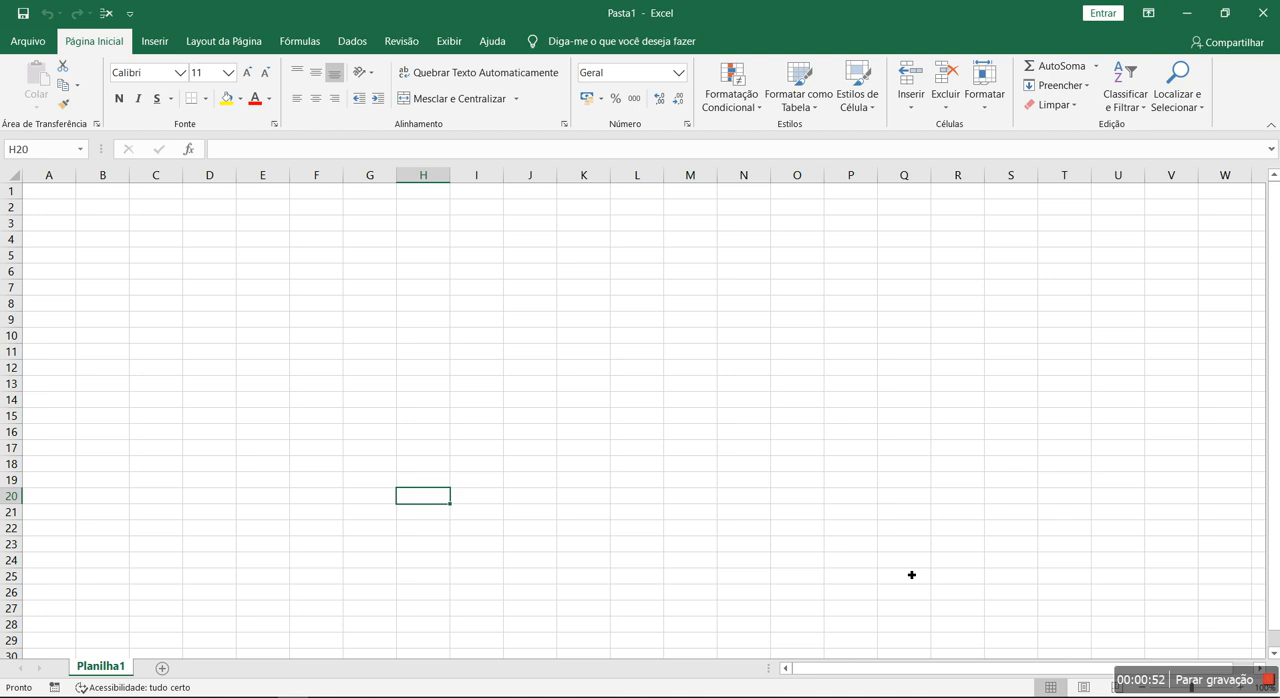
- Enter the header "nº" in cell A2 and narrow column A to fit short numbers
click(46, 206)
scroll(54, 202, up, 1)
drag(55, 203, 56, 198)
scroll(61, 203, up, 5)
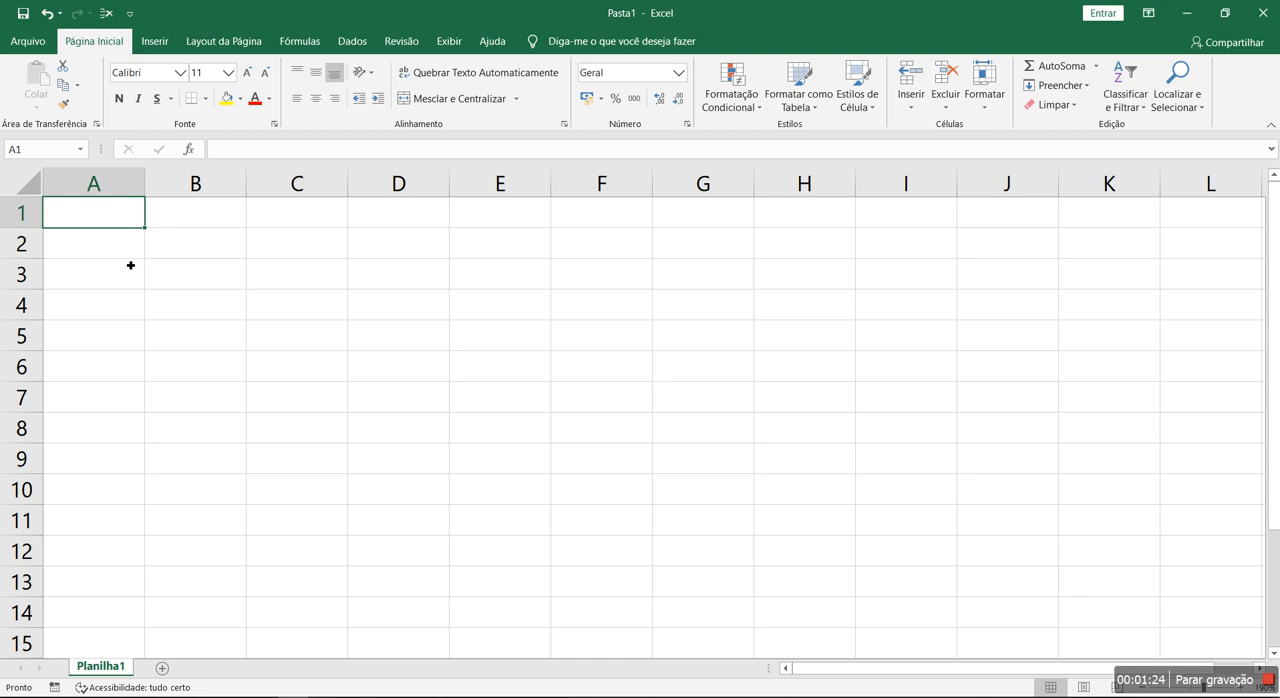
key(Down)
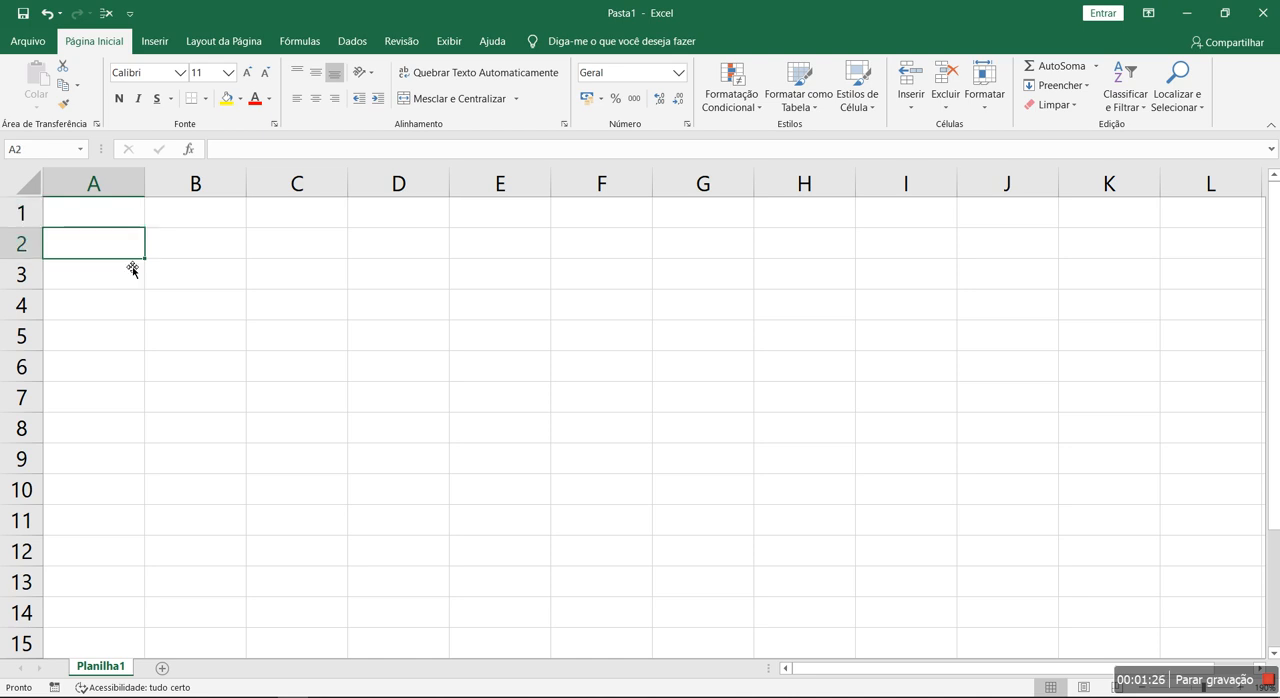
text(nº)
key(Return)
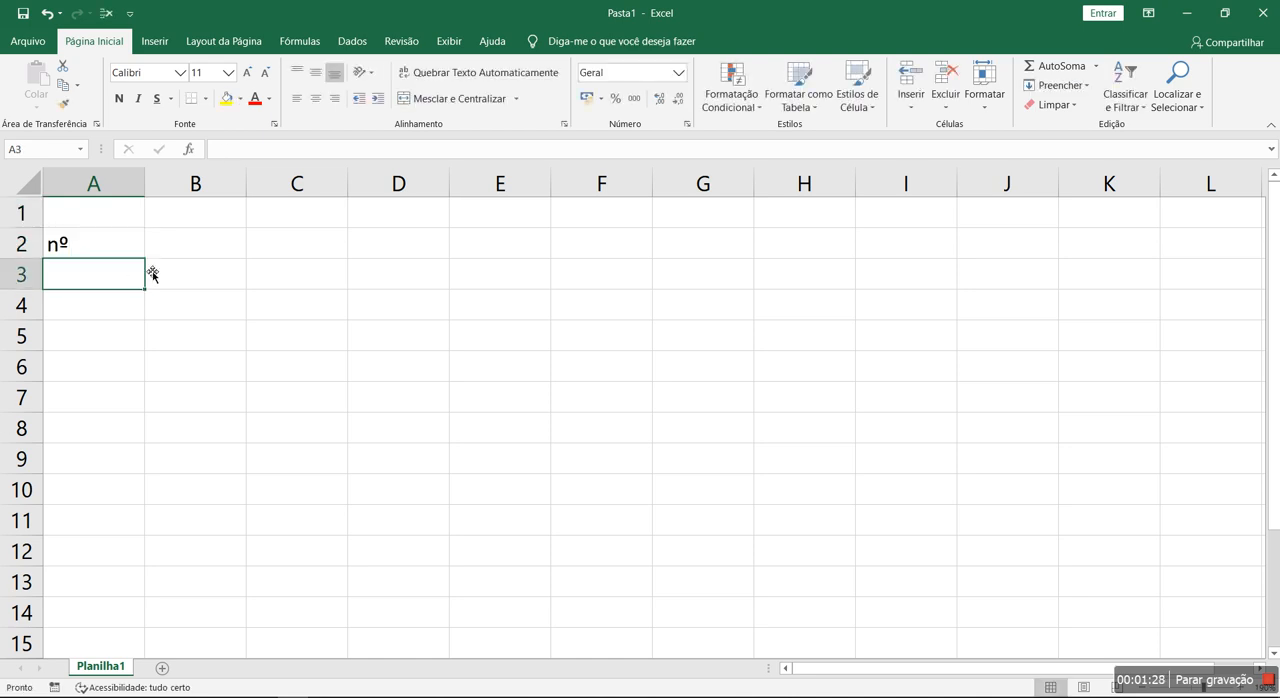
drag(145, 183, 89, 185)
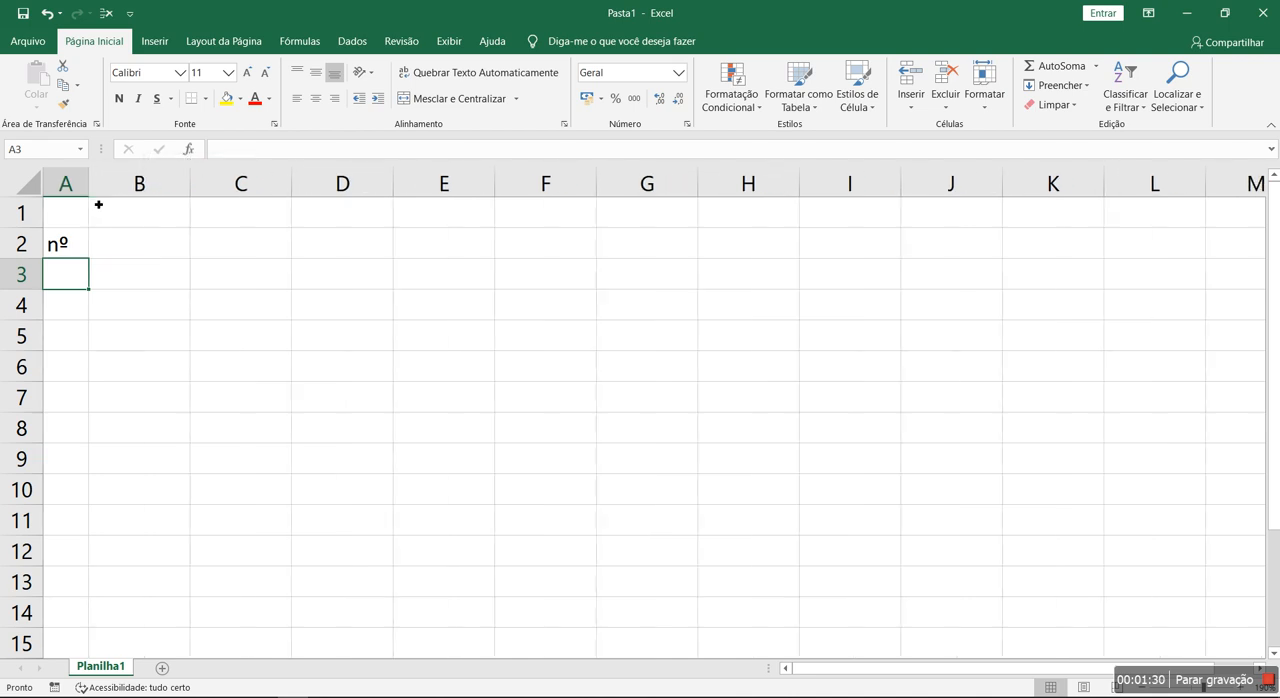
- Number the rows from 1 to 10 in cells A3 to A12, extending the series from 1, 2, 3
click(128, 339)
click(72, 284)
text(1)
key(Return)
text(2)
key(Return)
text(3)
key(Return)
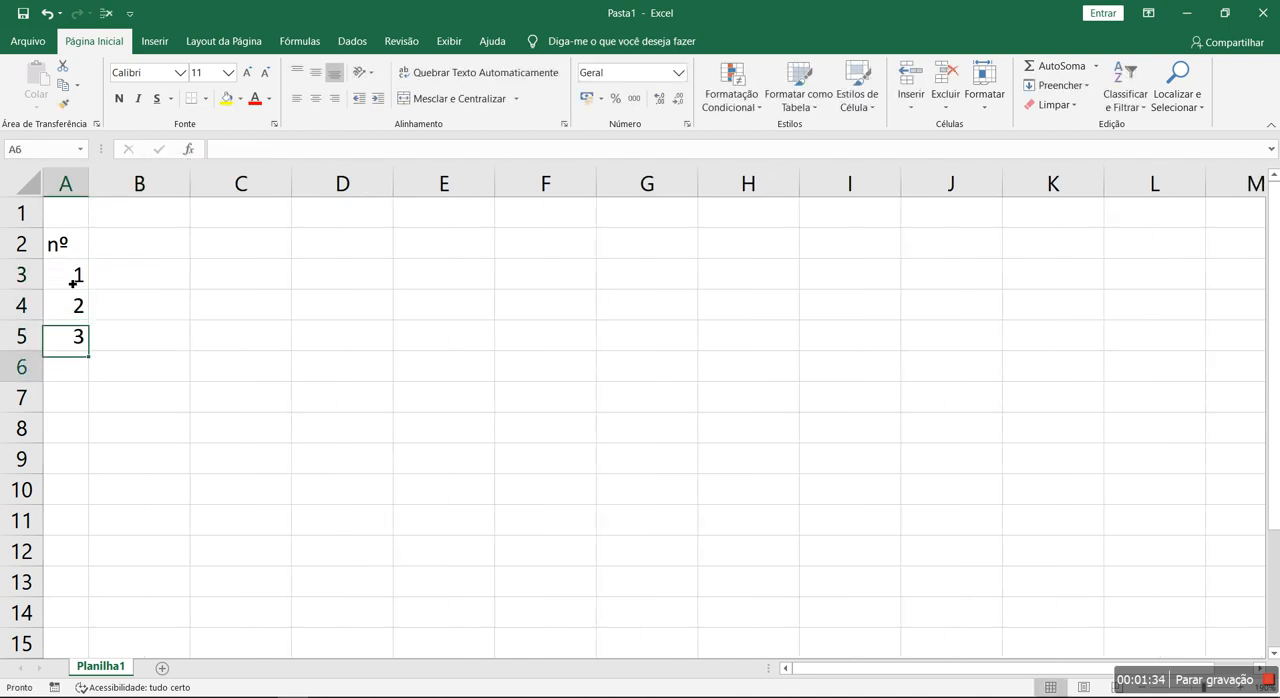
drag(74, 276, 93, 555)
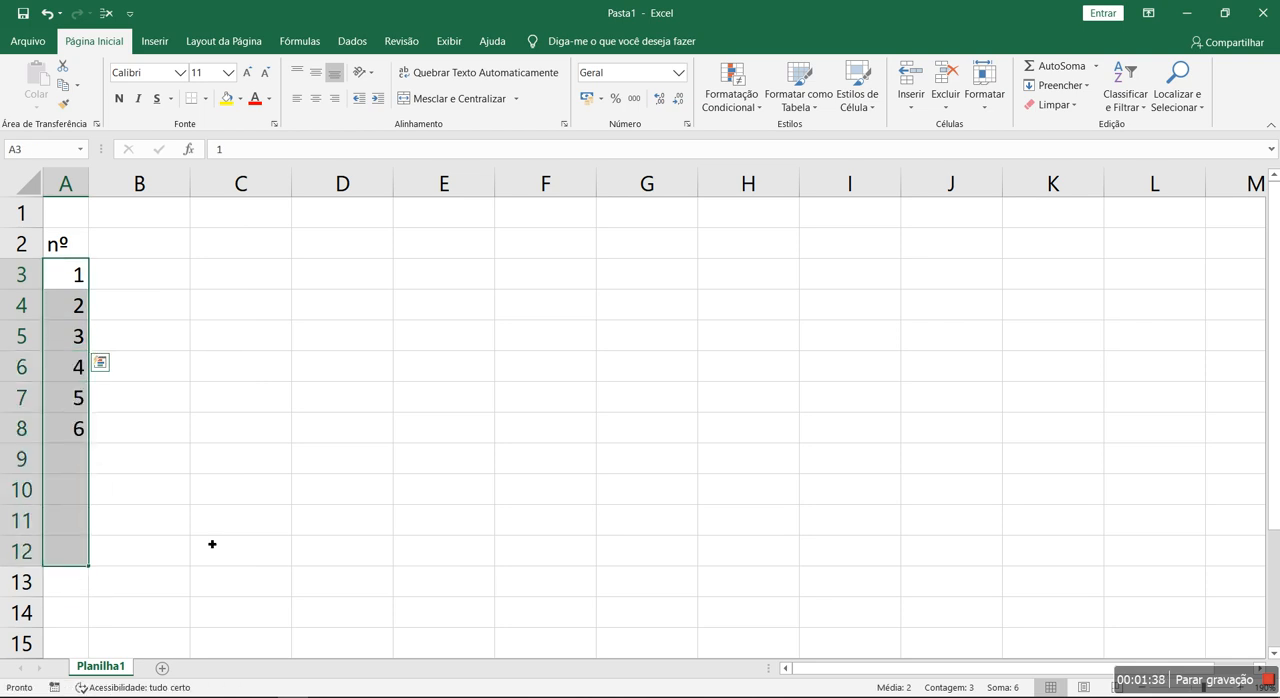
click(222, 520)
- Center the contents of column A horizontally
click(58, 184)
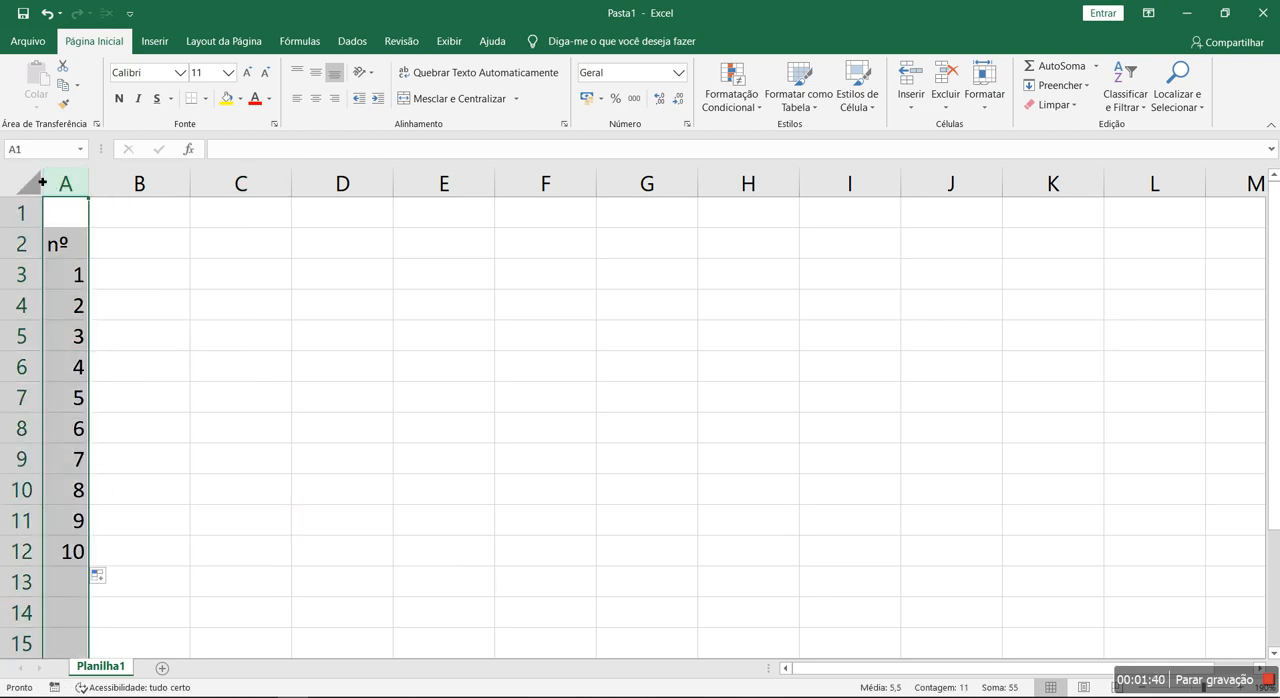
click(315, 98)
click(266, 326)
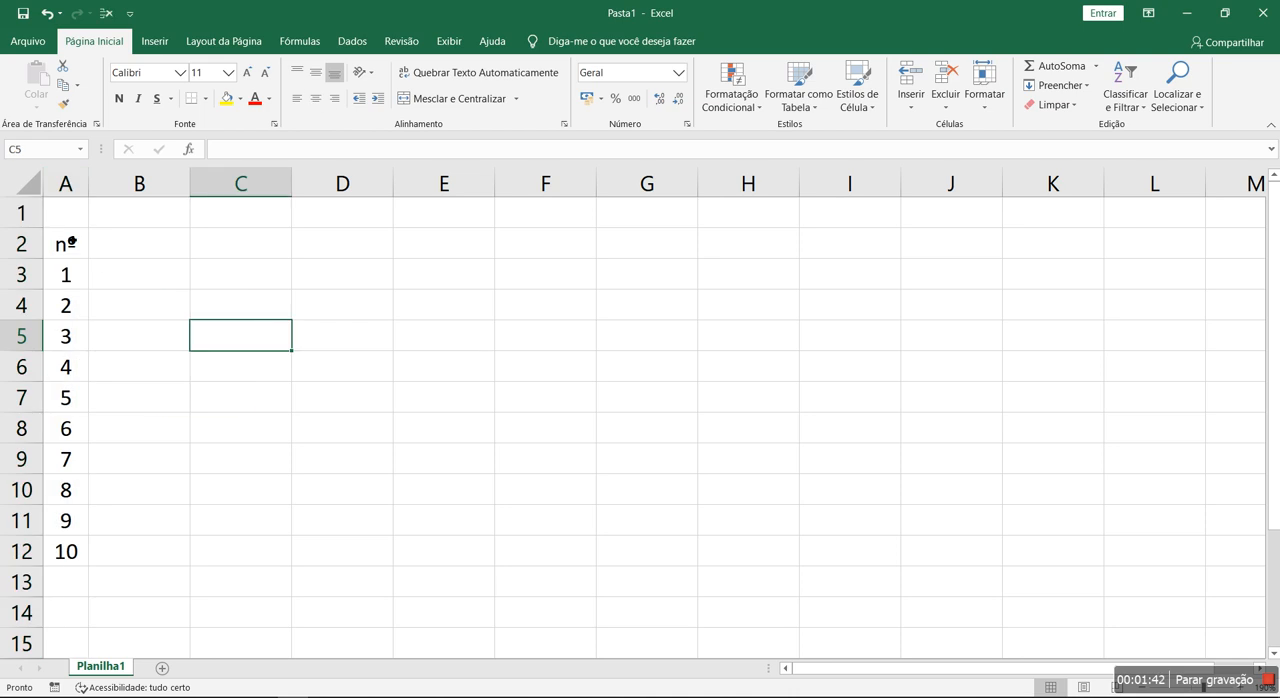
- Enter the header "Nome" in B2 and the series Av1 to Av5 across C2 to G2
click(161, 255)
text(Nome)
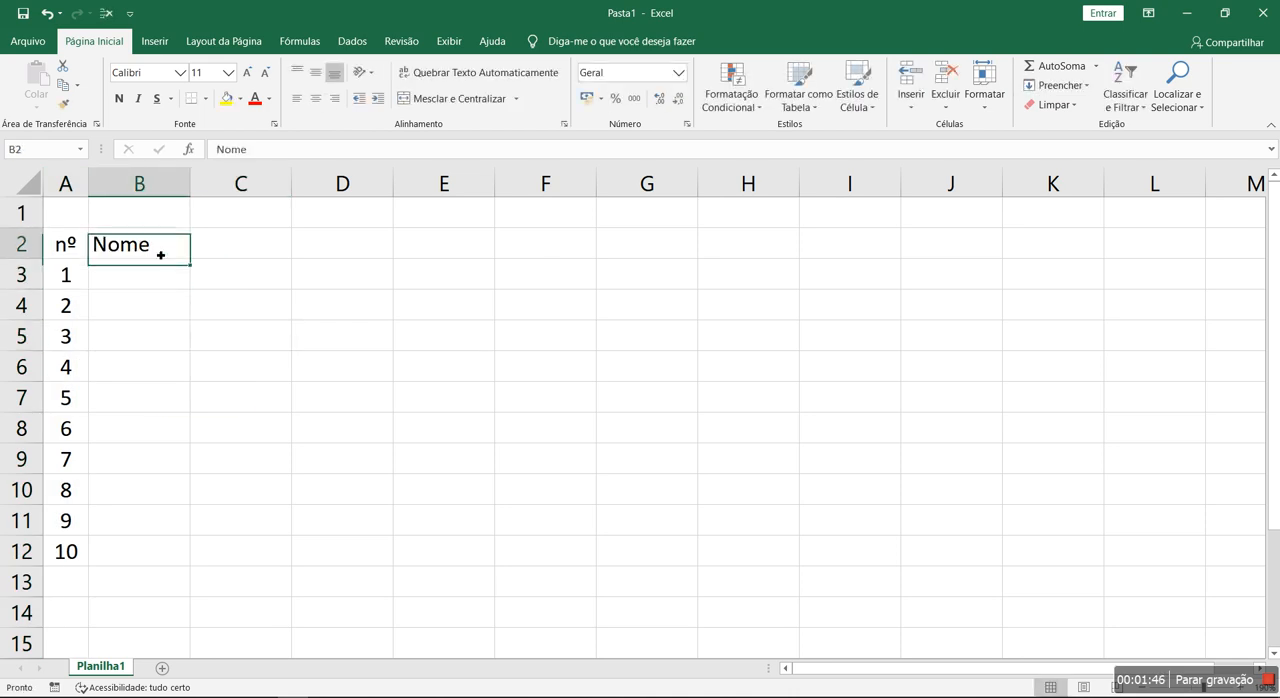
key(Tab)
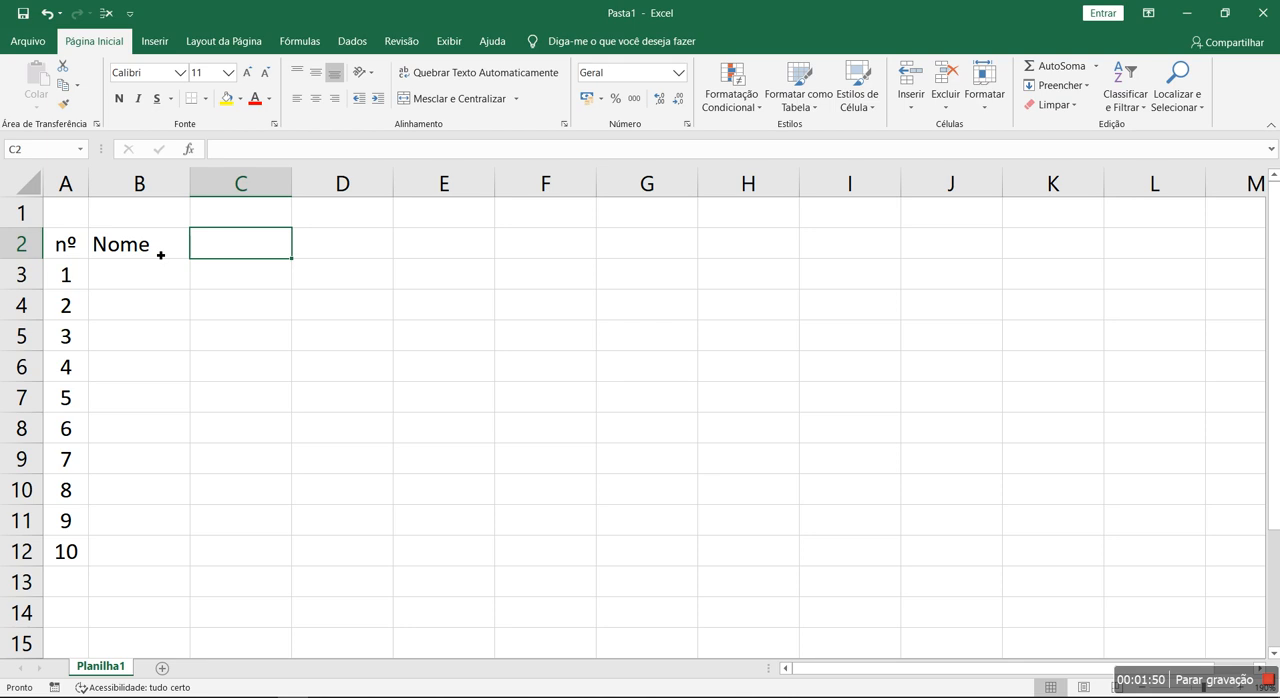
text(Av1)
key(Return)
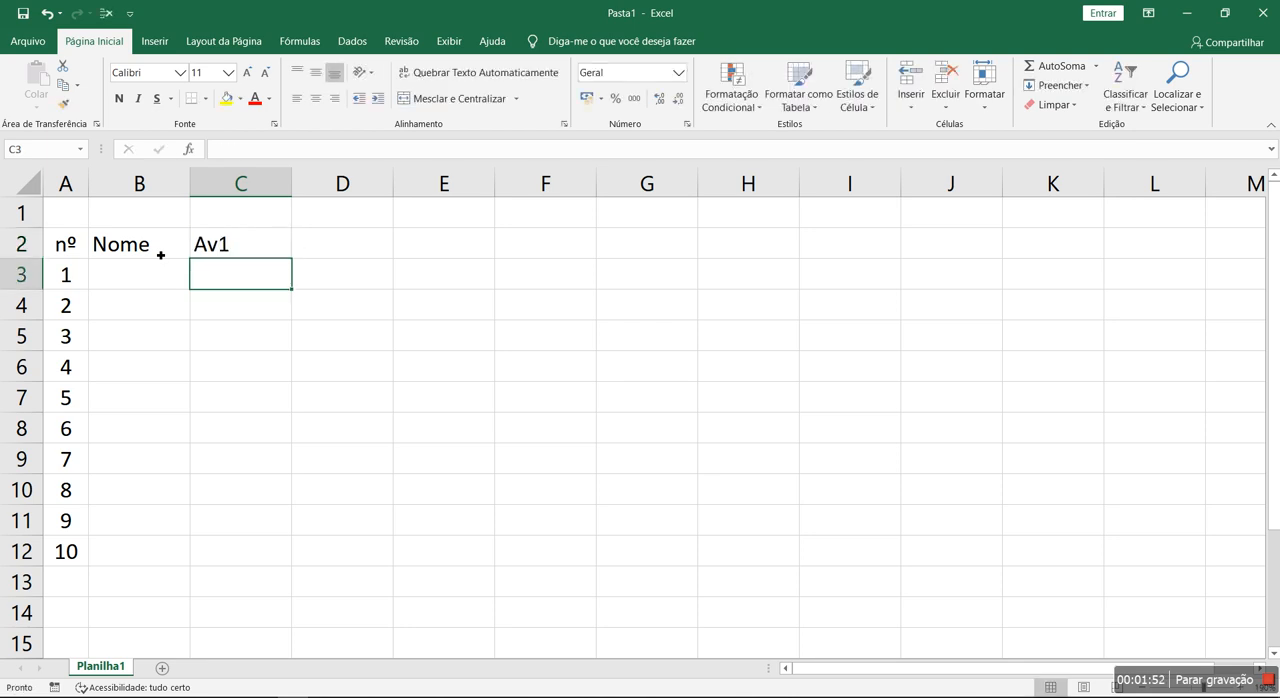
click(280, 255)
drag(291, 259, 655, 257)
- Center all cells of the sheet both horizontally and vertically
click(30, 185)
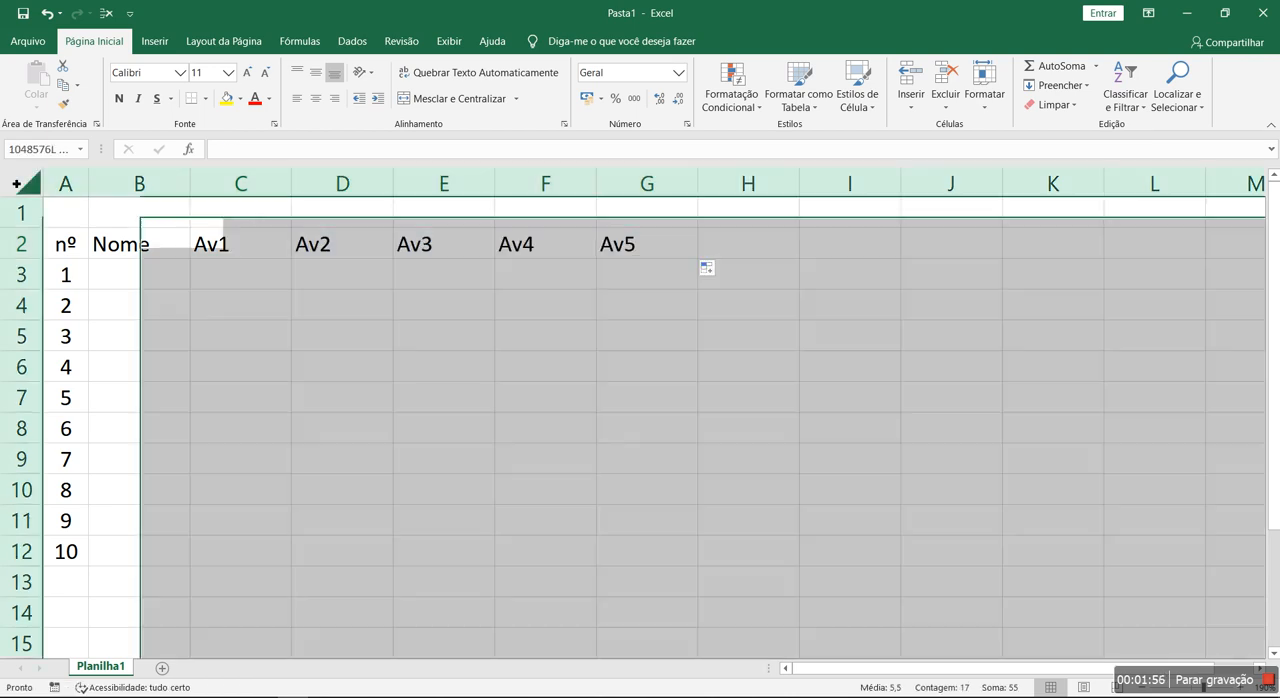
click(315, 98)
click(315, 72)
click(240, 335)
click(137, 252)
drag(135, 272, 176, 525)
click(385, 541)
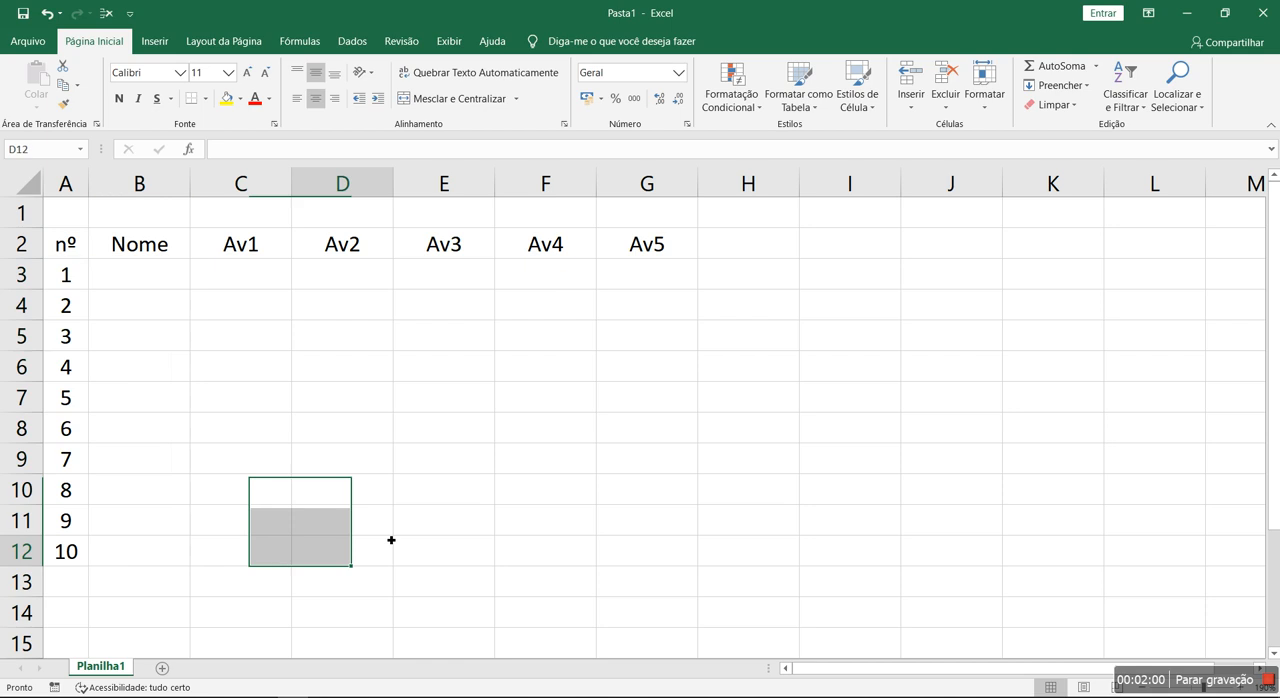
- Widen the "Nome" column to about twice its width to make room for student names
click(189, 184)
click(209, 251)
drag(193, 184, 288, 191)
click(361, 273)
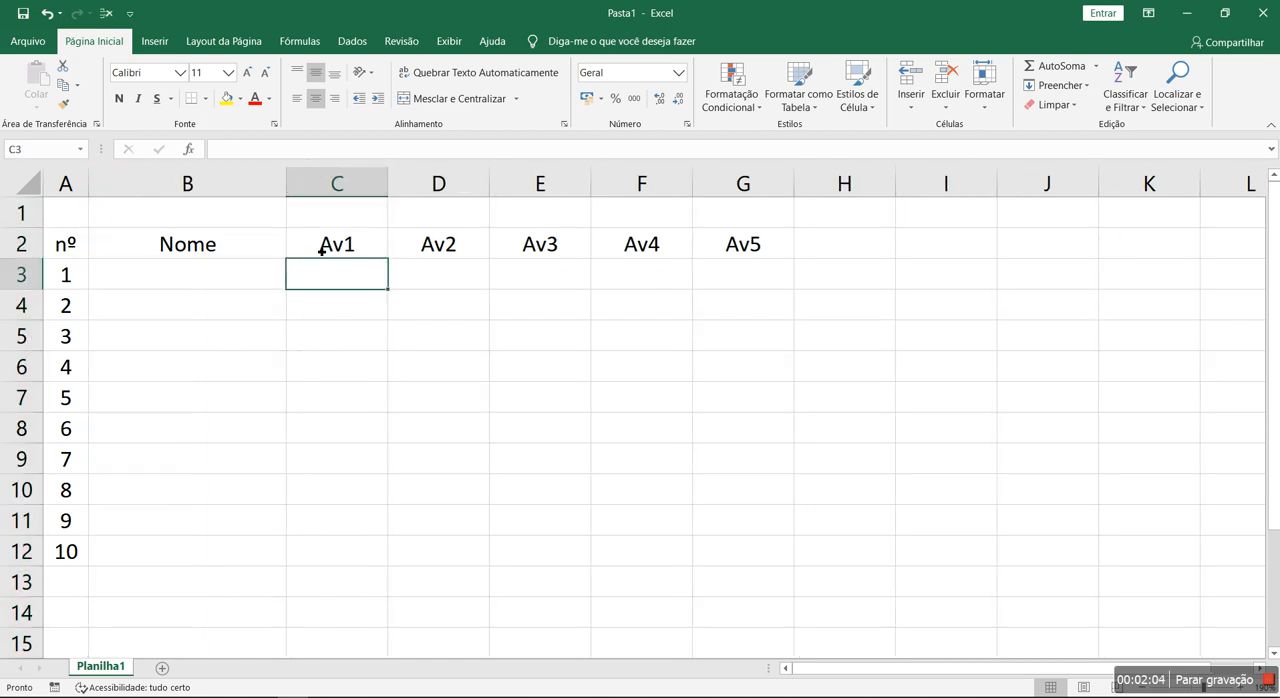
- Add the header "Média" in cell H2, following the Av5 column
click(711, 276)
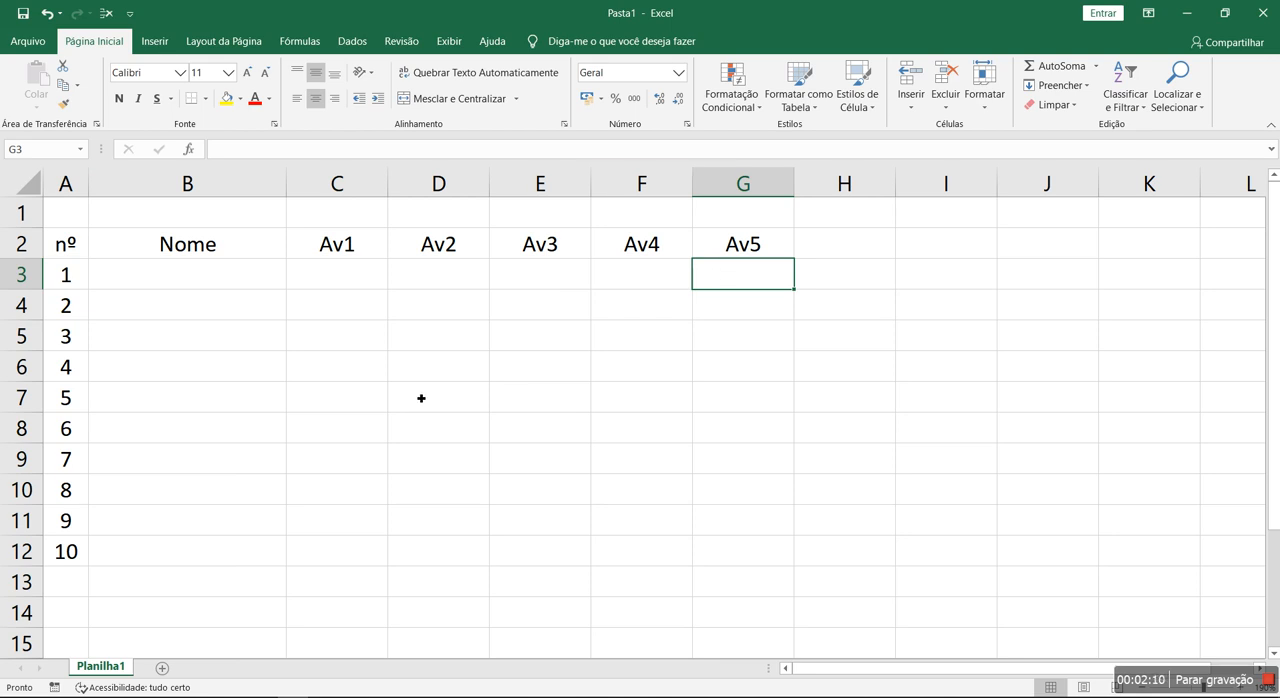
click(838, 249)
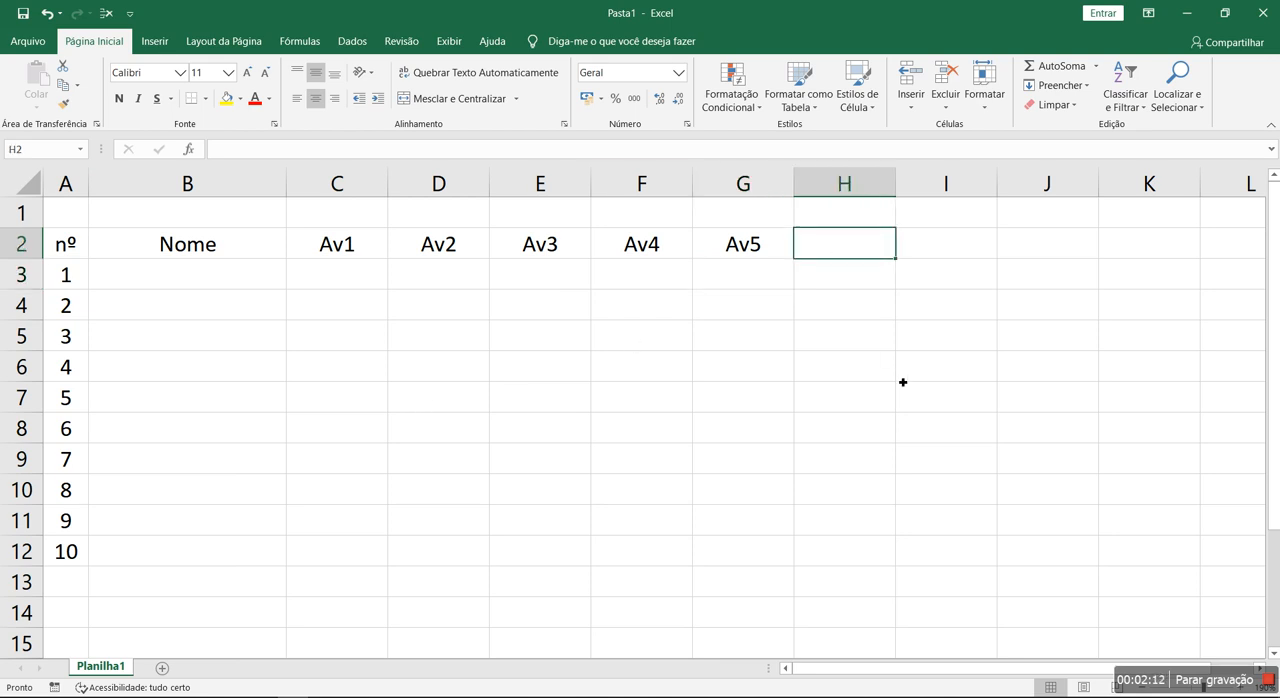
text(Média)
key(Return)
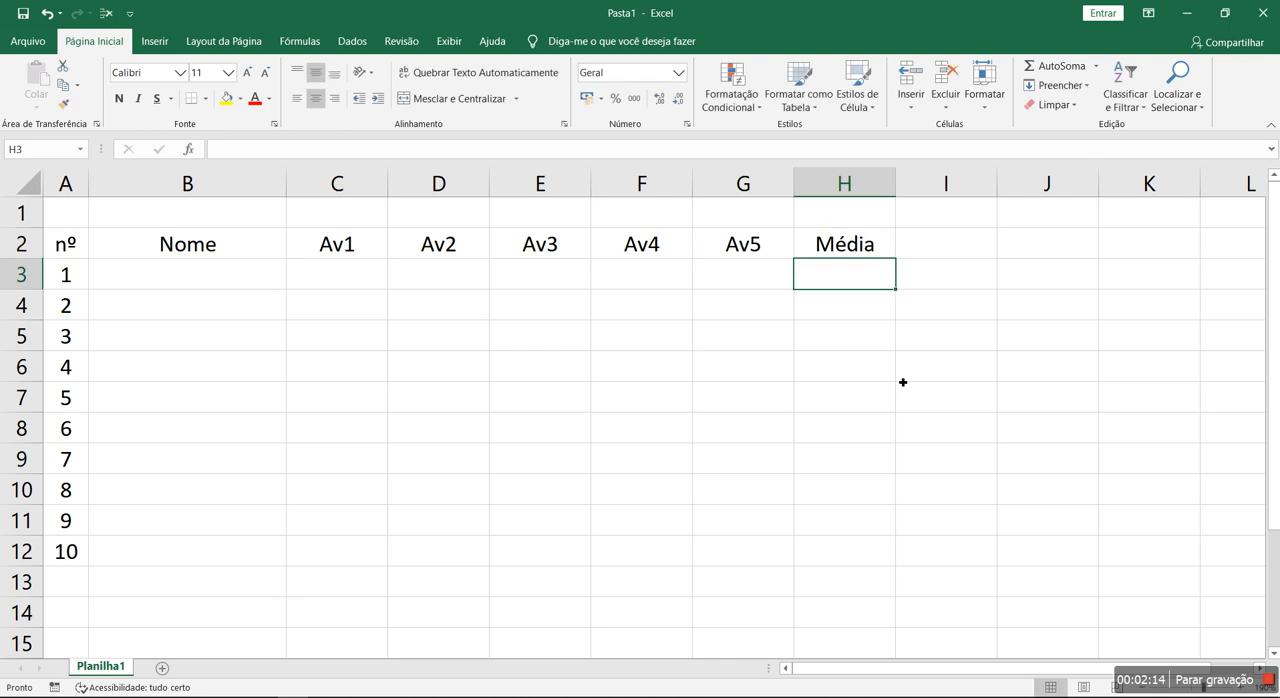
- Apply all borders to the table range A2 to H12
drag(59, 253, 857, 552)
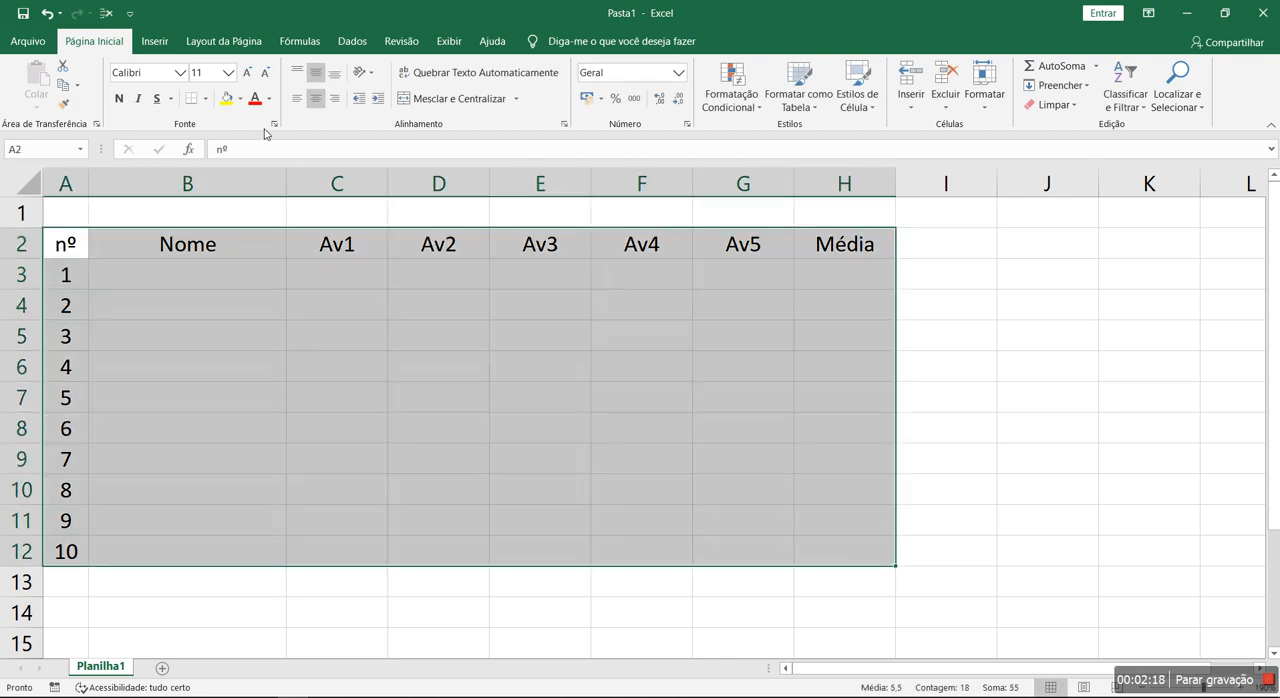
click(205, 98)
click(257, 246)
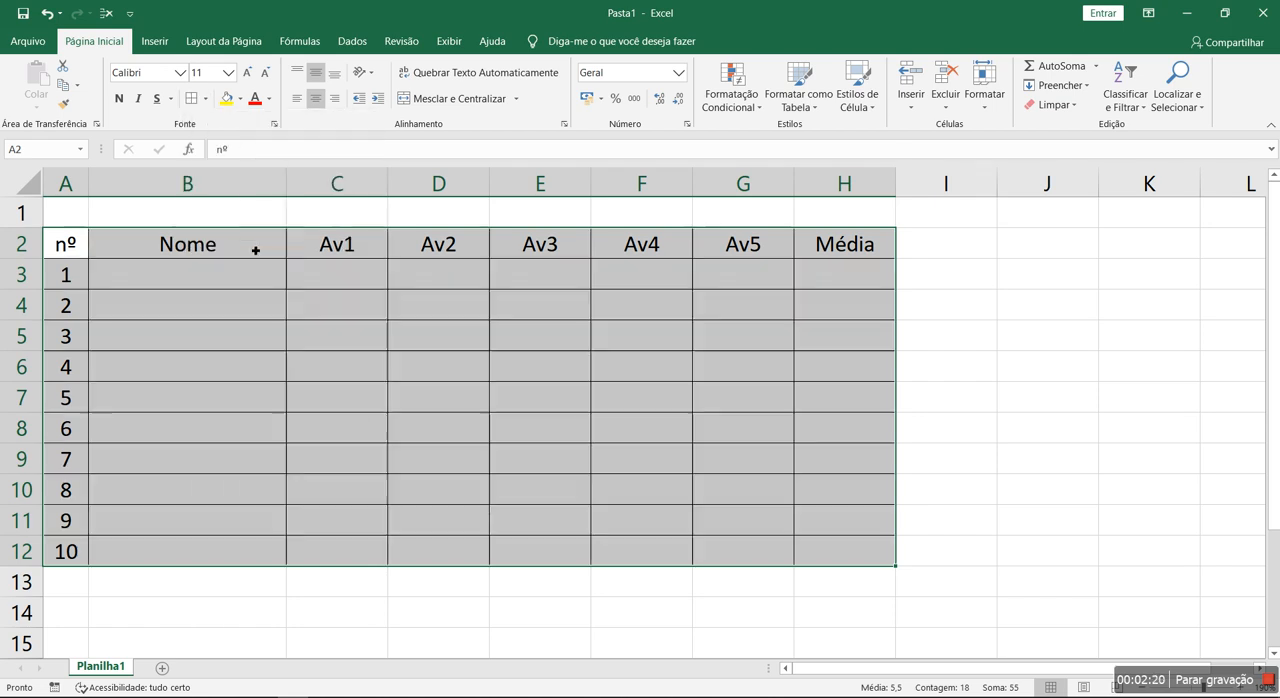
- Merge and center cells A1 to H1 and enter the title "Controle de Nota dos Alunos"
drag(65, 208, 806, 209)
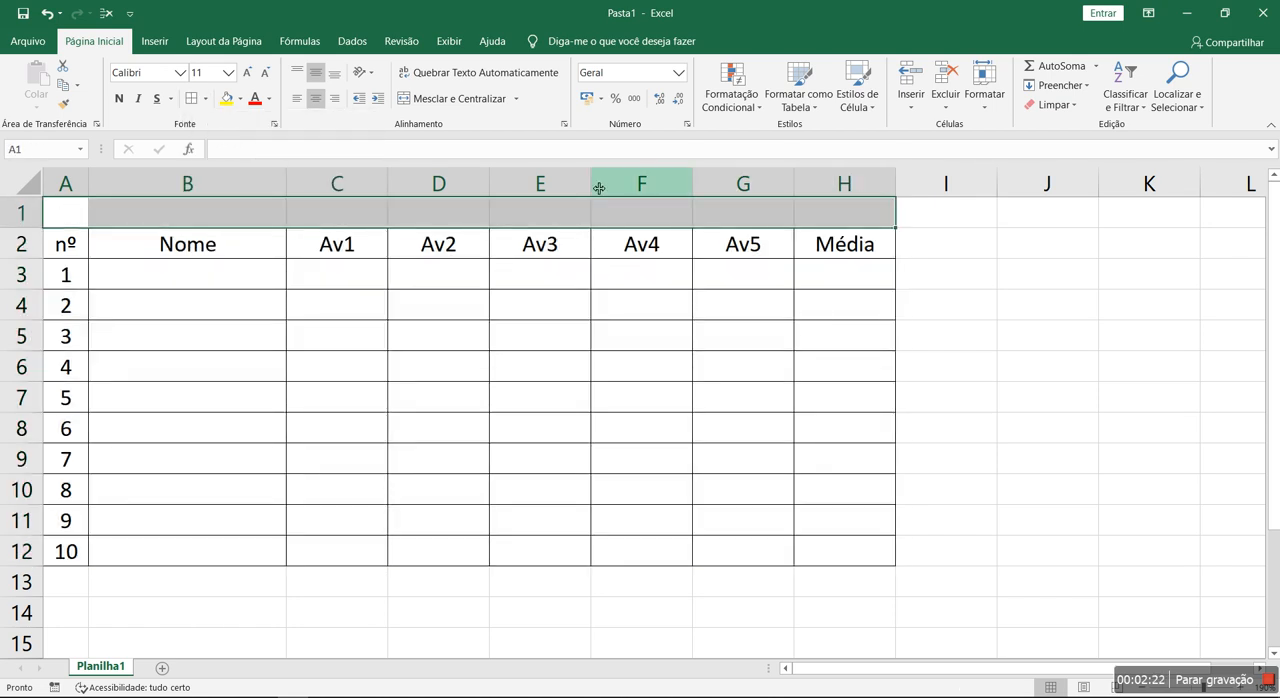
click(441, 100)
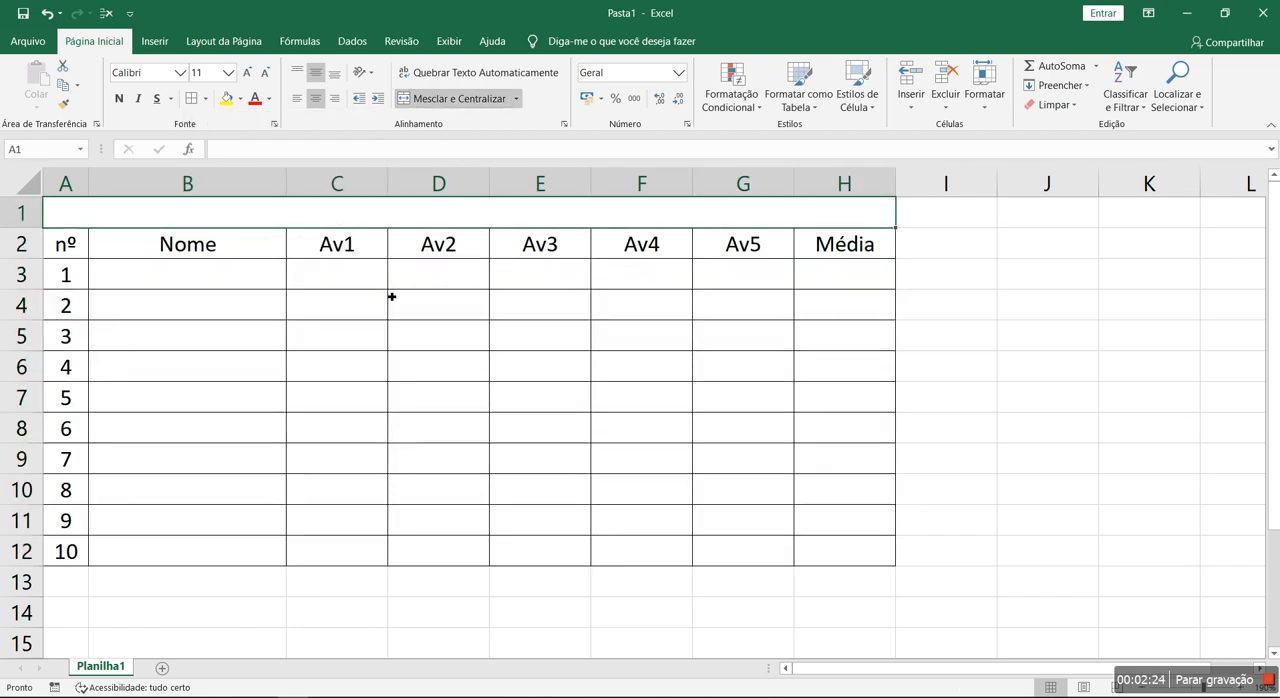
text(Control)
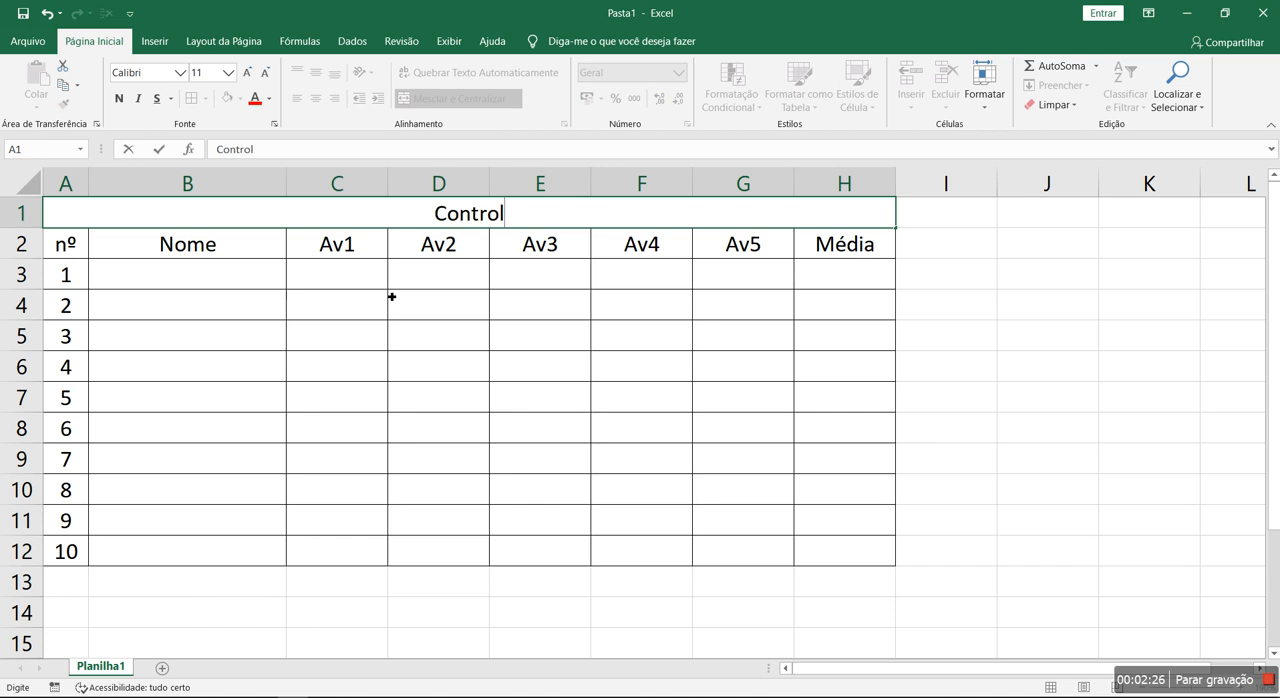
text(e de Nota)
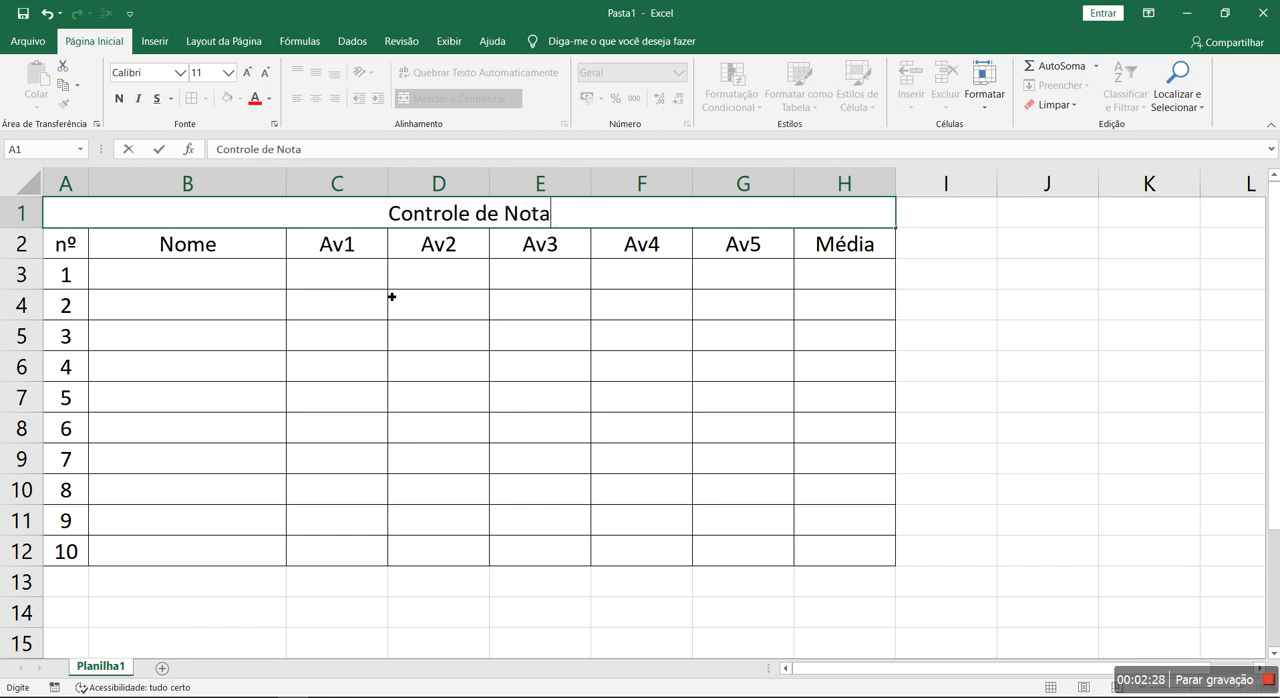
text( dos Alunos)
key(Return)
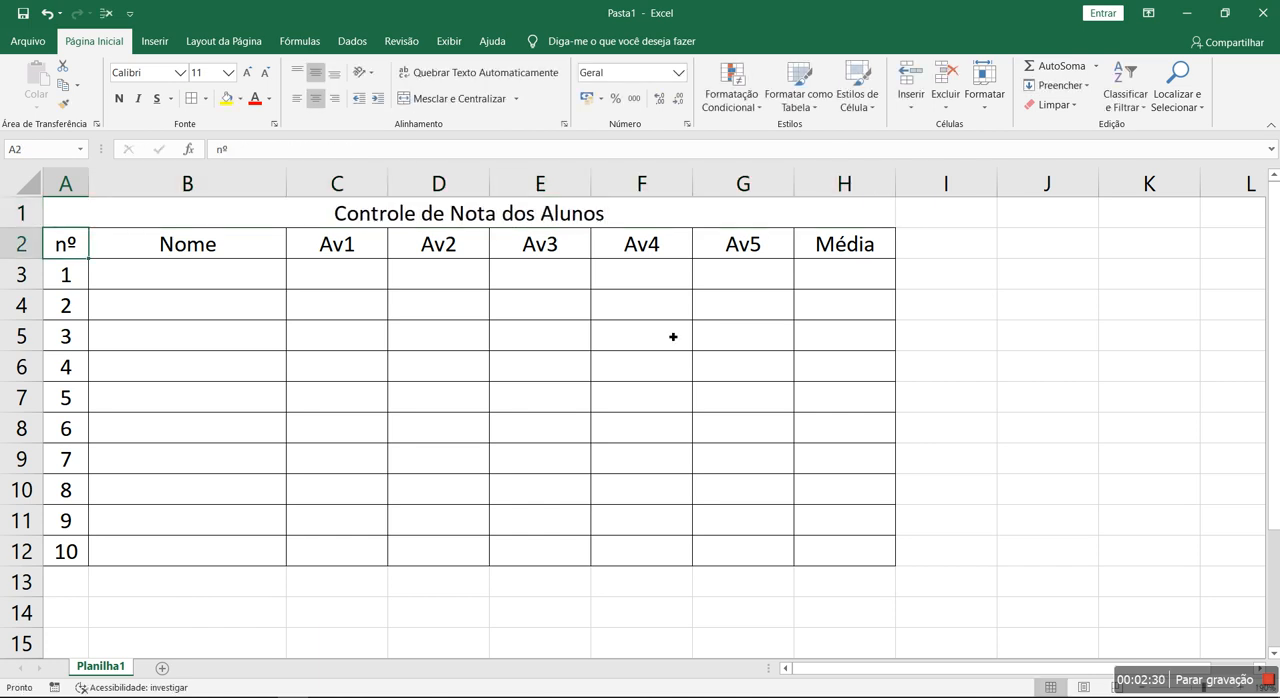
- Extend the title in row 1 with "do 8º ano"
double_click(745, 222)
text(do )
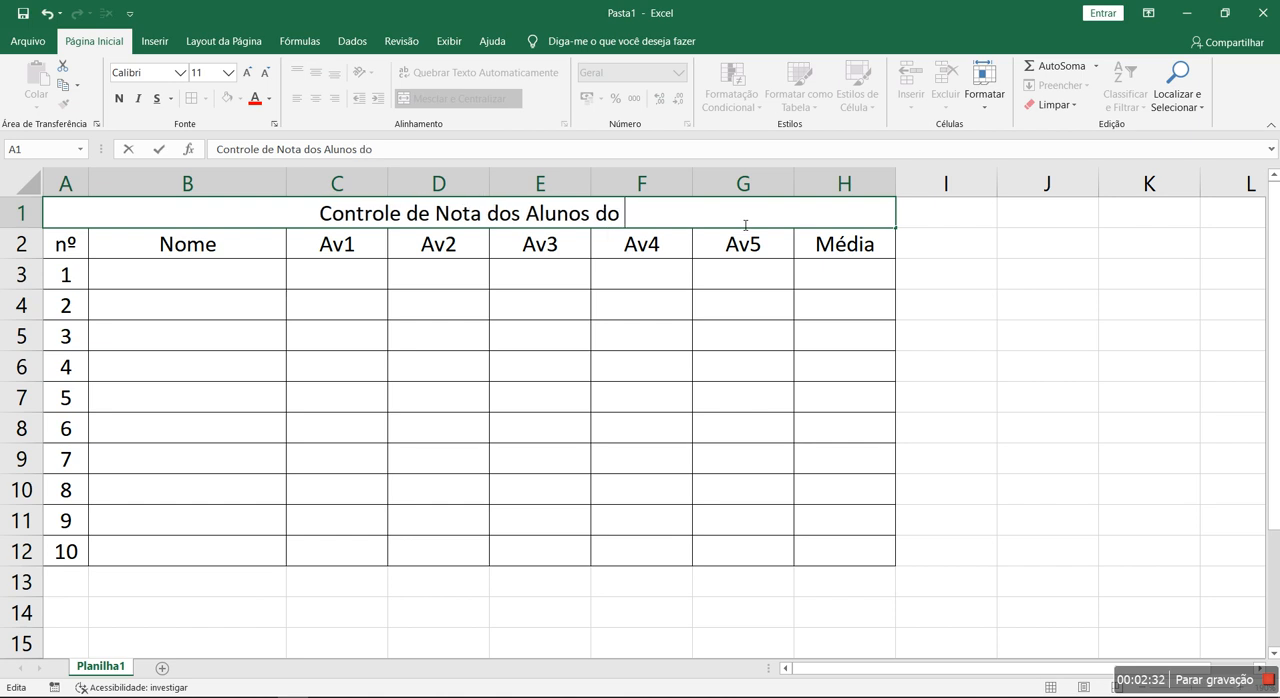
text(8º ano)
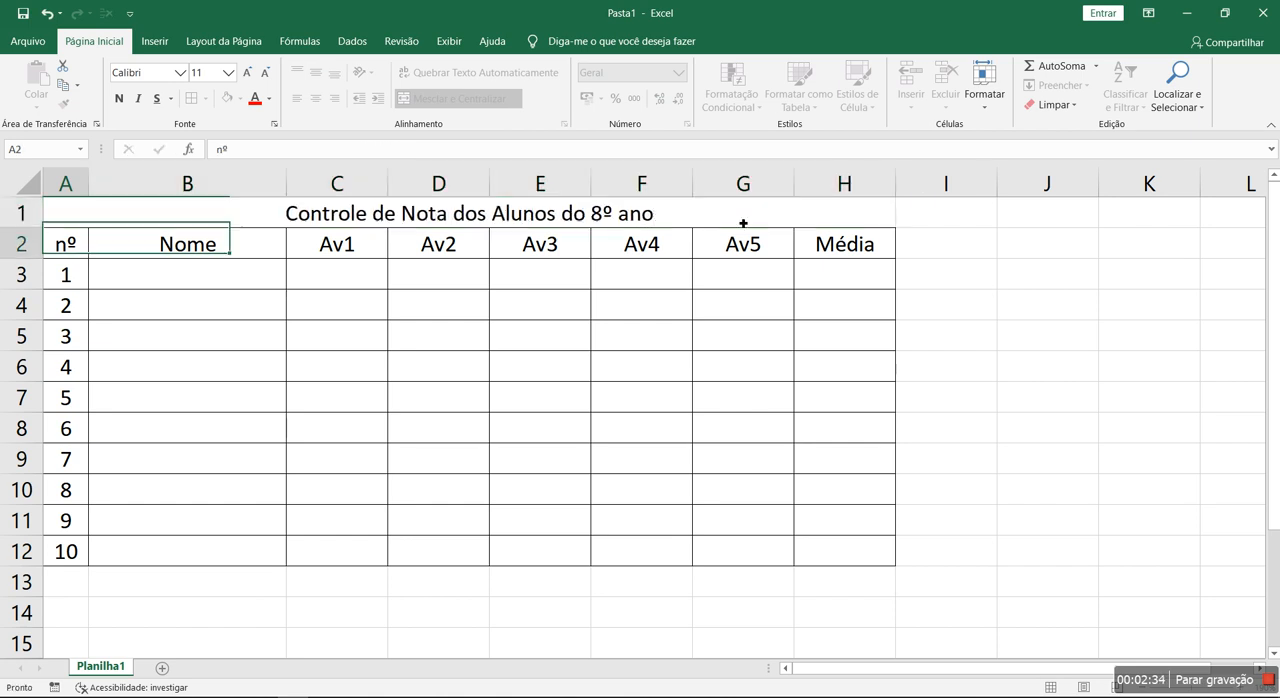
key(Return)
- Make row 1 taller and set the title's font size to 16
click(643, 213)
drag(20, 228, 20, 243)
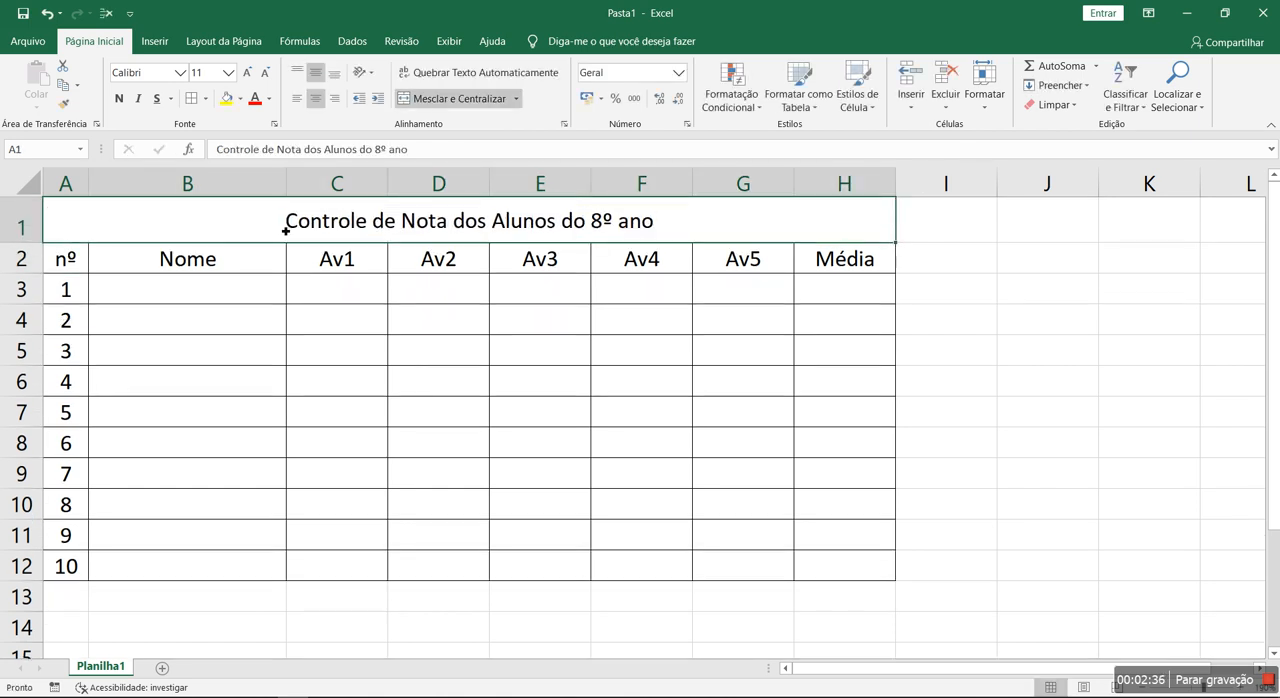
click(245, 77)
click(245, 77)
click(245, 77)
click(245, 77)
click(245, 77)
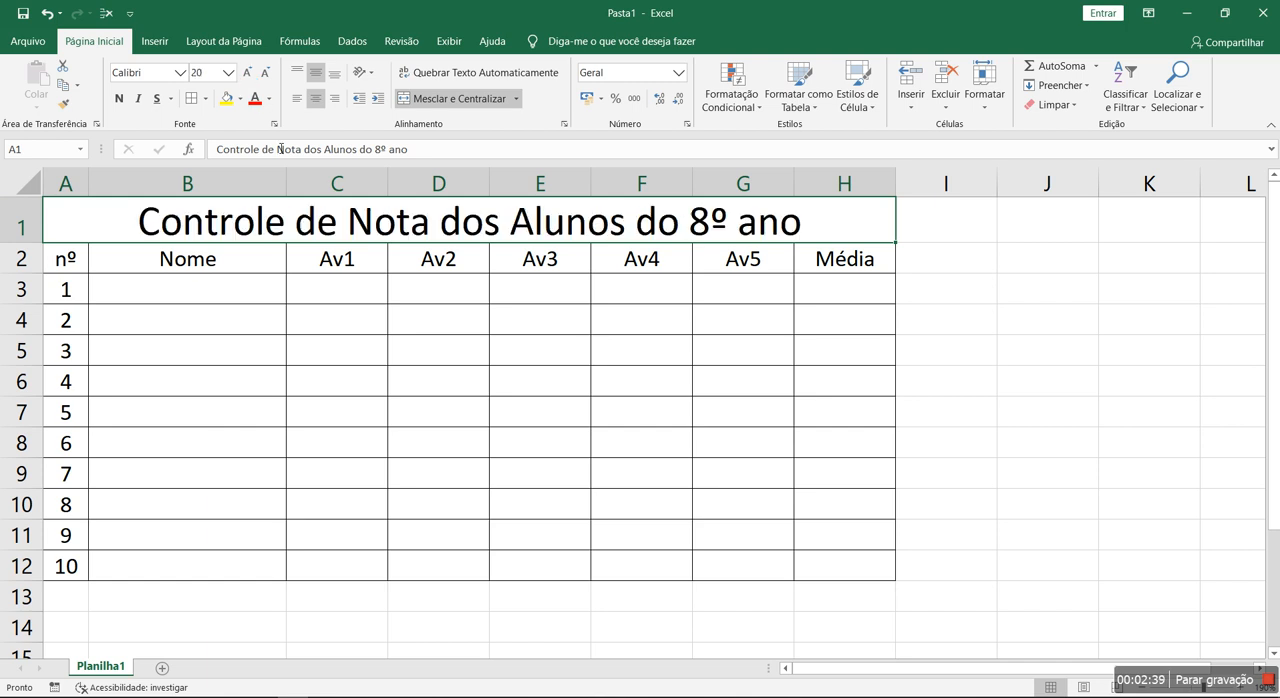
click(267, 75)
click(267, 75)
- Fill the title cell with gold and the header cells A2 to H2 with light blue
click(240, 99)
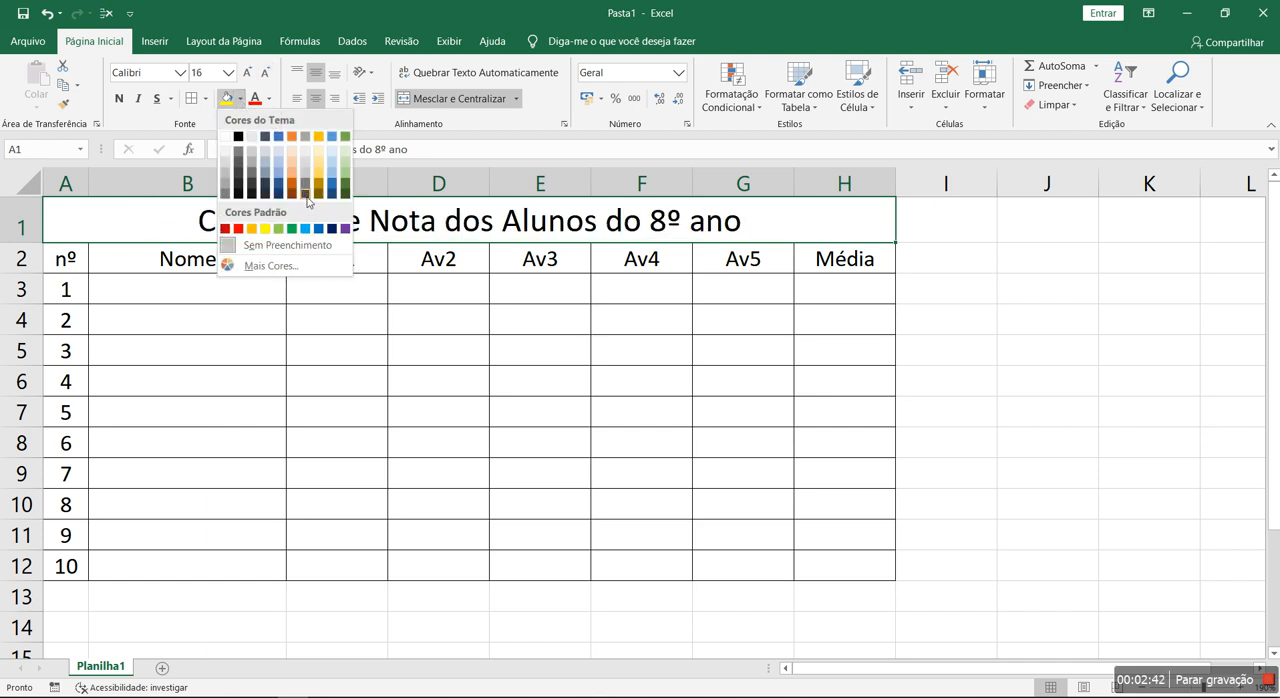
click(323, 175)
drag(66, 258, 848, 258)
click(240, 98)
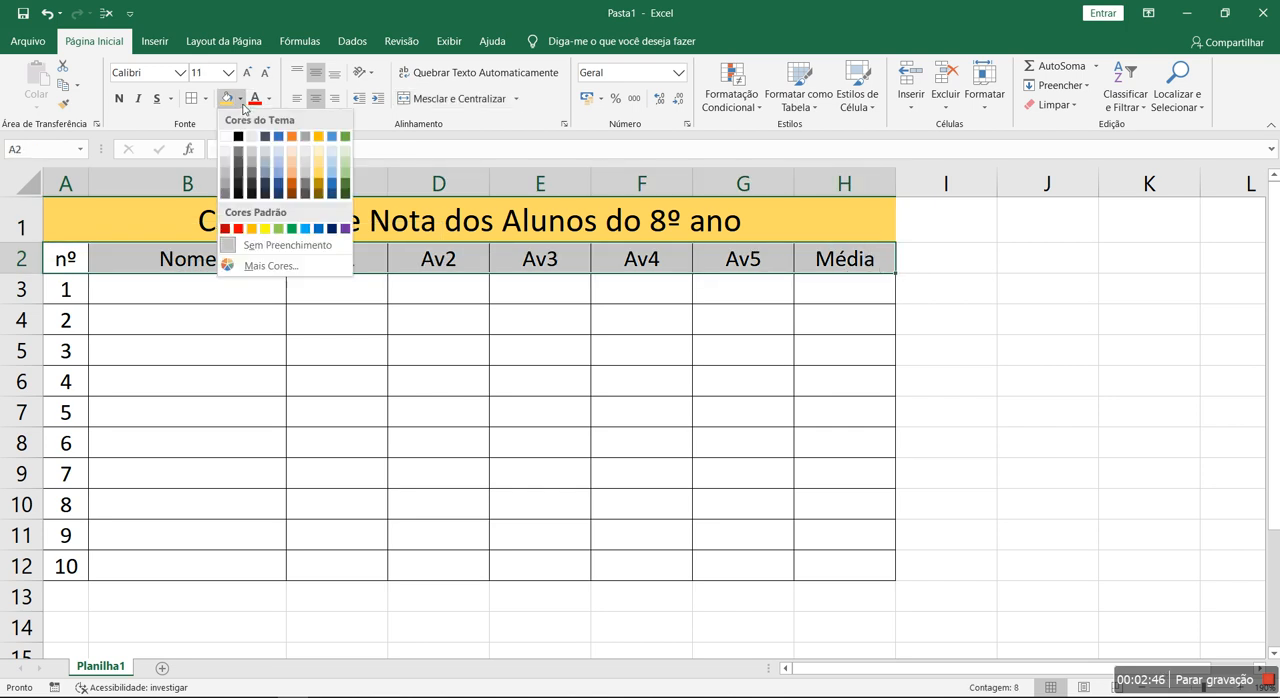
click(331, 165)
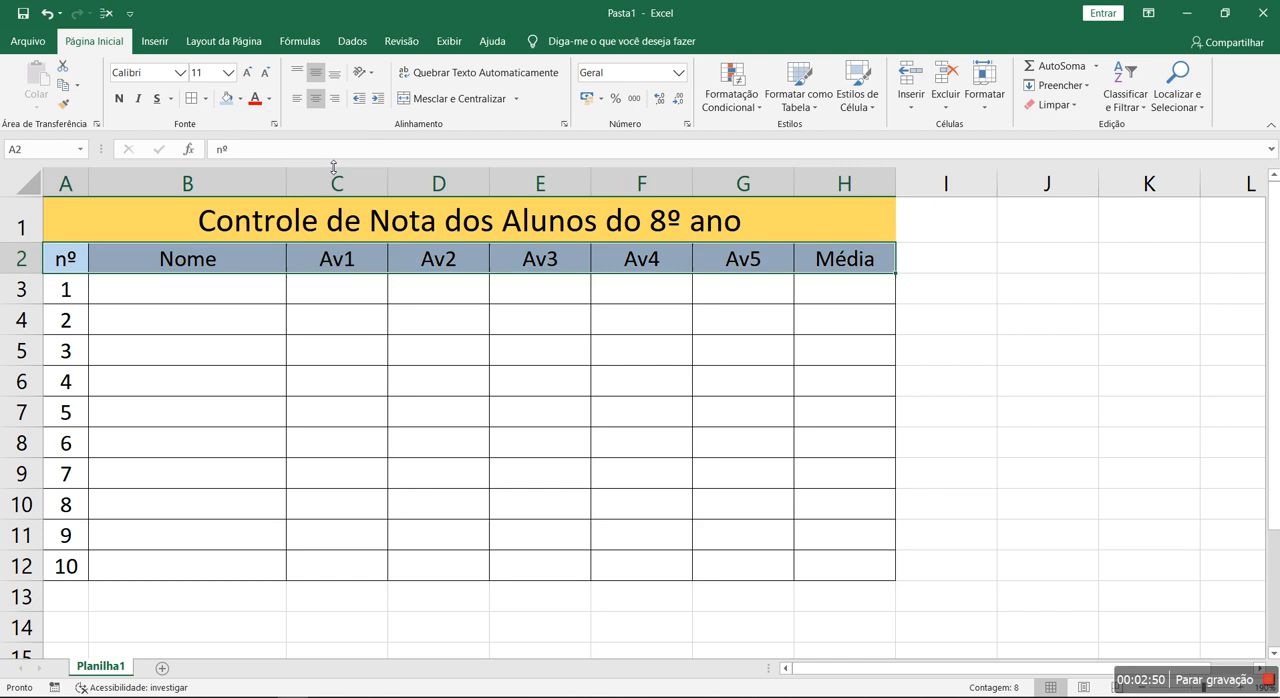
- Apply all borders to the whole table from the title row down to row 12
drag(331, 222, 384, 575)
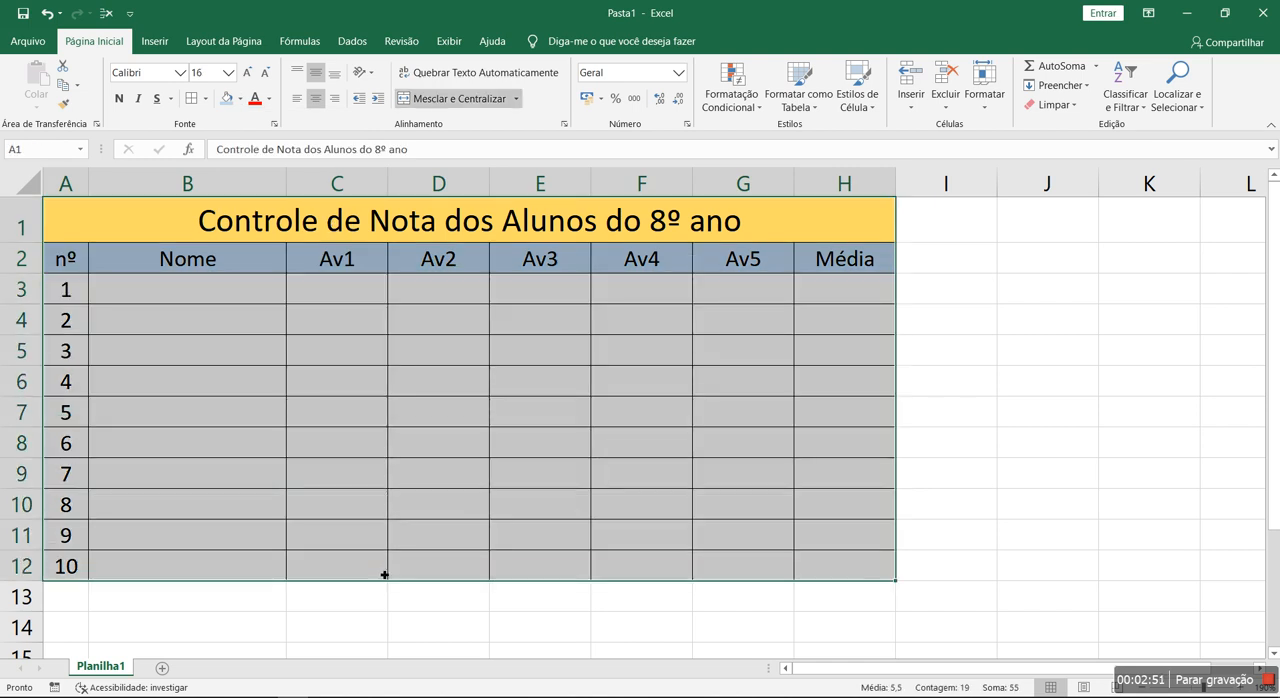
click(206, 99)
click(106, 333)
click(106, 340)
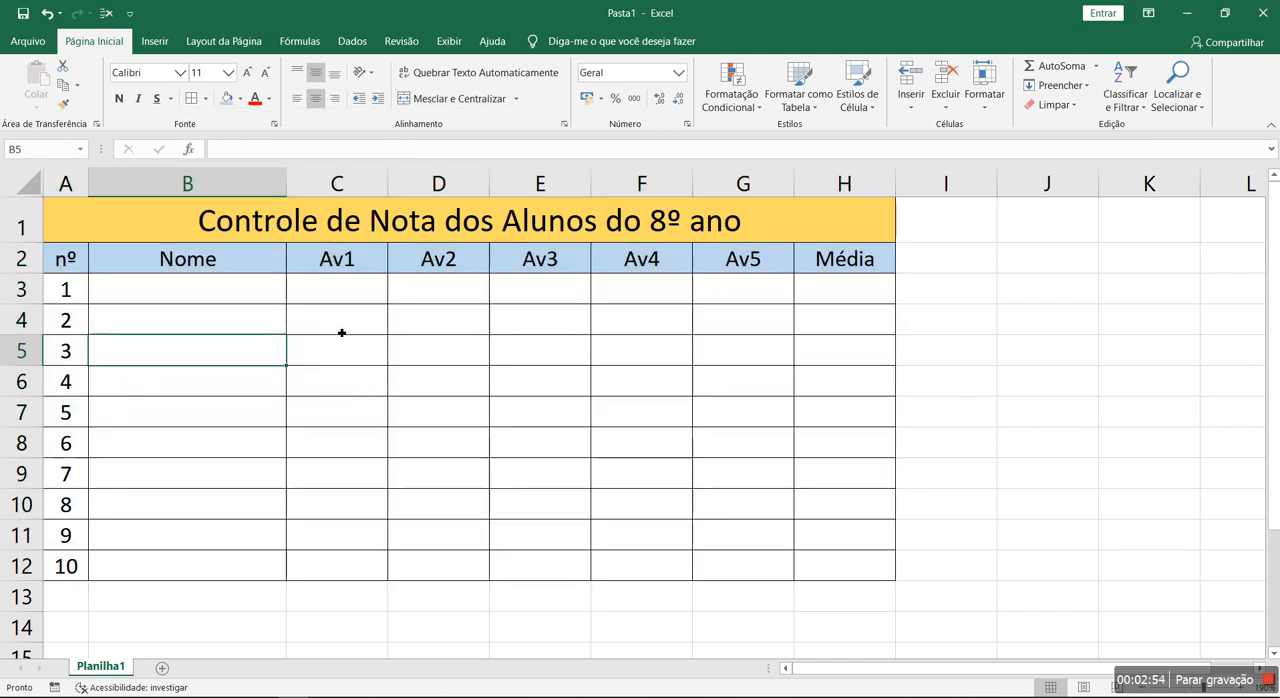
key(ctrl+Home)
click(357, 332)
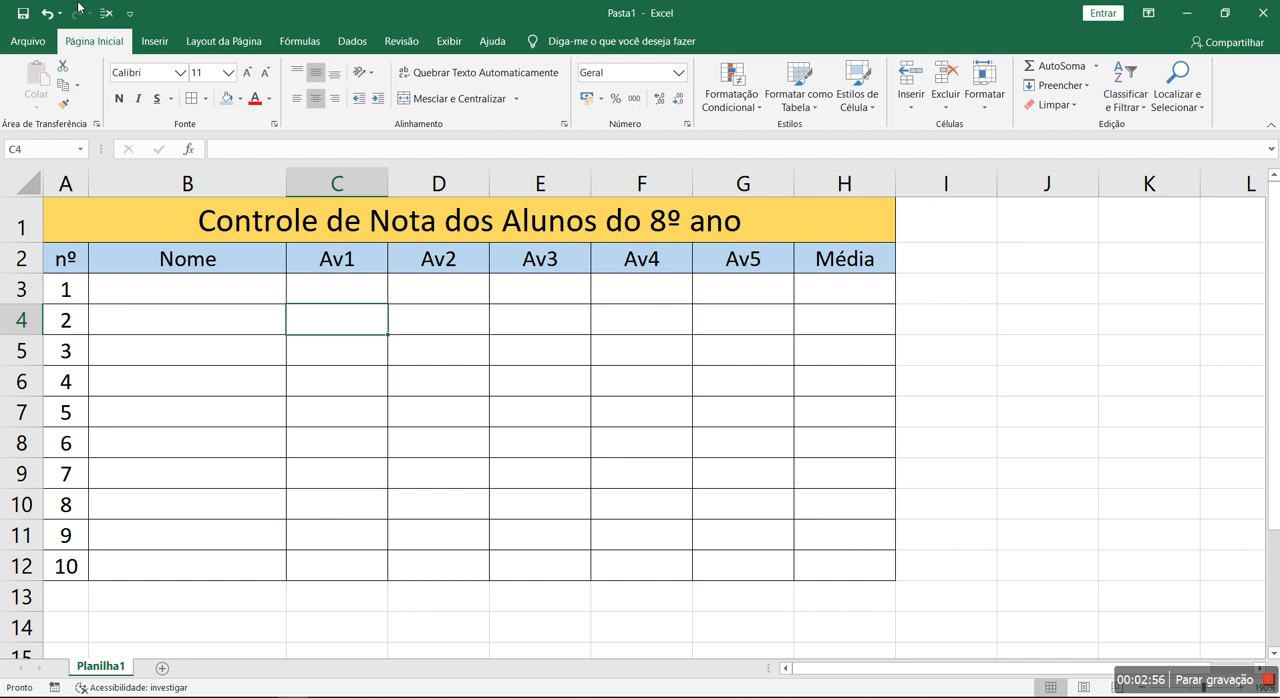
- Insert the picture black-background_00313351 from the Imagens Salvas folder into the sheet
click(155, 41)
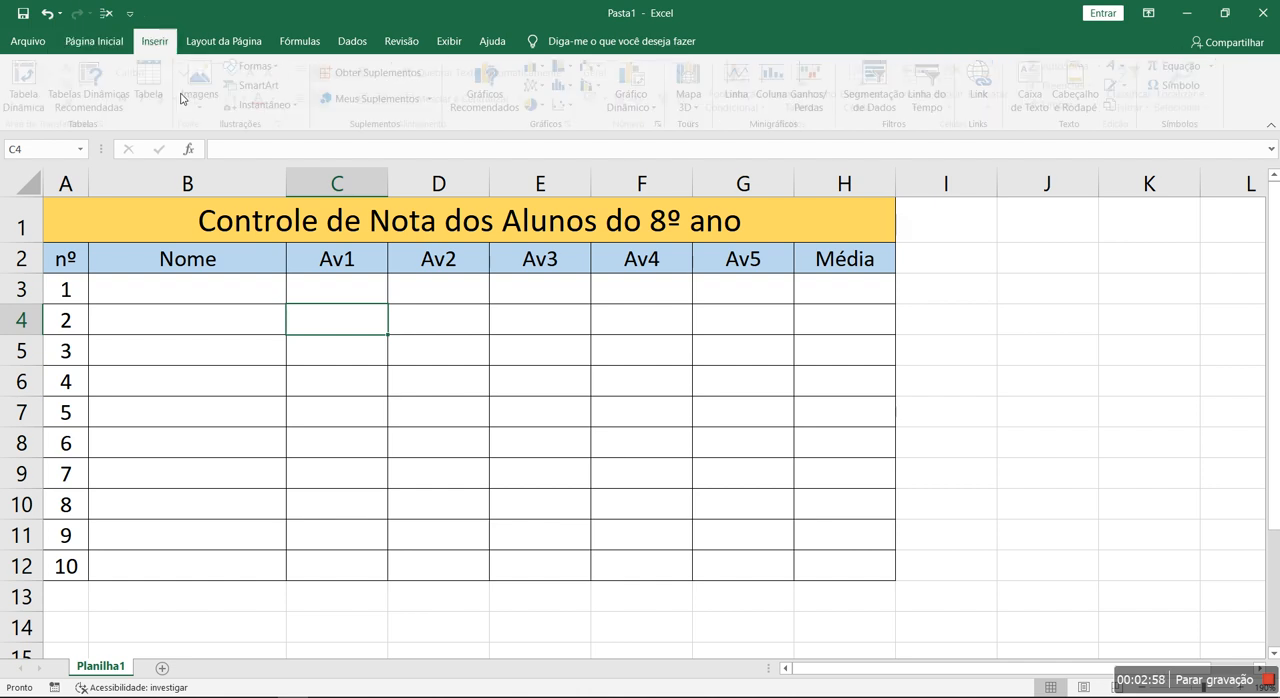
click(204, 84)
click(213, 148)
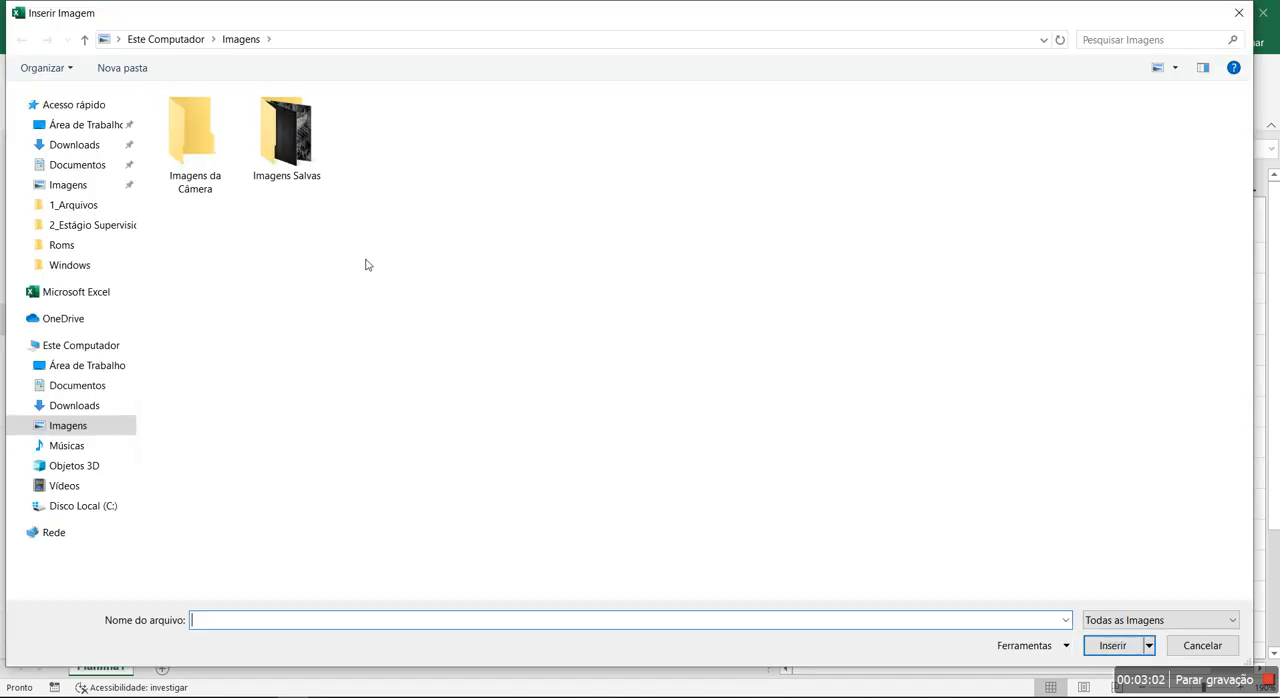
double_click(283, 150)
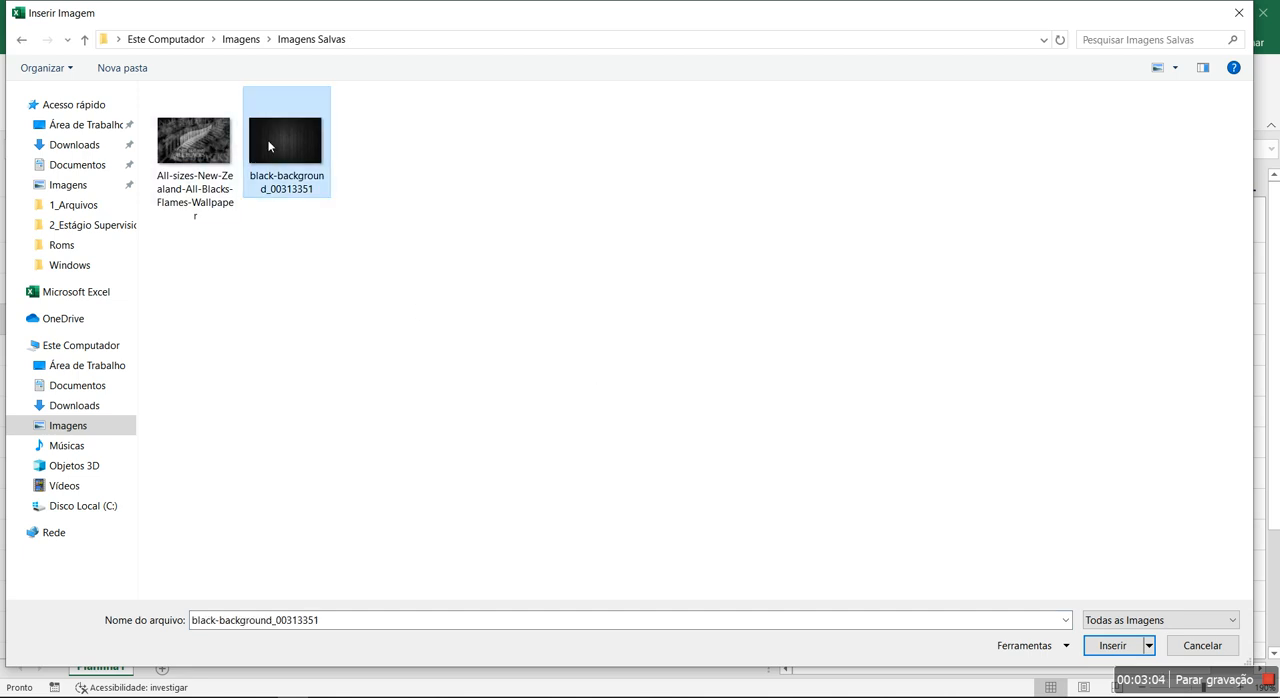
double_click(284, 150)
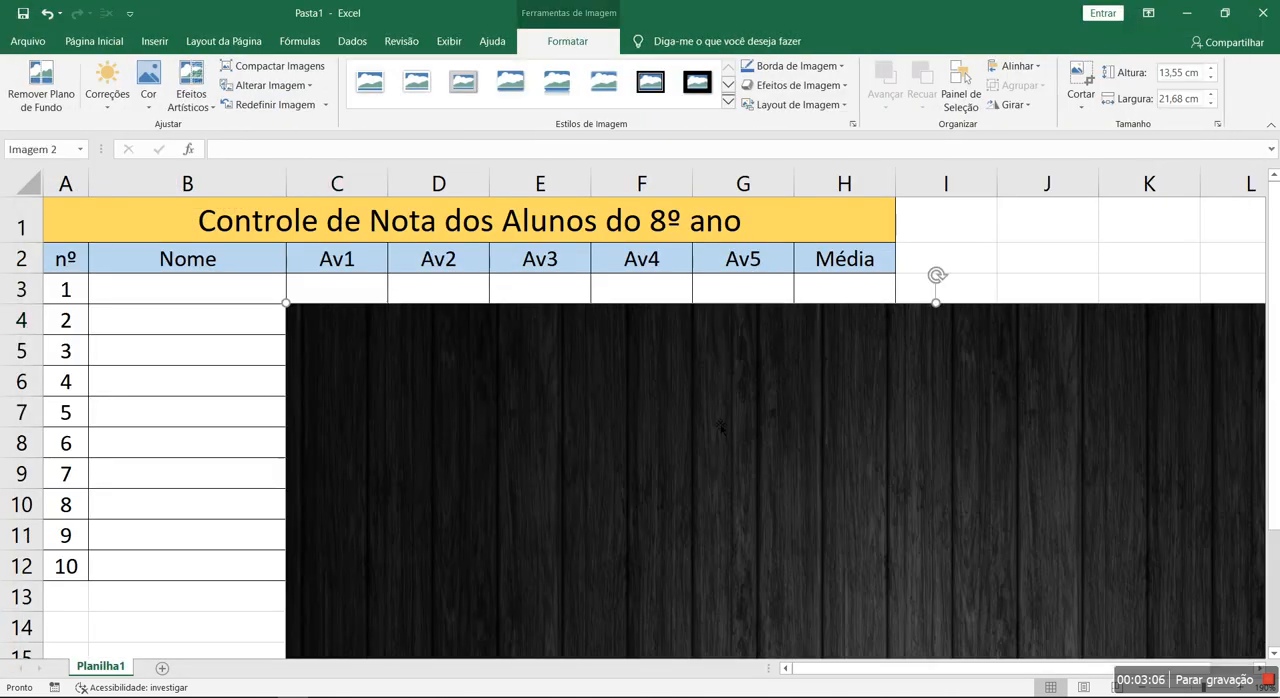
- Shrink the picture to about 0,51 × 0,83 cm and place it in the title row above the Média column
ctrl+scroll(722, 422, down, 7)
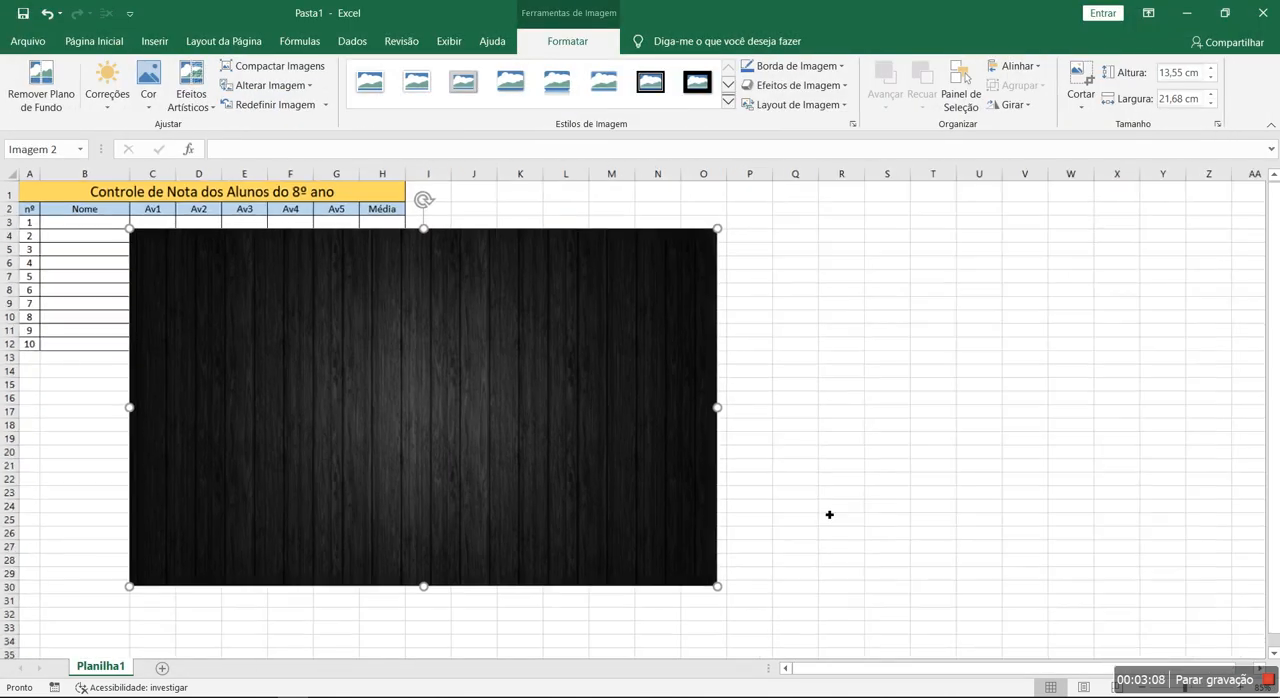
drag(709, 581, 171, 258)
ctrl+scroll(171, 258, up, 7)
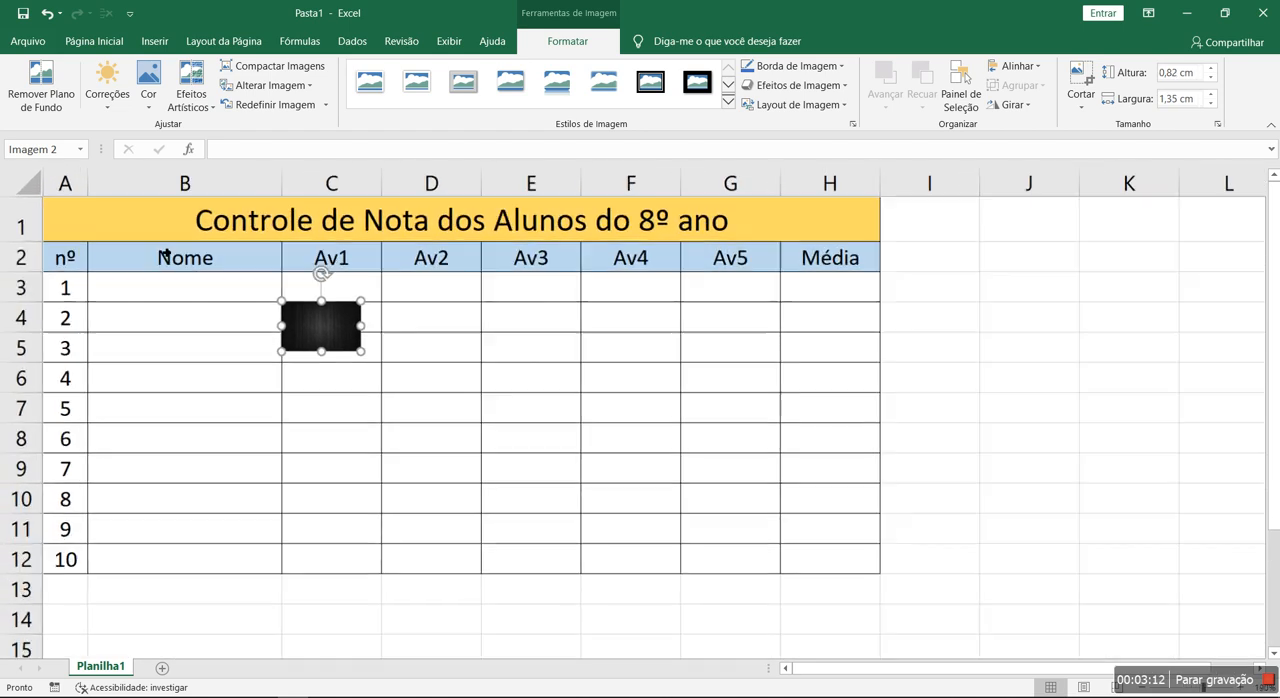
ctrl+scroll(344, 320, up, 1)
drag(401, 375, 362, 355)
drag(343, 336, 895, 222)
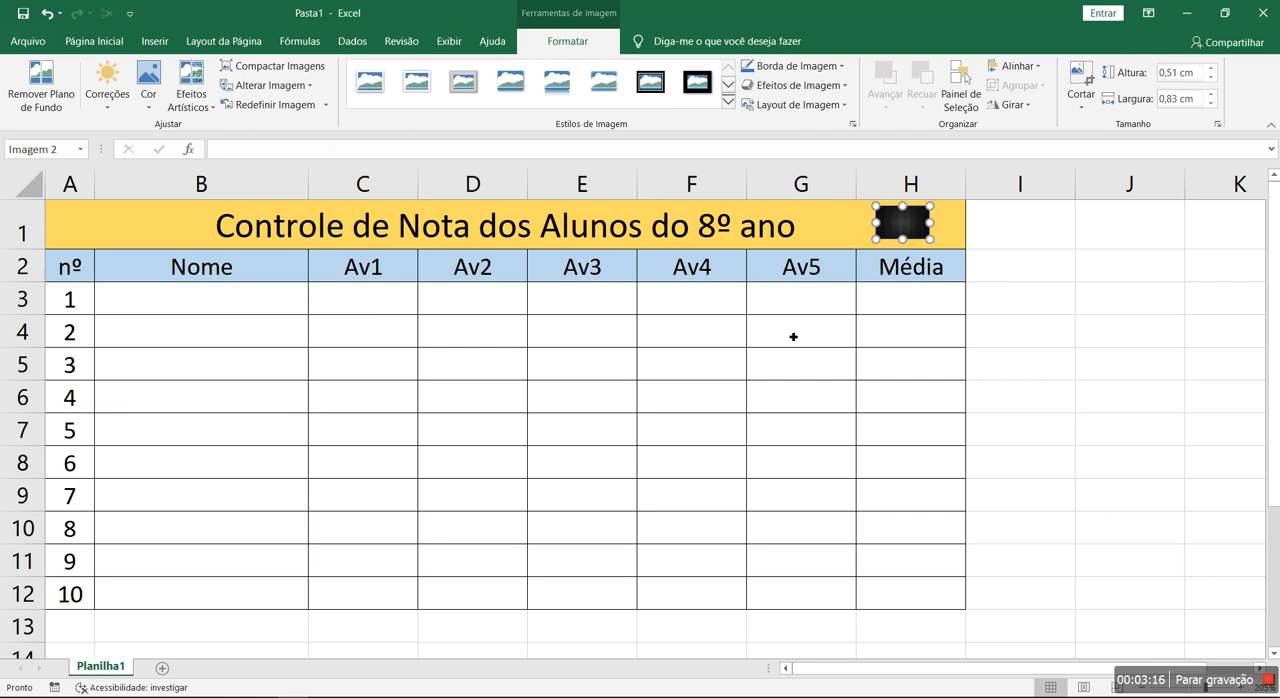
click(819, 313)
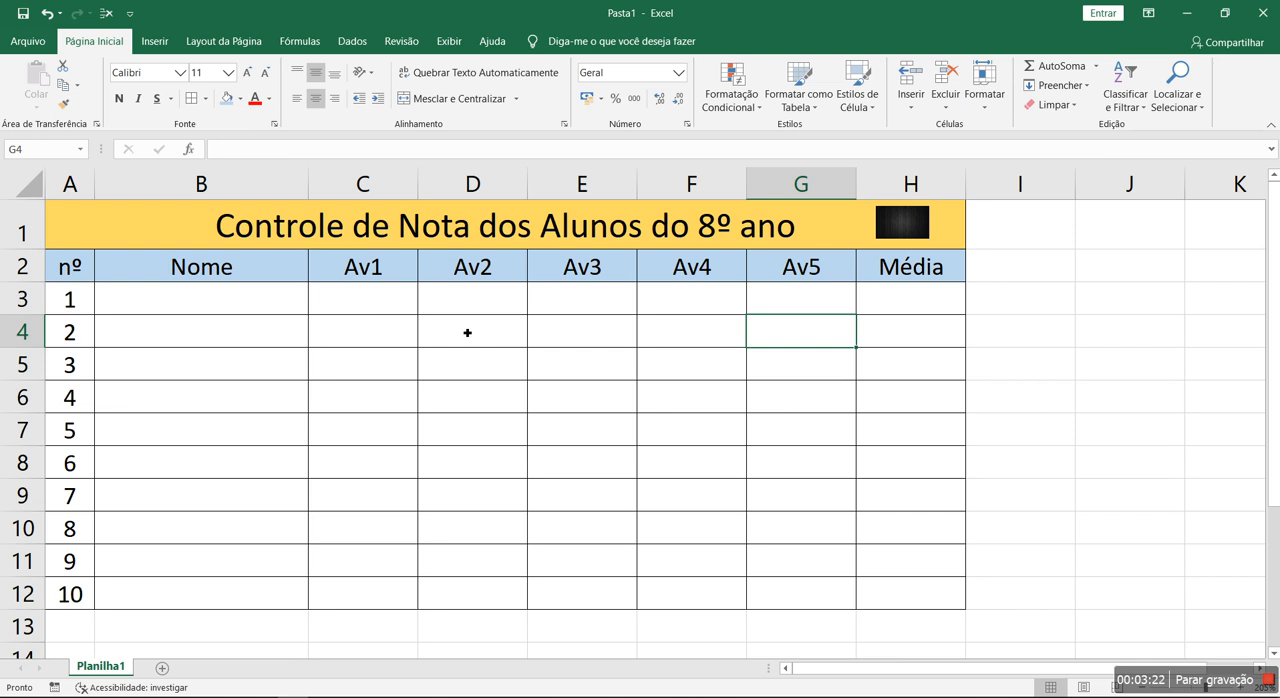
- Clear the student numbers from cells A3 to A12
click(282, 307)
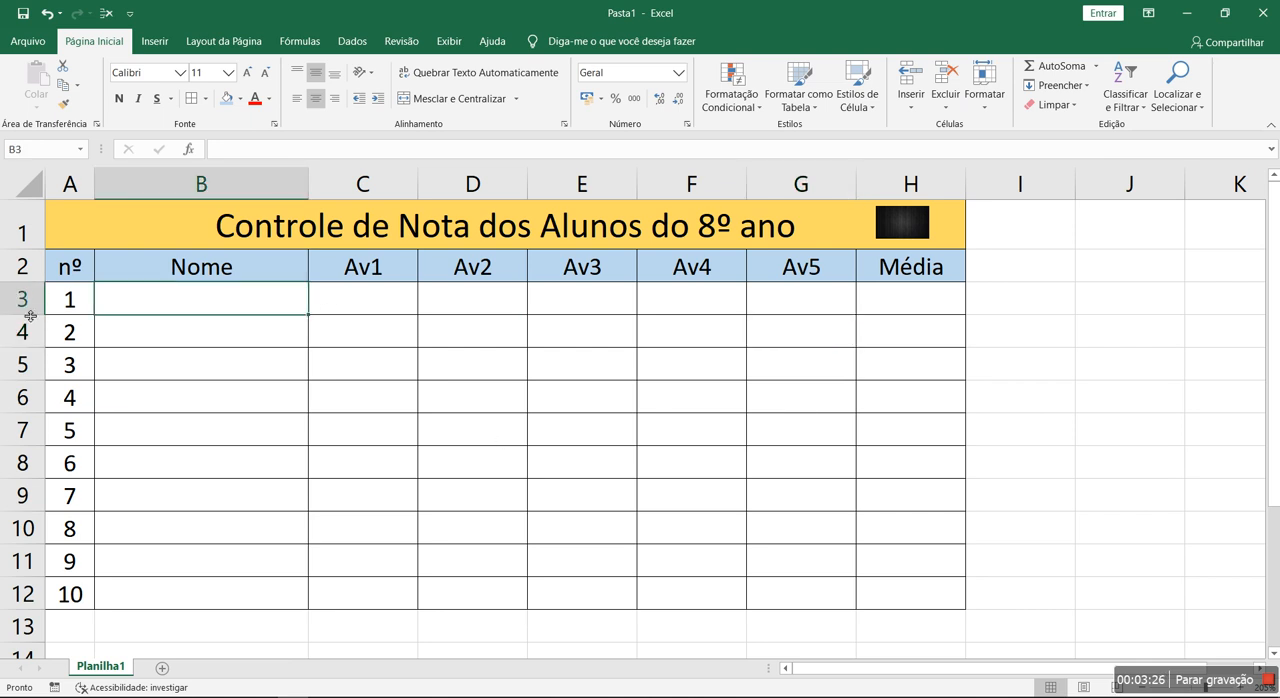
drag(70, 300, 75, 602)
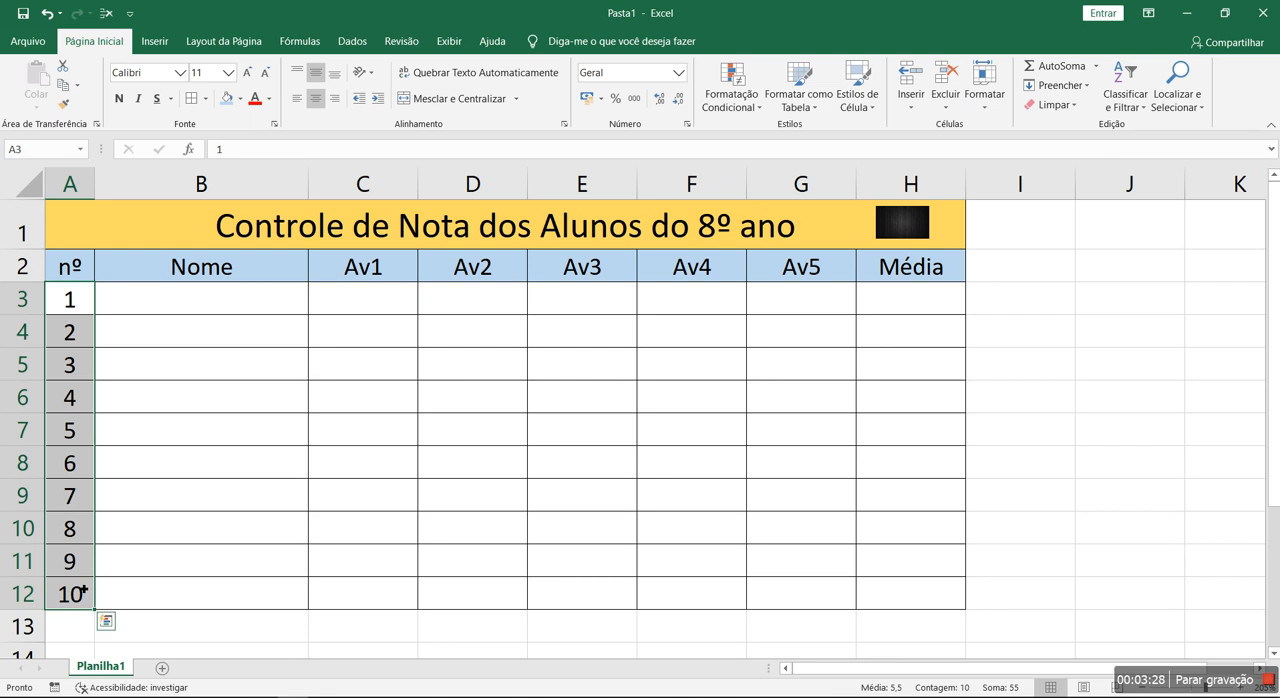
key(Delete)
- Enter the first four students' first names in the Nome column, cells B3 to B6
click(206, 309)
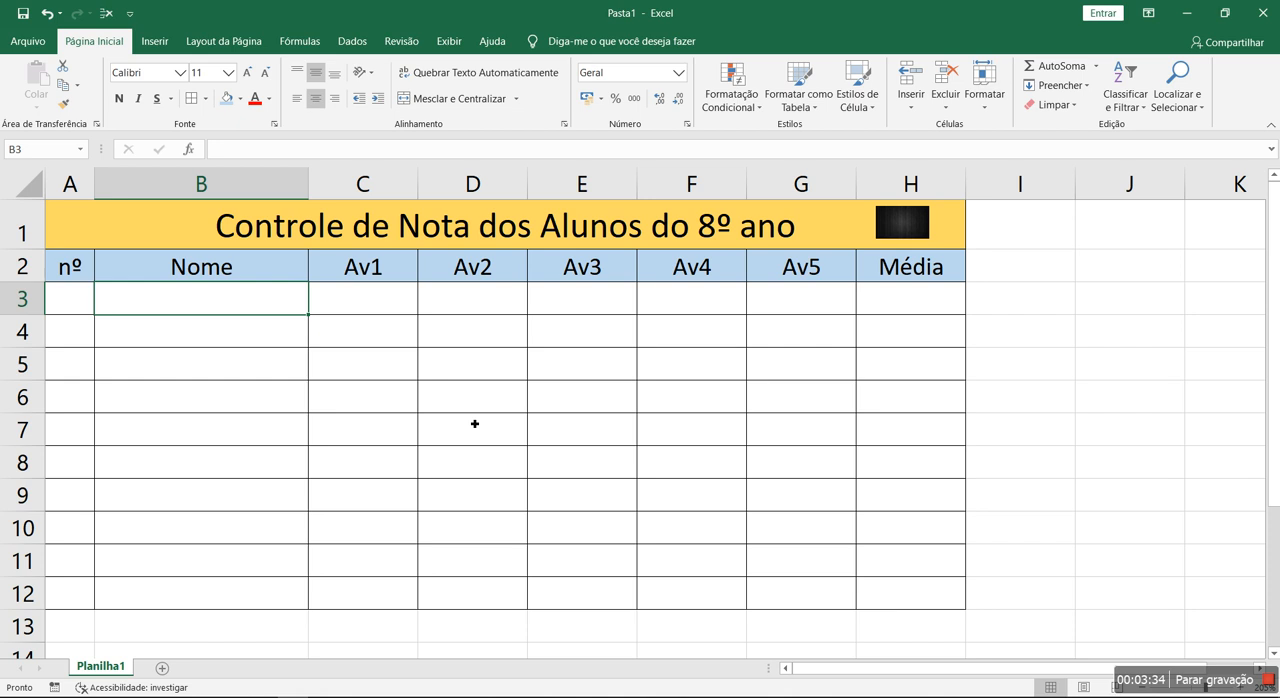
text(Gilherme)
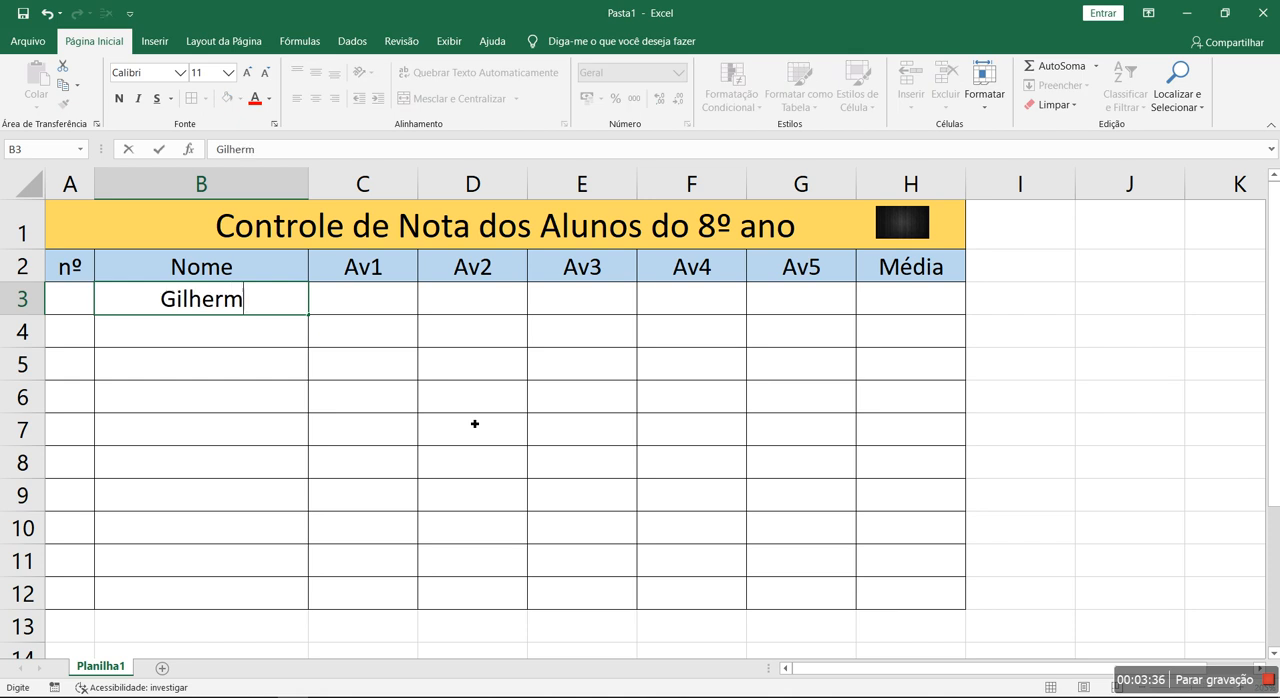
key(Return)
key(Up)
text(Guilherme)
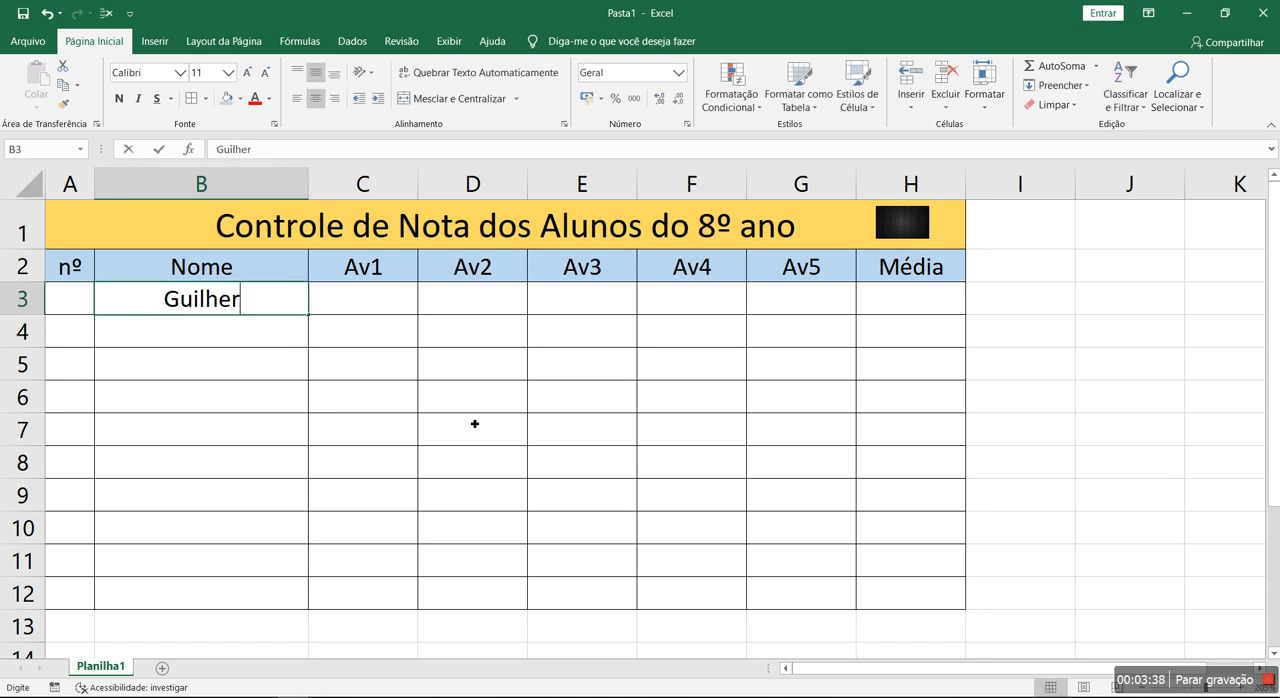
key(Return)
text(Fabio)
key(Return)
text(Fernando)
key(ctrl+Return)
key(Return)
text(Guto)
key(Return)
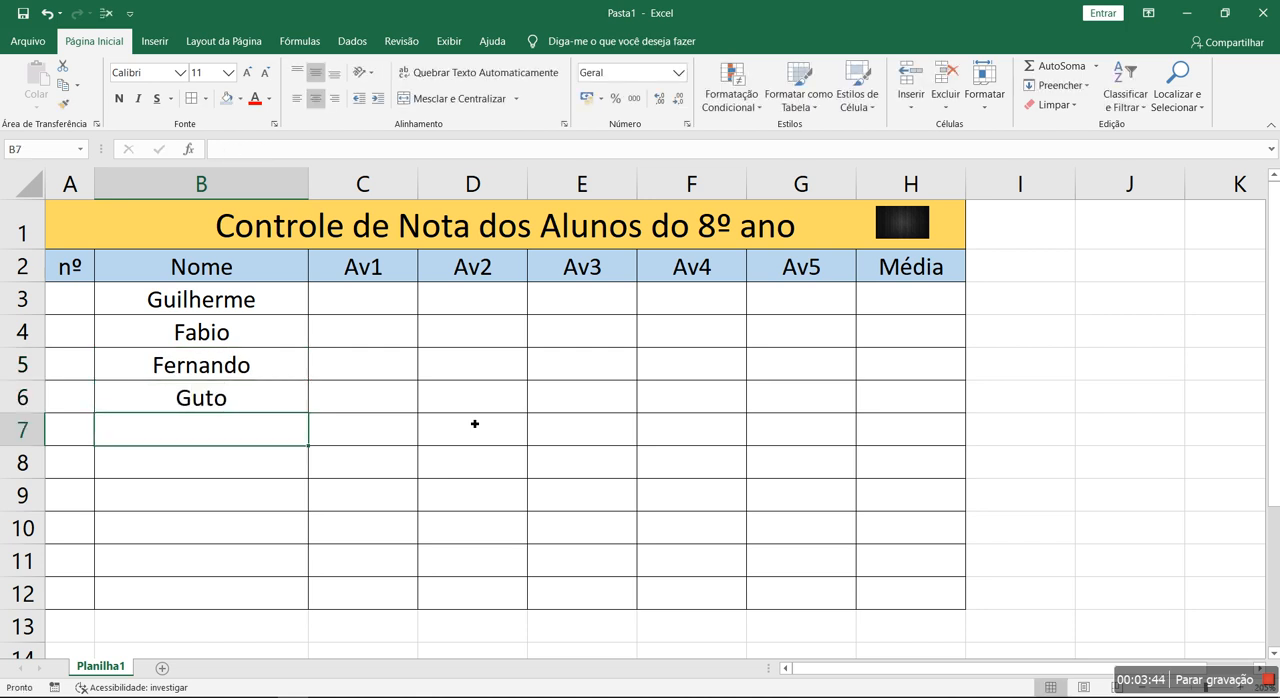
- Enter the remaining six students' first names in cells B7 to B12
text(Ariadne)
key(Return)
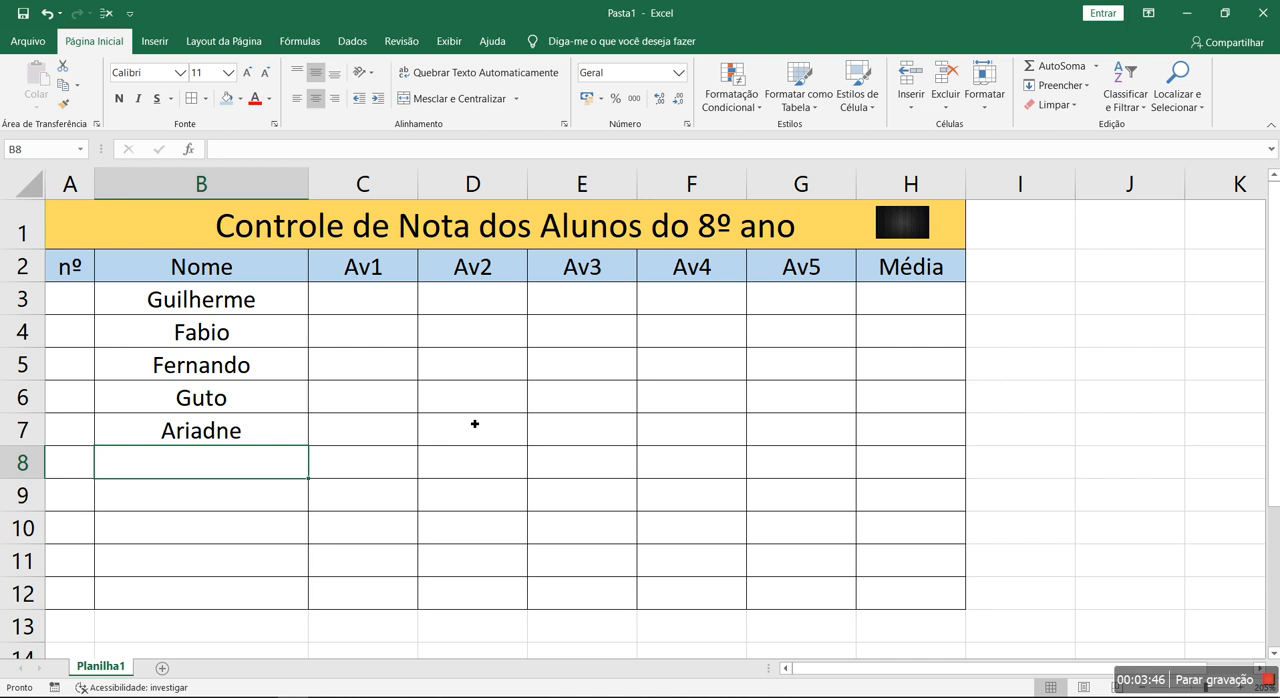
text(Aline)
key(Return)
text(Carla)
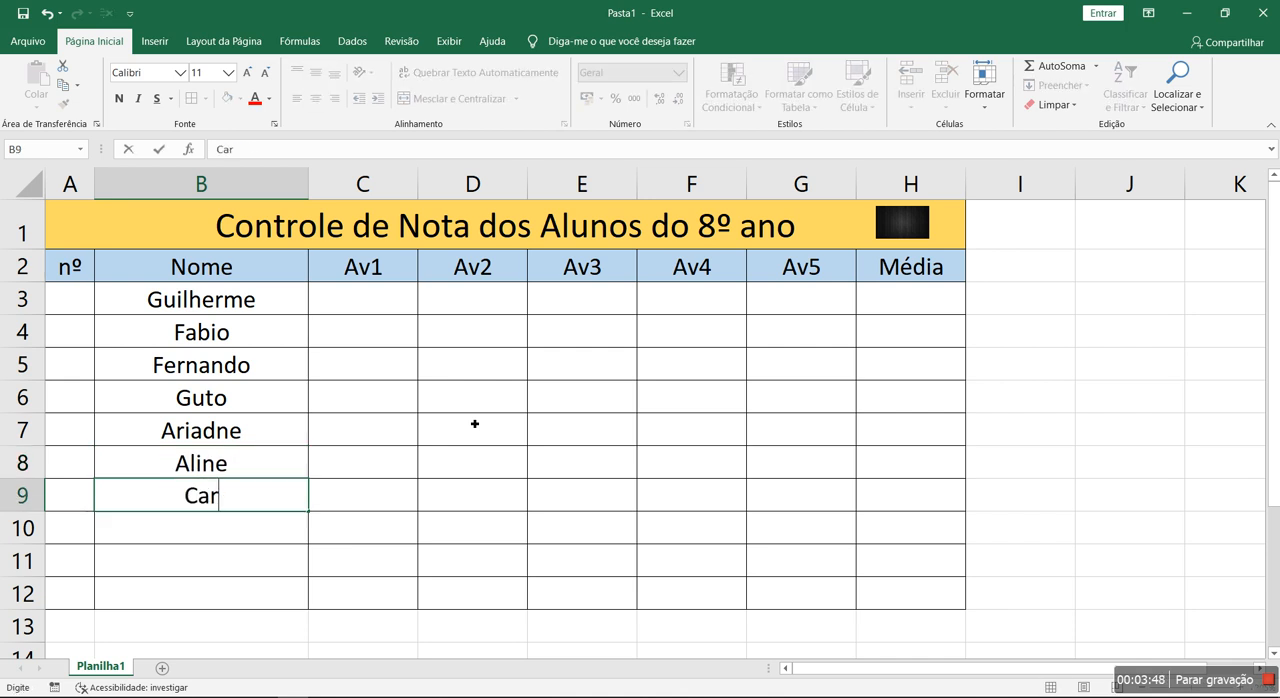
key(Return)
text(Brenda)
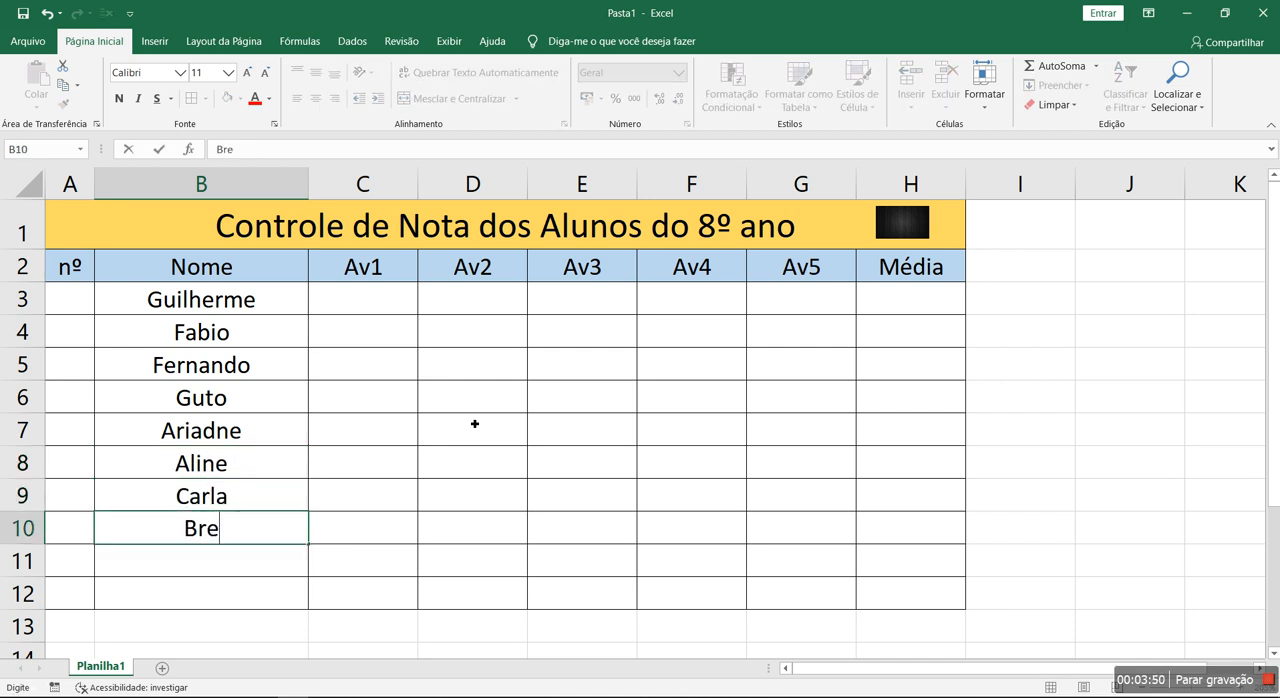
key(Return)
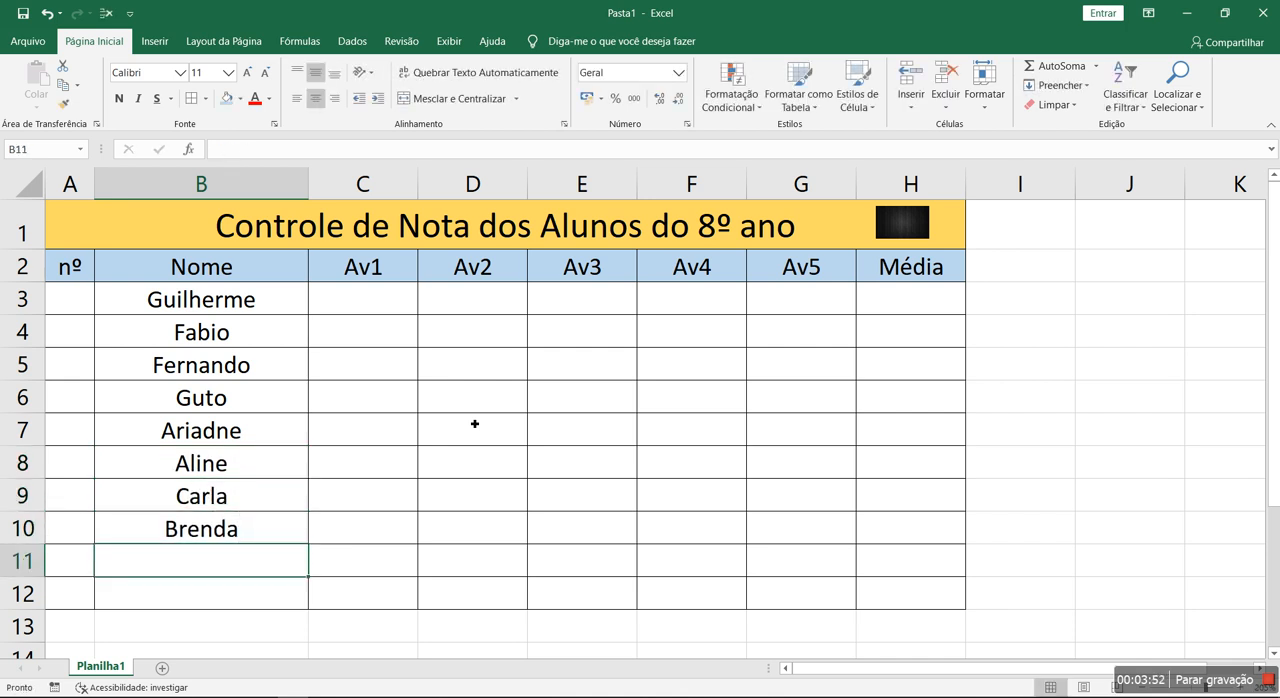
text(Mario)
key(Return)
text(Maria)
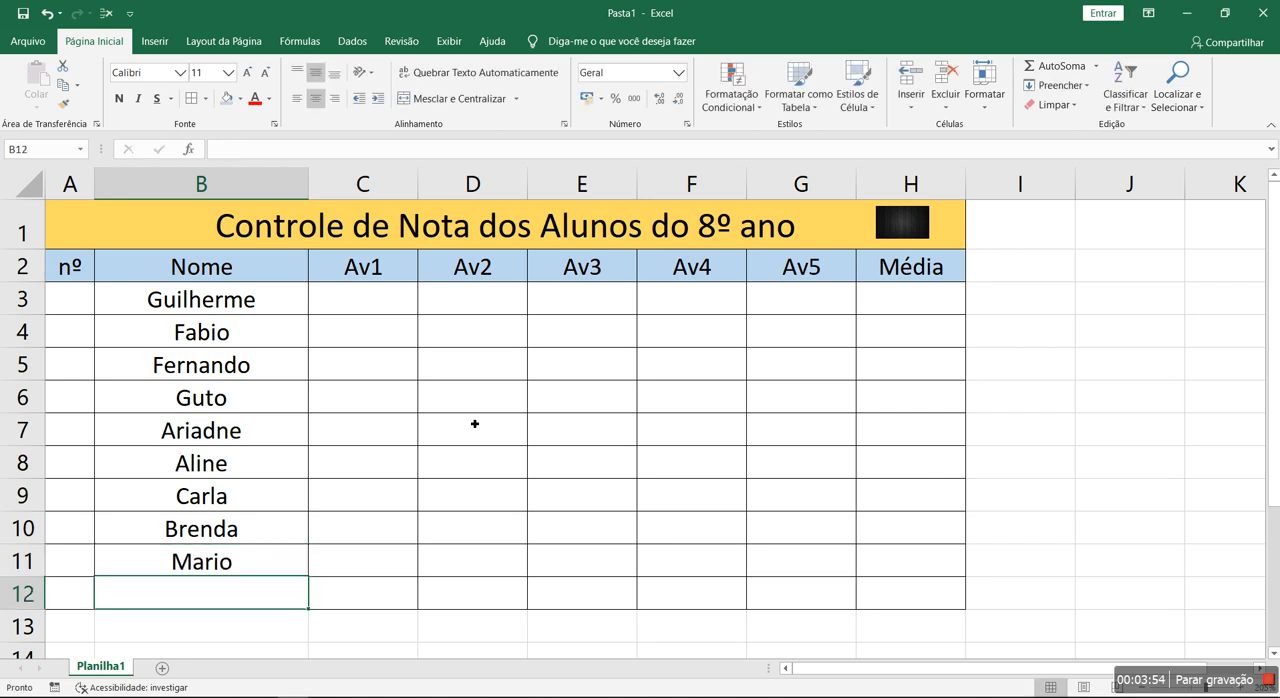
key(Return)
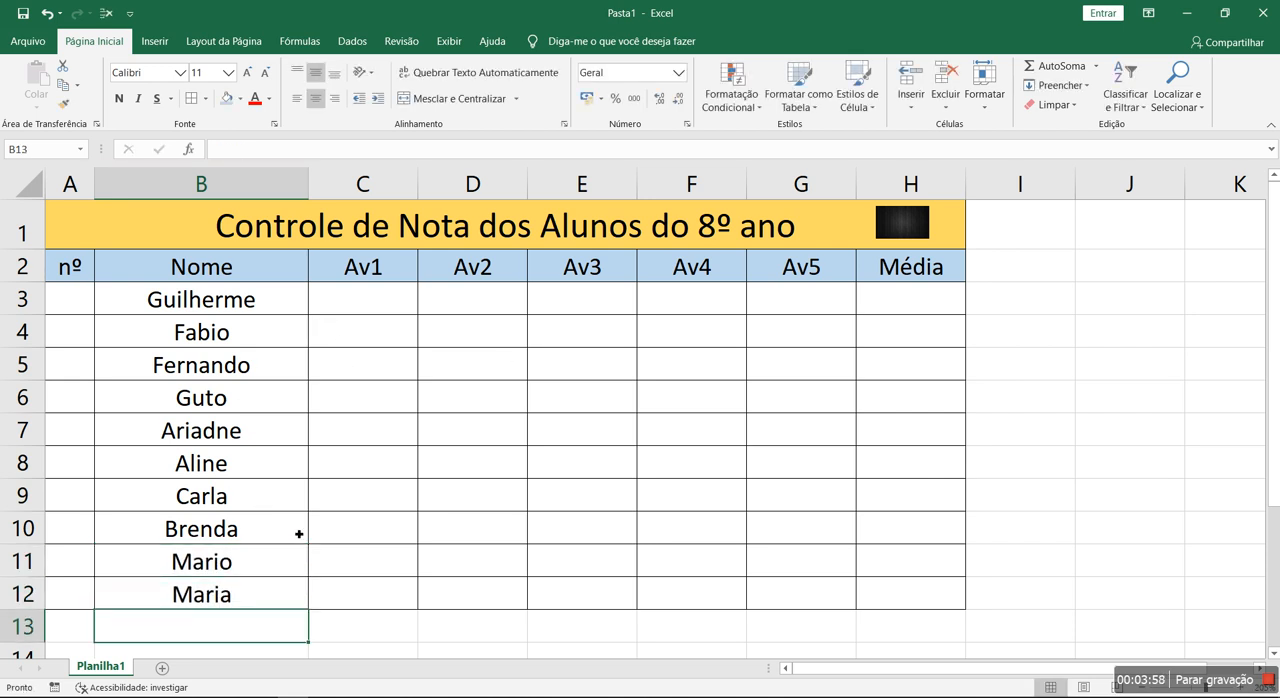
drag(269, 309, 230, 560)
click(443, 506)
drag(180, 363, 222, 596)
drag(472, 364, 472, 397)
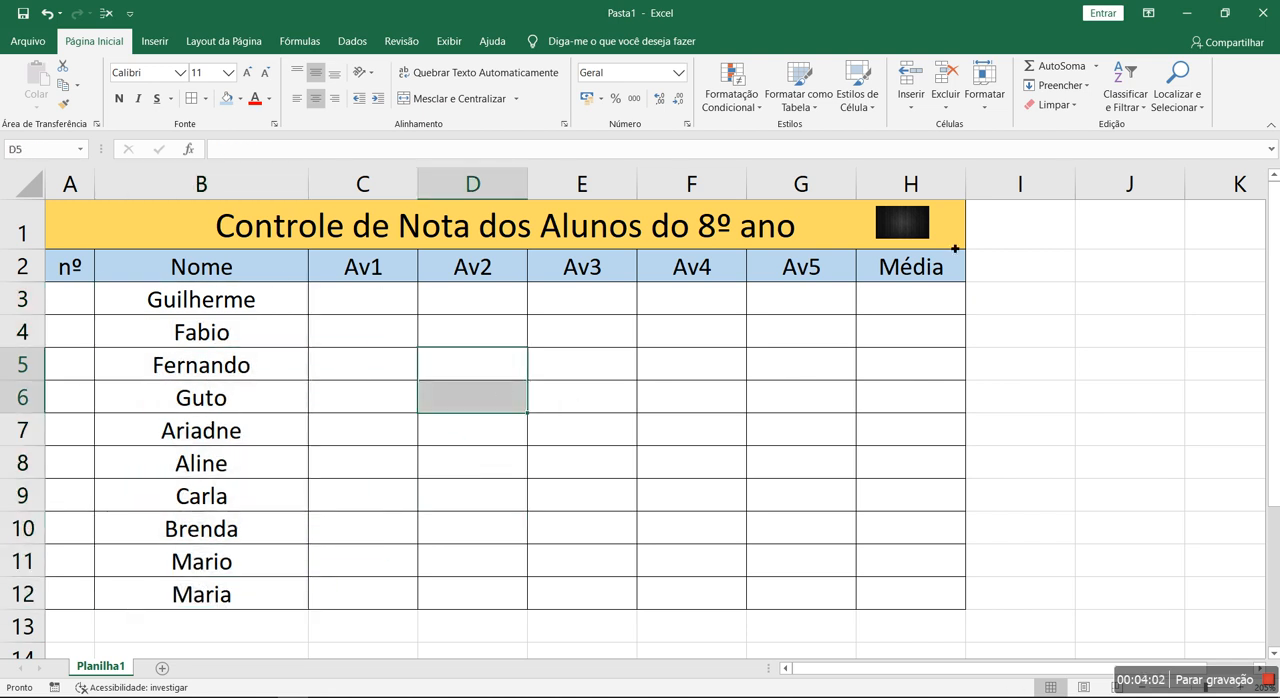
click(614, 363)
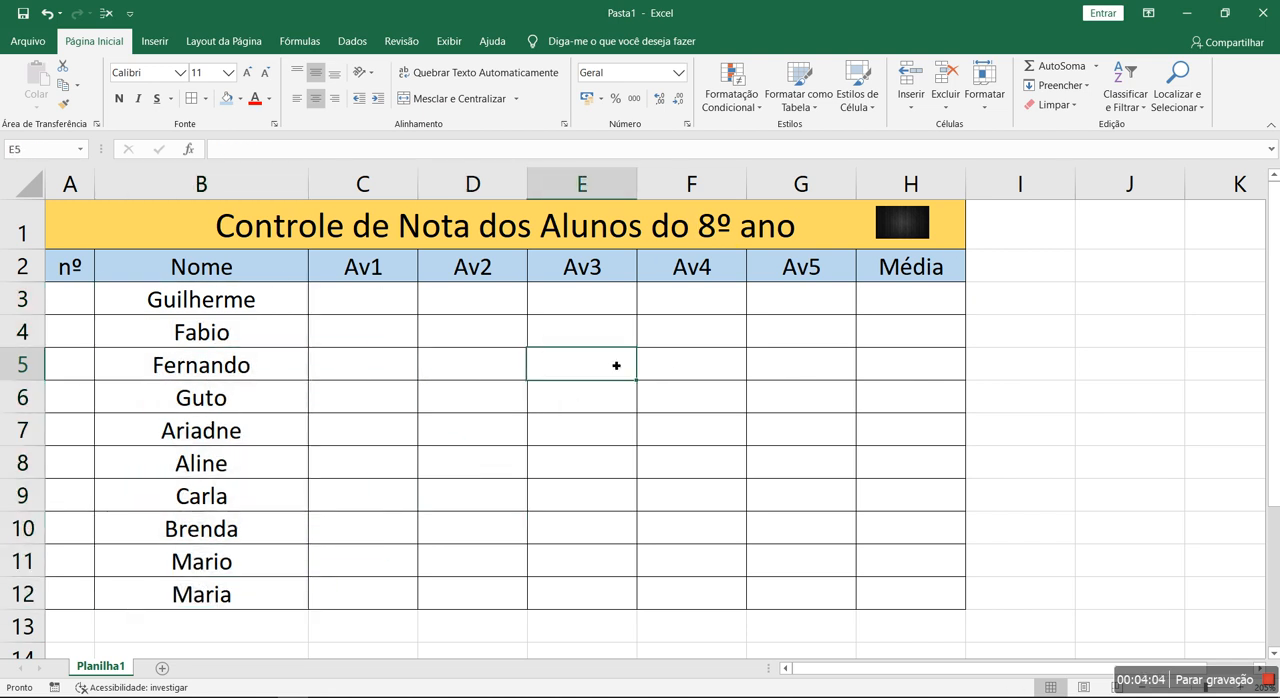
- Replace "do 8º ano" at the end of the title with "- Curso de inglês"
double_click(698, 226)
drag(651, 228, 807, 232)
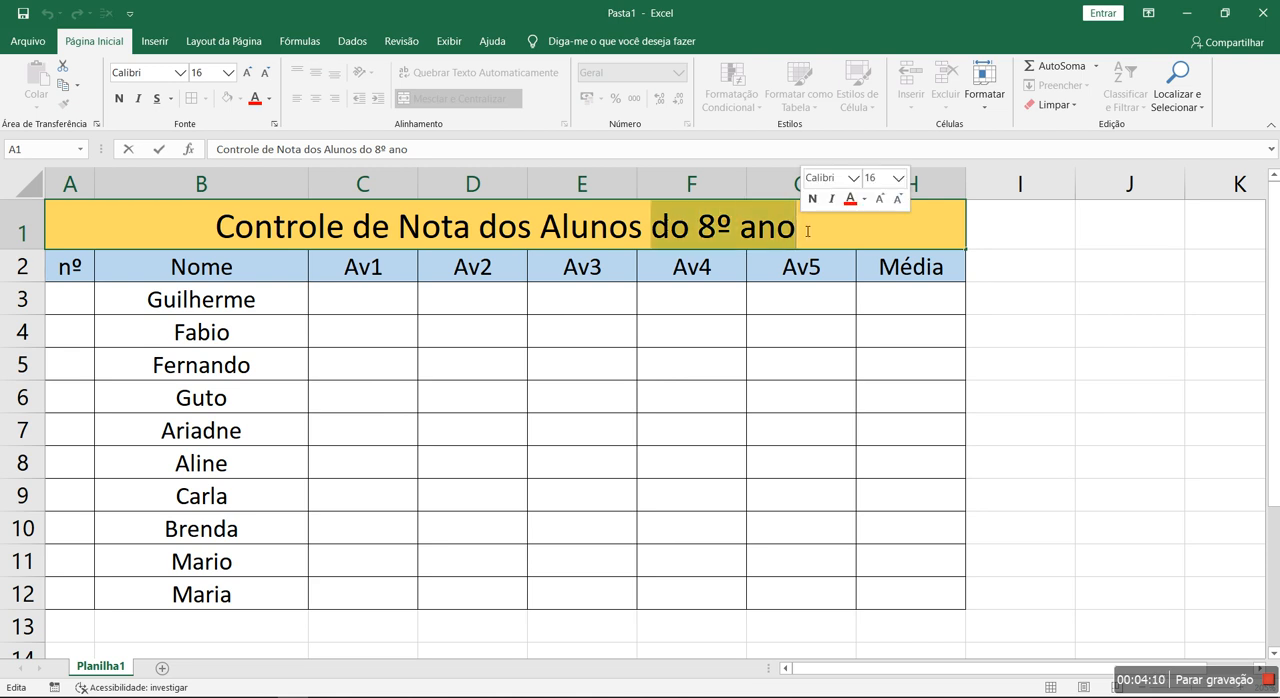
text(- Curso de)
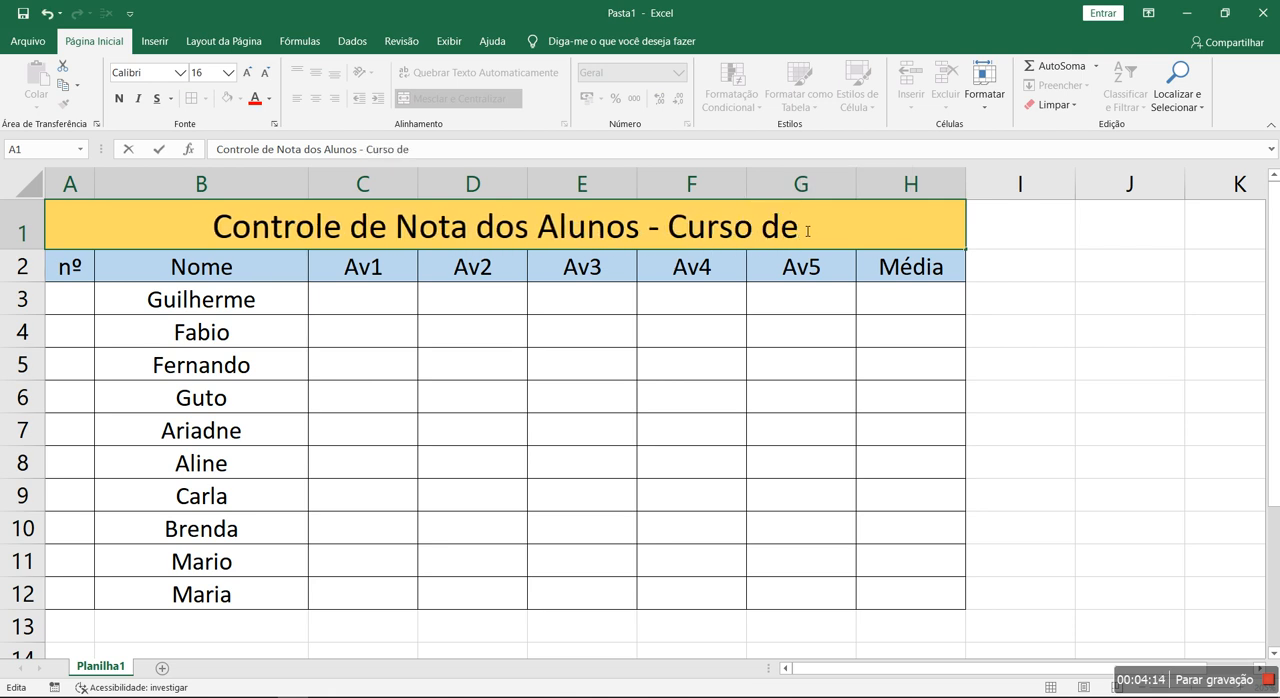
text( inglês)
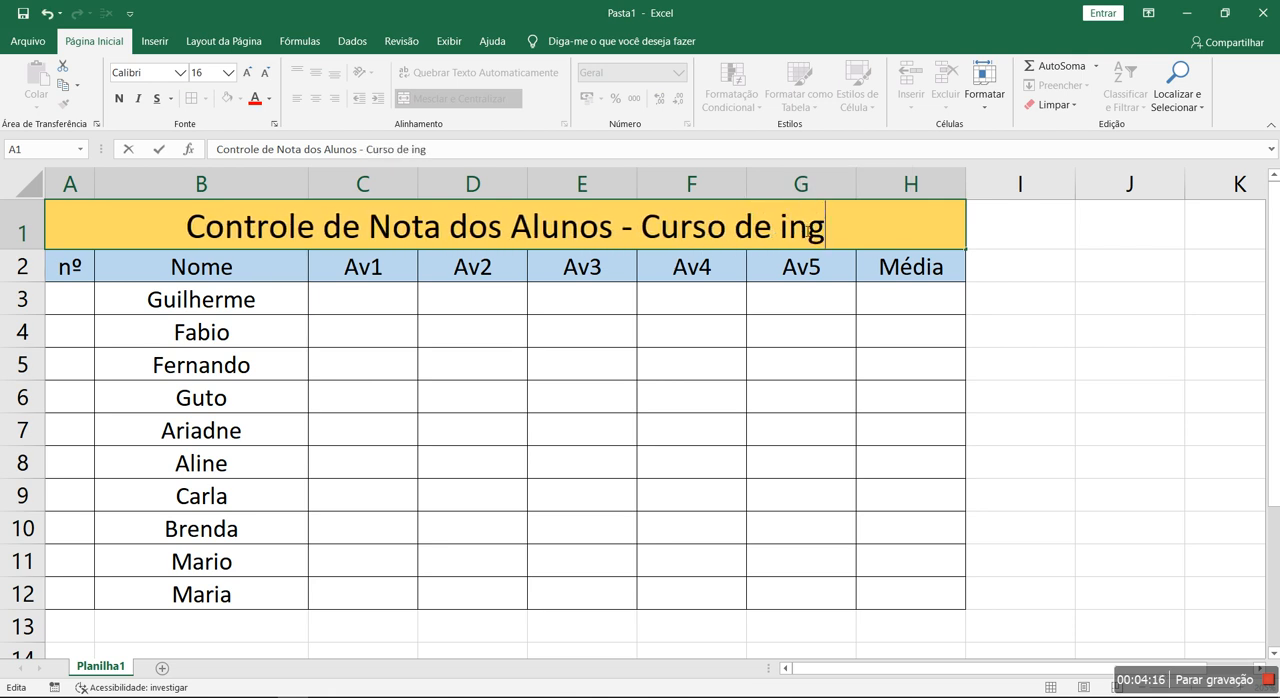
key(Return)
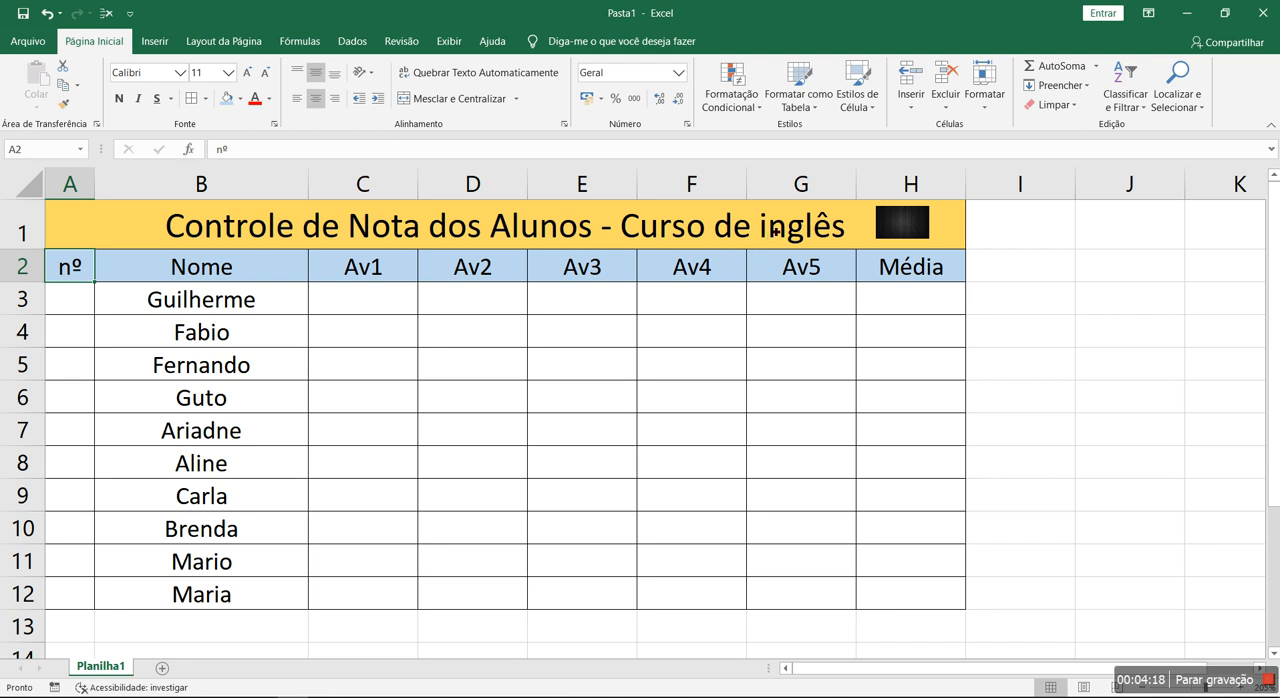
- Capitalise the first letter of "inglês" in the title so it reads "Inglês"
double_click(775, 231)
key(BackSpace)
text(I)
key(Return)
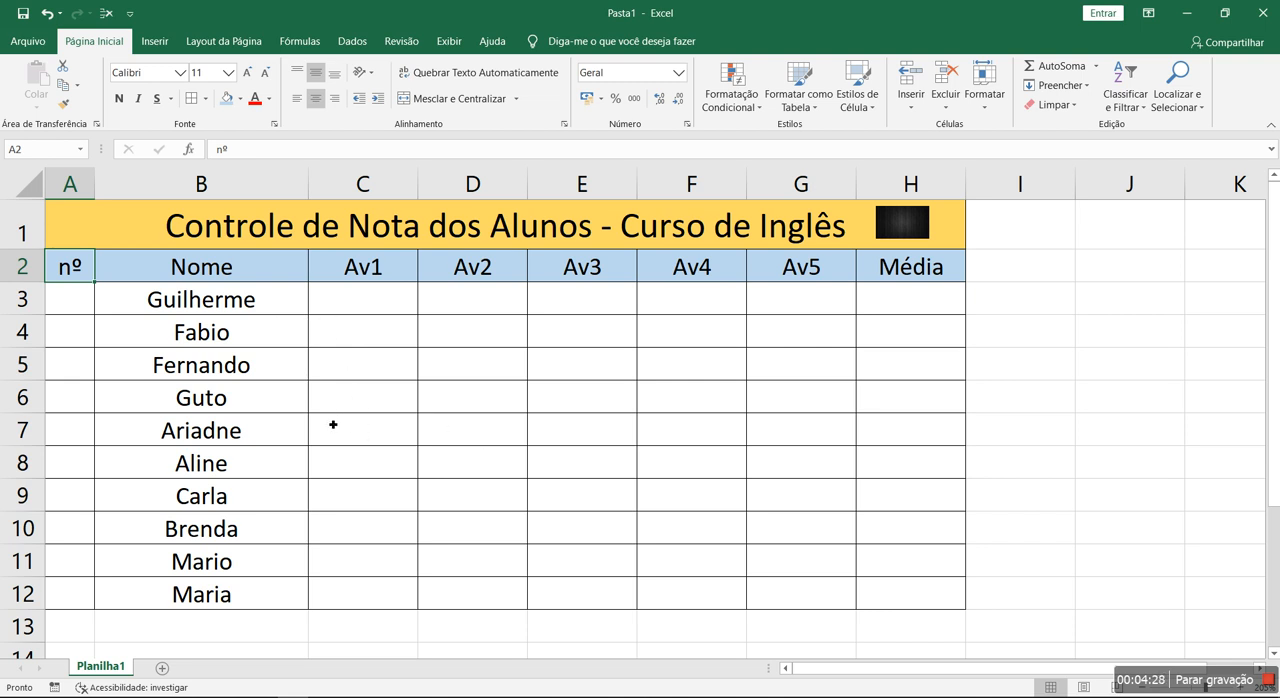
- Sort the student rows alphabetically from A to Z by the Nome column
drag(253, 308, 230, 561)
click(371, 549)
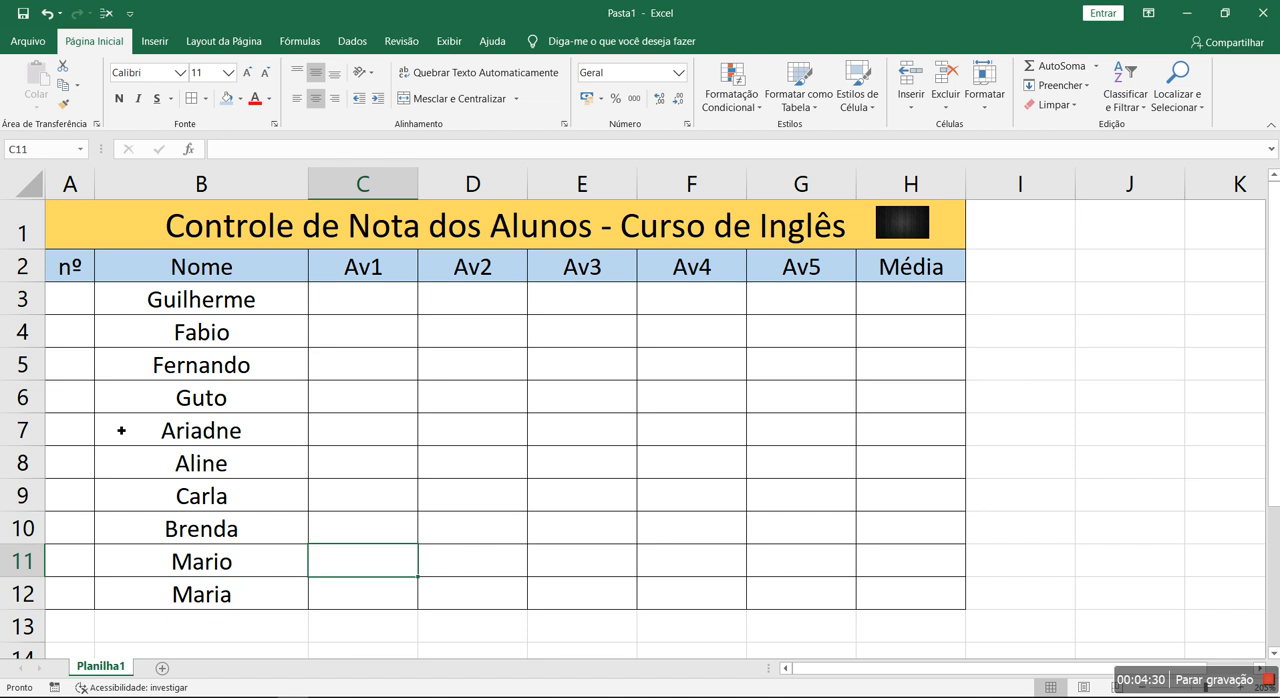
click(204, 270)
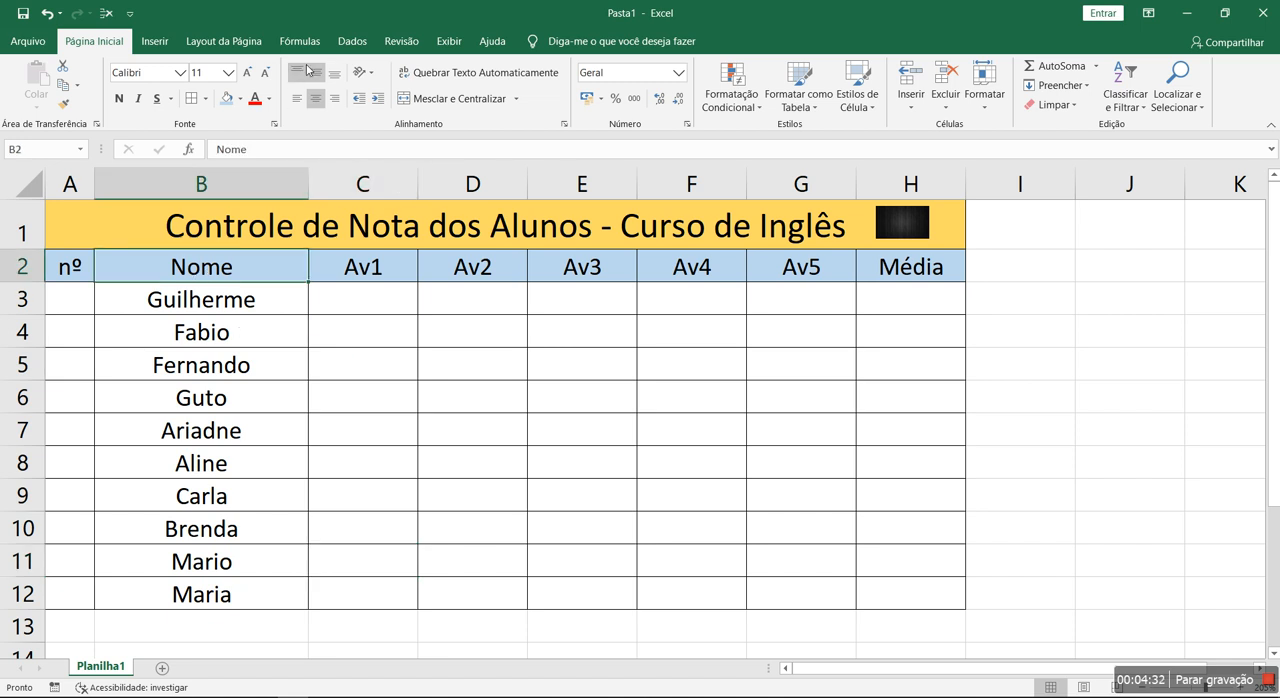
click(351, 42)
click(392, 72)
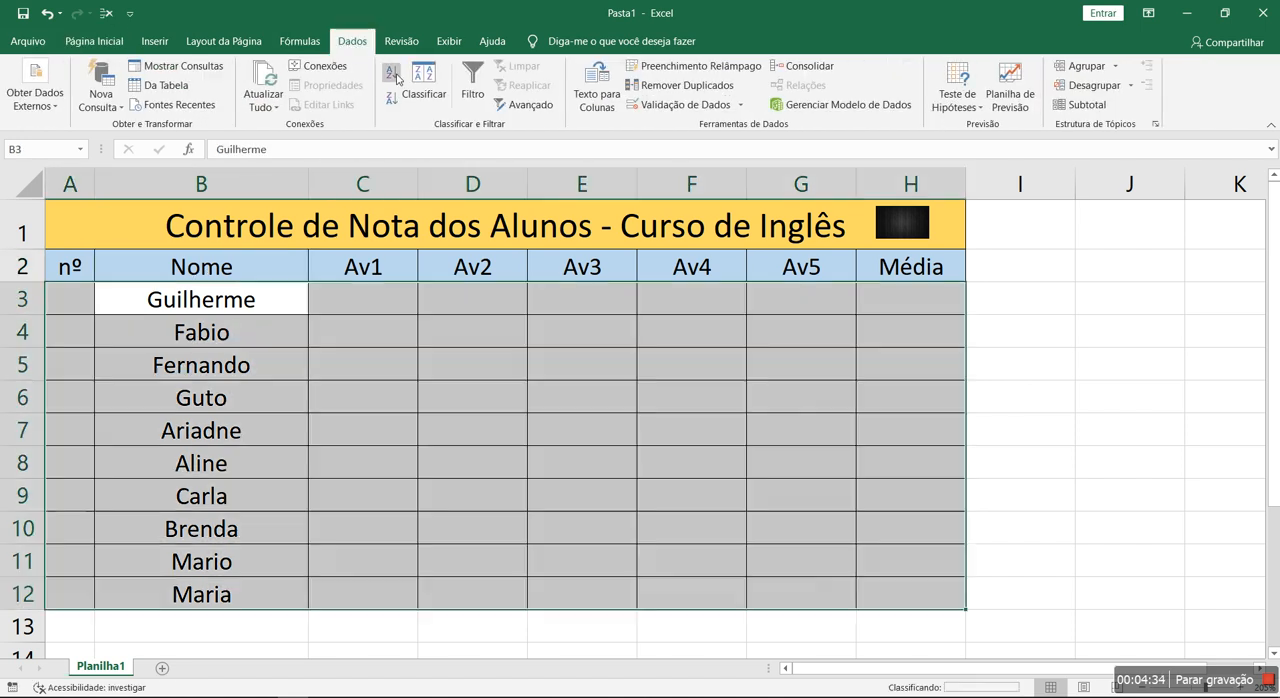
- Number the students 1 to 10 in cells A3 to A12 by filling a series down from the first values
click(89, 297)
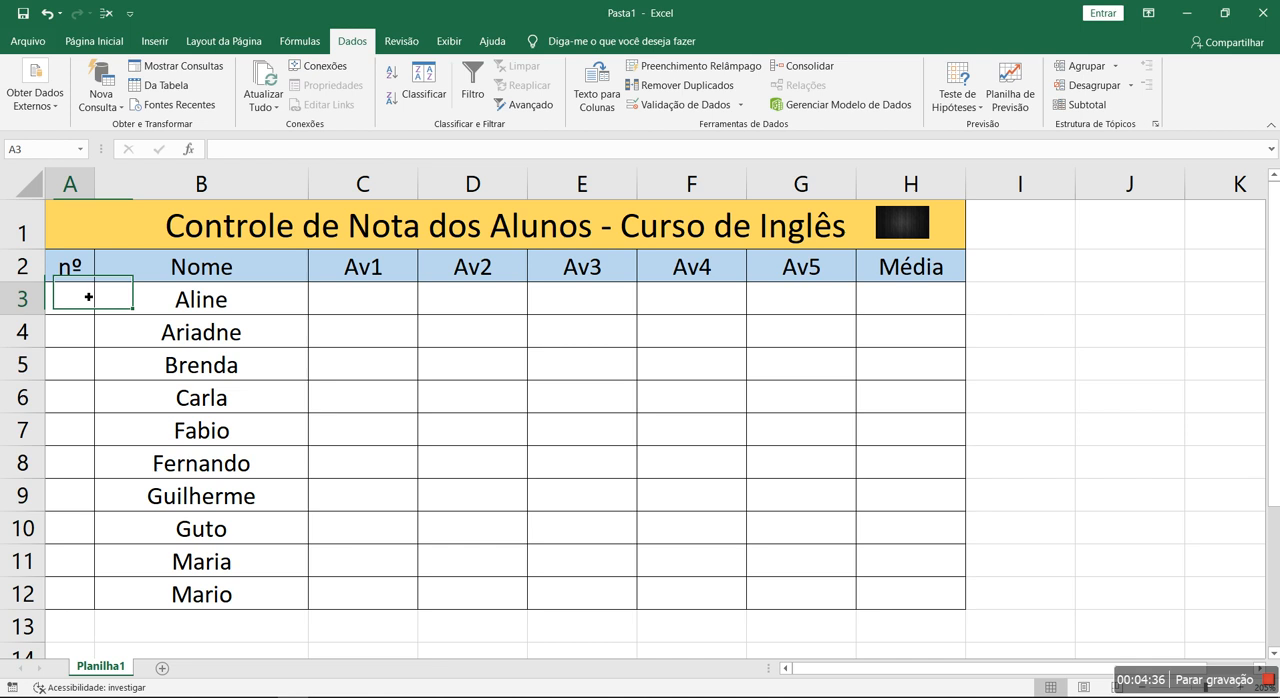
text(1)
key(Return)
text(2)
key(Return)
text(3)
key(Return)
drag(92, 298, 84, 603)
click(250, 434)
- Nudge the picture in the title row slightly to the right above the Média column
drag(187, 275, 205, 592)
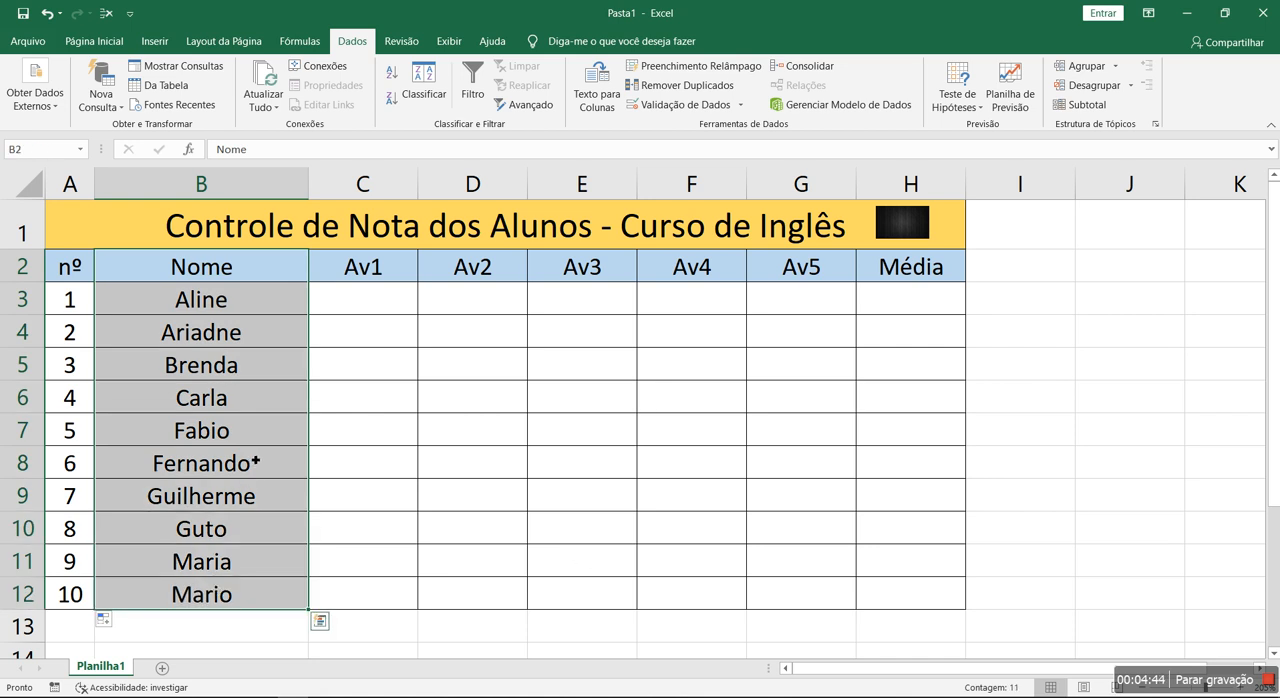
click(549, 359)
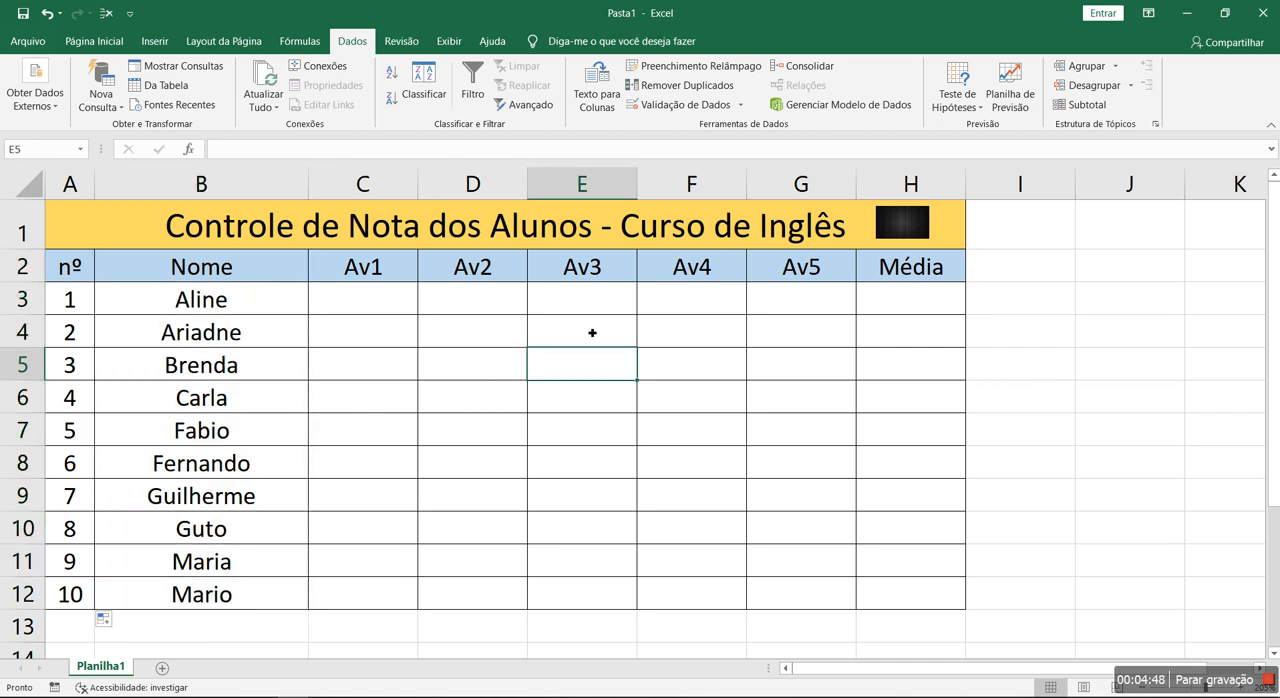
drag(903, 223, 911, 224)
click(563, 373)
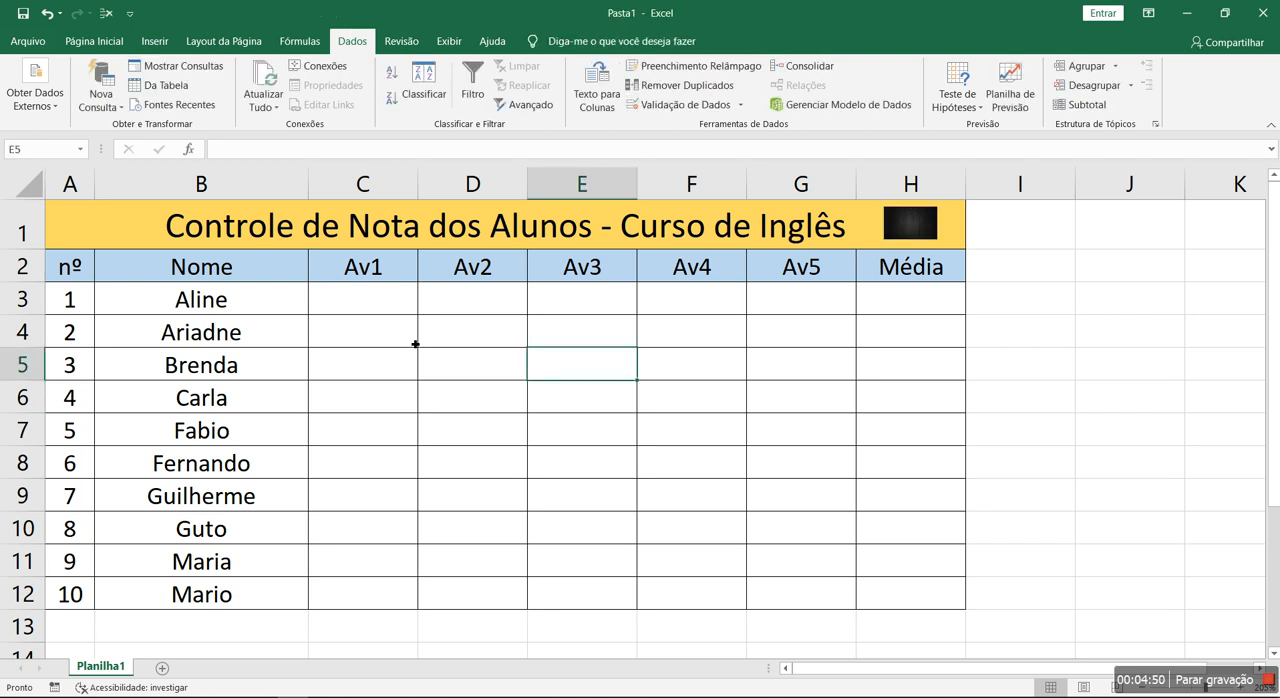
click(397, 305)
drag(180, 234, 917, 598)
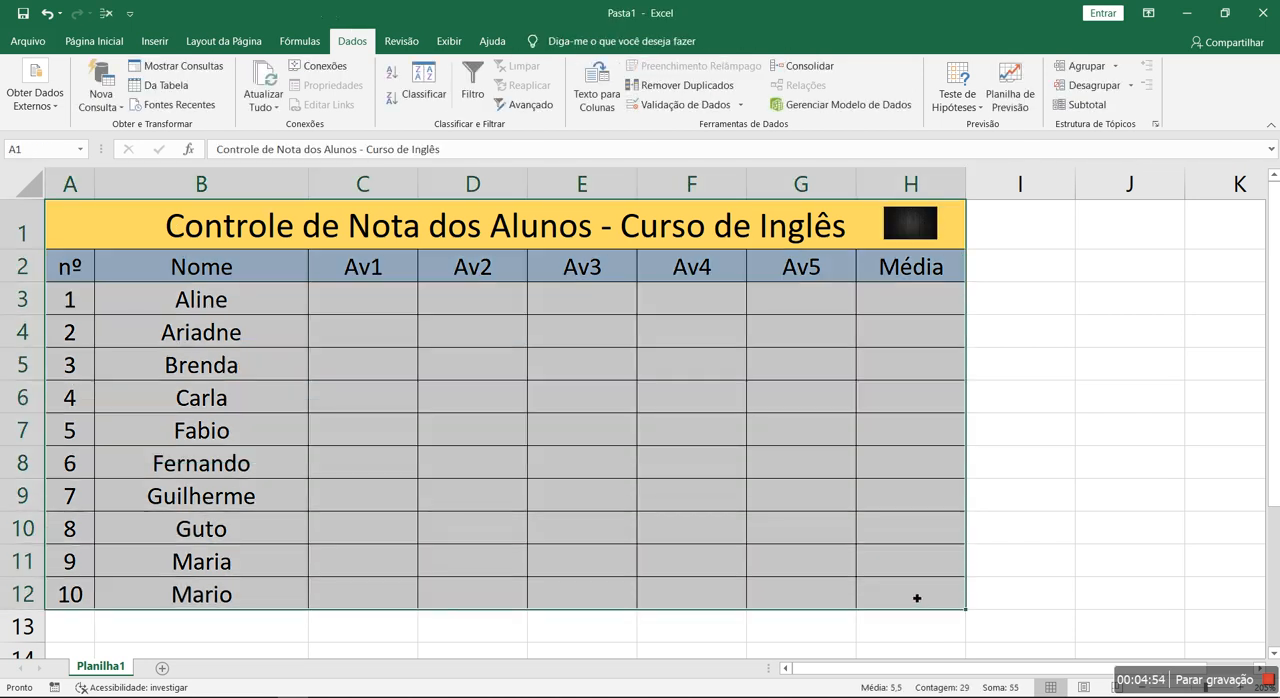
click(603, 462)
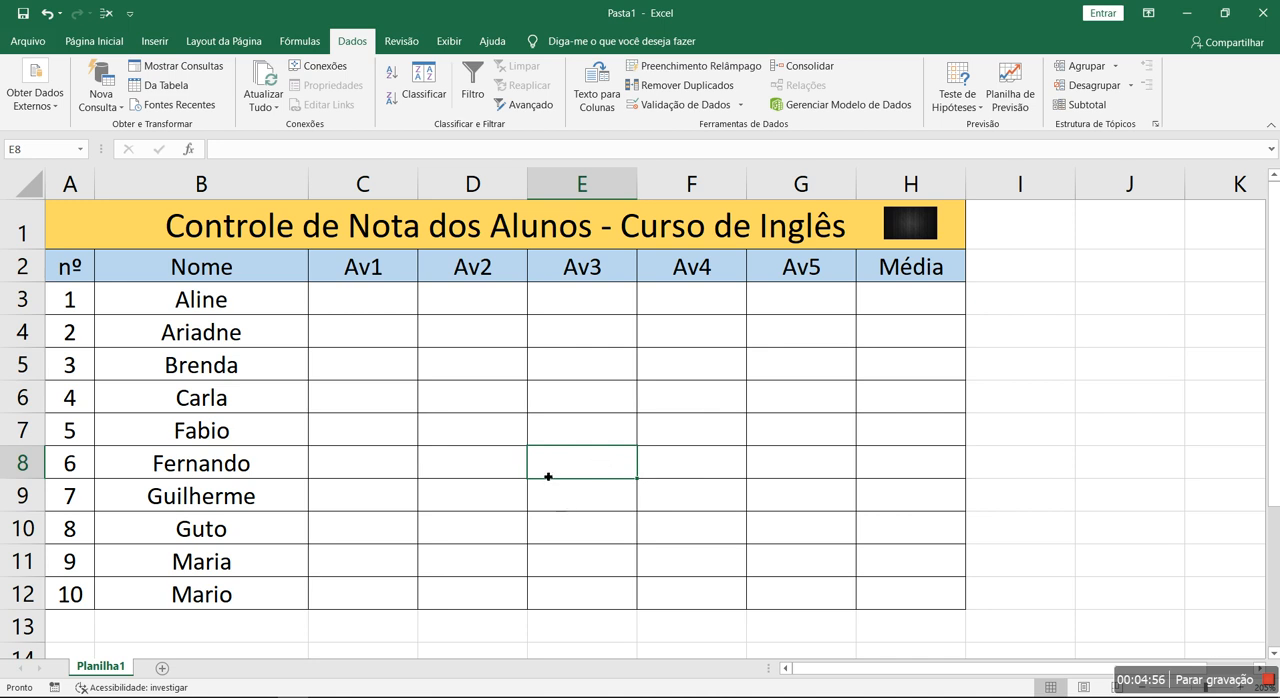
- Calculate the average of C3:G3 in cell H3 with the MÉDIA function and fill the formula down to H12
click(910, 312)
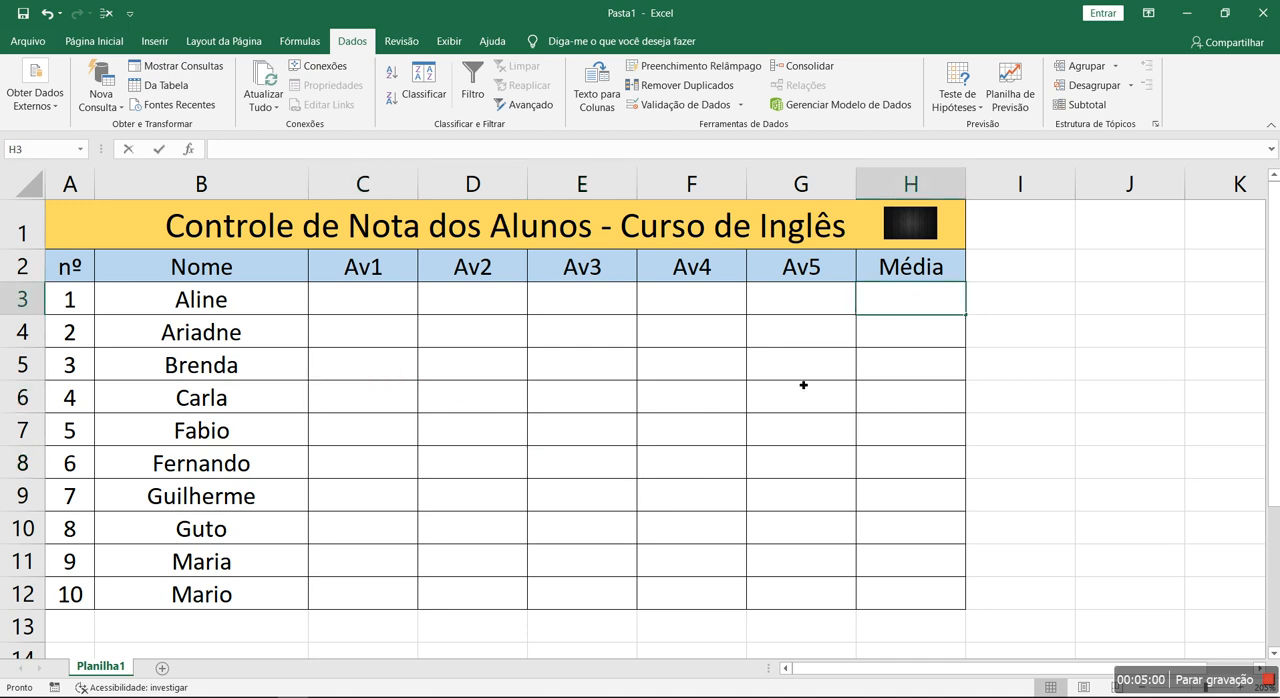
text(=media()
drag(778, 300, 384, 308)
text())
key(Return)
click(918, 300)
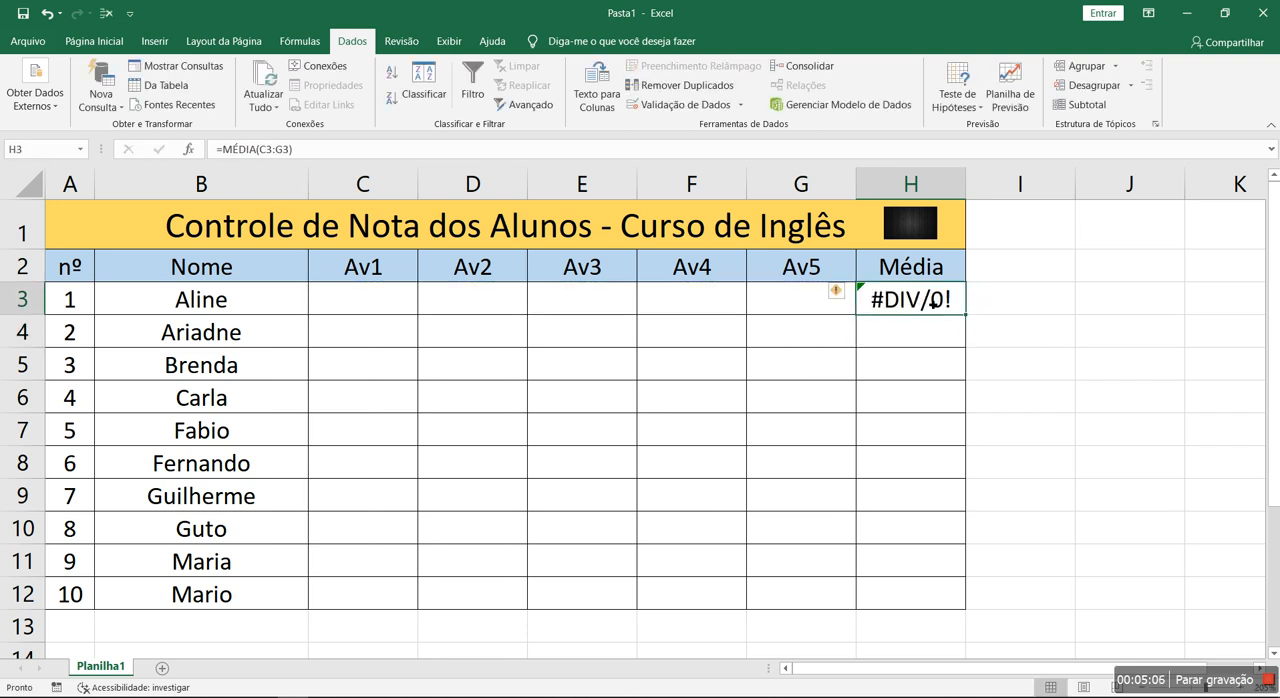
drag(969, 318, 978, 598)
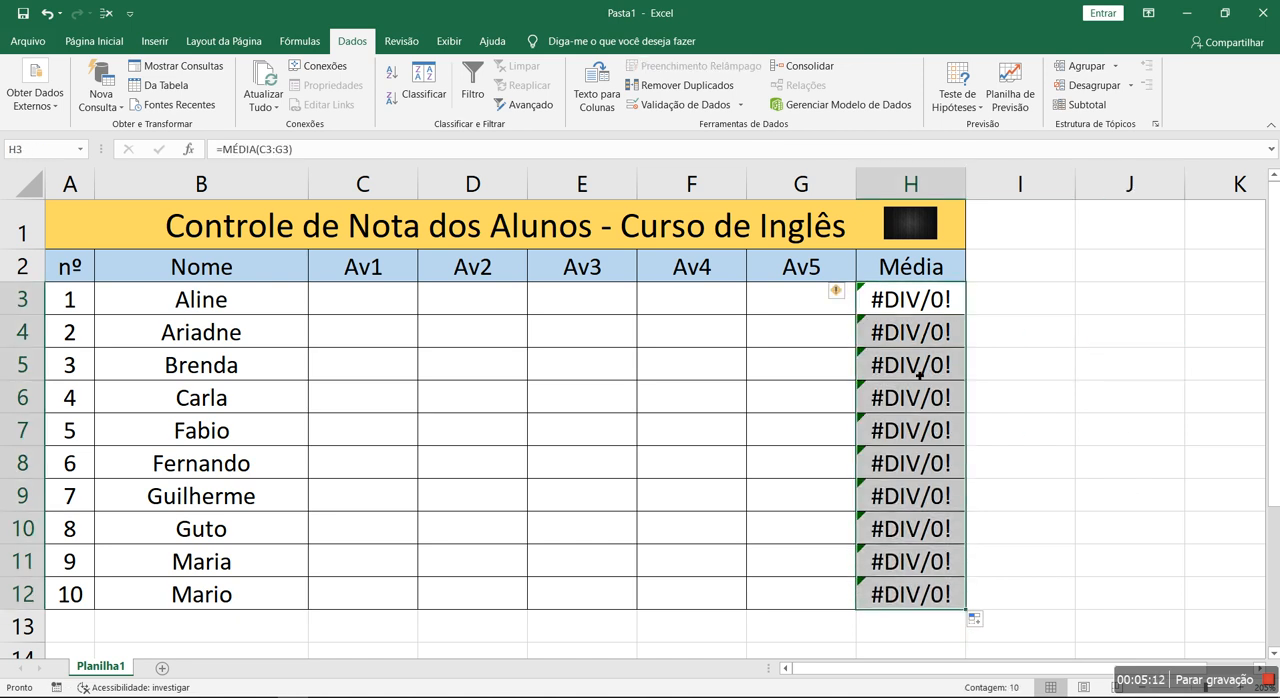
click(893, 298)
drag(370, 300, 355, 328)
text(A)
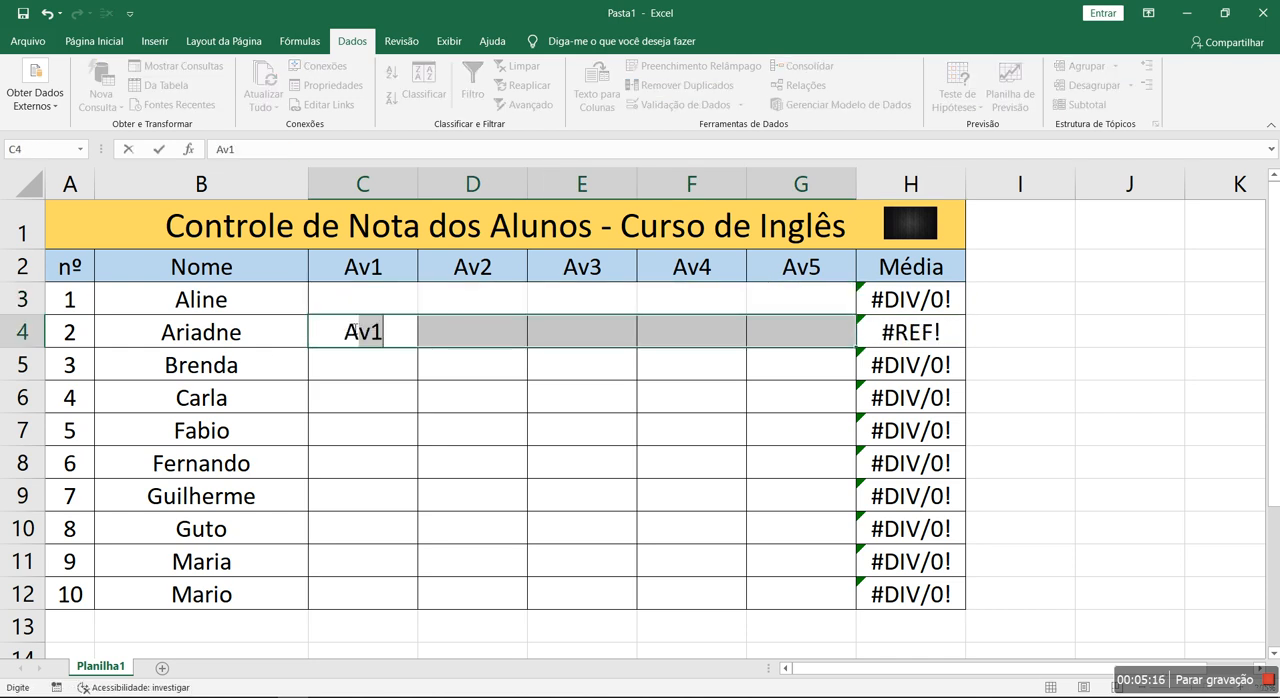
key(Escape)
key(ctrl+z)
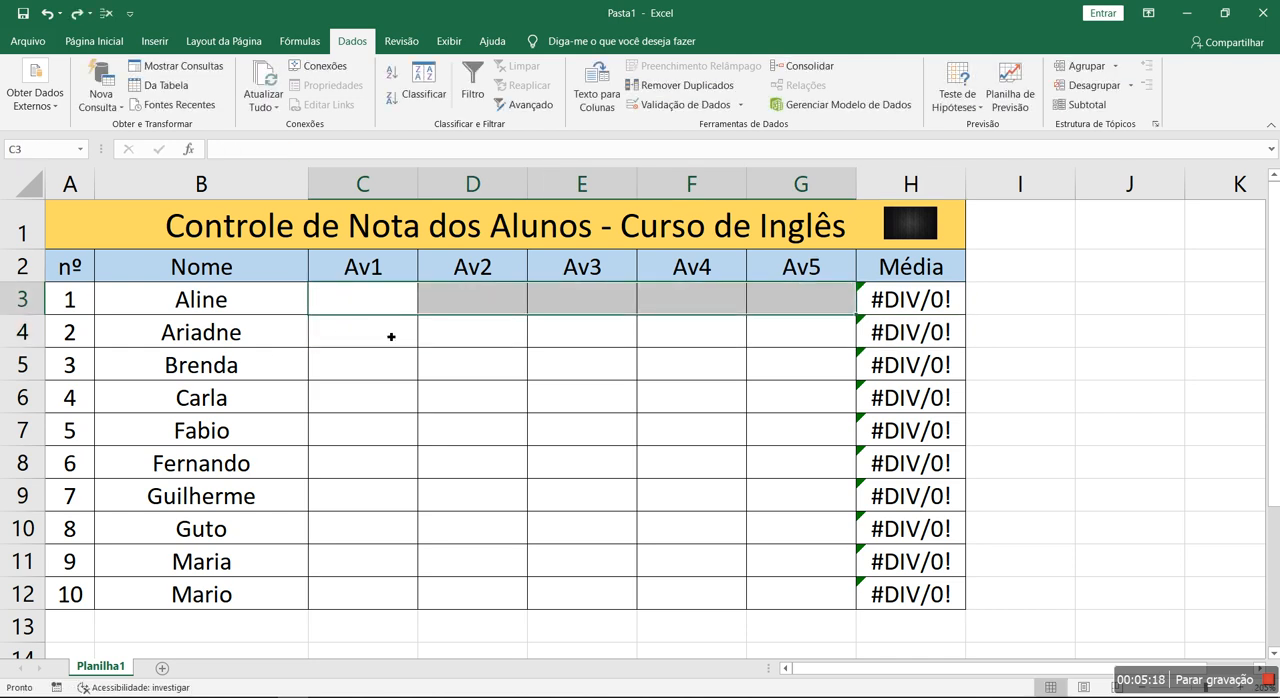
click(448, 372)
drag(375, 306, 800, 300)
drag(360, 332, 543, 331)
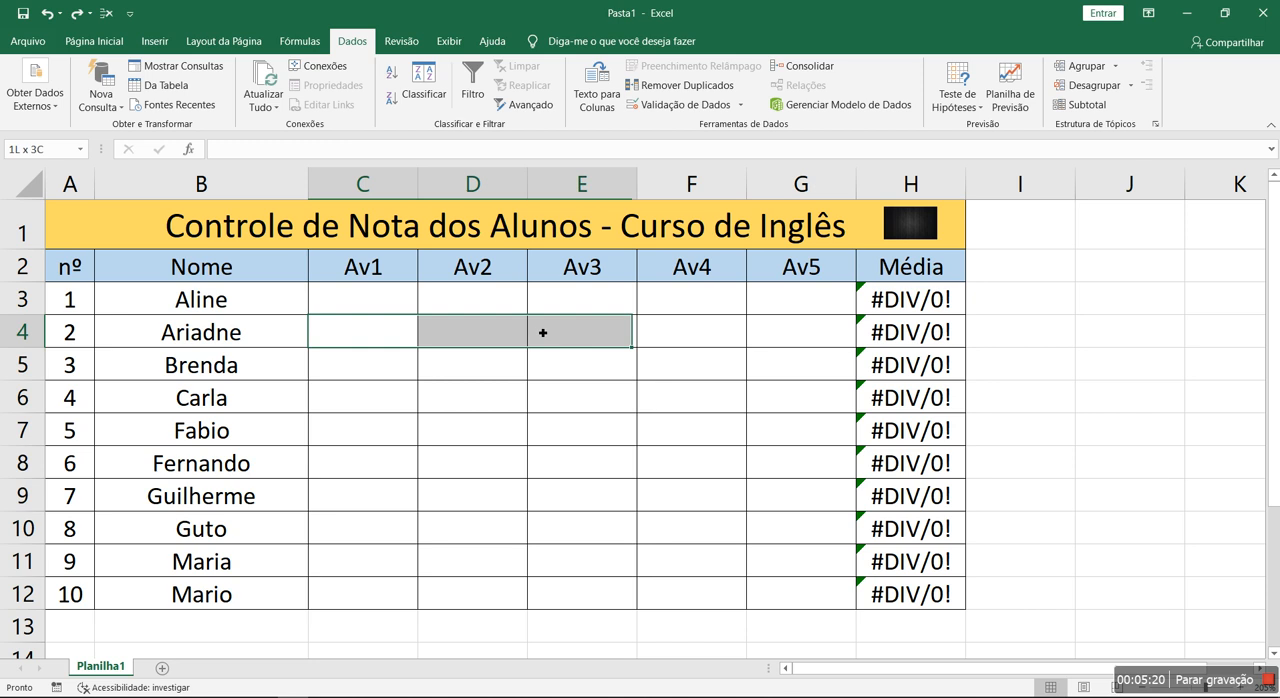
click(385, 288)
text(1)
key(Return)
text(1)
key(Return)
text(1)
key(Return)
key(ctrl+z)
key(ctrl+z)
key(ctrl+z)
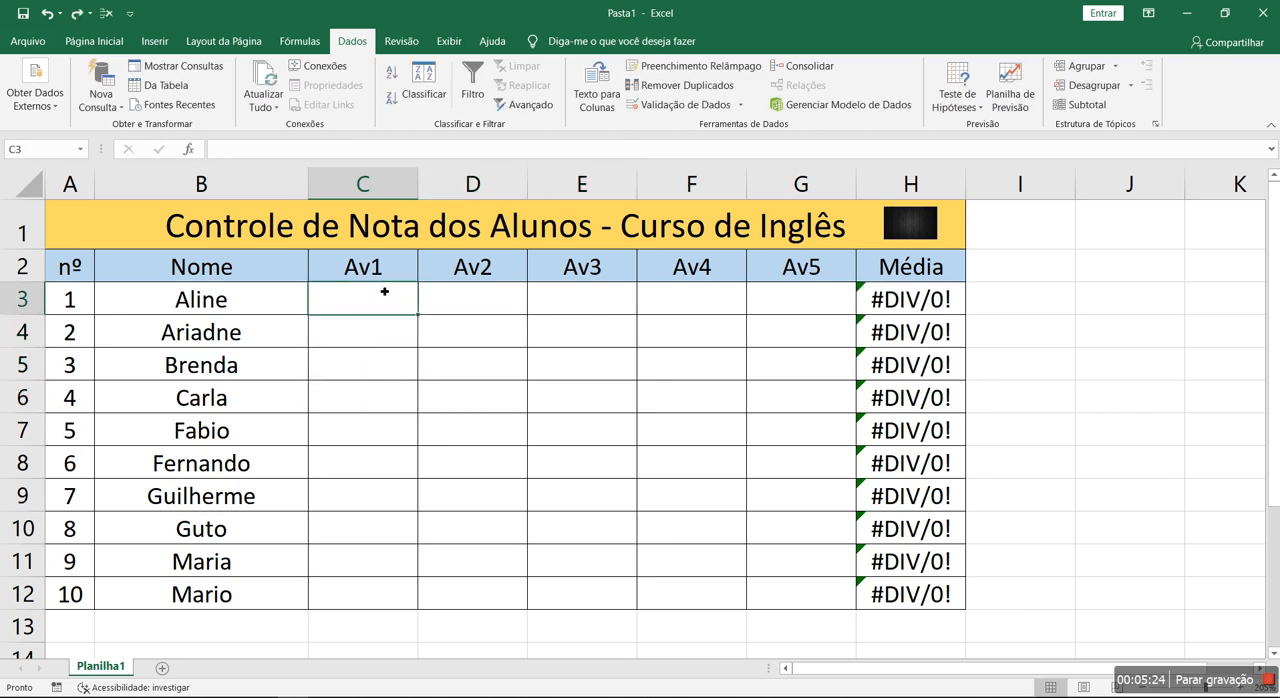
key(Right)
key(Right)
key(Right)
key(Right)
key(Right)
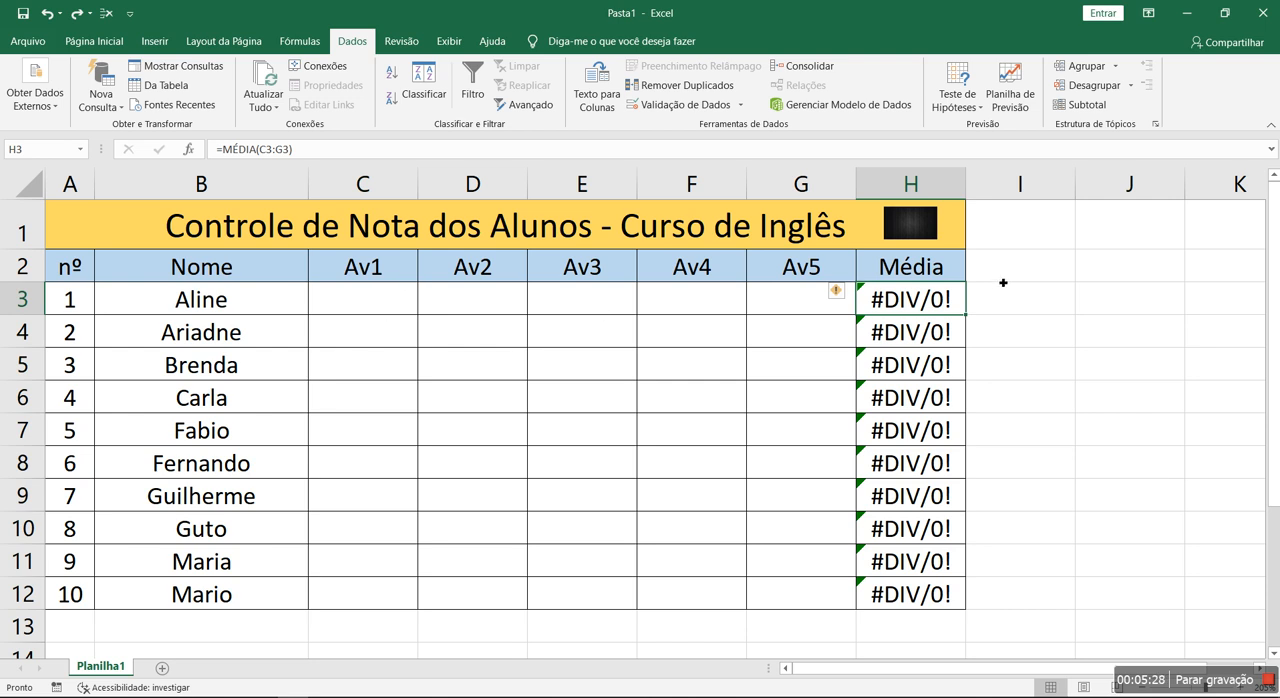
drag(921, 308, 903, 594)
click(456, 379)
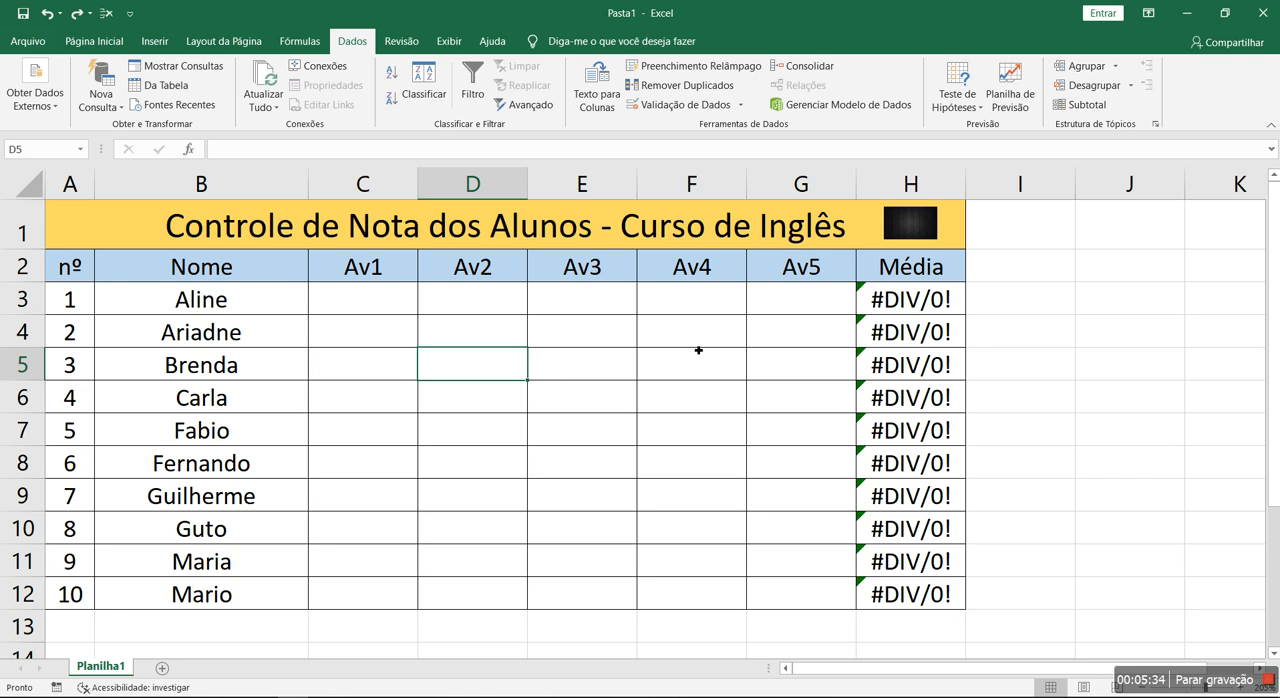
click(197, 229)
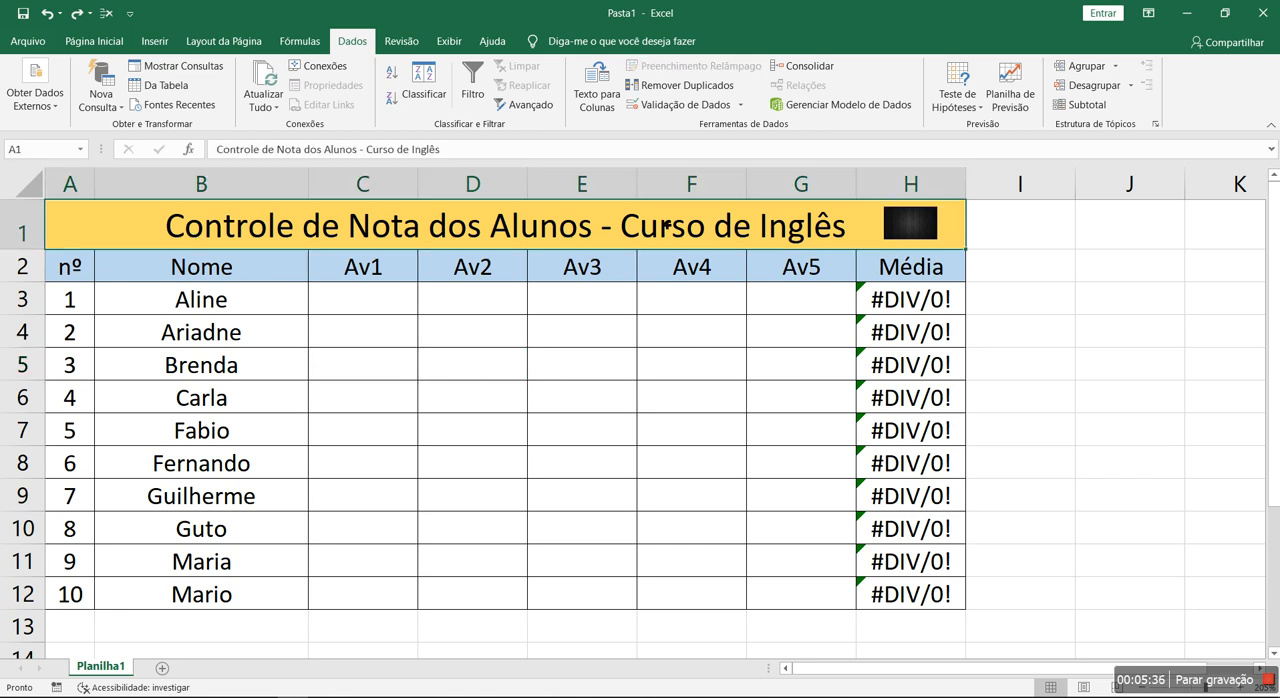
drag(145, 273, 905, 594)
click(717, 343)
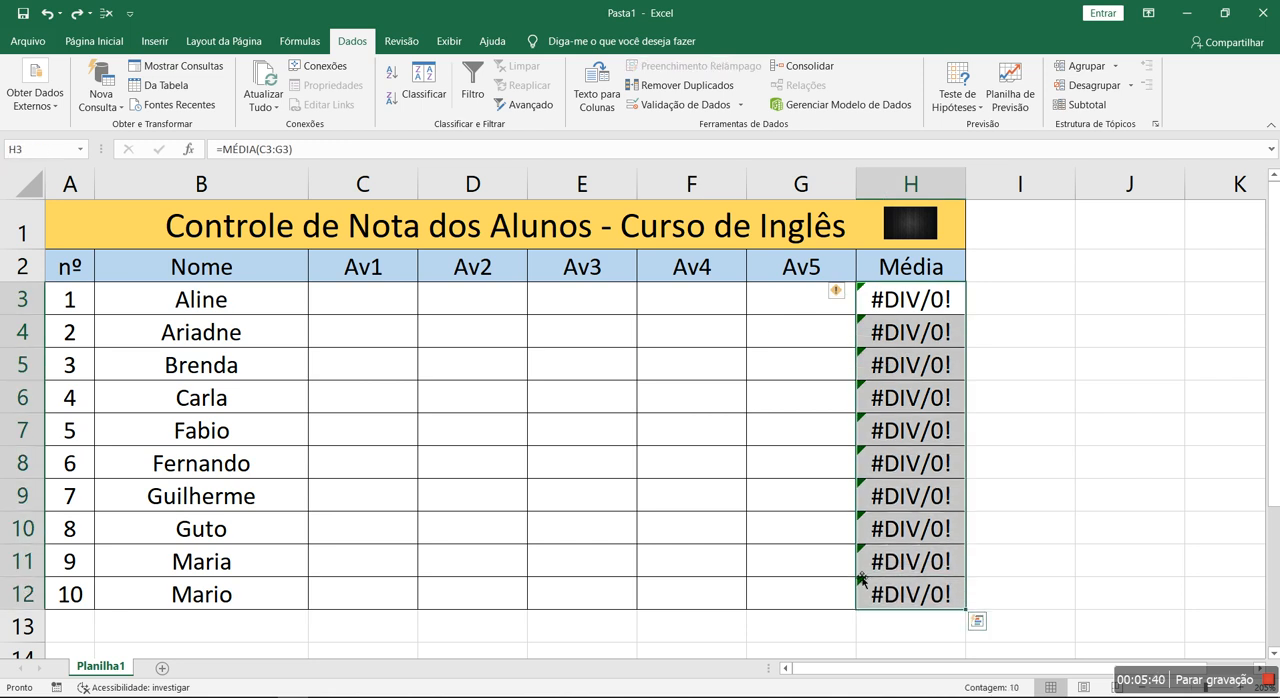
click(94, 41)
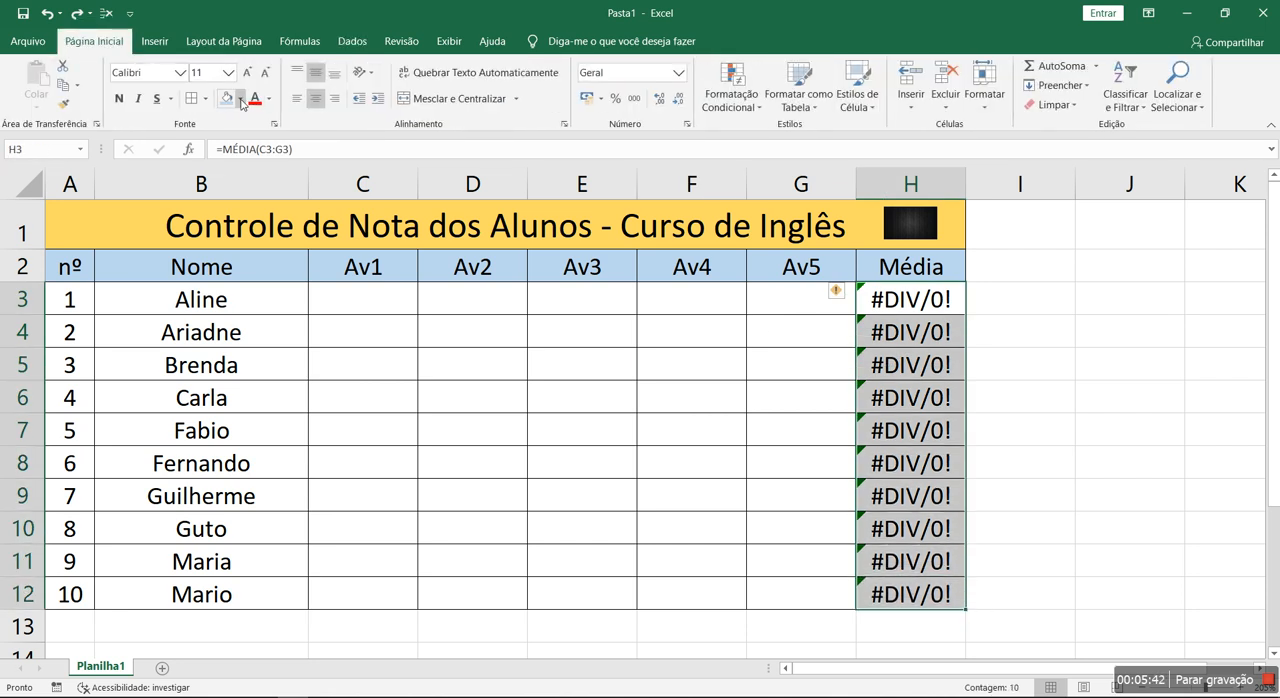
click(492, 440)
drag(366, 307, 812, 551)
click(550, 408)
- Enter the Av1 grades 5, 8, 7, 6, 4, 3, 5, 8, 9 and 5 in cells C3 to C12
click(370, 305)
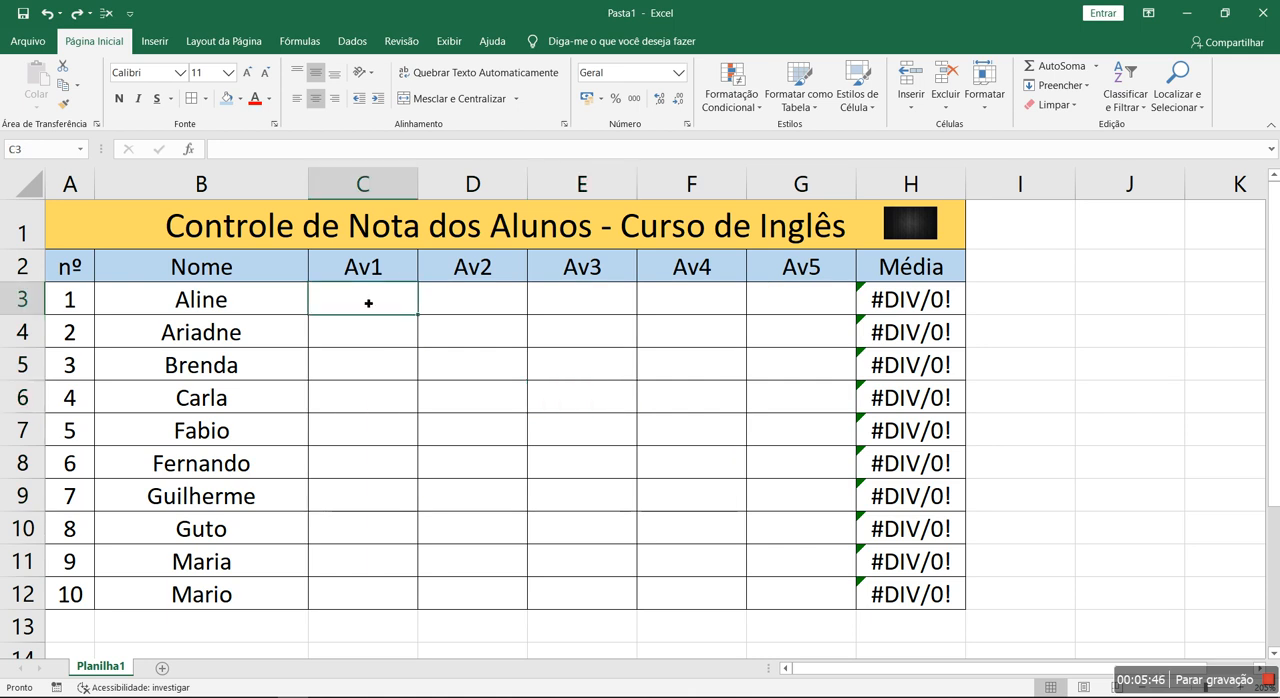
text(1 - 10)
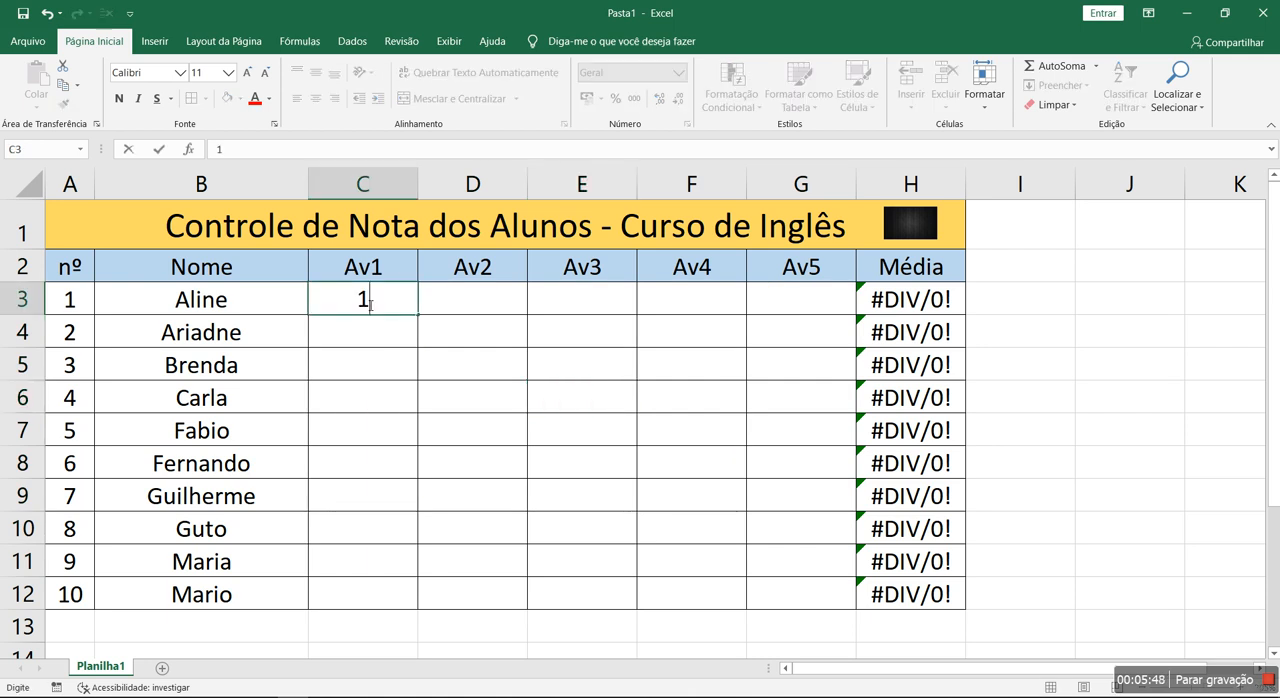
key(Escape)
text(5)
key(Return)
text(8)
key(Return)
text(7)
key(Return)
text(6 4)
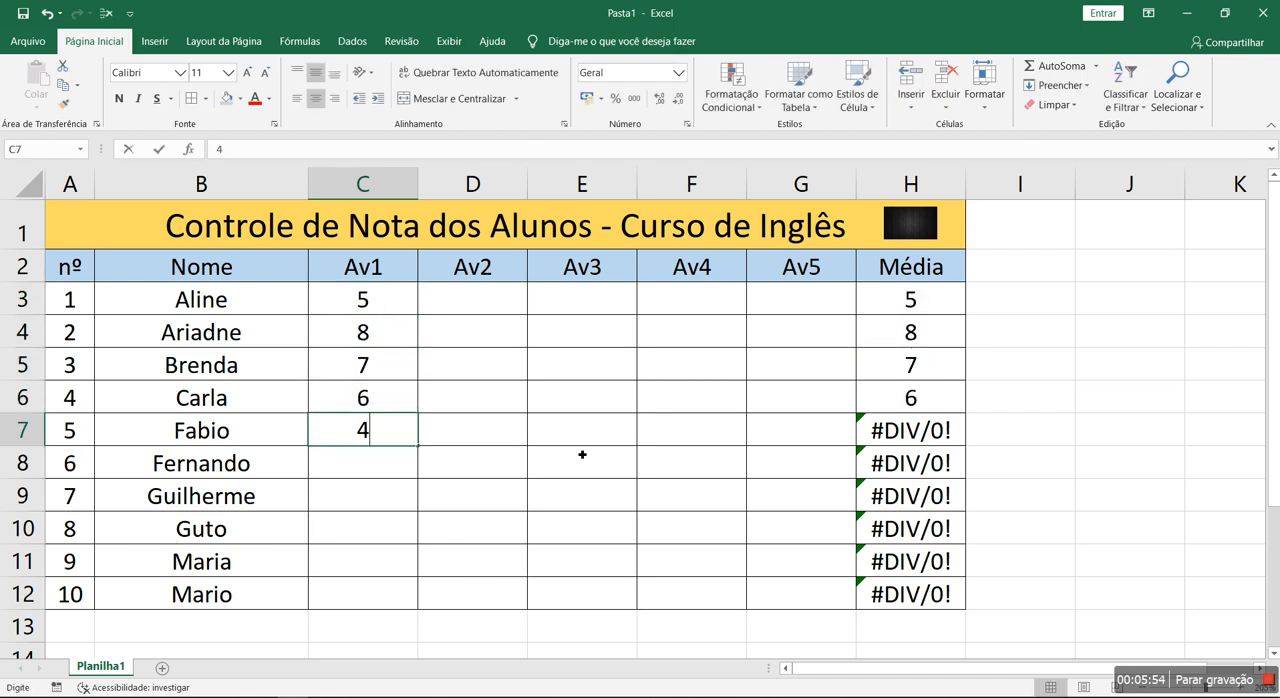
key(Return)
text(3)
key(Return)
text(5 8)
key(Return)
text(9)
key(Return)
key(Return)
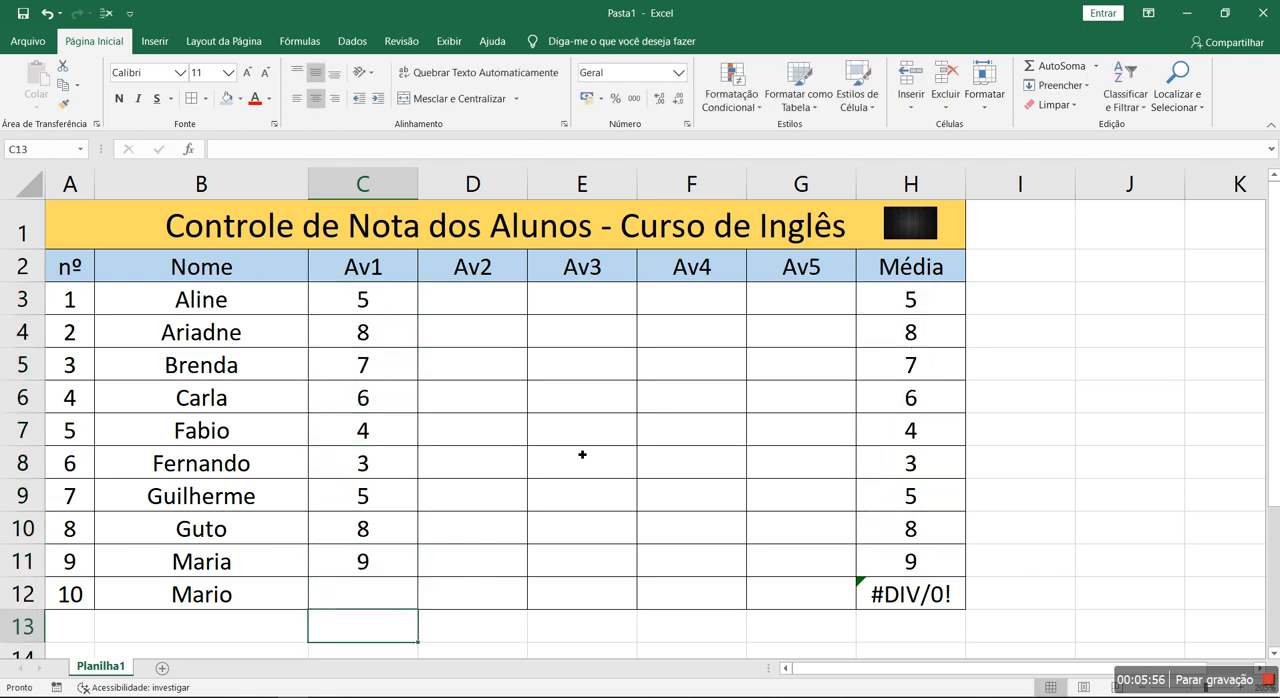
key(Up)
text(5)
key(Return)
- Enter the Av2 grades 1, 8, 9, 10, 10, 10, 4, 8, 9 and 4 in cells D3 to D12
key(Right)
key(Up)
key(Up)
key(Up)
key(Up)
key(Up)
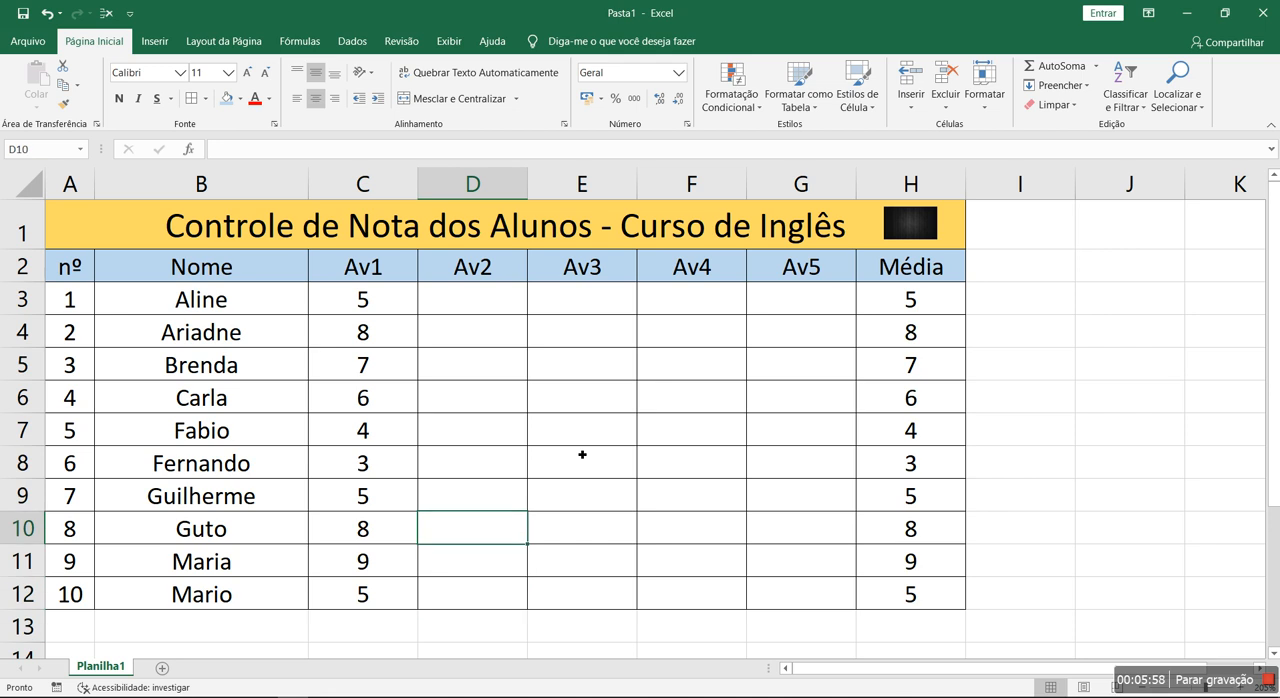
key(Up)
key(Up)
key(Up)
key(Up)
key(Up)
text(1)
key(Return)
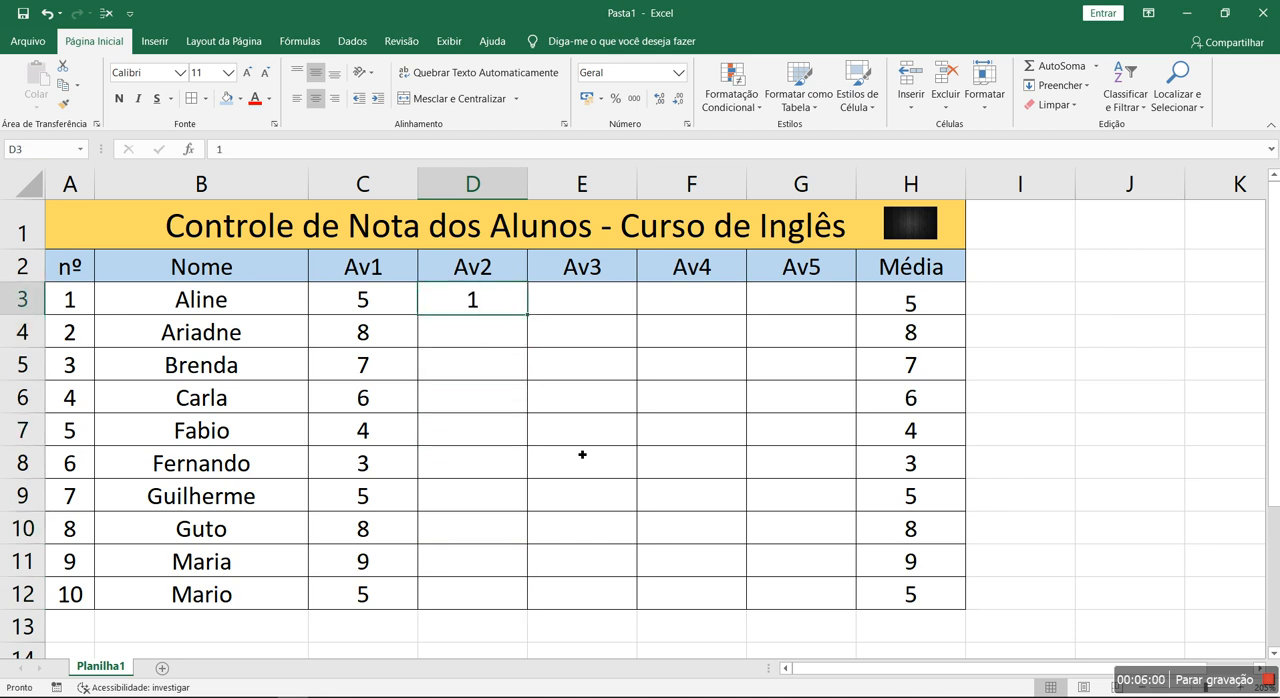
text(8)
key(Return)
text(9)
key(Return)
text(10)
key(Return)
- Enter a grade of 10 for every student in the Av3 column, cells E3 to E12
text(10)
key(Return)
text(10 4)
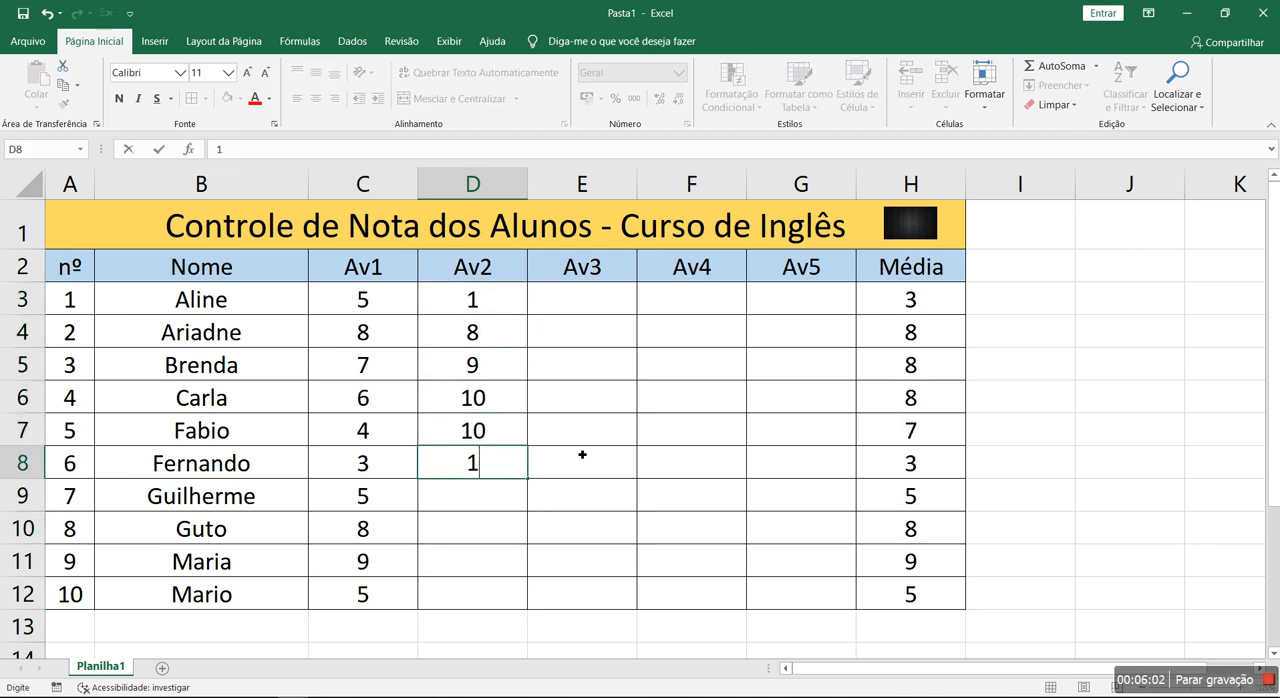
key(Return)
text(8)
key(Return)
text(9)
key(Return)
text(4)
key(Return)
key(Right)
key(Up)
key(Up)
key(Up)
key(Up)
key(Up)
key(Up)
key(Up)
key(Up)
key(Up)
key(Up)
text(10)
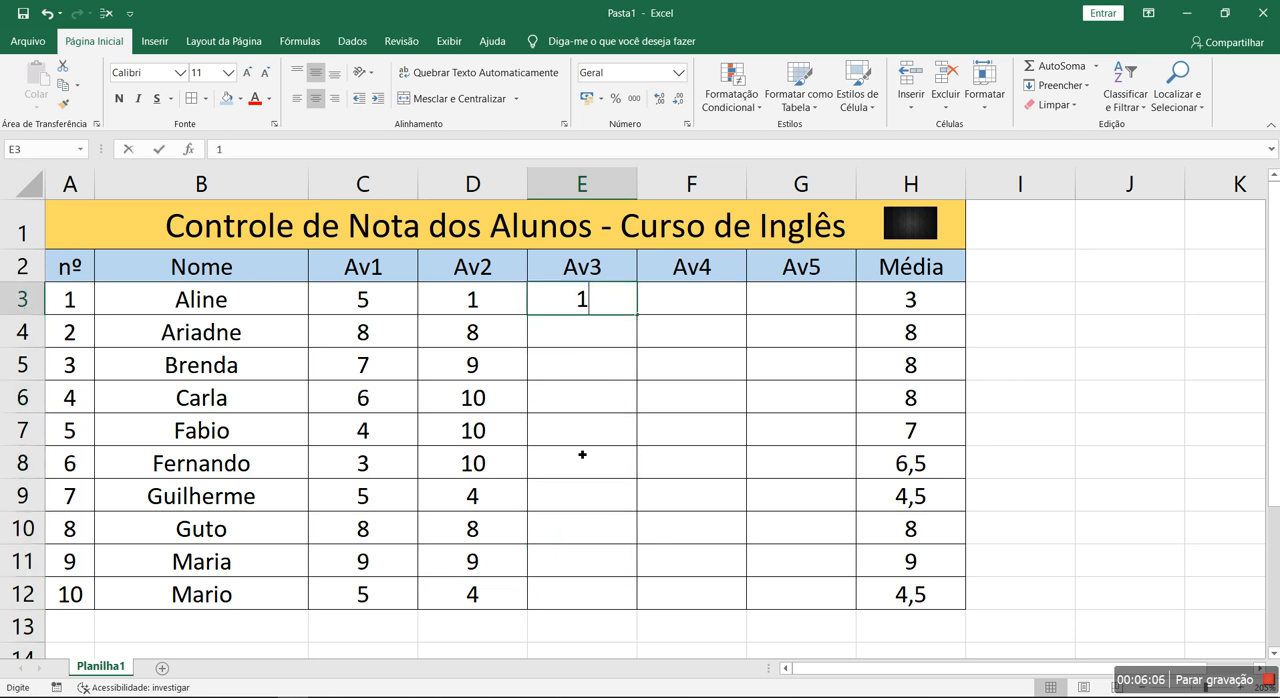
key(Return)
text(10 10 10 10 10 10)
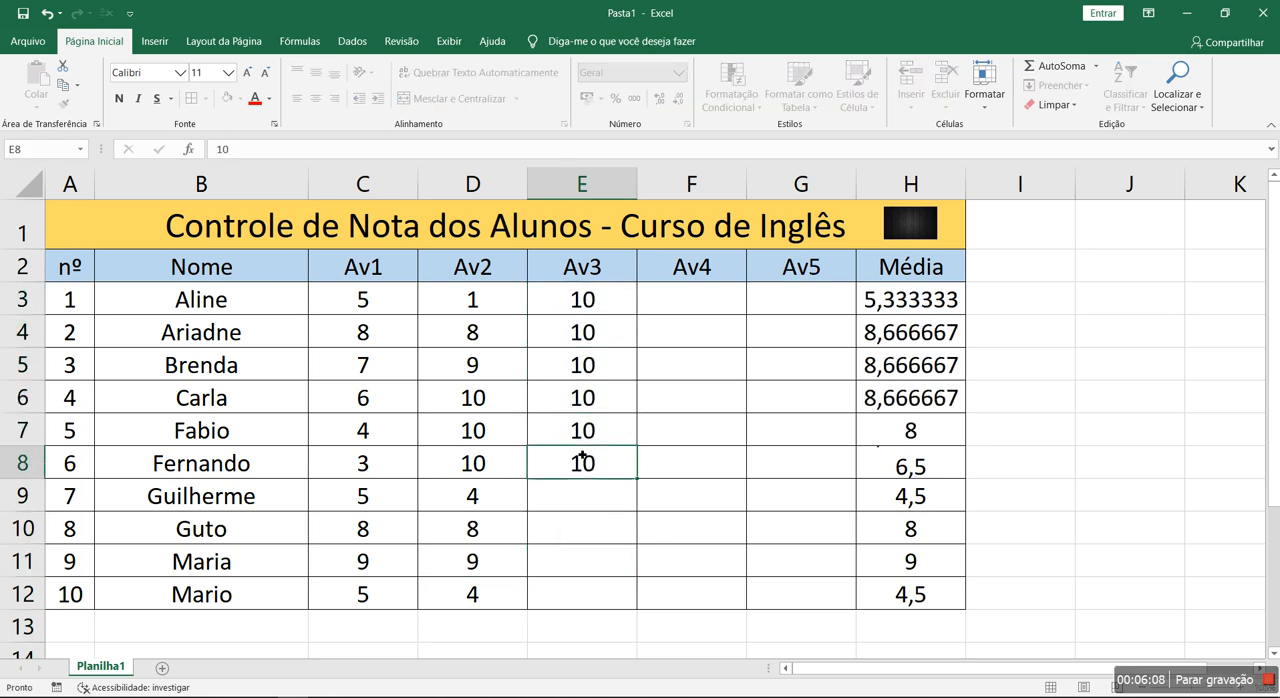
key(Return)
text(10)
key(Return)
text(10)
key(Return)
text(10)
- Enter the Av4 grades 9, 8, 7, 8, 6, 5, 6, 8, 9 and 9 in cells F3 to F12
key(Return)
key(Right)
key(Up)
key(Up)
key(Up)
key(Up)
key(Up)
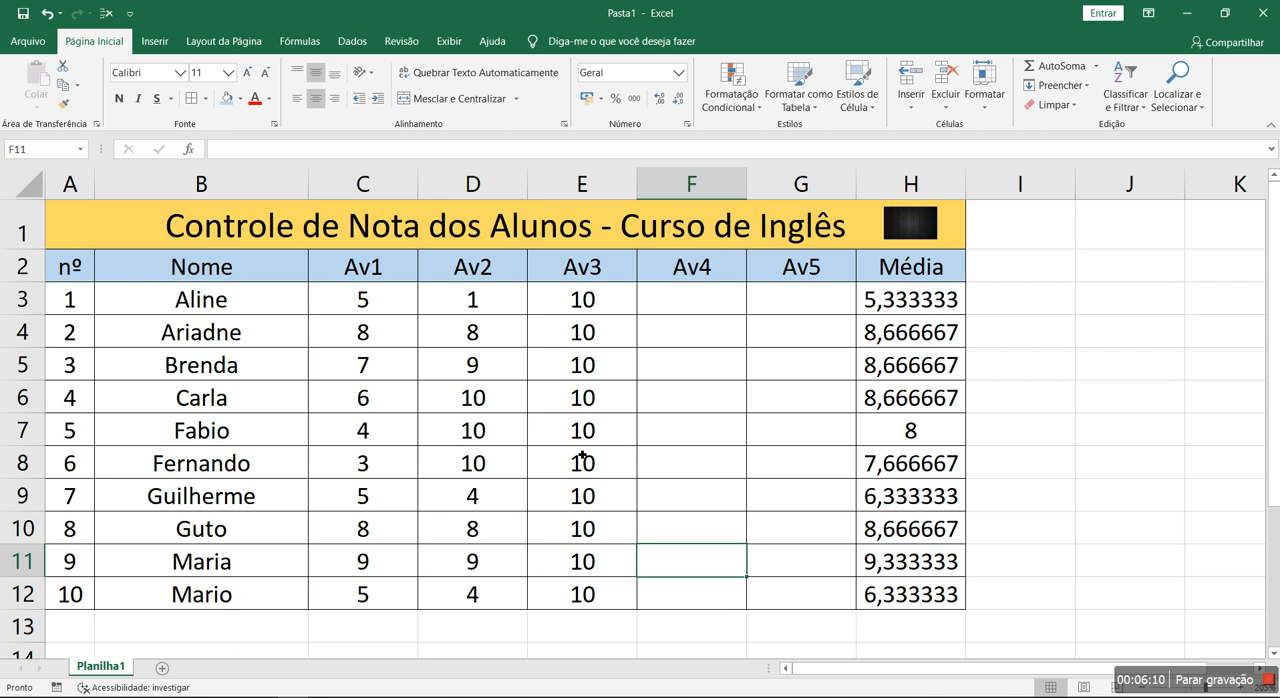
key(Up)
key(Up)
key(Up)
key(Up)
key(Up)
text(9)
key(Return)
text(8)
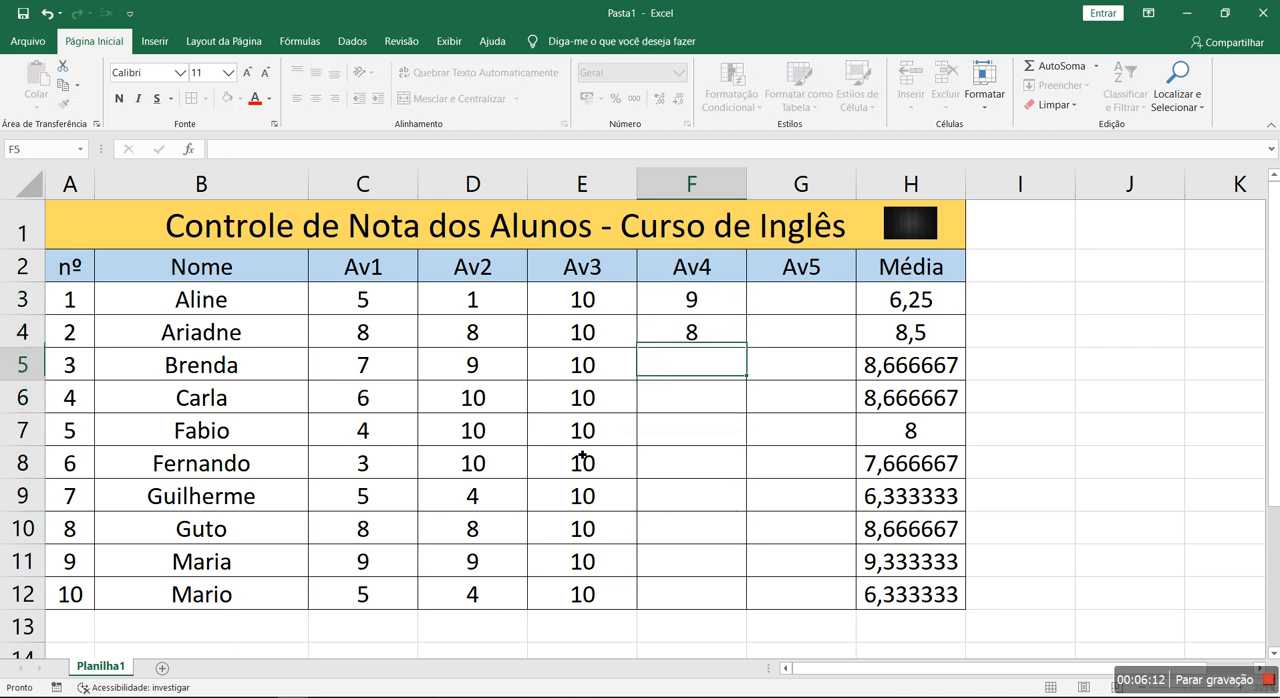
key(Return)
text(7)
key(Return)
text(8 6 5 6 8 9)
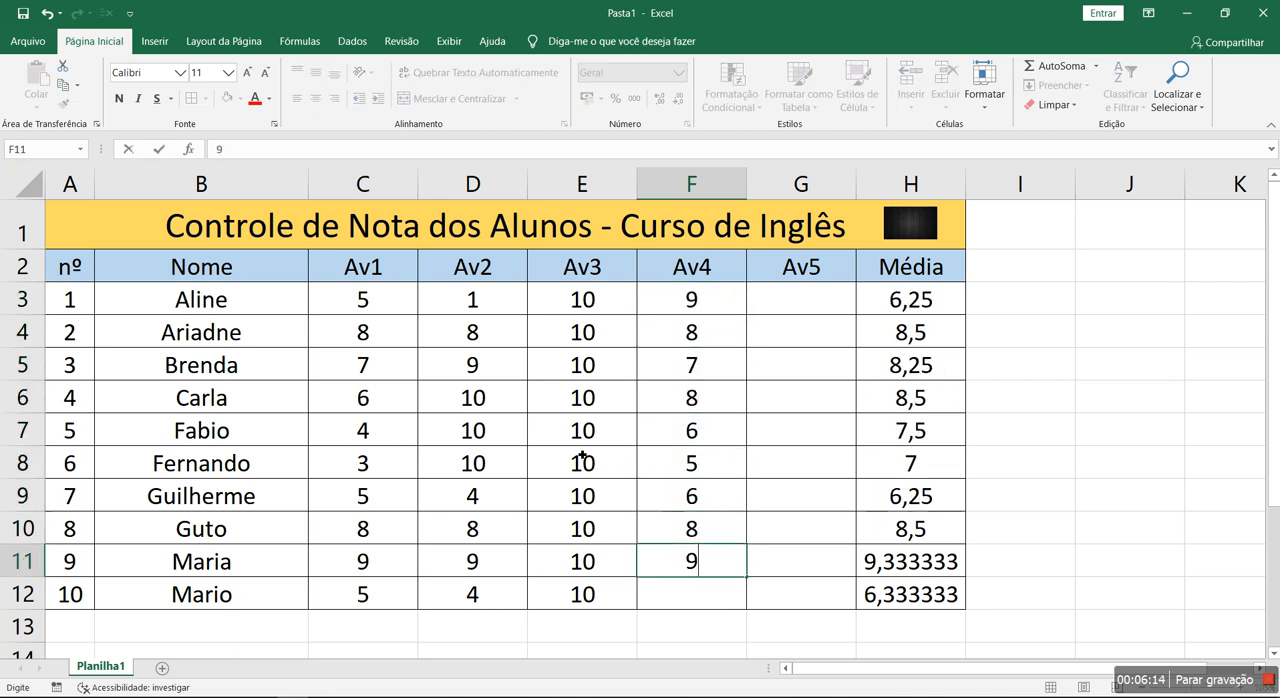
text( 9)
- Enter the Av5 grades 10, 10, 9, 9, 2, 2, 5, 4, 2 and 9 in cells G3 to G12
key(Right)
key(Up)
key(Up)
key(Up)
key(Up)
key(Up)
key(Up)
key(Up)
key(Up)
key(Up)
key(Up)
text(10)
key(Return)
text(10)
key(Return)
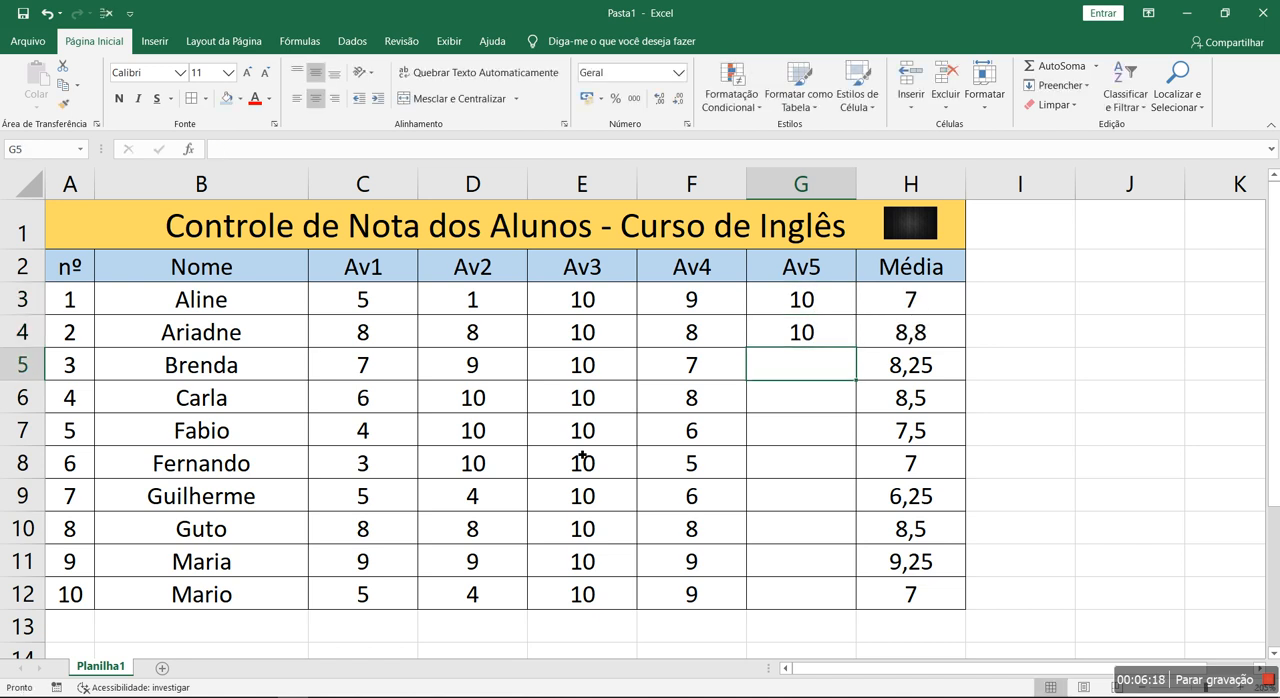
text(9 9 2 2 5)
key(Return)
text(4)
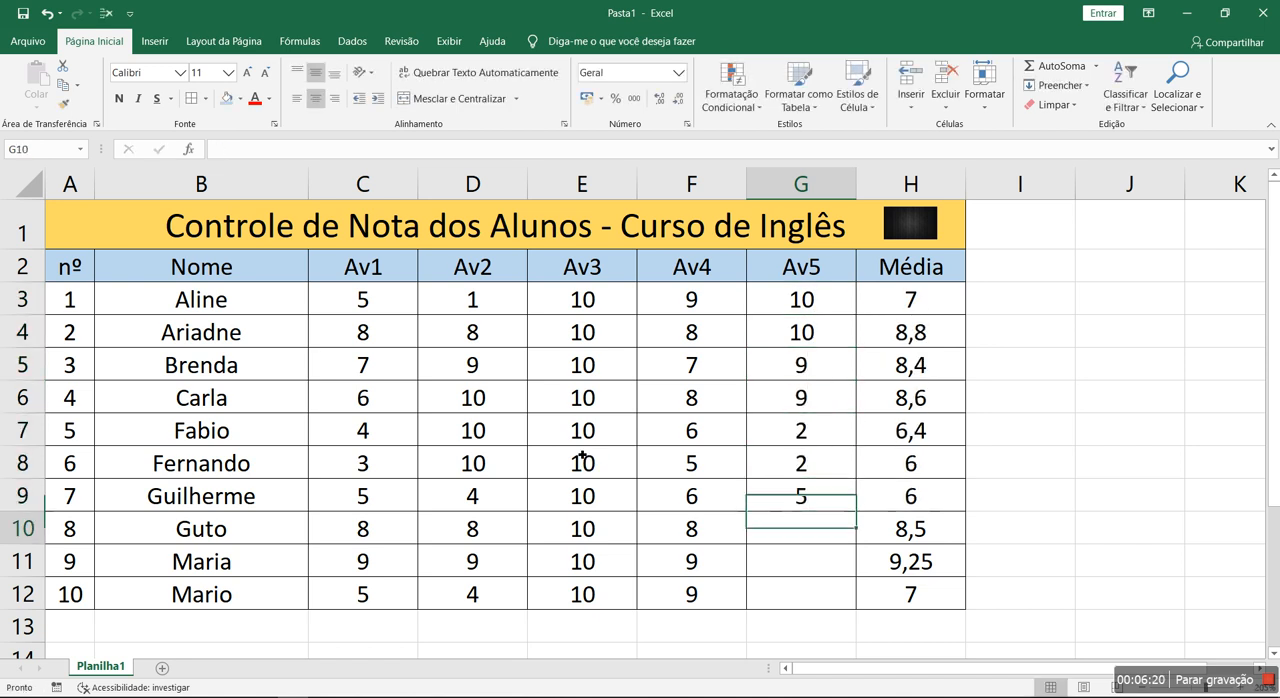
key(Return)
text(2)
key(Return)
text(9)
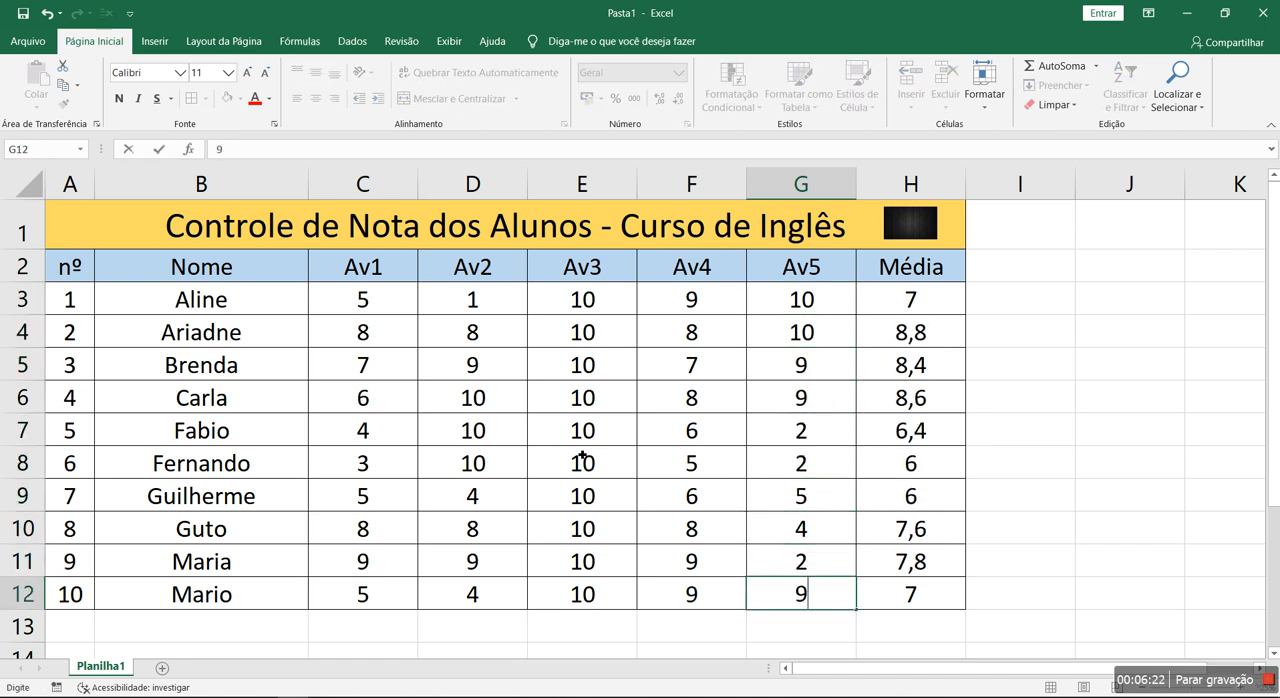
key(Return)
click(550, 344)
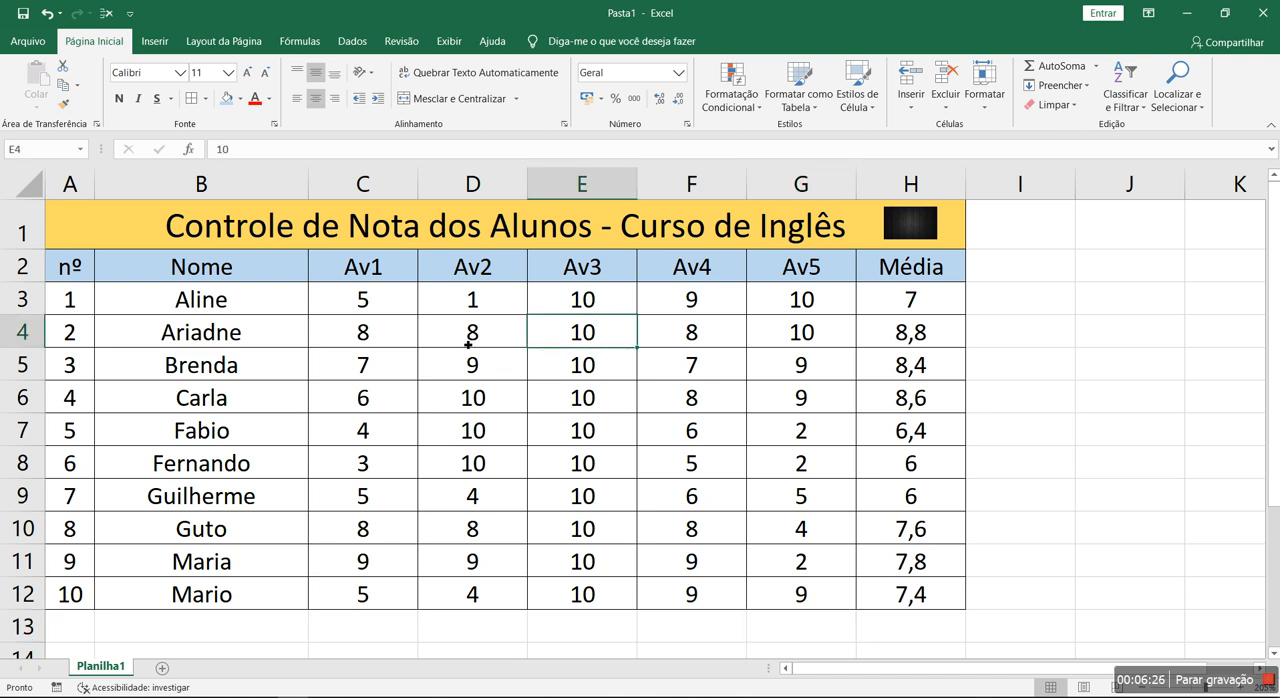
drag(332, 267, 843, 265)
click(774, 378)
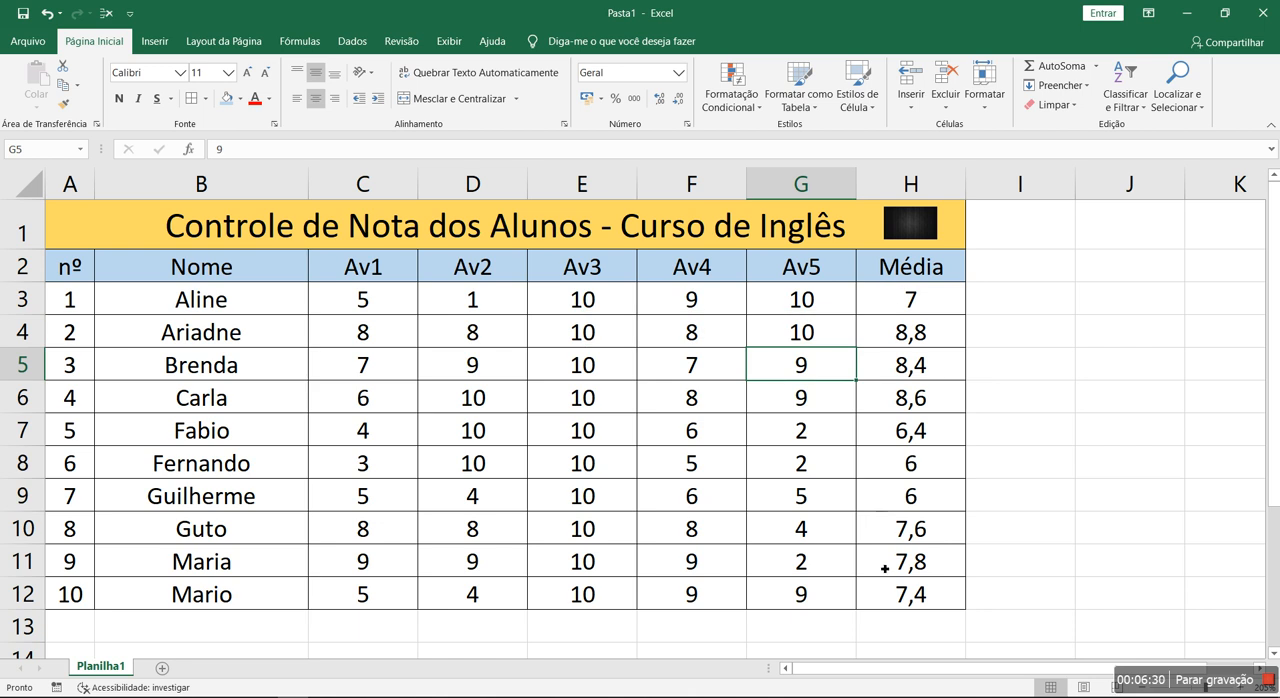
scroll(679, 517, down, 2)
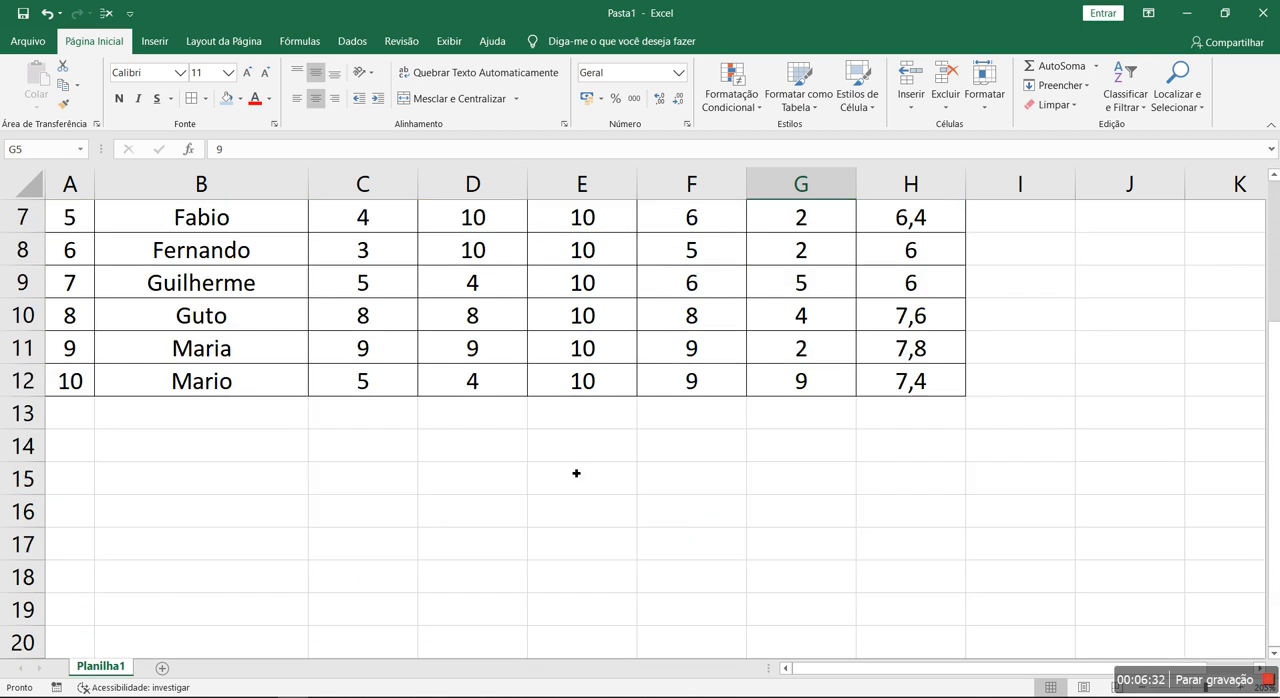
click(174, 439)
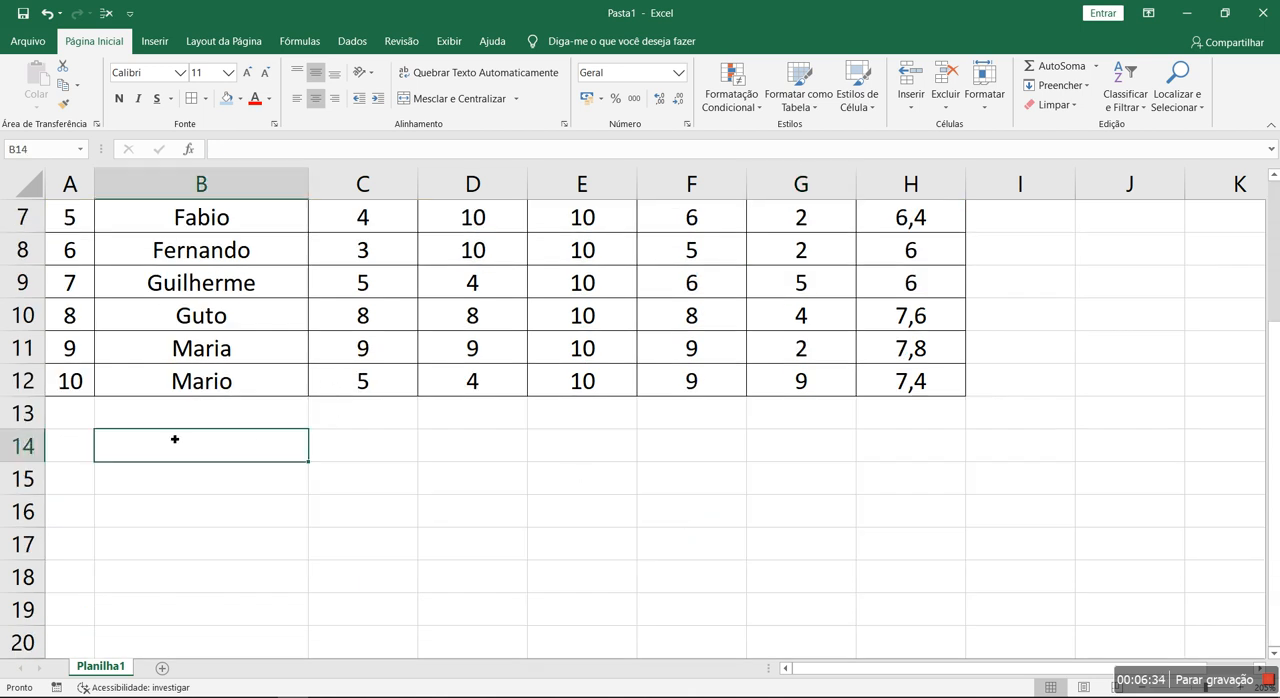
key(Right)
key(Right)
key(Right)
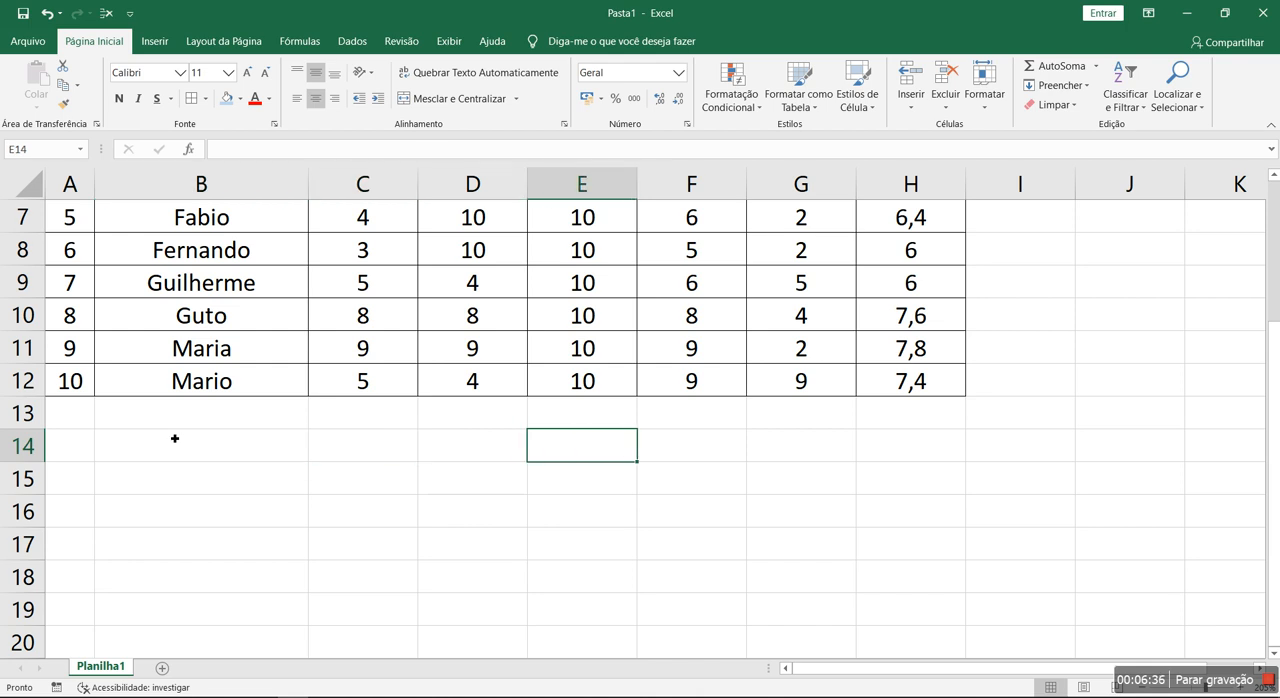
scroll(176, 400, up, 2)
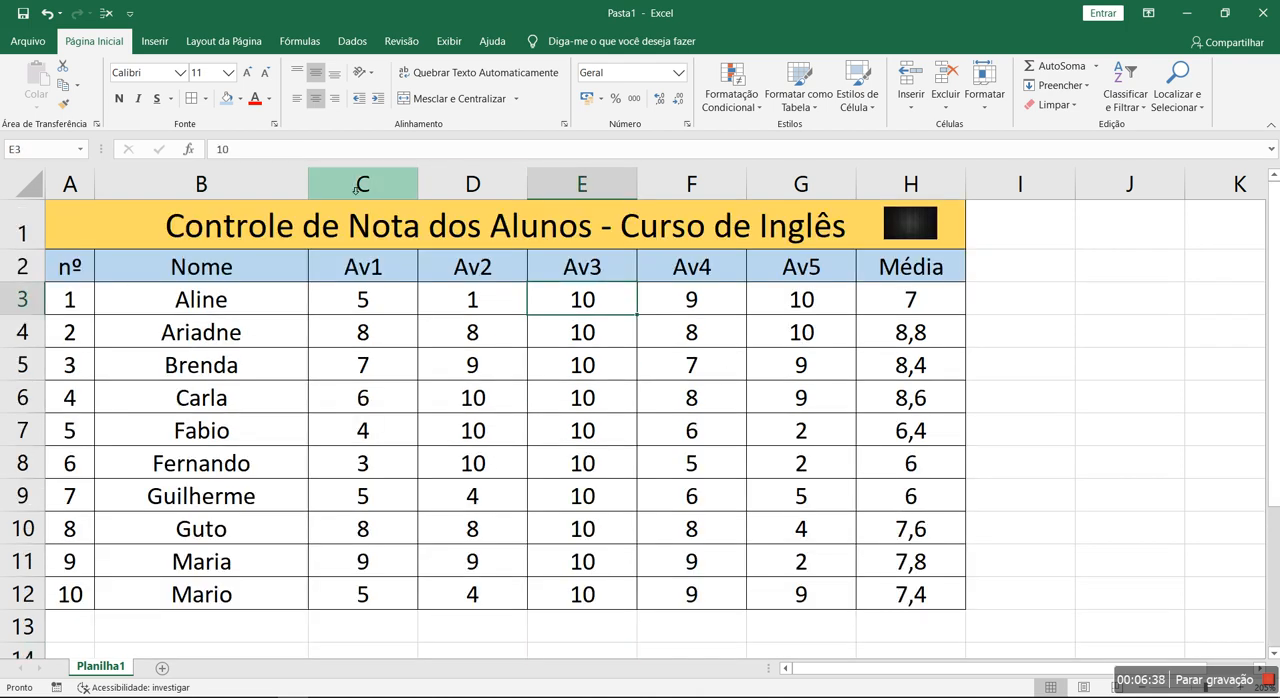
- Review the grade table and check the average formulas in the Média column, cells H3 to H12
drag(331, 228, 580, 606)
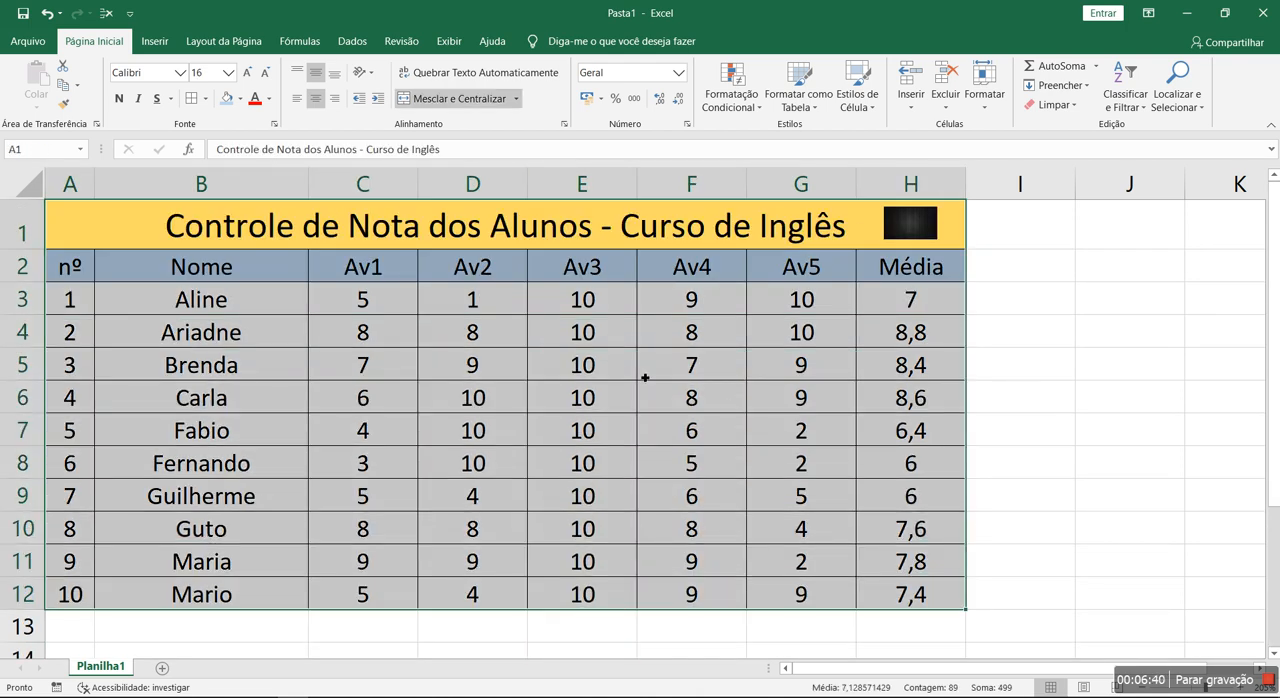
click(582, 397)
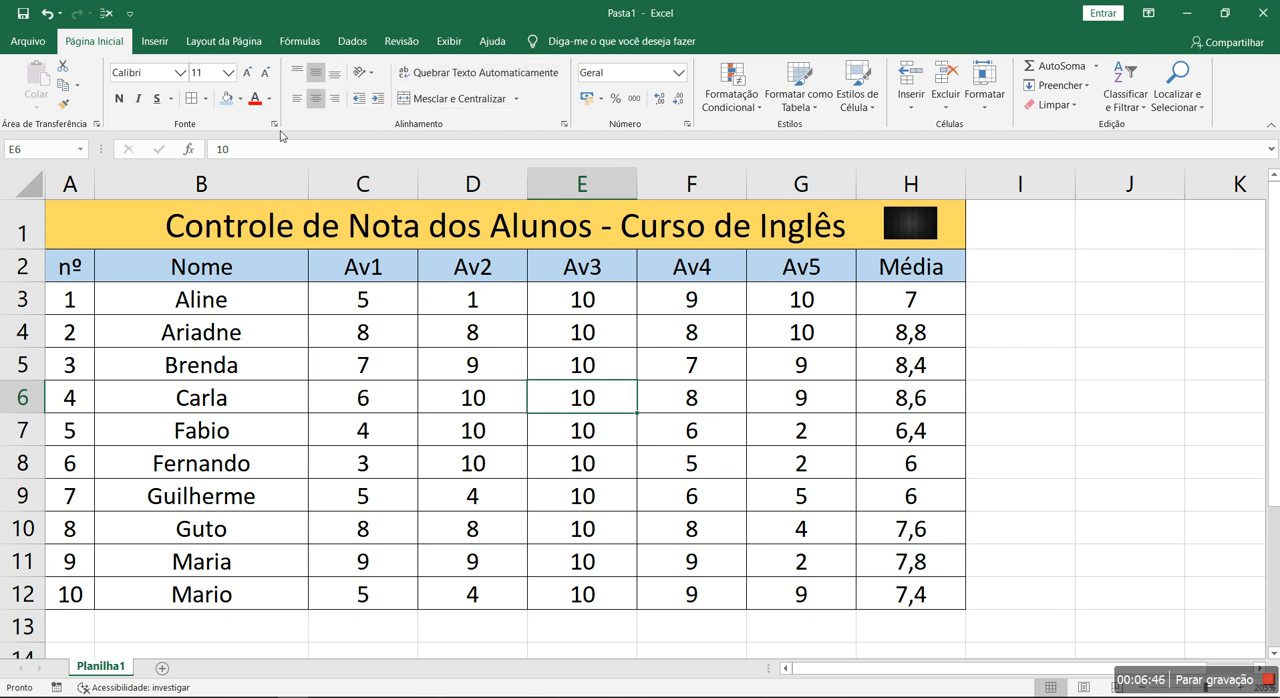
click(928, 308)
click(930, 340)
click(928, 398)
click(924, 464)
click(923, 588)
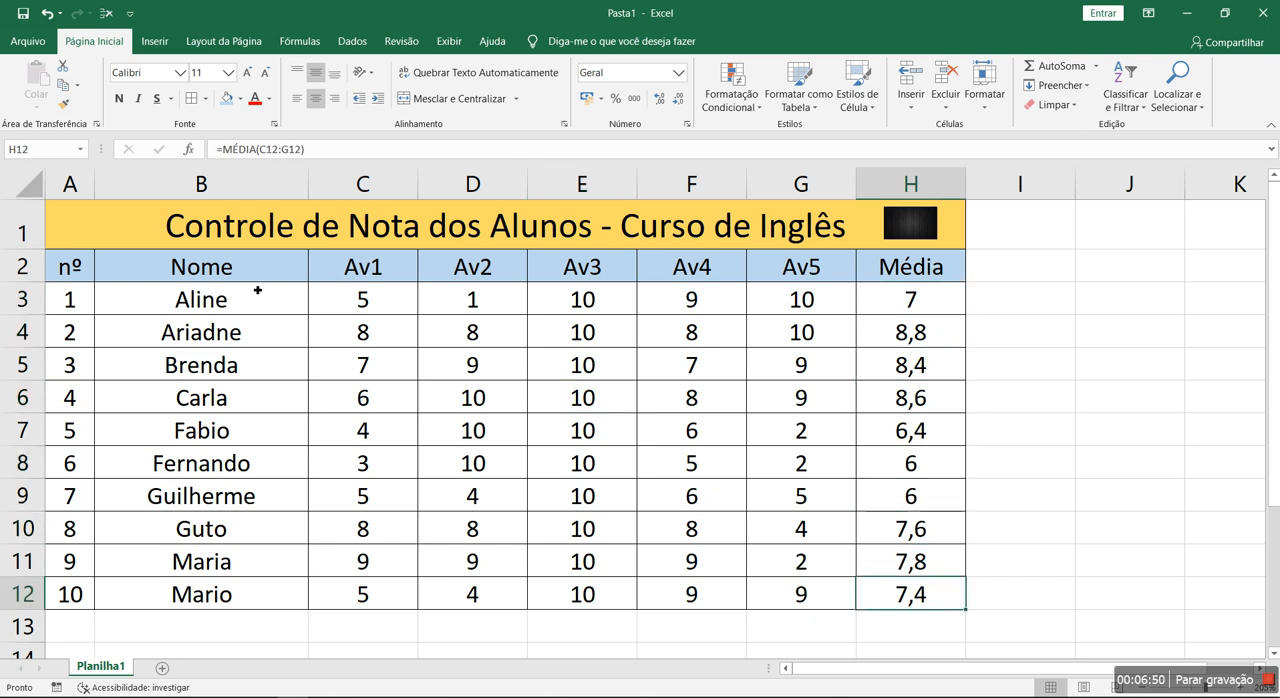
- Make the sheet title "Controle de Nota dos Alunos - Curso de Inglês" bold
click(260, 223)
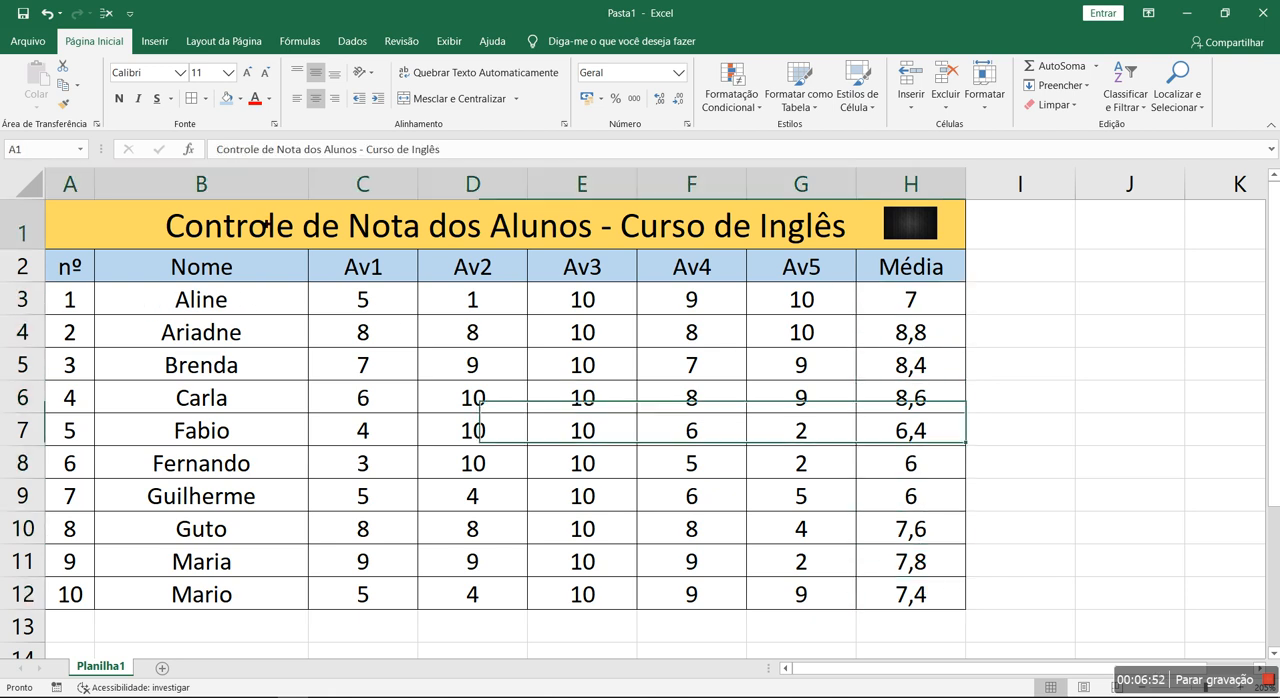
key(ctrl+n)
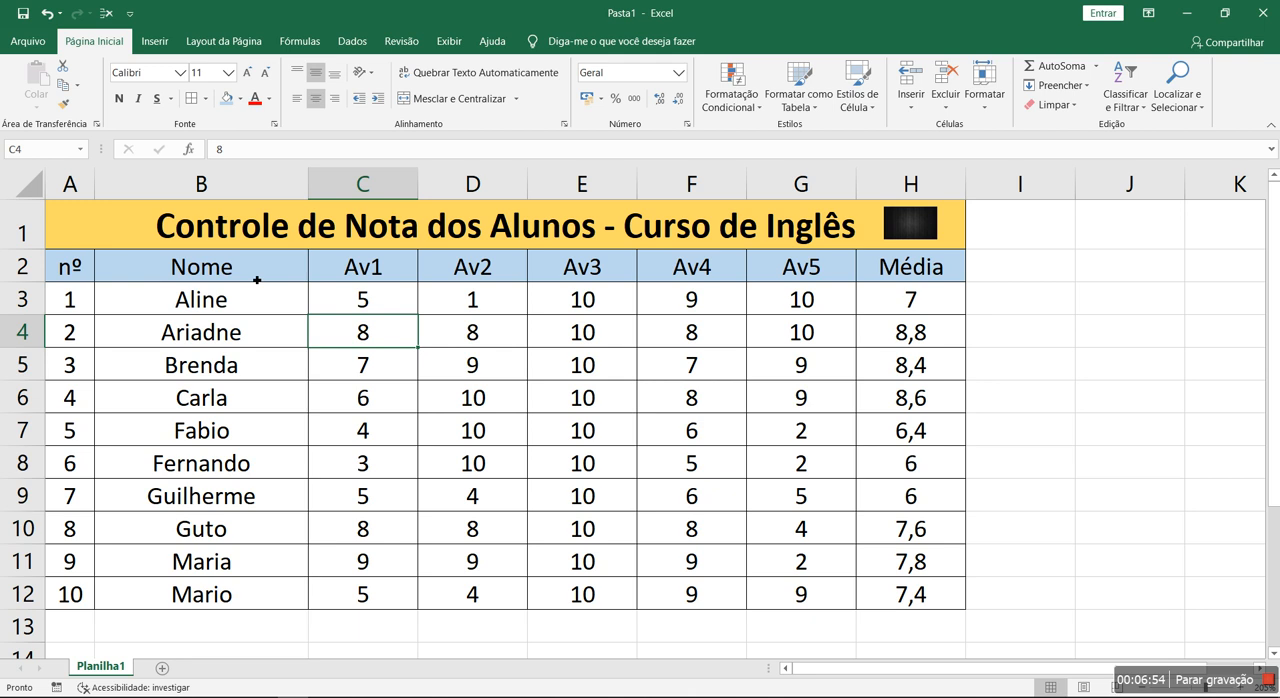
click(300, 398)
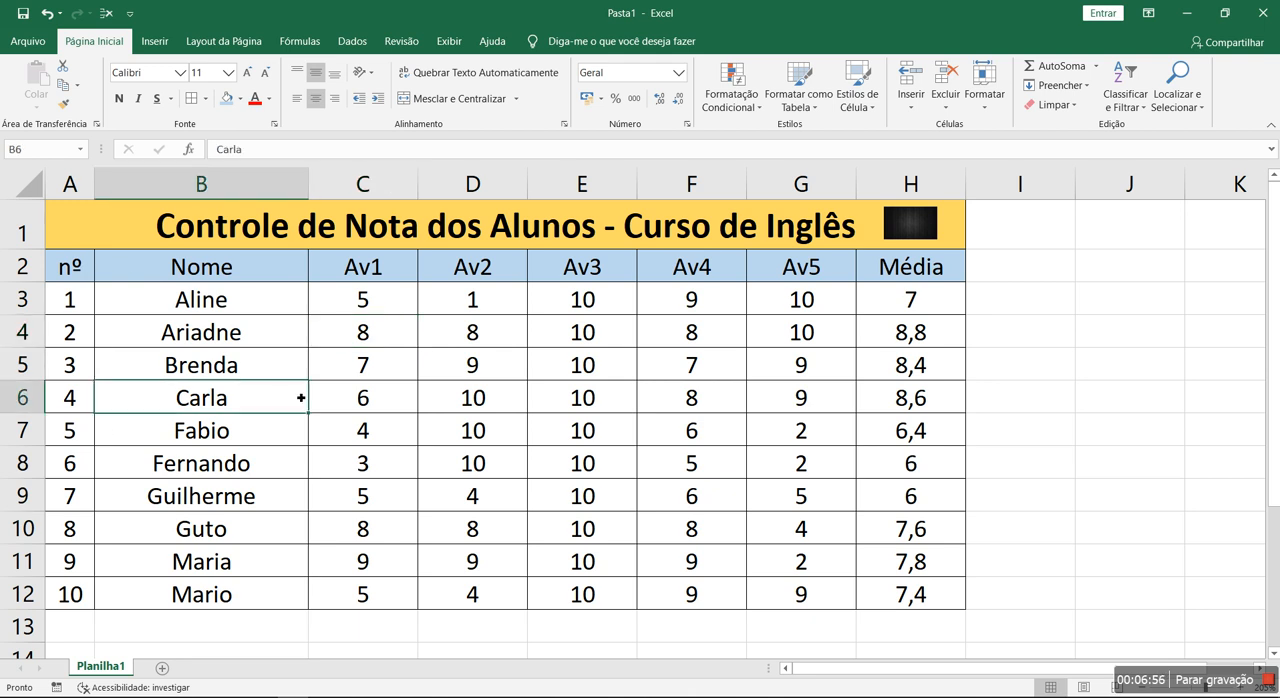
- Group the assessment columns Av1 to Av5 (C to G) and collapse the group
click(352, 41)
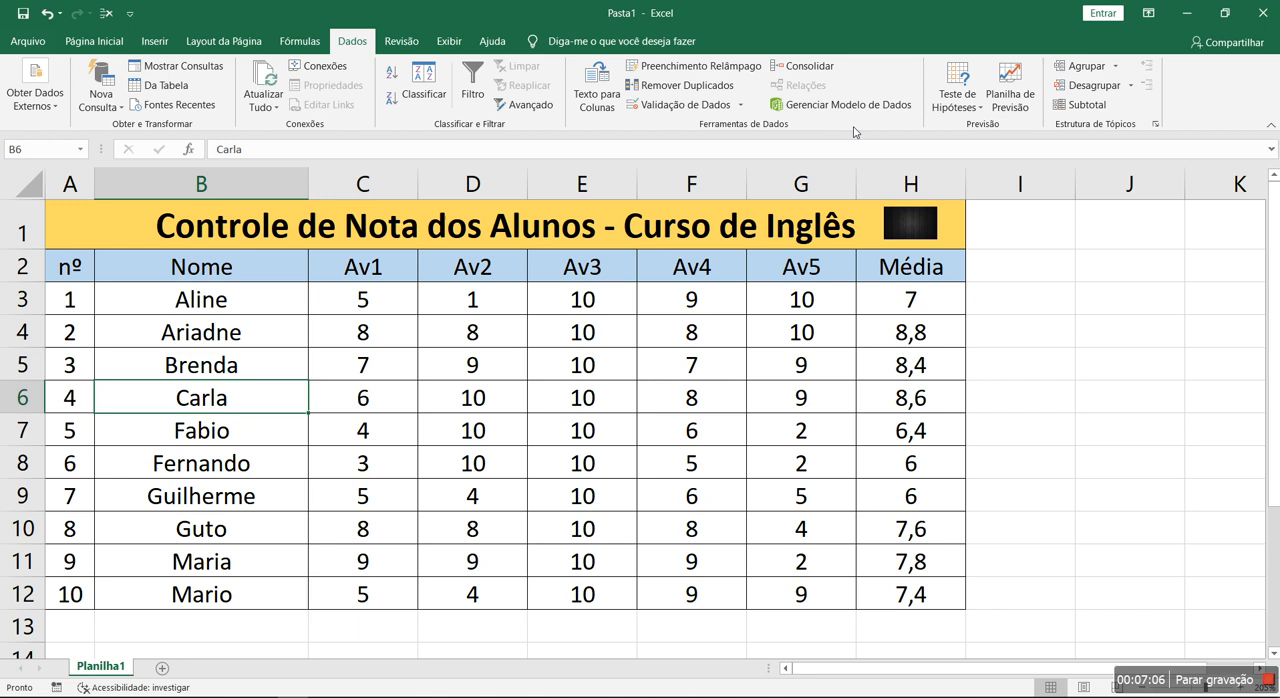
drag(766, 182, 371, 182)
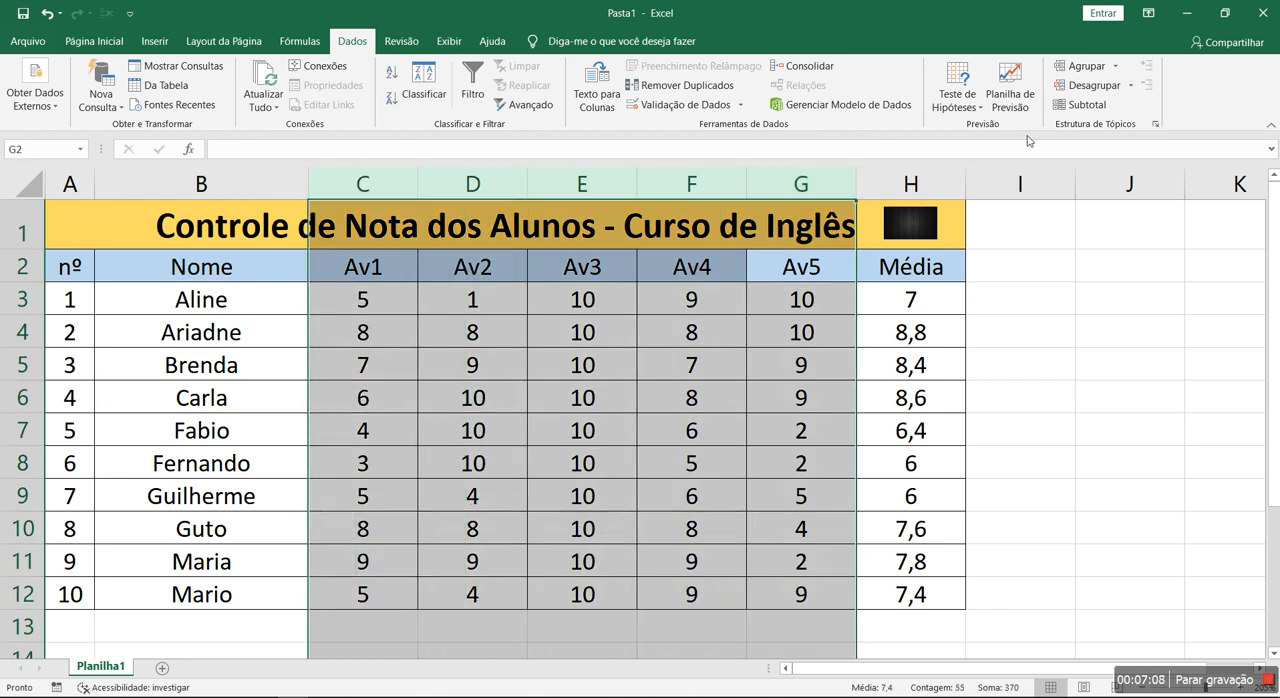
click(1083, 65)
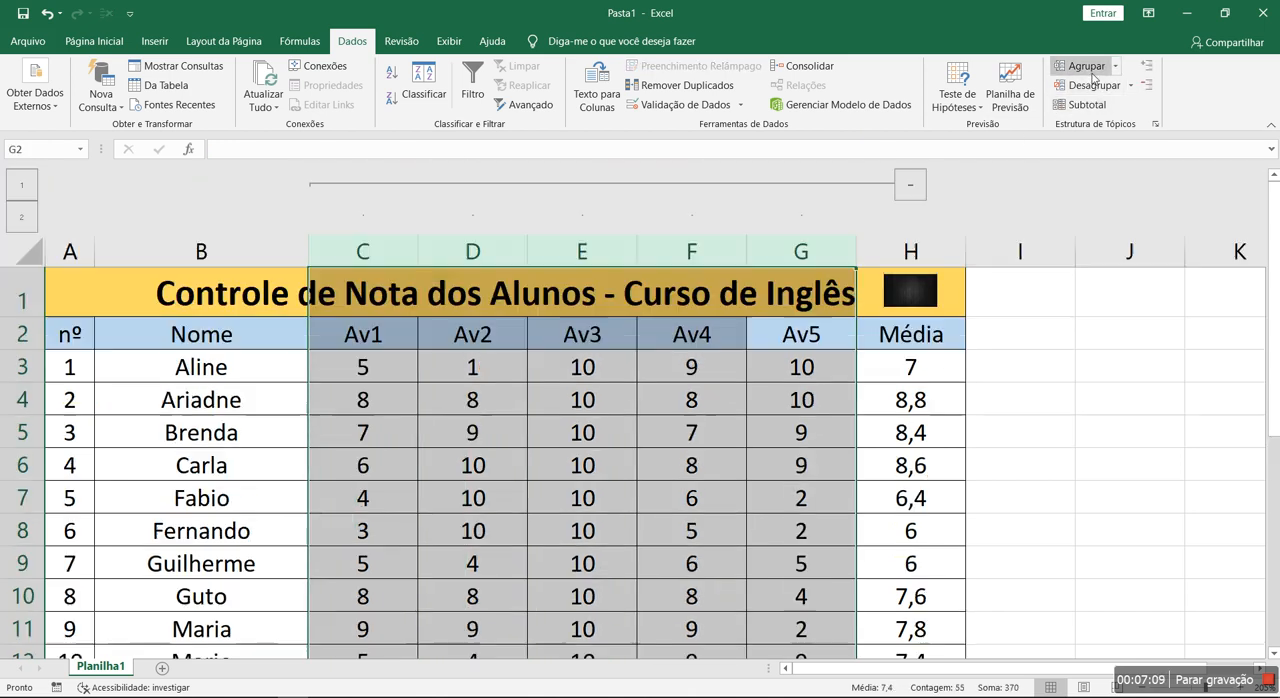
click(992, 462)
click(910, 186)
scroll(631, 363, down, 3)
scroll(631, 363, up, 3)
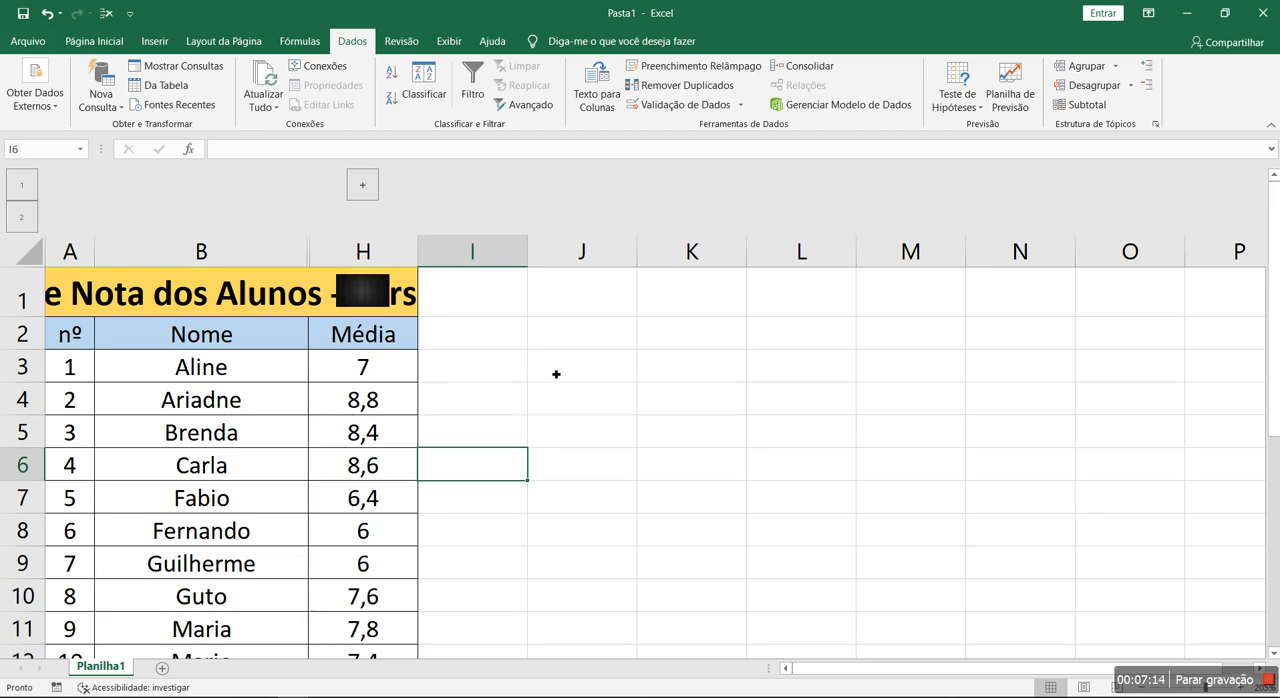
scroll(555, 374, down, 3)
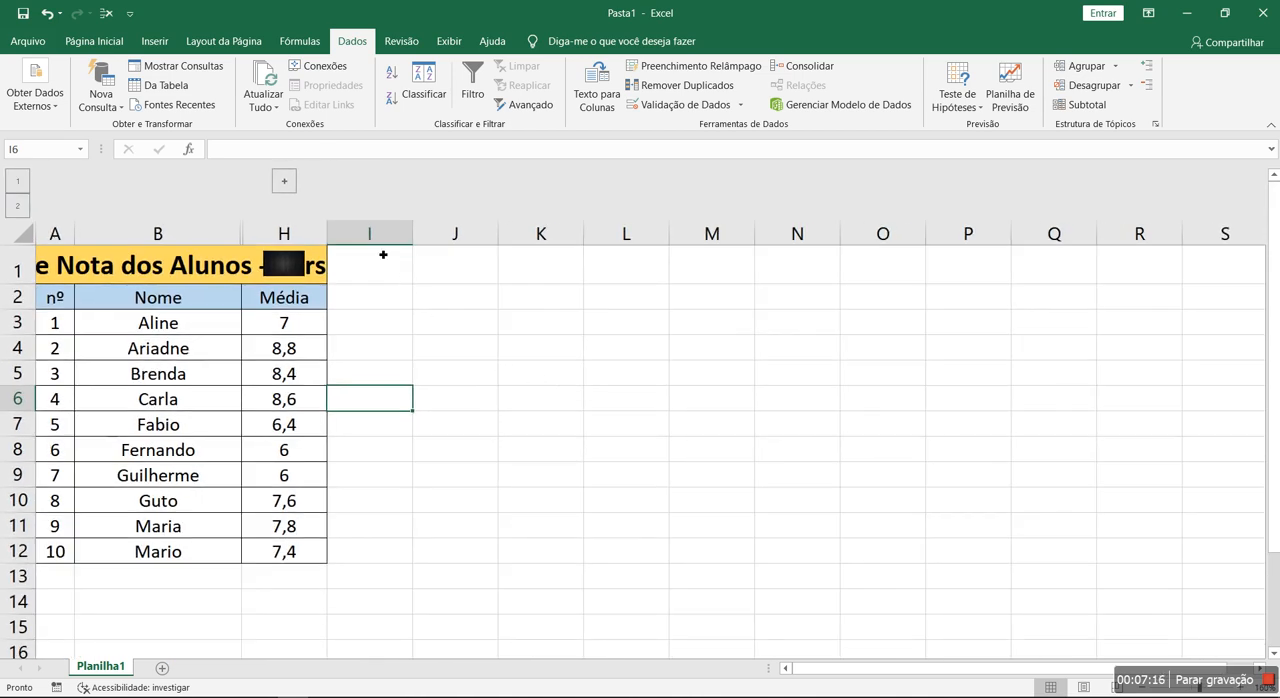
- Expand the grouped assessment columns and move the title picture to the start of the title row, over column A
click(284, 181)
click(884, 411)
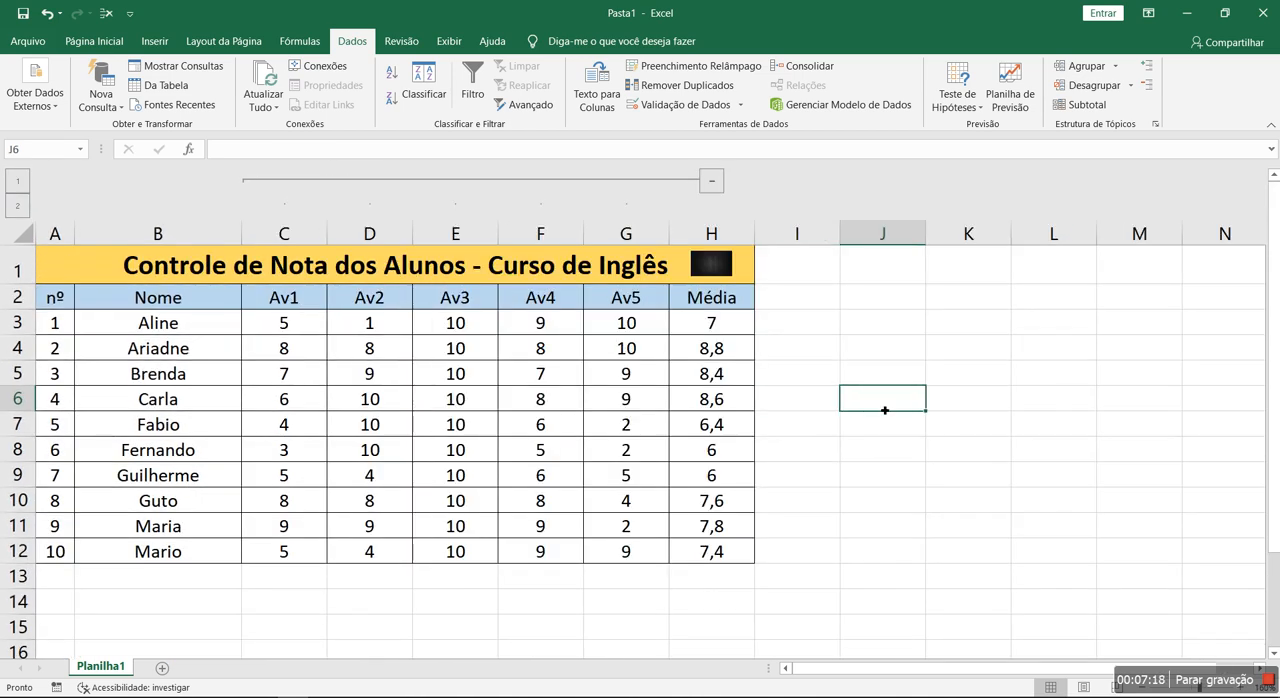
drag(711, 263, 62, 266)
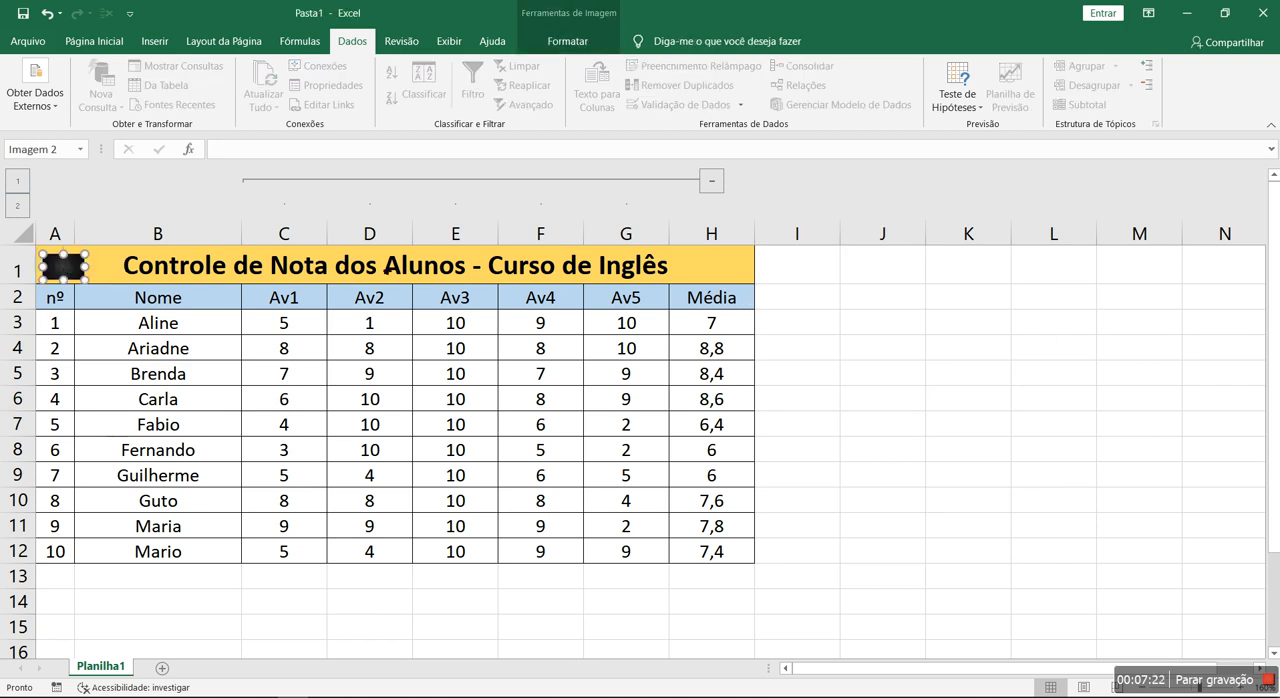
- Reduce the font size of the sheet title to 8
click(385, 268)
click(94, 41)
click(267, 76)
click(267, 76)
click(267, 76)
click(968, 449)
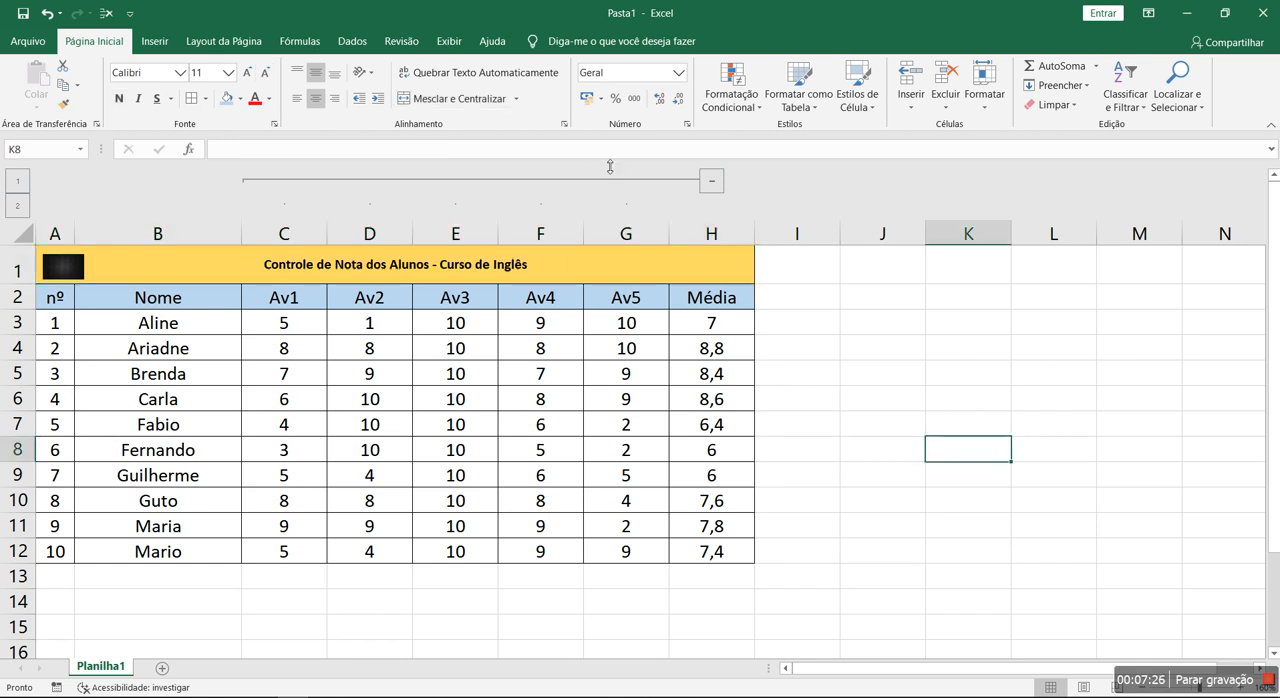
- Collapse the assessment columns, then shrink the title picture and fit it into the upper-left corner of the title cell
click(711, 181)
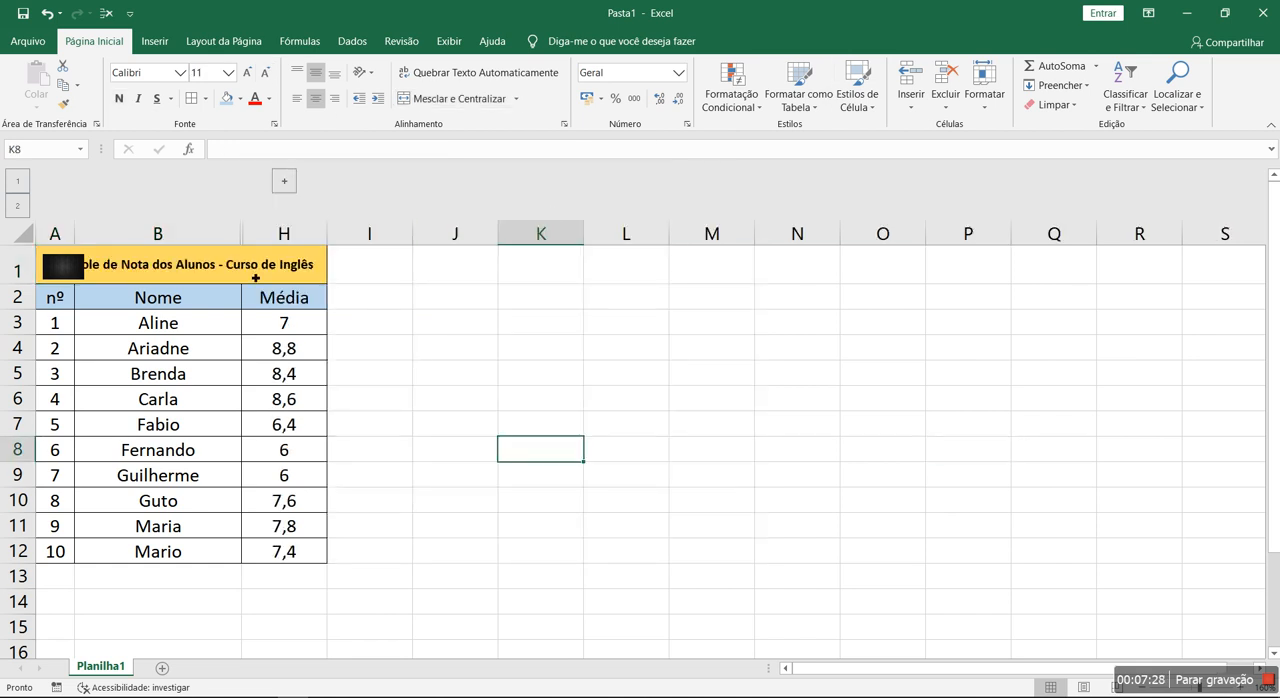
click(64, 268)
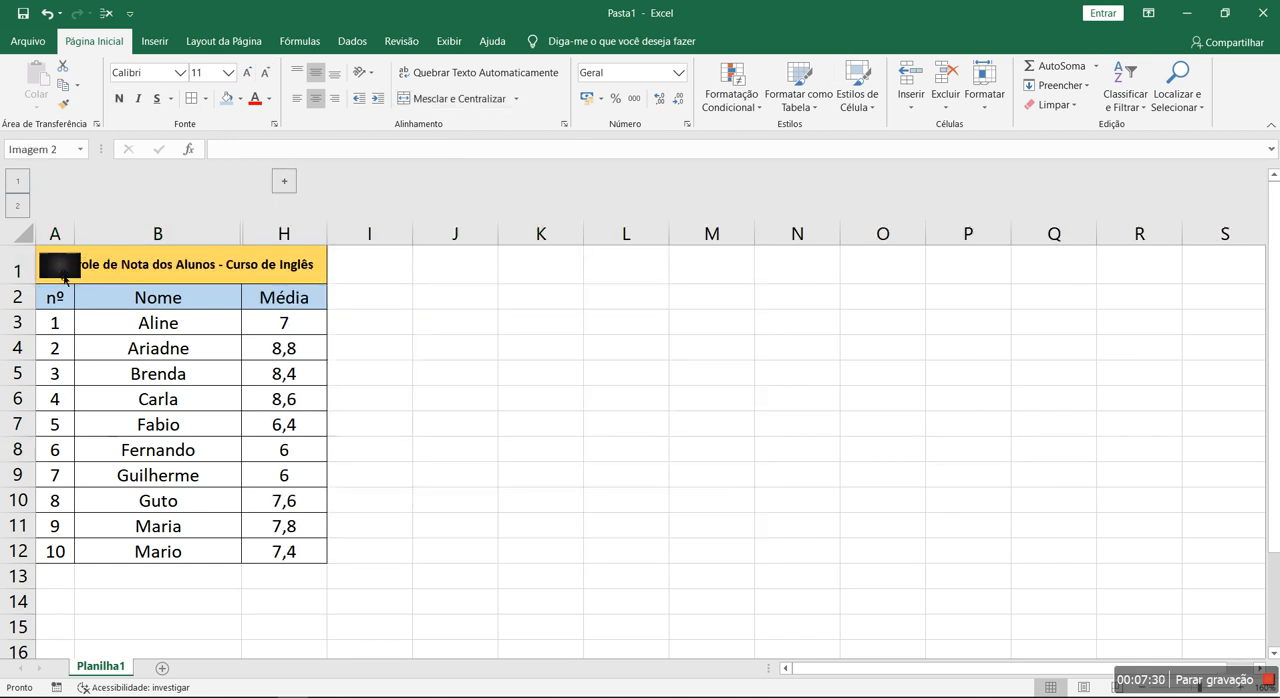
drag(85, 281, 58, 270)
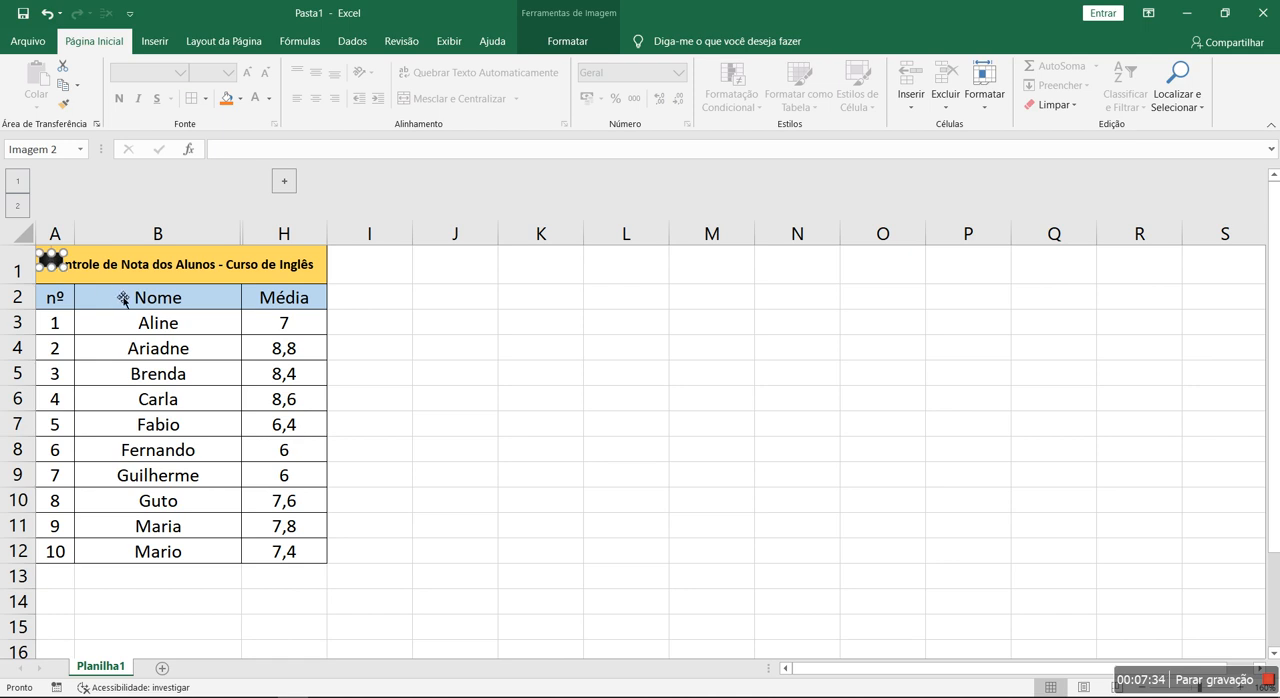
drag(57, 264, 54, 258)
click(490, 424)
click(59, 258)
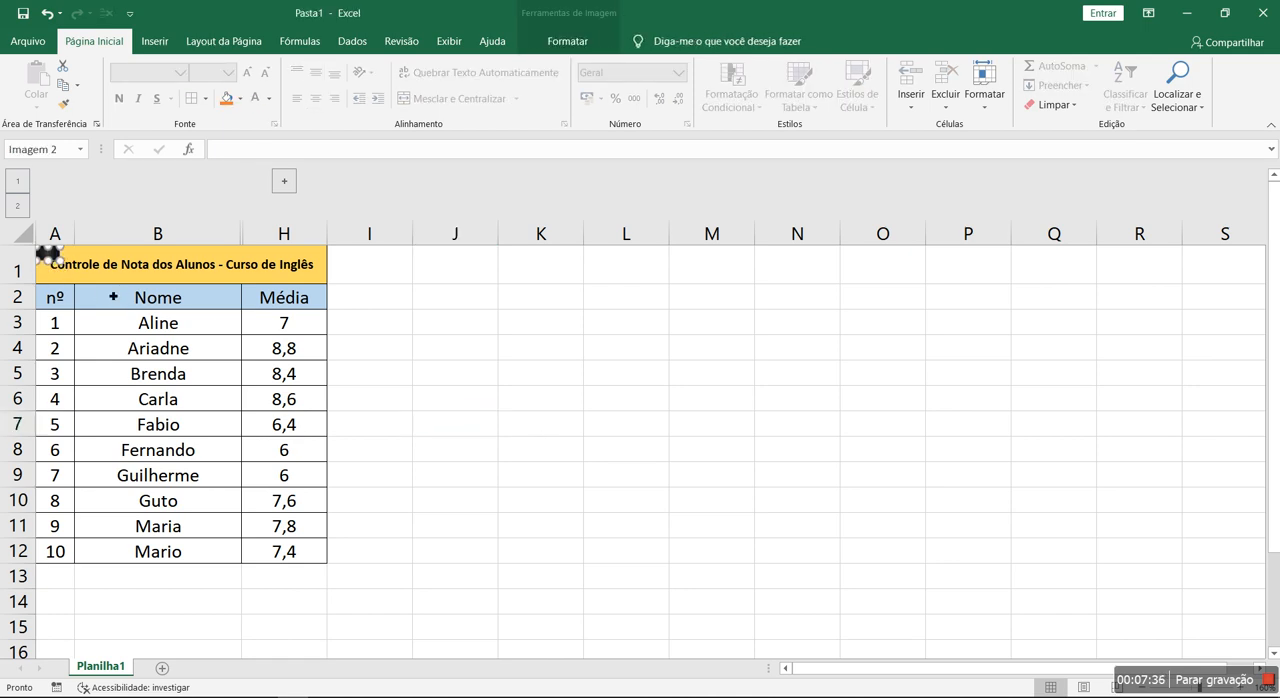
- Remove "dos Alunos" from the title so it reads "Controle de Nota - Curso de Inglês"
click(170, 268)
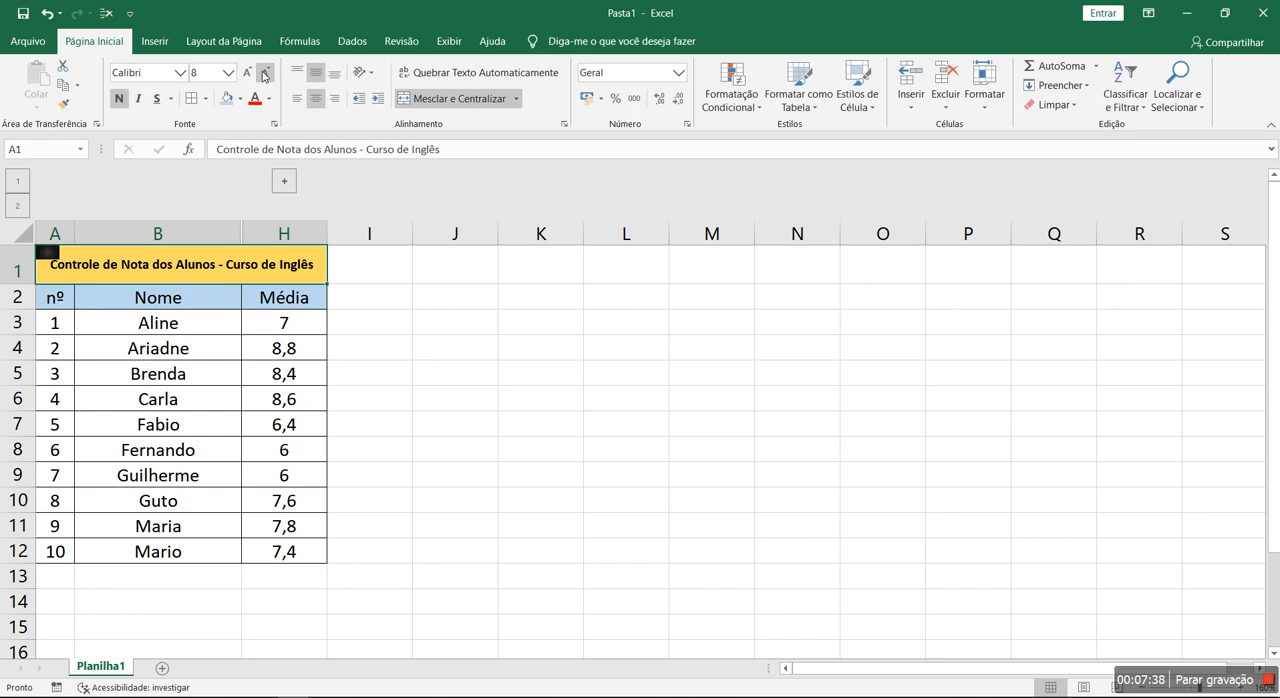
double_click(114, 270)
drag(157, 270, 207, 270)
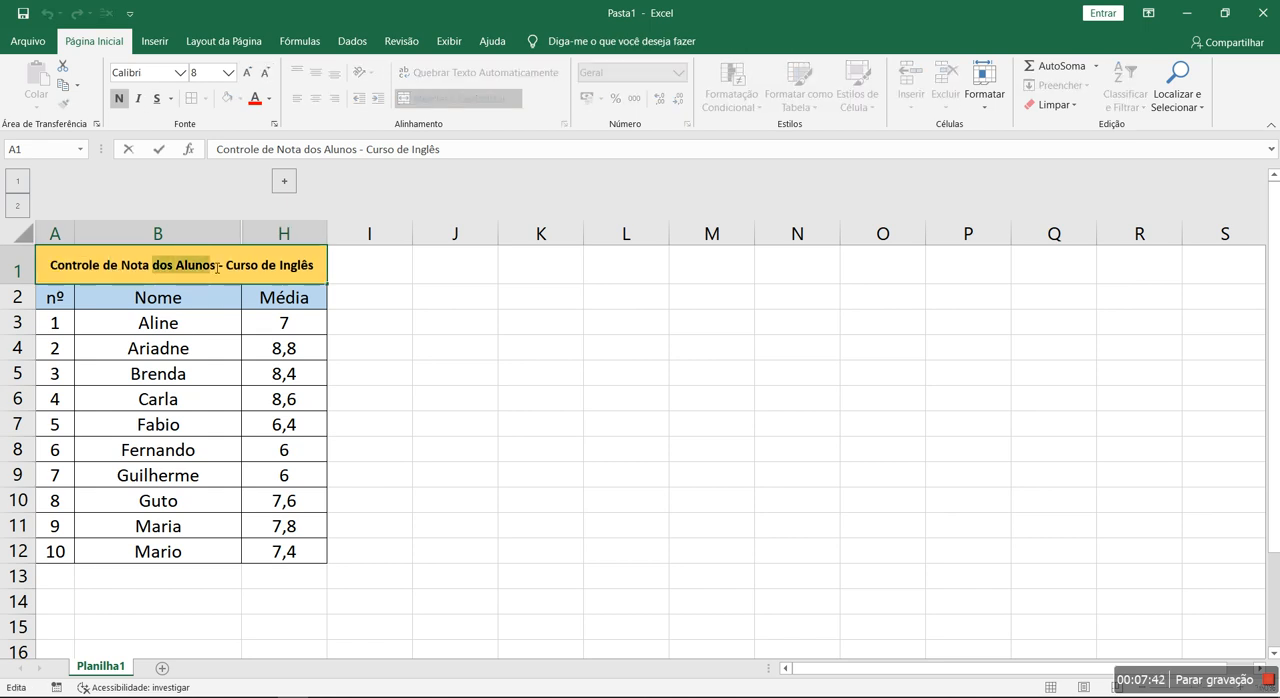
key(BackSpace)
key(BackSpace)
key(BackSpace)
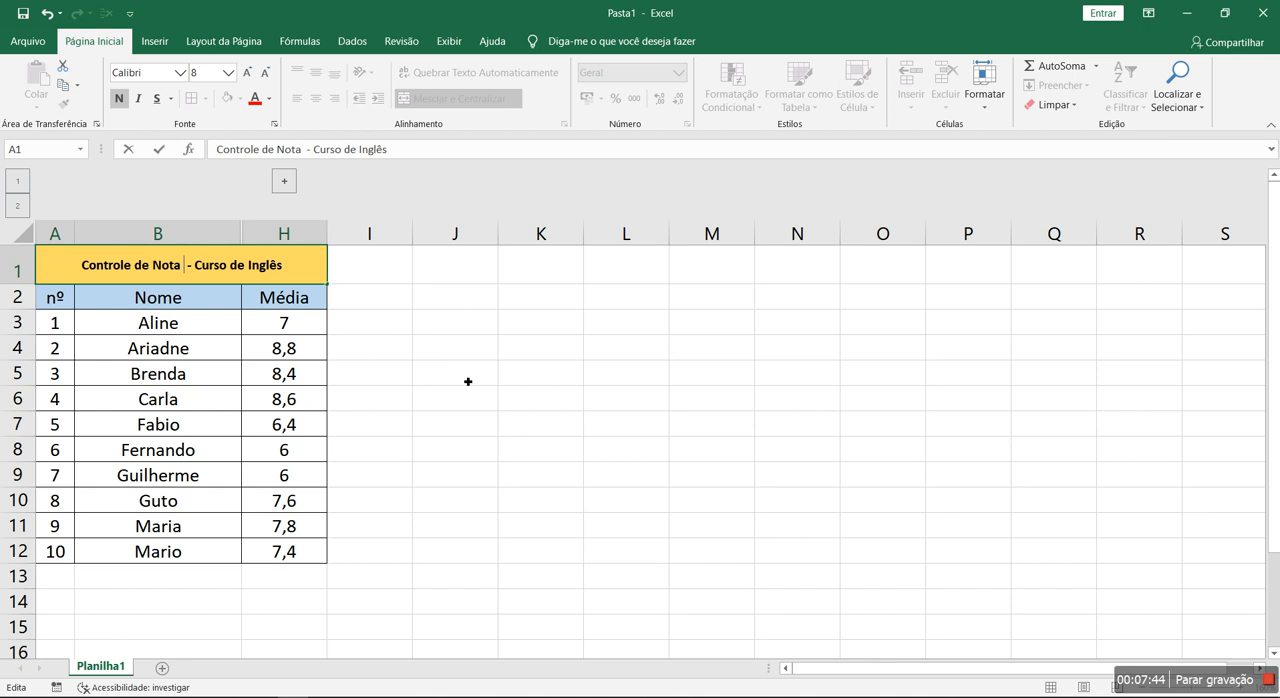
click(466, 380)
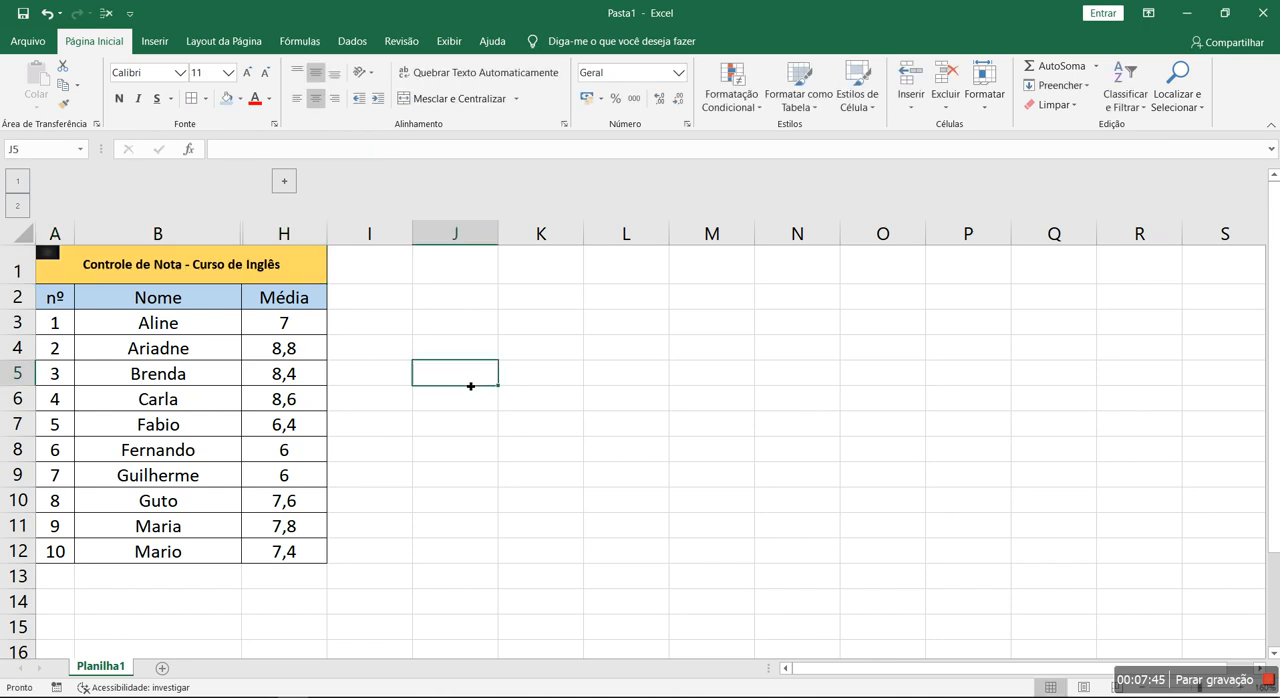
- Expand the grouped columns C to G to review the full grade table, and collapse them again
click(285, 181)
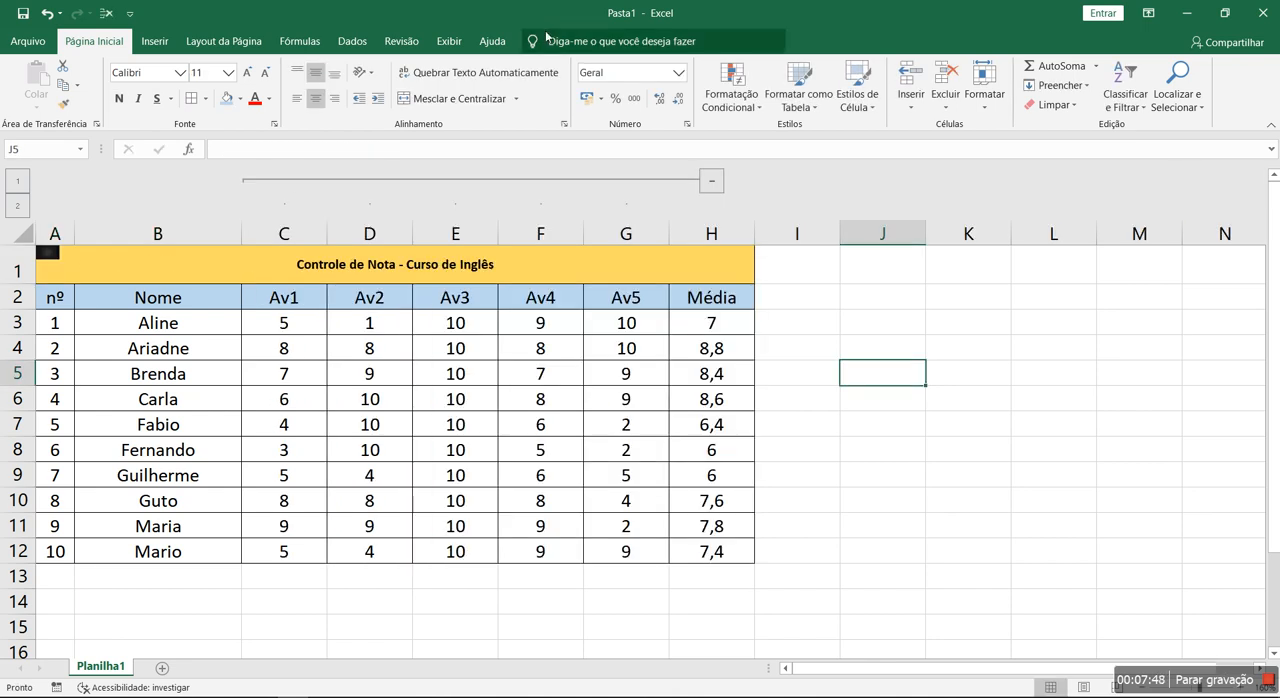
click(352, 41)
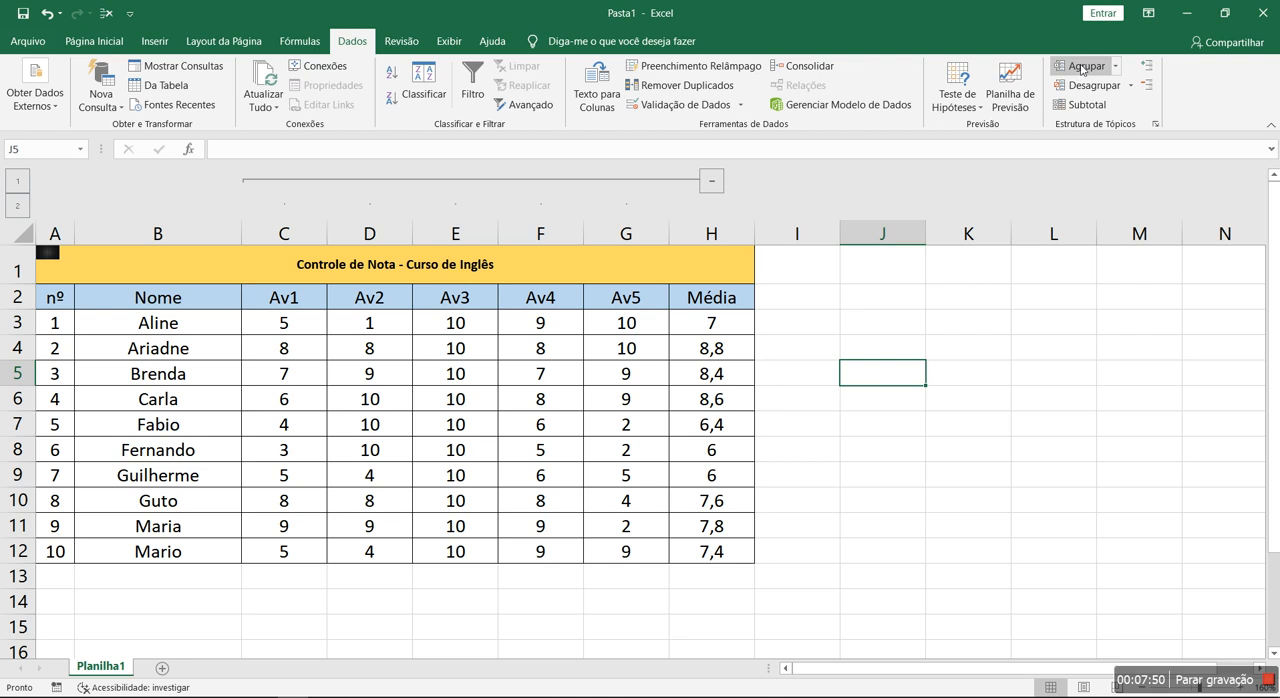
drag(626, 233, 297, 246)
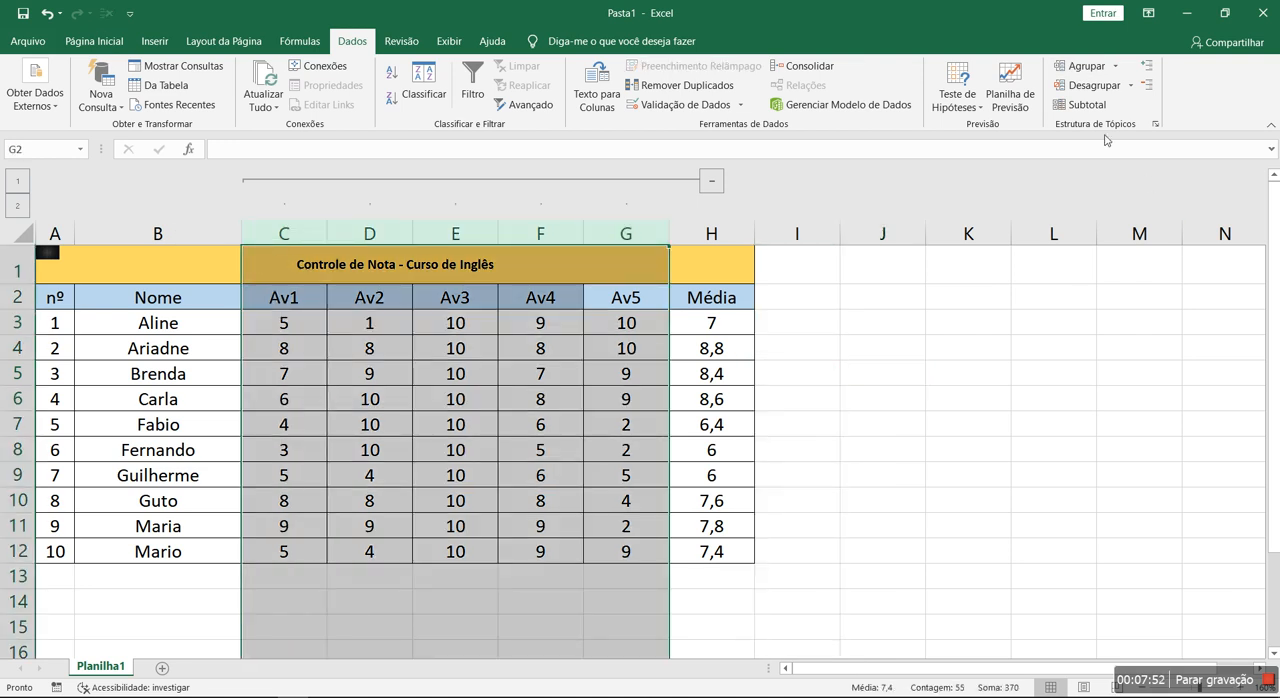
click(865, 476)
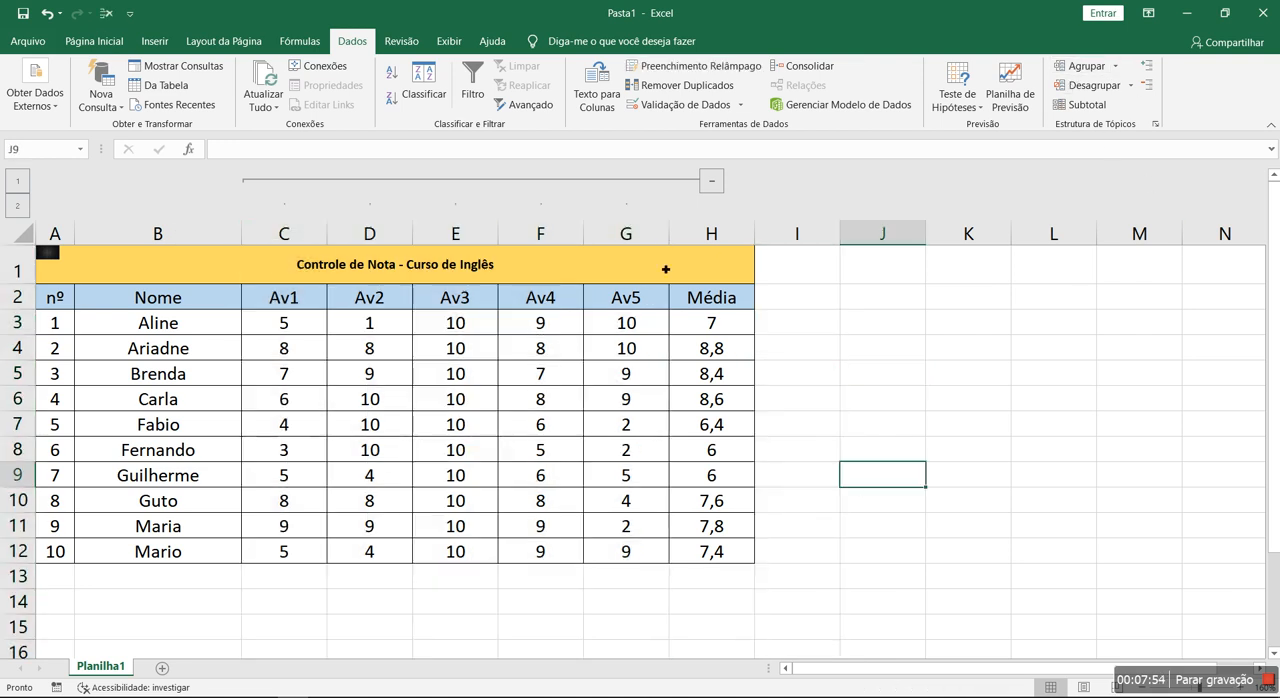
click(711, 181)
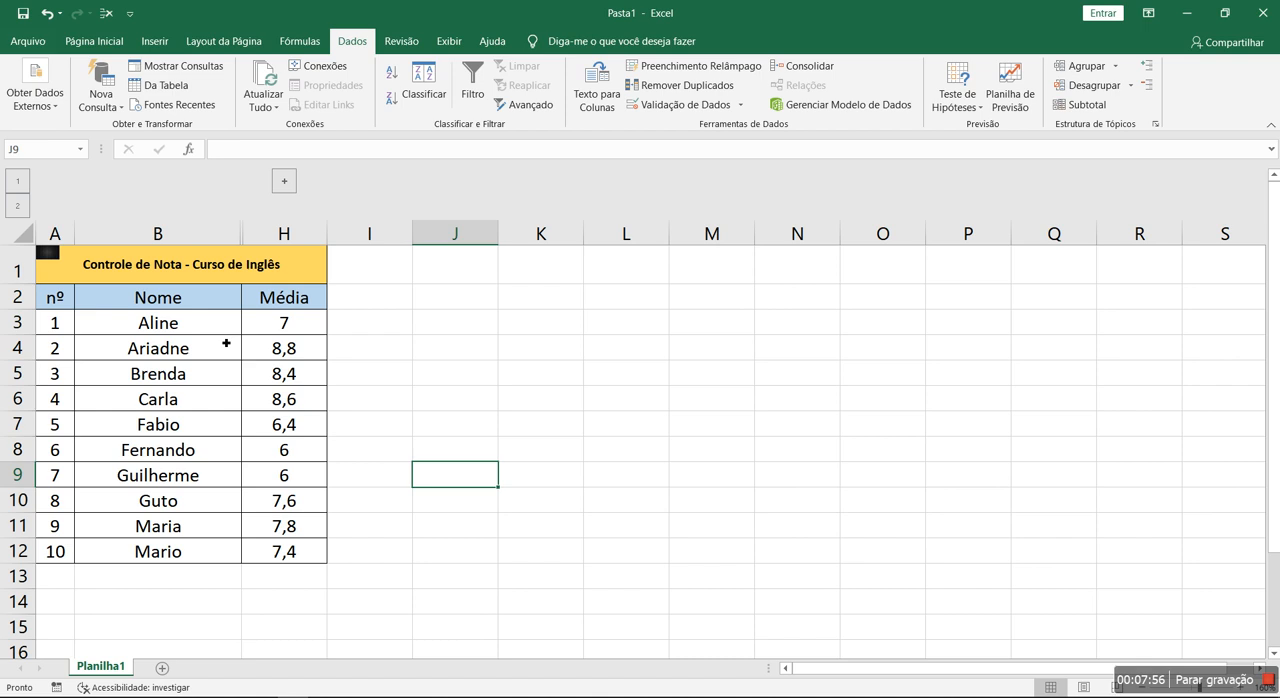
- Insert "A" after "Controle de Nota" in the sheet title
double_click(180, 267)
text(A)
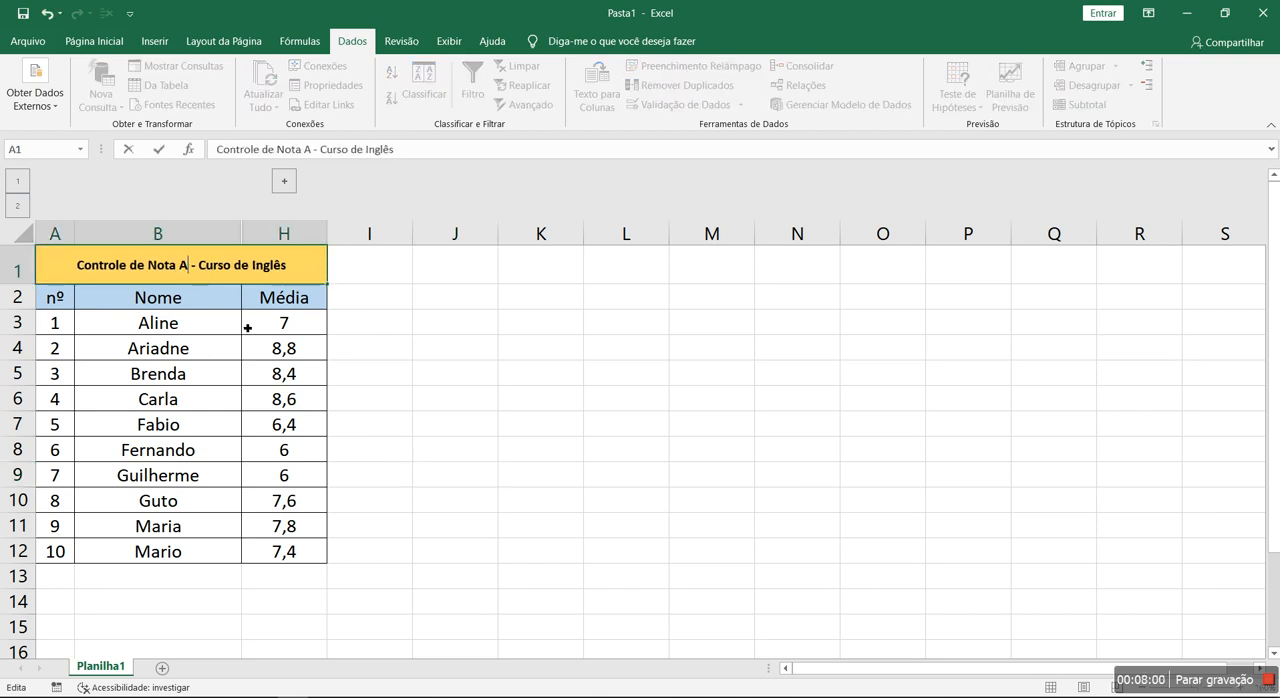
click(541, 398)
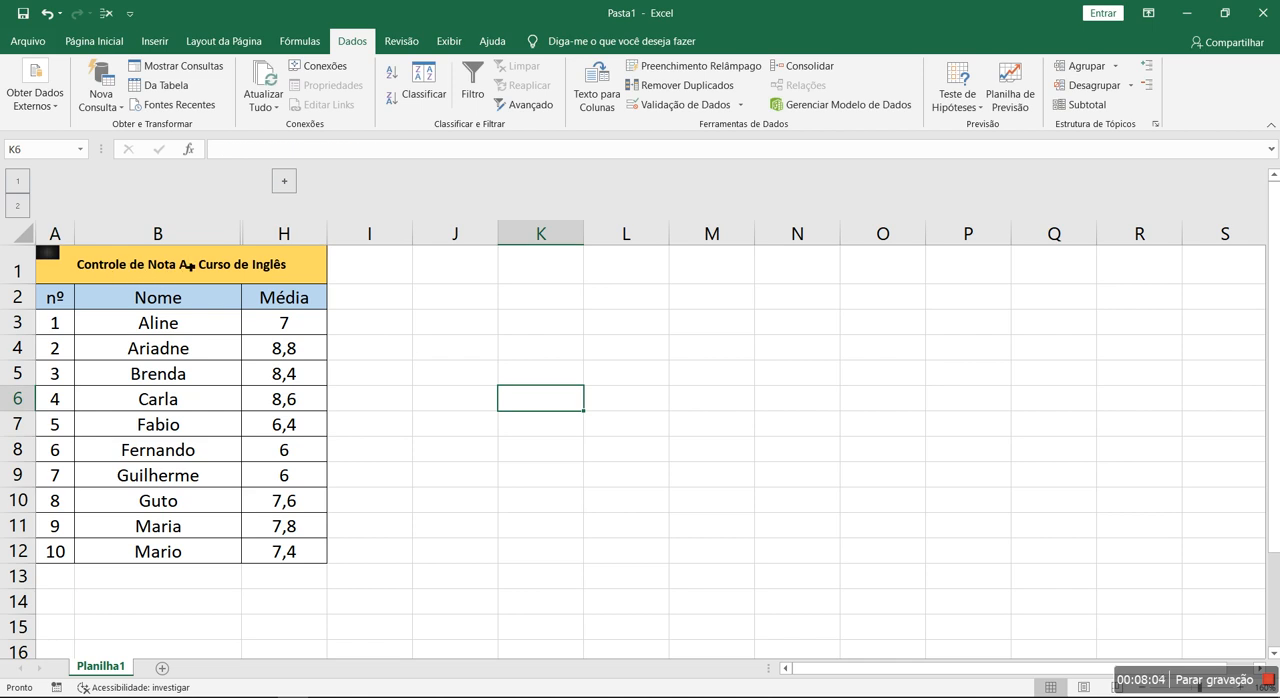
- Replace the "A" after "Controle de Nota" in the title with "A16 T"
double_click(189, 267)
key(BackSpace)
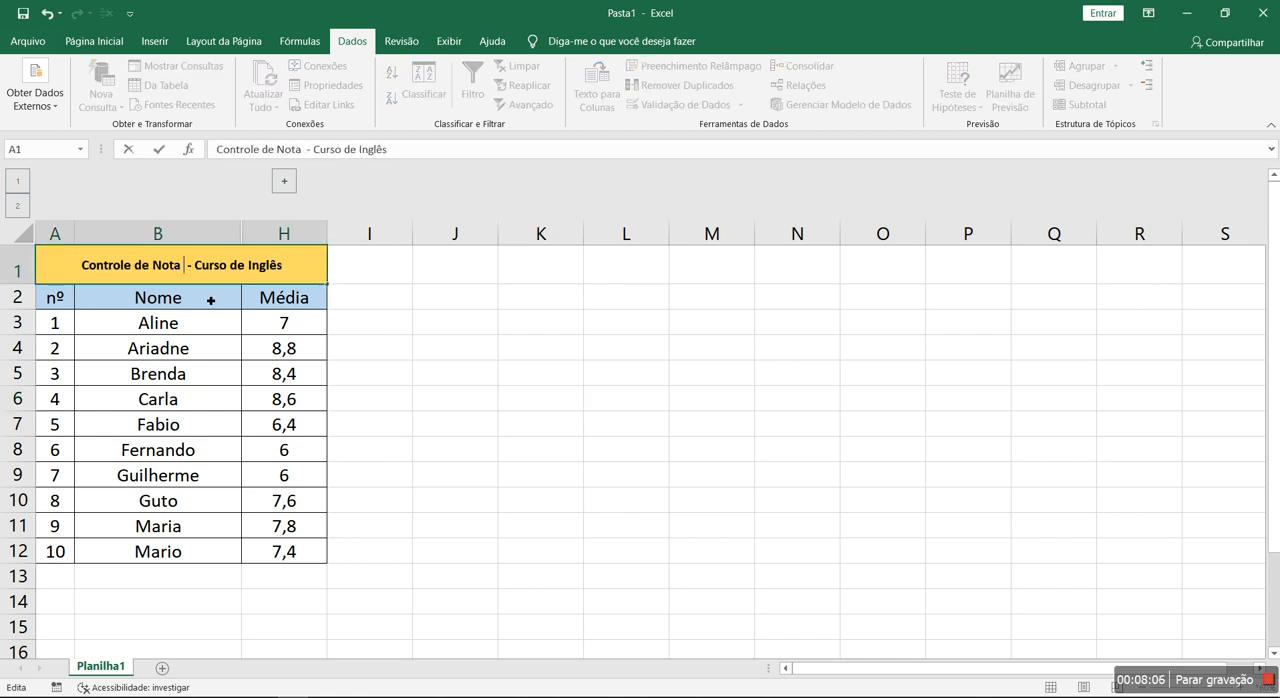
scroll(211, 300, down, 5)
text(A16 T)
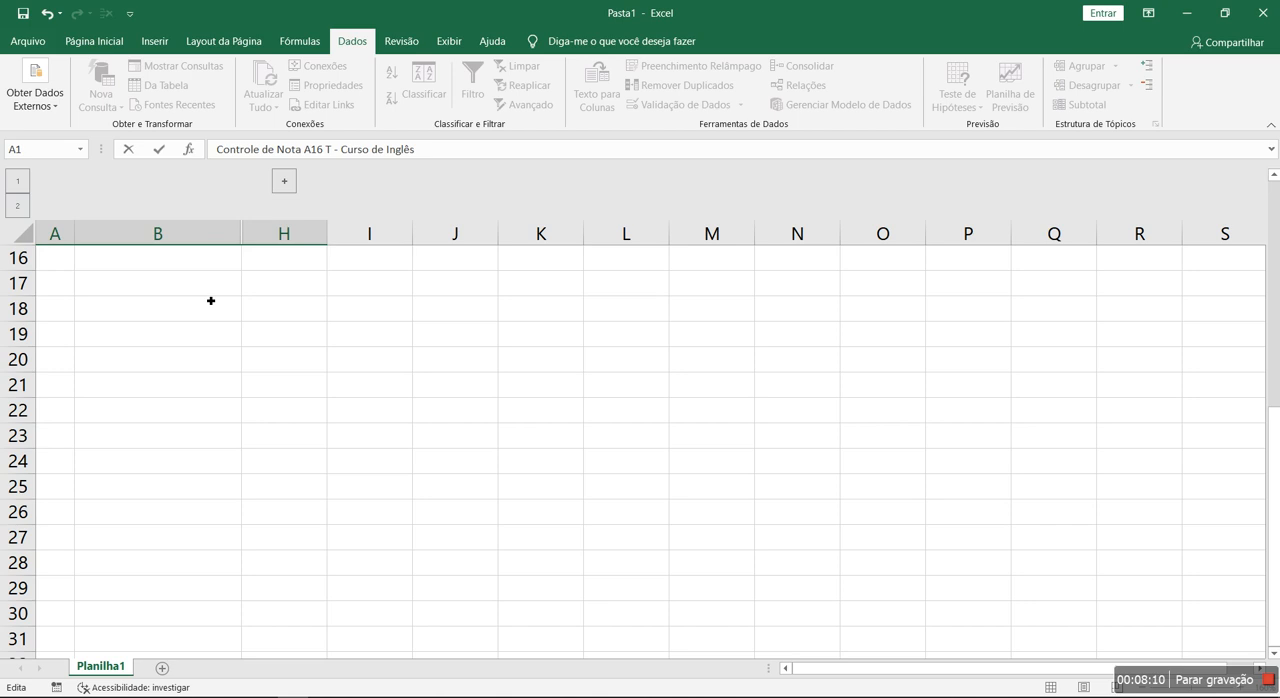
click(238, 338)
scroll(248, 348, up, 5)
- Edit the sheet title so it reads "Controle de Nota A - Turma A - Curso de Inglês"
double_click(166, 268)
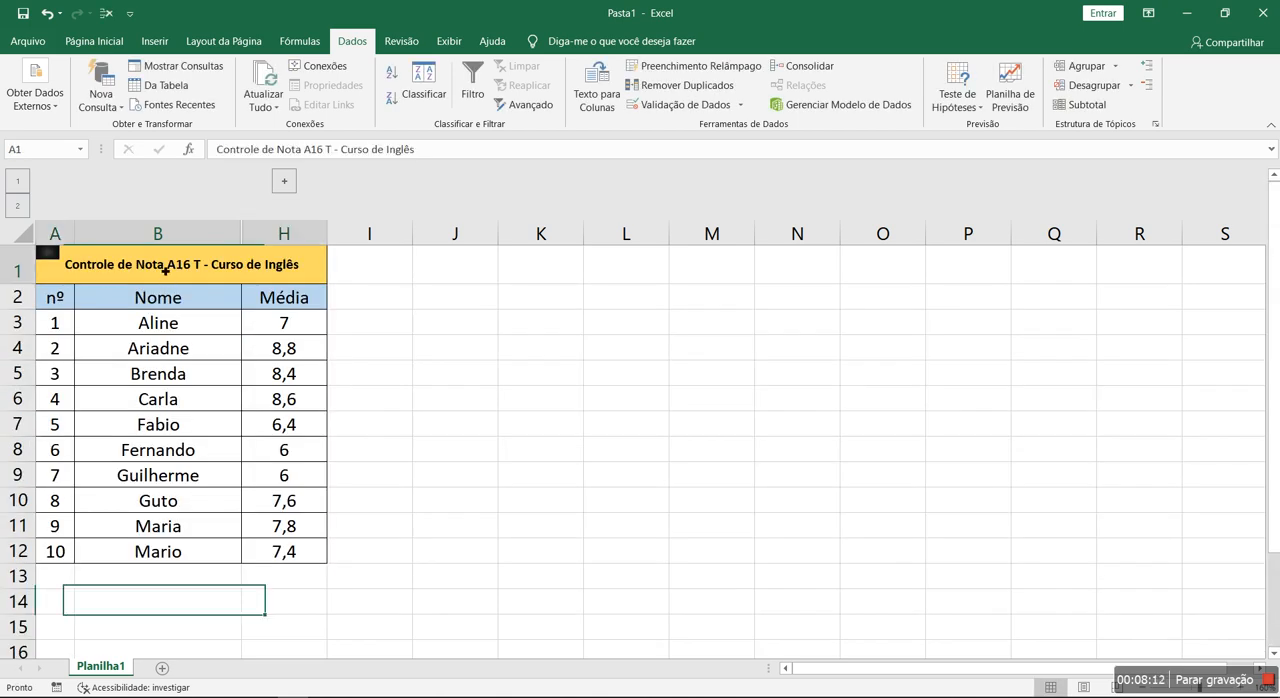
click(190, 267)
key(BackSpace)
key(BackSpace)
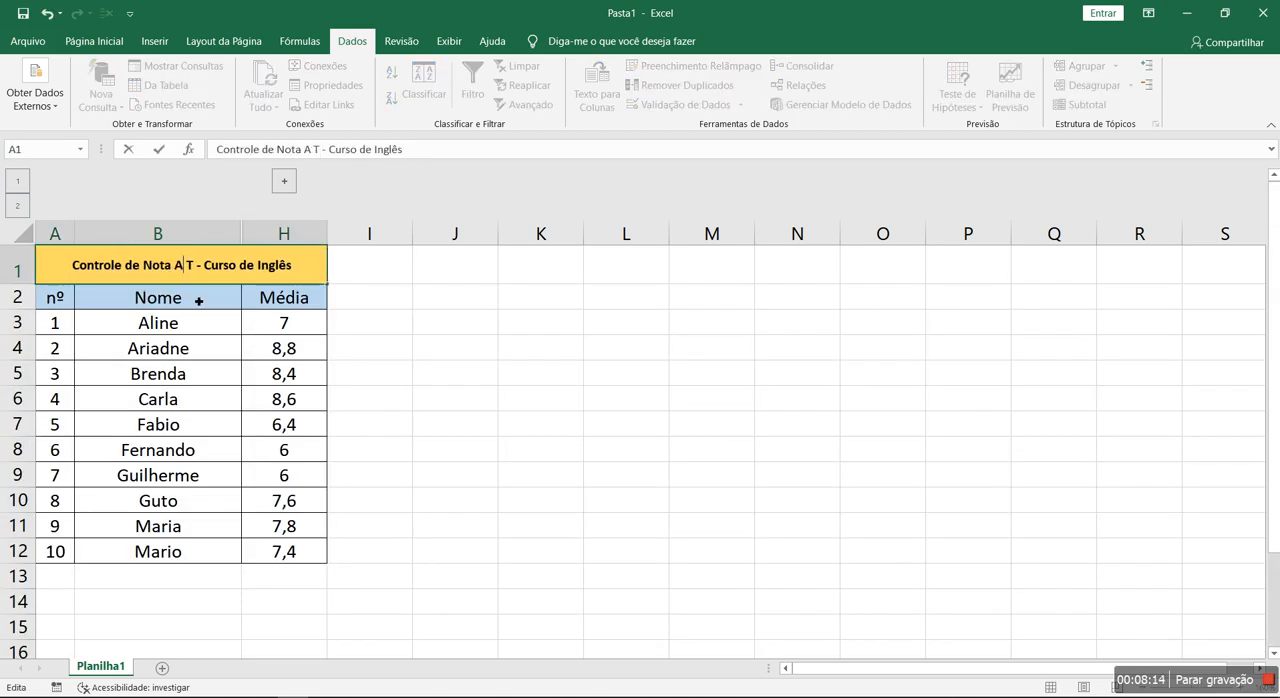
text(- T)
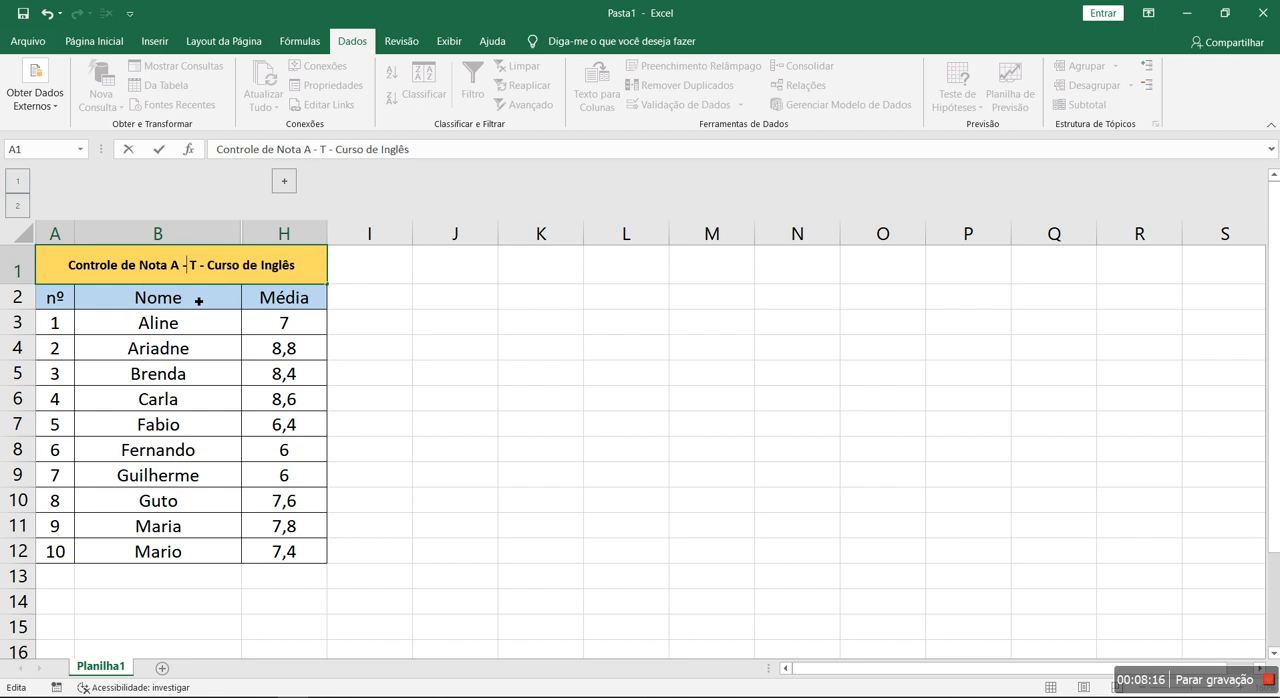
text(urma A)
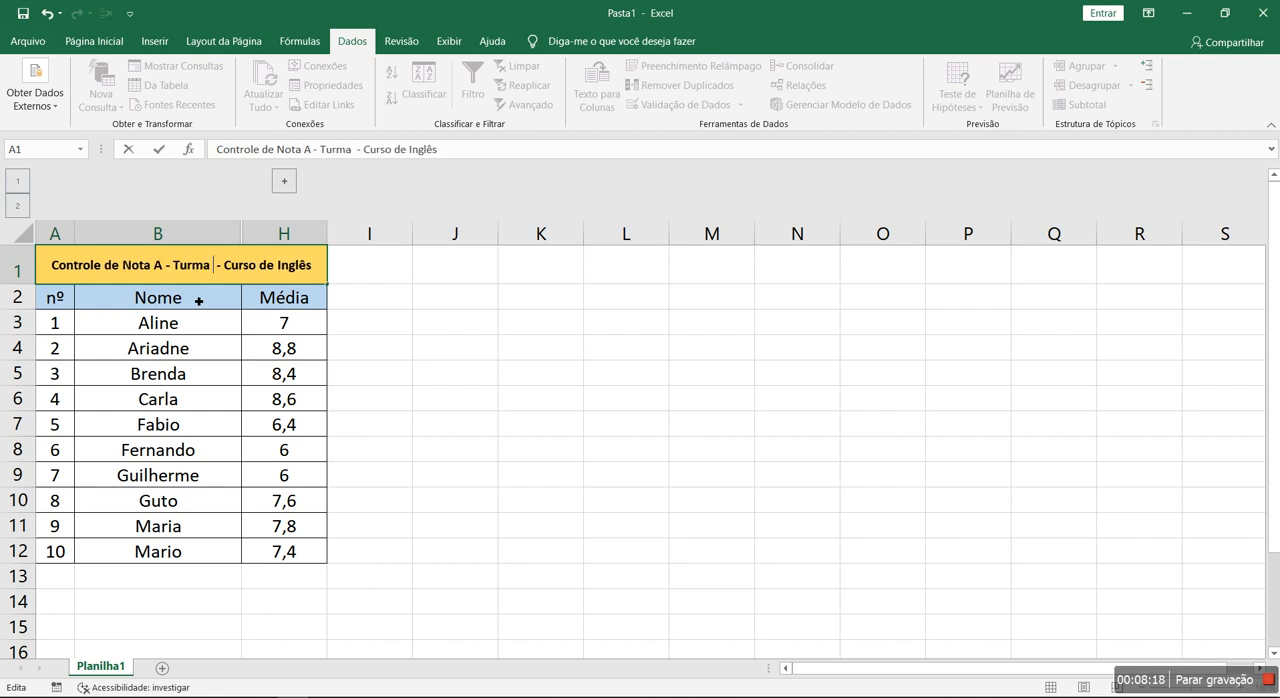
click(486, 432)
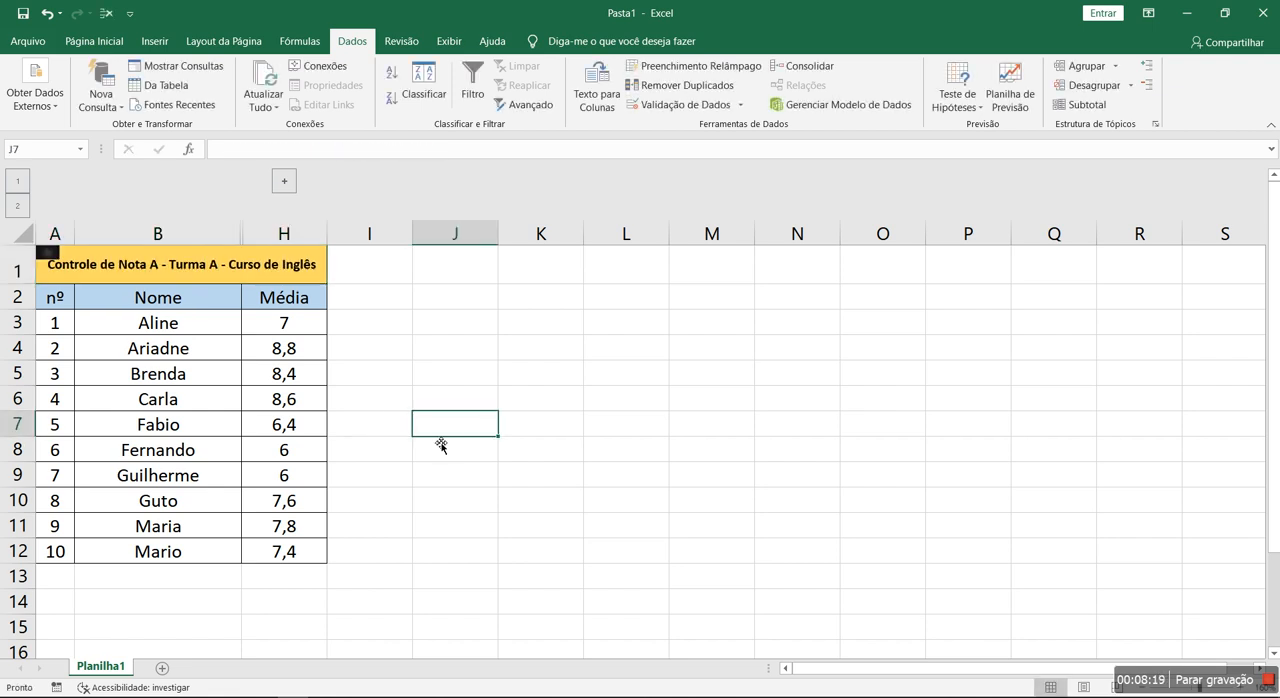
- Expand the grouped columns and copy columns A to H of the grade table to column J
click(284, 181)
drag(71, 248, 820, 233)
drag(71, 241, 711, 233)
key(ctrl+c)
click(882, 233)
key(ctrl+v)
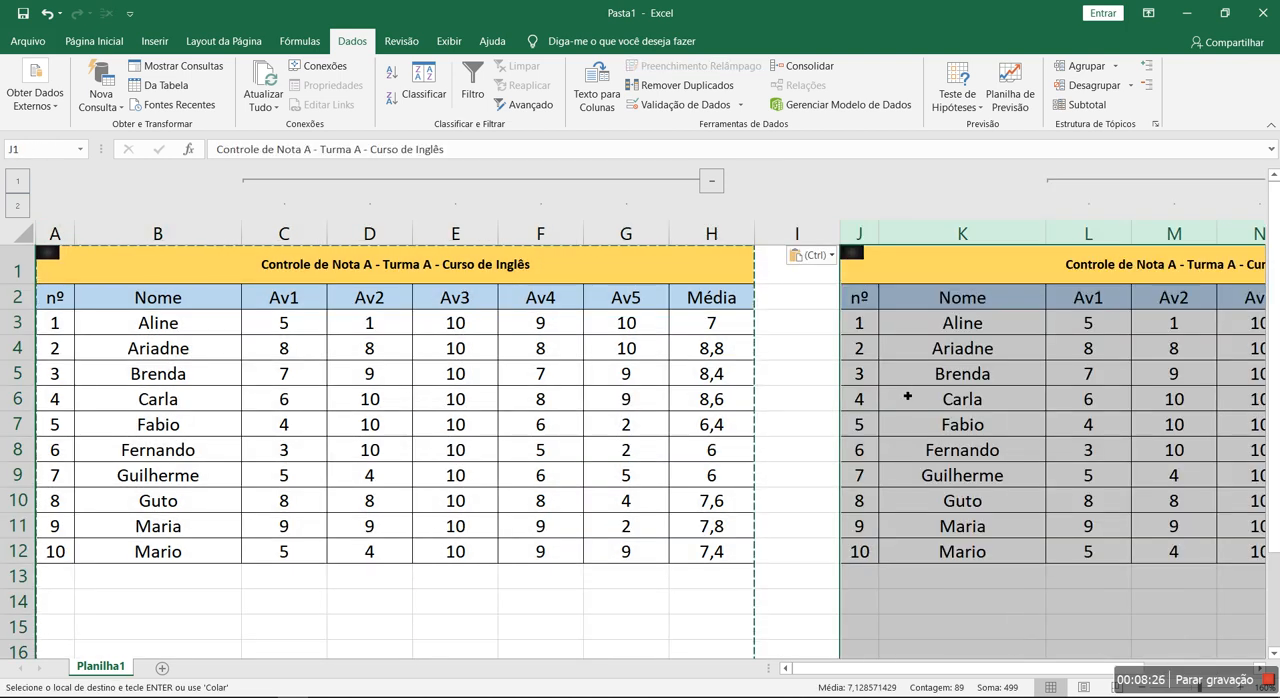
- Change "Turma A" to "Turma B" in the title of the copied table
click(906, 399)
double_click(1178, 268)
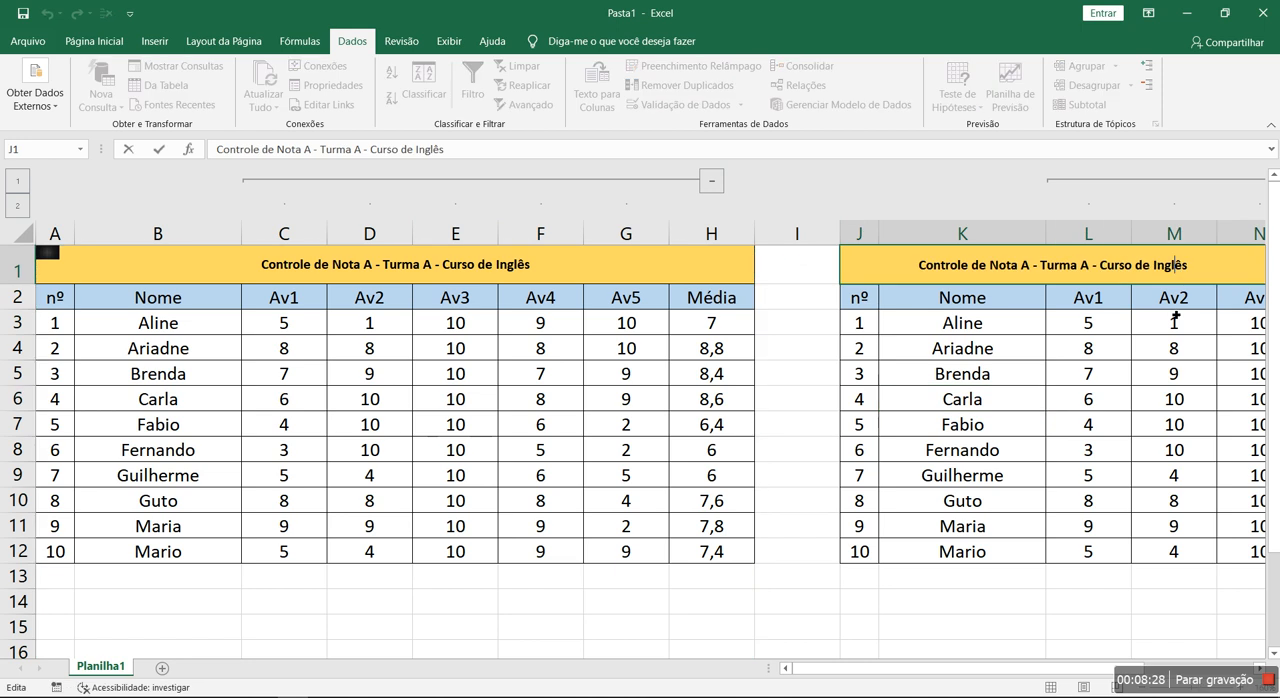
click(1096, 265)
key(BackSpace)
text(B)
click(1174, 424)
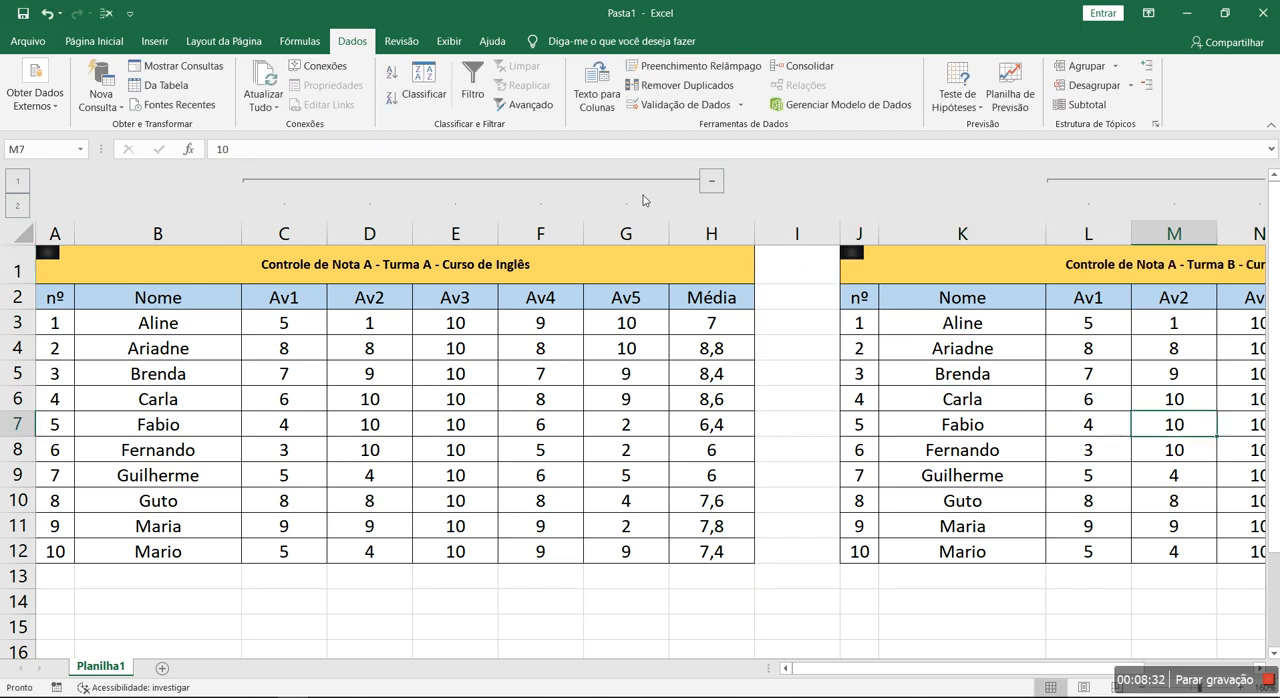
- Collapse the assessment columns of both tables, and expand each table's group separately to compare the views
click(711, 181)
click(1088, 181)
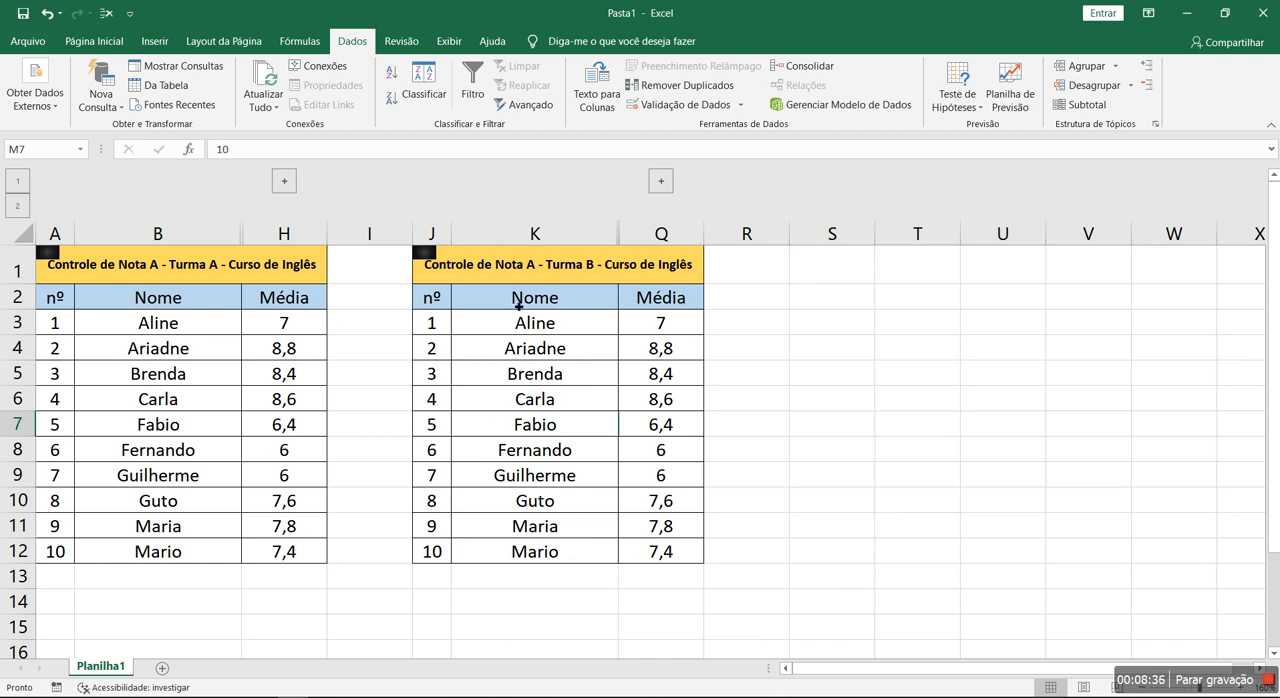
click(284, 181)
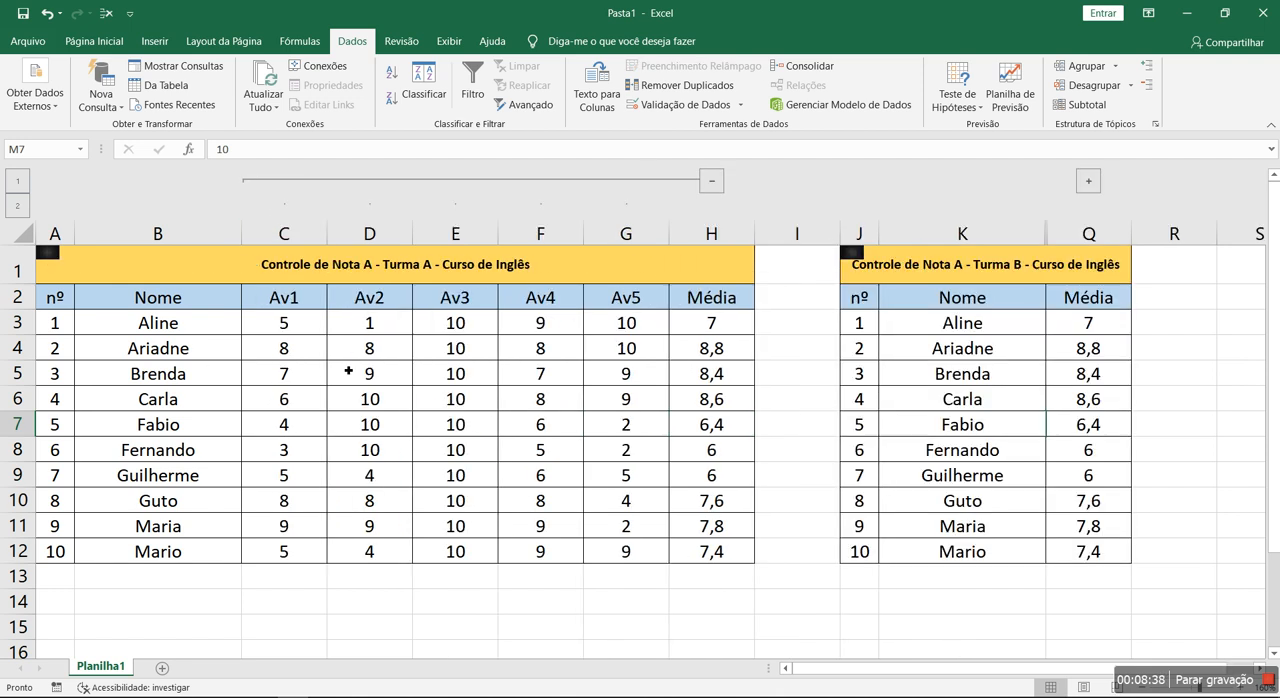
click(708, 180)
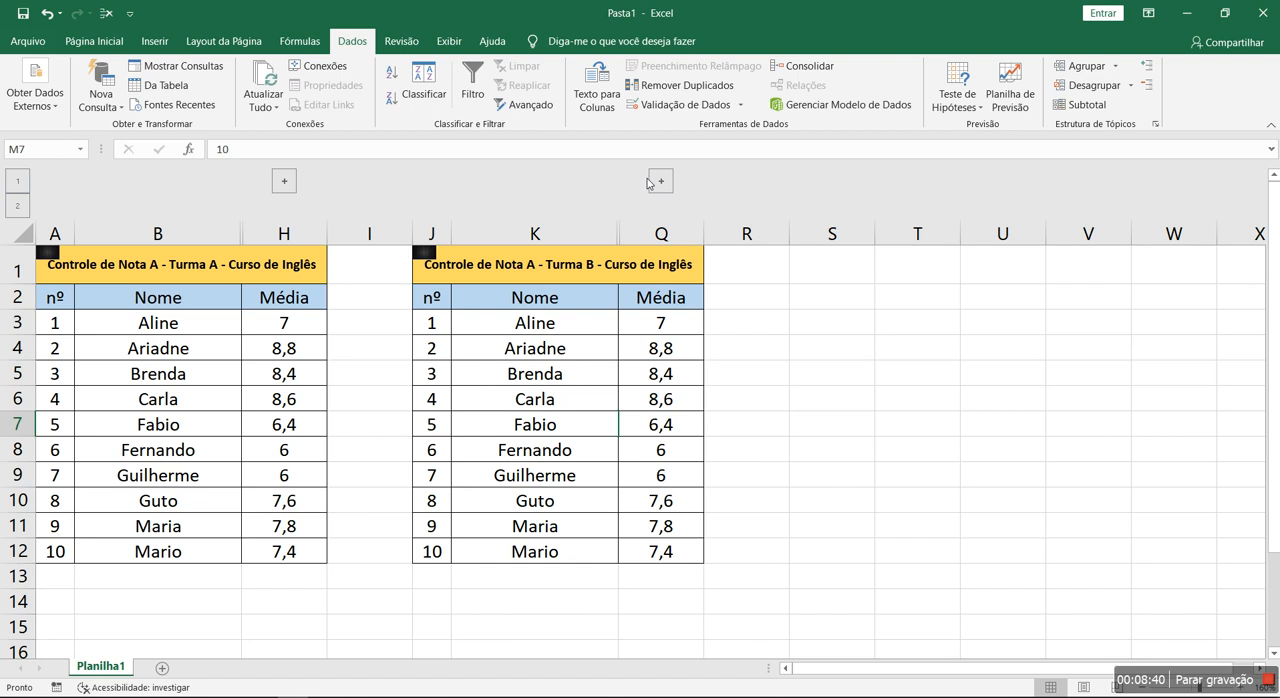
click(660, 180)
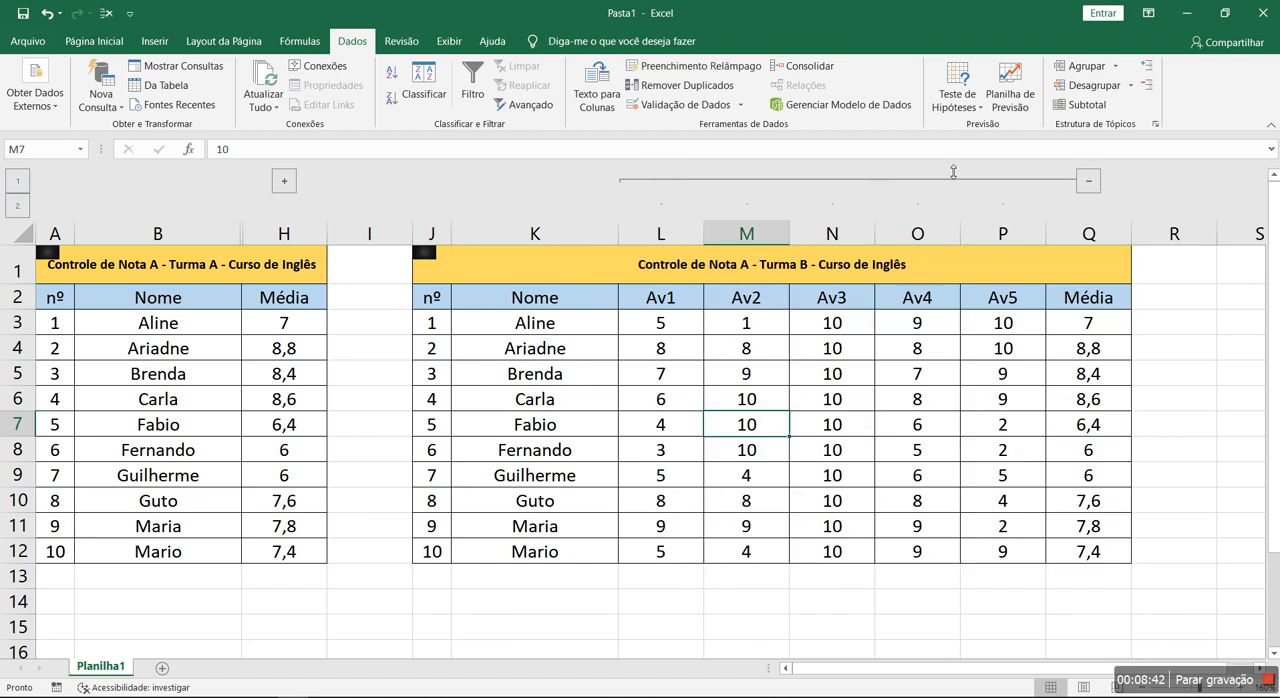
- Undo the group changes, the "Turma B" title edit and the pasted copy of the table
key(ctrl+z)
key(ctrl+z)
key(ctrl+z)
key(ctrl+z)
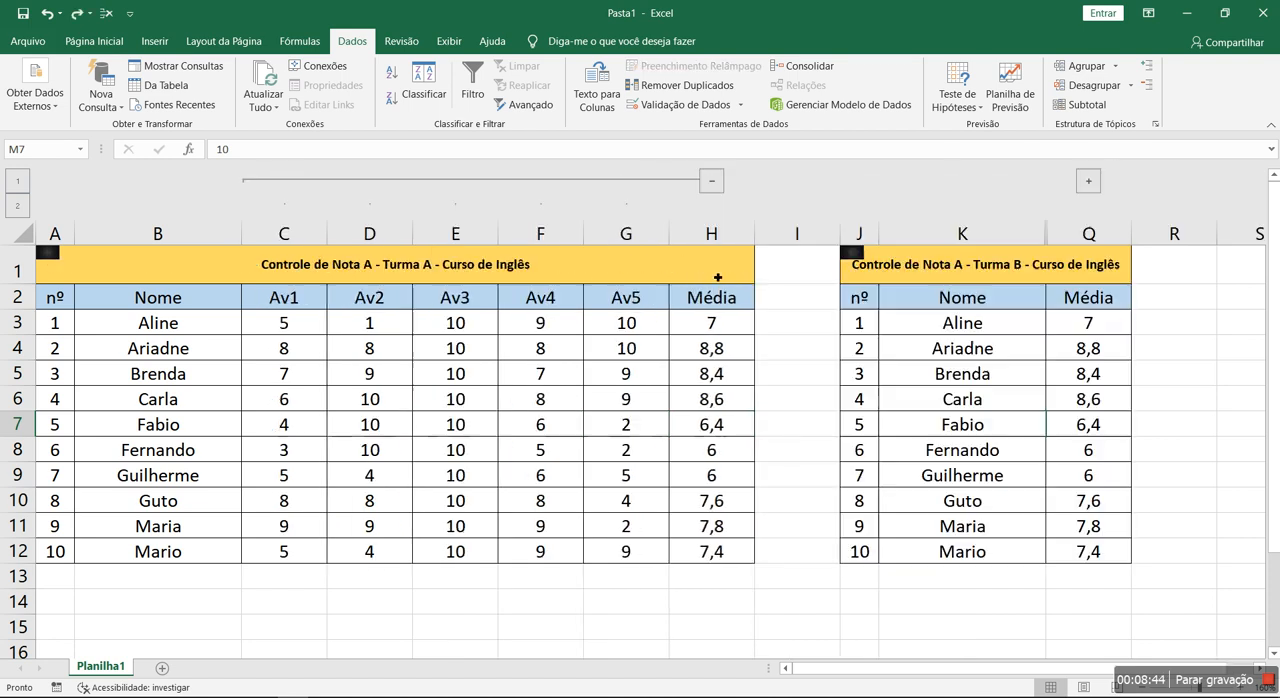
key(ctrl+z)
key(ctrl+z)
key(ctrl+z)
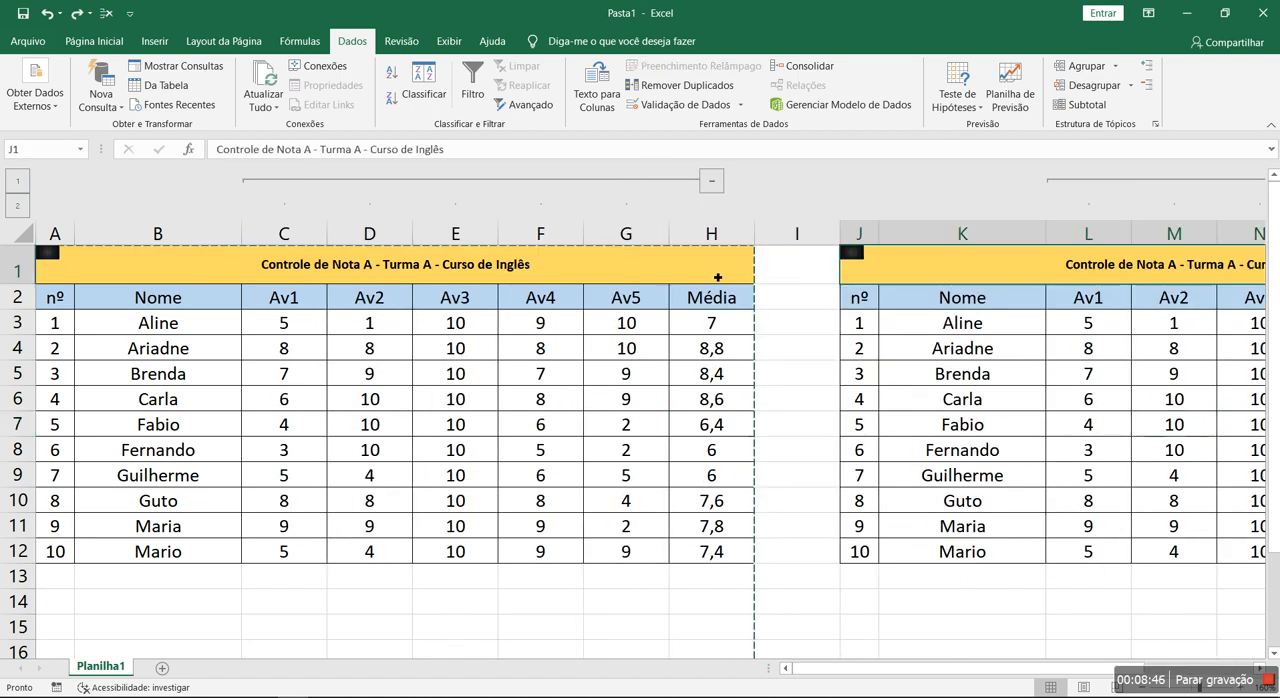
click(683, 355)
- Collapse and expand the grouped columns C to G to review the compact and full grade tables, ending with the full one
click(713, 181)
click(288, 185)
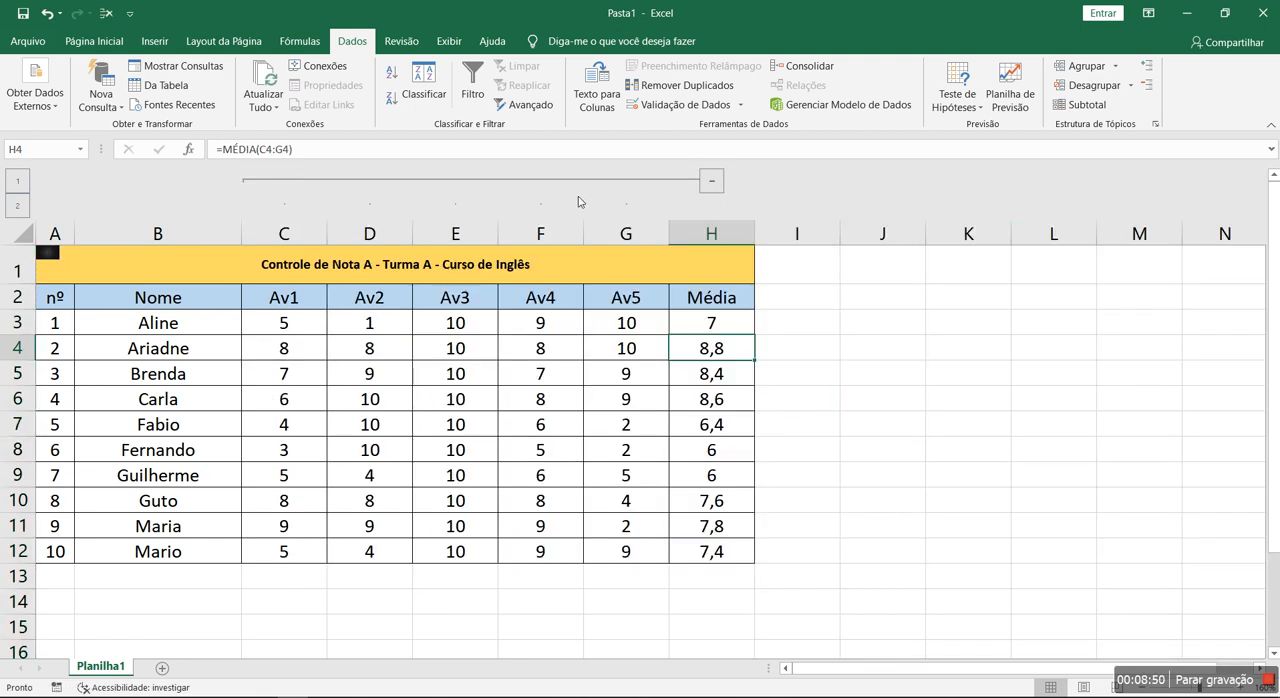
click(714, 181)
click(286, 184)
click(713, 181)
click(455, 347)
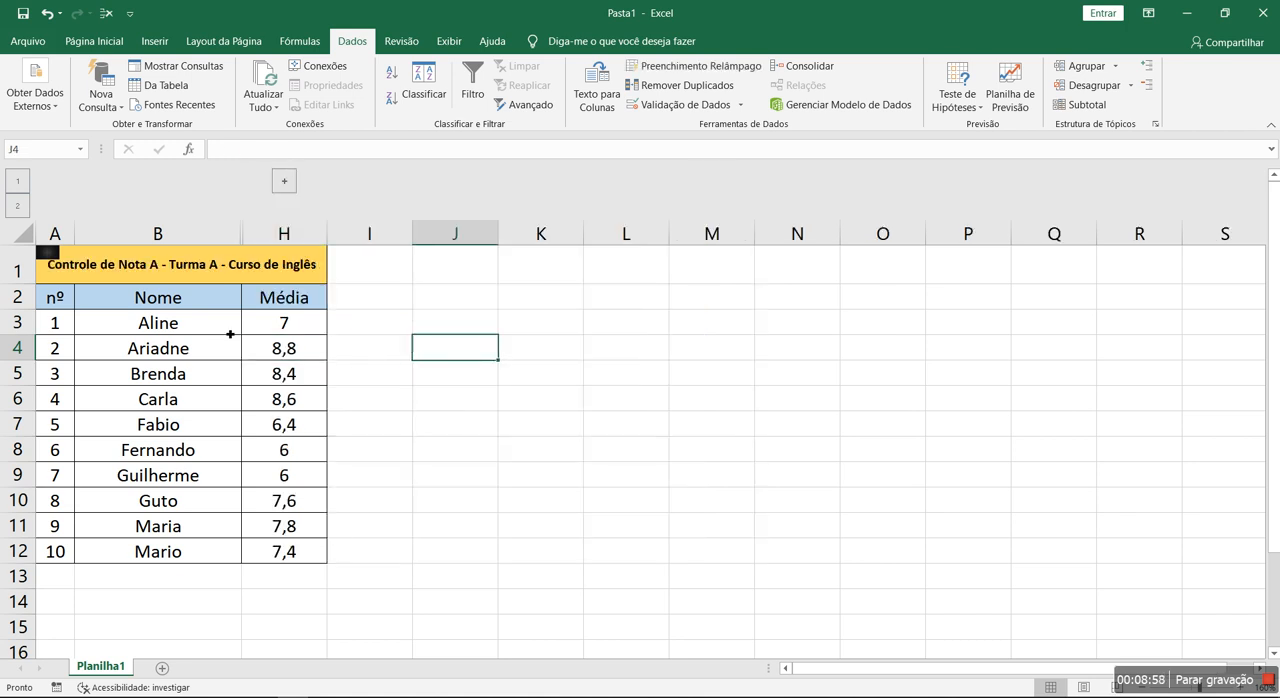
click(160, 279)
scroll(383, 294, up, 1)
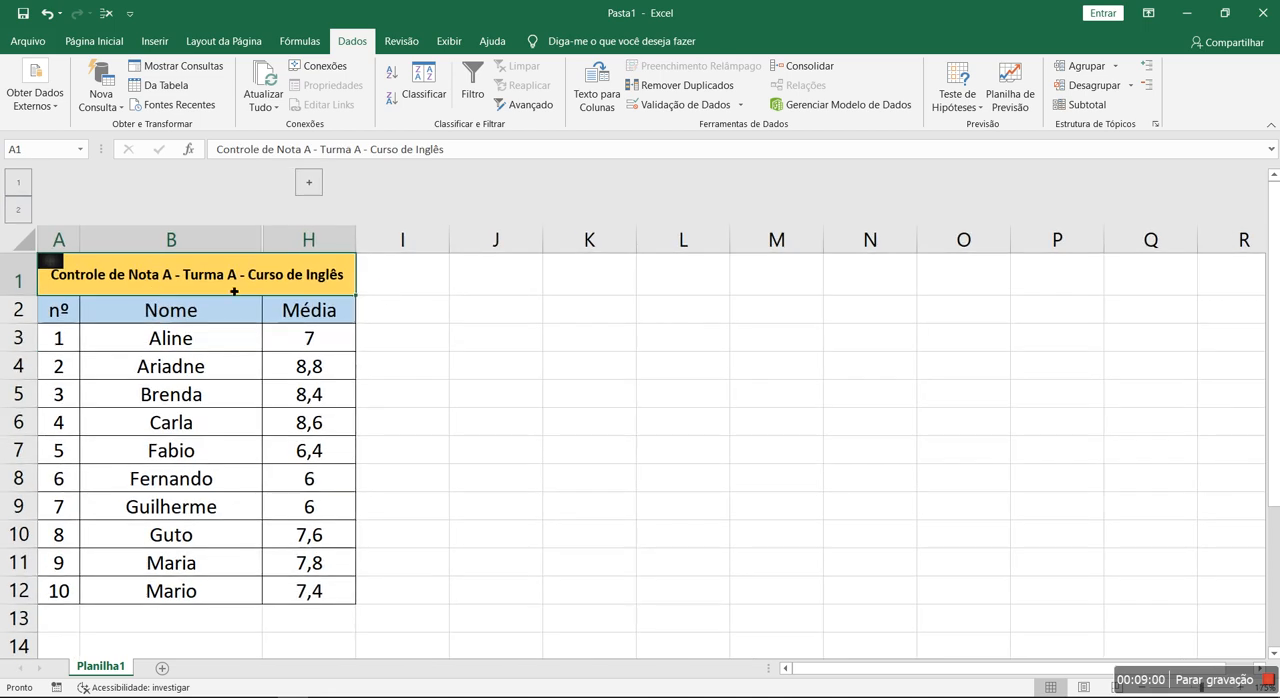
click(308, 183)
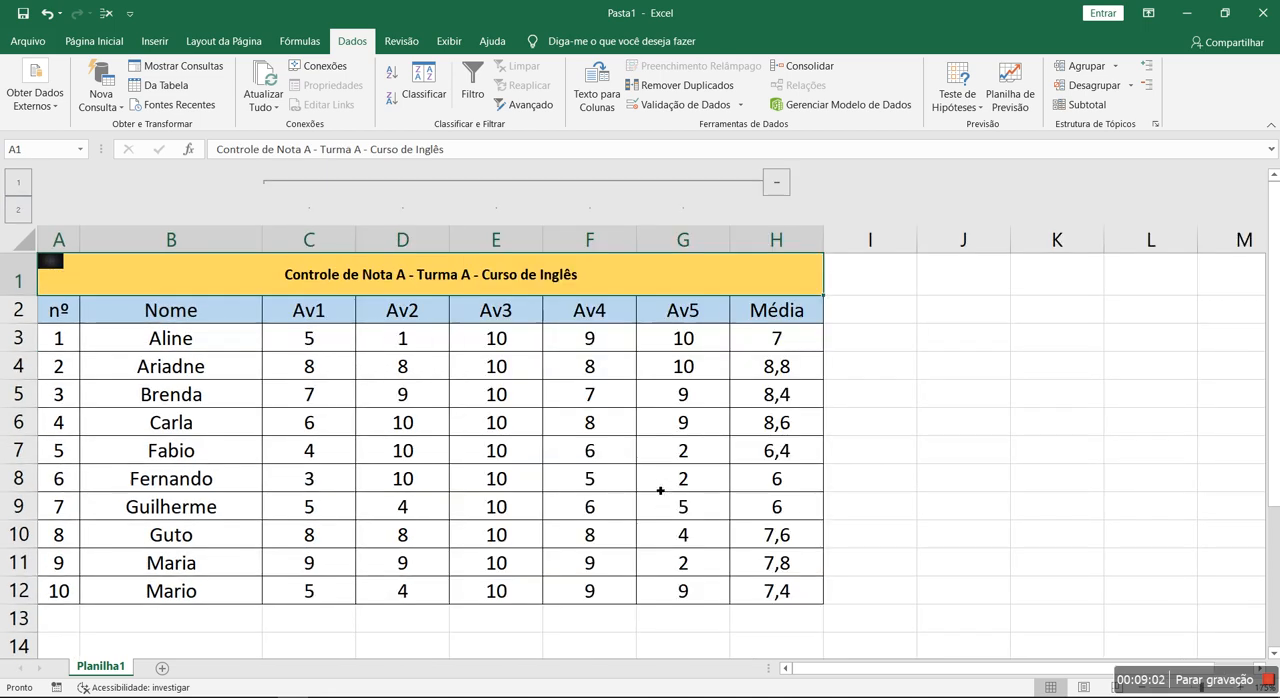
scroll(552, 449, down, 1)
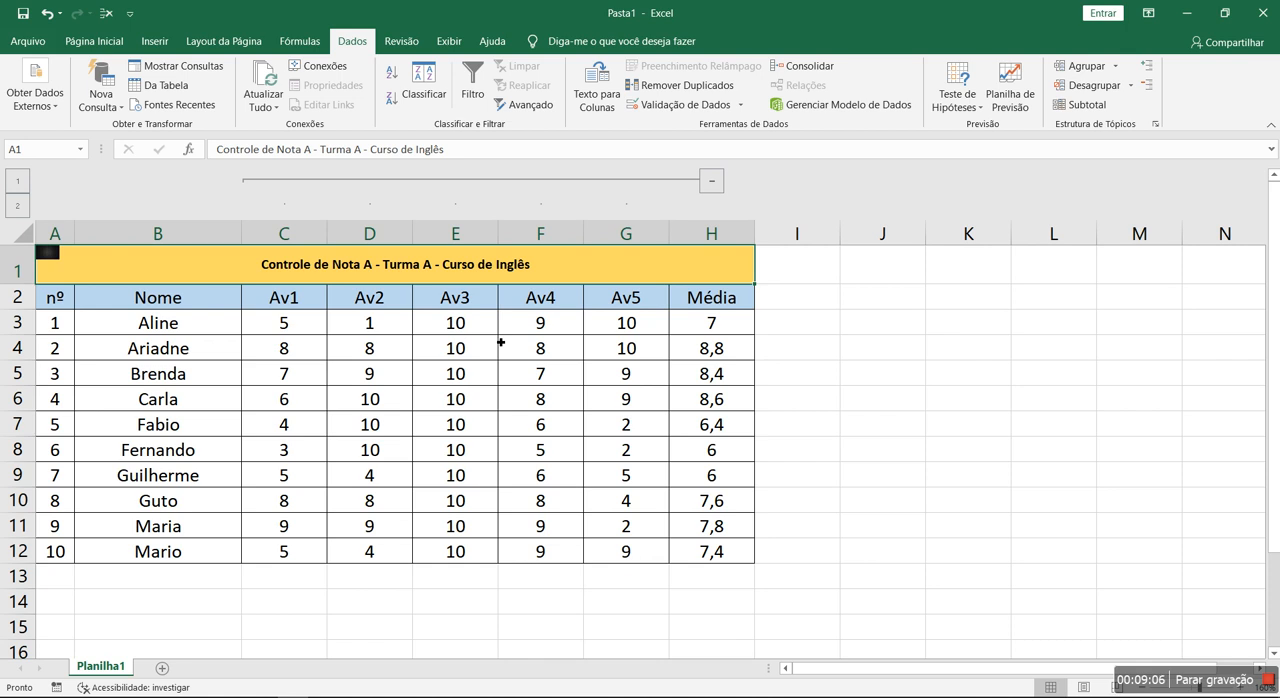
click(408, 354)
click(785, 349)
click(545, 422)
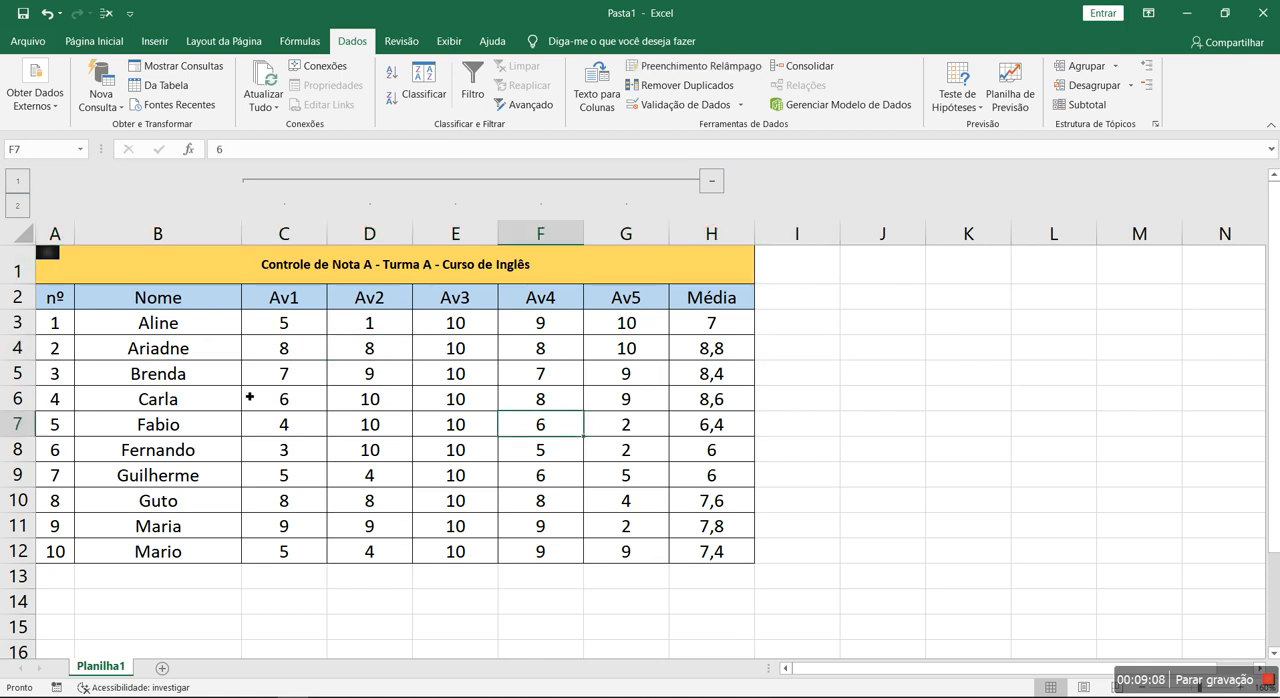
click(277, 400)
- Start a new conditional formatting rule for the averages in H3:H12 from the rules manager
drag(717, 326, 712, 550)
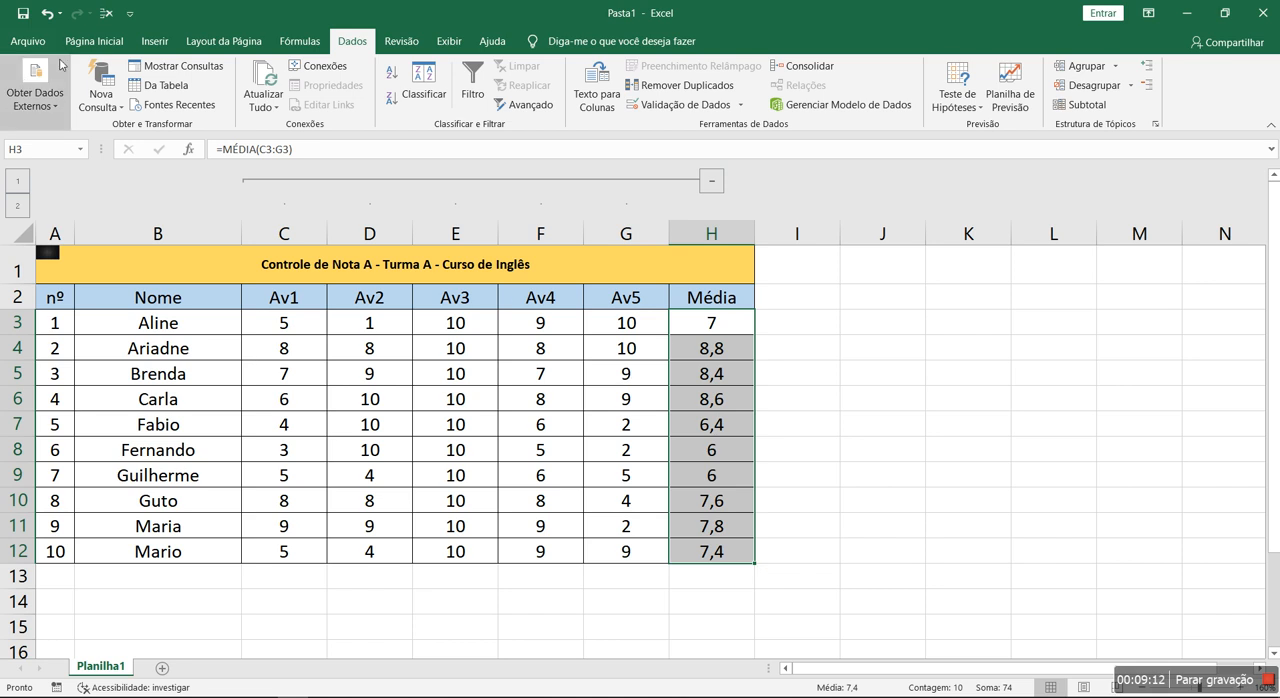
click(93, 43)
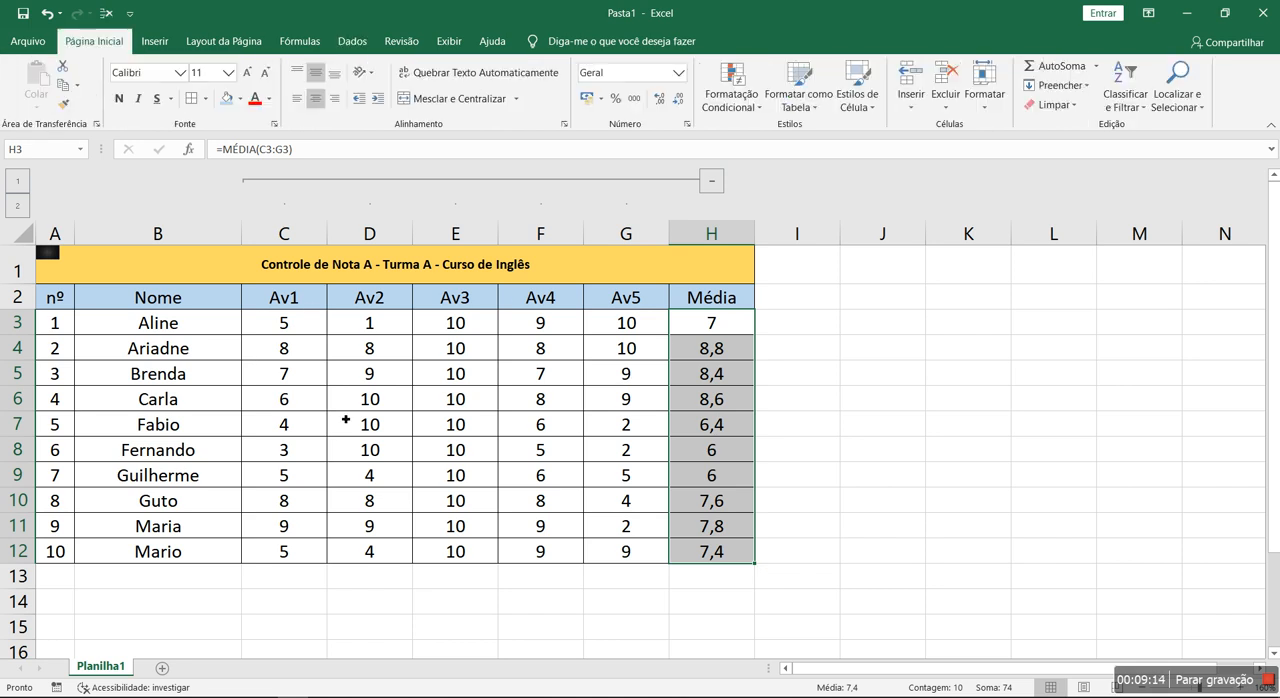
click(380, 432)
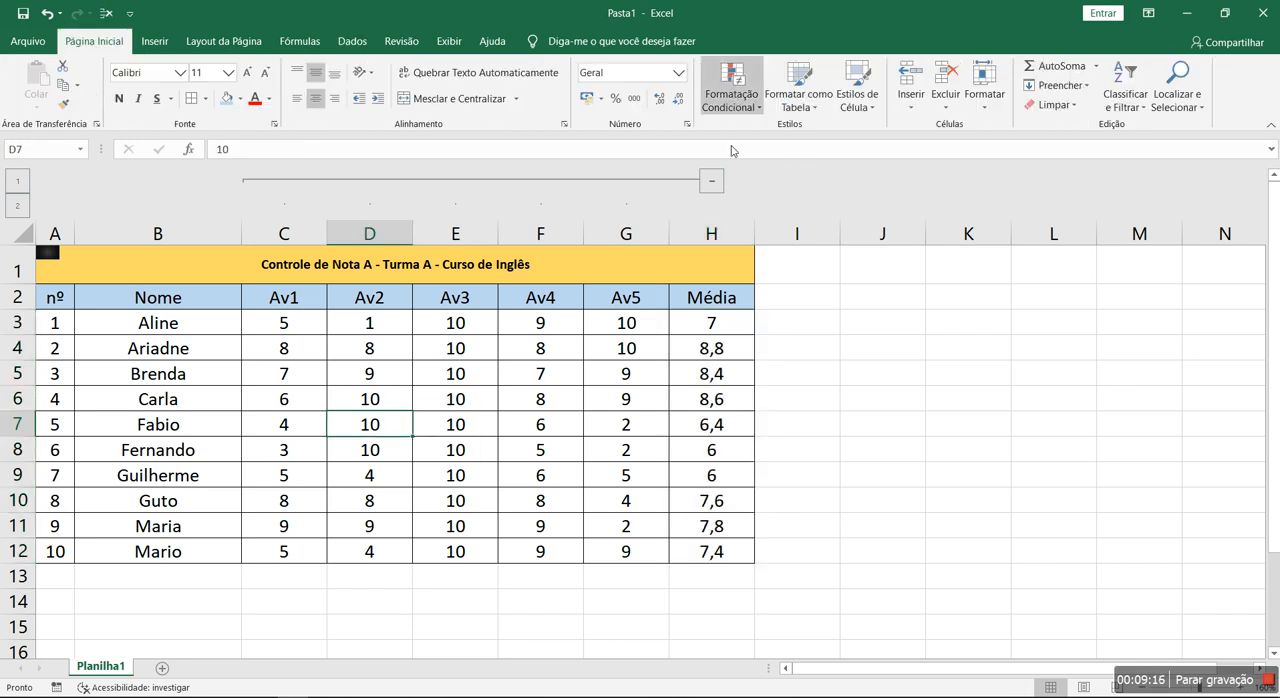
drag(723, 316, 719, 553)
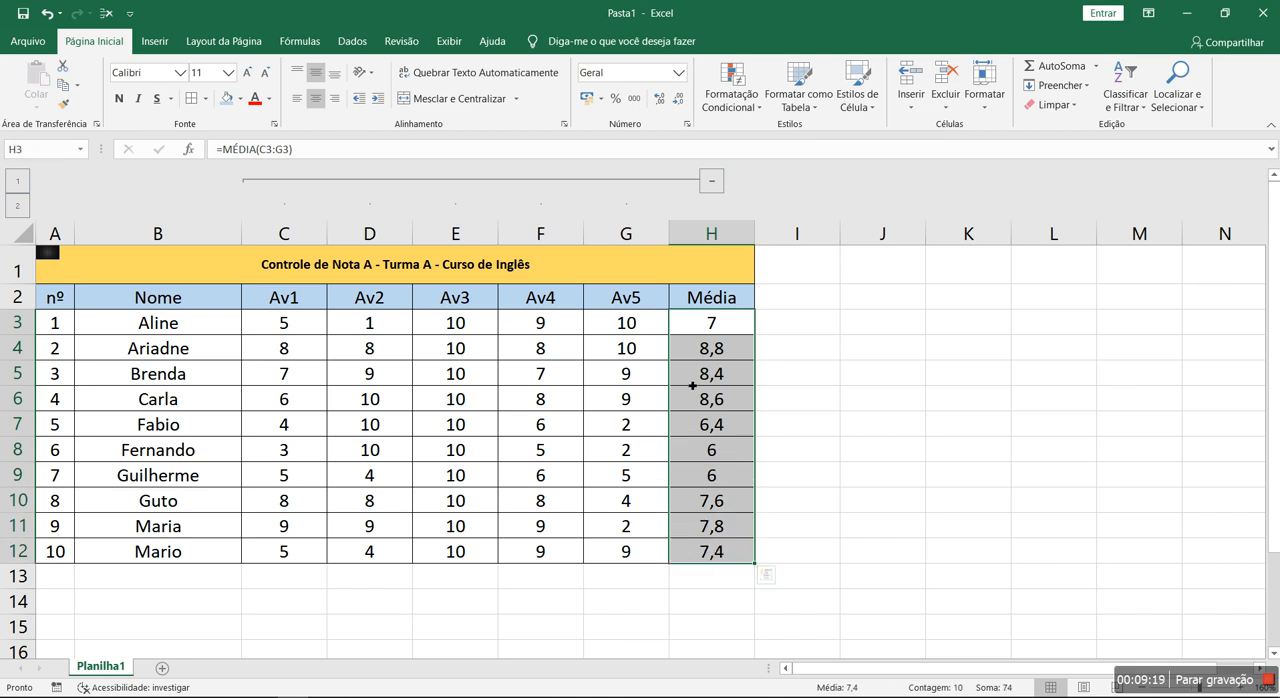
click(740, 95)
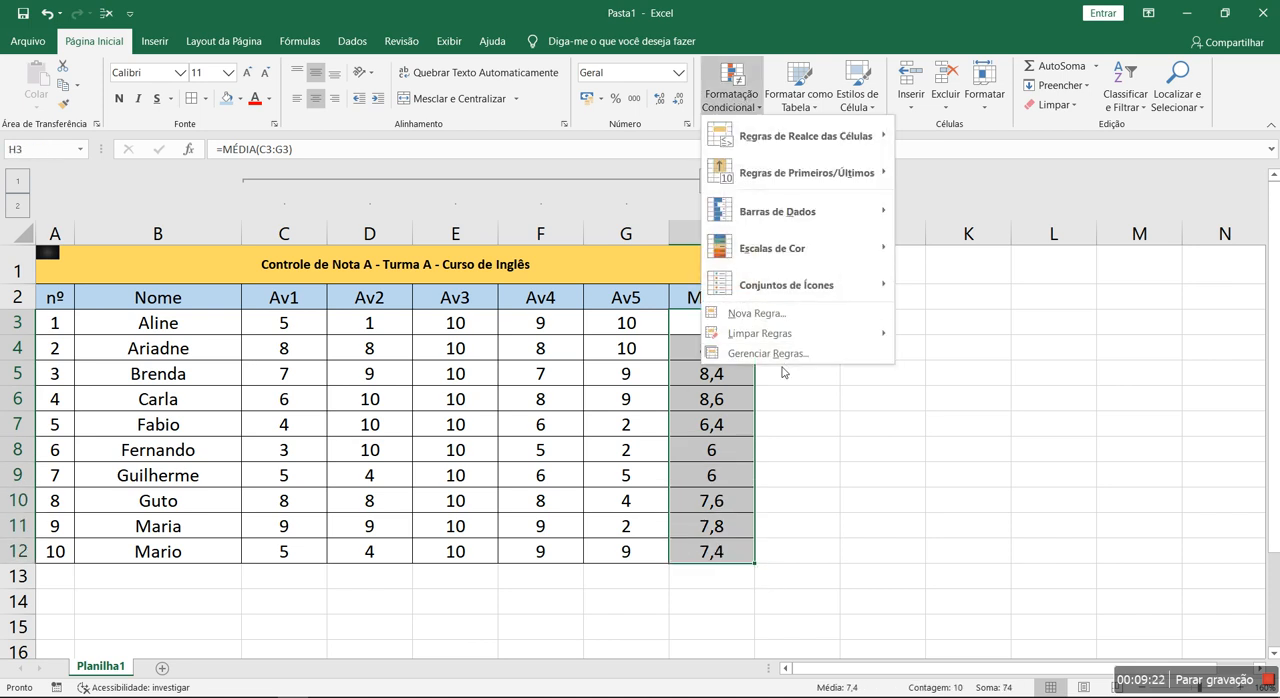
click(783, 358)
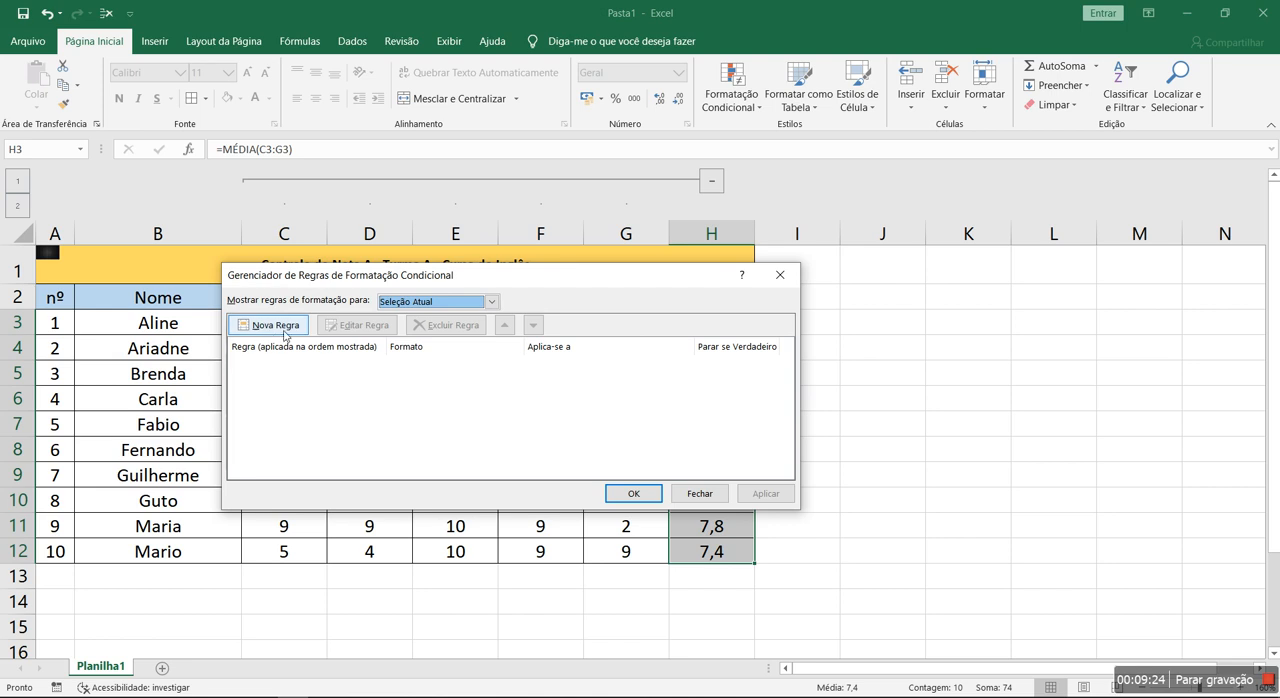
click(269, 326)
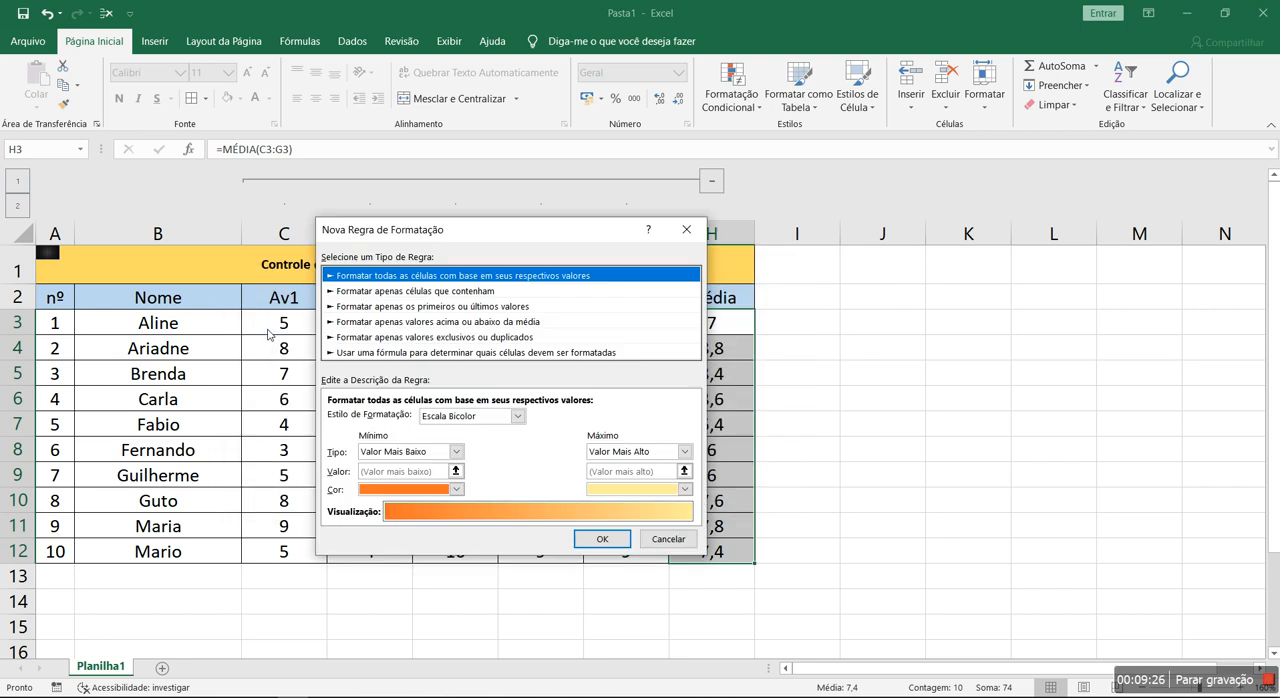
- Set the rule to format only cells whose value is greater than or equal to 7
click(412, 291)
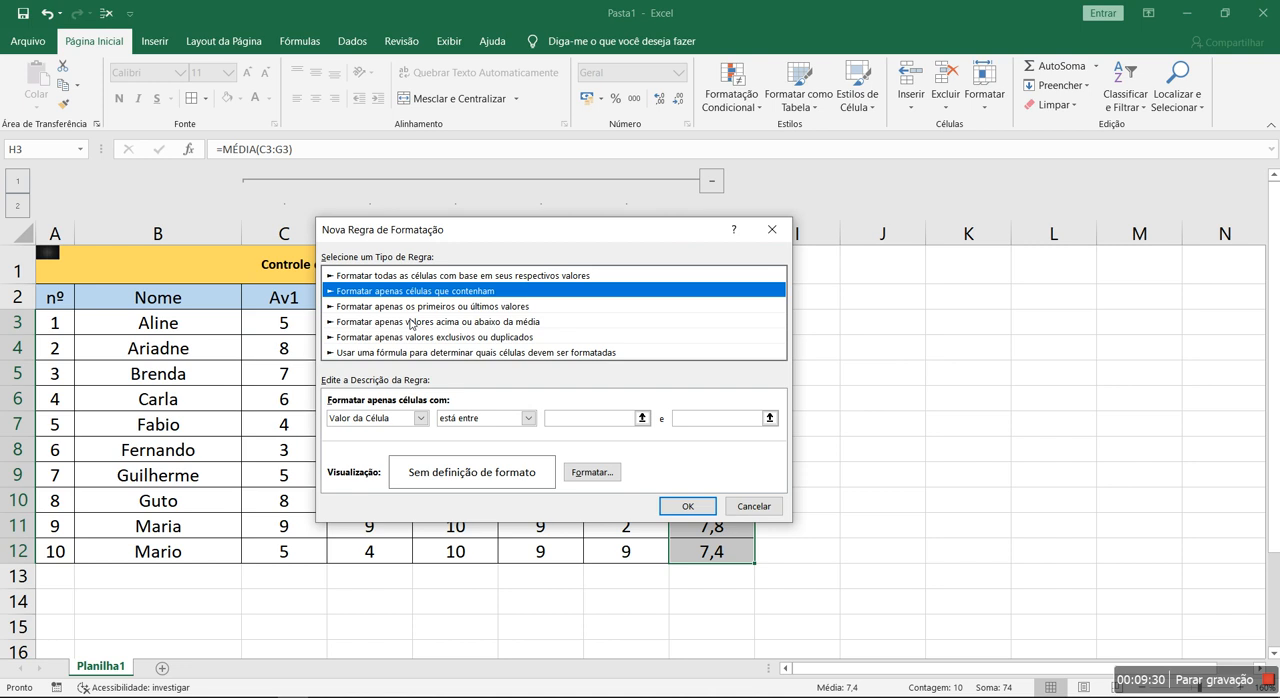
click(411, 322)
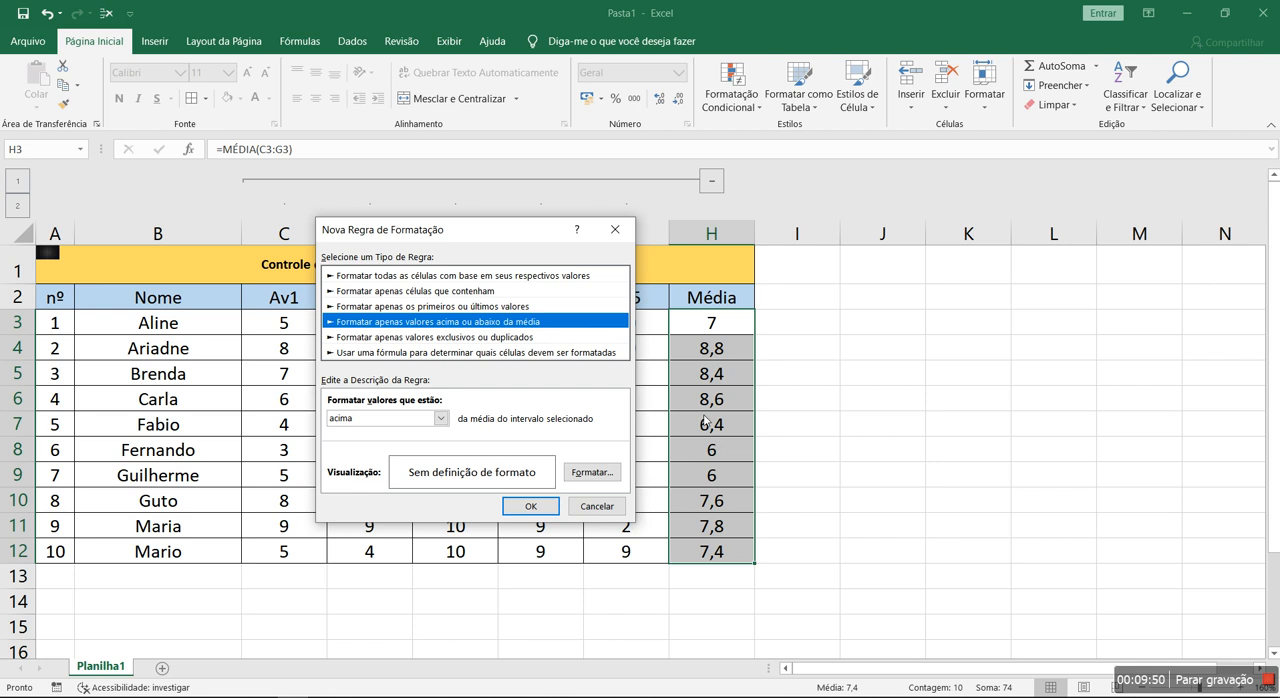
click(423, 292)
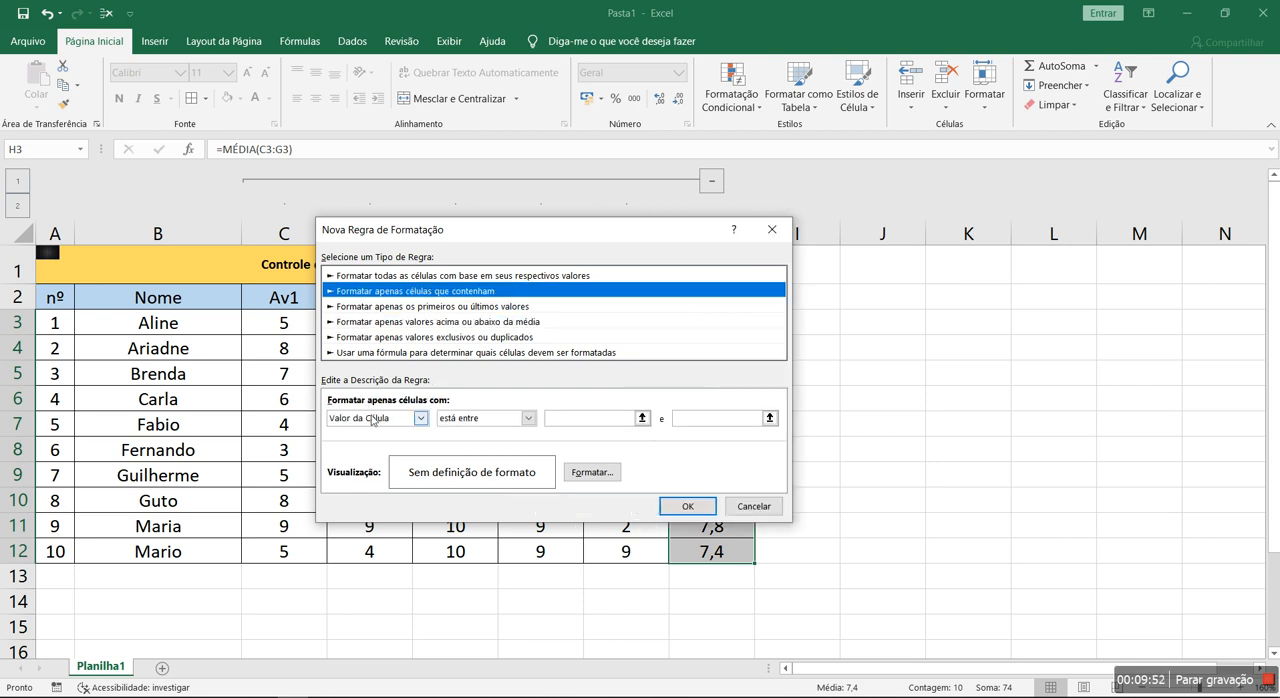
click(472, 419)
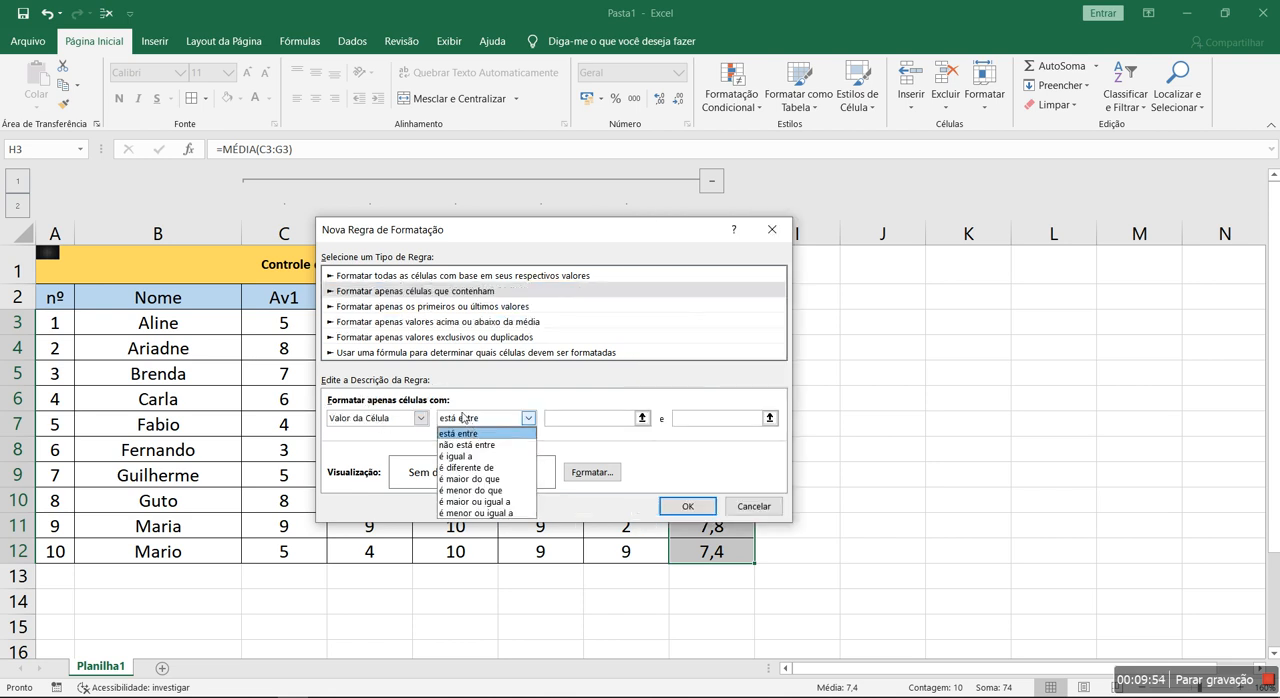
click(476, 501)
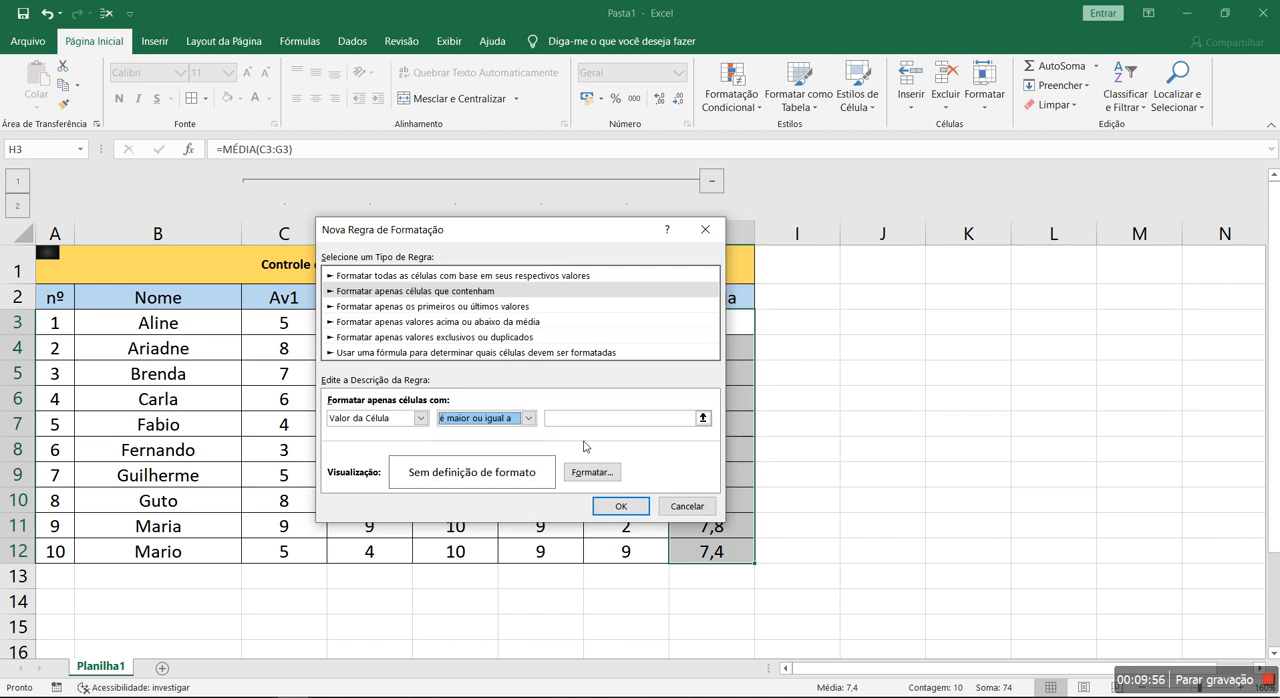
click(600, 420)
text(7)
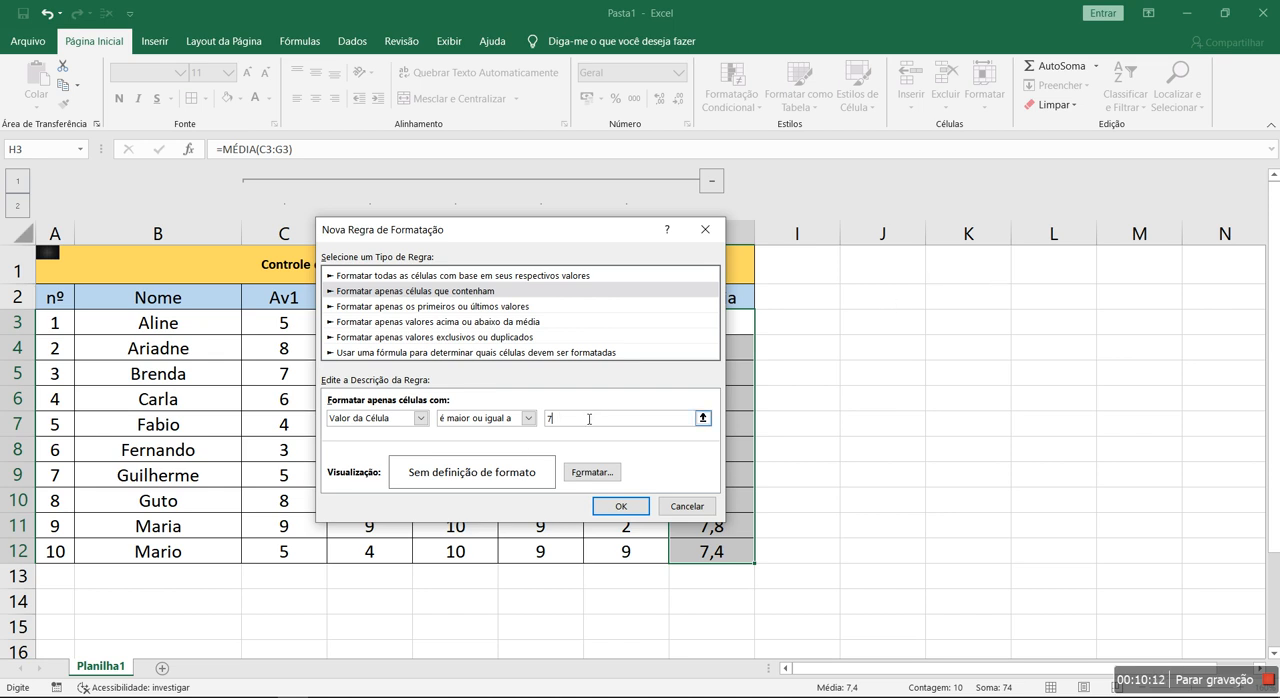
drag(535, 234, 464, 217)
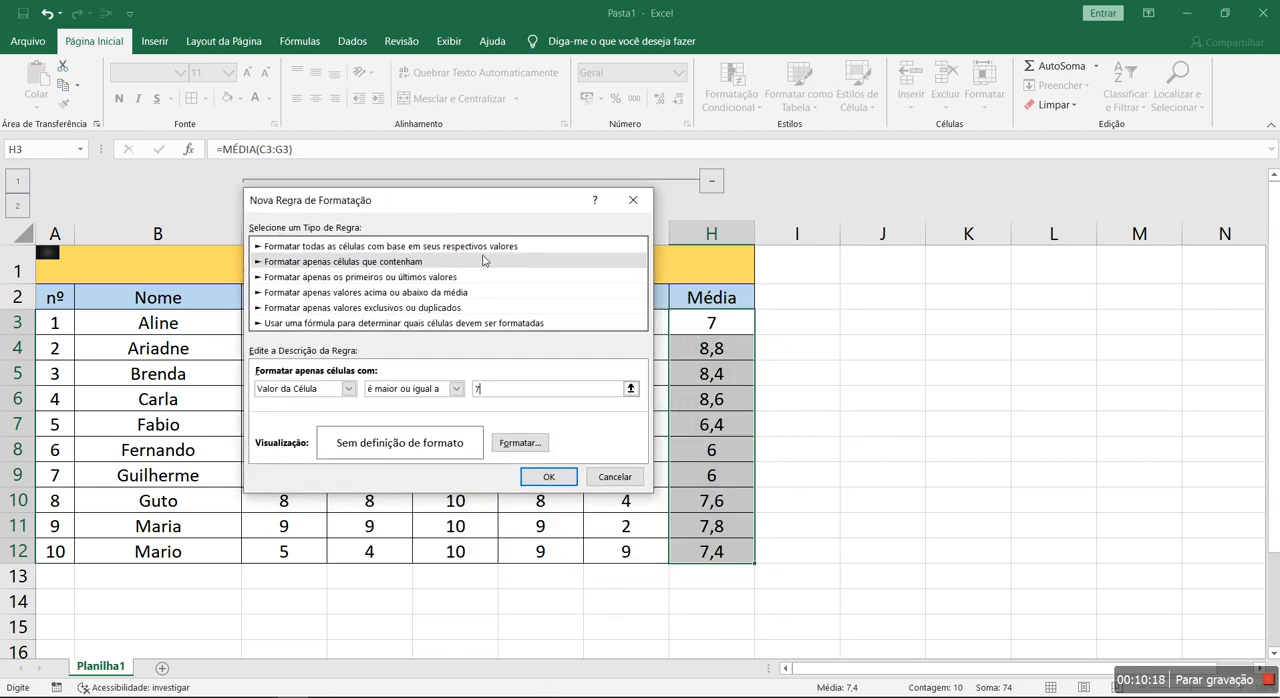
- Give the greater-than-or-equal-to-7 rule a light green background fill and add it to the rules list
click(513, 443)
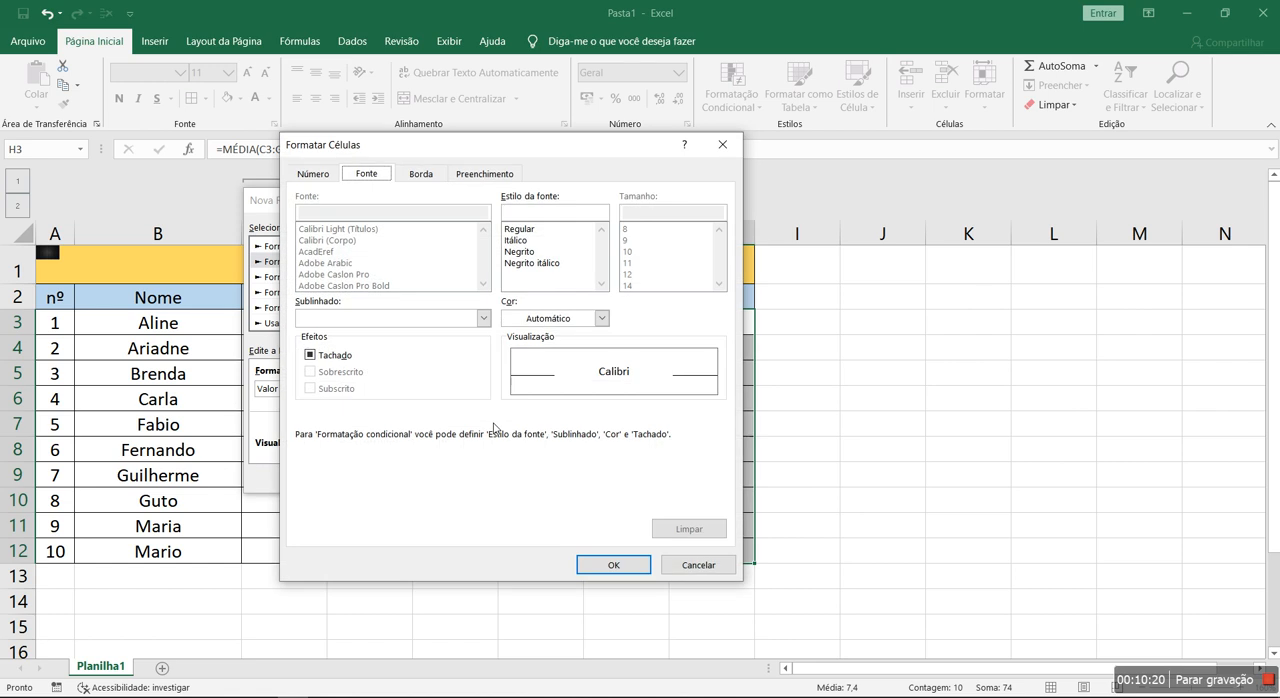
click(467, 177)
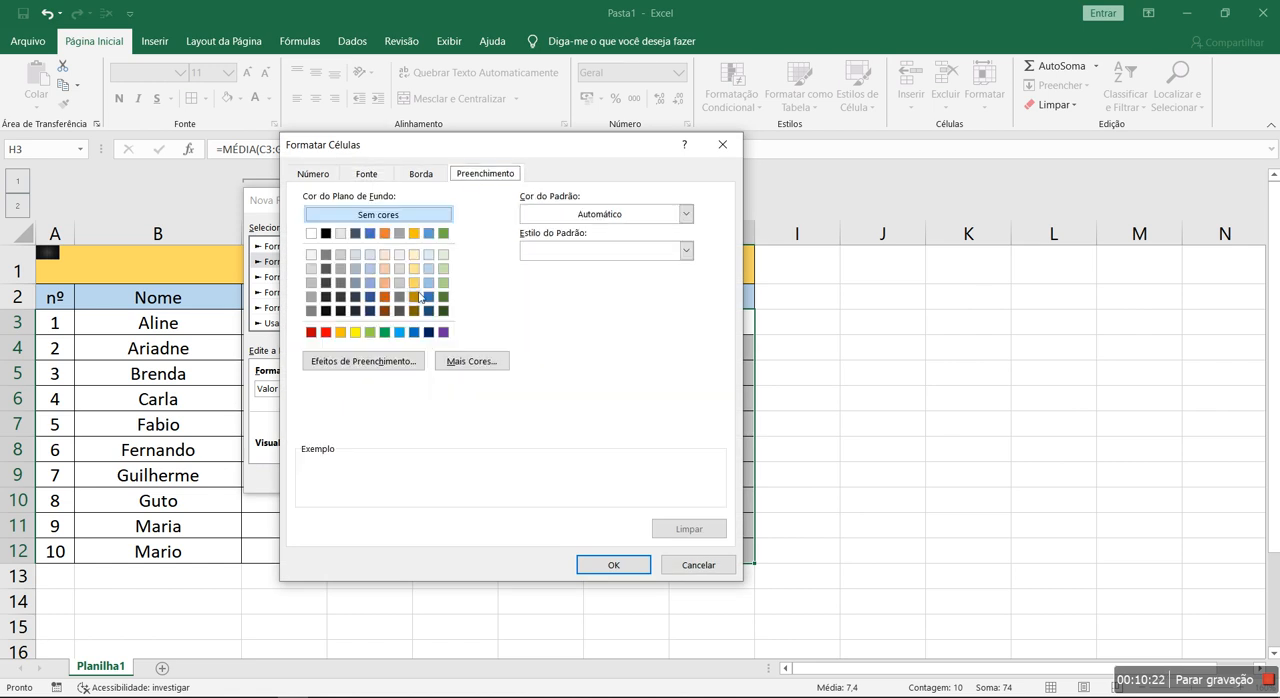
click(370, 332)
click(613, 565)
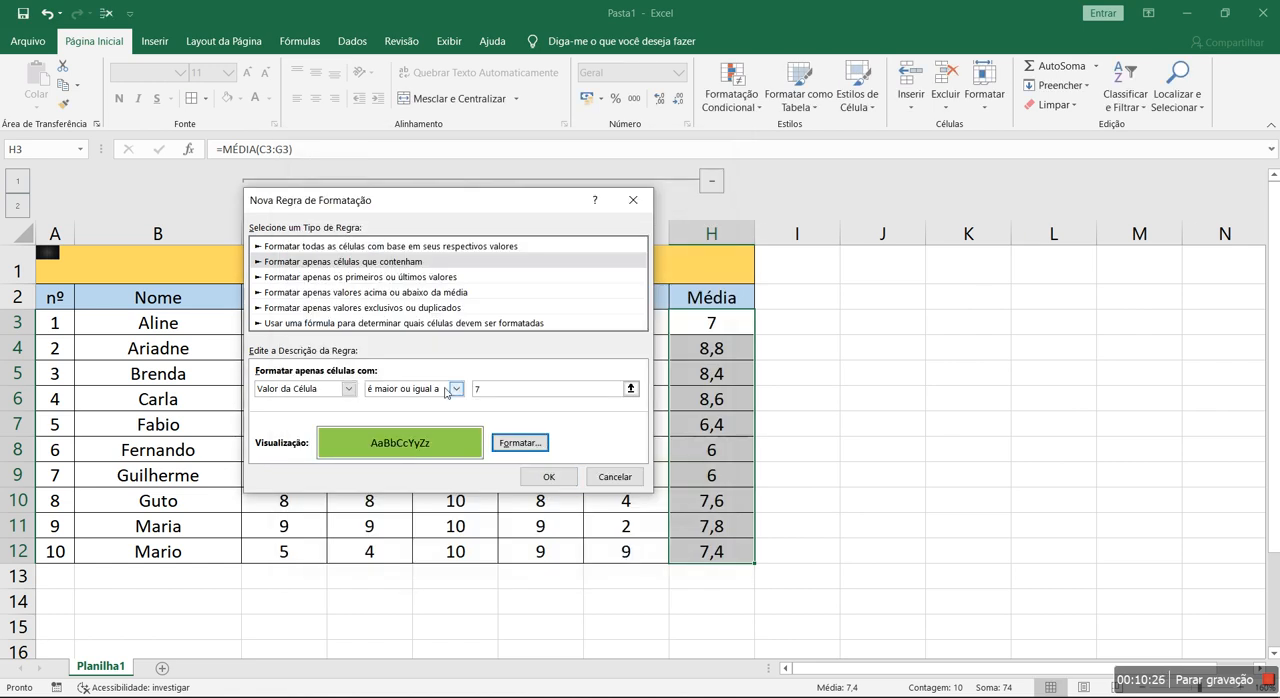
click(545, 477)
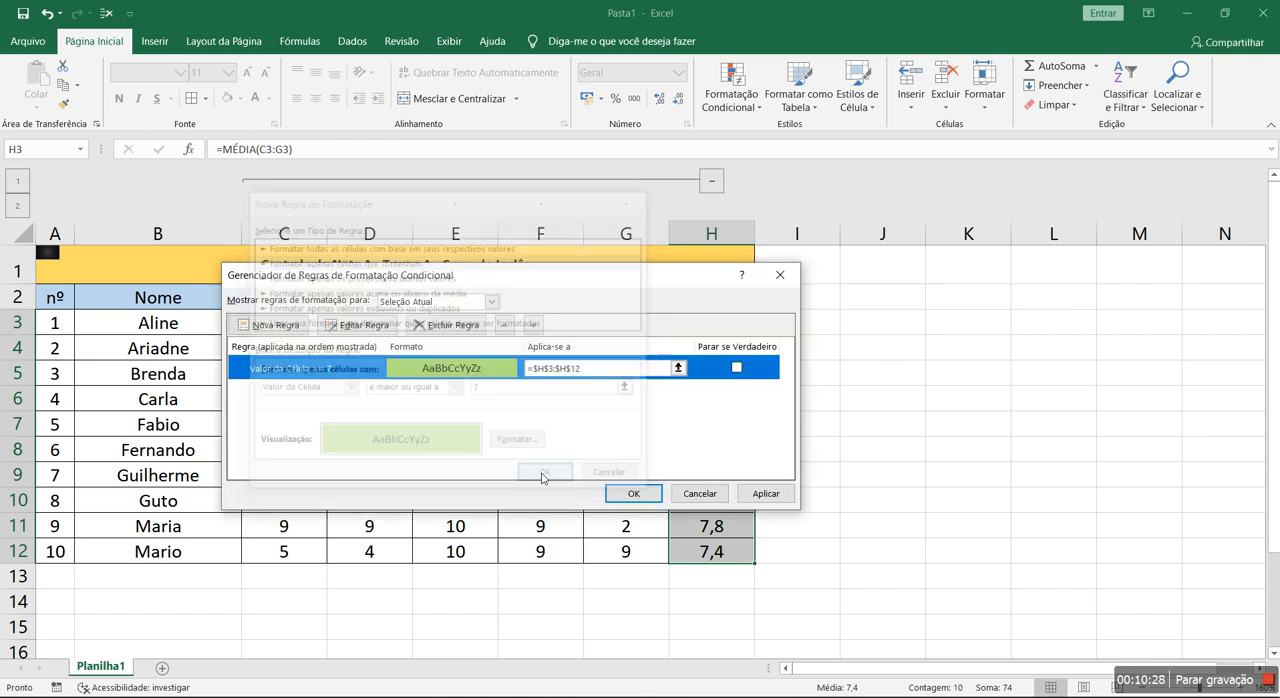
- Create a second rule for H3:H12 that formats only cells whose value is less than 7
click(270, 328)
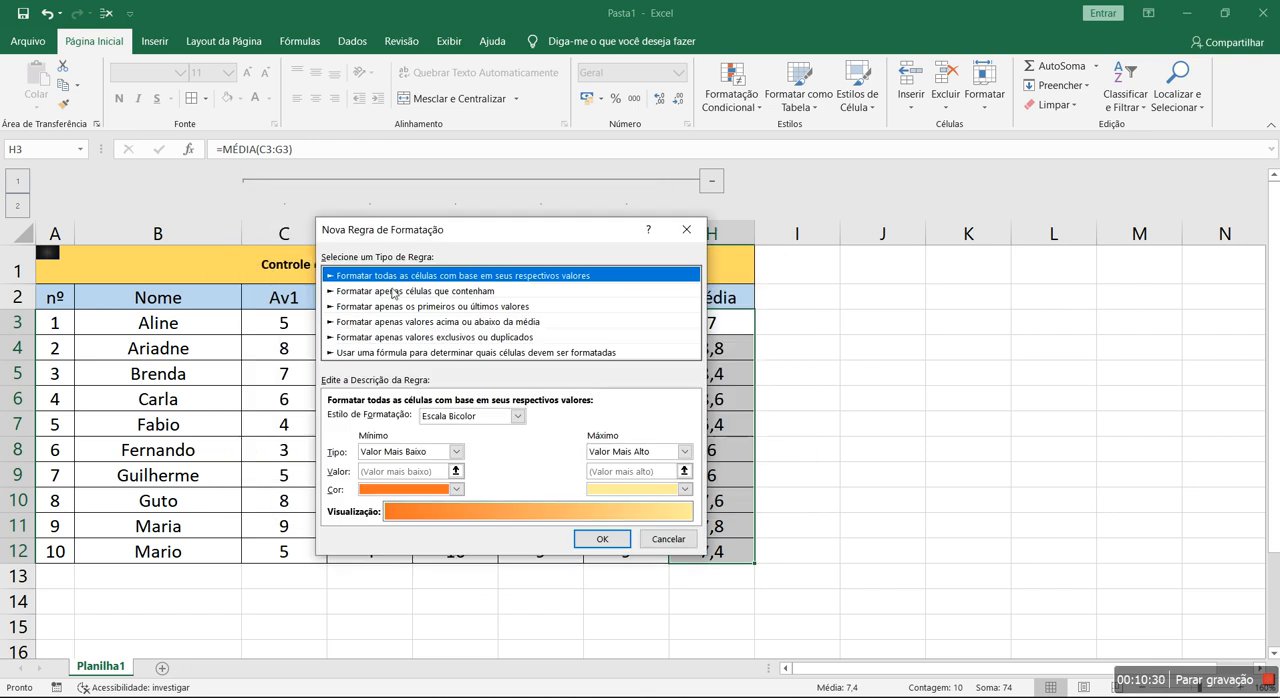
click(390, 291)
click(481, 417)
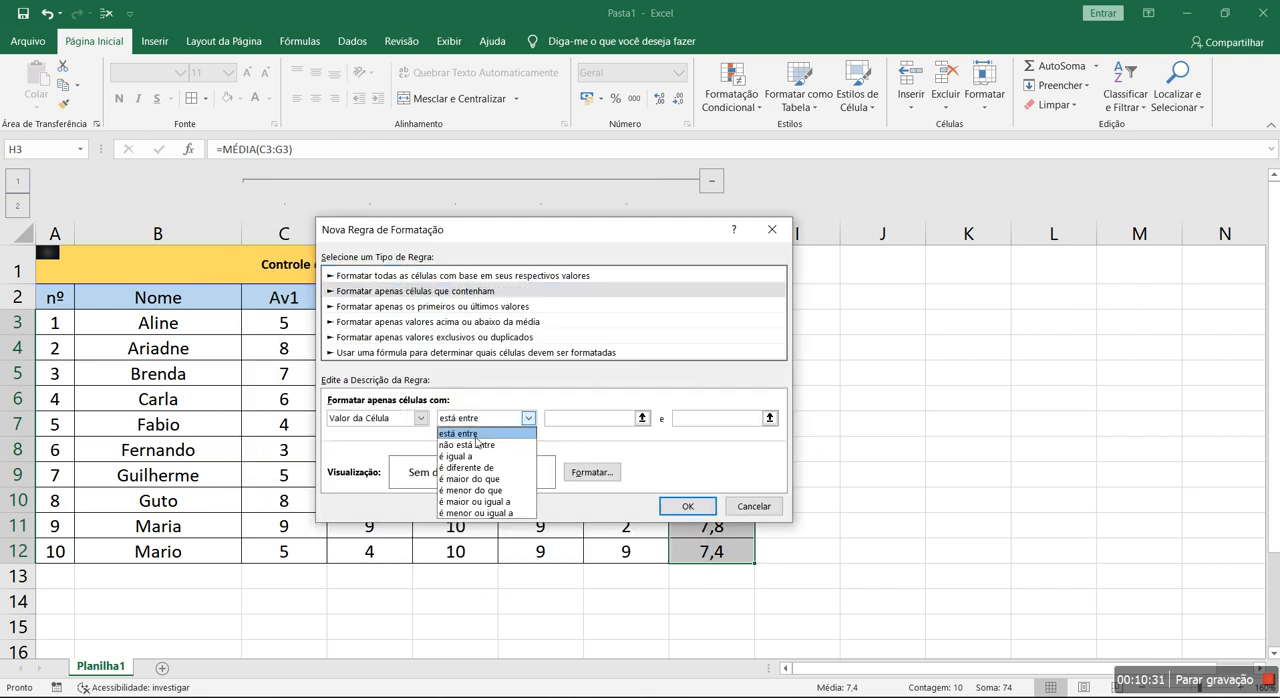
click(485, 491)
click(579, 425)
text(6)
- Give the less-than-7 rule a red background fill and apply both rules to the averages
click(592, 472)
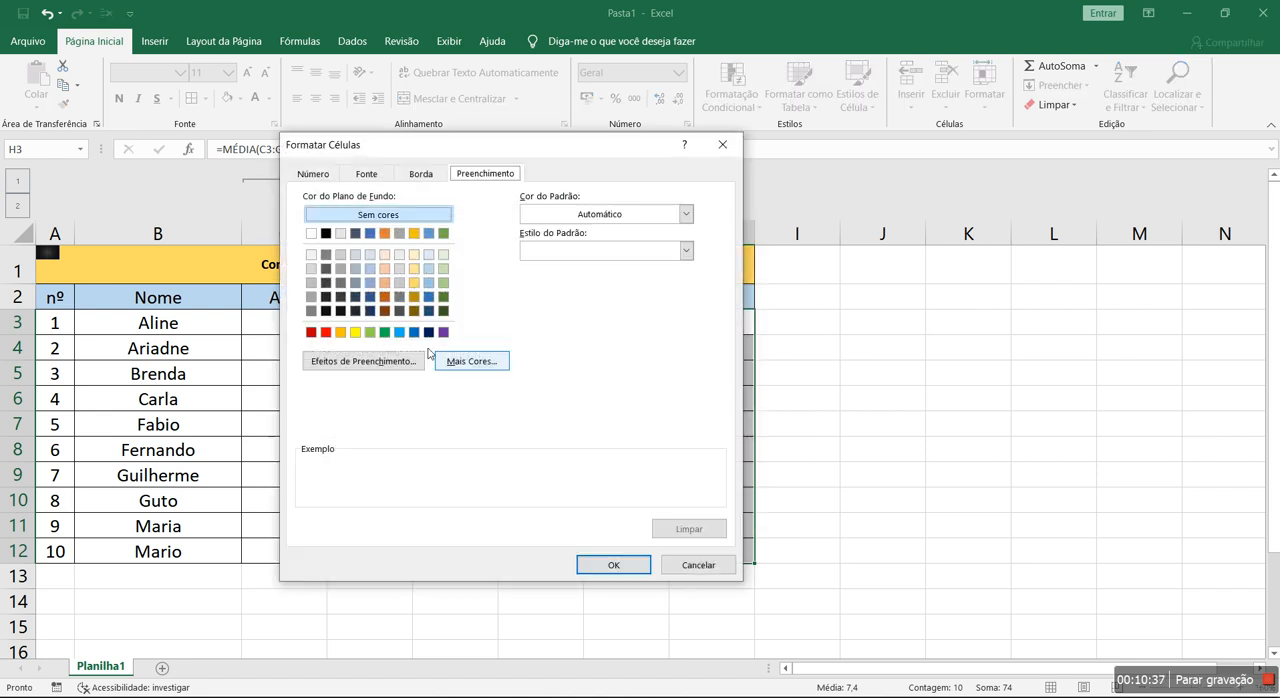
click(325, 332)
click(590, 563)
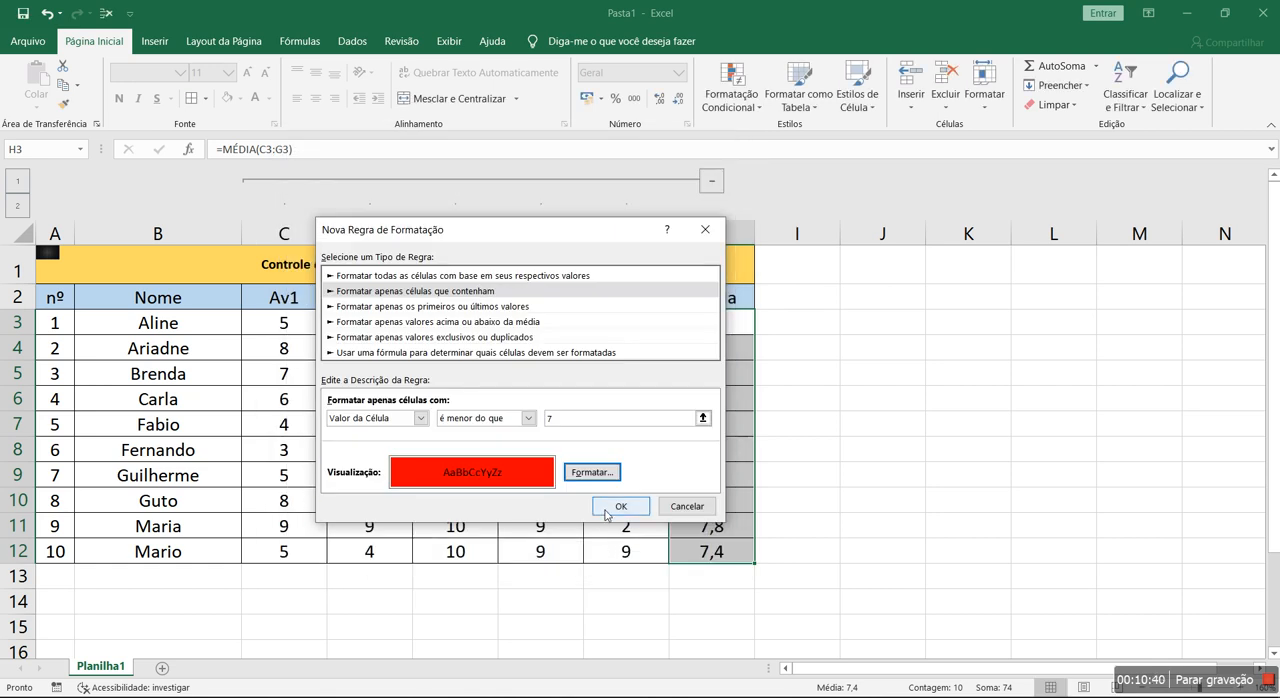
click(610, 509)
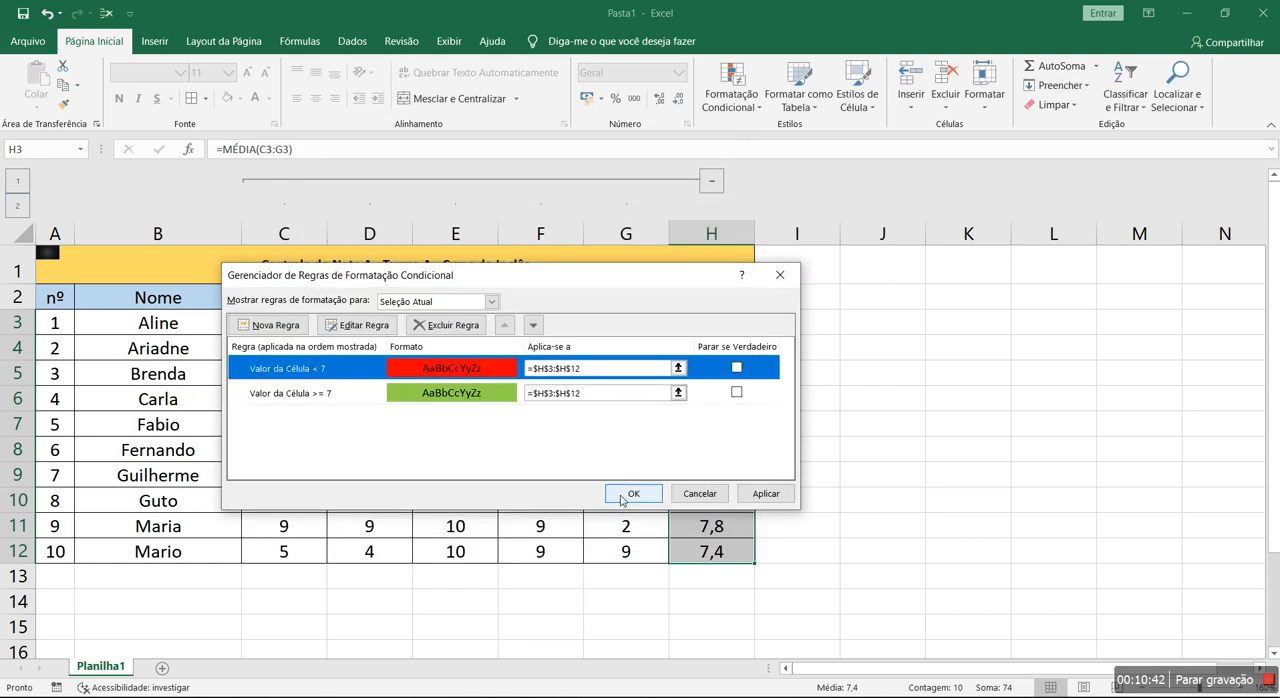
click(621, 495)
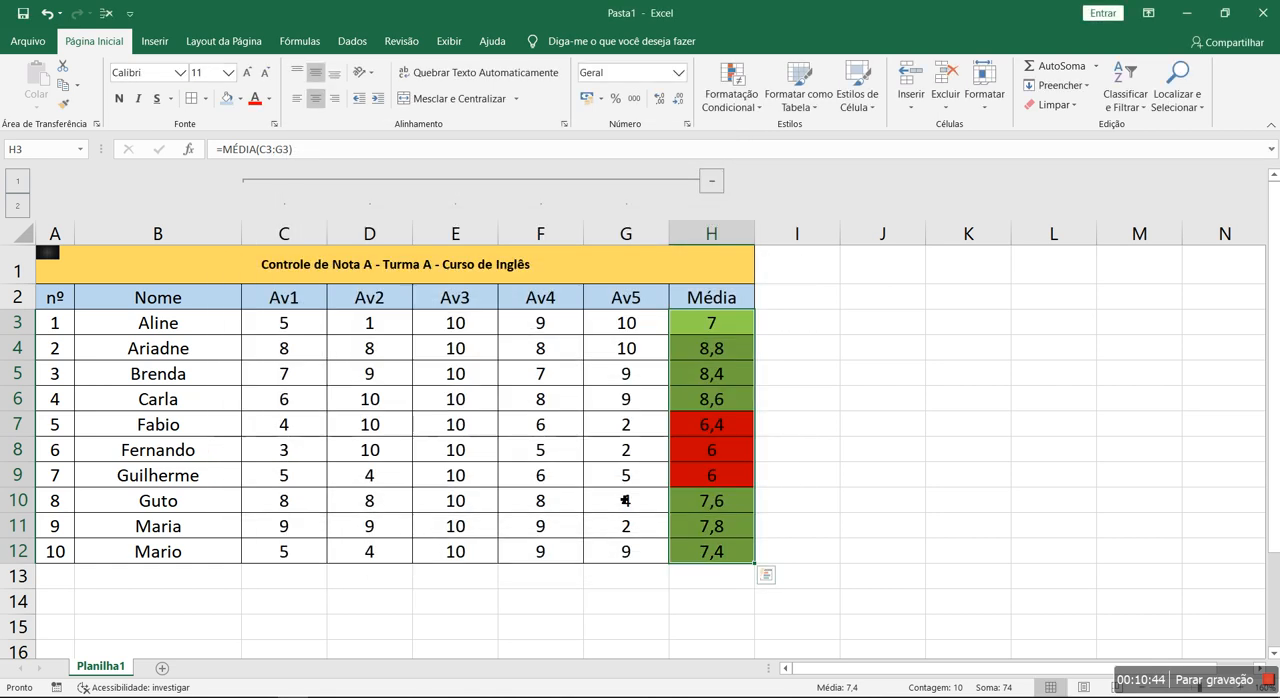
click(806, 509)
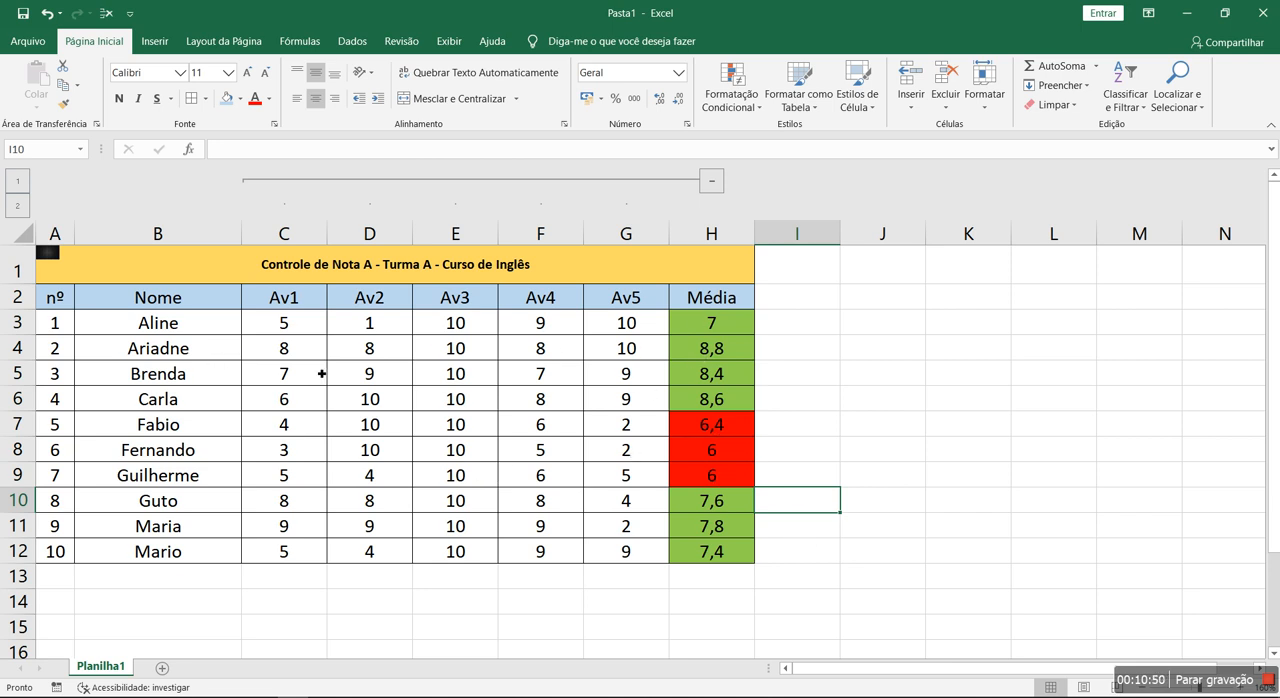
- Test the conditional formatting by setting the Av3 grade in E5 to 0, and undo that change
click(435, 380)
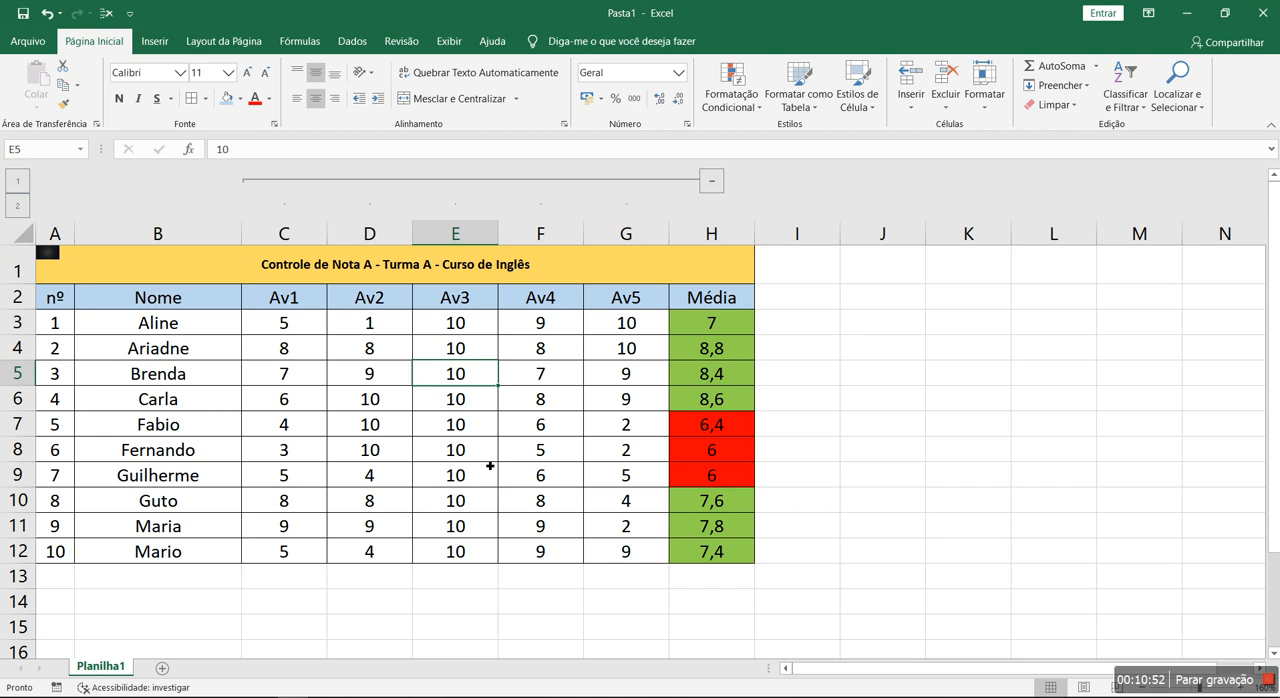
text(0)
key(Return)
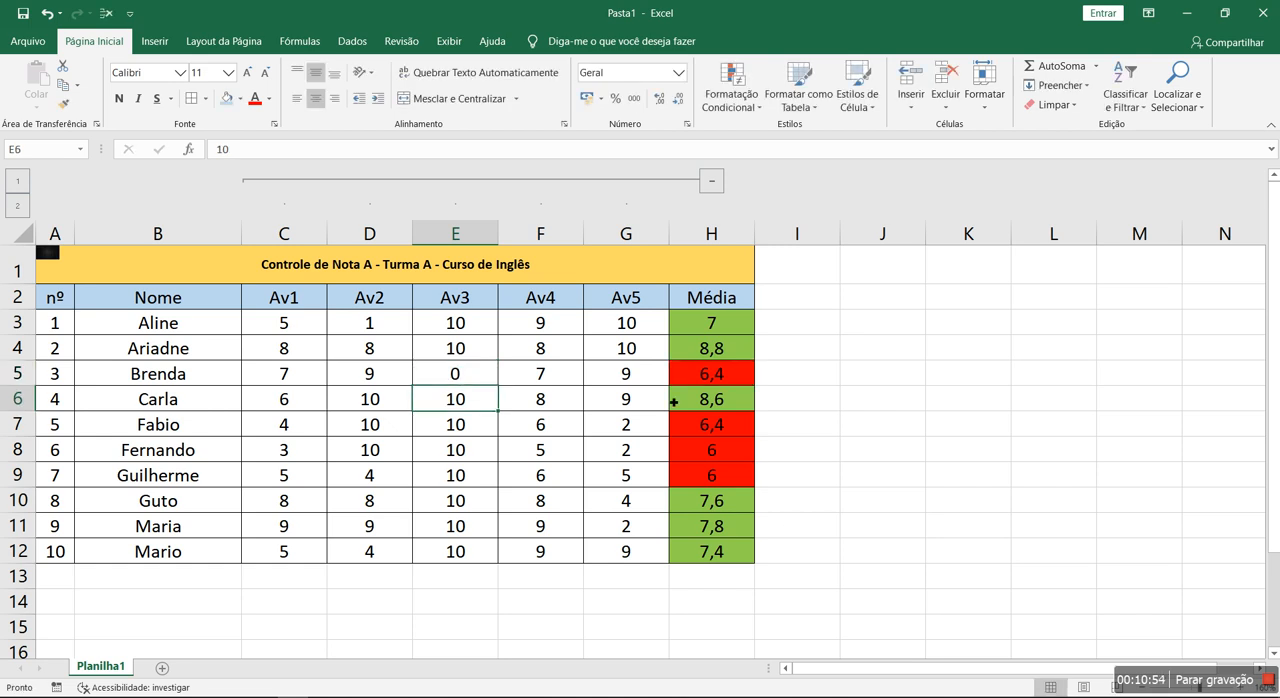
key(ctrl+z)
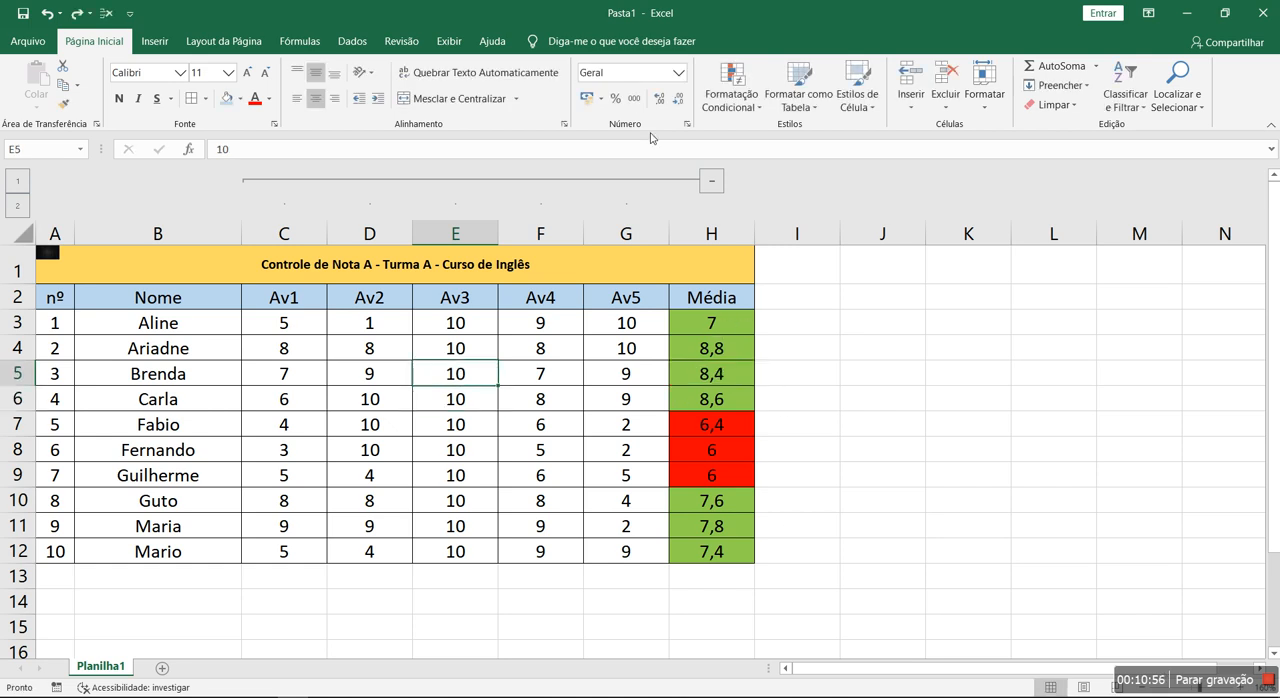
- Review the colored averages in H3:H12 and collapse and expand the grouped assessment columns, ending with the full table
drag(723, 331, 737, 563)
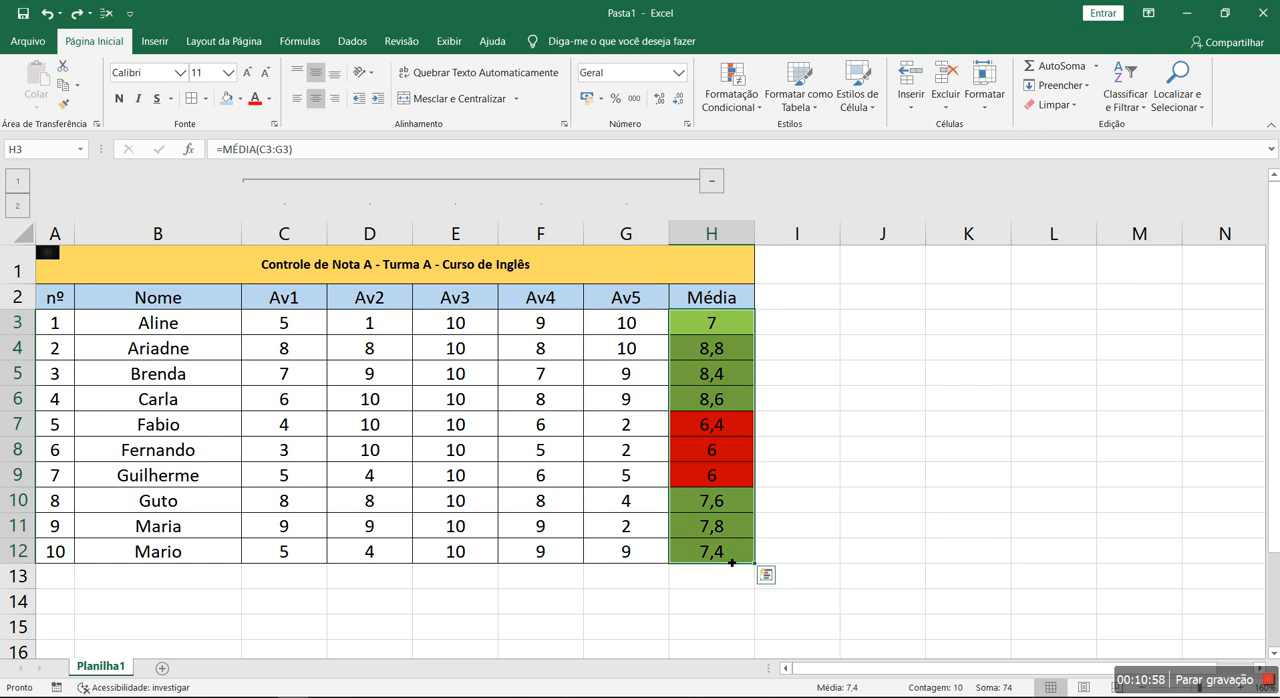
click(849, 443)
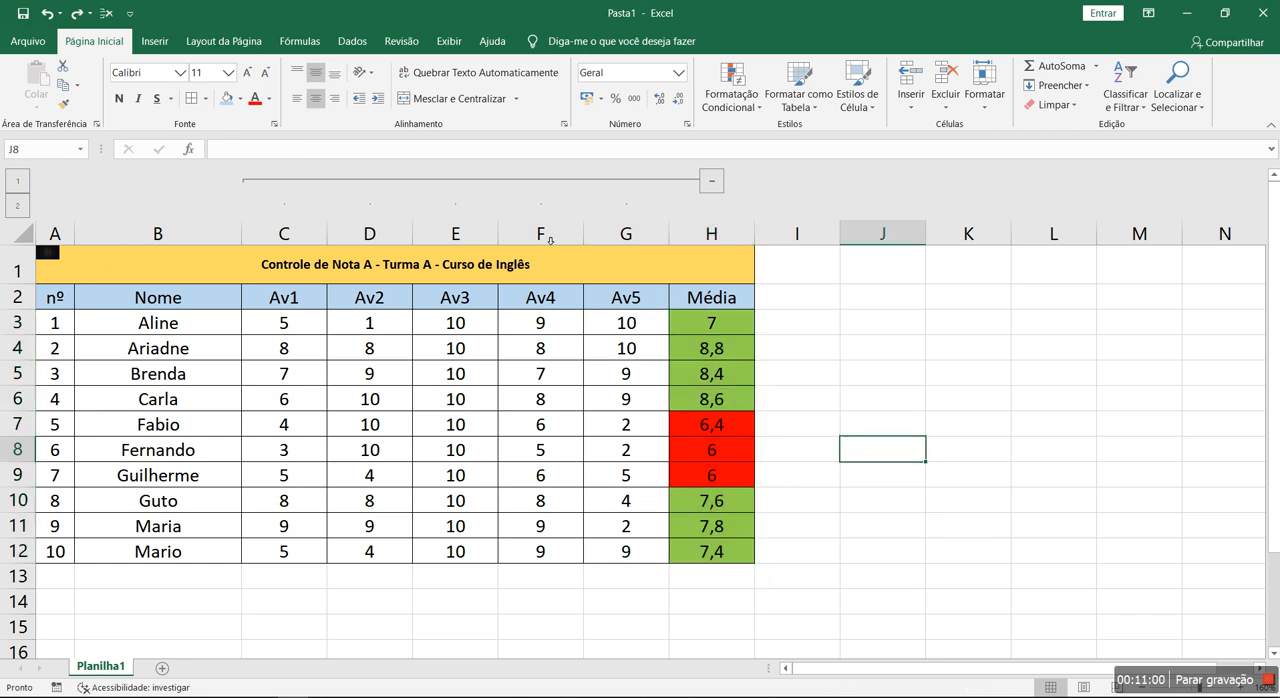
click(712, 181)
click(286, 184)
click(266, 263)
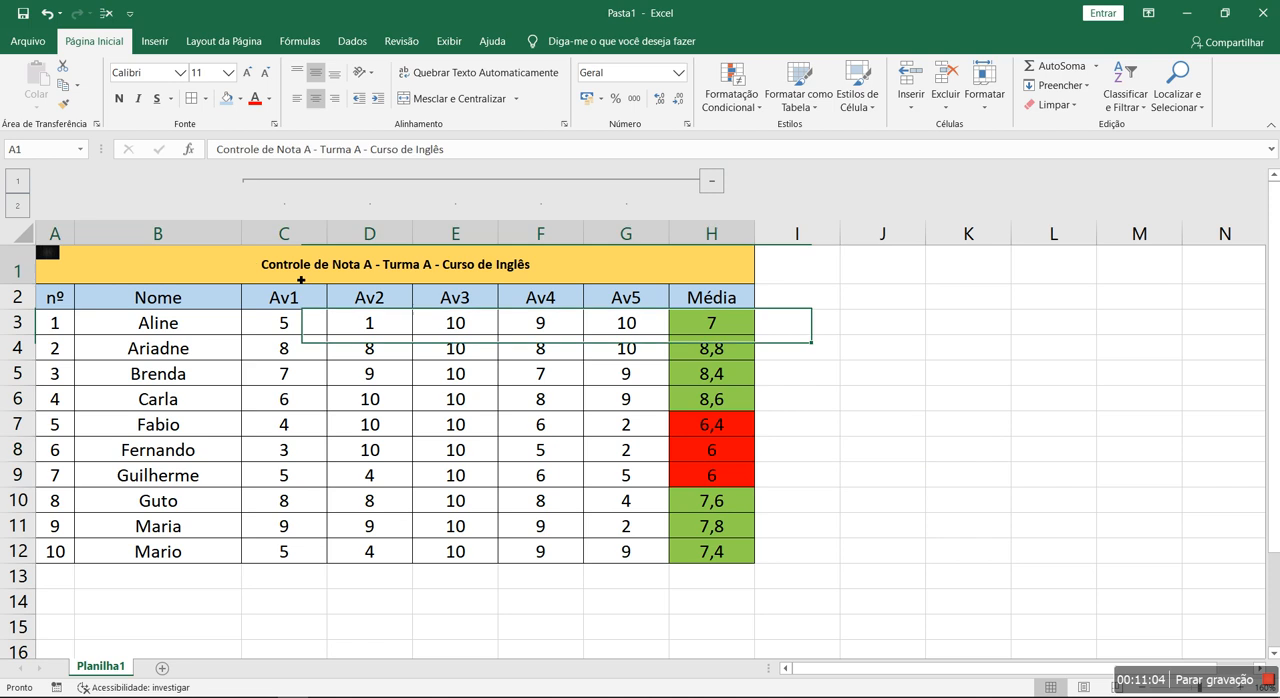
click(714, 182)
click(291, 185)
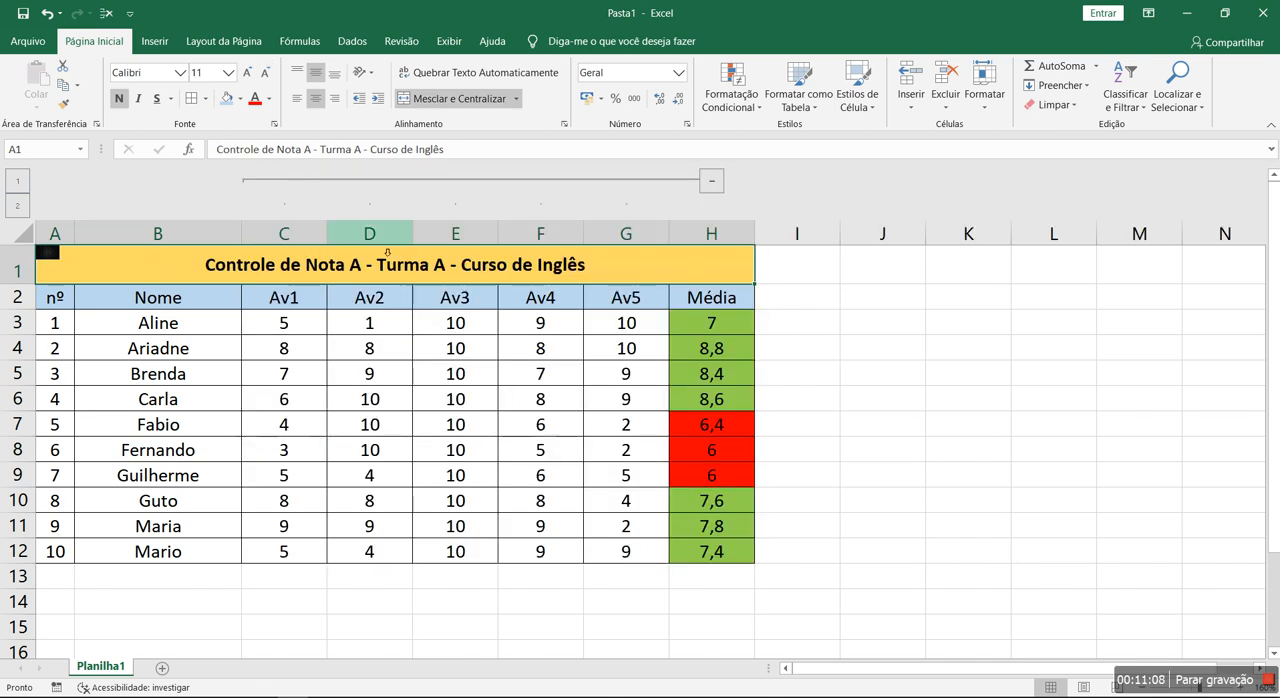
- Reduce the font size of the class title in row 1 to 8
click(265, 73)
click(265, 73)
click(265, 73)
click(573, 407)
- Examine the finished grade table, checking the assessment grades, the colored averages in column H and the student names
drag(263, 330, 683, 549)
click(804, 499)
drag(191, 262, 572, 553)
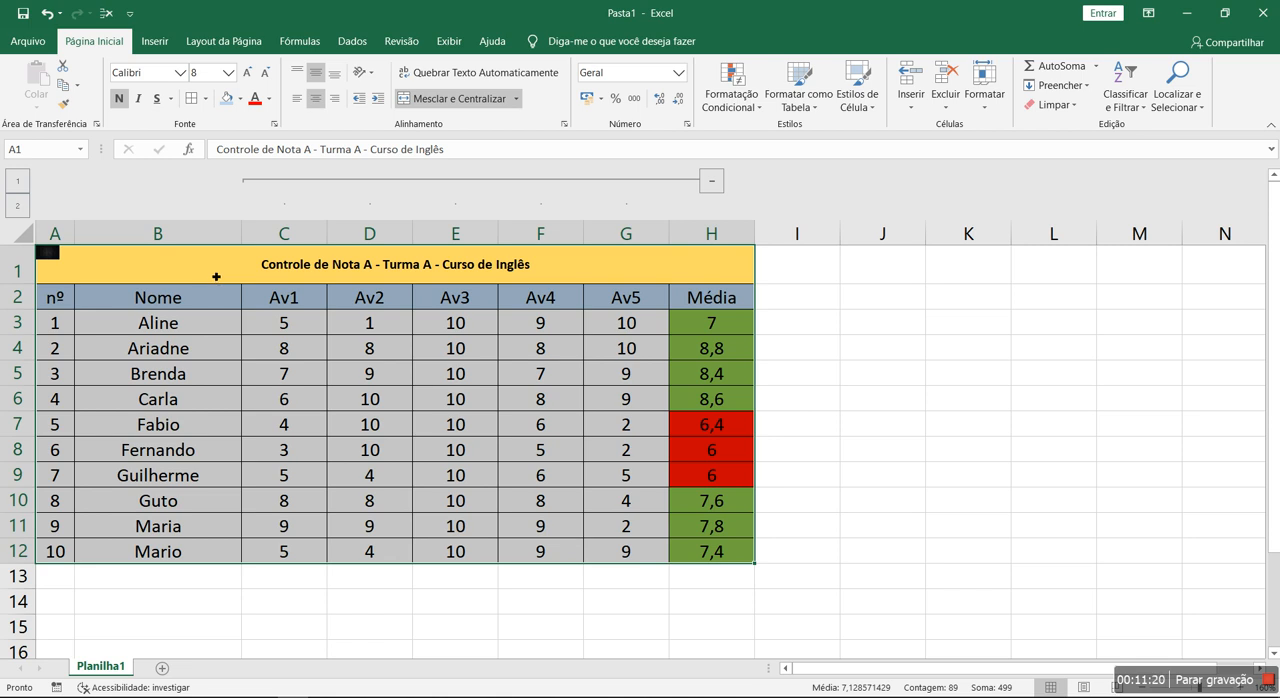
click(714, 347)
click(715, 373)
click(718, 420)
click(718, 447)
click(716, 474)
click(704, 525)
drag(700, 323, 711, 590)
drag(296, 279, 331, 555)
click(652, 401)
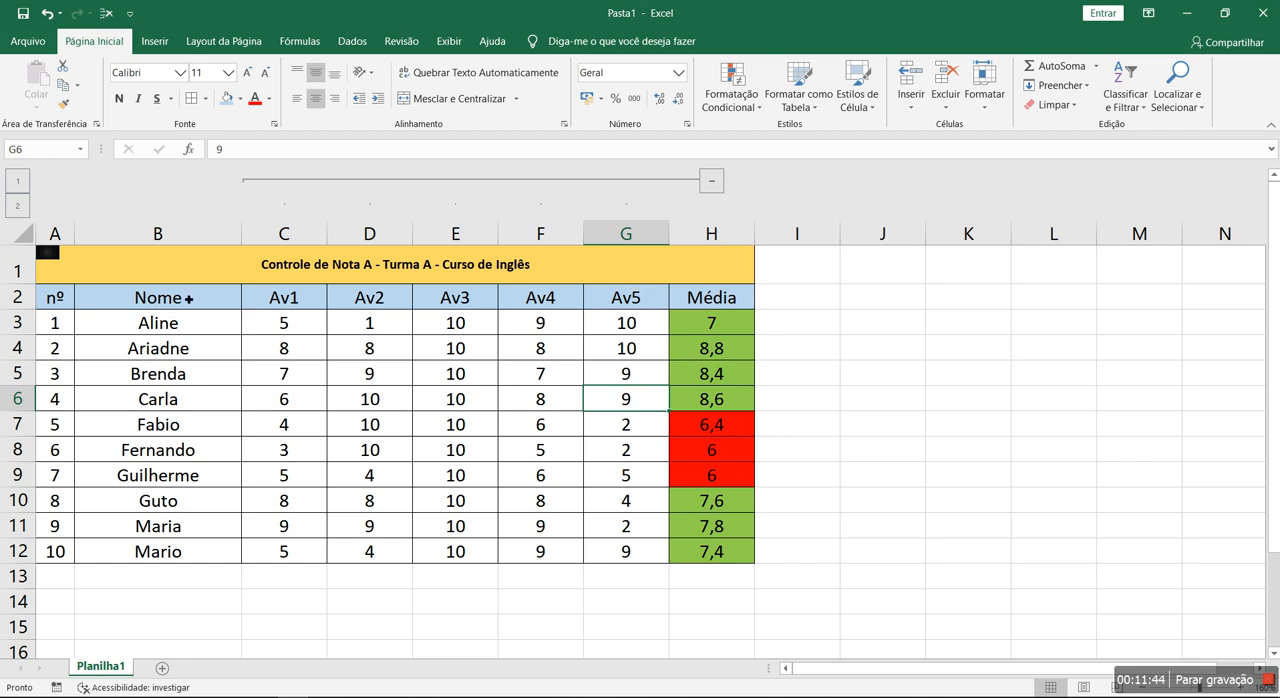
click(170, 320)
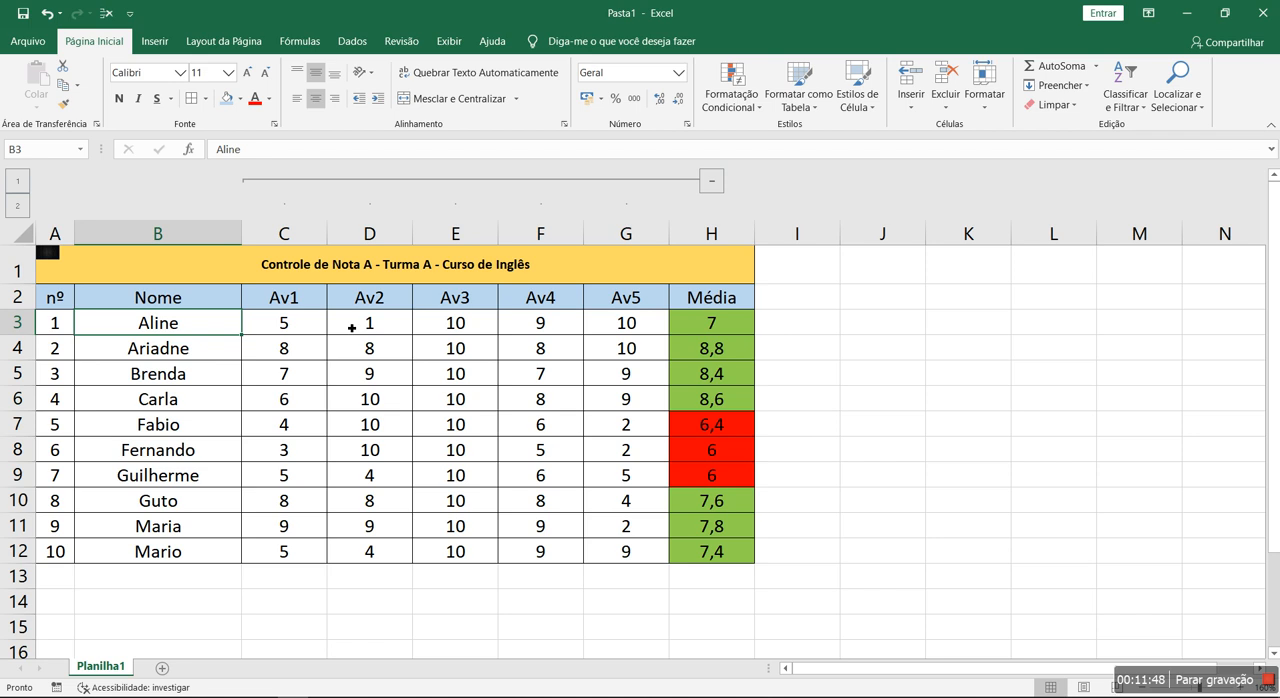
- Enter the date 01/05 in cell I2, beside the Média heading
click(800, 297)
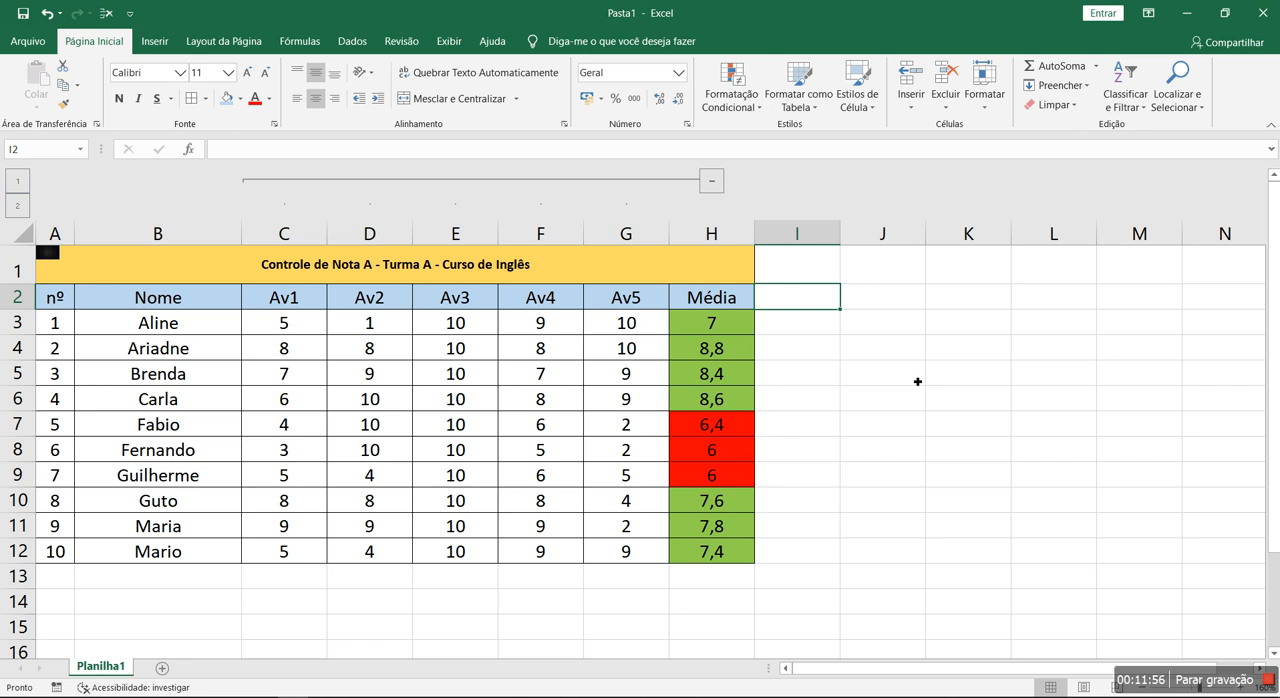
click(807, 317)
click(811, 297)
text(01)
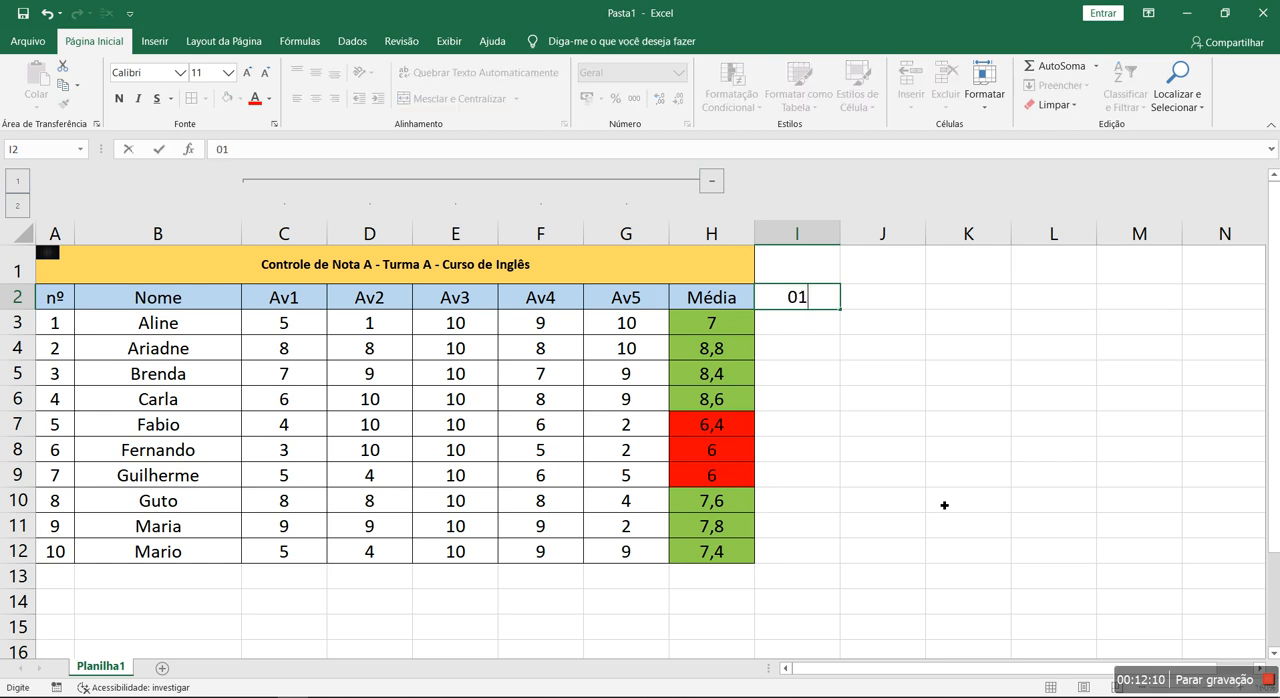
text(/05)
key(Return)
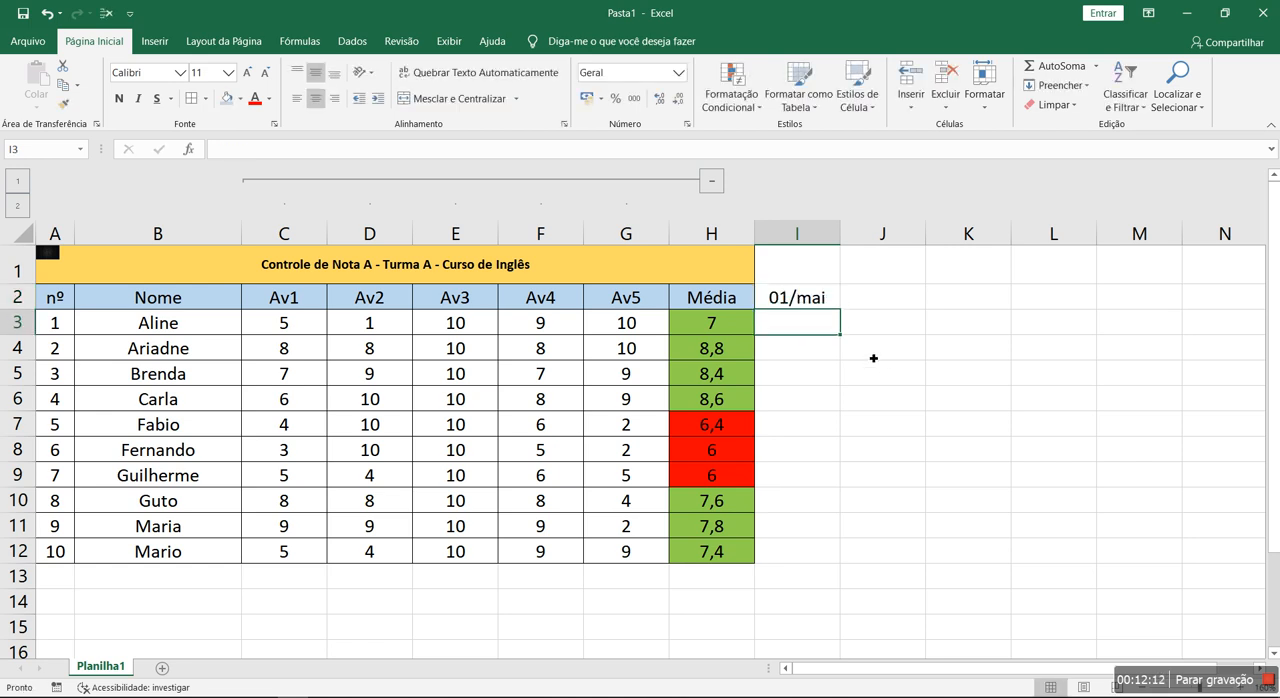
- Replace the date in I2 with 02/05 and fill the daily series across to O2, ending at 08/mai
click(800, 297)
text(02/05)
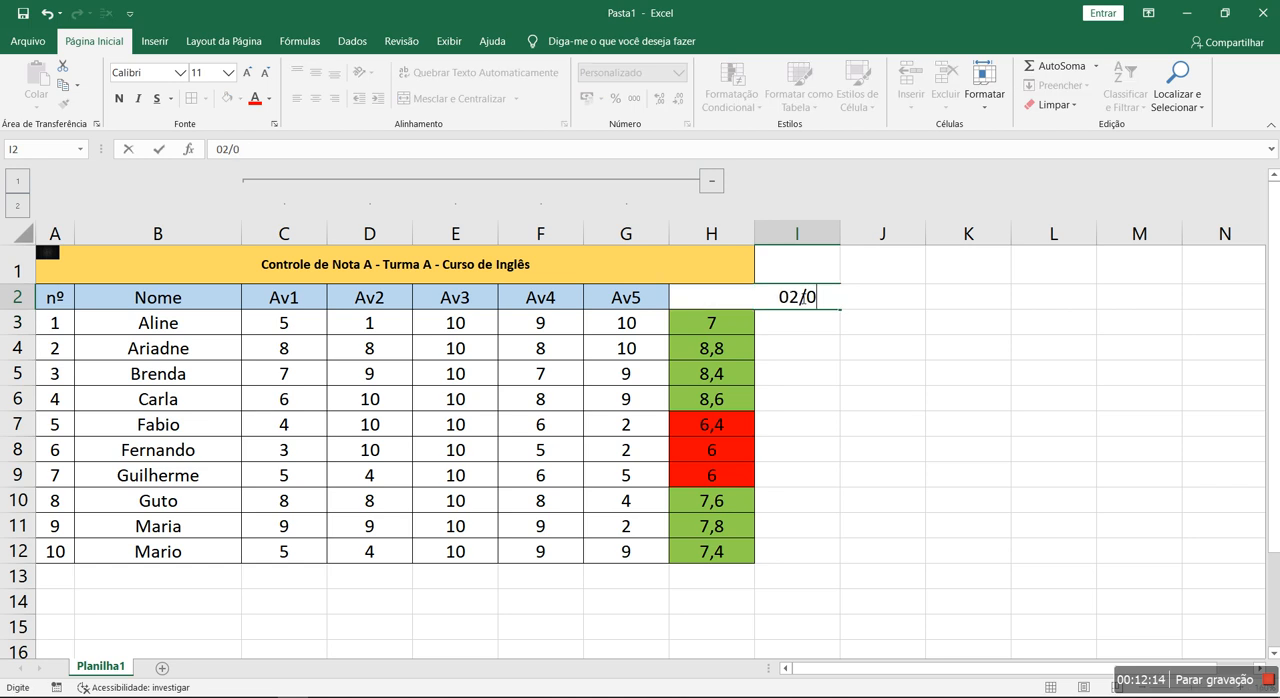
key(Return)
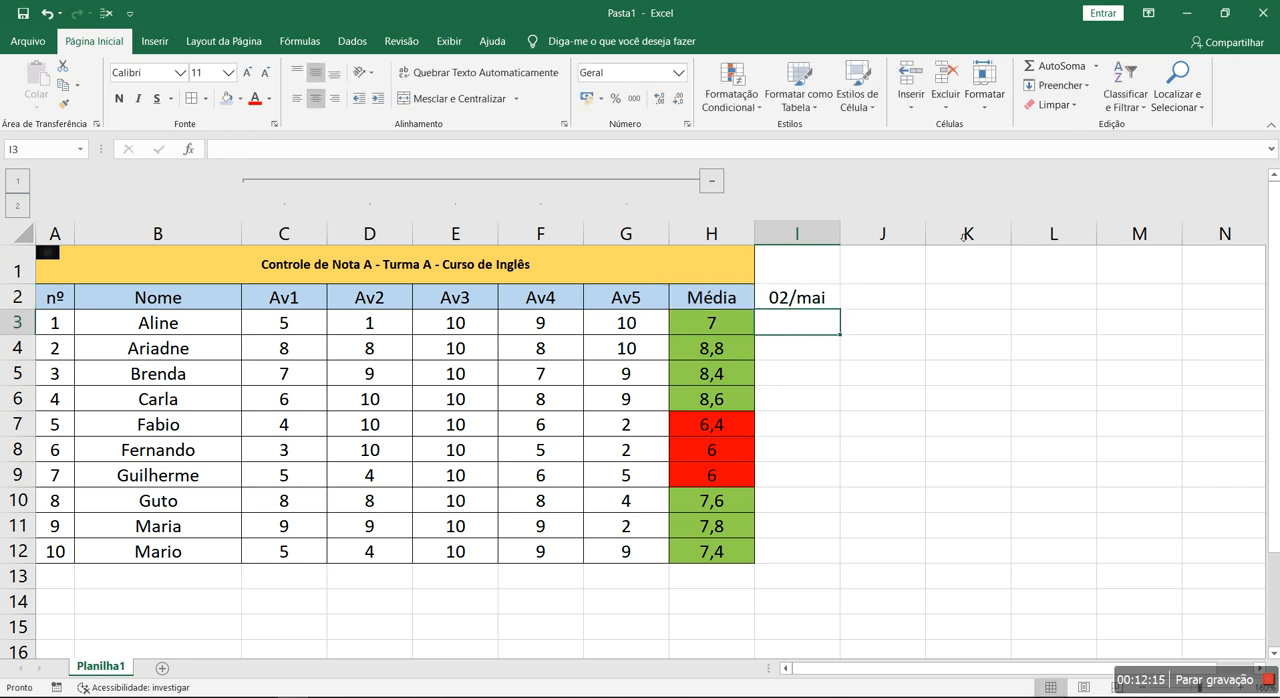
click(1260, 669)
click(1260, 669)
click(1260, 669)
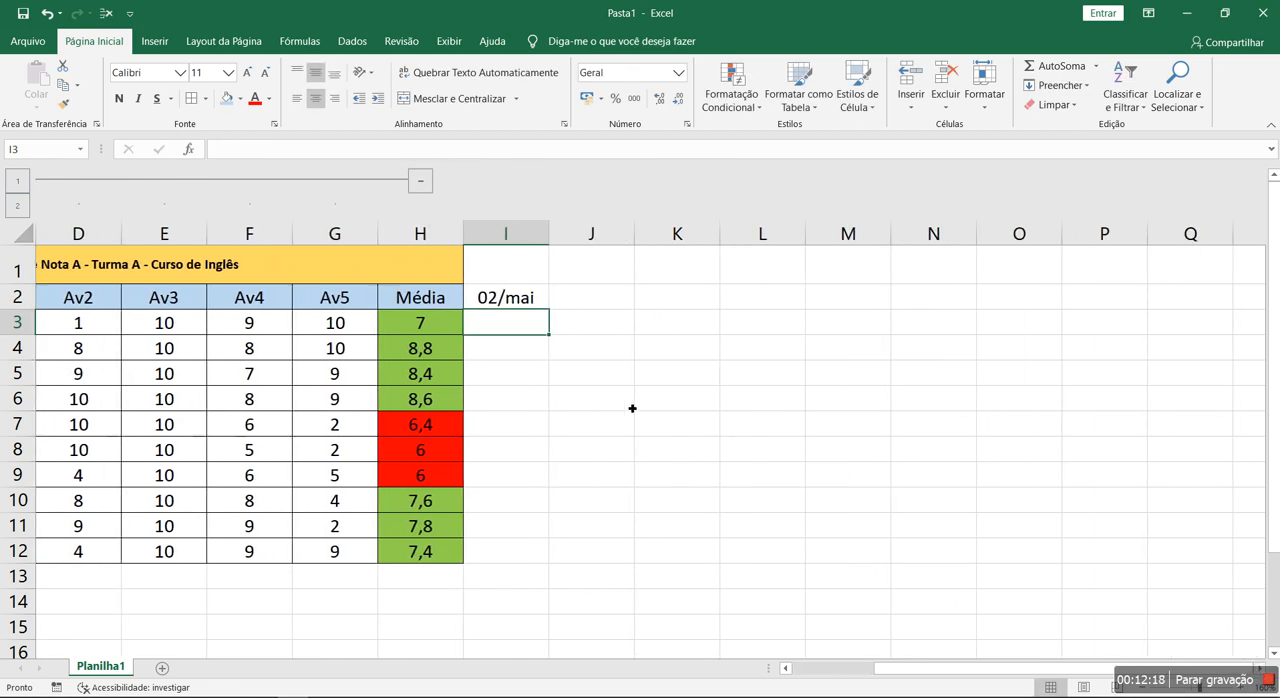
click(544, 304)
drag(555, 314, 1062, 320)
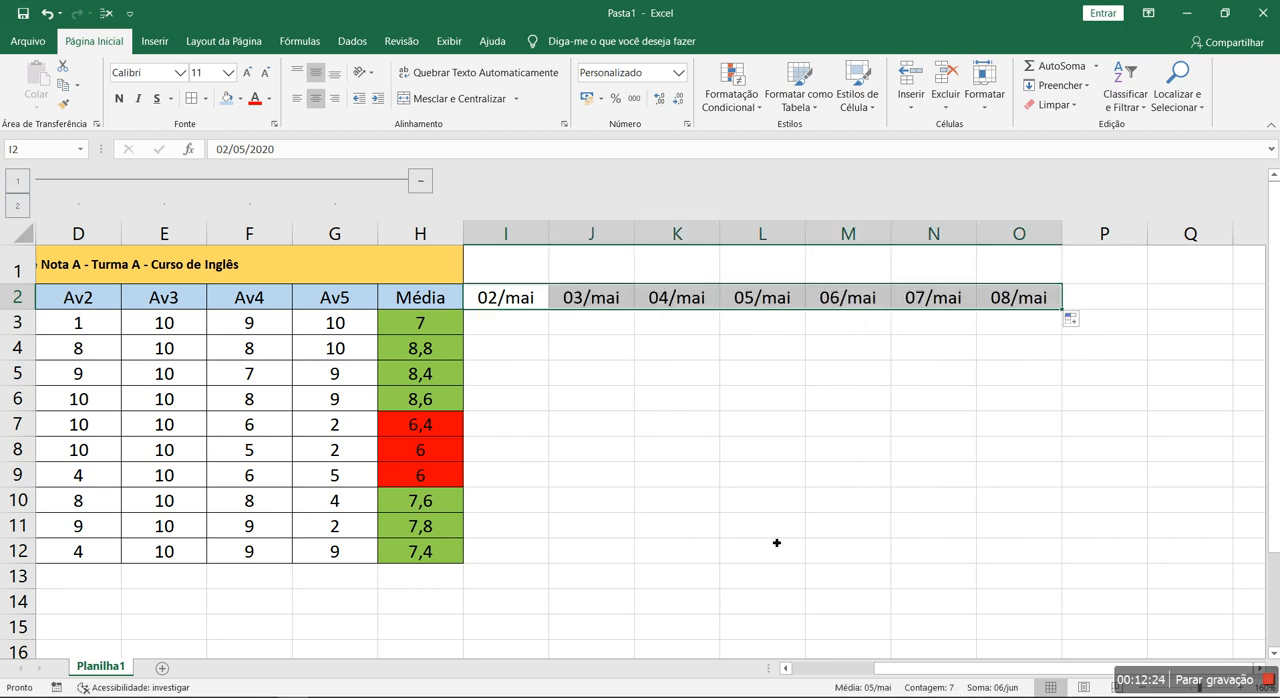
click(714, 380)
- Try narrowing date columns I to O together, and undo the width change
mouse_move(534, 254)
mouse_down()
mouse_move(694, 254)
mouse_move(980, 288)
mouse_up()
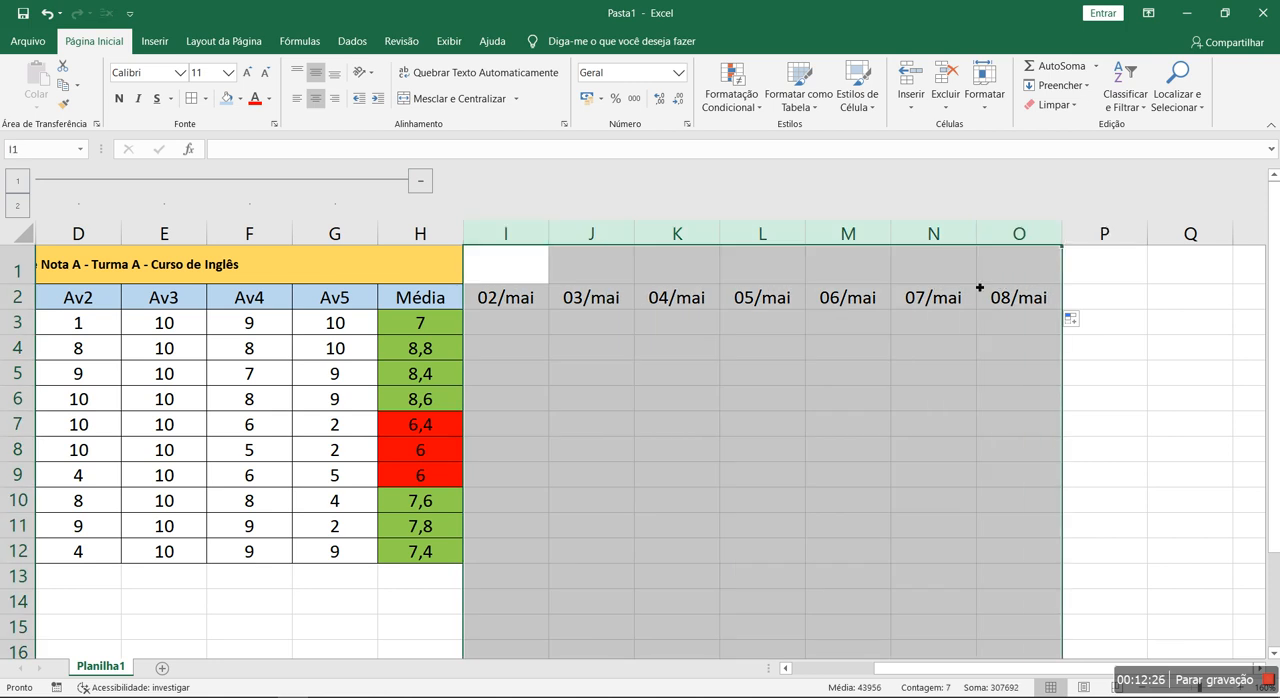
drag(549, 244, 526, 246)
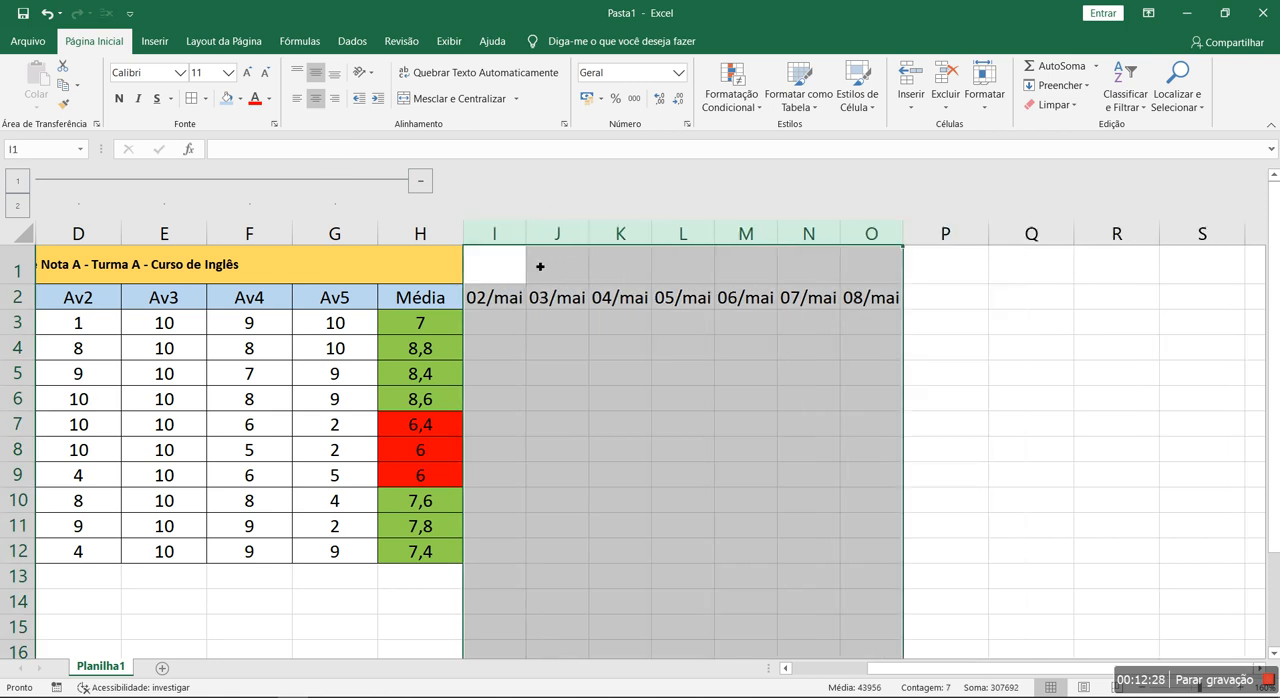
key(ctrl+z)
click(597, 400)
- Apply all borders to the attendance area I2:O12
drag(503, 295, 1009, 553)
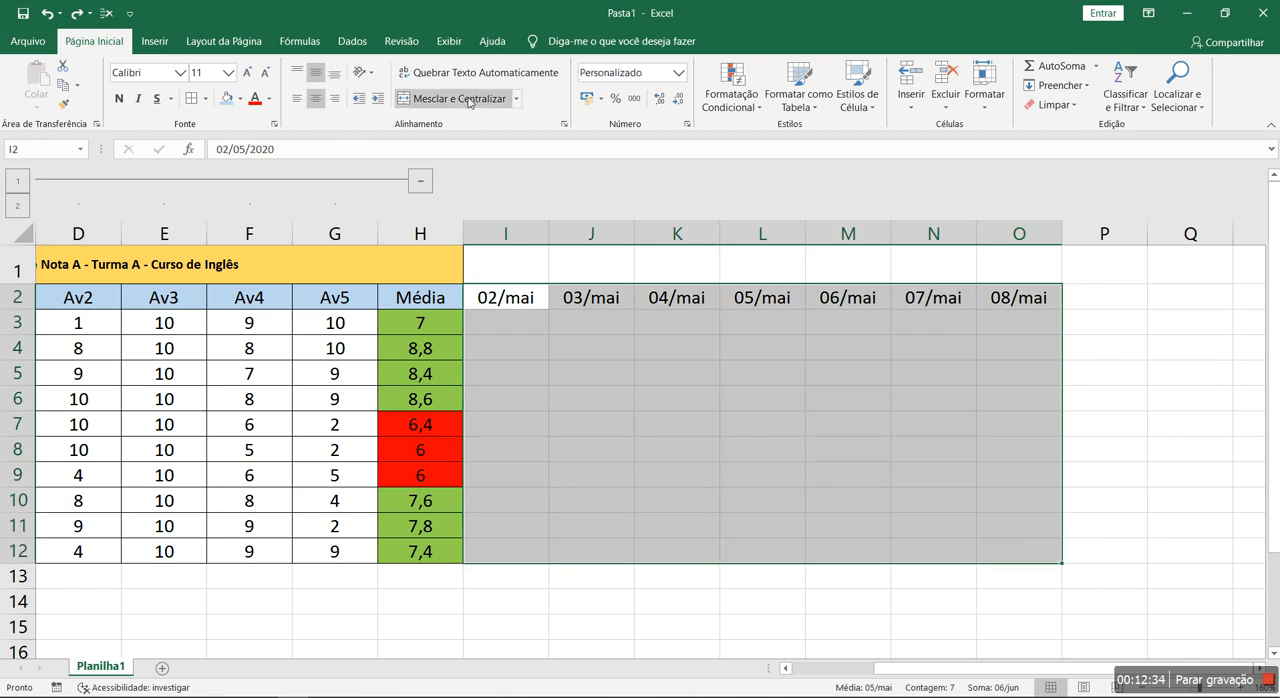
click(190, 98)
click(676, 449)
- Merge and center I1:O1 and enter the heading "Presença" above the dates
drag(505, 264, 1020, 270)
click(443, 100)
text(Presença)
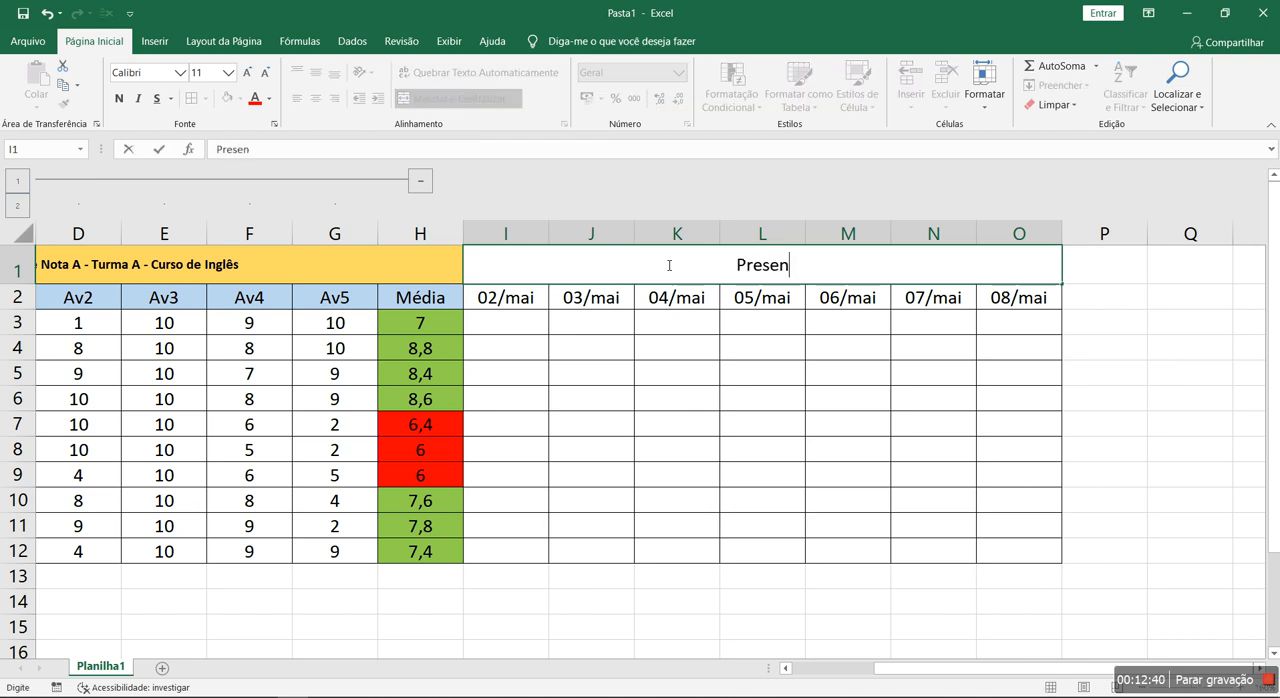
key(Return)
click(735, 272)
click(684, 399)
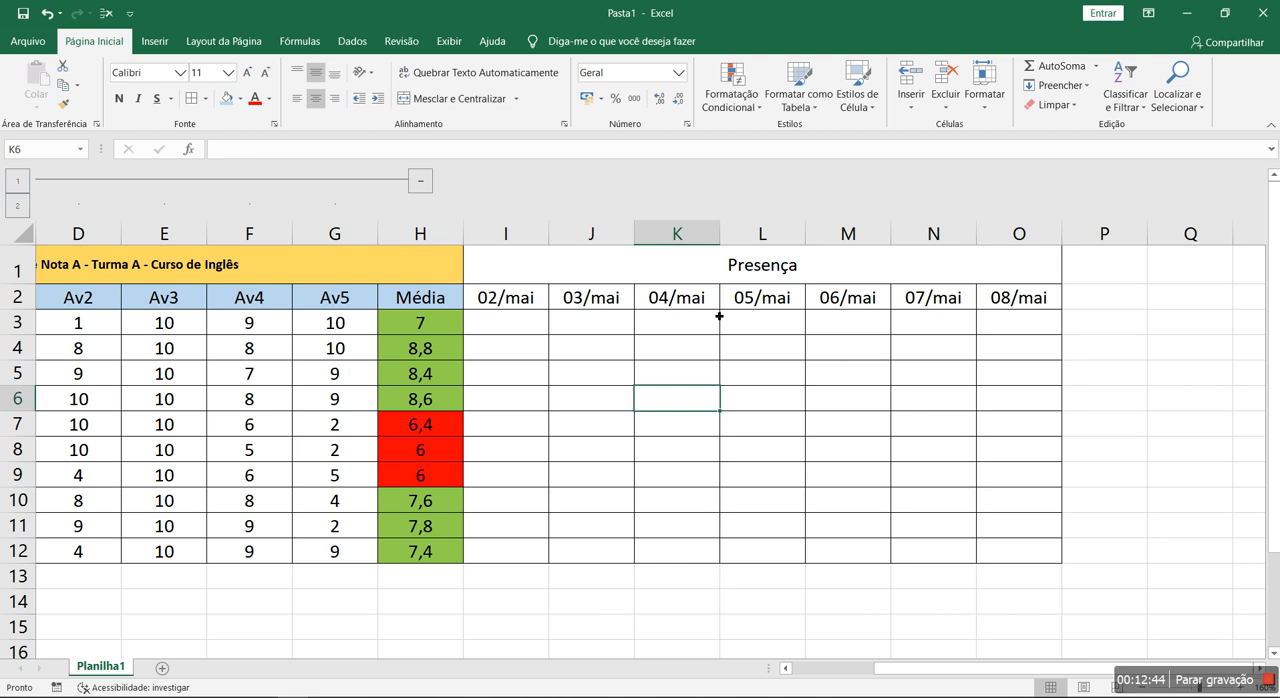
- Fill the merged "Presença" heading with the same gold color as the sheet title
click(718, 276)
click(337, 264)
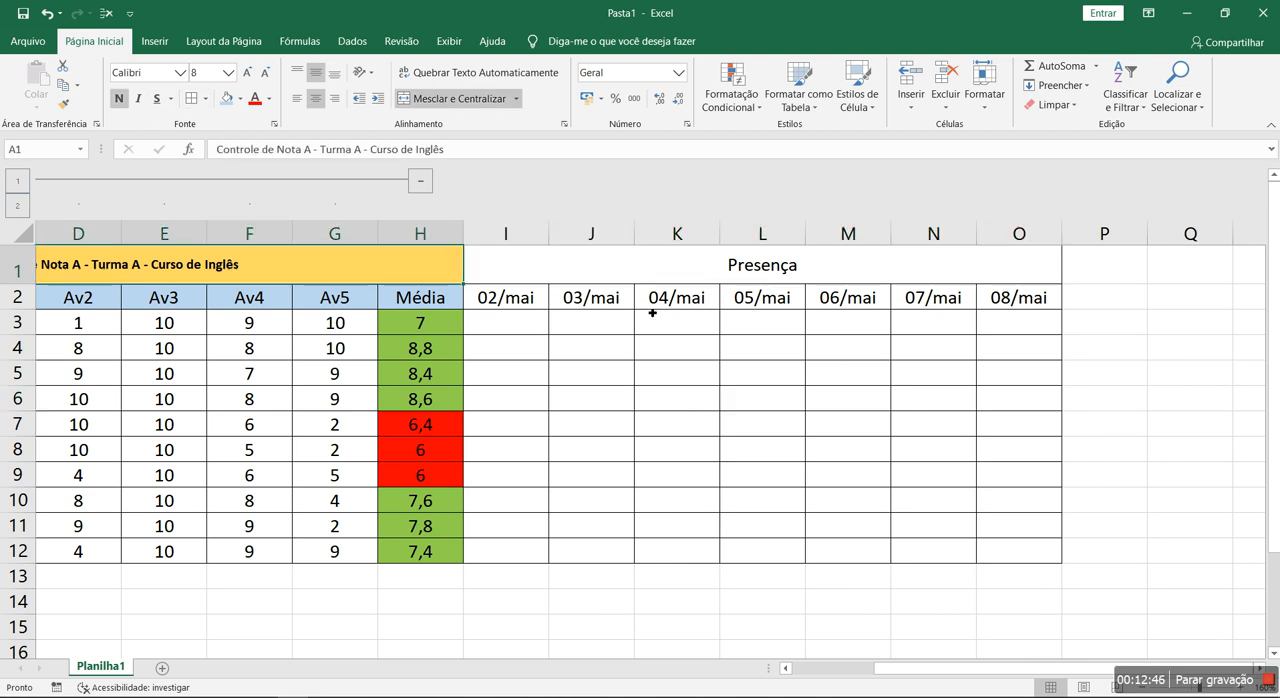
click(644, 273)
click(240, 98)
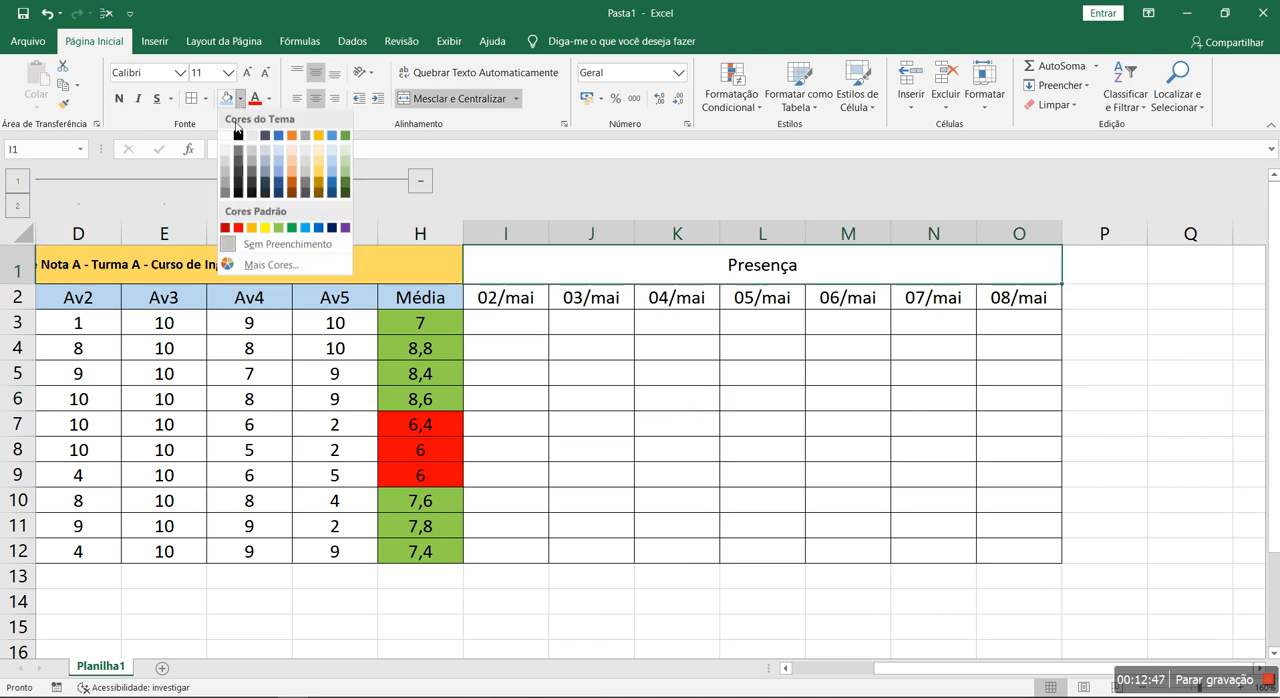
click(319, 172)
- Fill the date cells I2:O2 with the same light blue as the assessment headers
drag(505, 296, 1003, 297)
click(240, 98)
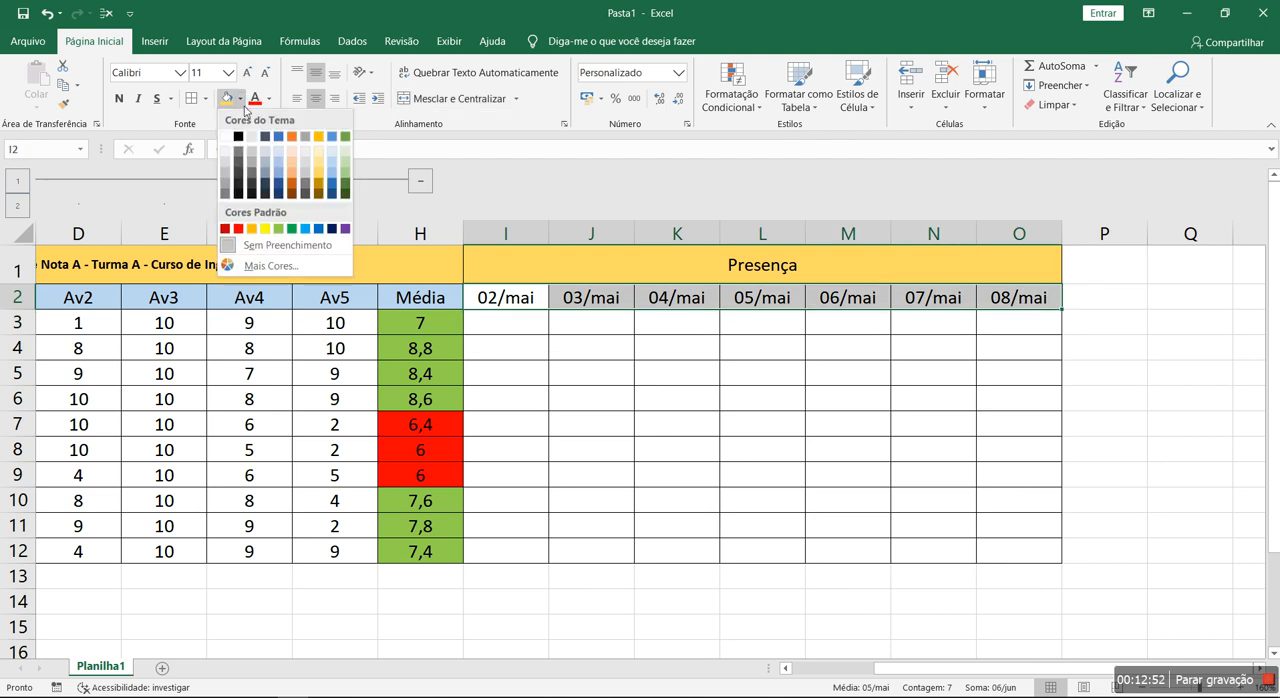
click(337, 170)
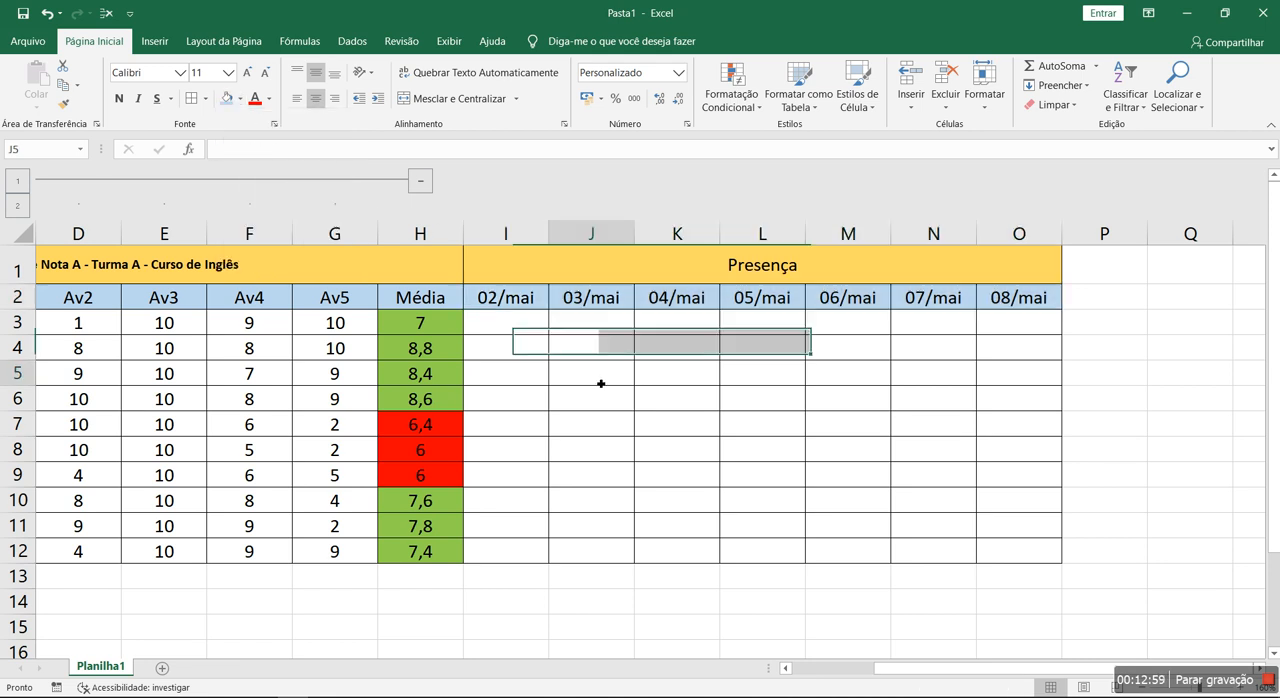
- Enter the attendance marks P in I3 and F in I4 under 02/mai
click(506, 322)
text(P)
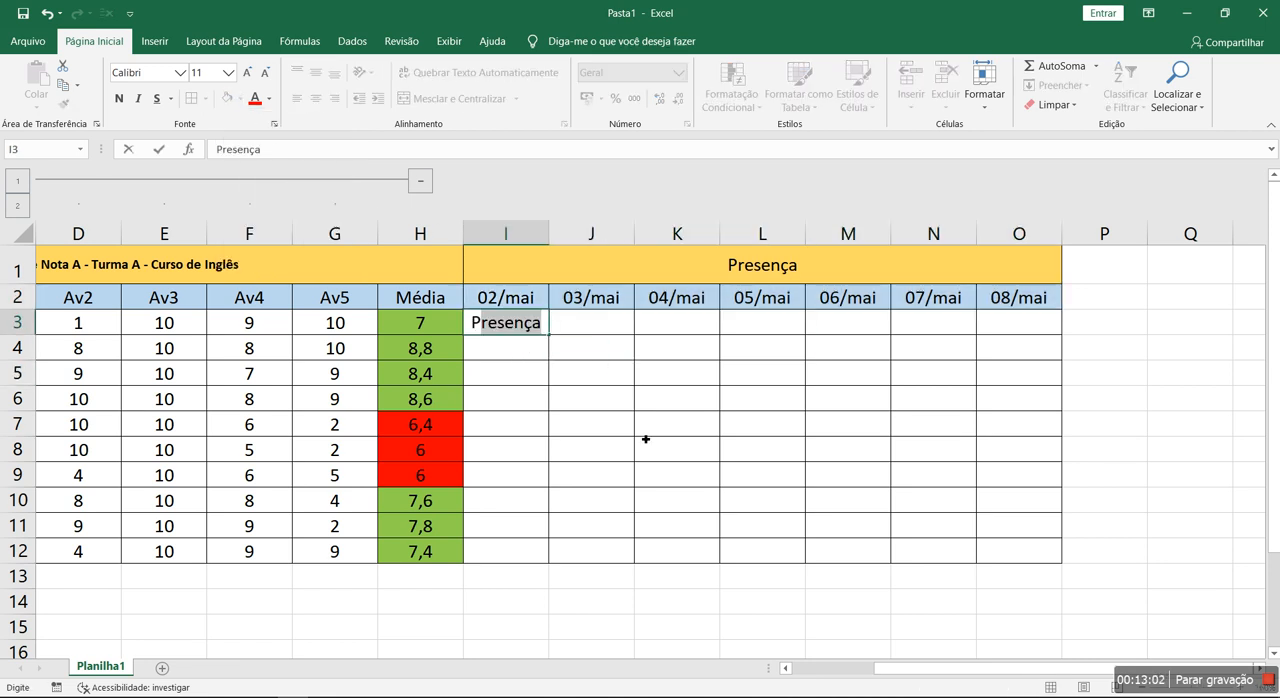
key(Delete)
key(Return)
text(F)
key(Return)
key(Up)
key(Up)
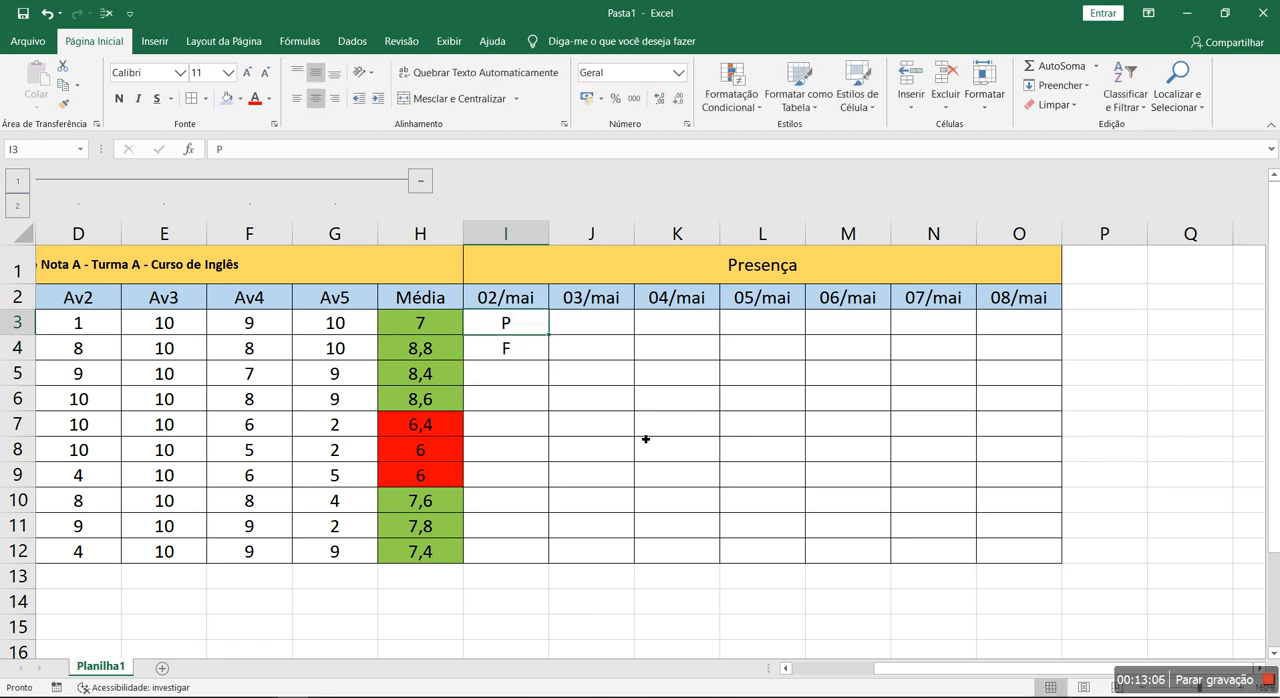
- Copy the P mark from I3 down the 02/mai column to I12
drag(506, 330, 538, 540)
key(ctrl+c)
key(ctrl+v)
click(586, 331)
text(F)
key(Escape)
- Copy the P marks in I3:I12 across the remaining date columns, J3:O12
drag(520, 322, 532, 551)
key(ctrl+c)
drag(592, 334, 1006, 343)
drag(620, 320, 1055, 330)
key(ctrl+v)
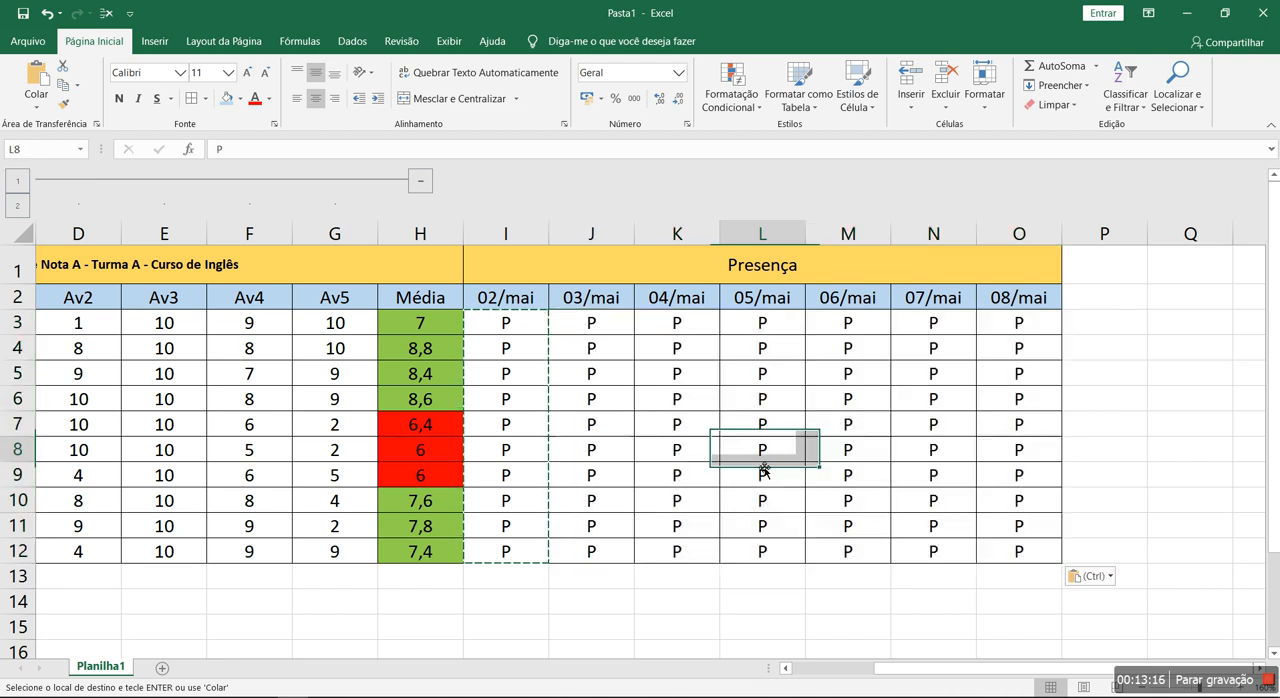
- Change the attendance marks in I4, K6, L7 and M8 to F
click(526, 349)
double_click(531, 349)
key(Escape)
text(F)
key(Down)
key(Right)
key(Right)
key(Down)
text(F)
key(Down)
key(Right)
text(F)
key(Down)
key(Right)
text(F)
- Mark absences with F in N11, N10, L10 and K10
key(Down)
key(Right)
key(Down)
key(Down)
text(F)
key(Up)
text(F)
key(Left)
key(Left)
text(F)
key(Left)
text(F)
- Mark absences with F in J7 and O7
key(Left)
key(Up)
key(Up)
key(Up)
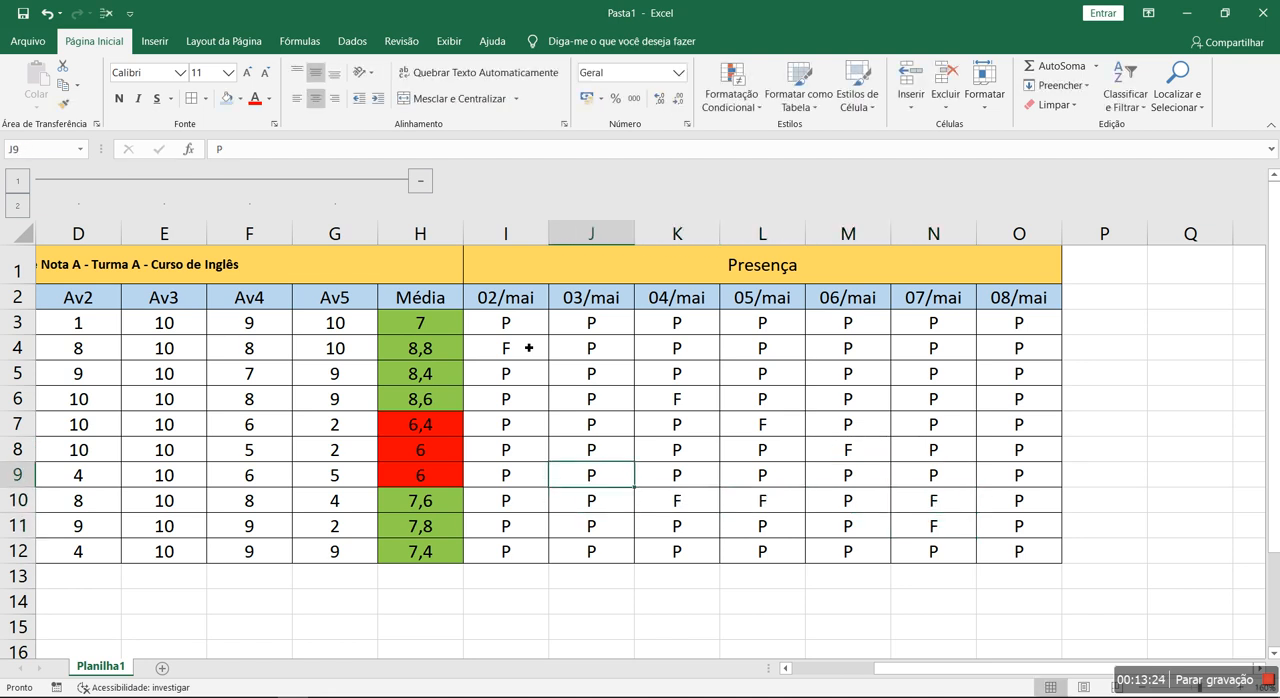
text(F)
key(Right)
key(Right)
key(Right)
key(Right)
text(F)
- Mark absences with F in M5 and K5
key(Up)
key(Up)
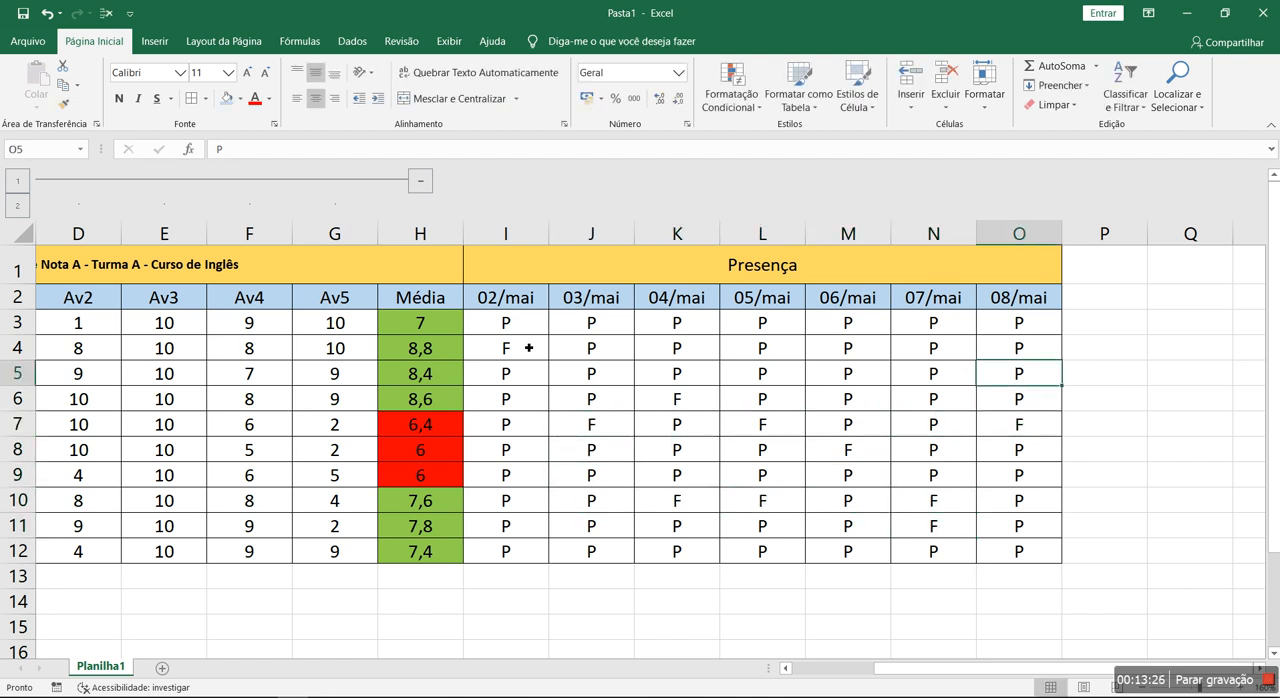
key(Left)
key(Left)
text(F)
key(Left)
key(Left)
text(F)
key(Down)
key(Down)
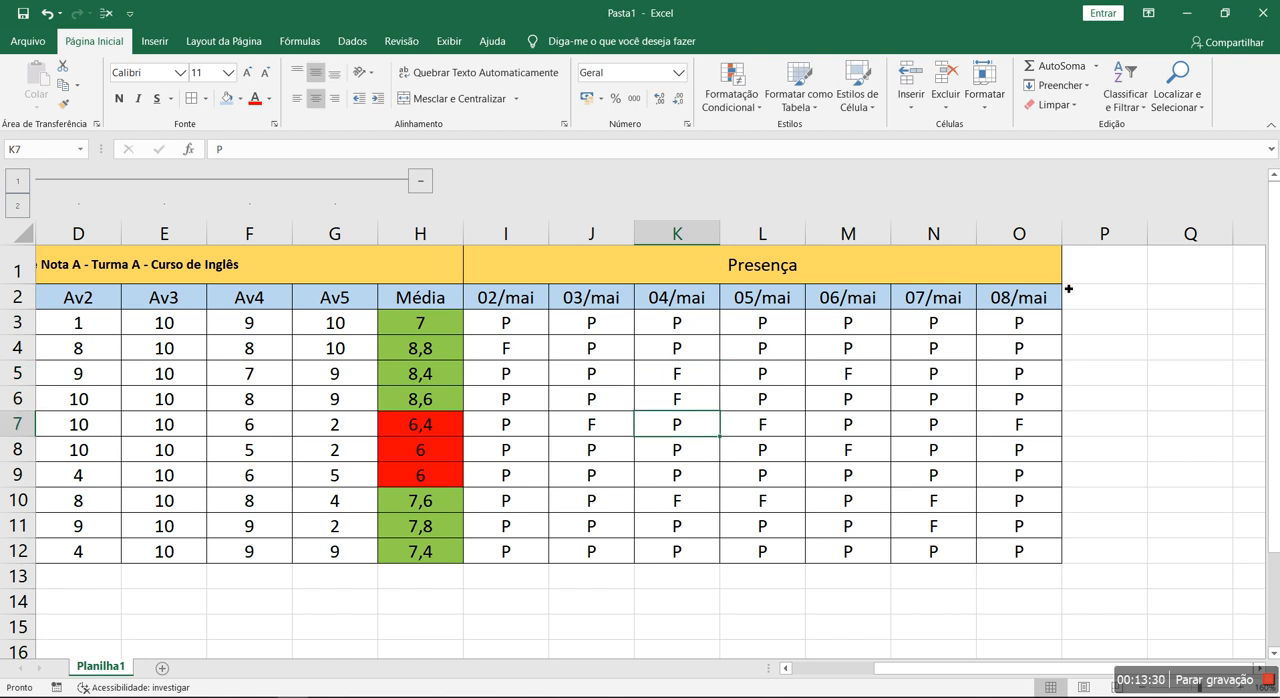
- Add the column headings "Presenças" in P2 and "Faltas" in Q2, beside the attendance dates
click(1200, 424)
key(Right)
key(Right)
key(Right)
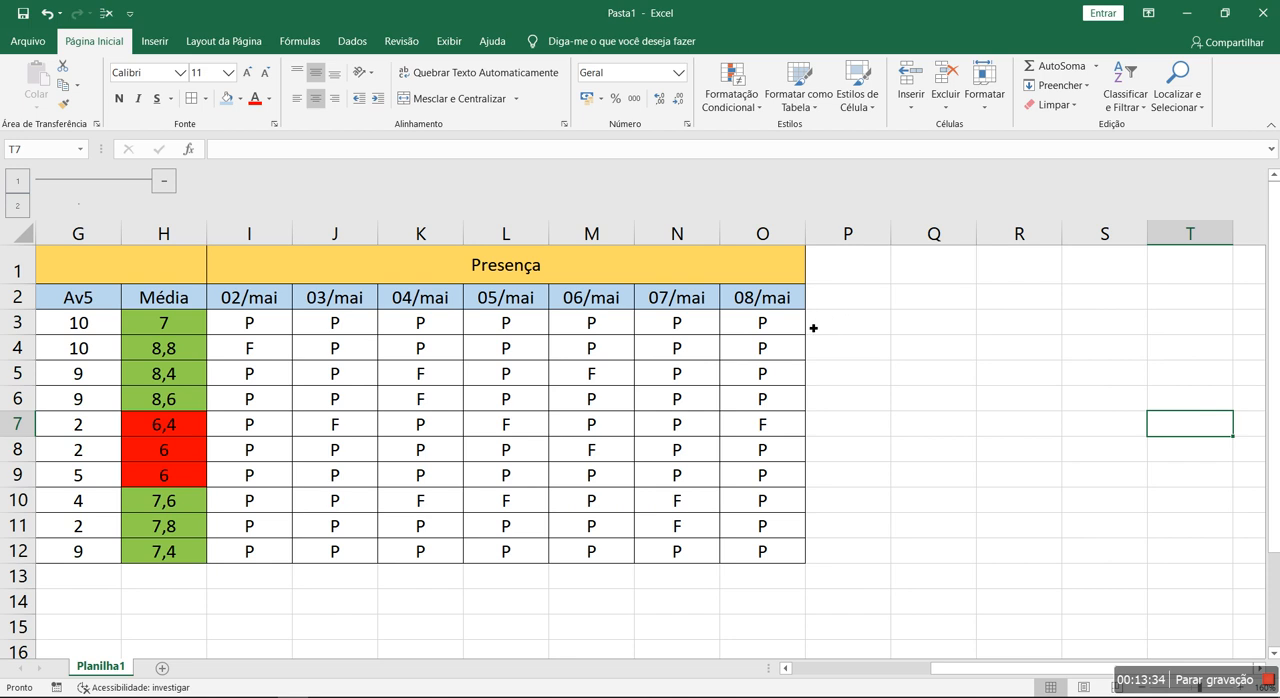
drag(233, 324, 762, 332)
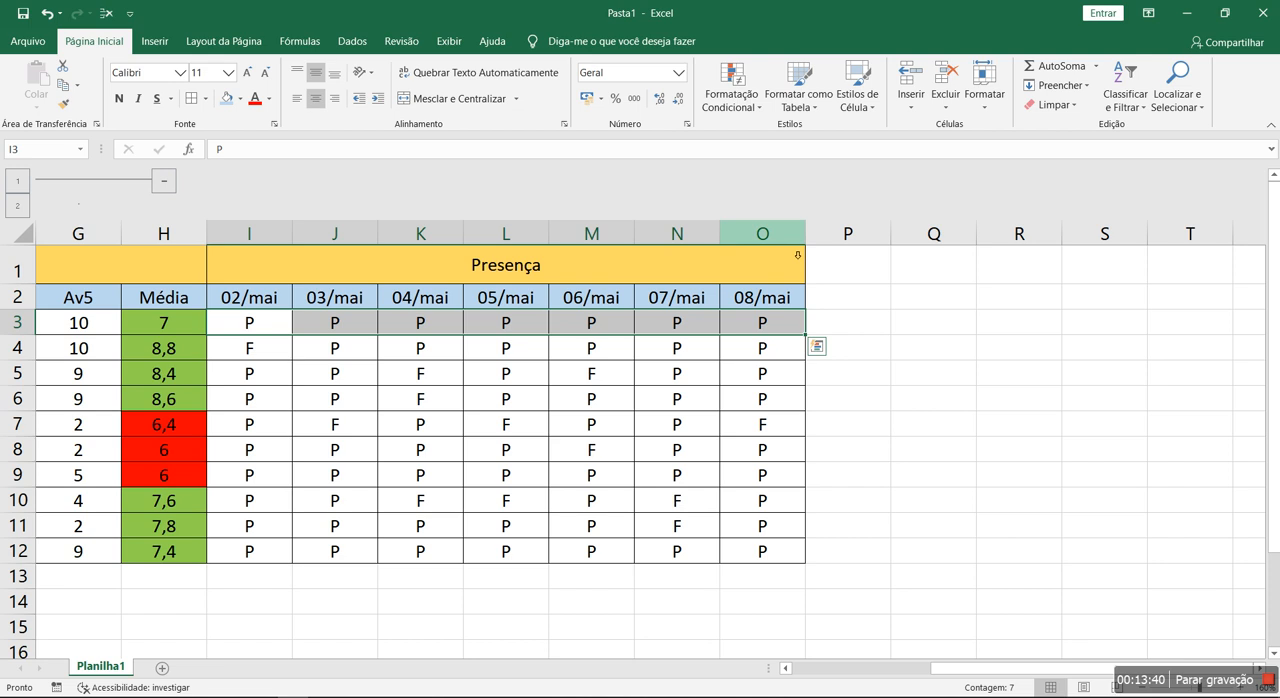
click(844, 325)
key(Up)
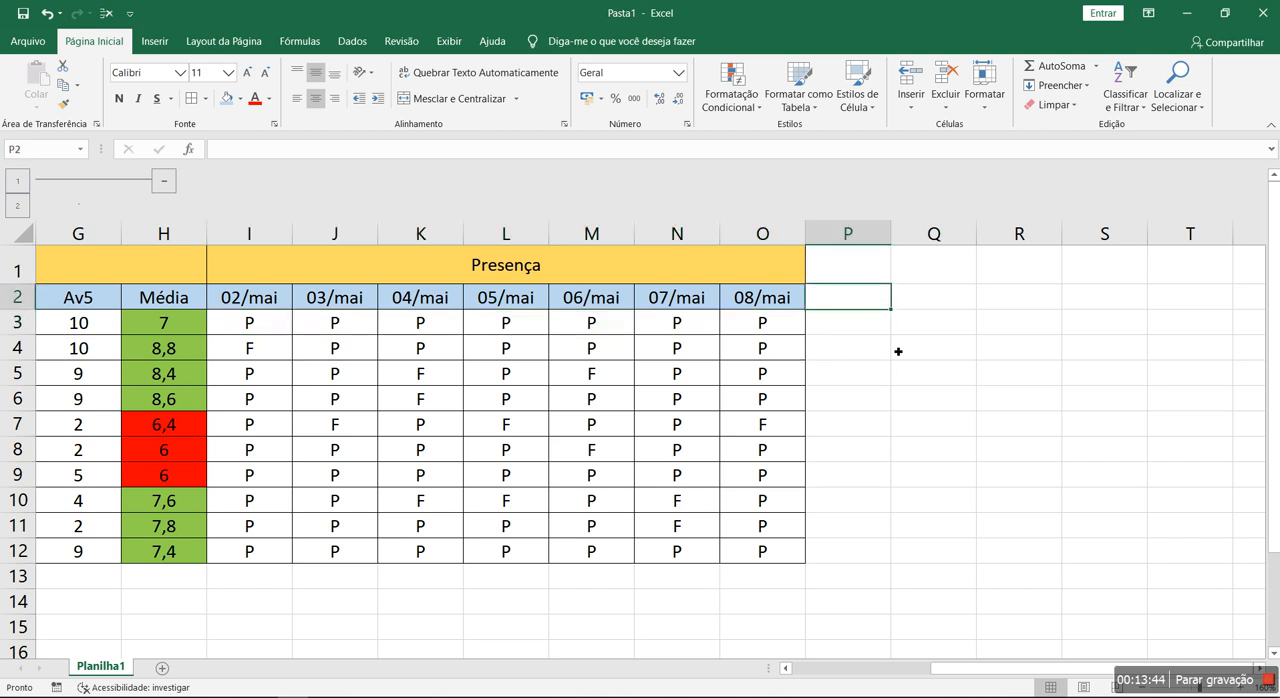
text(pRESENÇAS)
key(Return)
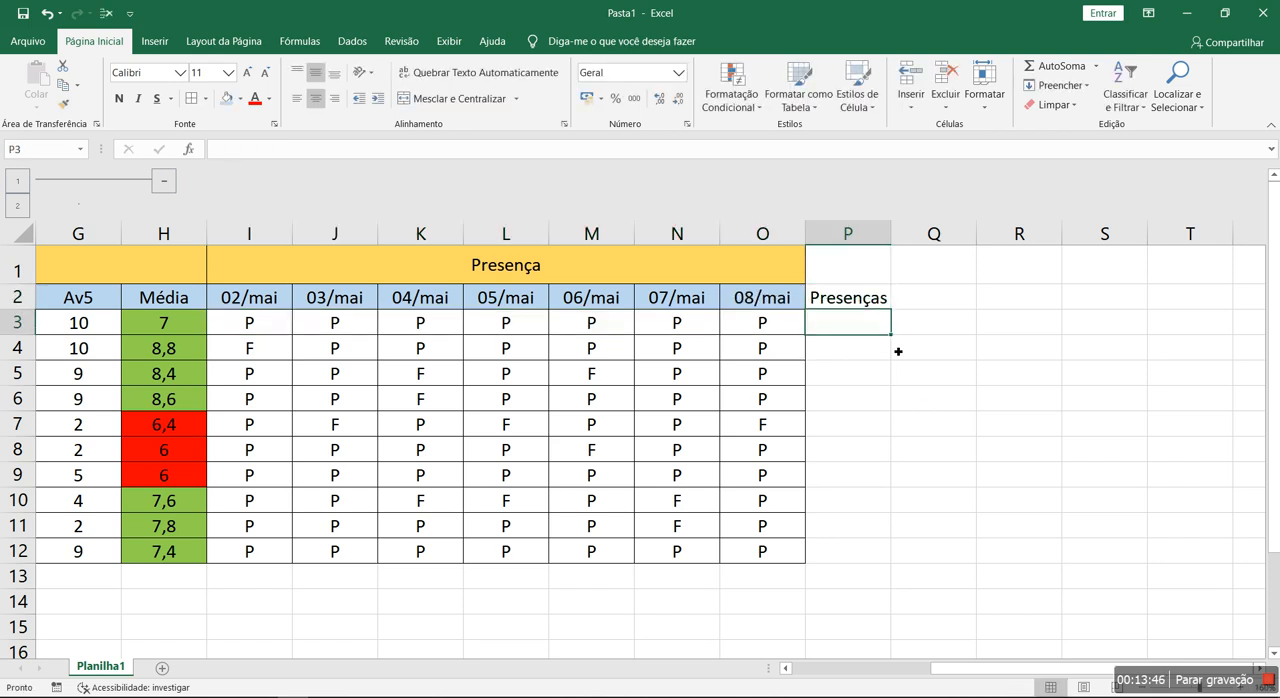
key(Up)
key(Right)
text(Faltas)
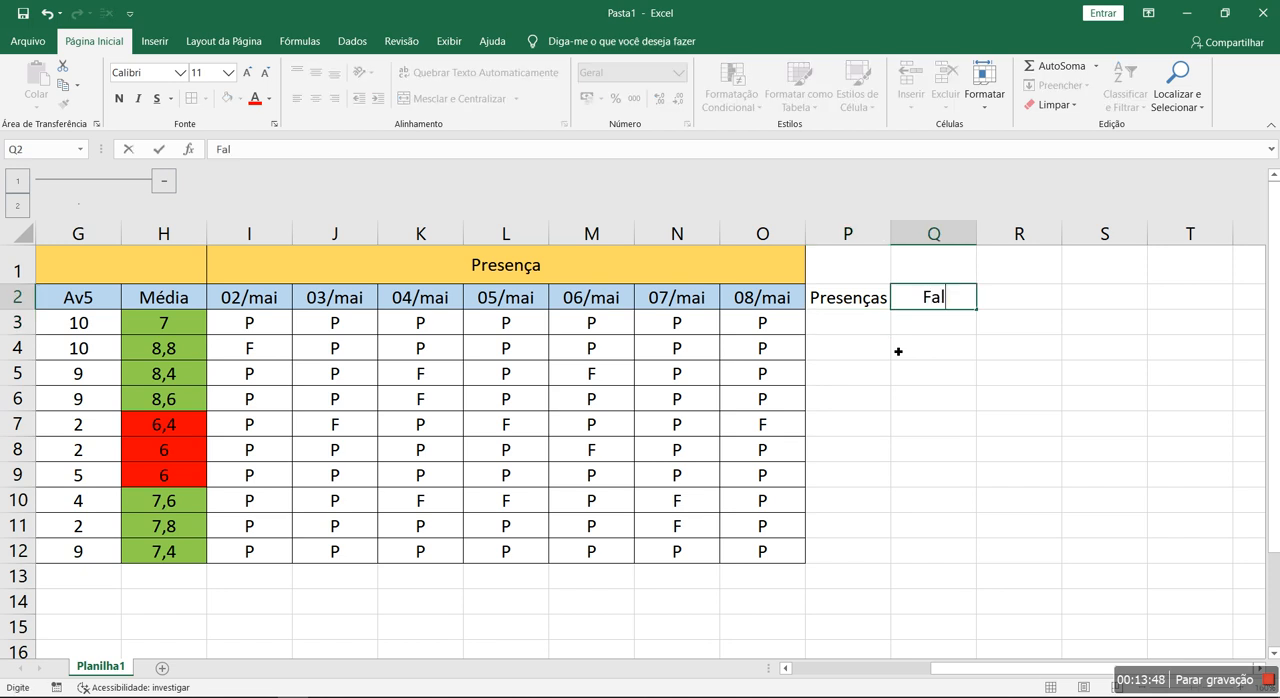
key(Return)
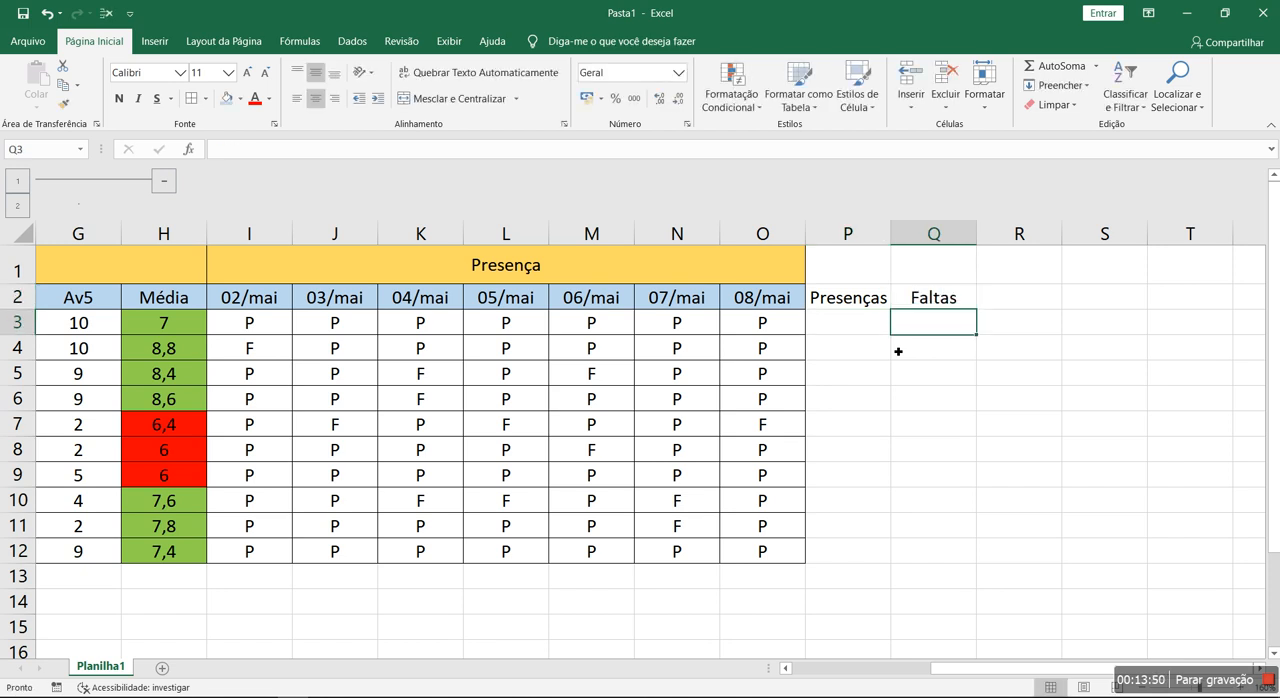
- Widen columns P and Q together and apply all borders to P2:Q12
drag(857, 238, 906, 235)
click(924, 447)
drag(867, 300, 971, 530)
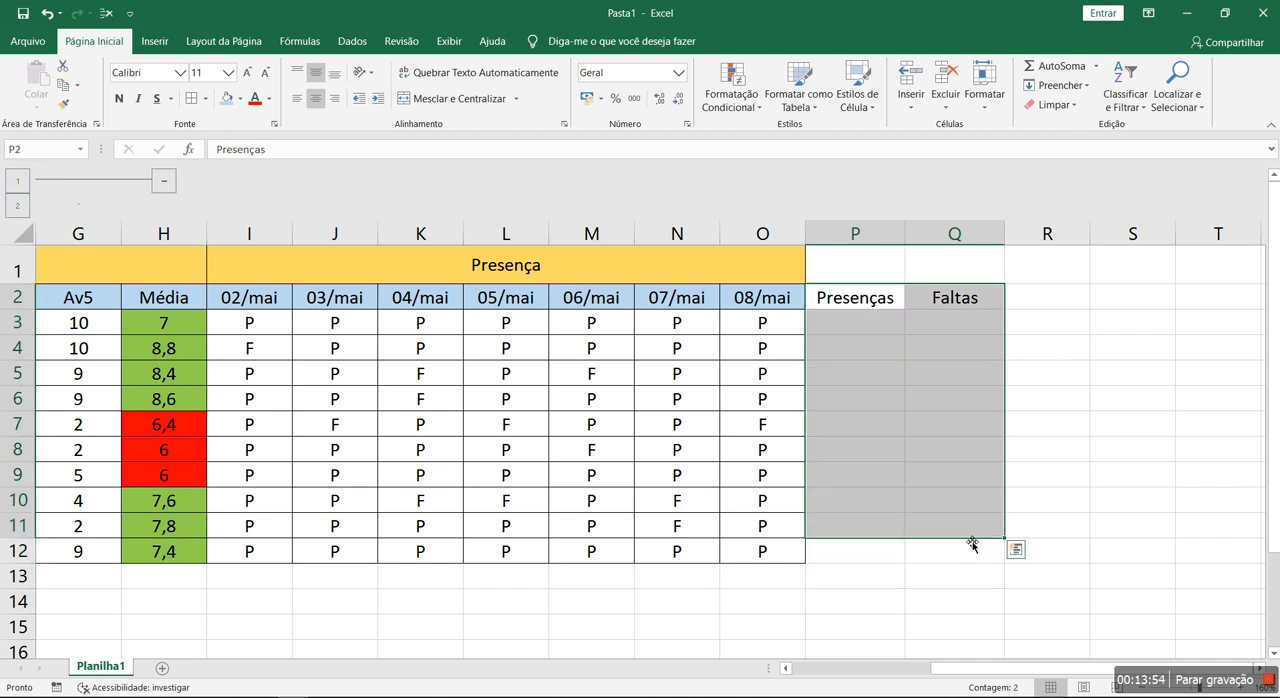
drag(848, 300, 982, 556)
click(190, 98)
click(781, 376)
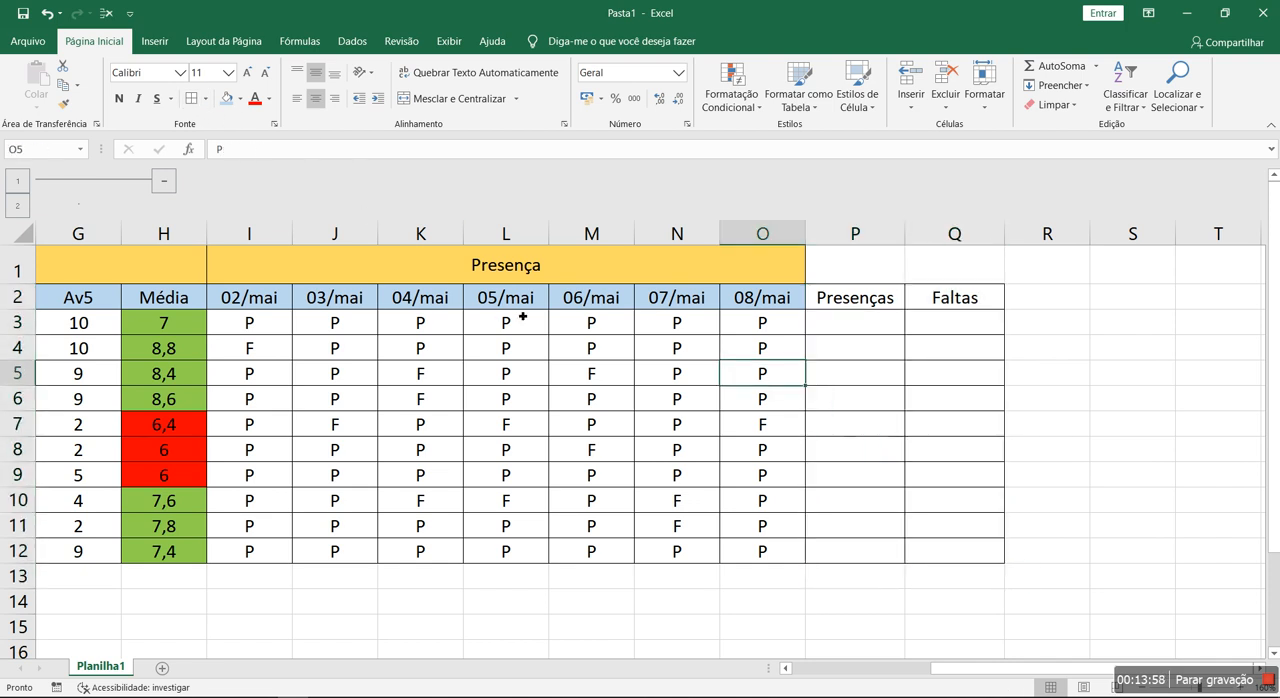
- Enter the formula =CONT.SE(I3:O3; "P") in P3 to count the first student's presences
drag(266, 312, 790, 323)
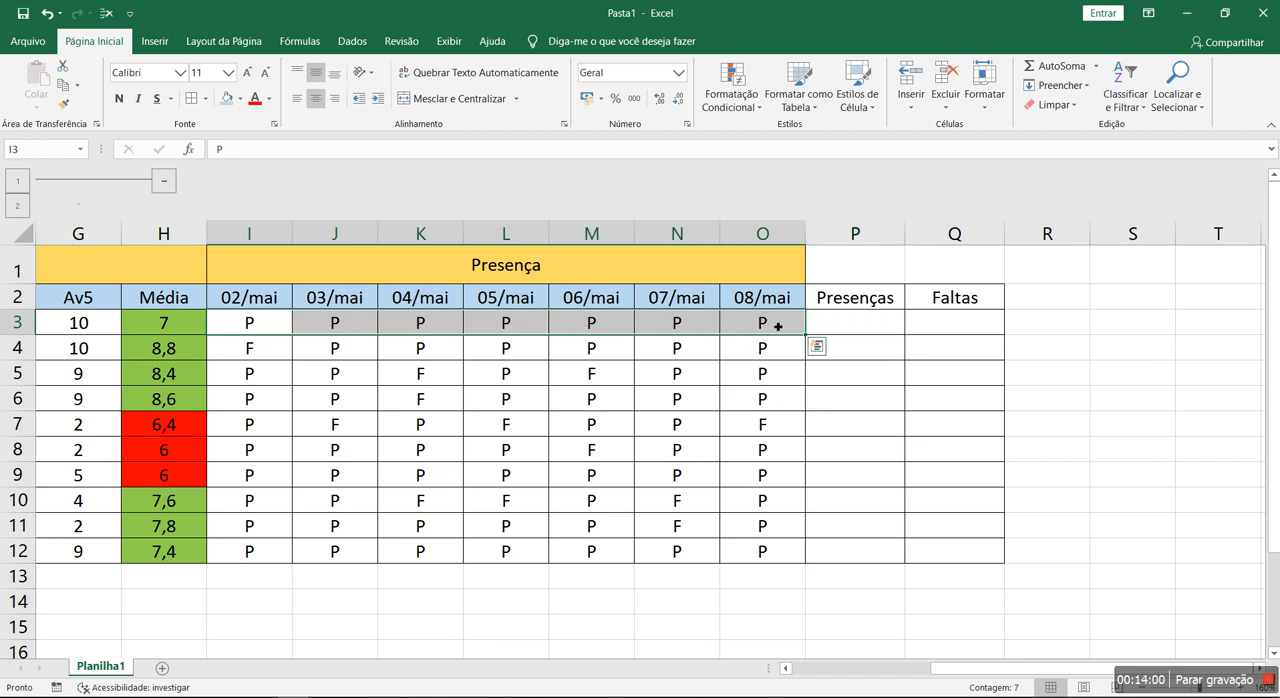
click(831, 328)
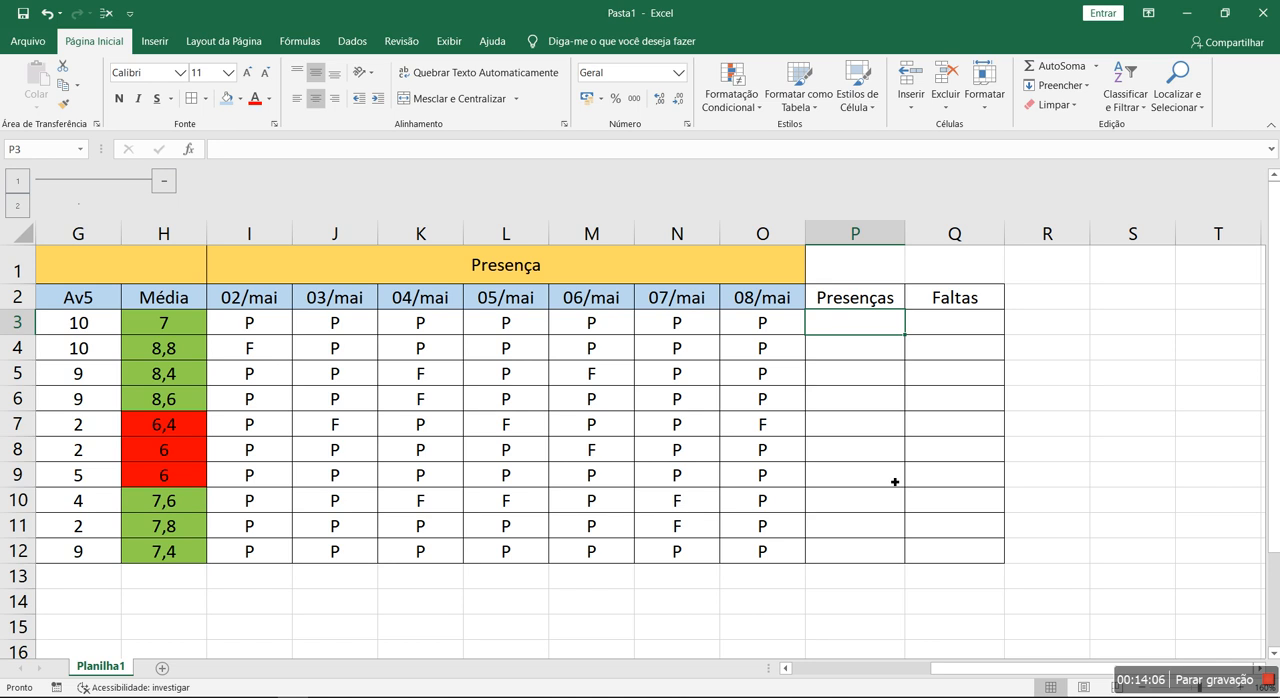
text(=con)
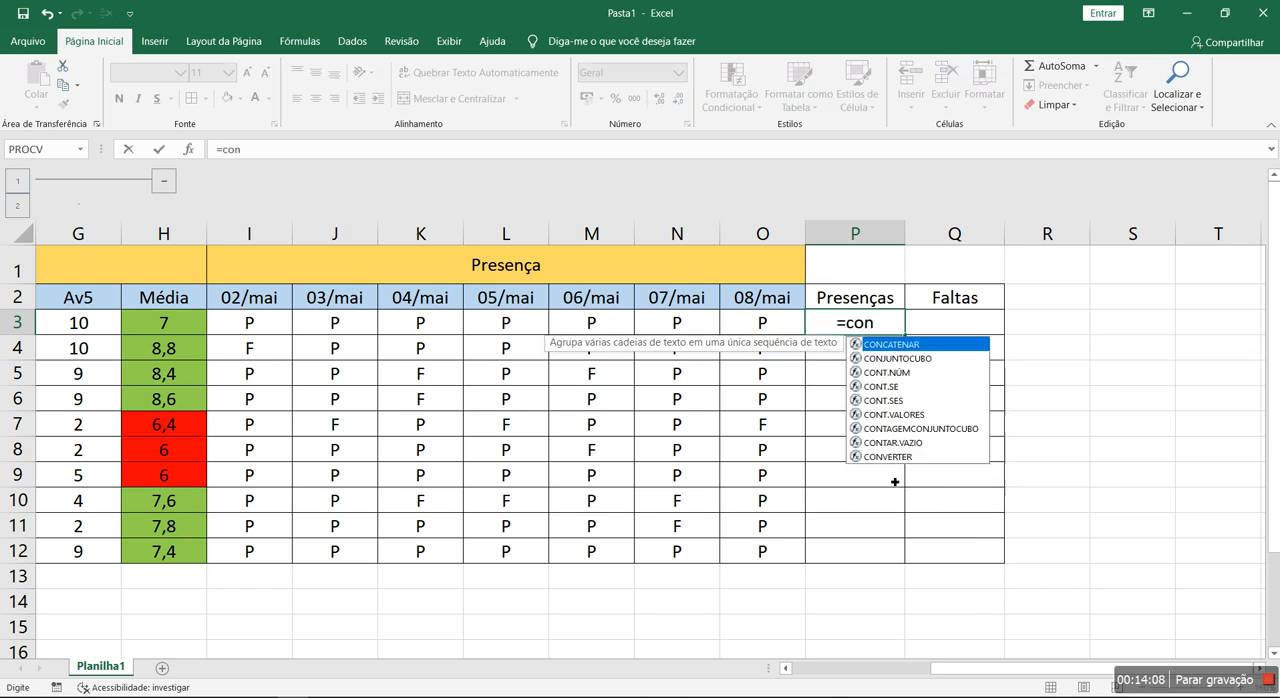
text(t)
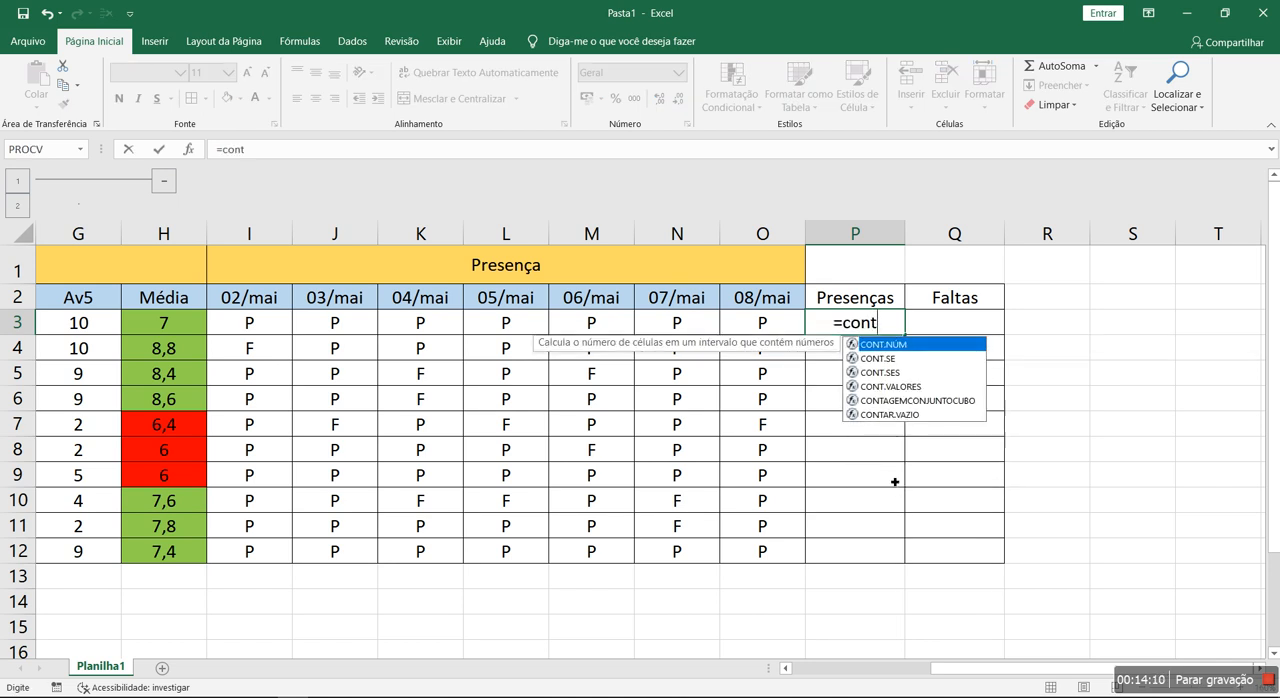
double_click(925, 357)
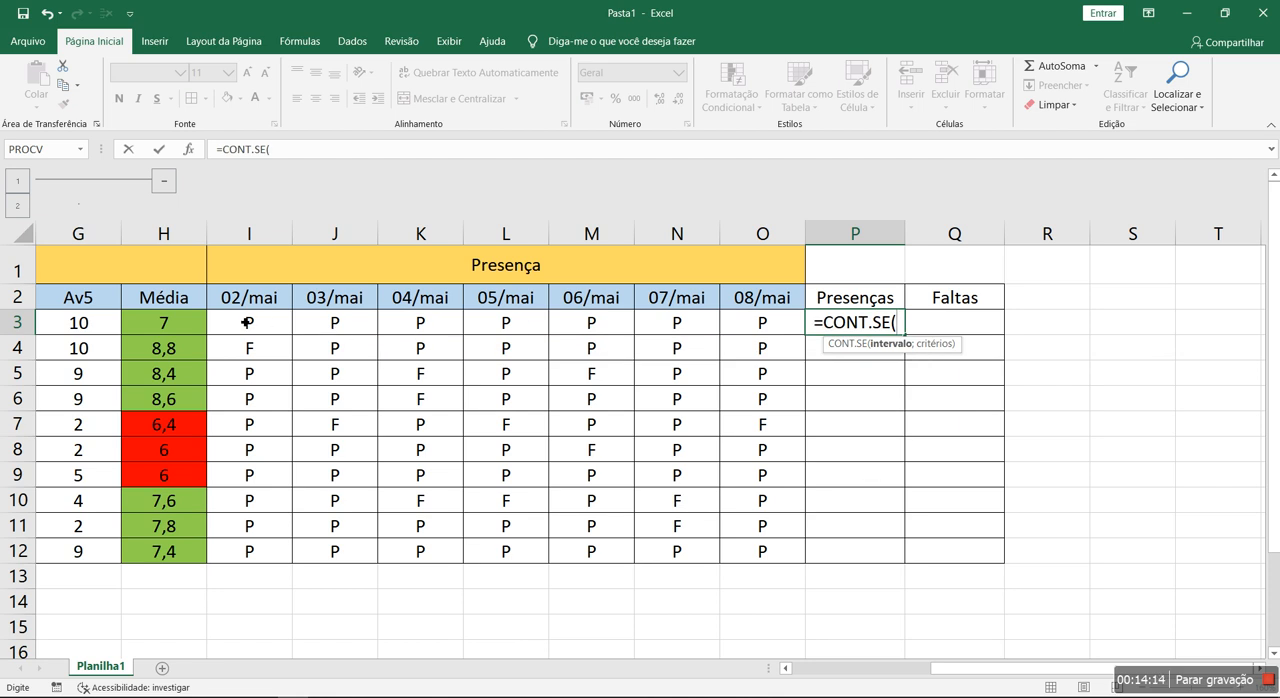
drag(250, 328, 762, 325)
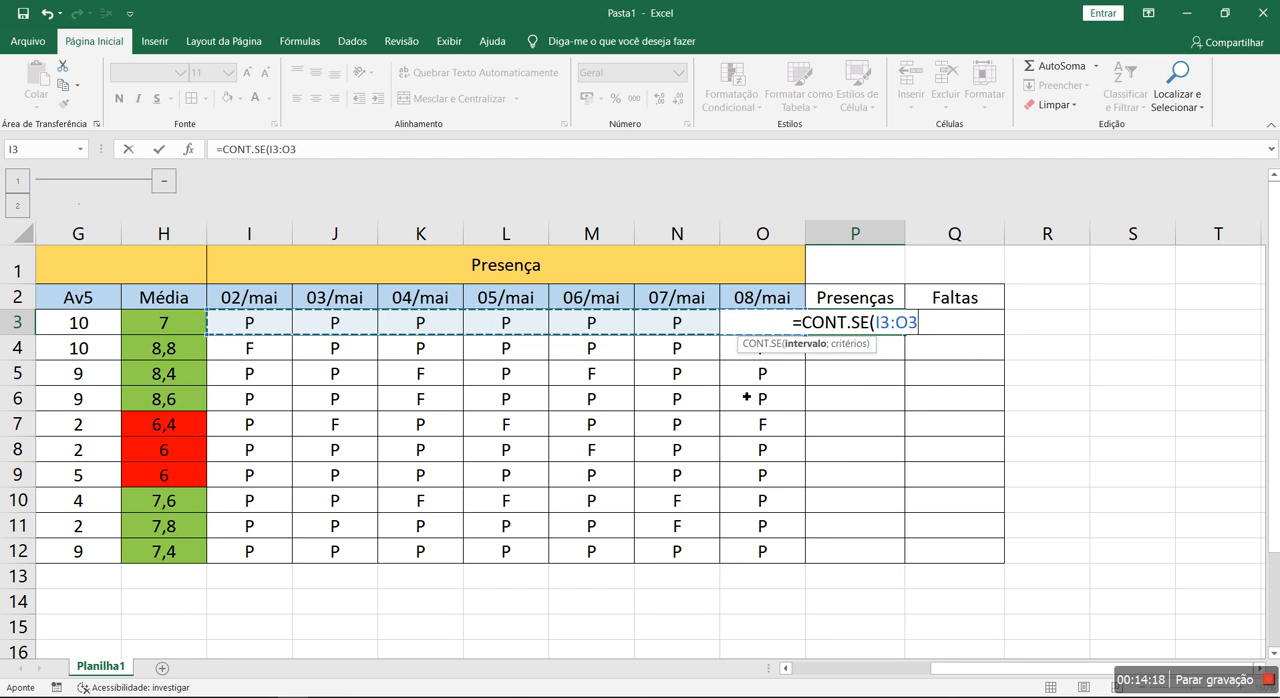
text(;)
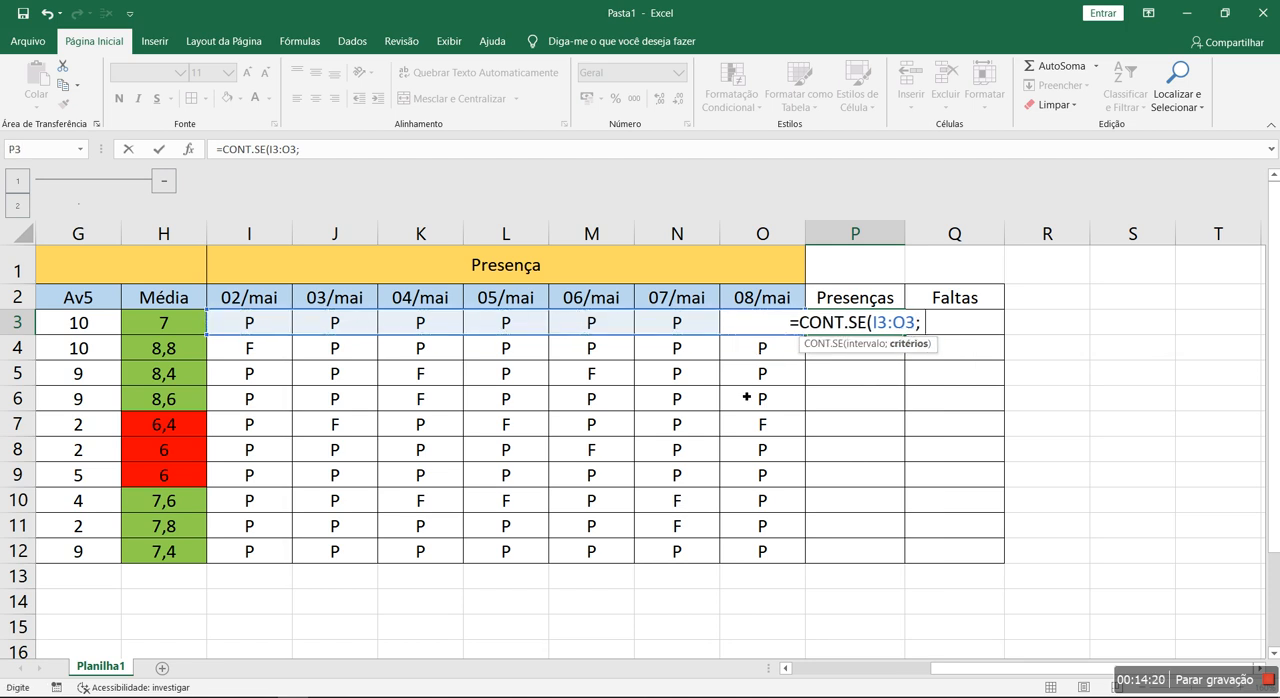
text( "P"))
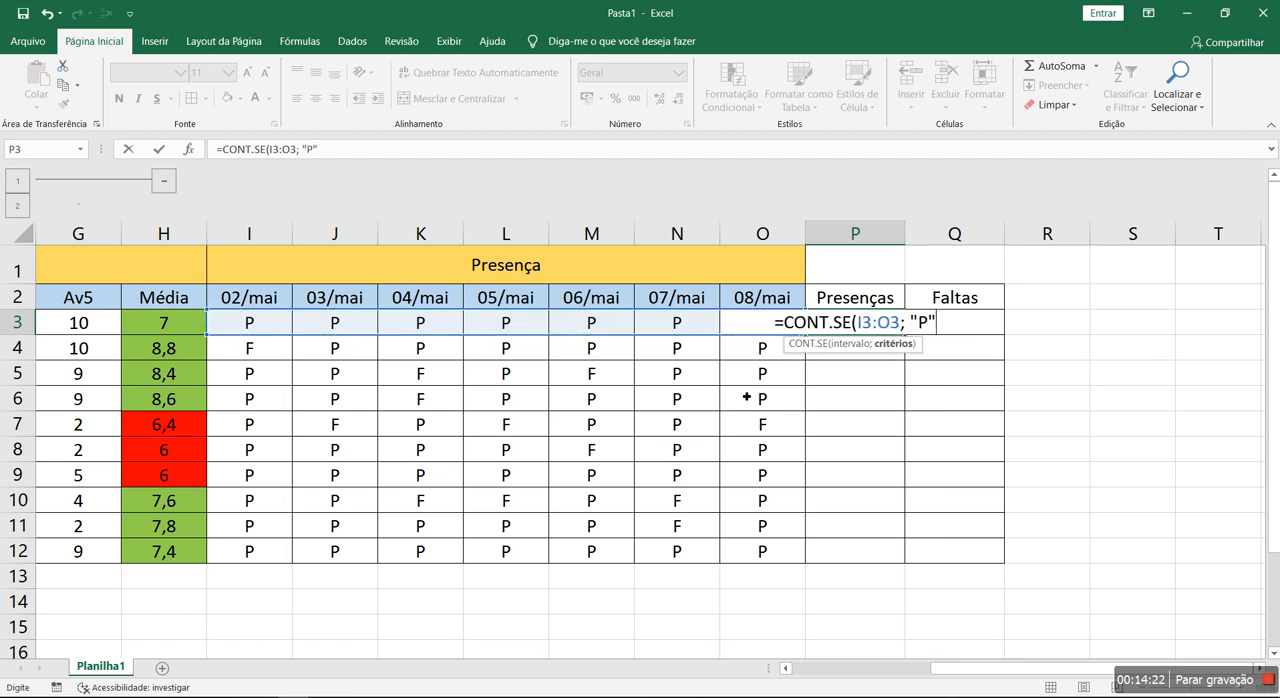
key(Return)
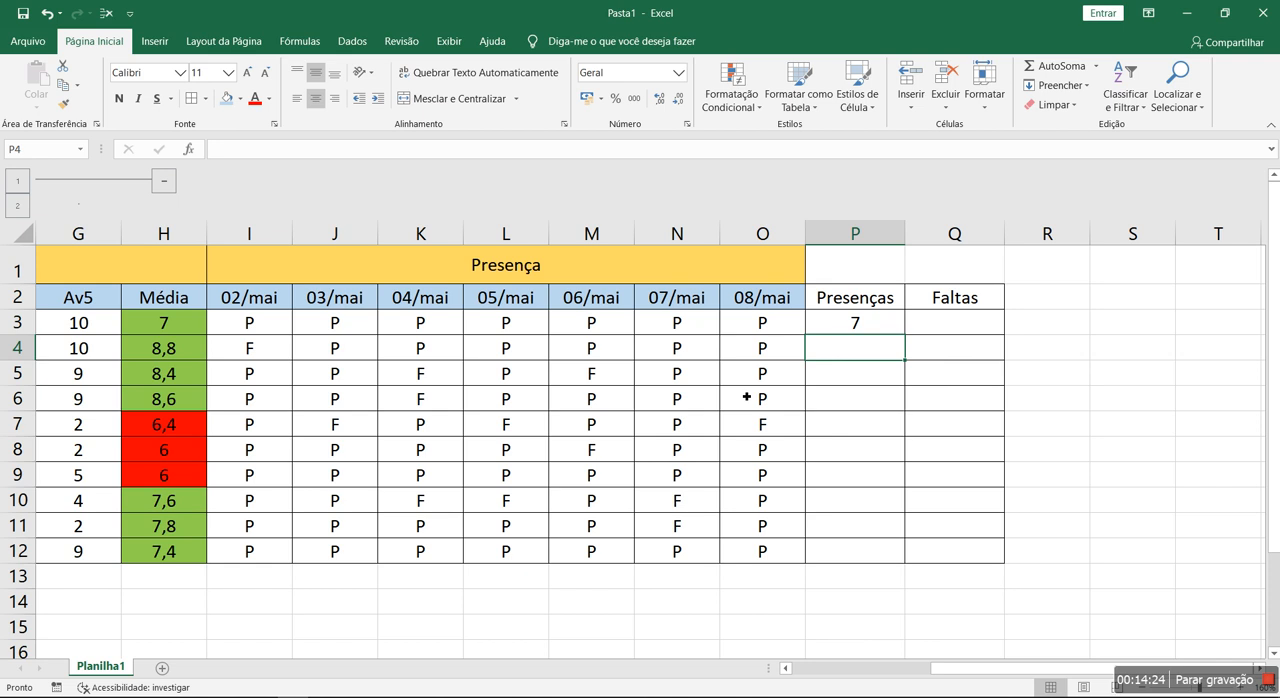
- Enter the formula =CONT.SE(I3:O3; F) in Q3 under "Faltas"
click(995, 324)
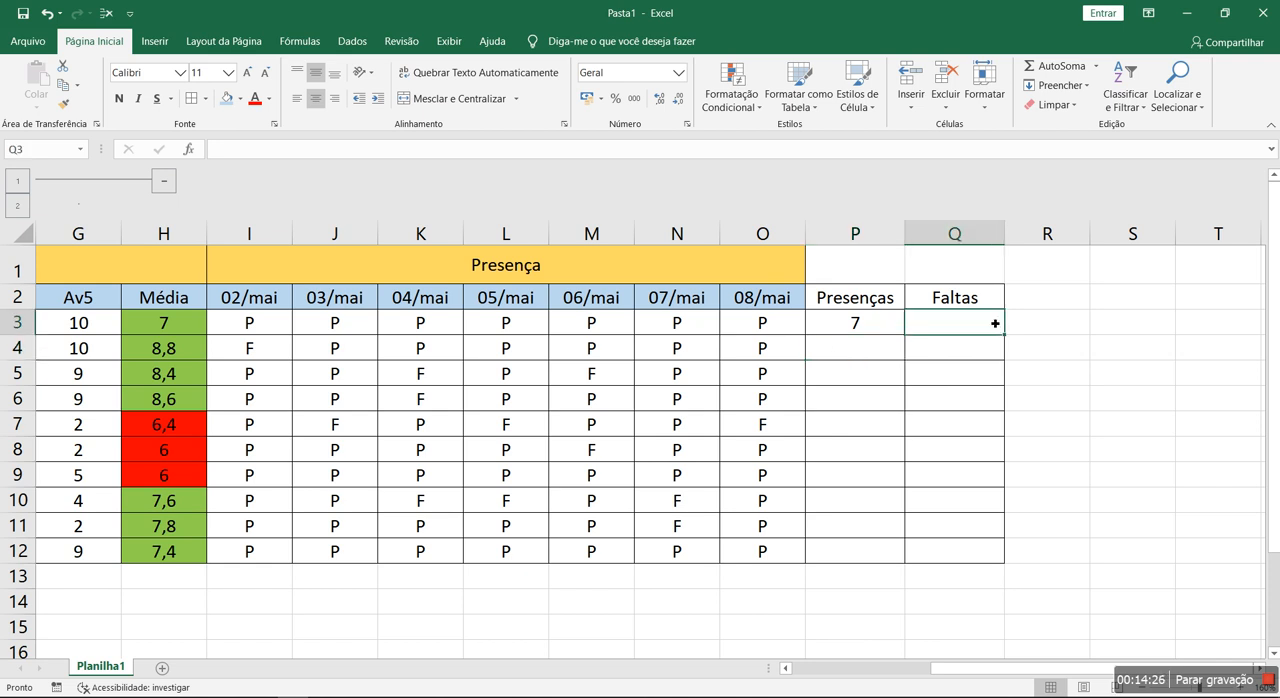
text(=cont)
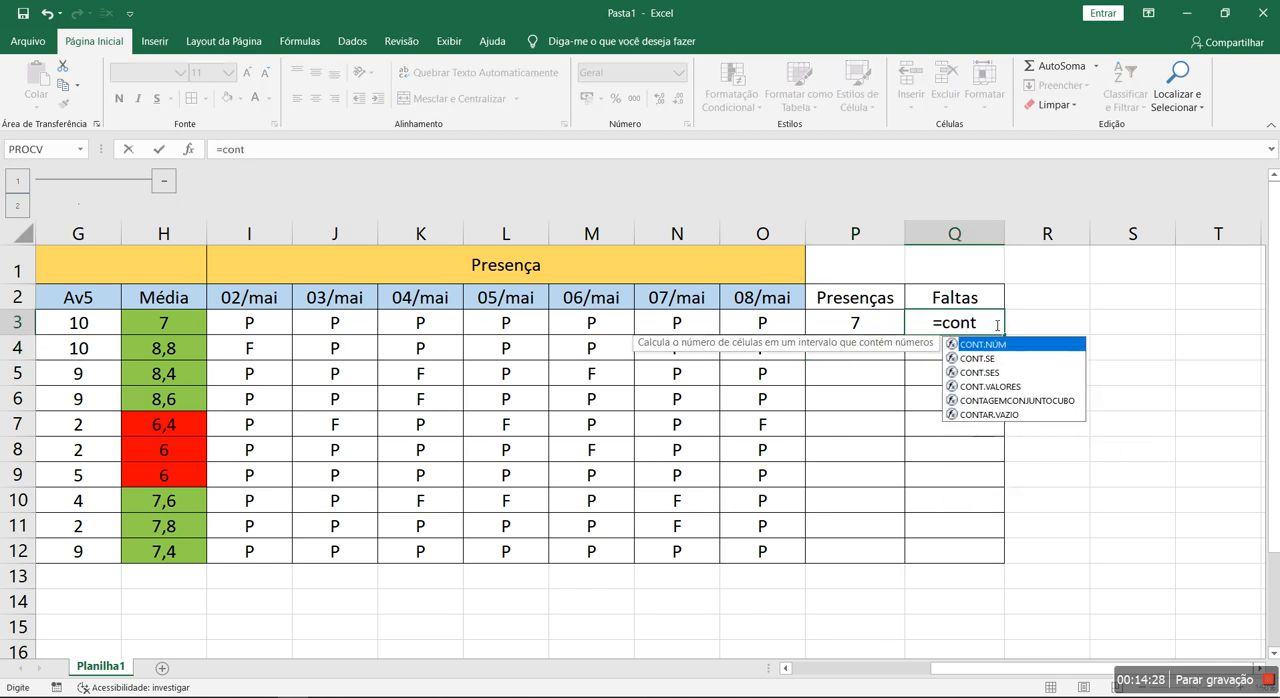
click(991, 358)
key(Tab)
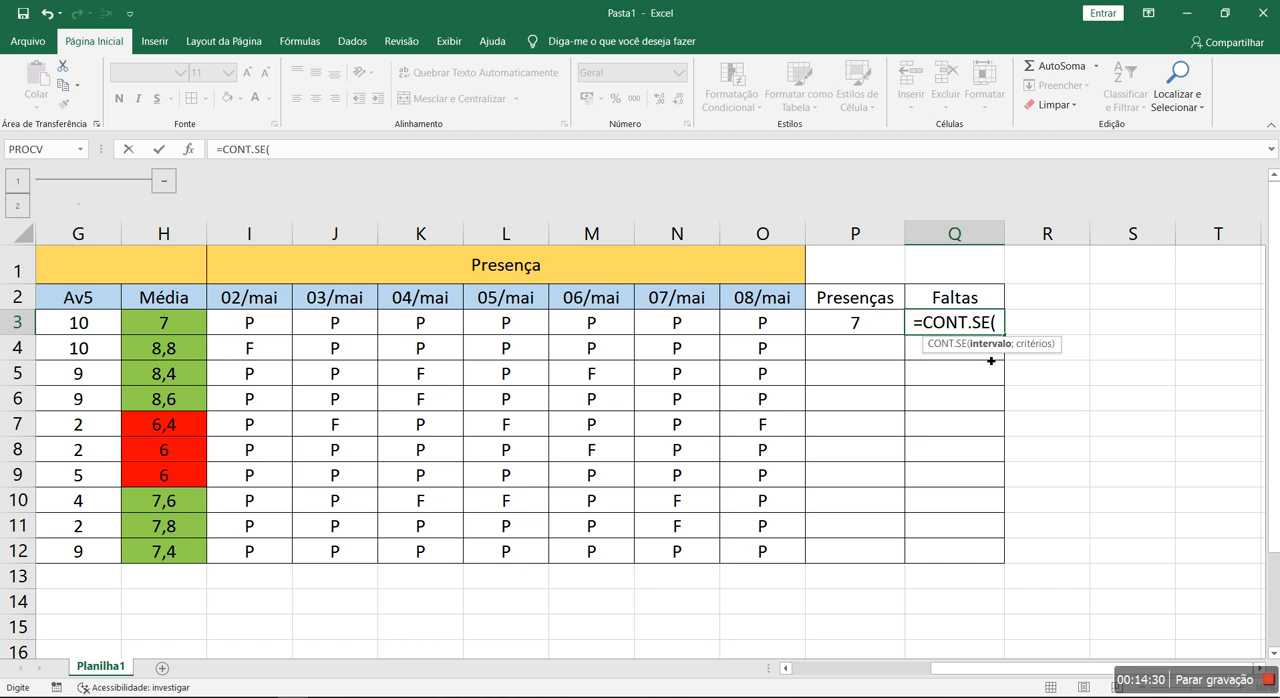
drag(275, 330, 760, 325)
text(; F))
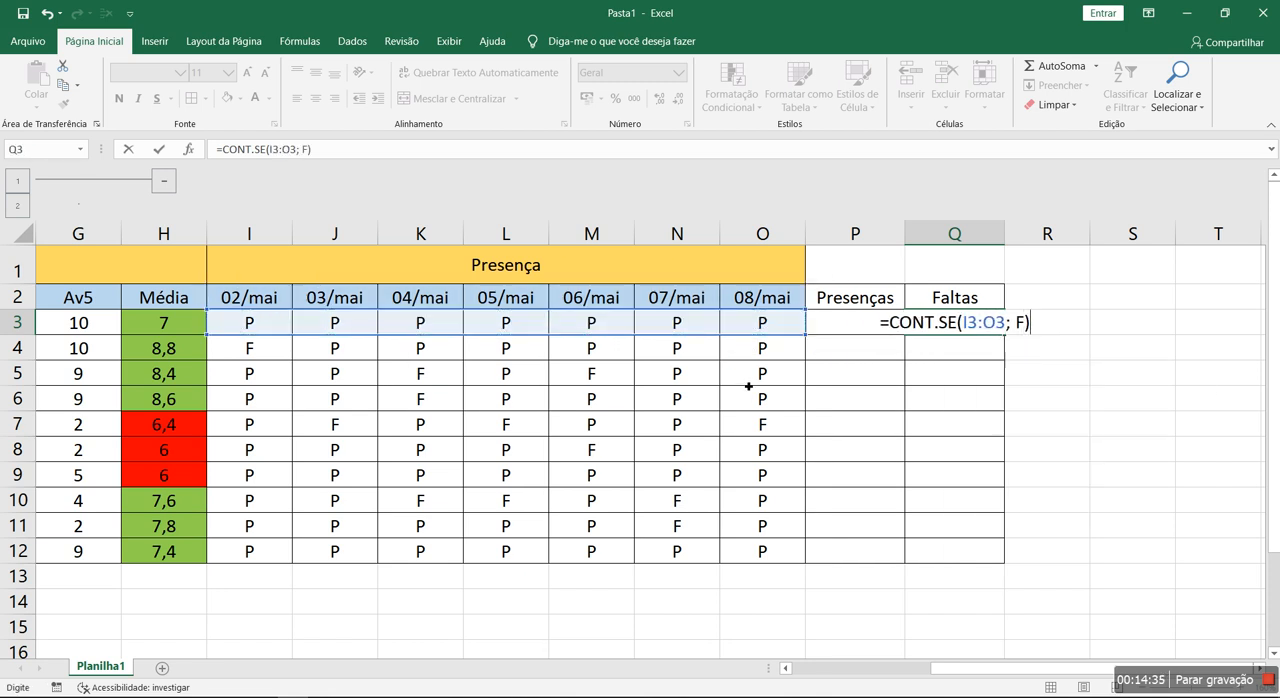
key(Return)
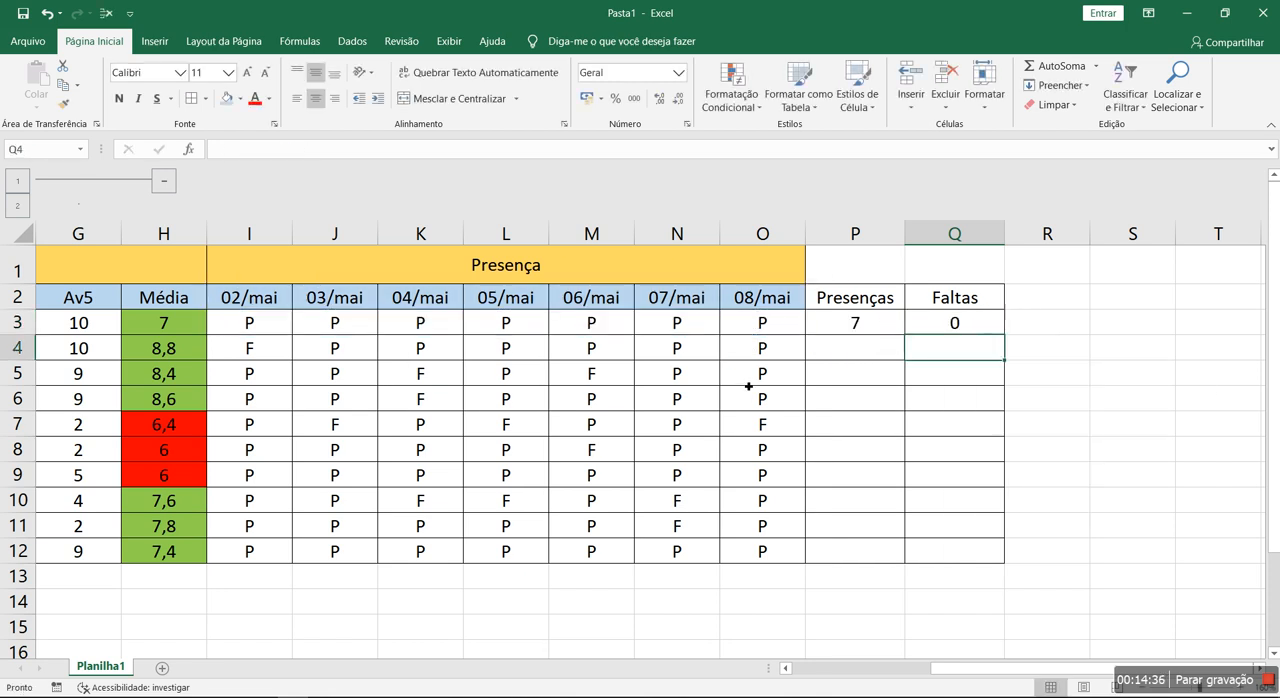
- Fill the formulas in P3:Q3 down through row 12
click(884, 323)
drag(884, 323, 1003, 563)
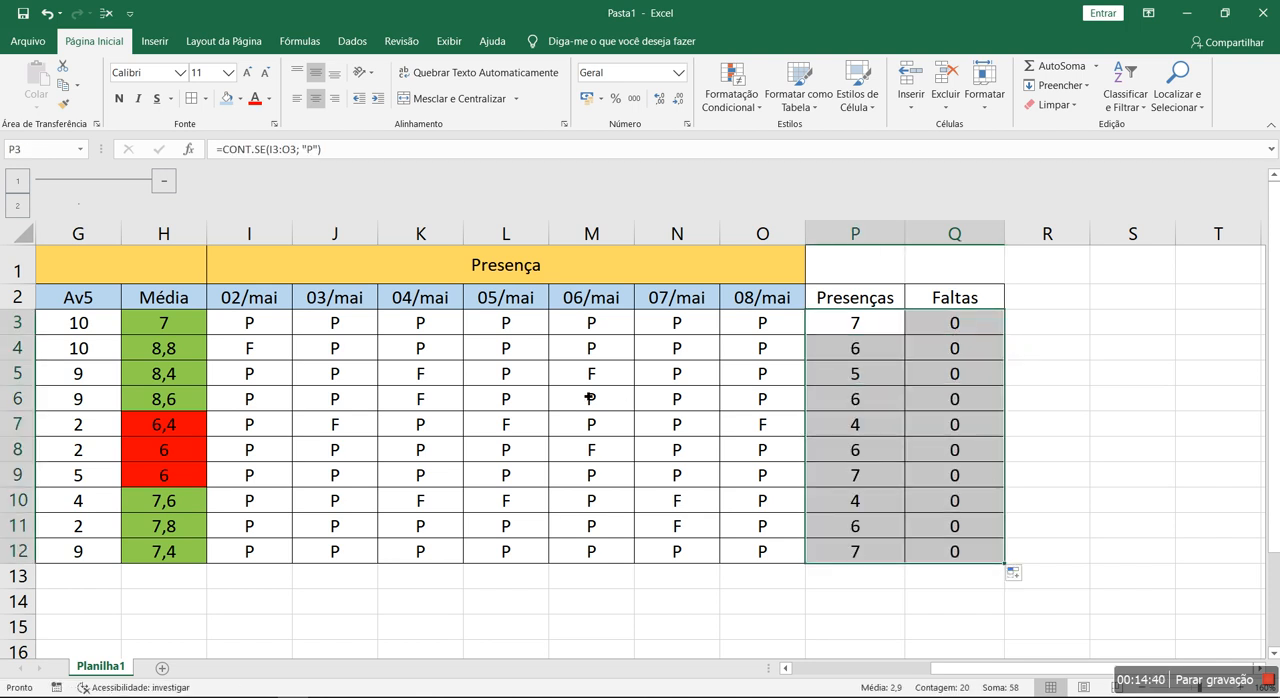
click(929, 451)
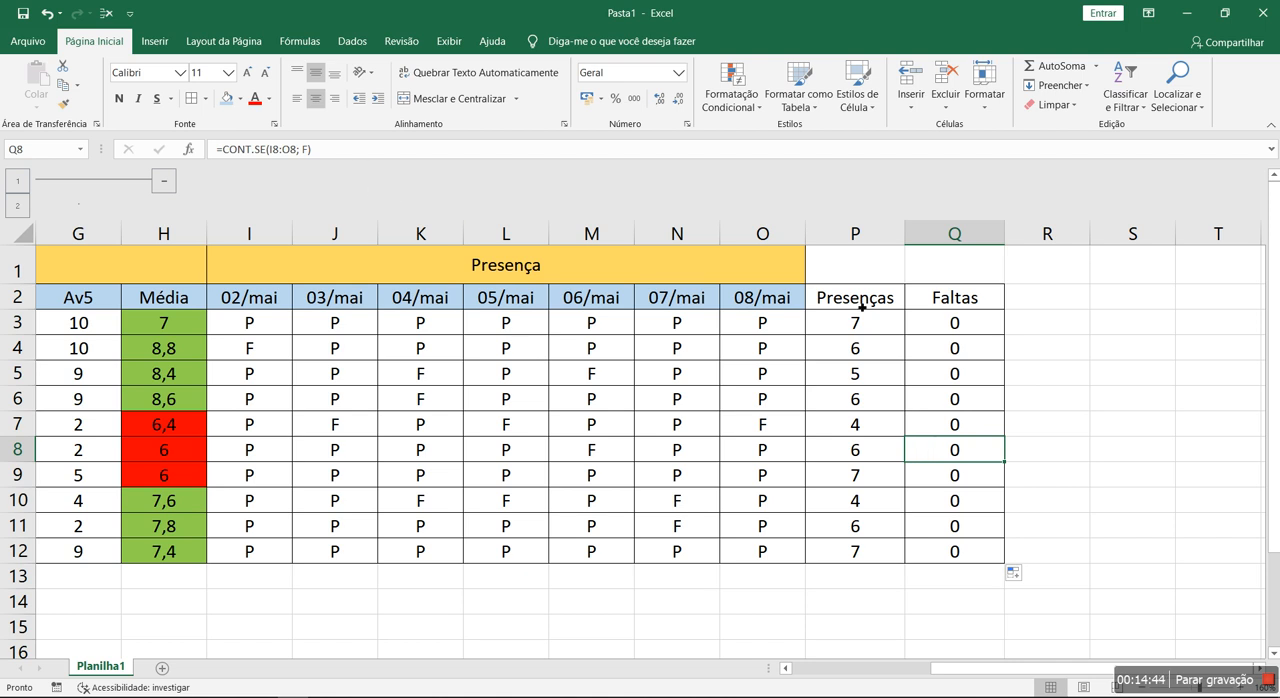
- Correct the Faltas formula in Q3 to =CONT.SE(I3:O3; "F") and fill it down through row 12
click(935, 325)
click(308, 149)
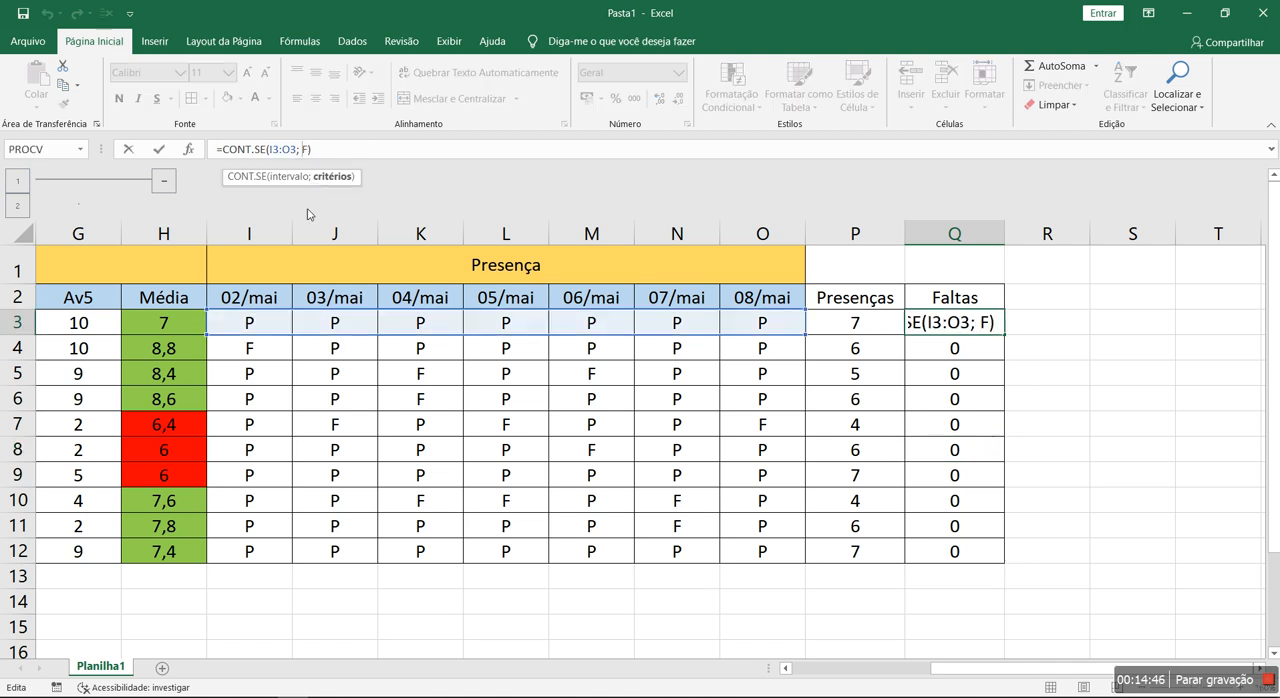
text("F")
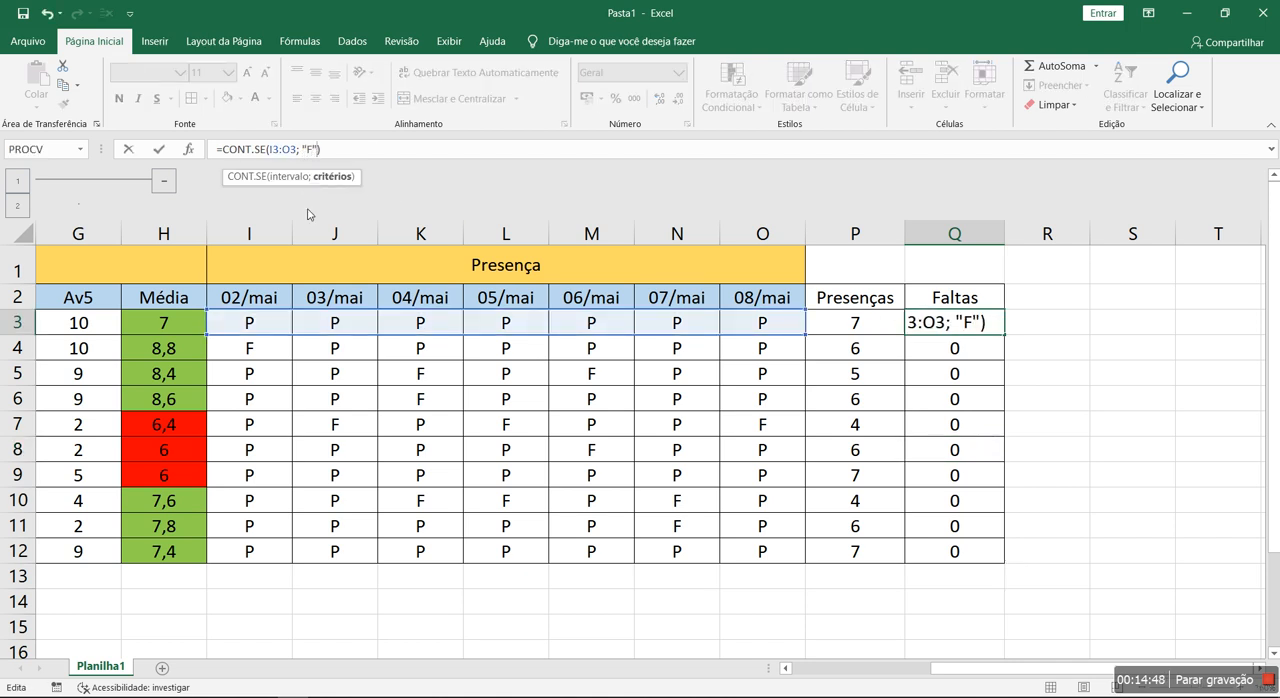
key(Return)
click(975, 332)
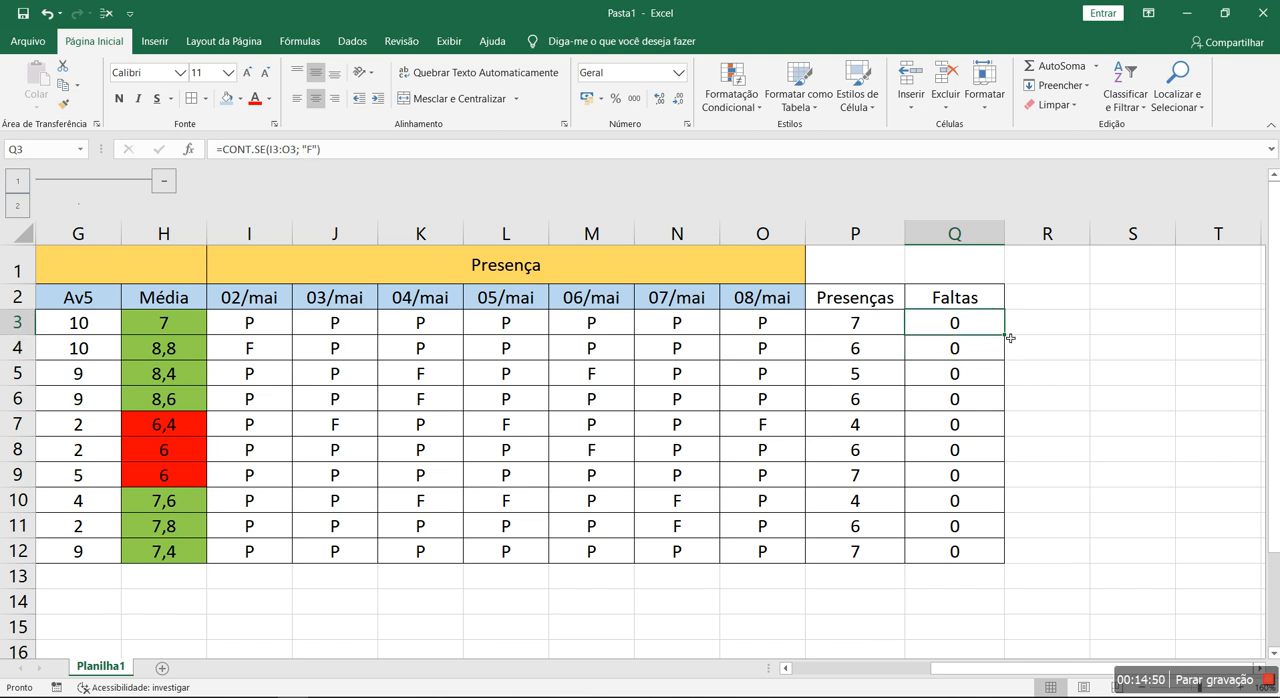
double_click(1004, 343)
click(1097, 475)
- Extend the merged "Presença" heading across I1:R1 and apply all borders to the attendance table through R12
drag(760, 265, 1078, 271)
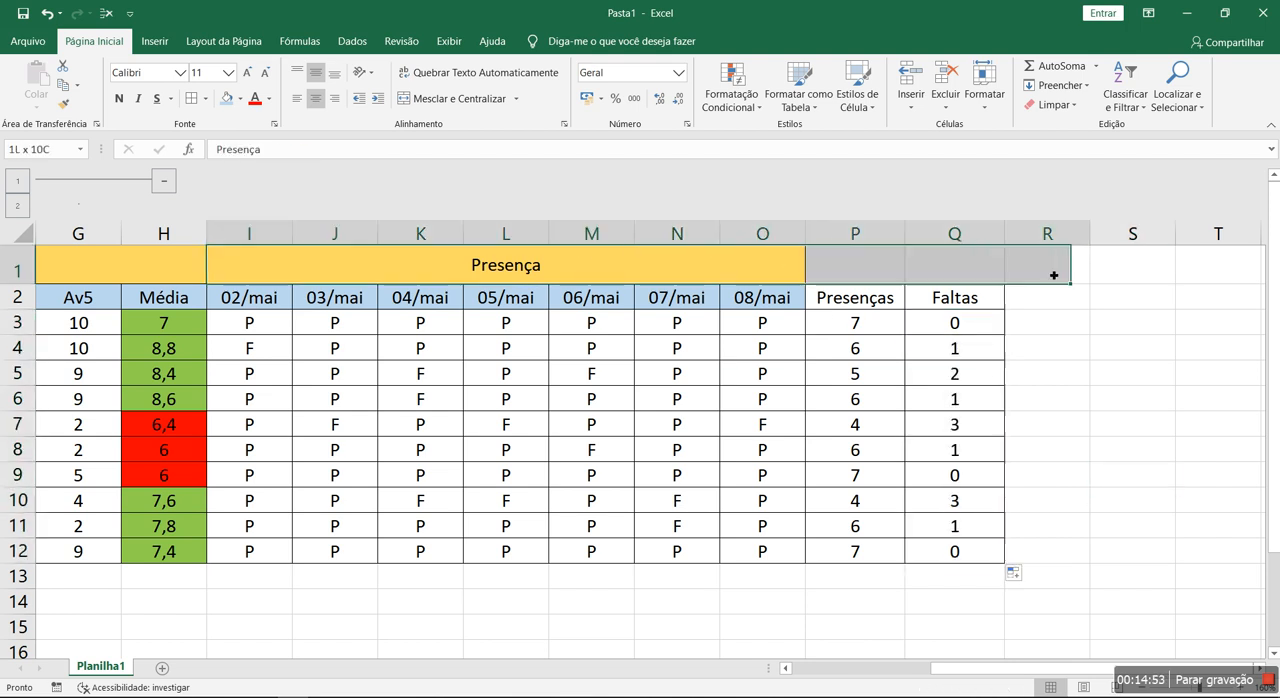
click(455, 98)
drag(528, 266, 580, 558)
click(190, 100)
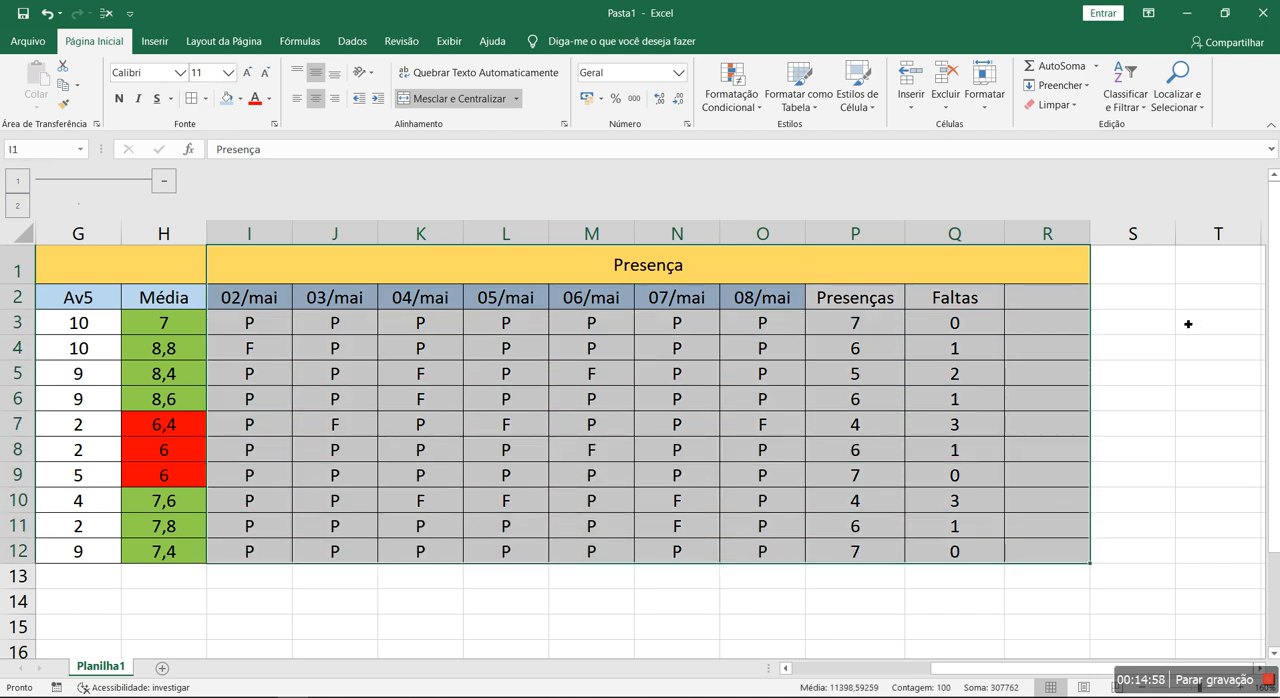
click(1125, 333)
- Enter the header "%" in R2 beside "Faltas"
drag(891, 318, 900, 556)
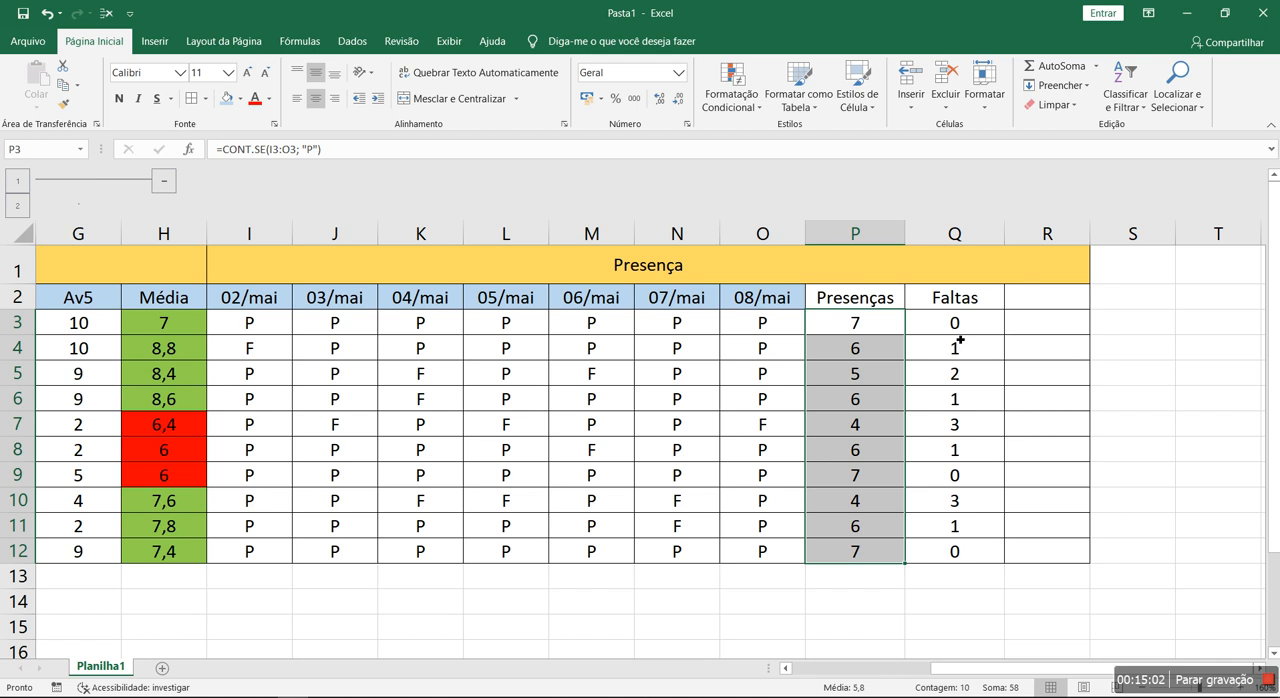
drag(968, 330, 974, 552)
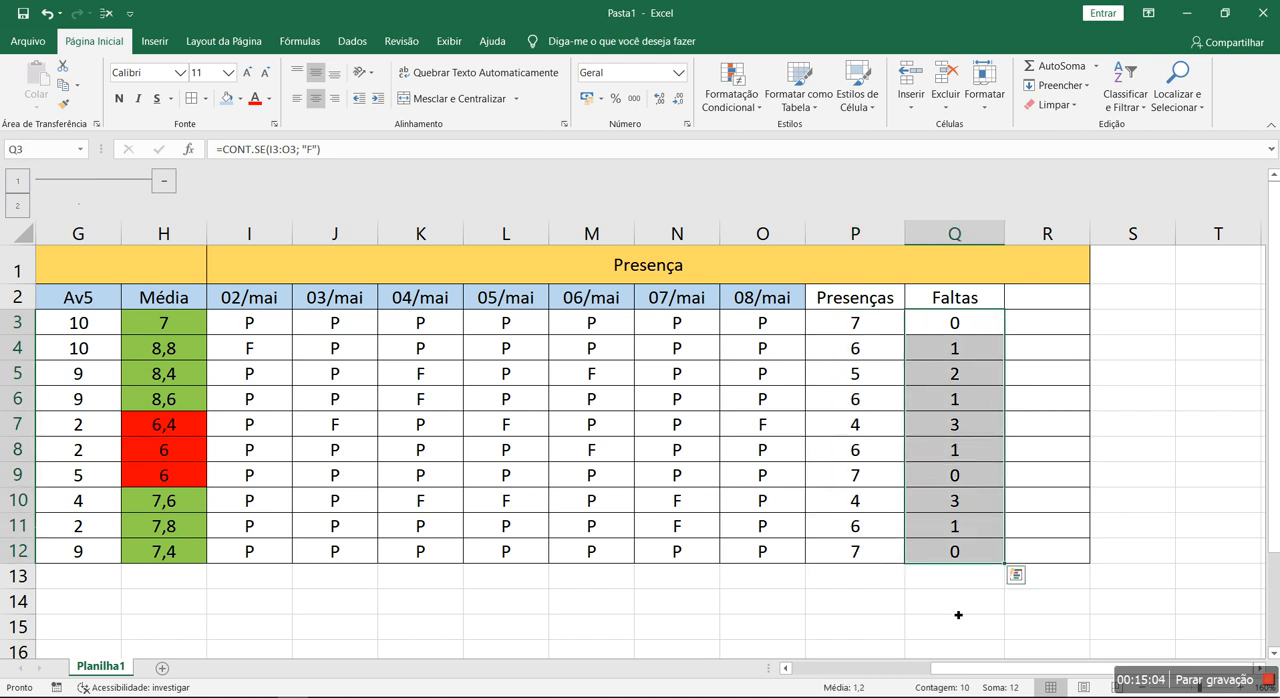
click(1033, 308)
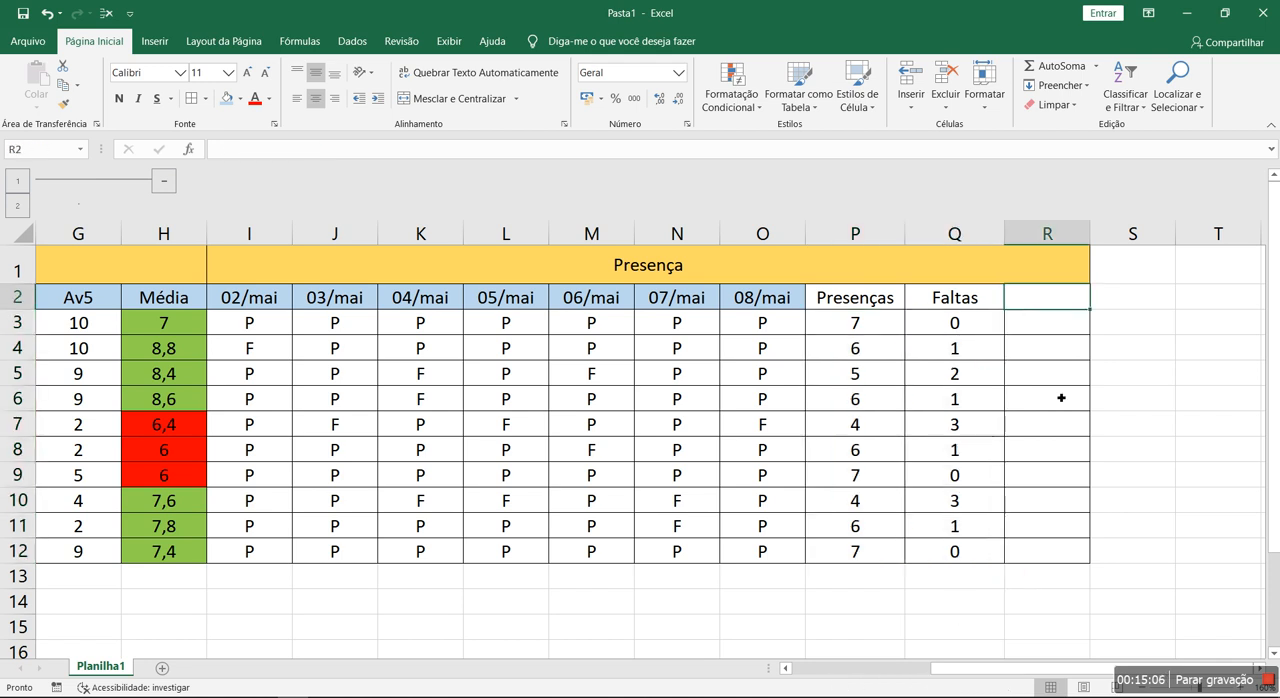
text(% Presen)
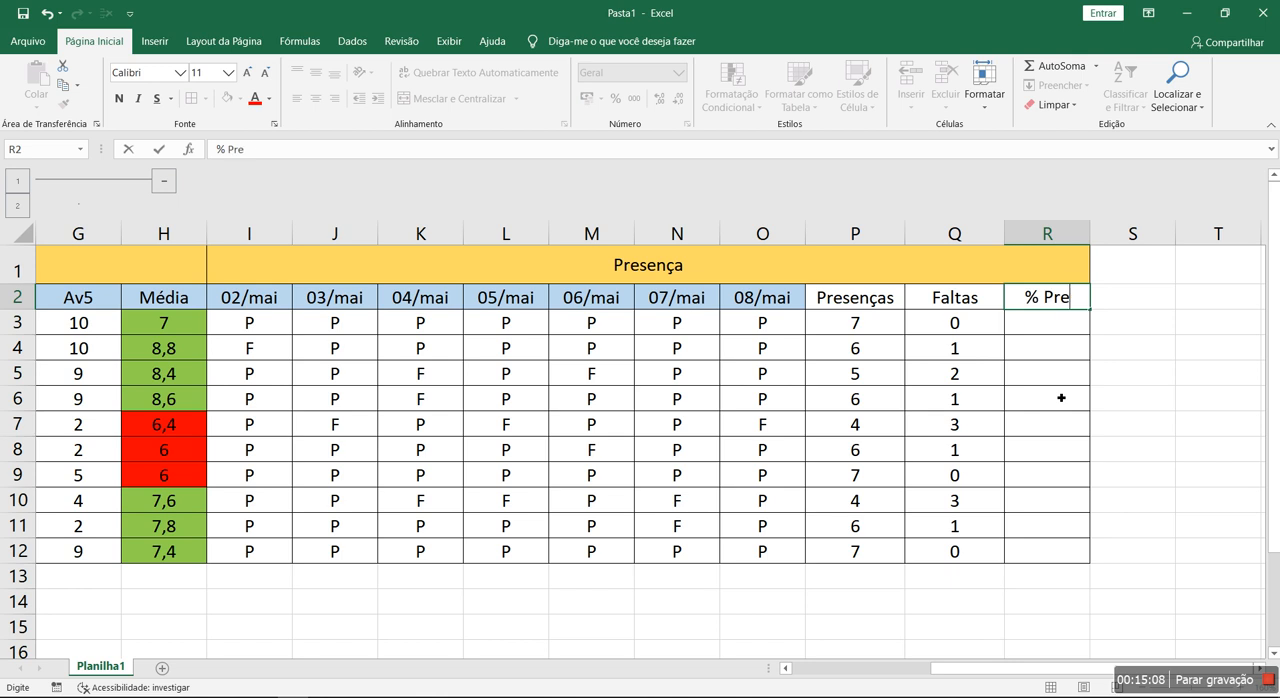
key(BackSpace)
key(BackSpace)
key(BackSpace)
key(BackSpace)
key(BackSpace)
key(BackSpace)
key(BackSpace)
key(Return)
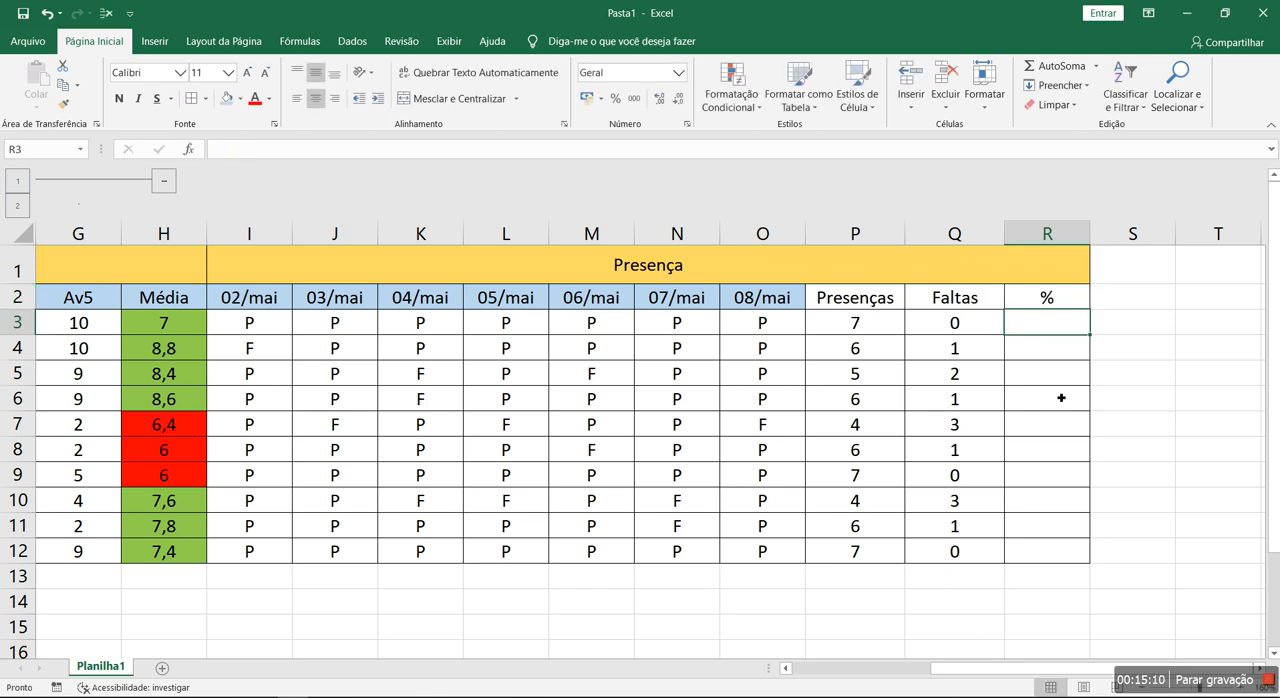
- Count the class dates and enter the formula =P3/7 in R3 for the first student's attendance share
click(273, 298)
click(346, 299)
click(430, 301)
click(510, 300)
click(584, 298)
click(656, 299)
drag(762, 298, 258, 298)
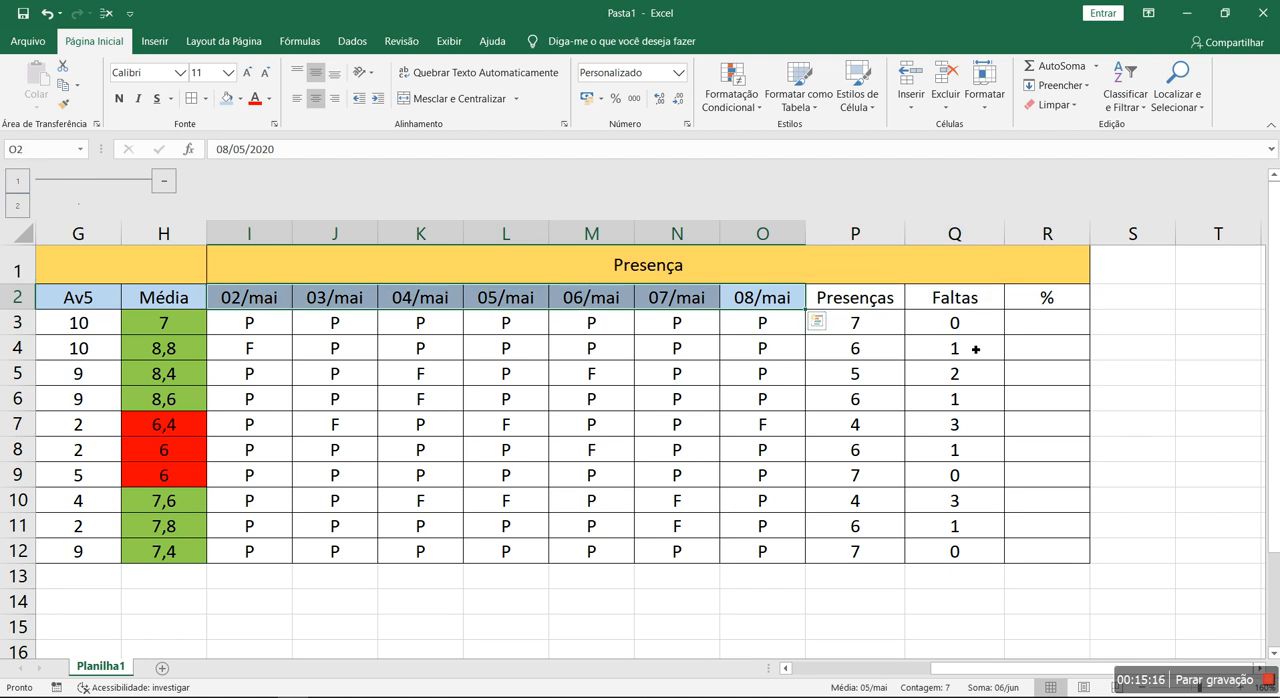
click(1039, 323)
text(=)
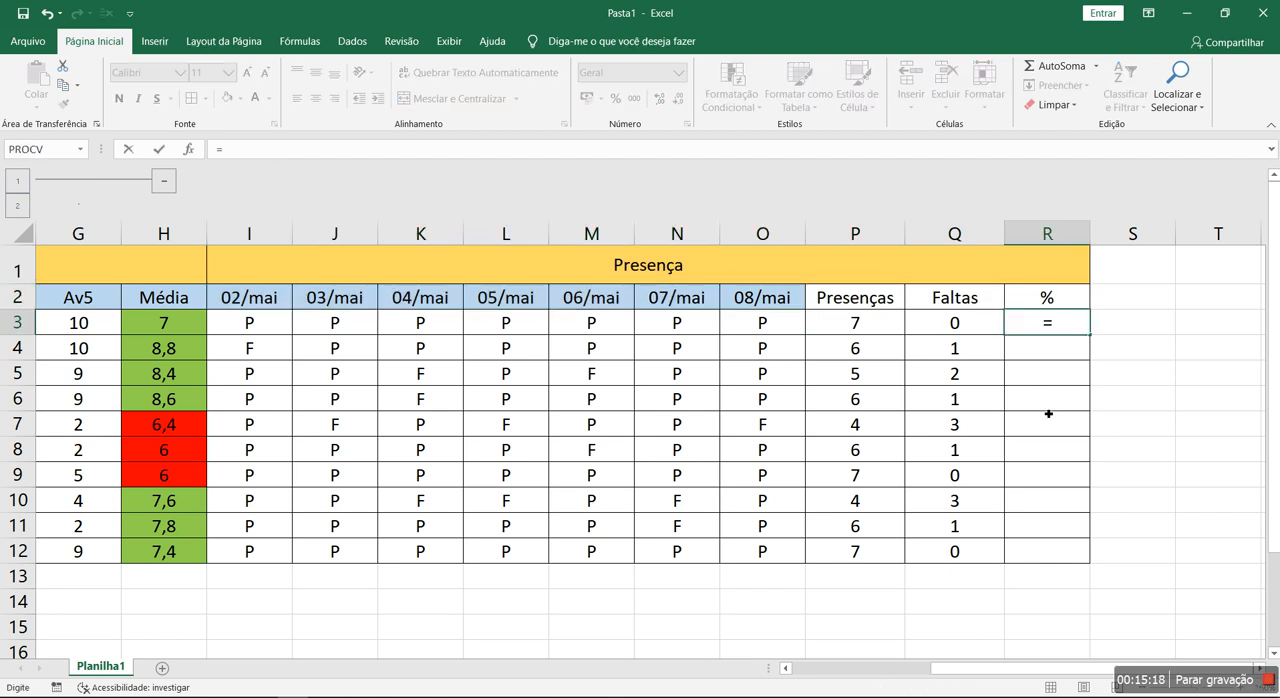
key(Left)
key(Left)
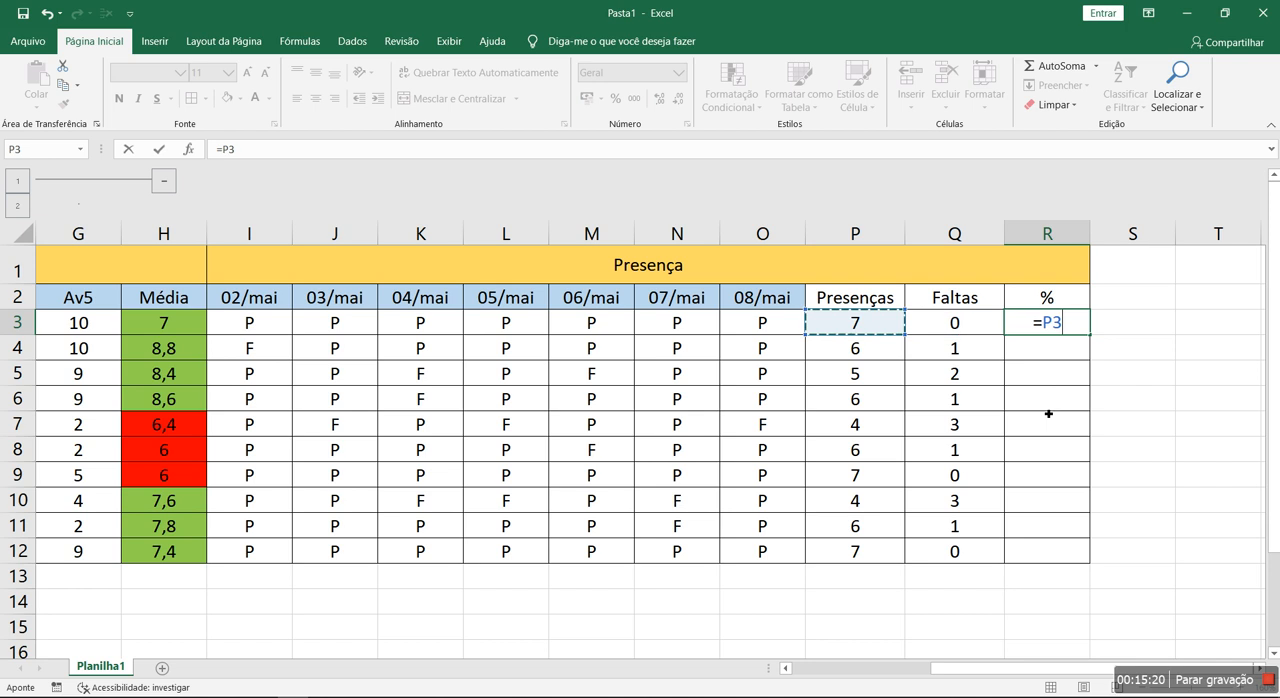
text(/7)
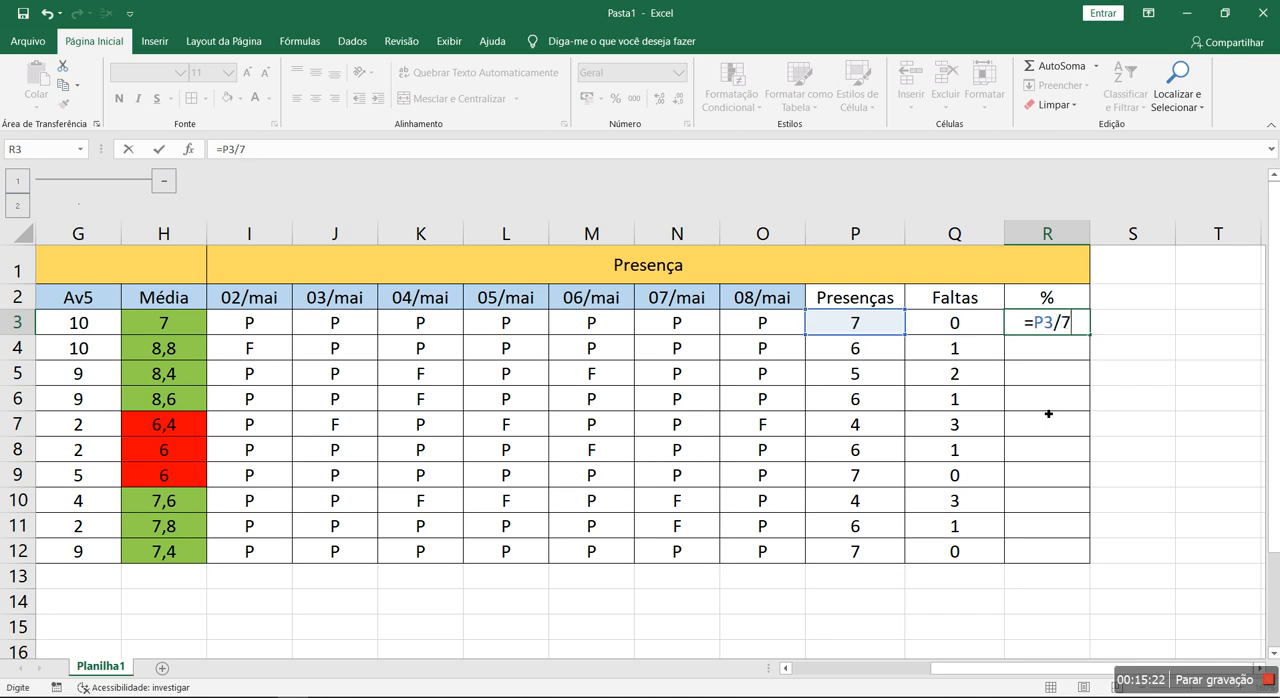
key(Return)
- Format R3 as a percentage and fill it down through R12
click(1071, 323)
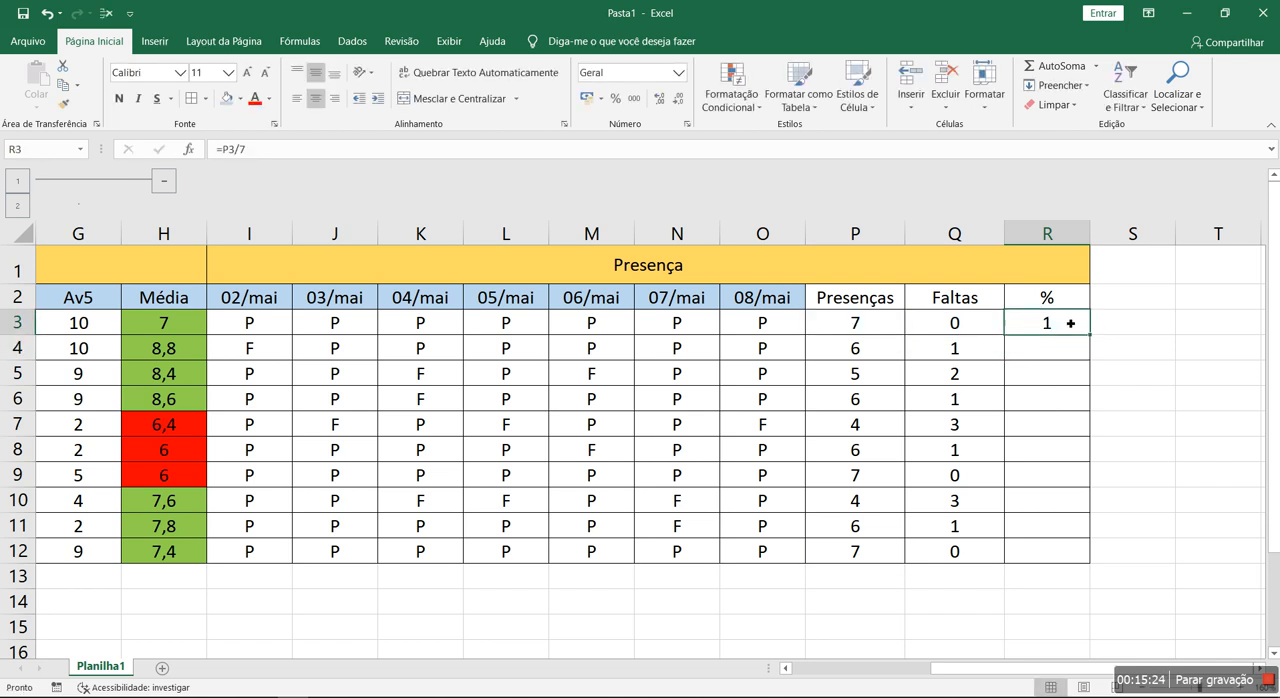
click(617, 99)
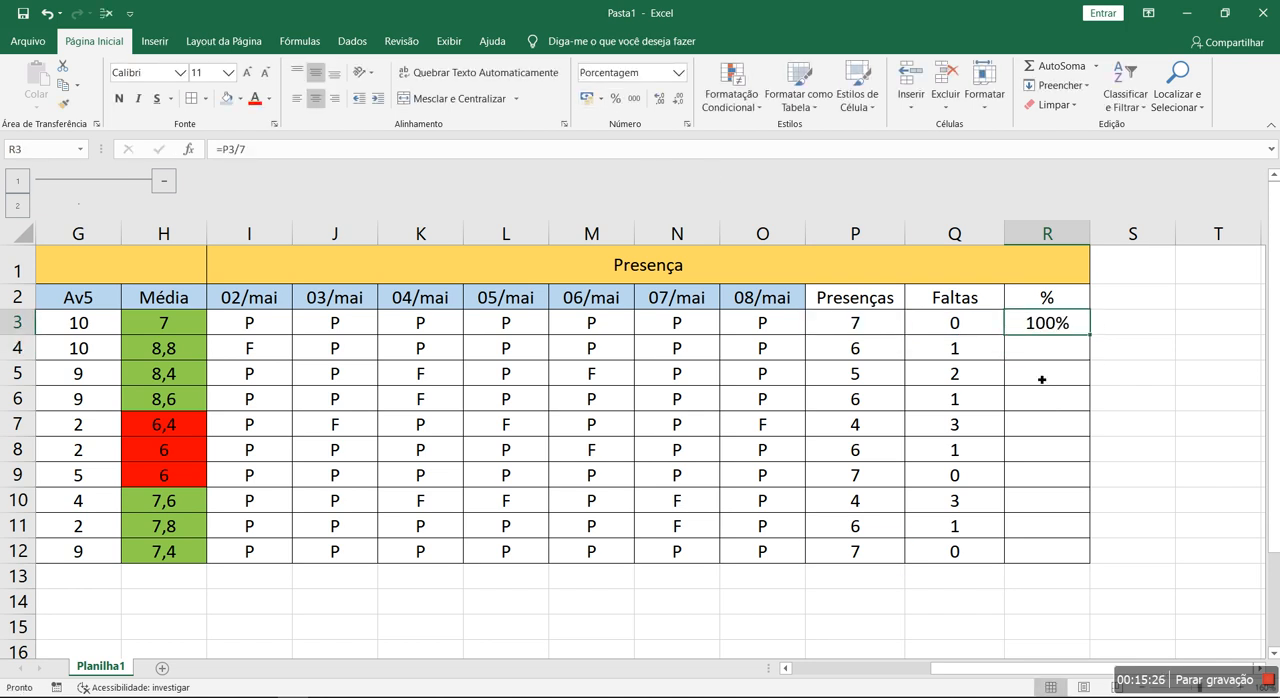
drag(1090, 345, 1118, 558)
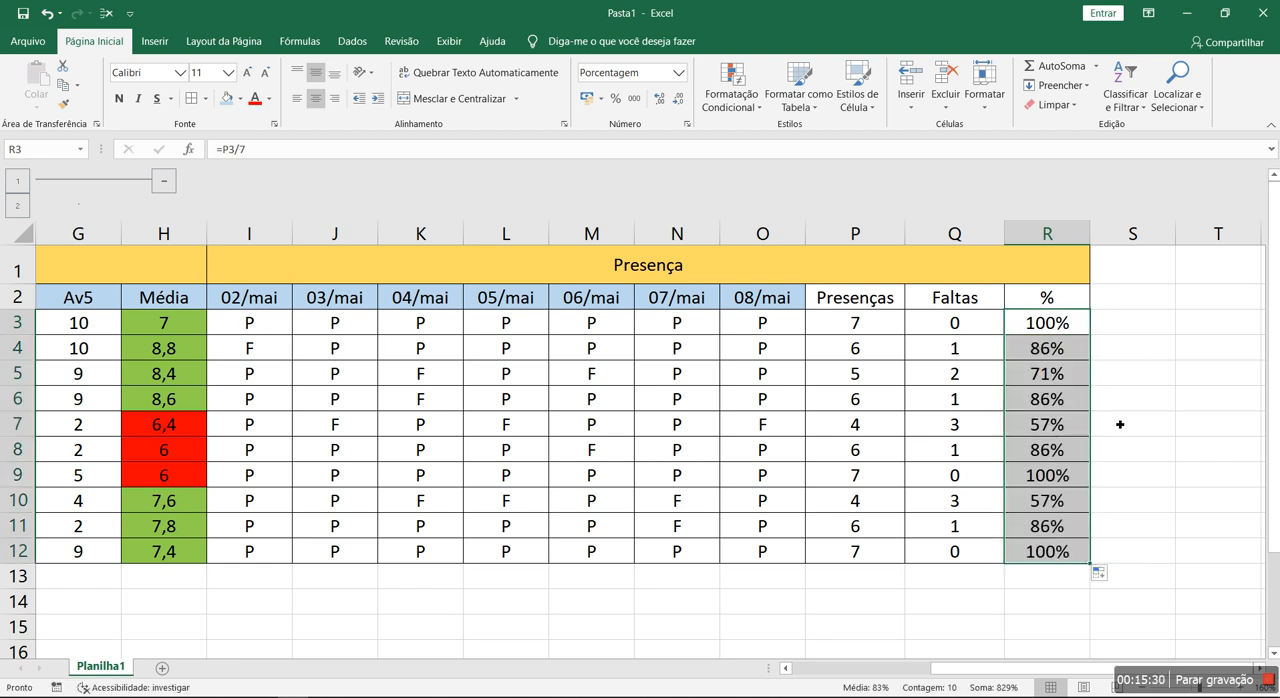
- Insert two blank columns before the 08/mai attendance column
click(260, 333)
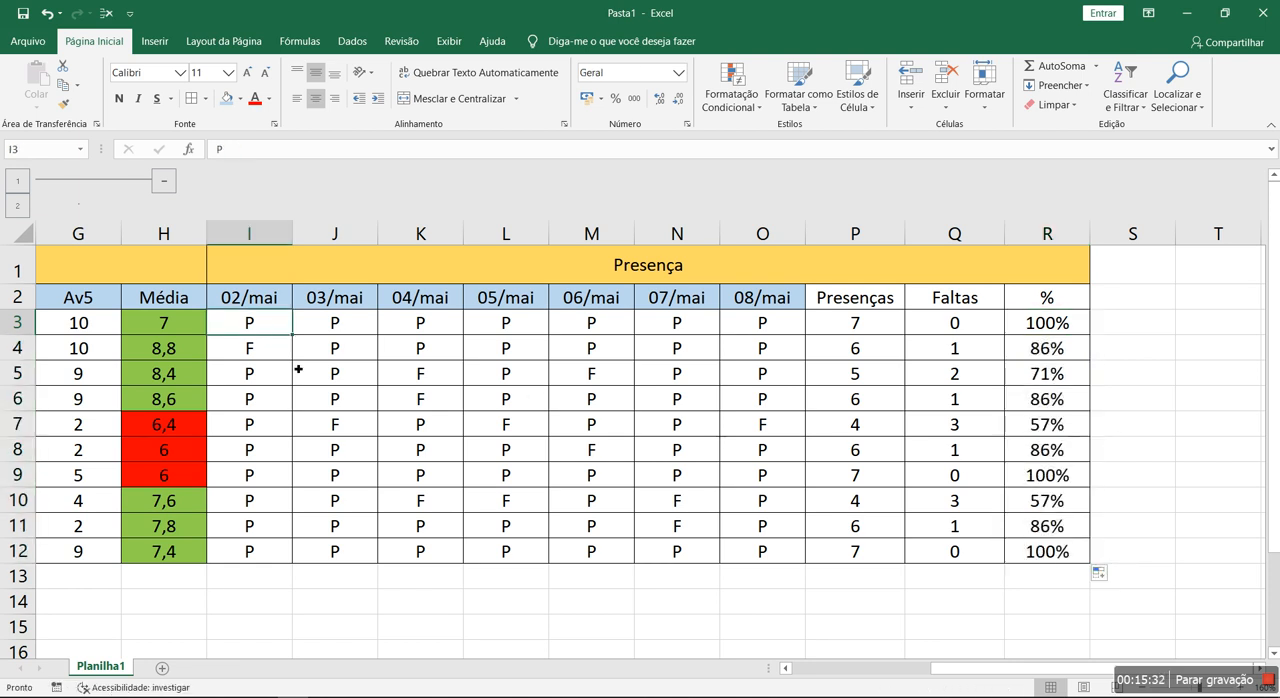
key(Right)
key(Right)
key(Right)
key(Right)
key(Right)
key(Right)
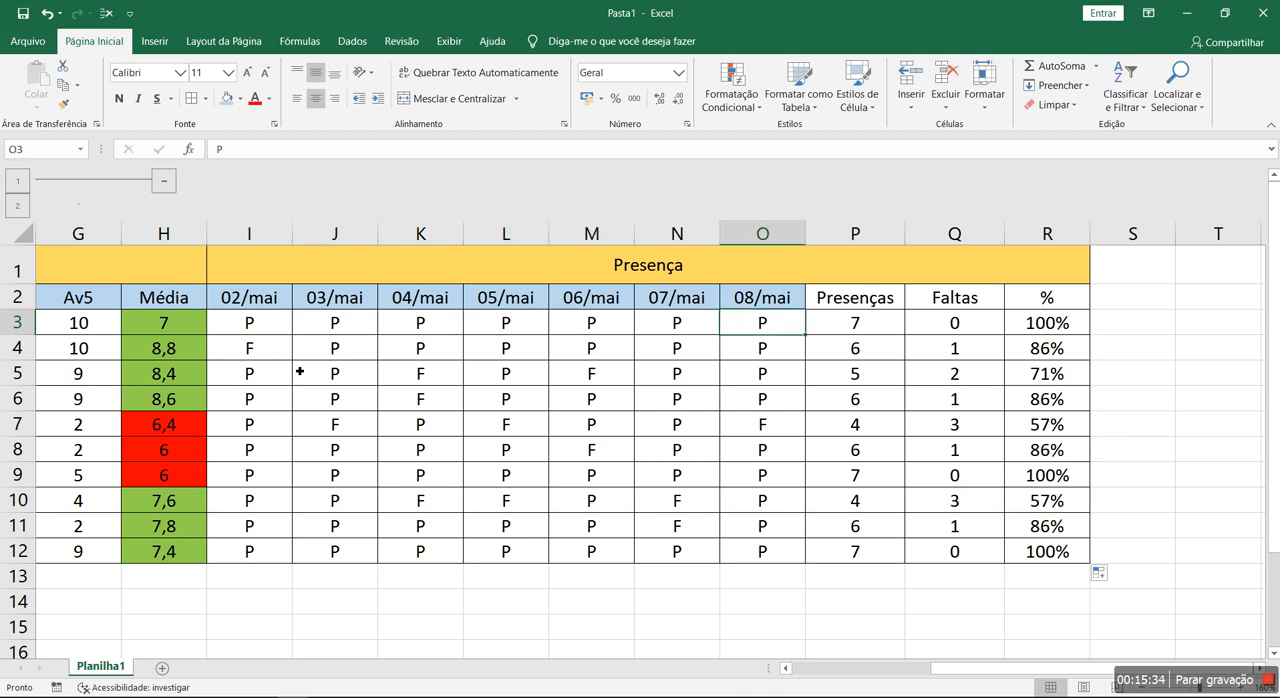
right_click(770, 240)
click(800, 352)
right_click(770, 240)
click(800, 352)
- Count the date columns and insert one more blank column before the 08/mai column
click(249, 298)
click(341, 298)
click(425, 298)
click(510, 299)
click(594, 300)
click(688, 303)
click(774, 303)
click(857, 305)
click(930, 300)
right_click(866, 238)
click(895, 347)
click(752, 330)
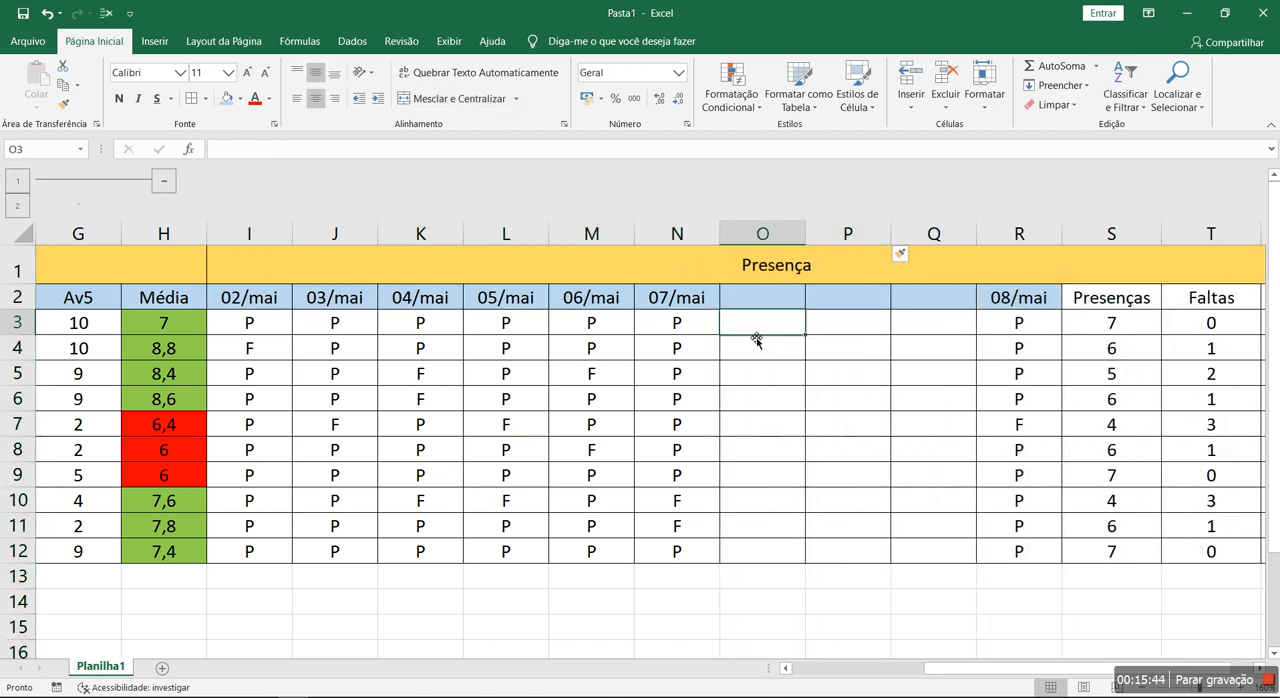
- Fill the date series from 07/mai in N2 across to 11/mai in R2
click(690, 300)
drag(720, 310, 1046, 310)
click(263, 308)
click(1049, 293)
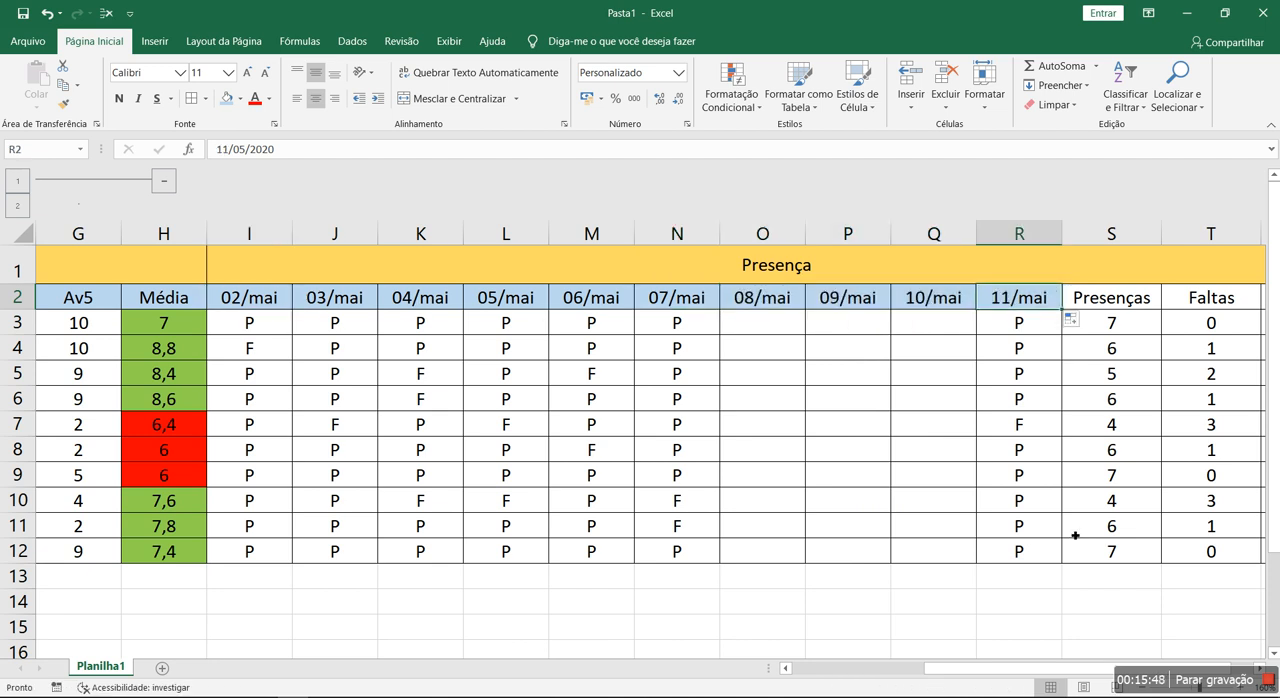
- Change the percentage formula in U3 to =S3/10 and fill it down through U12
drag(1084, 668, 1110, 668)
click(1210, 322)
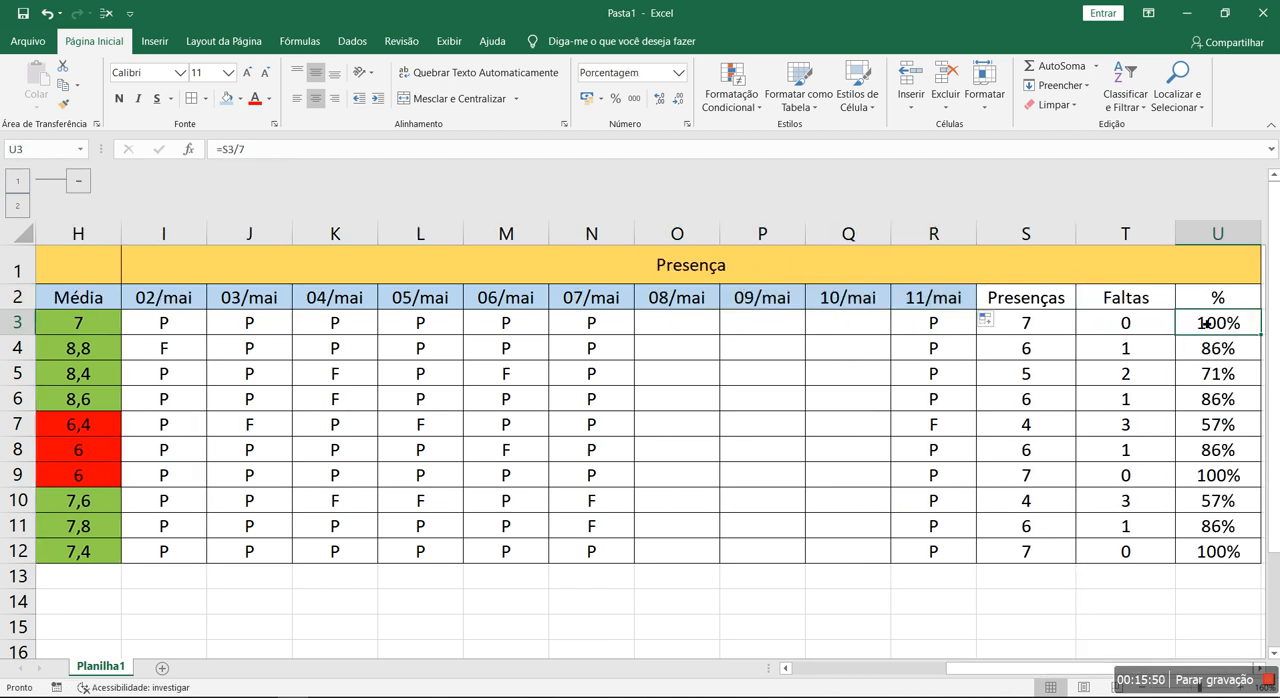
click(351, 147)
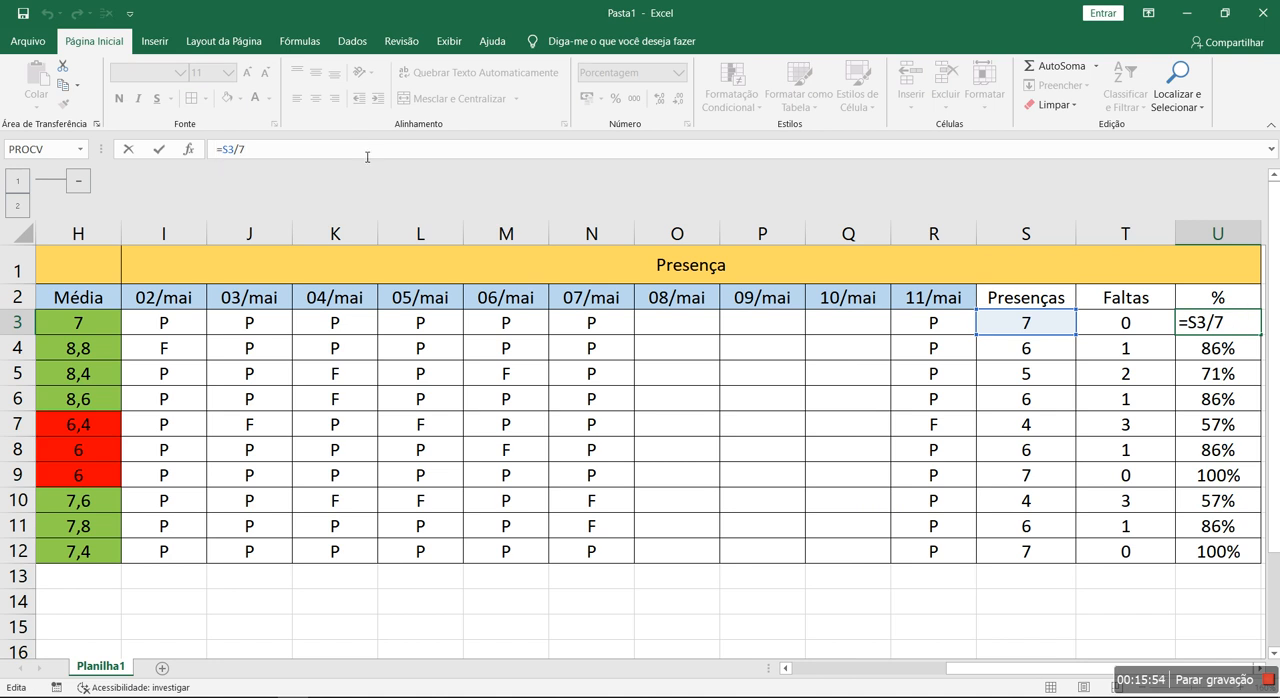
text(10)
key(Return)
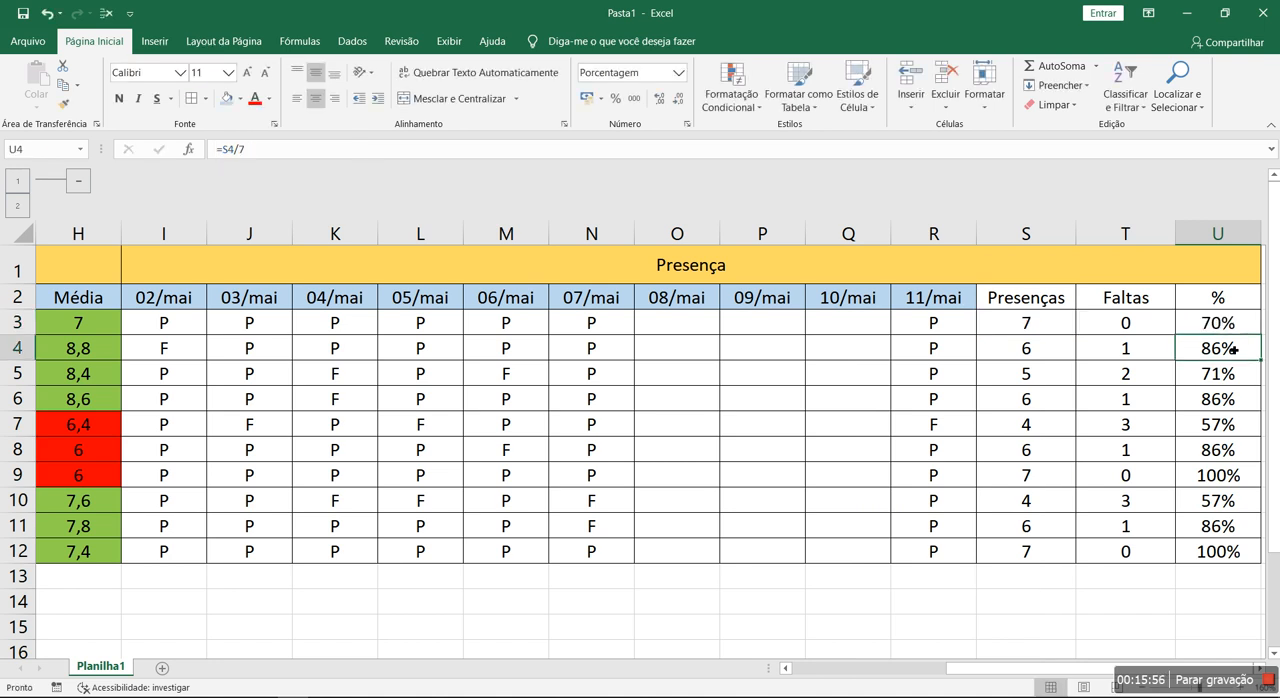
key(Up)
double_click(1264, 338)
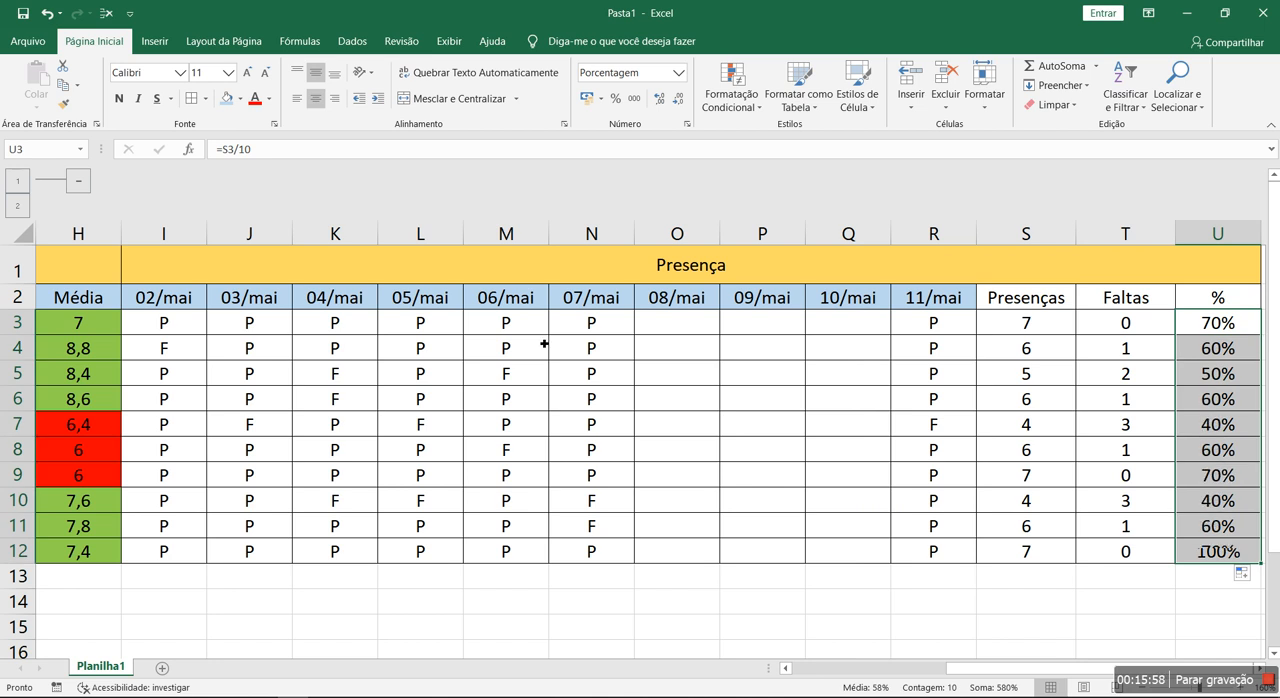
- Copy the 07/mai attendance marks in N3:N12 into the empty 08/mai, 09/mai and 10/mai columns
drag(597, 334, 591, 551)
key(ctrl+c)
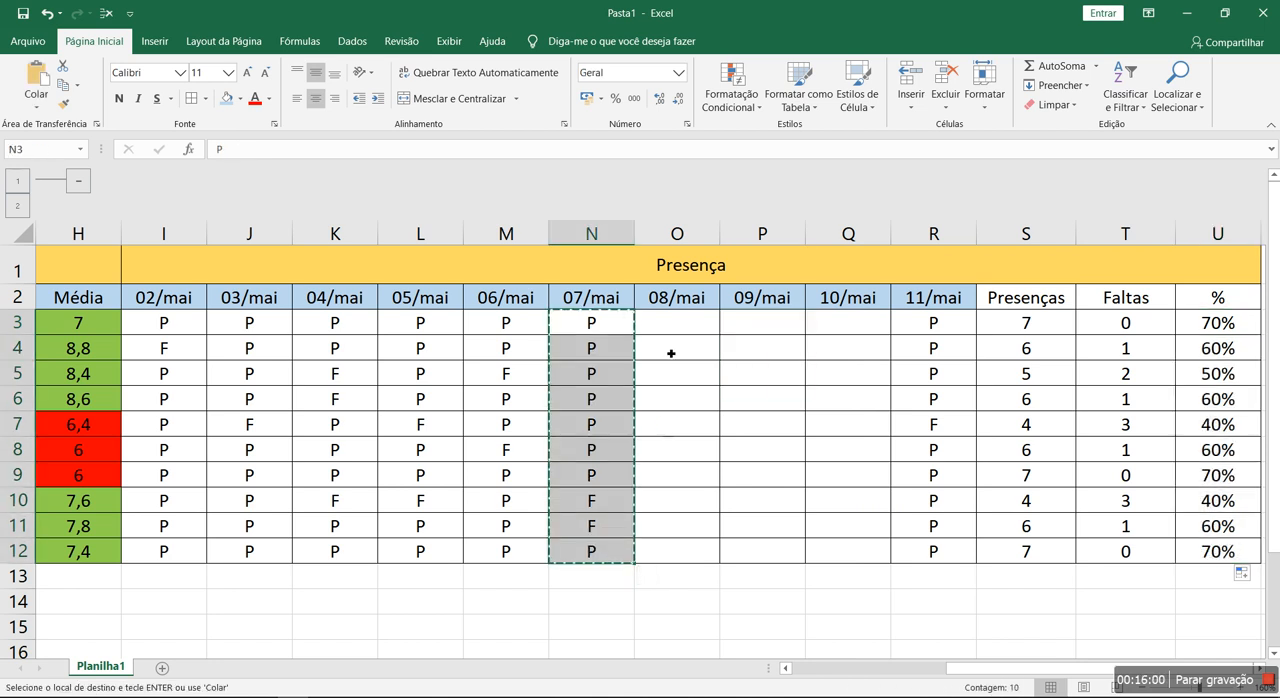
click(675, 322)
key(ctrl+v)
key(Right)
key(ctrl+v)
key(Right)
key(ctrl+v)
- Change the absences in P10, P11, O11, N10 and K10 to P
click(782, 508)
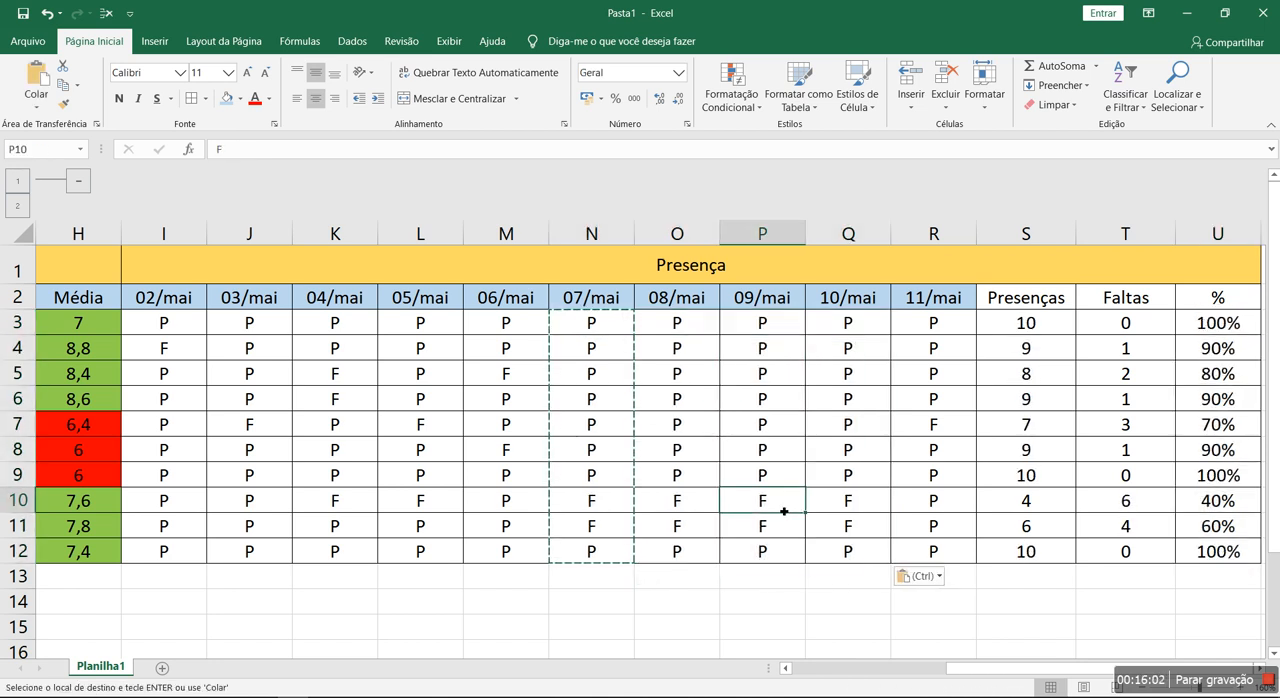
text(p)
key(Return)
key(Up)
text(P)
key(Down)
text(P)
key(Left)
text(P)
key(Up)
key(Left)
text(P)
key(Left)
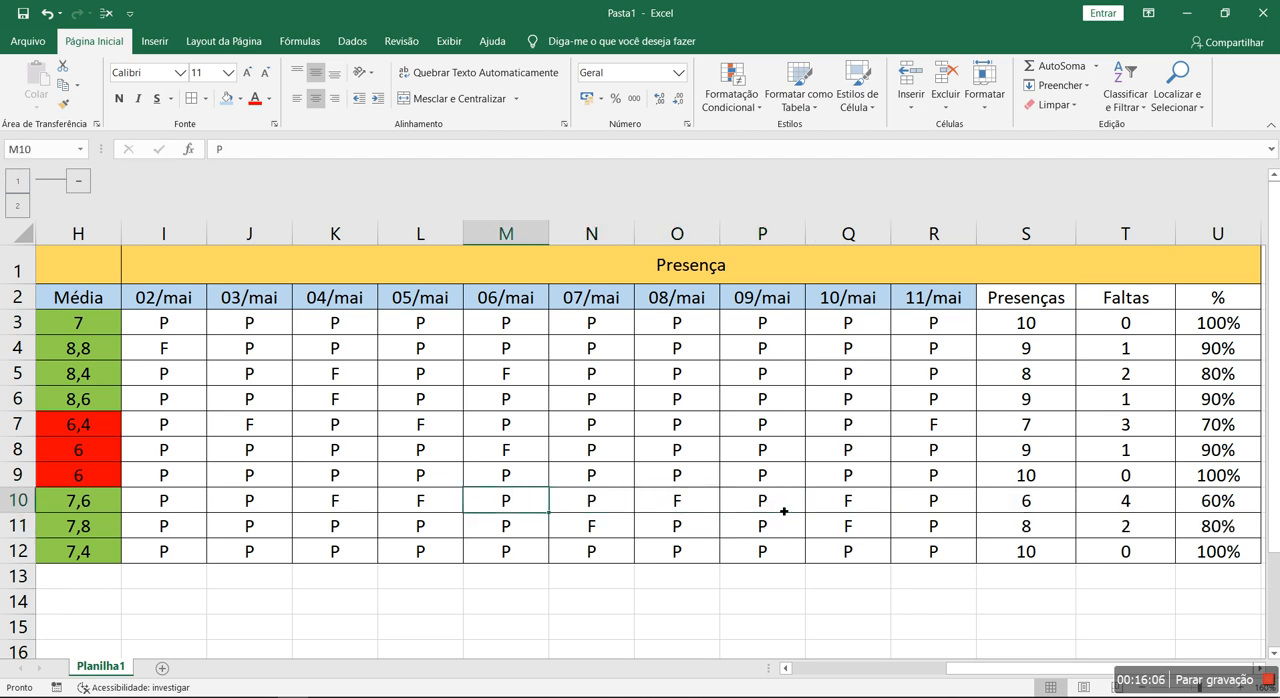
key(Left)
key(Left)
text(P)
- Mark absences with F in P6, O6 and L6
key(Up)
key(Up)
key(Right)
key(Right)
key(Right)
key(Right)
key(Right)
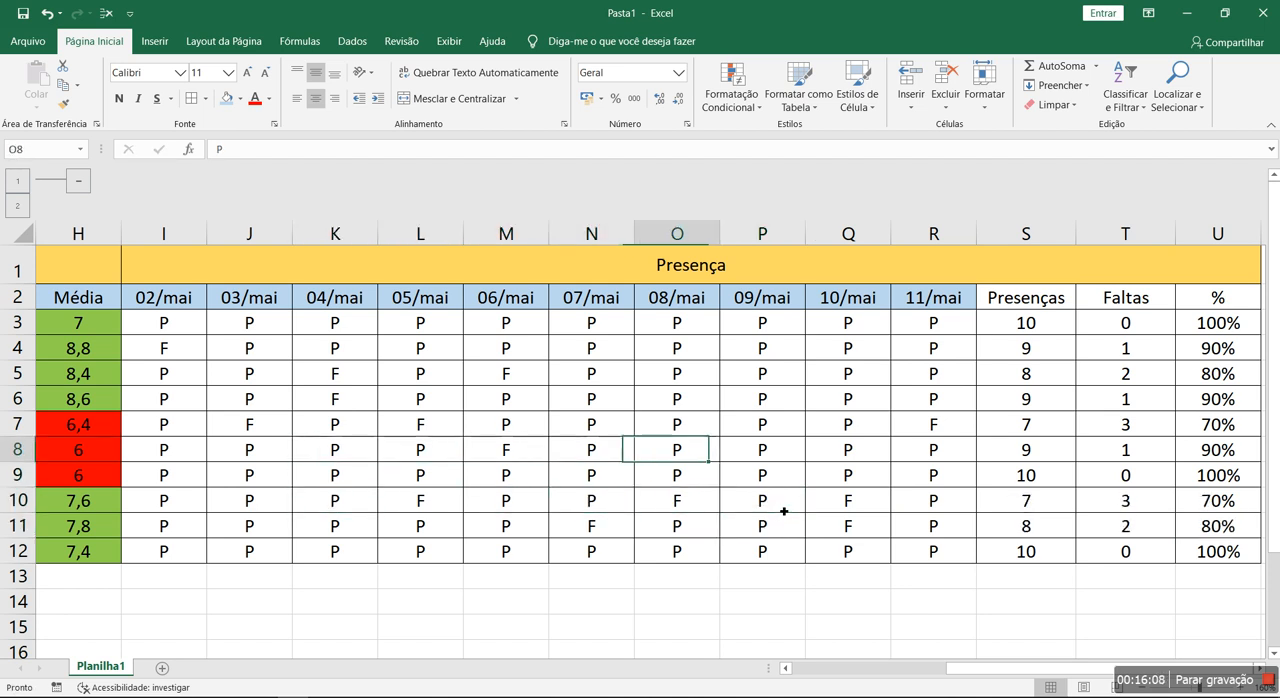
key(Up)
key(Up)
text(F)
key(Left)
text(F)
key(Left)
key(Left)
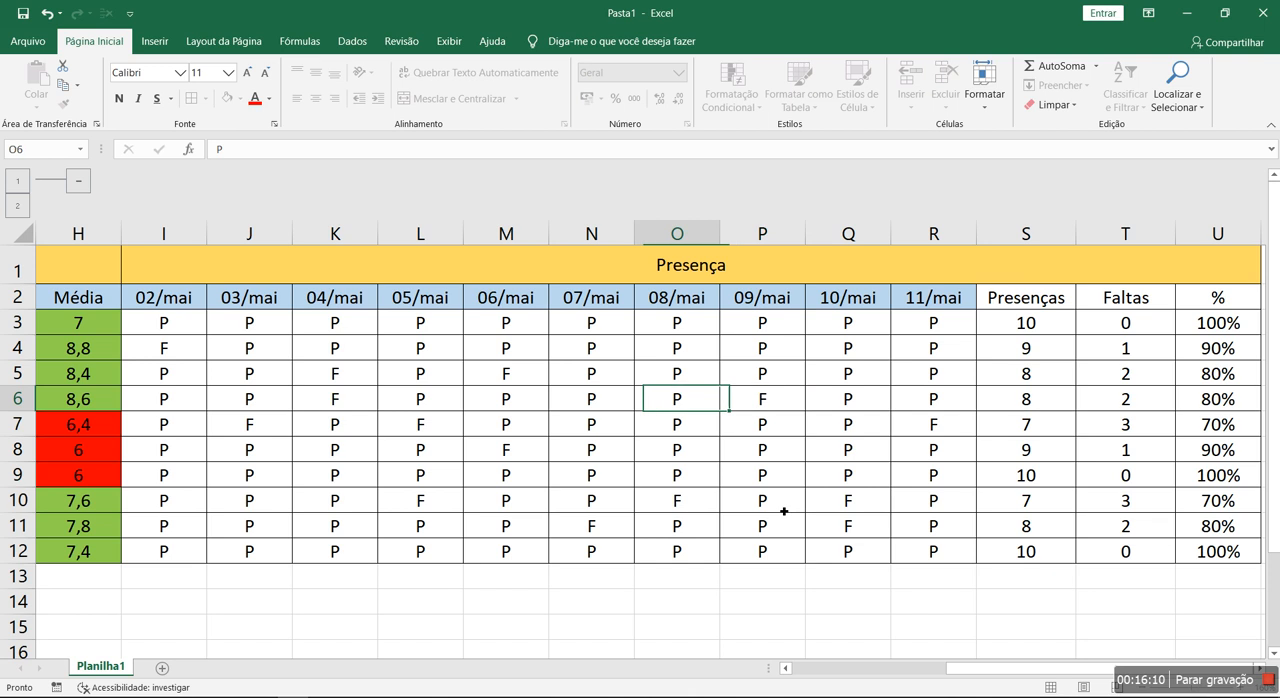
key(Left)
text(F)
key(Down)
key(Down)
key(Down)
- Mark absences with F in L9, M9, O9, P9 and Q9
text(F)
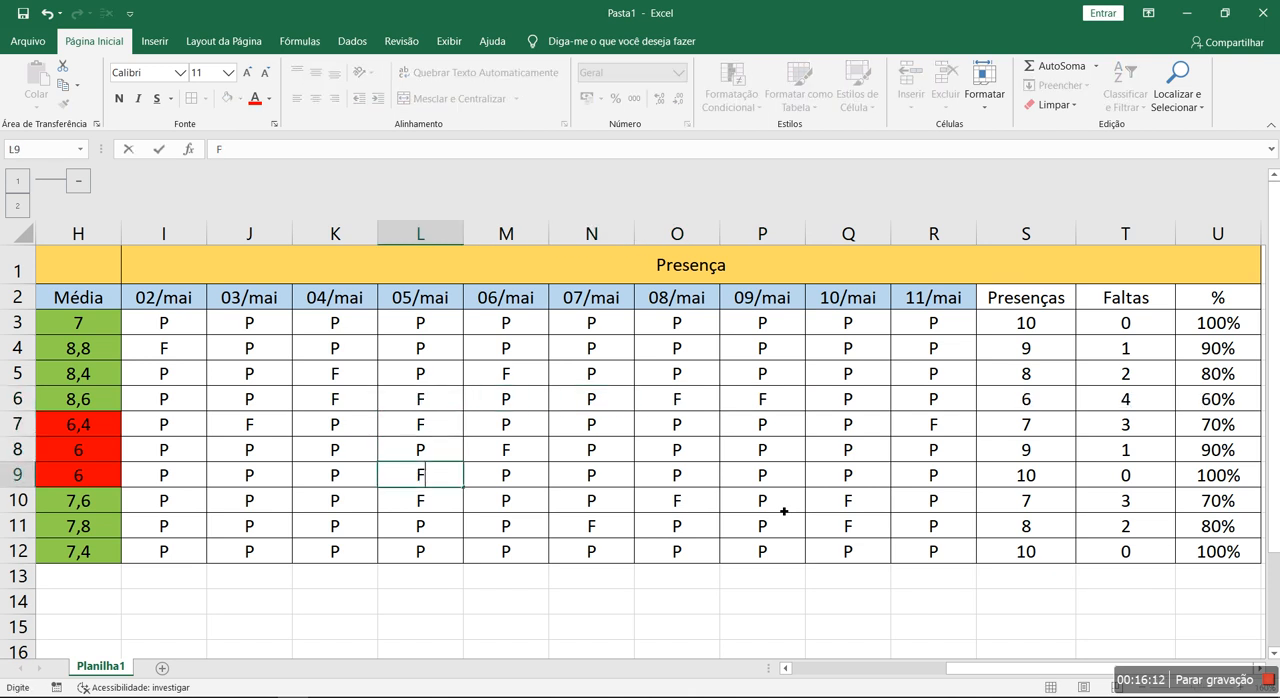
key(Right)
text(F)
key(Right)
key(Right)
text(F)
key(Right)
text(P)
key(BackSpace)
text(F)
key(Right)
text(F)
key(Right)
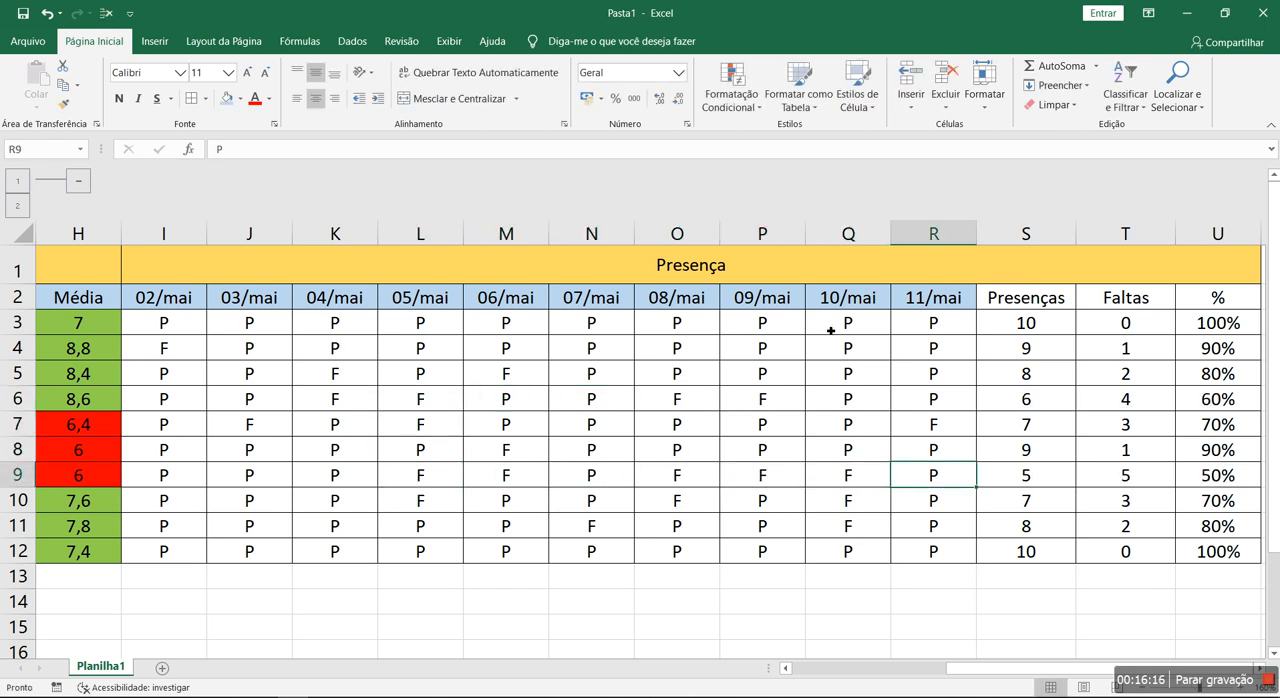
- Fill the "Presenças", "Faltas" and "%" headers in S2:U2 with the same light blue as the date headers
ctrl+scroll(831, 330, down, 2)
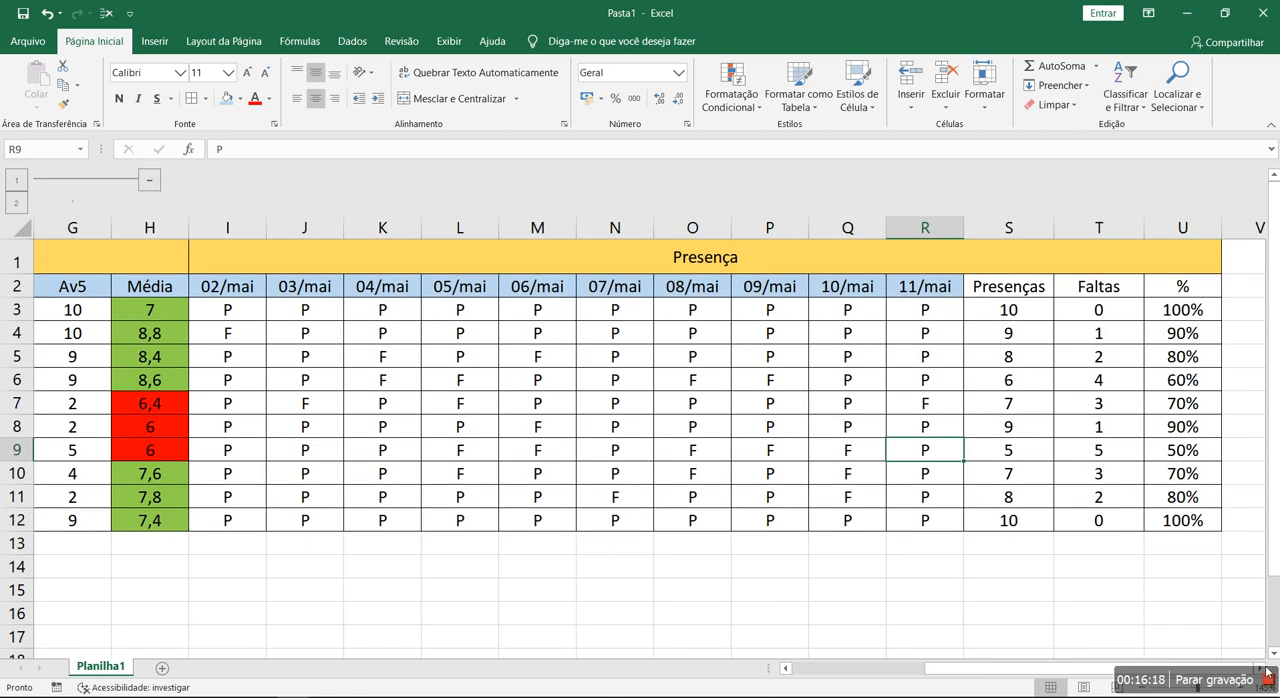
click(1265, 669)
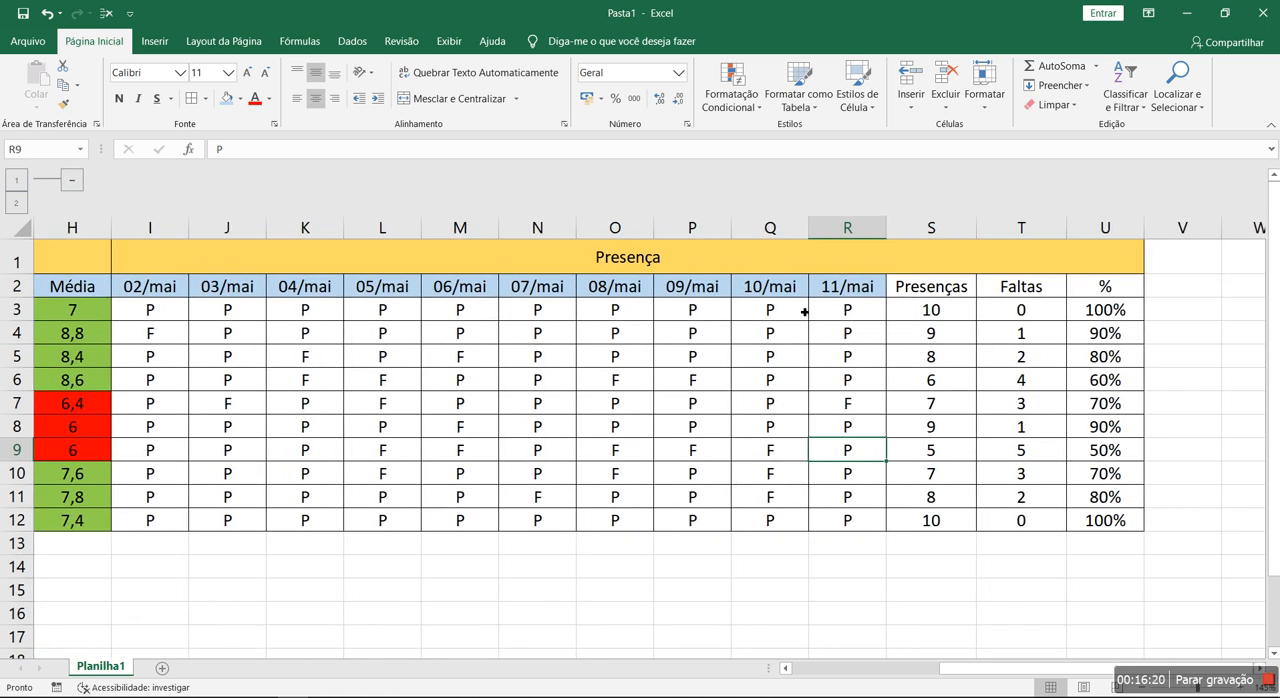
drag(940, 291, 1095, 292)
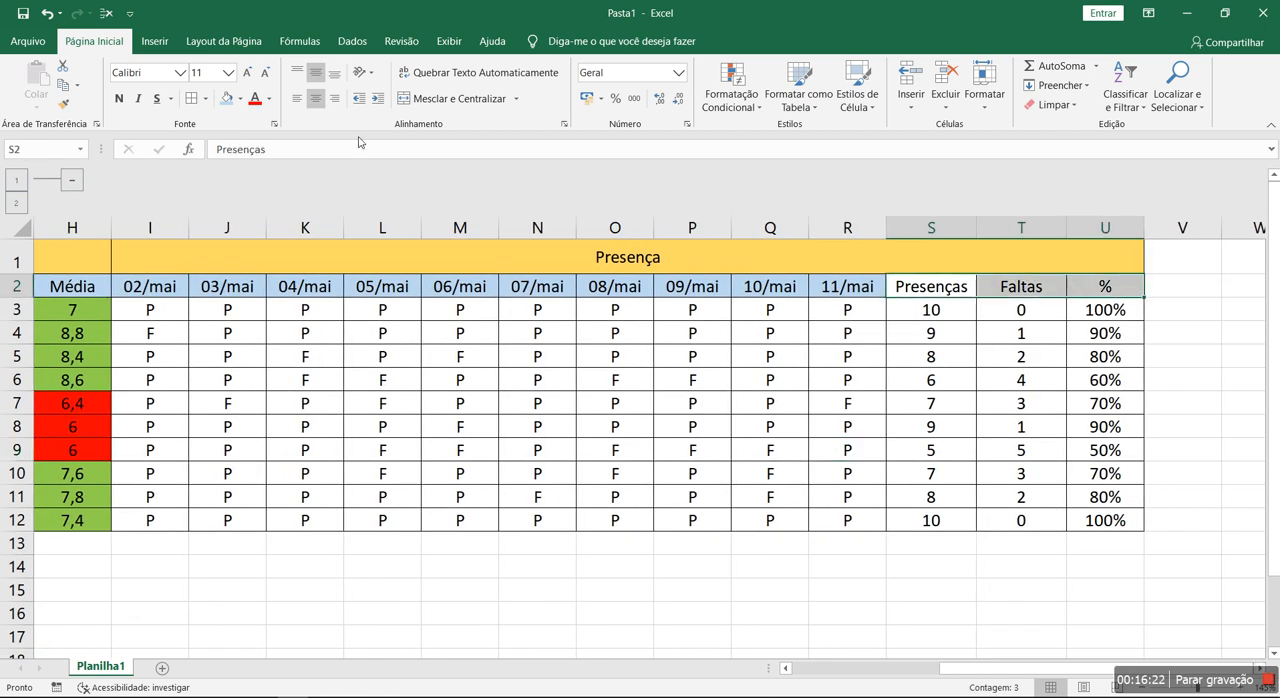
click(614, 479)
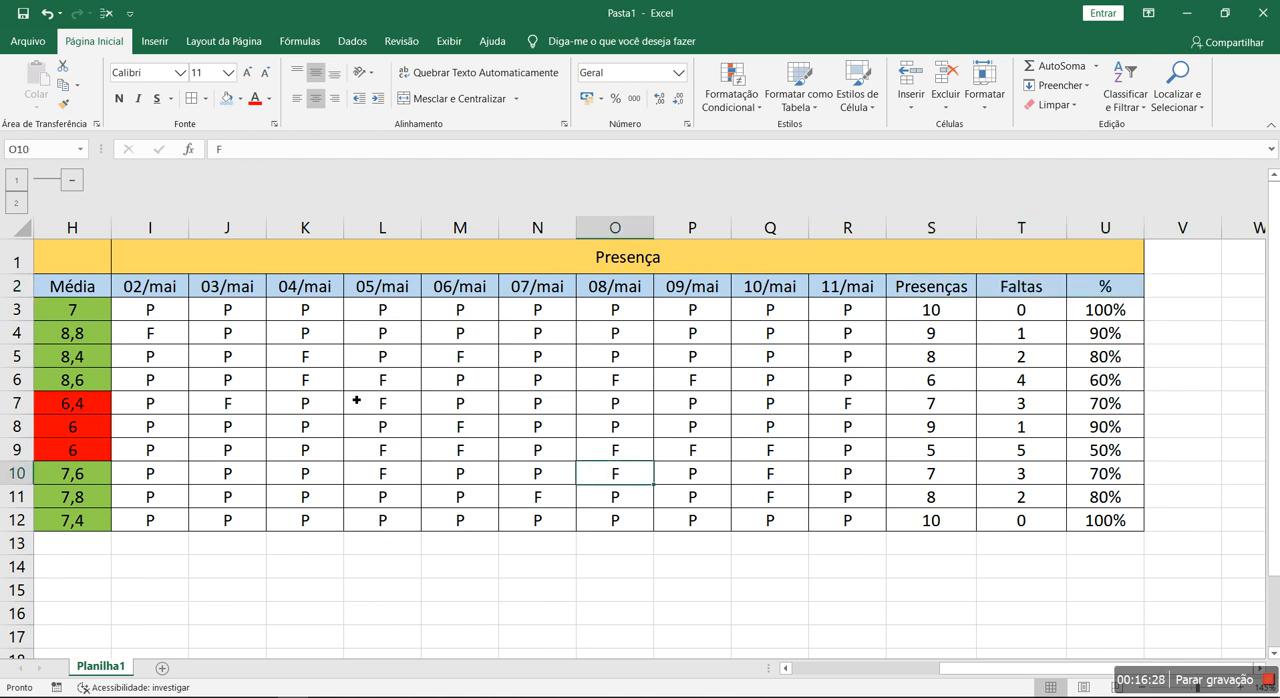
- Rename the "%" header in U2 as "Presença (%)" and widen column U to fit it
click(1109, 294)
text(pRESENÇA (%))
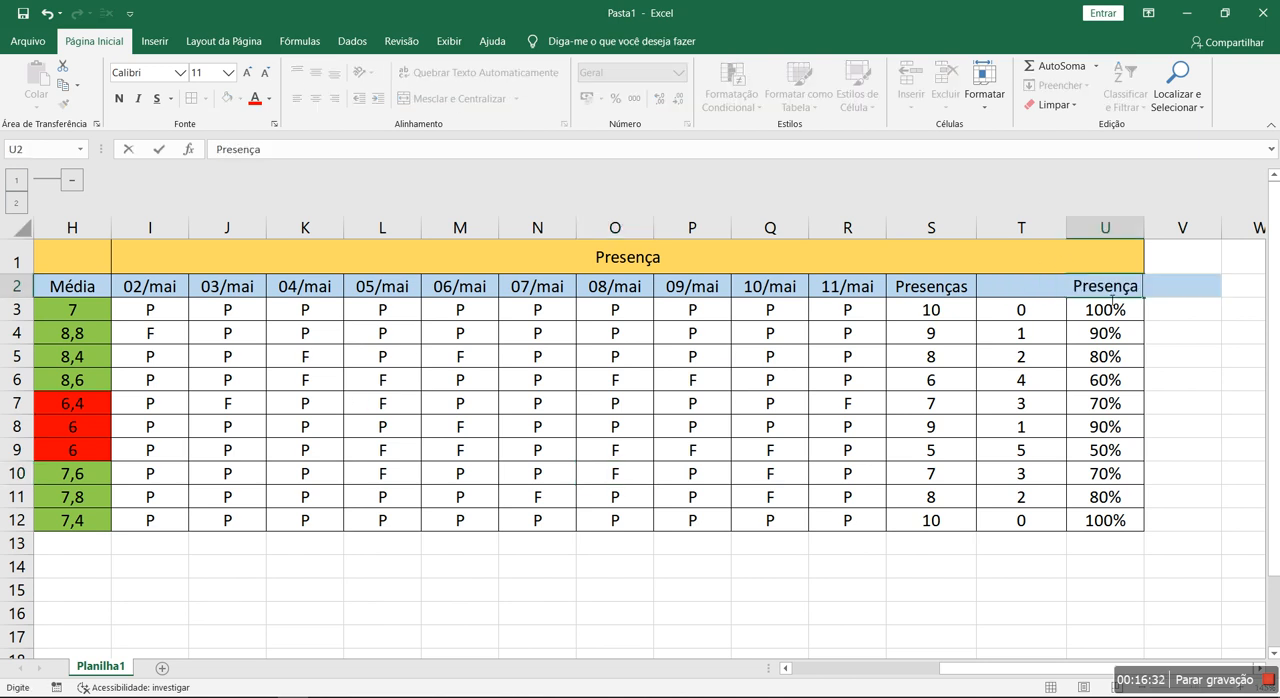
key(Return)
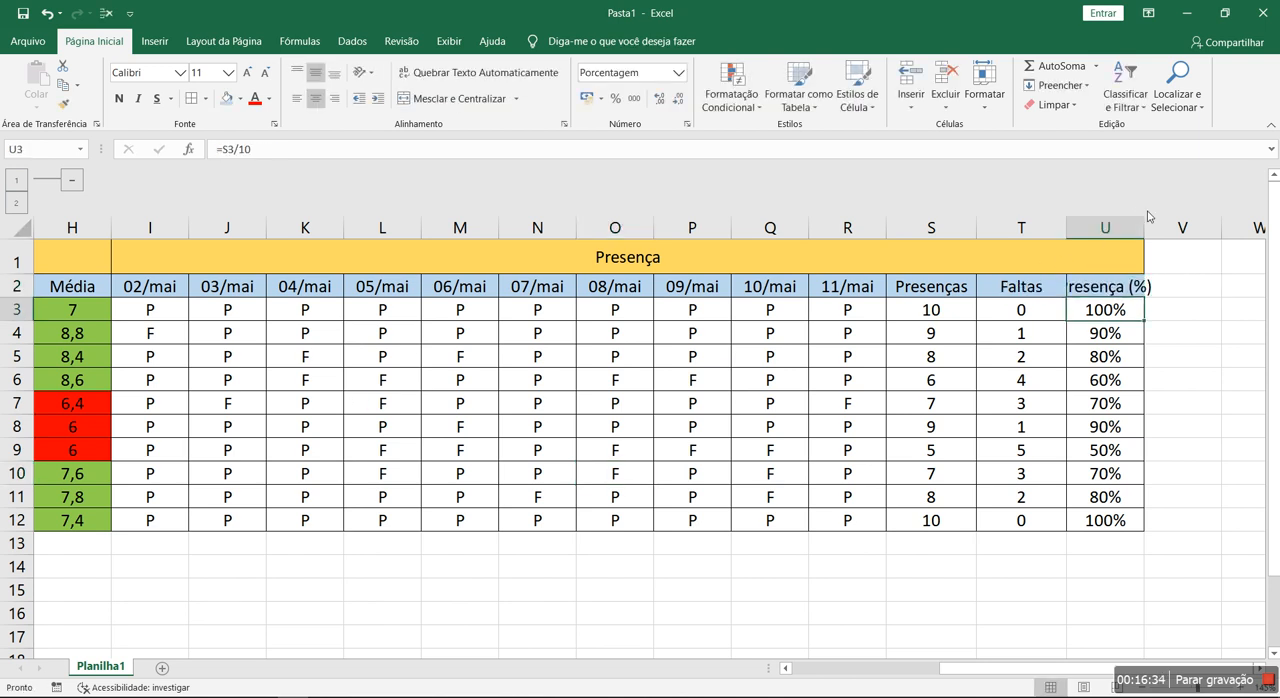
drag(1152, 228, 1178, 230)
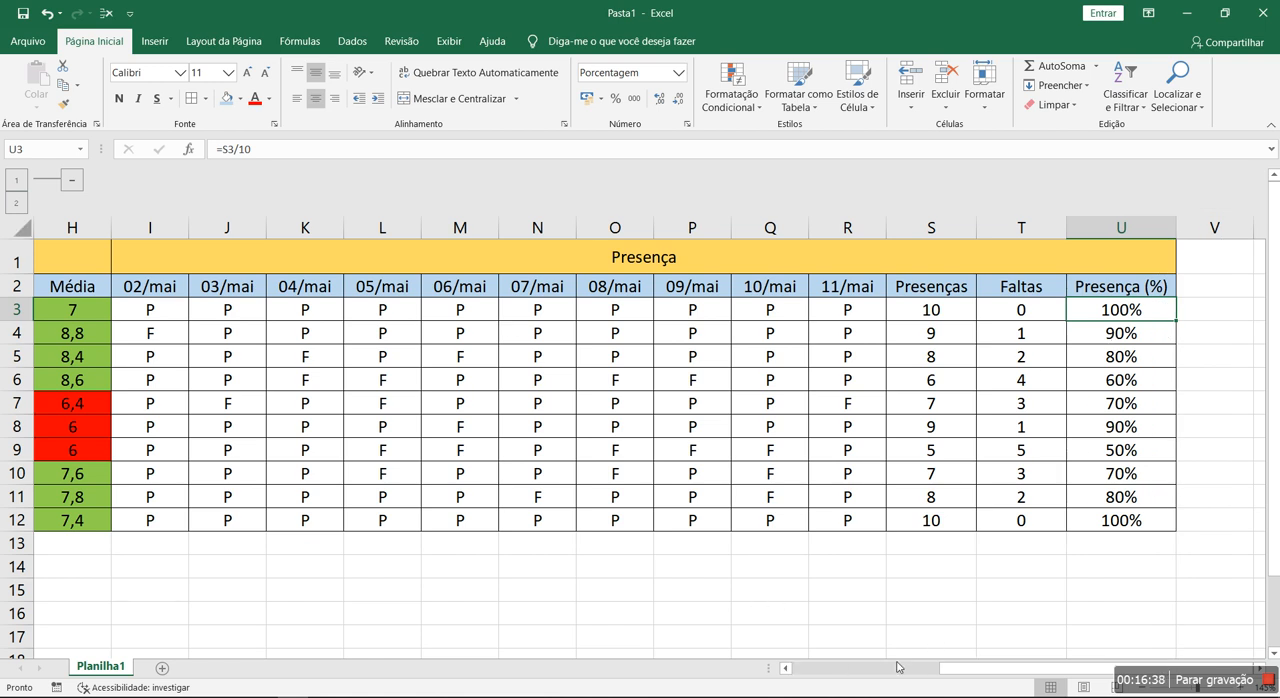
- Ungroup columns C to H
drag(897, 668, 800, 668)
drag(256, 236, 645, 228)
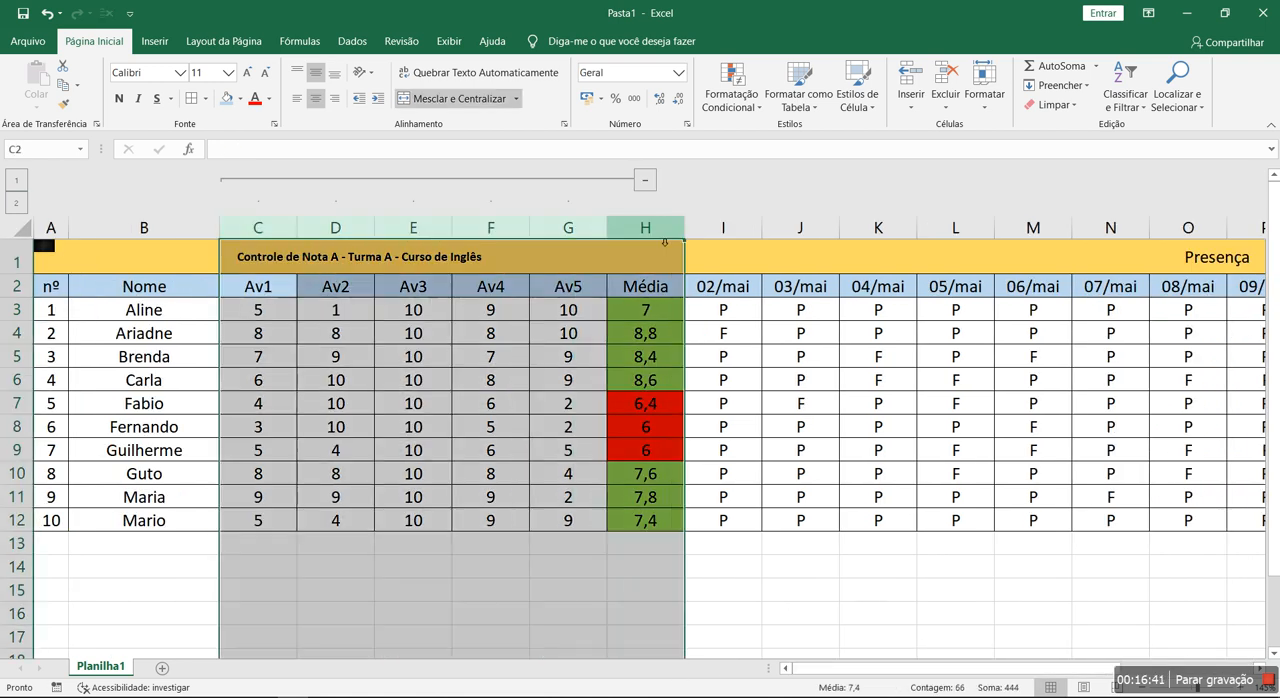
click(354, 42)
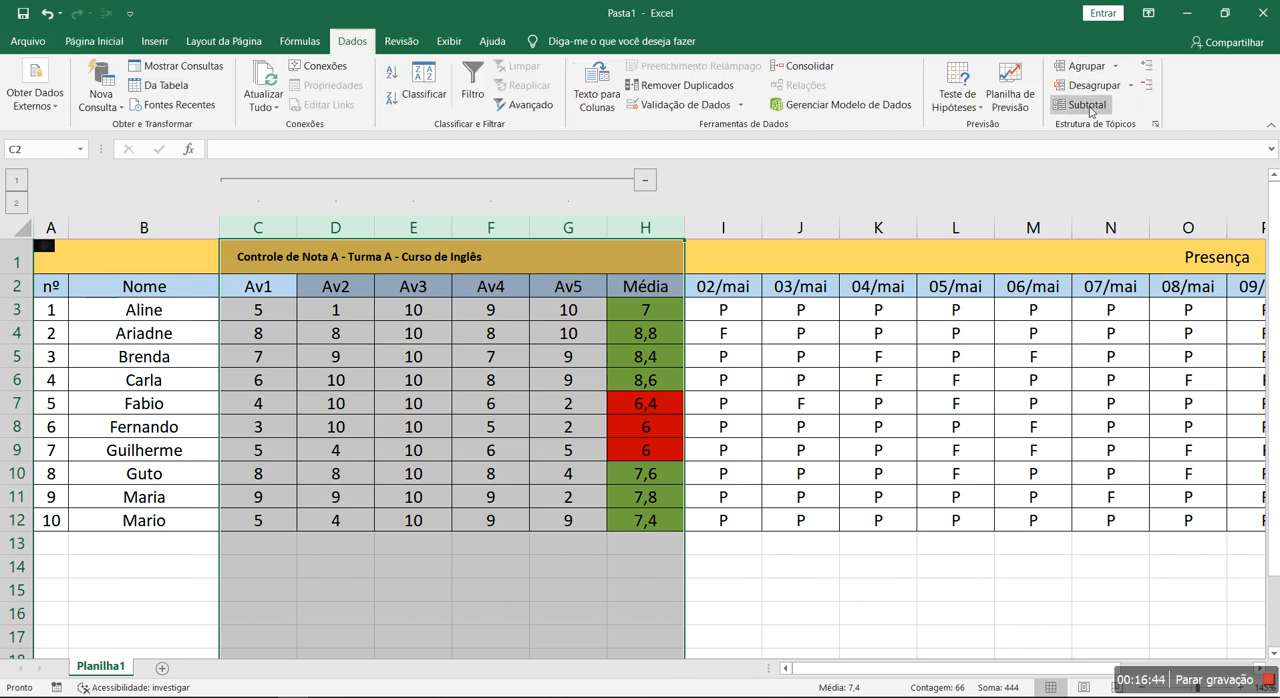
click(1093, 86)
click(413, 354)
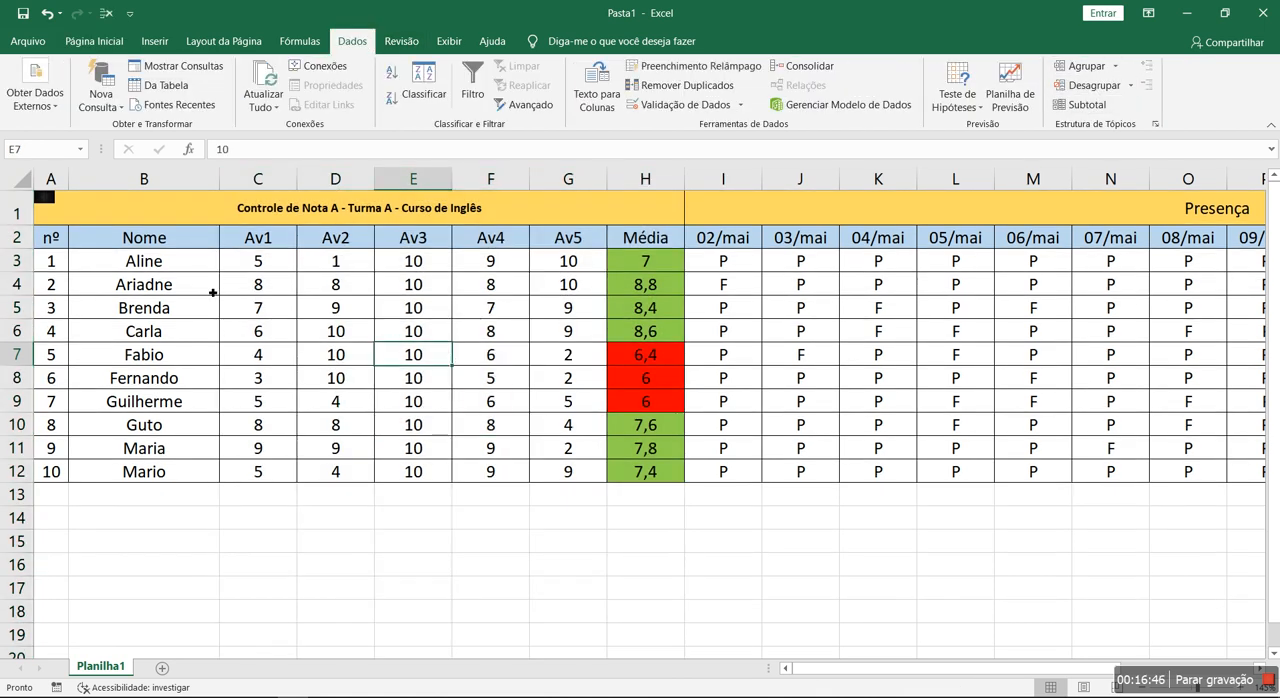
- Delete the small black object in the corner of cell A1
click(46, 198)
key(Delete)
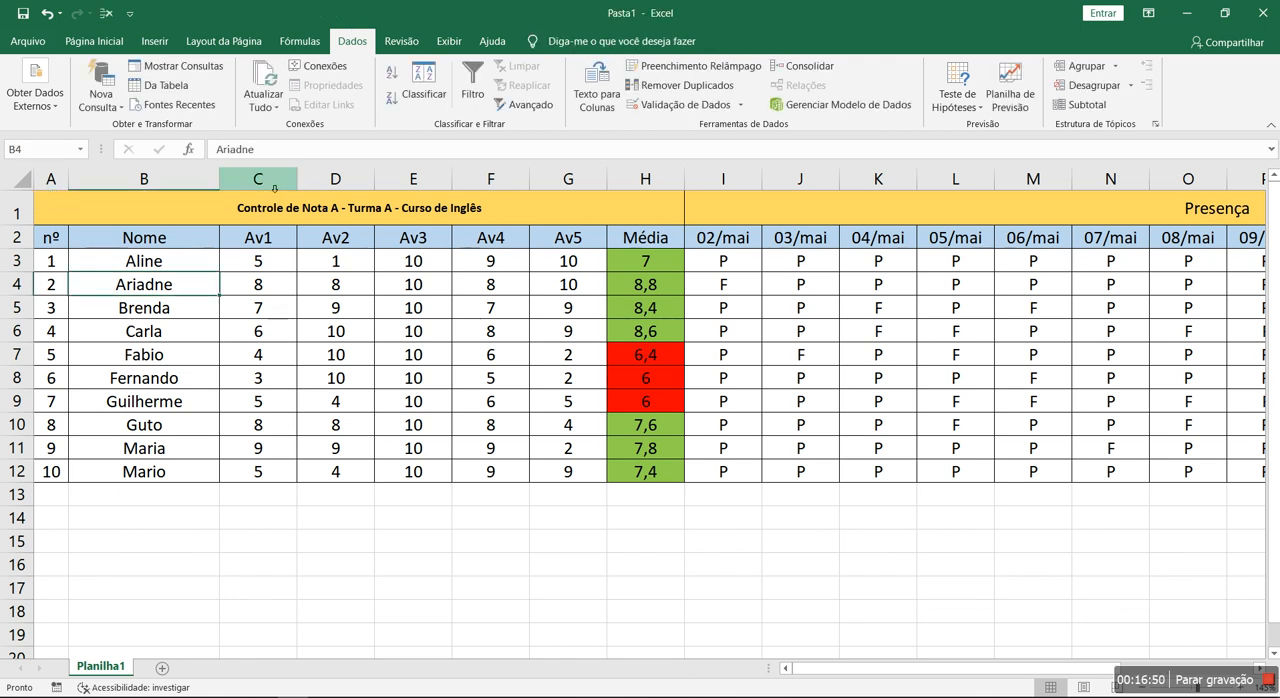
click(310, 358)
mouse_move(816, 667)
mouse_down()
mouse_move(866, 672)
mouse_move(802, 668)
mouse_up()
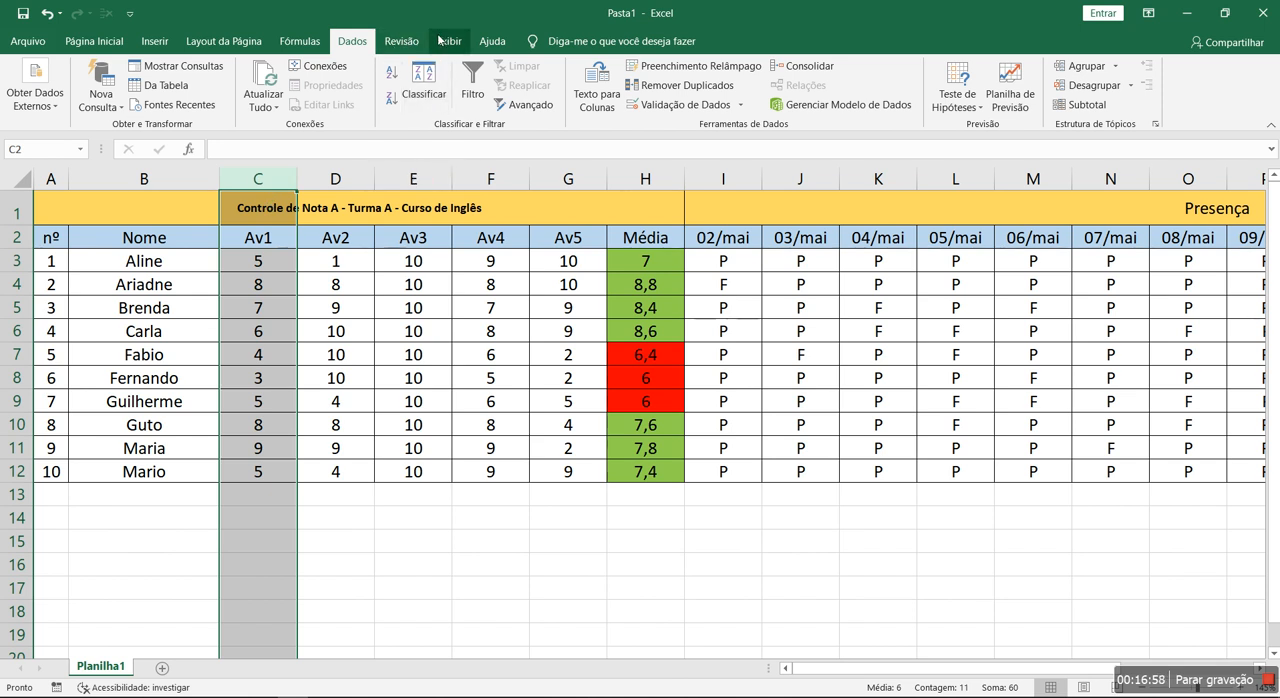
- Freeze the panes at column C so the nº and Nome columns stay fixed
click(441, 40)
click(713, 90)
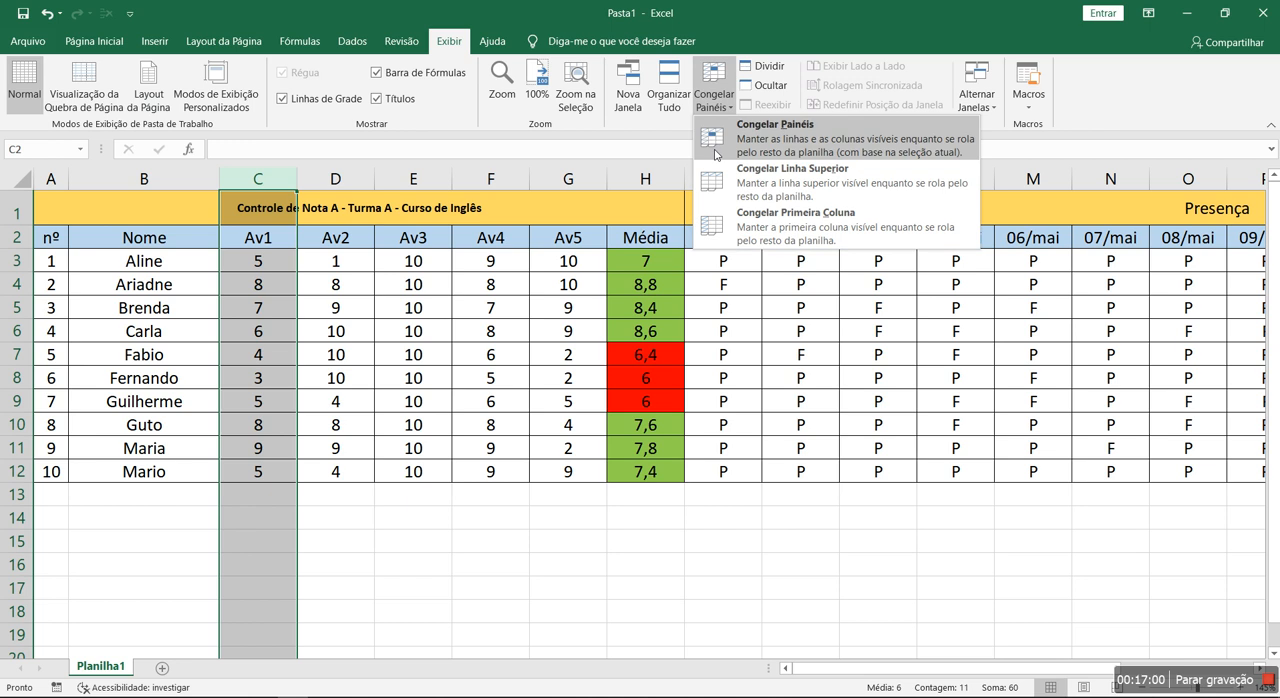
click(731, 145)
click(406, 353)
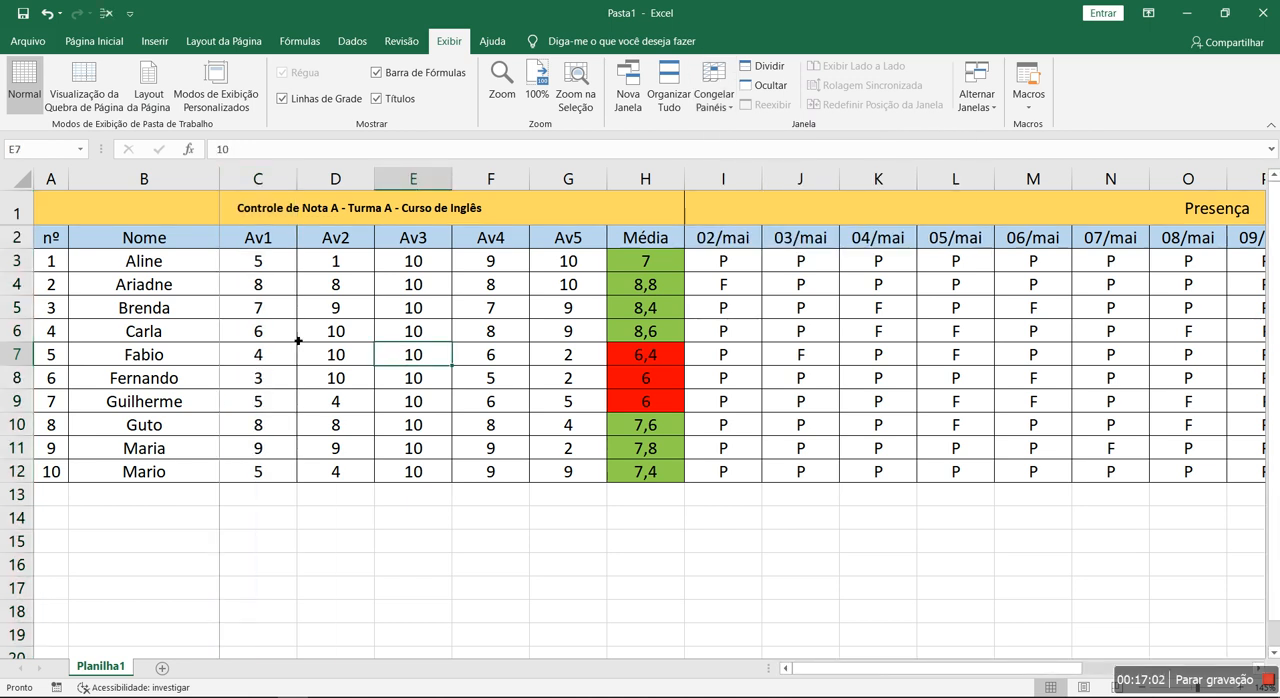
- Examine how the nº and Nome columns behave while moving across the grades and attendance sections
drag(855, 669, 1066, 672)
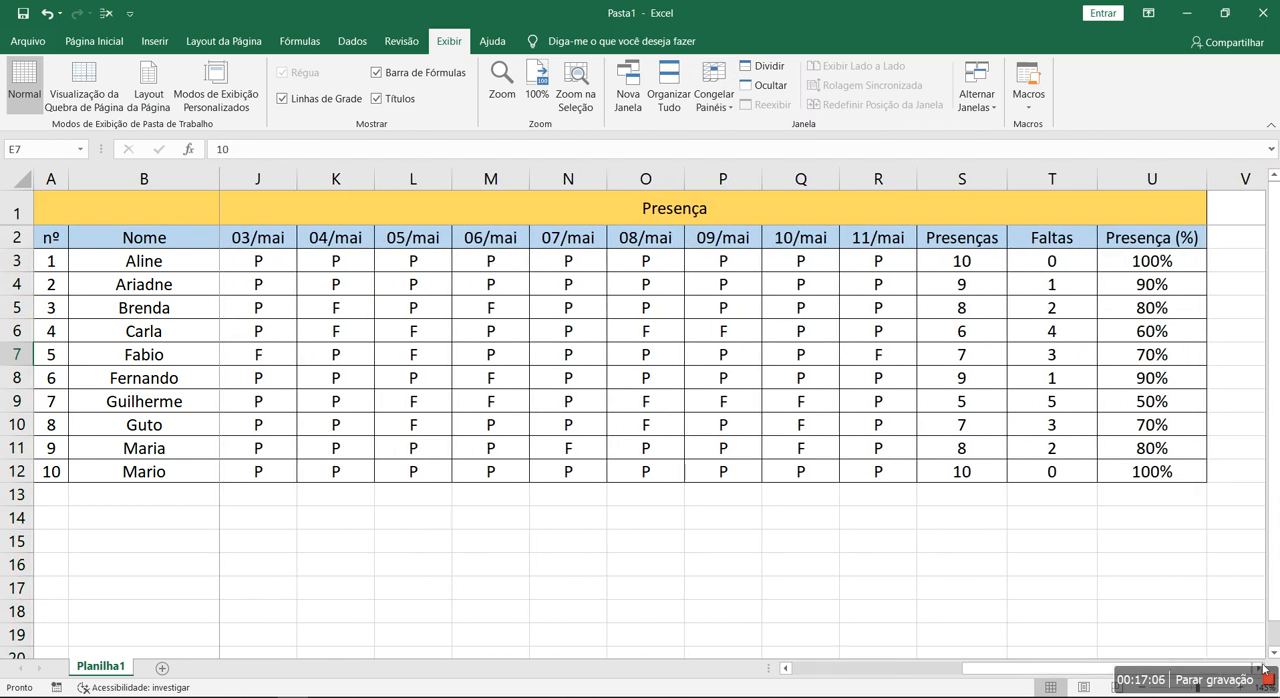
click(658, 337)
key(Left)
key(Left)
key(Left)
key(Left)
key(Left)
key(Left)
key(Left)
key(Left)
key(Left)
key(Left)
key(Left)
key(Left)
key(Left)
key(Left)
key(Right)
key(Right)
key(Right)
key(Right)
key(Right)
key(Right)
key(Right)
key(Right)
key(Right)
key(Right)
key(Right)
key(Right)
key(Right)
key(Right)
key(Right)
key(Right)
key(Right)
key(Right)
key(Right)
key(Right)
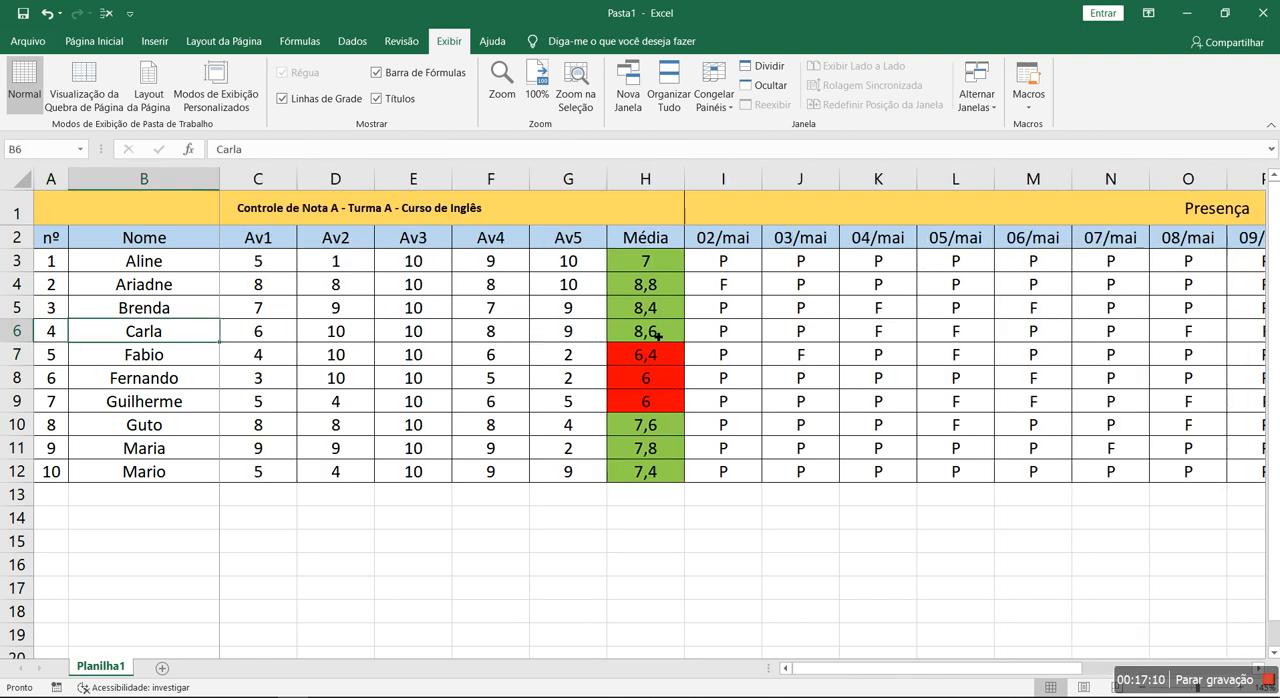
key(Left)
key(Left)
key(Left)
key(Left)
key(Left)
key(Left)
key(Left)
key(Left)
key(Left)
key(Left)
key(Left)
key(Left)
key(Left)
key(Left)
key(Left)
key(Left)
key(Left)
key(Left)
key(Left)
key(Left)
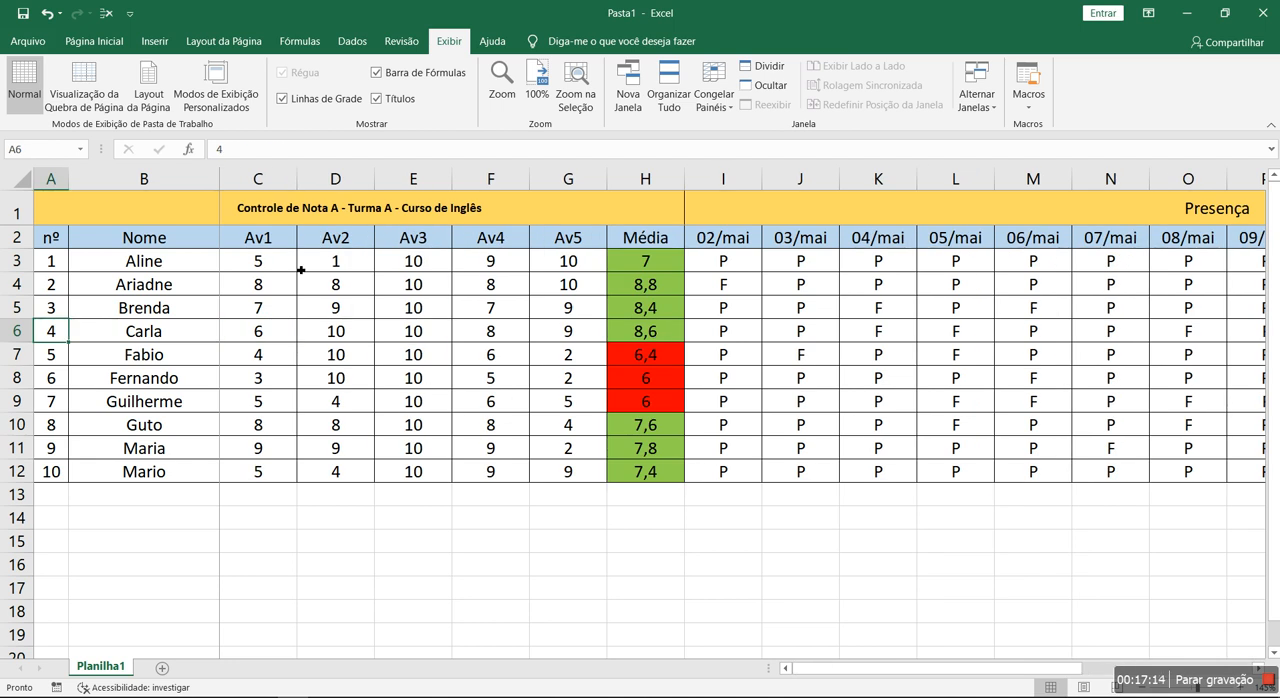
- Unfreeze the panes of the sheet
click(289, 211)
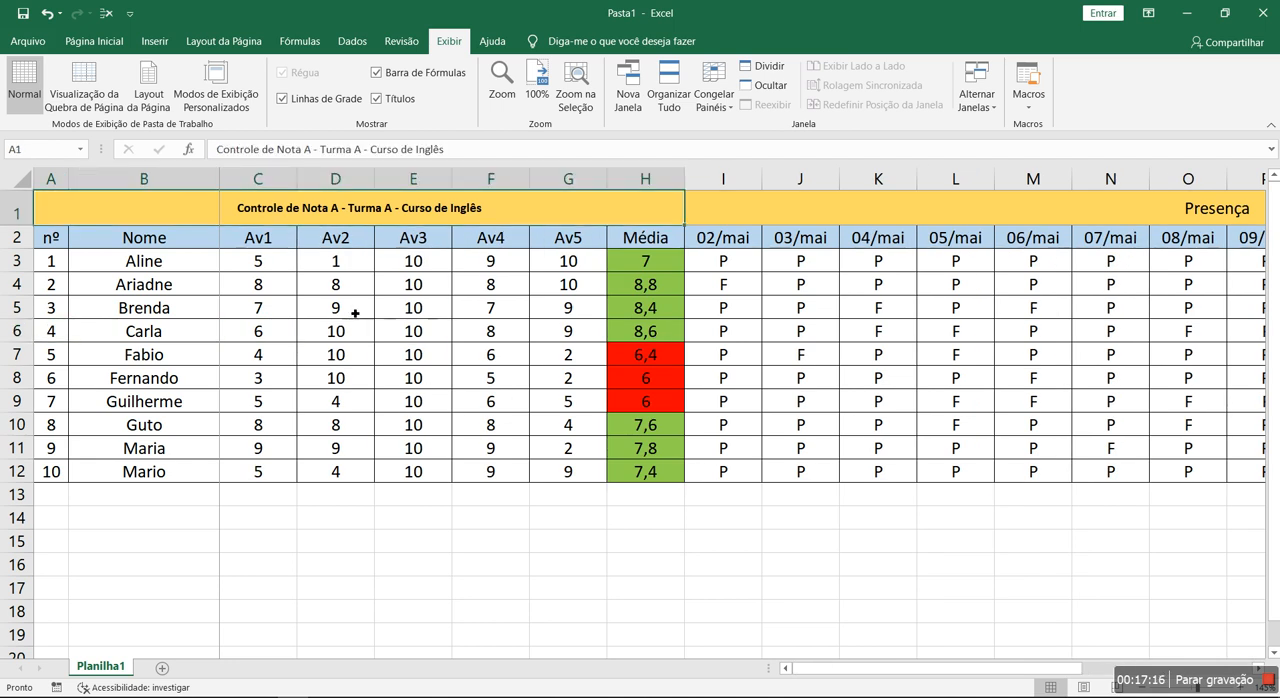
click(713, 100)
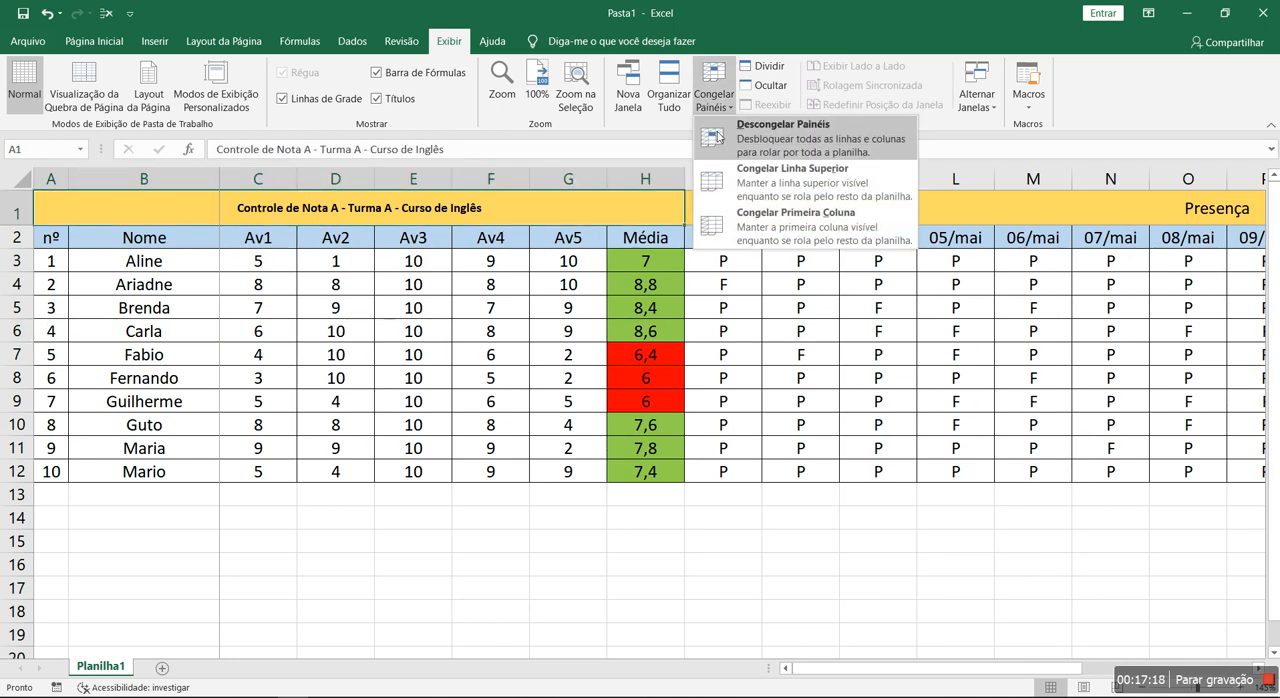
click(710, 128)
- Examine the attendance section's date headers from 02/mai to 11/mai and the P and F marks below them
click(598, 515)
key(Up)
key(Up)
key(Up)
key(Right)
key(Right)
key(Right)
key(Right)
key(Right)
key(Right)
key(Right)
key(Right)
key(Right)
key(Right)
key(Right)
key(Right)
key(Right)
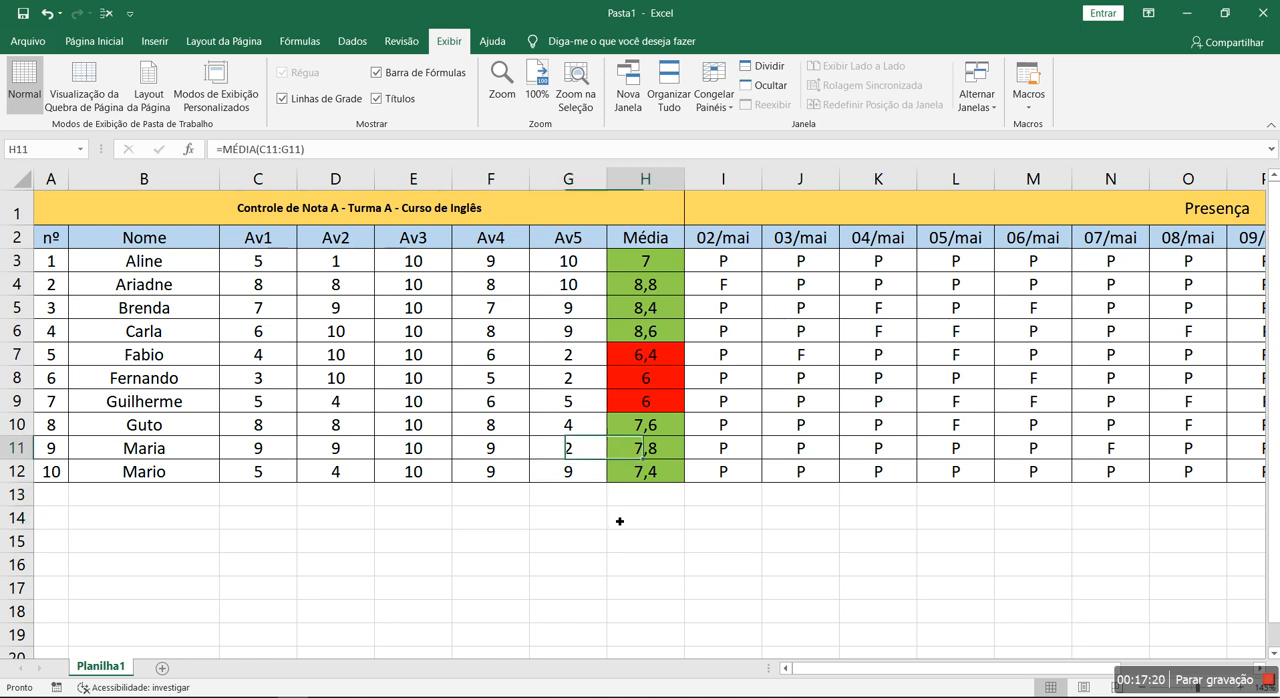
key(Left)
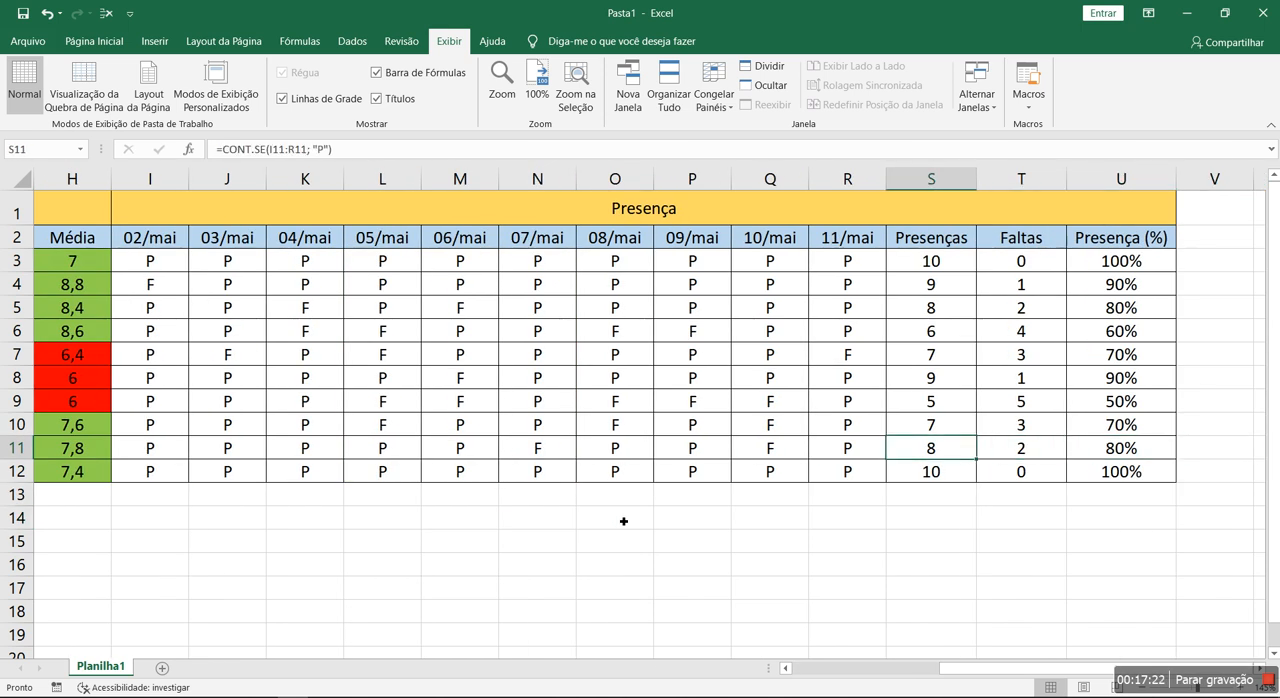
click(162, 240)
click(876, 243)
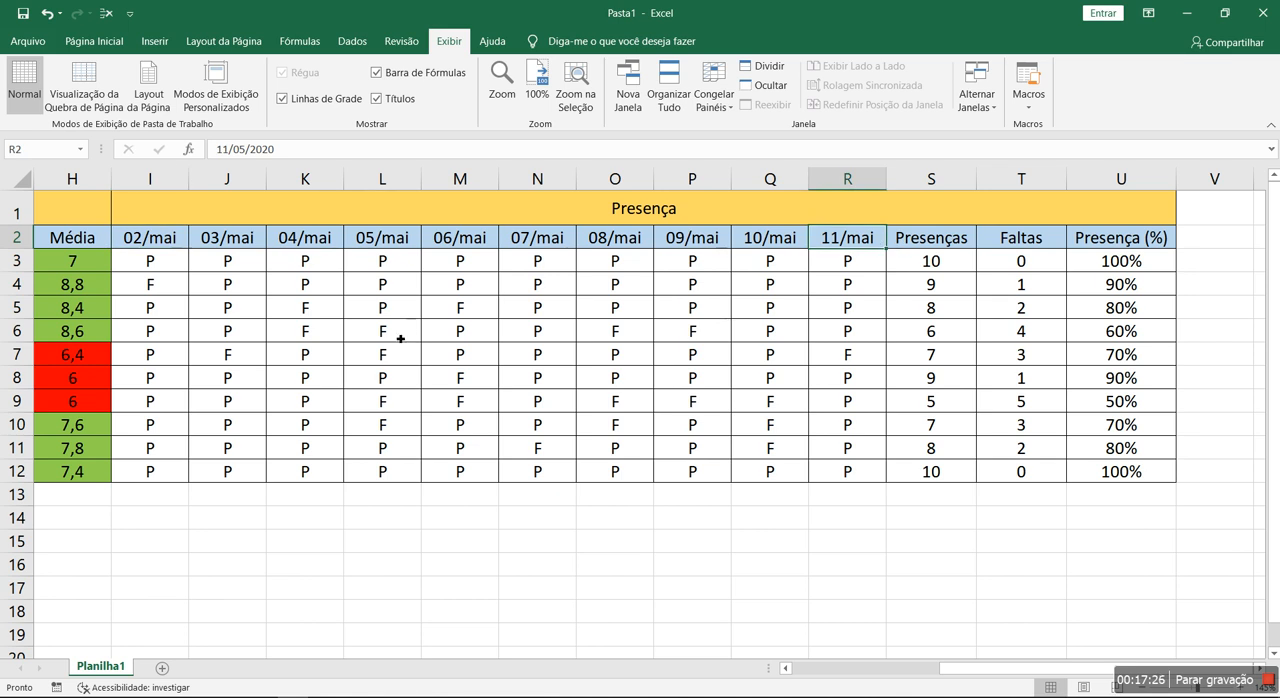
click(297, 309)
click(491, 403)
click(752, 347)
click(631, 431)
click(638, 355)
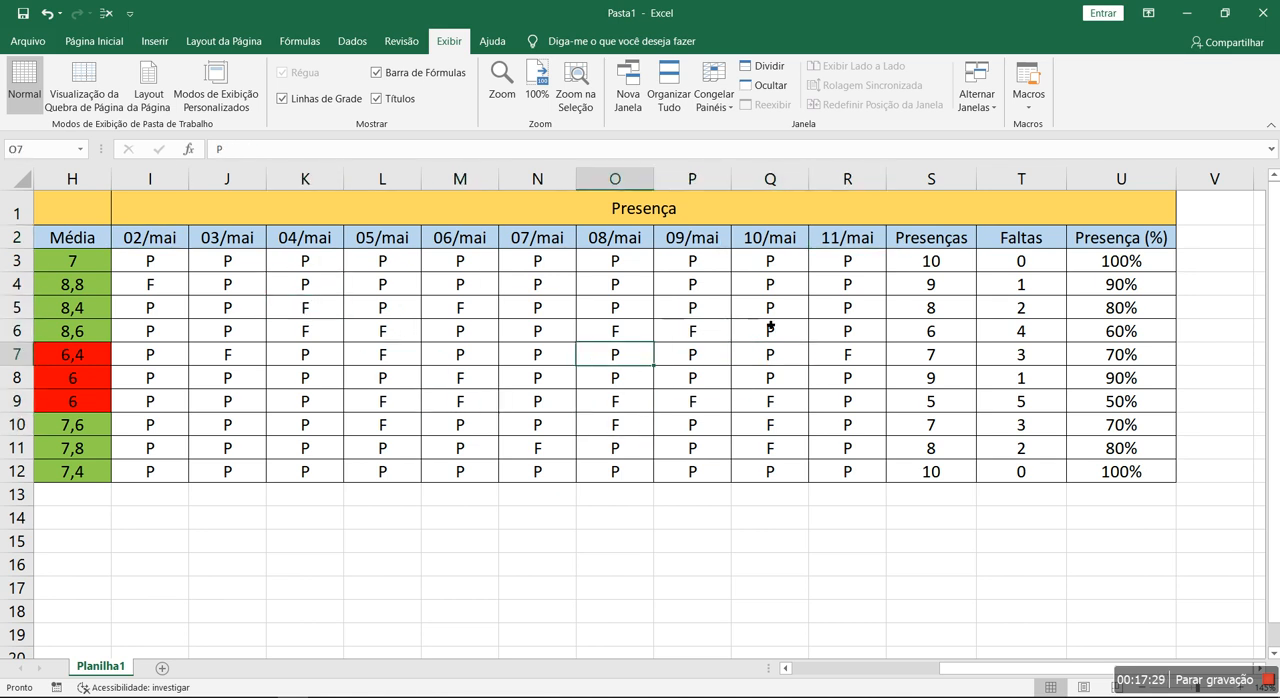
- Examine the counting formulas in the Presenças and Faltas columns and the range I3:R3 they count
click(931, 266)
drag(931, 266, 931, 471)
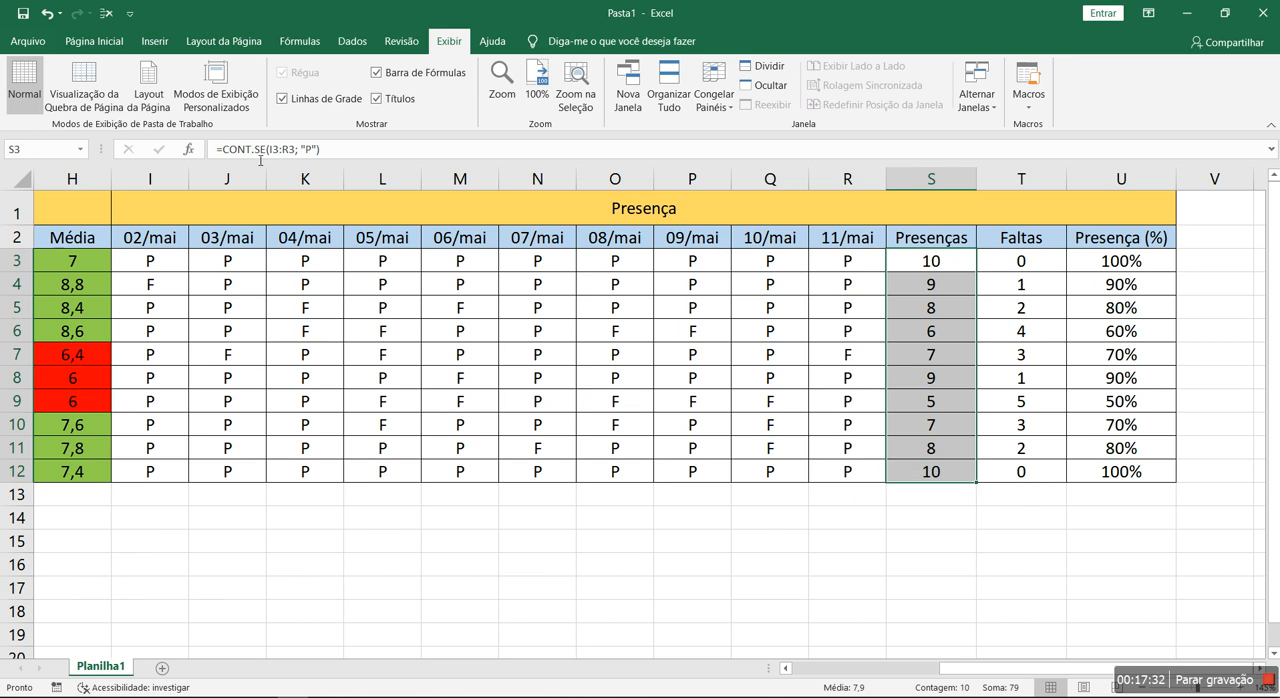
click(927, 263)
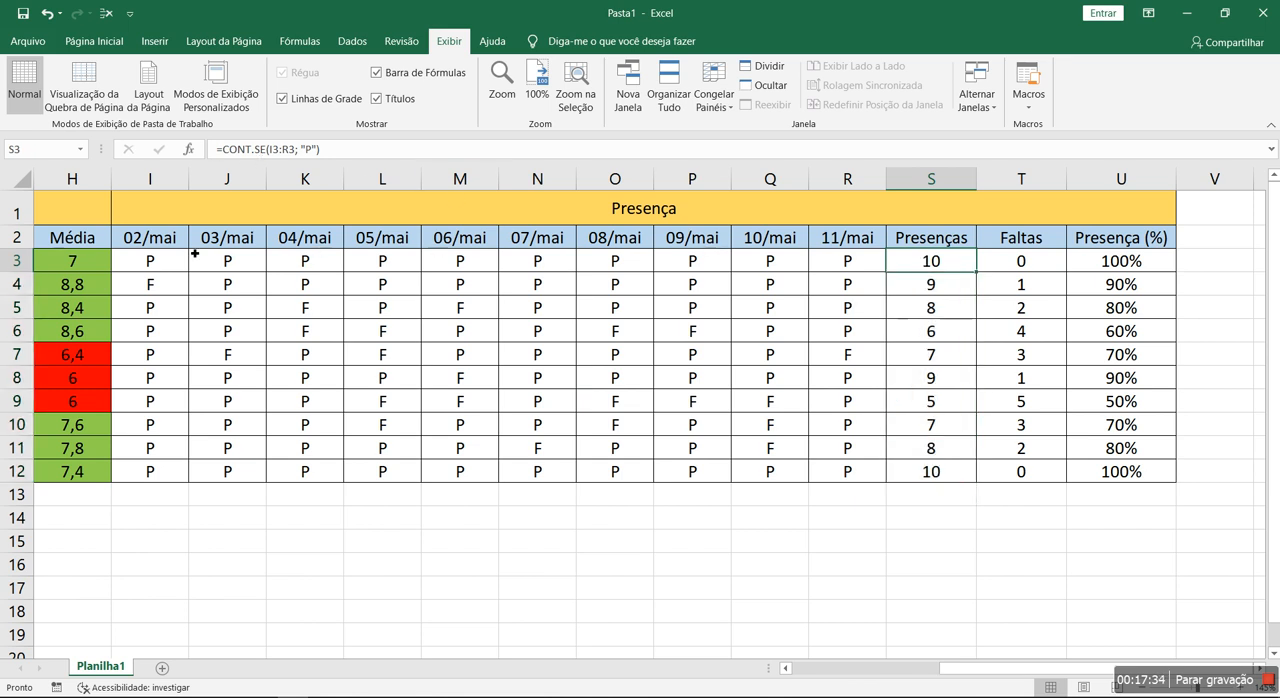
drag(165, 258, 840, 258)
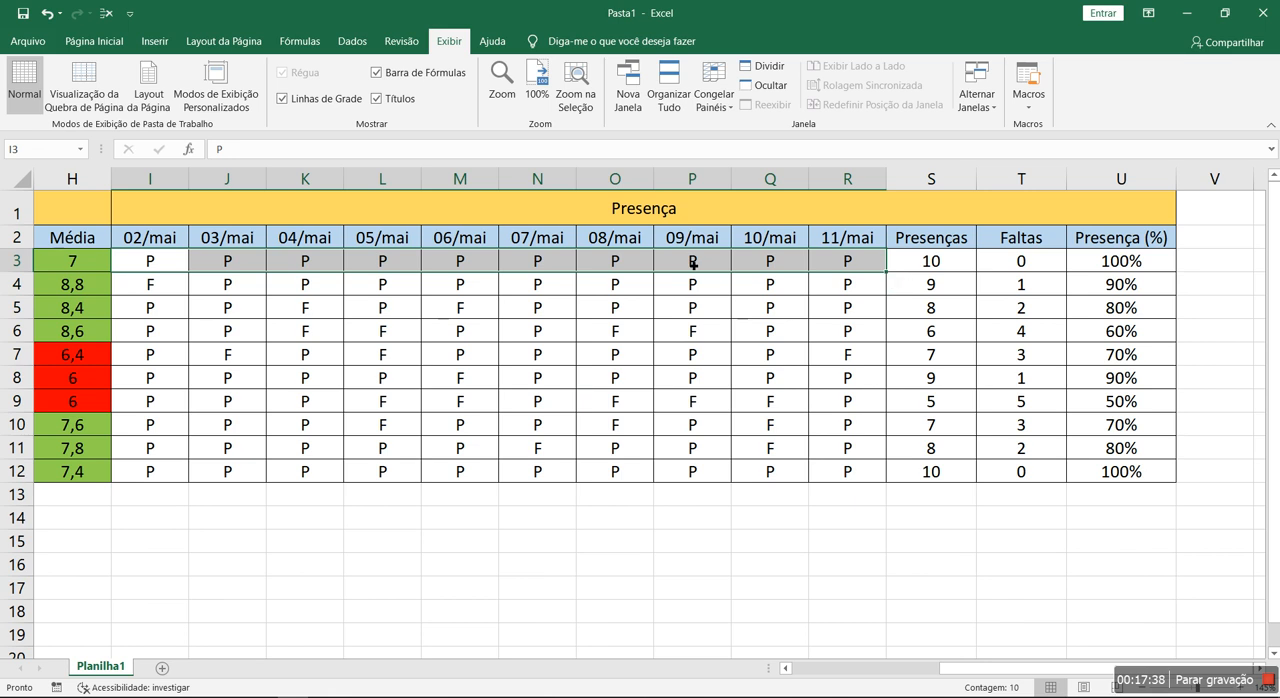
click(1012, 263)
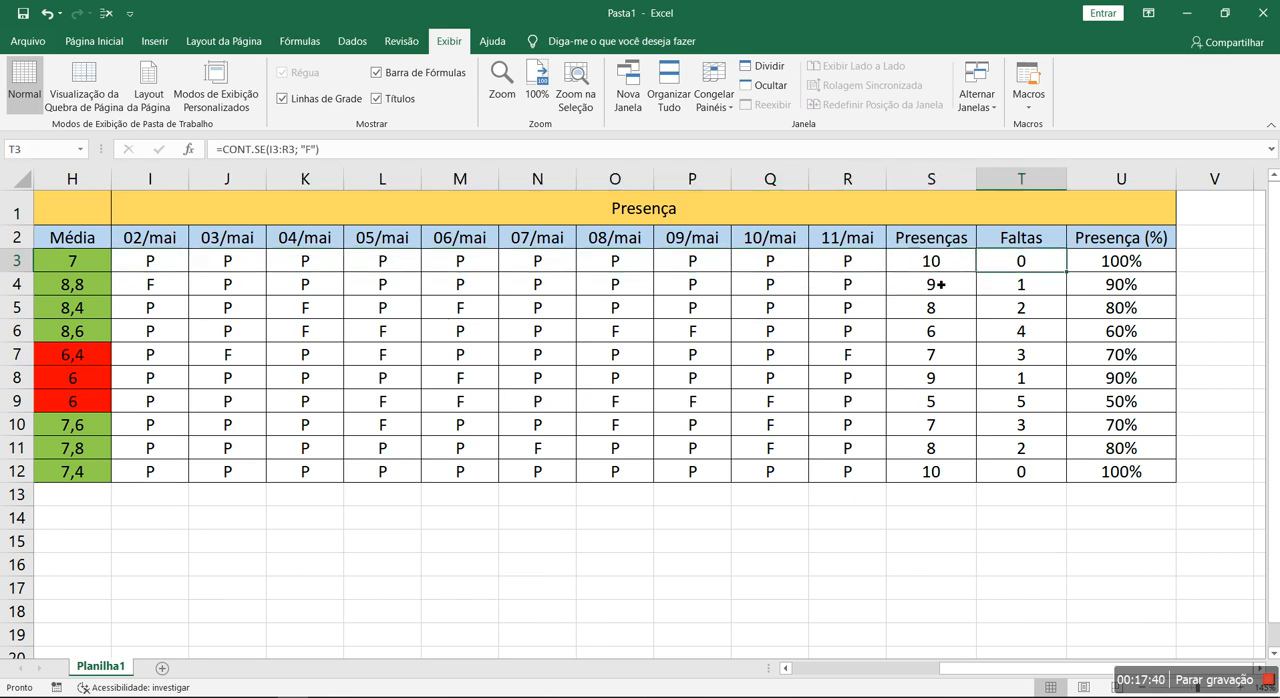
click(905, 241)
click(1025, 242)
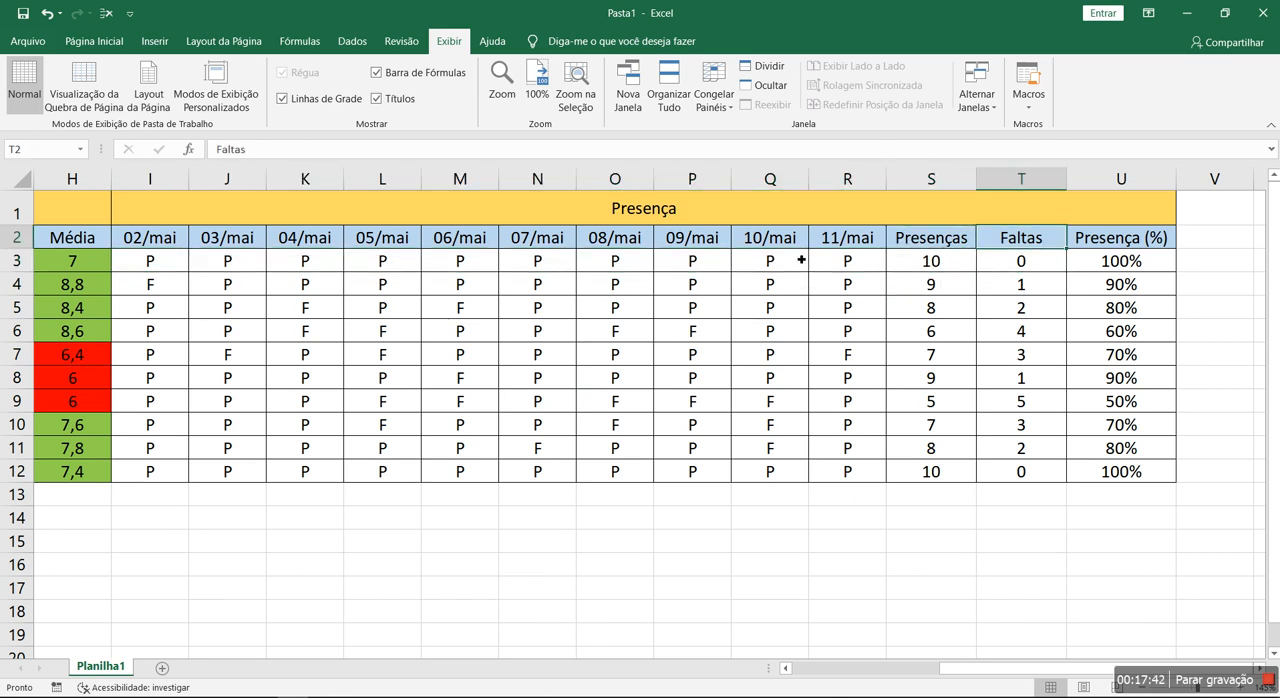
- Mark an absence with F in R3 to test the attendance calculations, and undo the change
click(833, 263)
text(F)
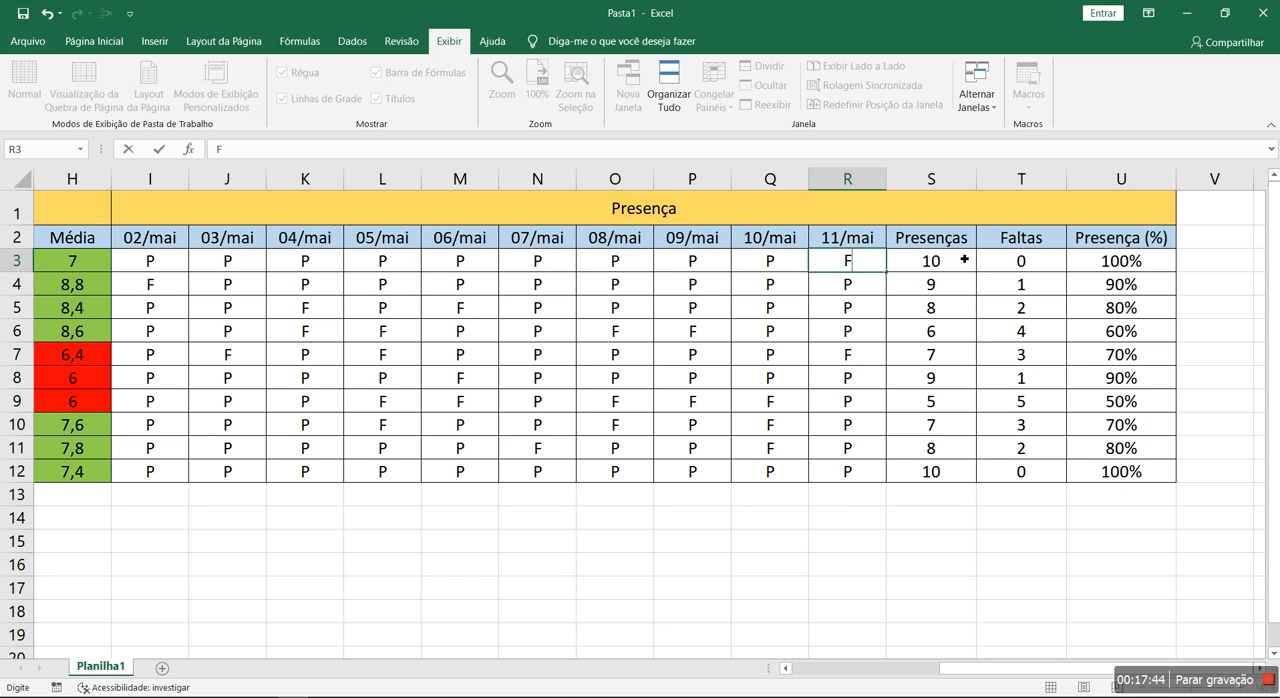
key(Return)
drag(852, 261, 150, 260)
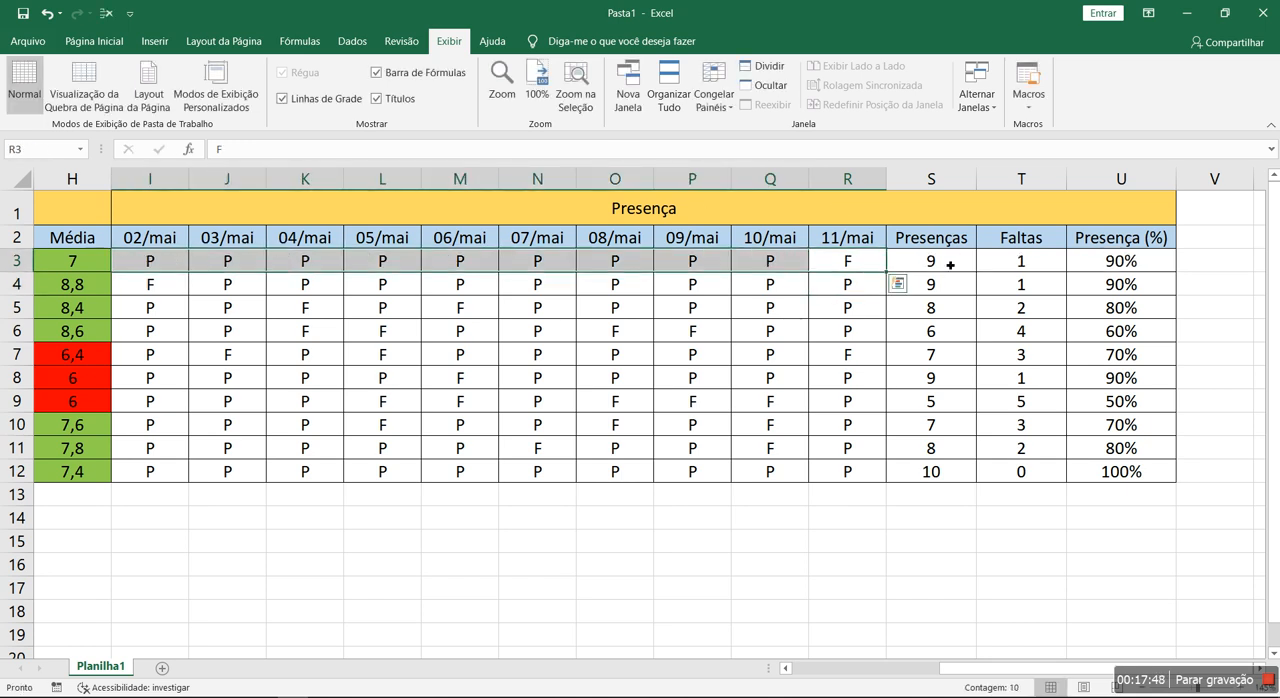
key(ctrl+z)
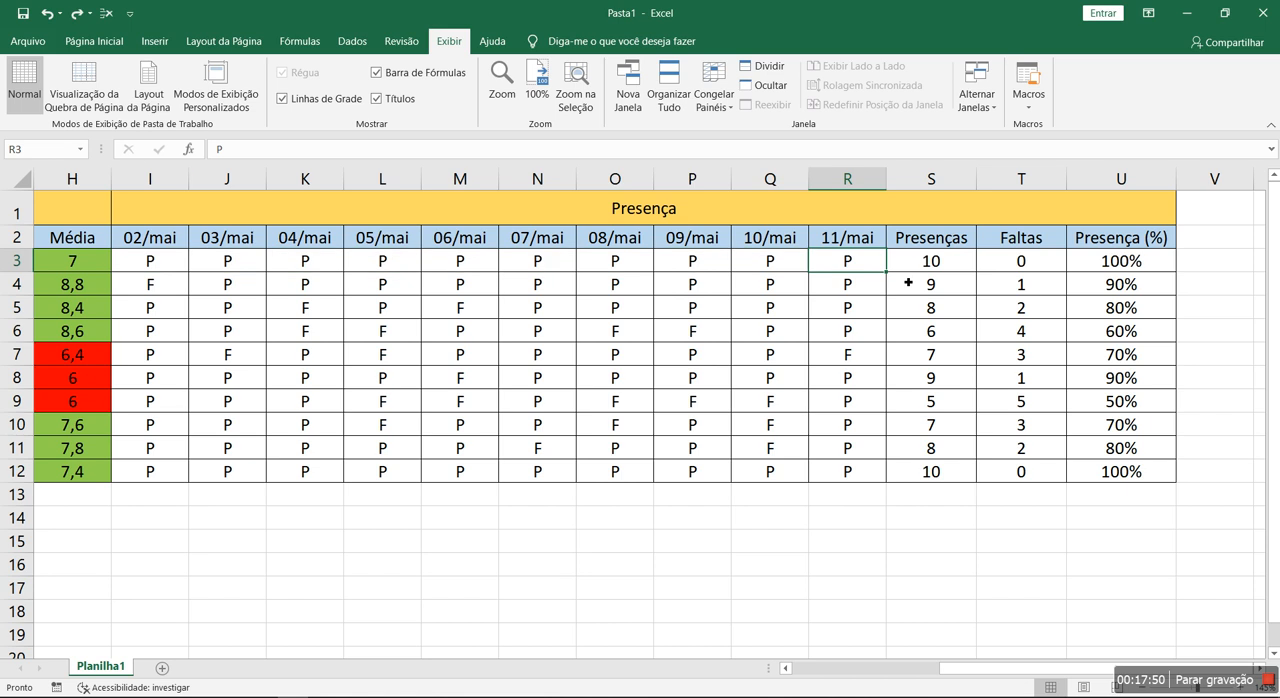
- Examine the percentage formula in U3, the date headers it relates to and the Presença (%) column
click(1123, 261)
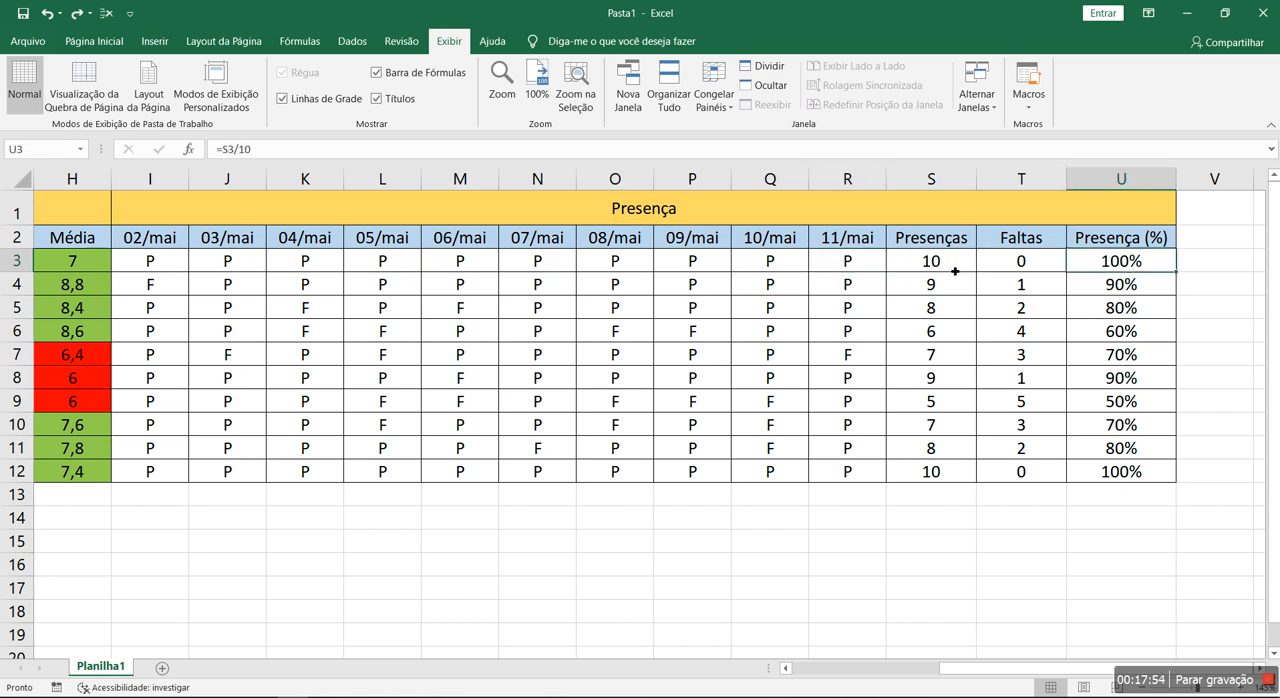
drag(840, 240, 177, 240)
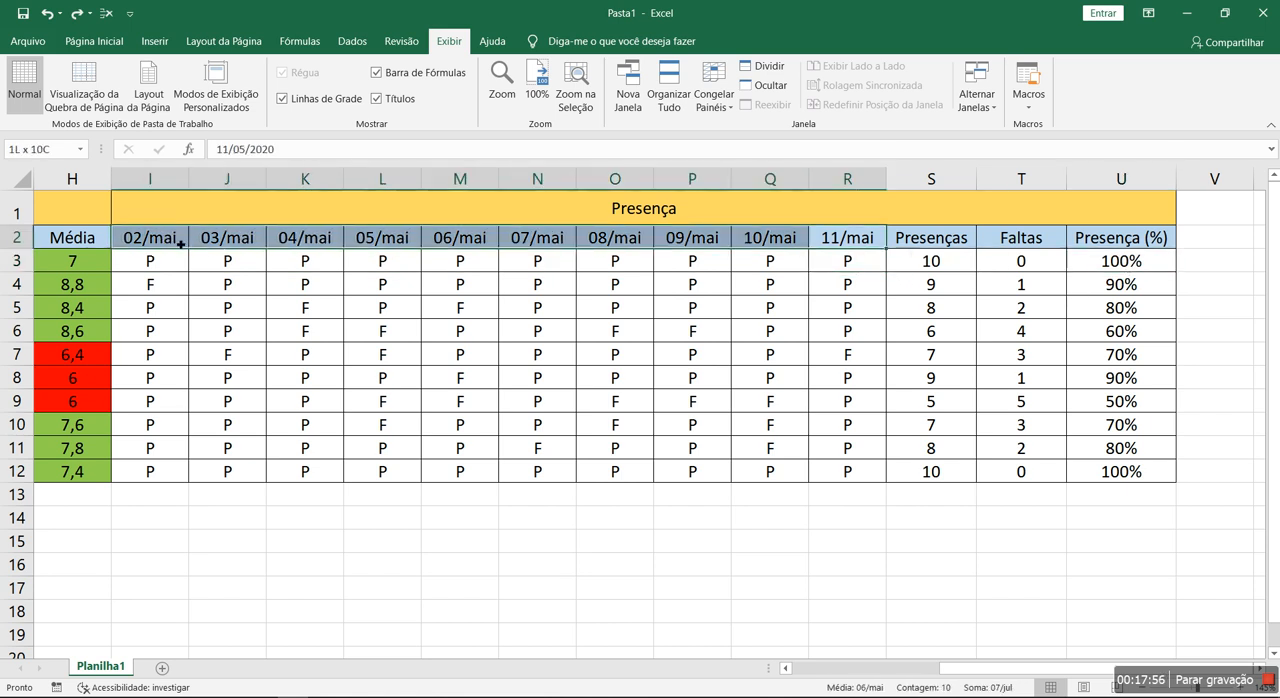
click(1103, 265)
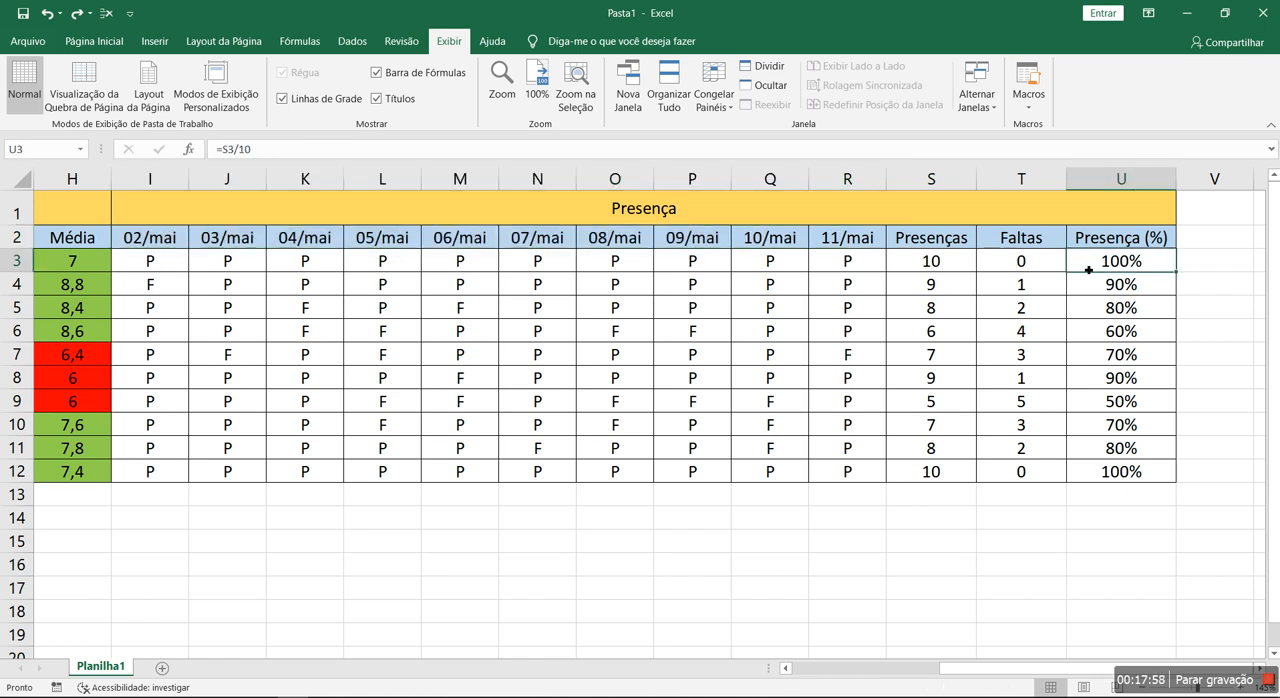
click(920, 260)
click(1130, 262)
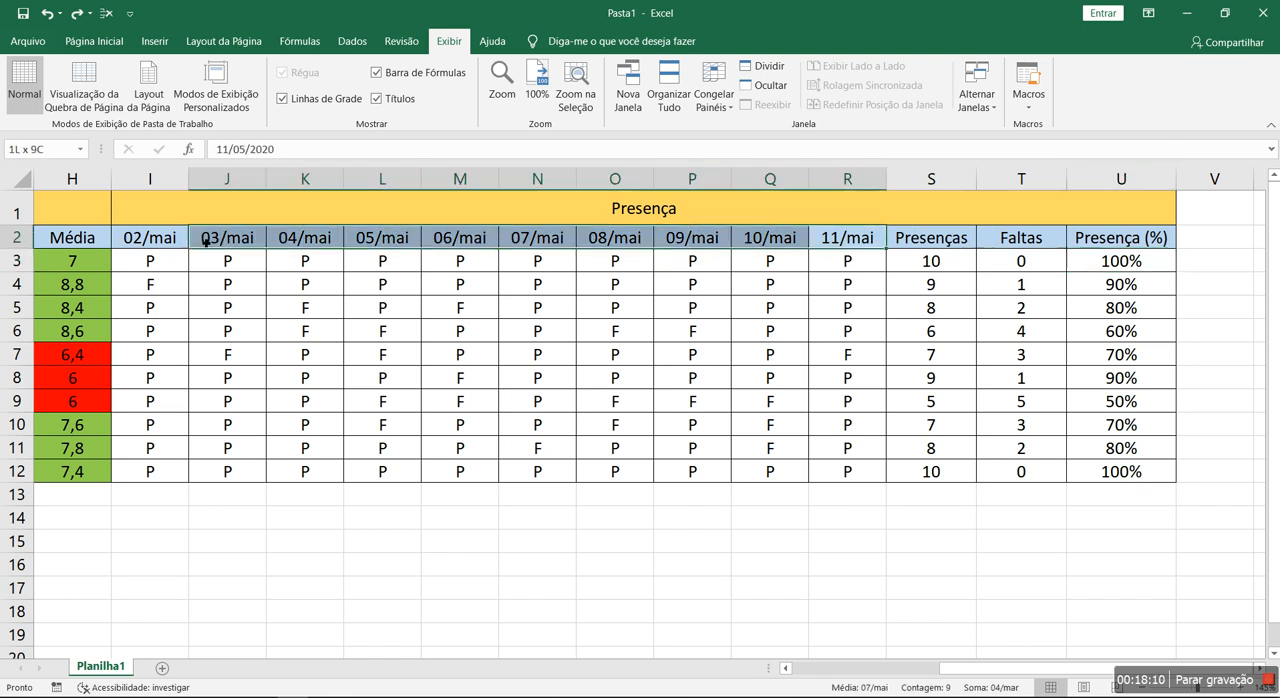
drag(1131, 263, 1125, 469)
click(999, 515)
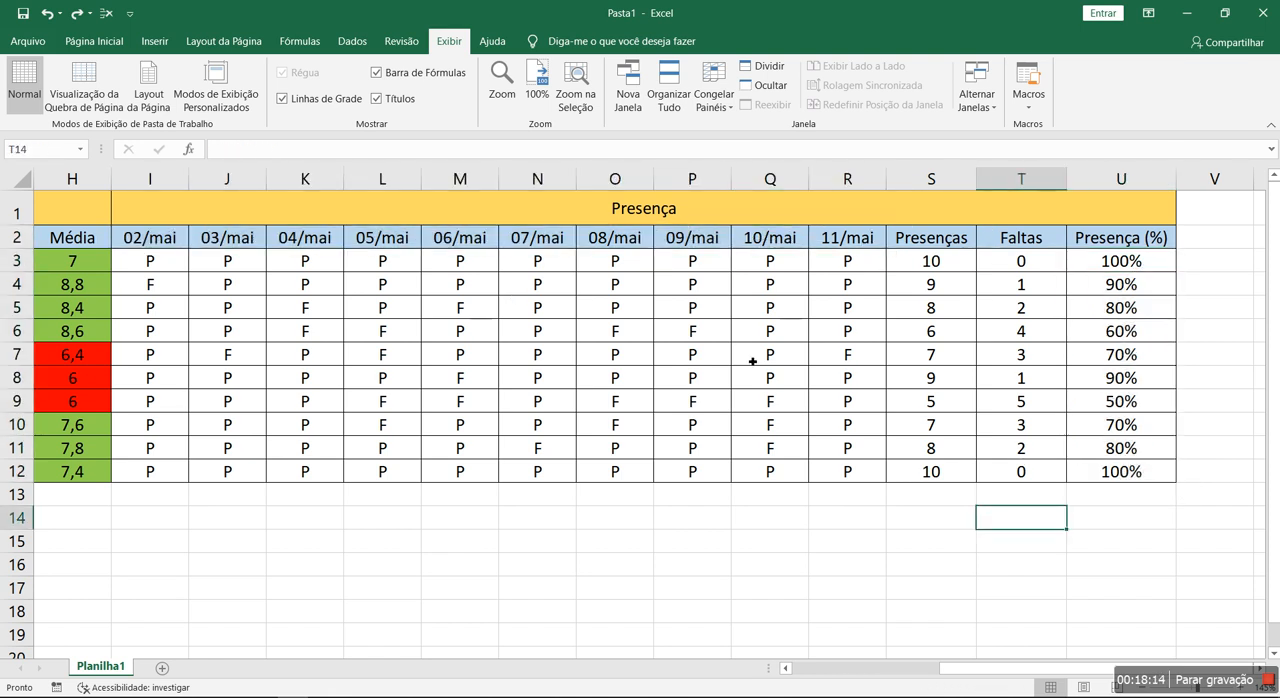
- Change the absence in L7 to P
click(414, 353)
text(p)
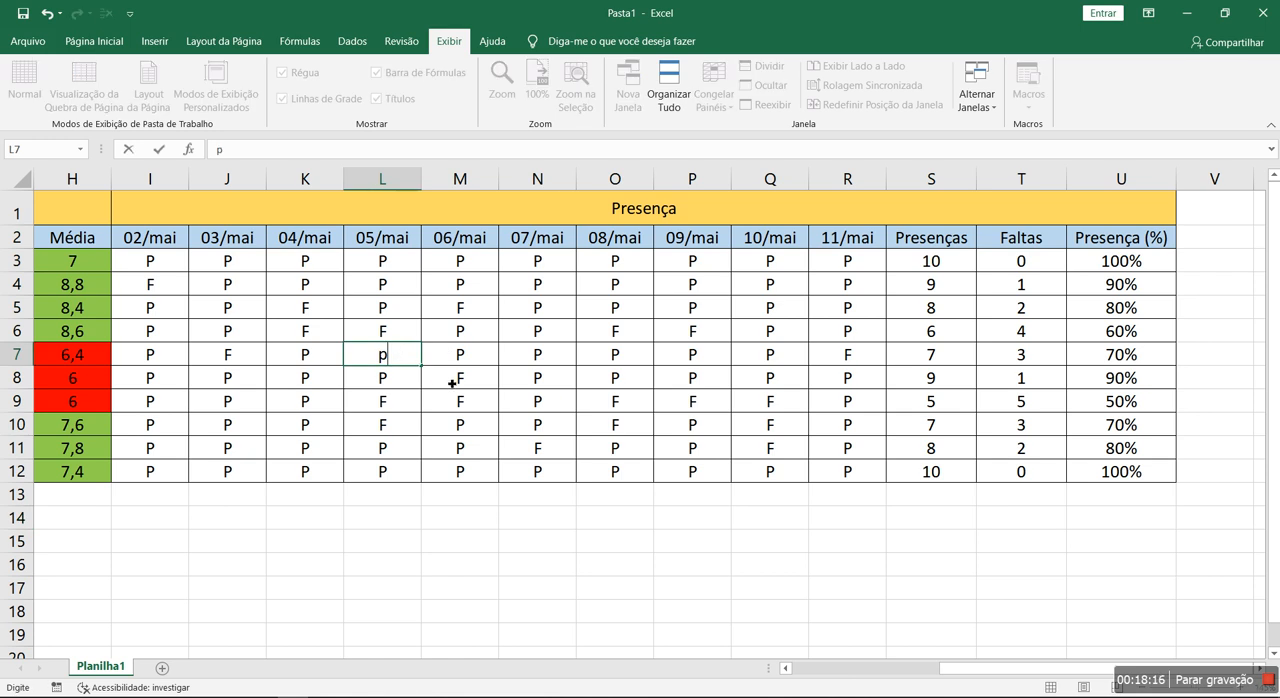
key(Escape)
text(p)
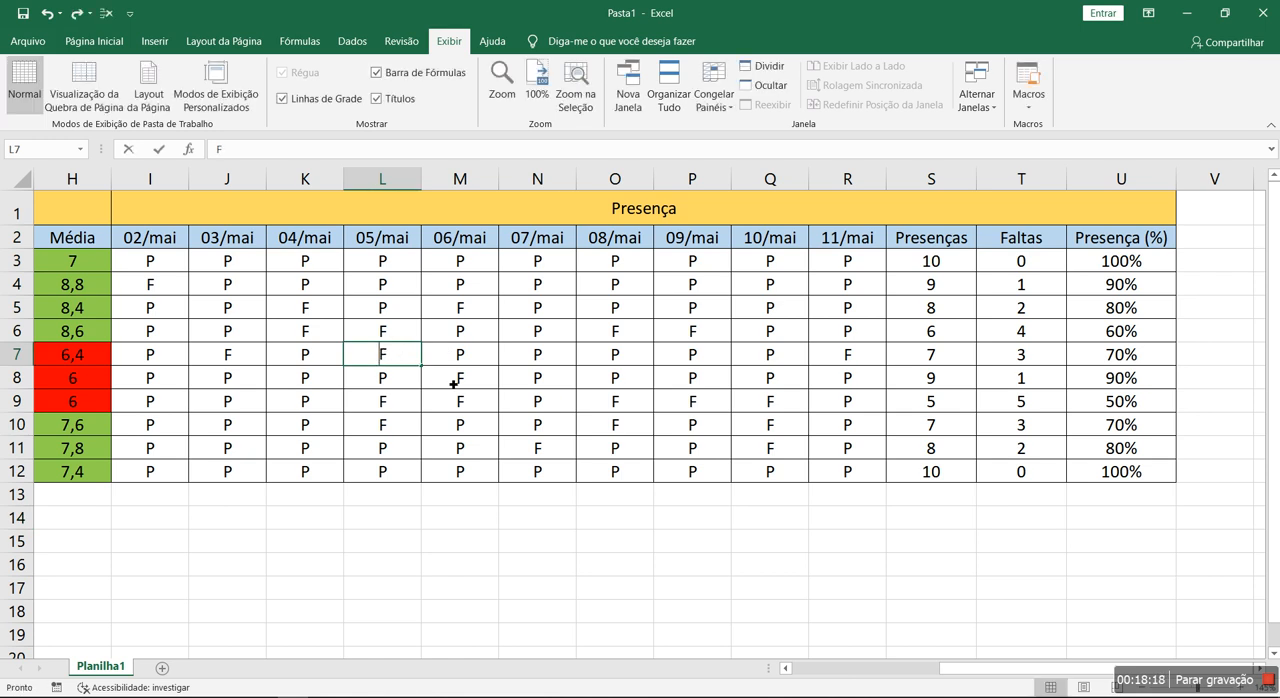
key(Return)
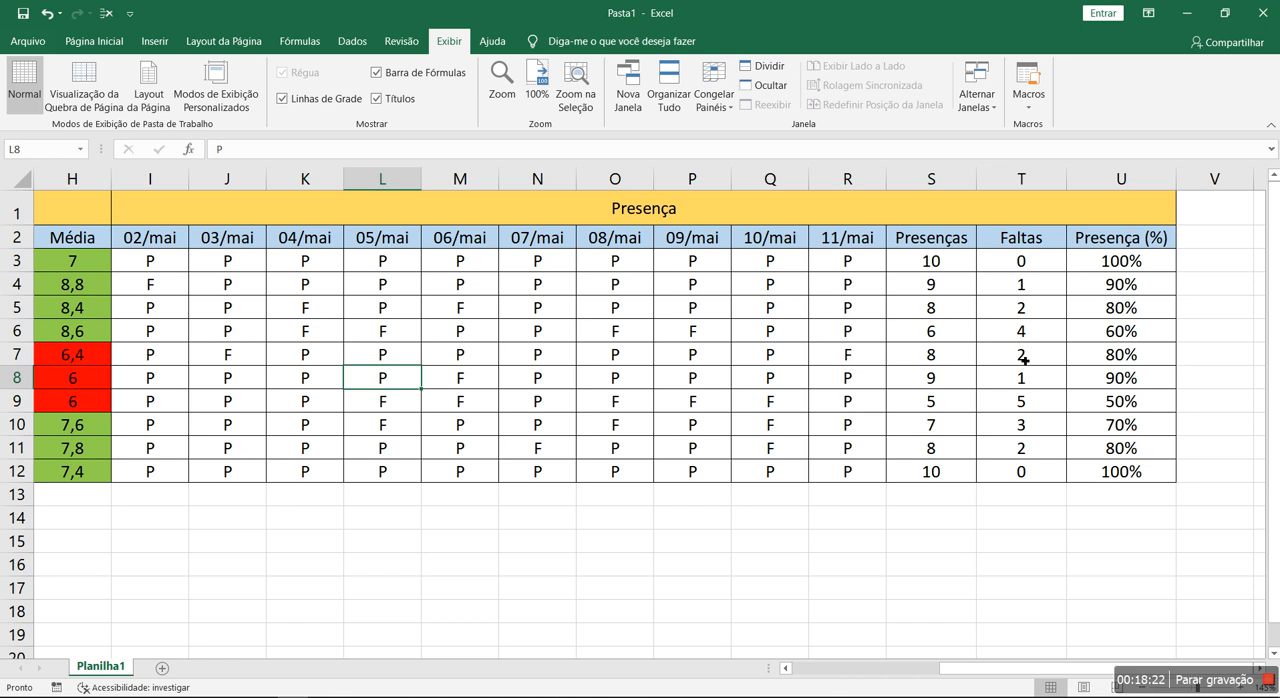
- Create a conditional formatting rule on U3:U12 for cells whose value is greater than or equal to 0,8
drag(1114, 264, 1107, 472)
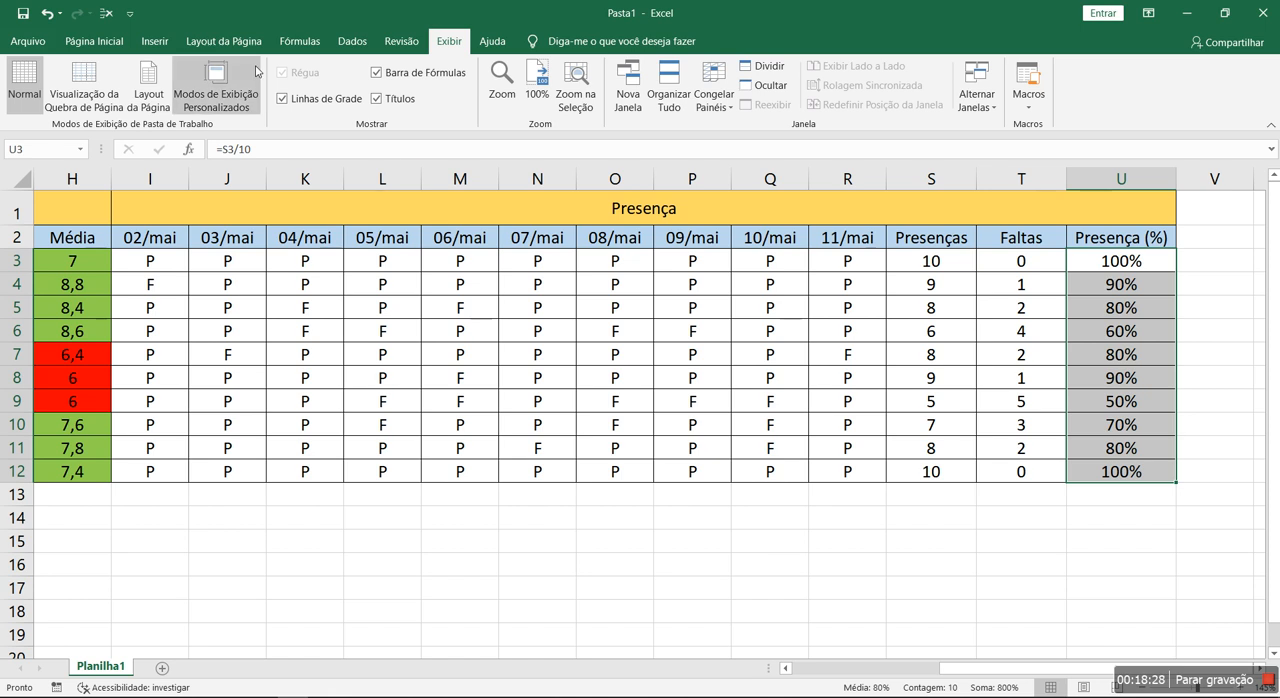
click(94, 41)
click(733, 93)
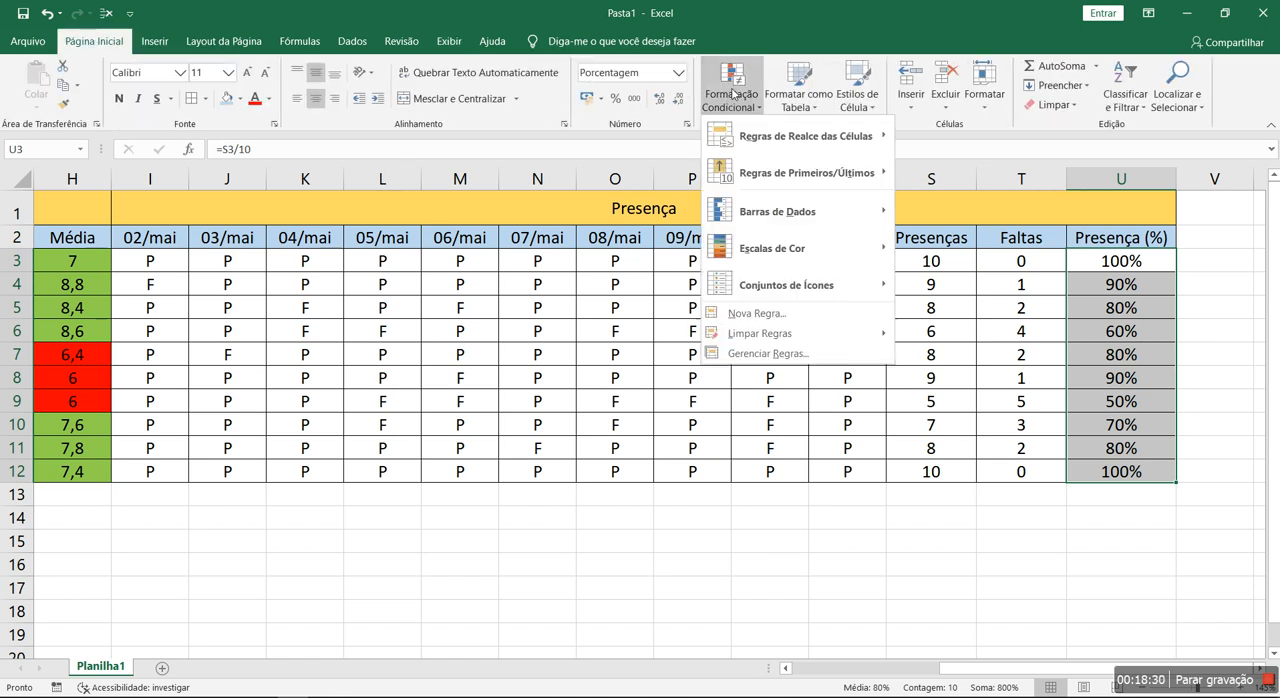
click(745, 353)
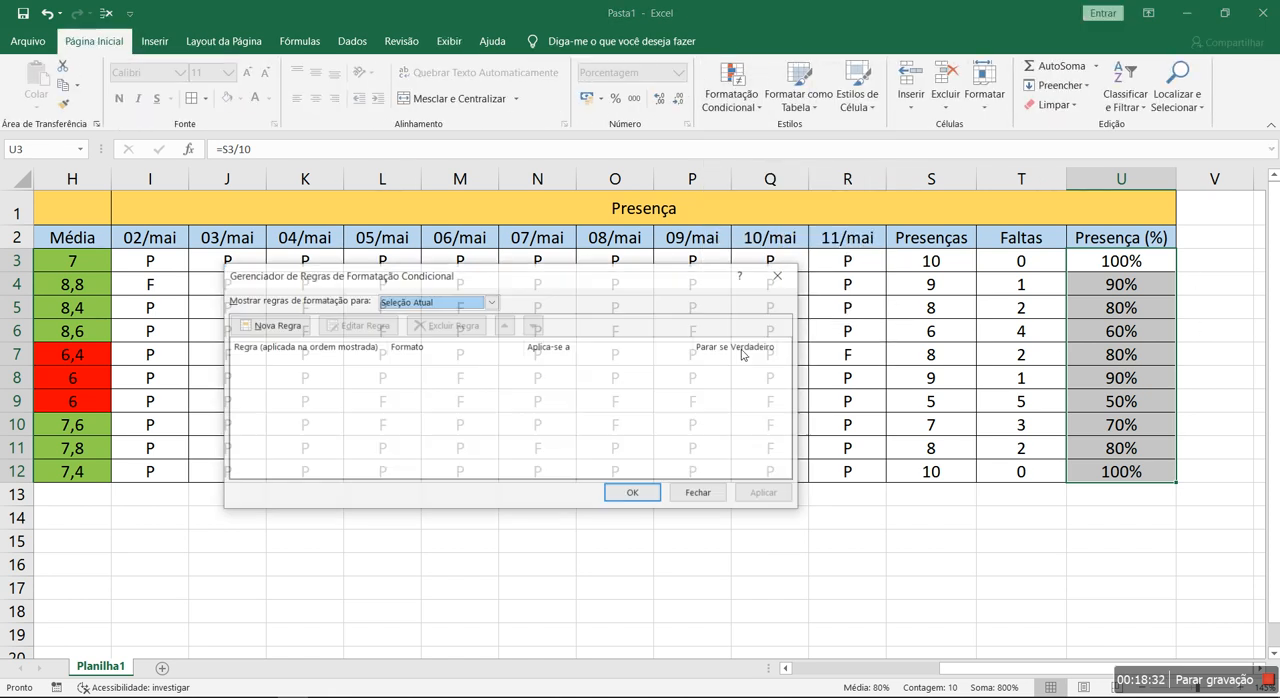
click(288, 326)
click(440, 292)
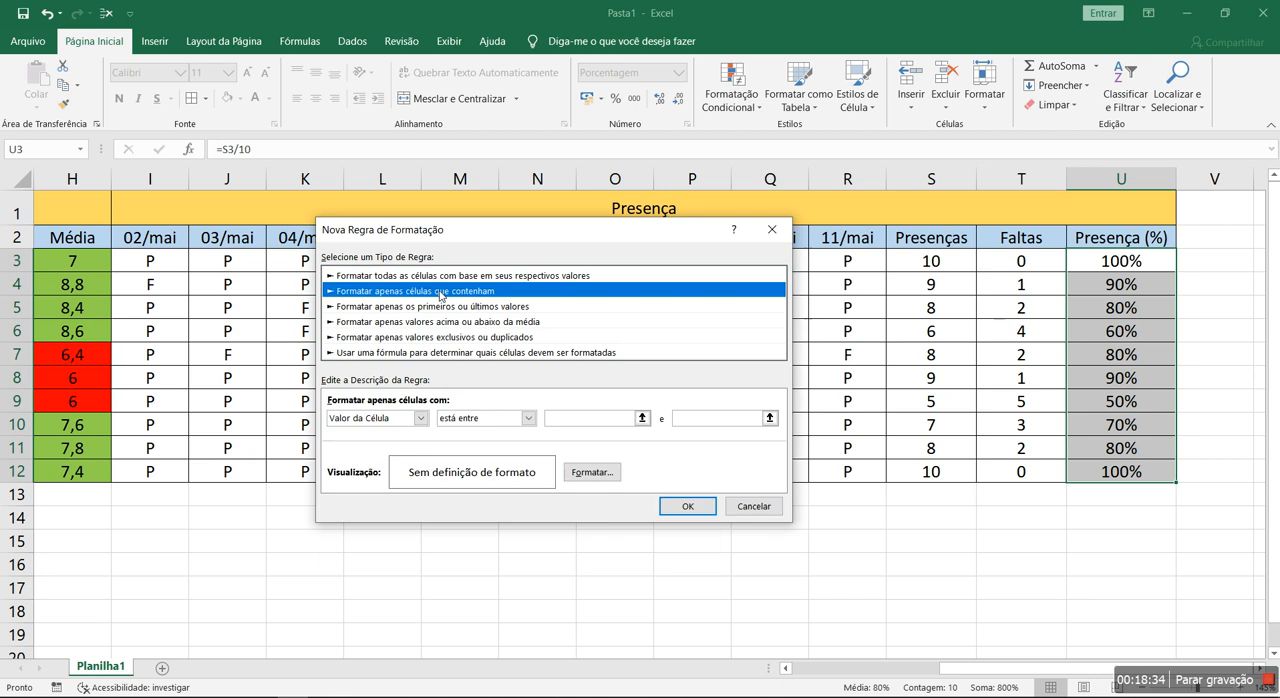
click(481, 419)
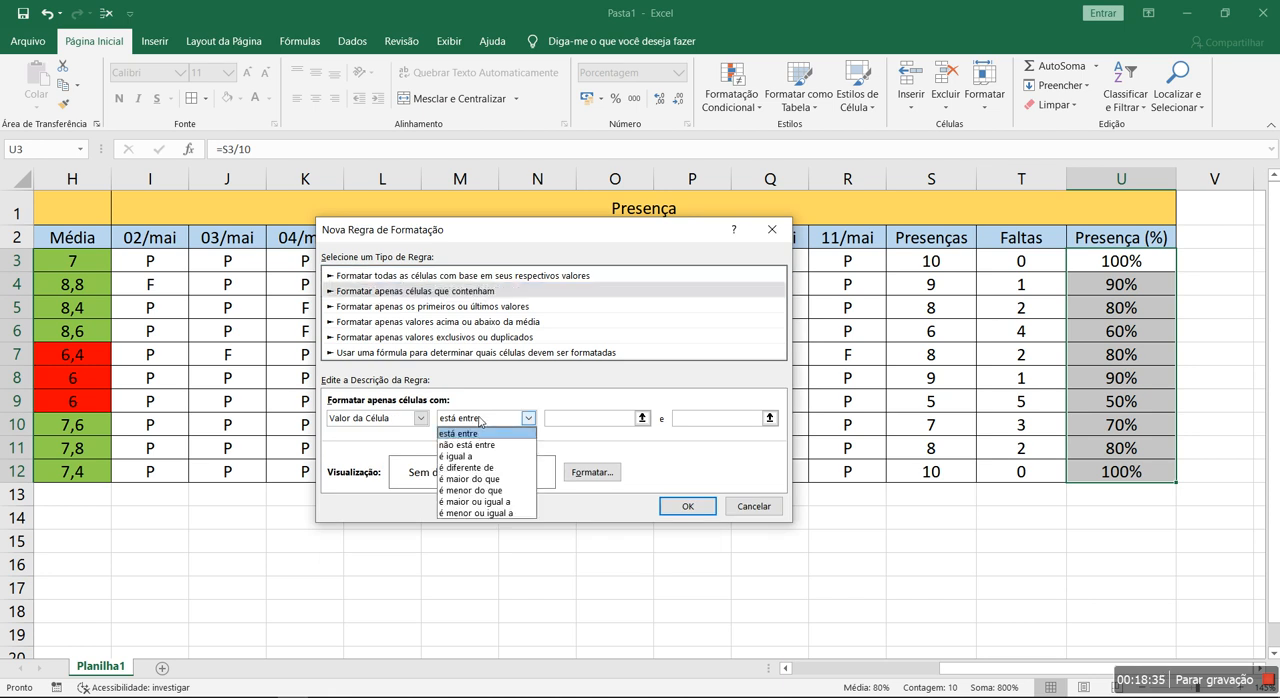
click(488, 503)
click(583, 420)
text(8)
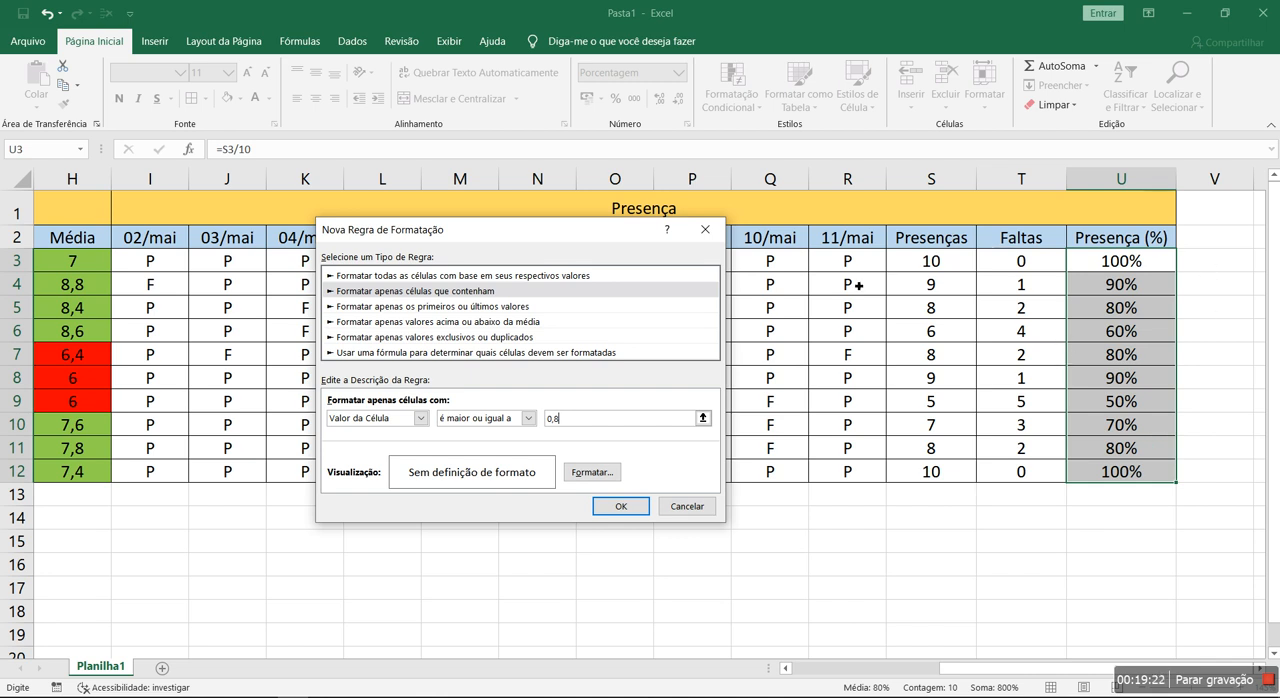
- Give the 0,8-or-higher rule a light green background fill and save the rule
click(591, 472)
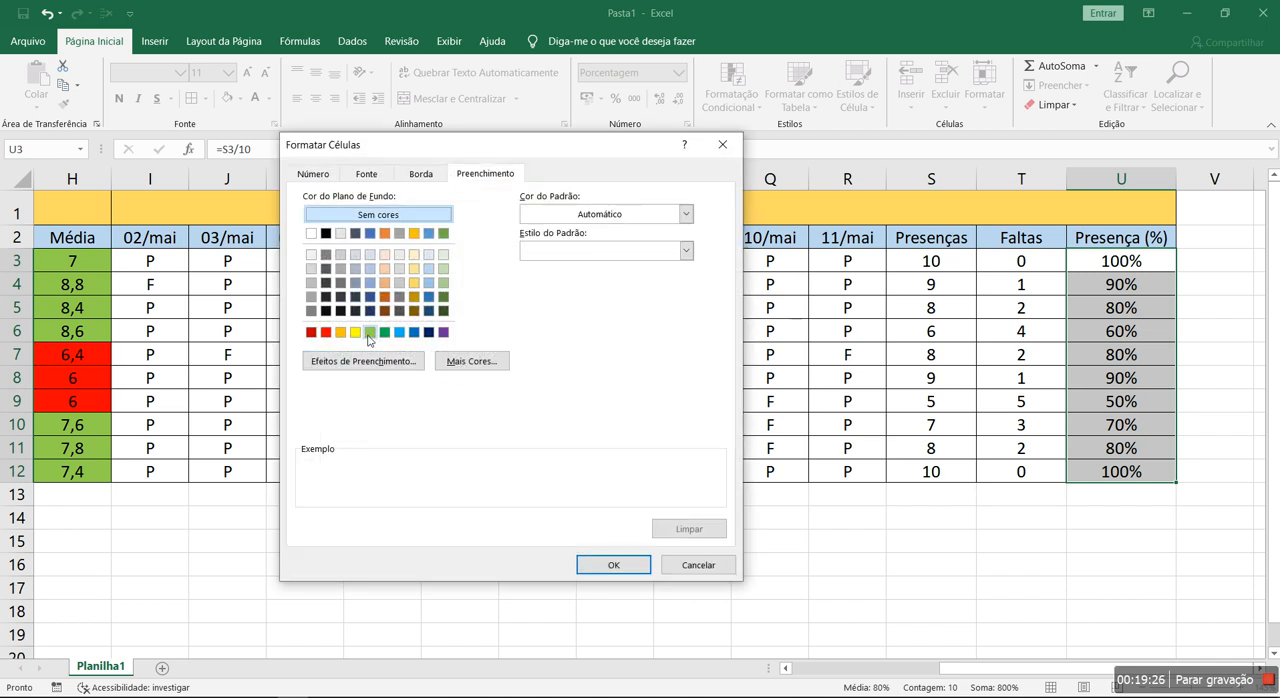
click(370, 332)
click(613, 565)
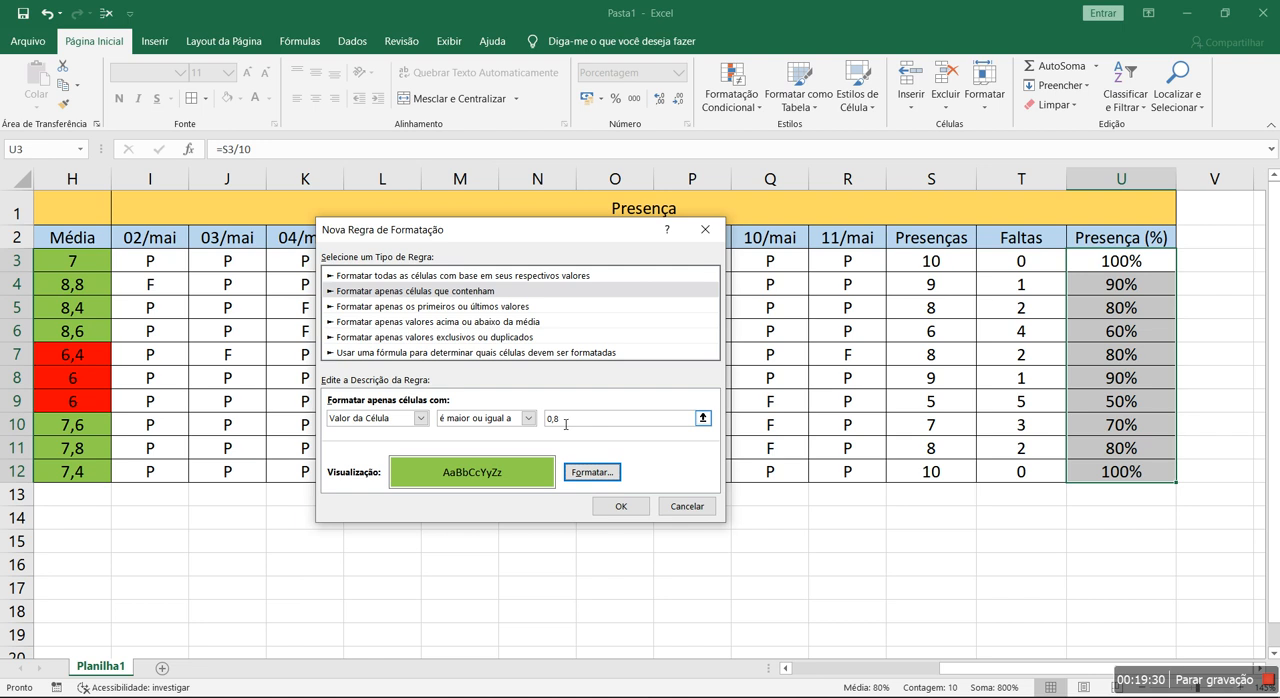
click(620, 506)
- Add a second rule for the Presença (%) cells whose value is less than 0,8
click(294, 327)
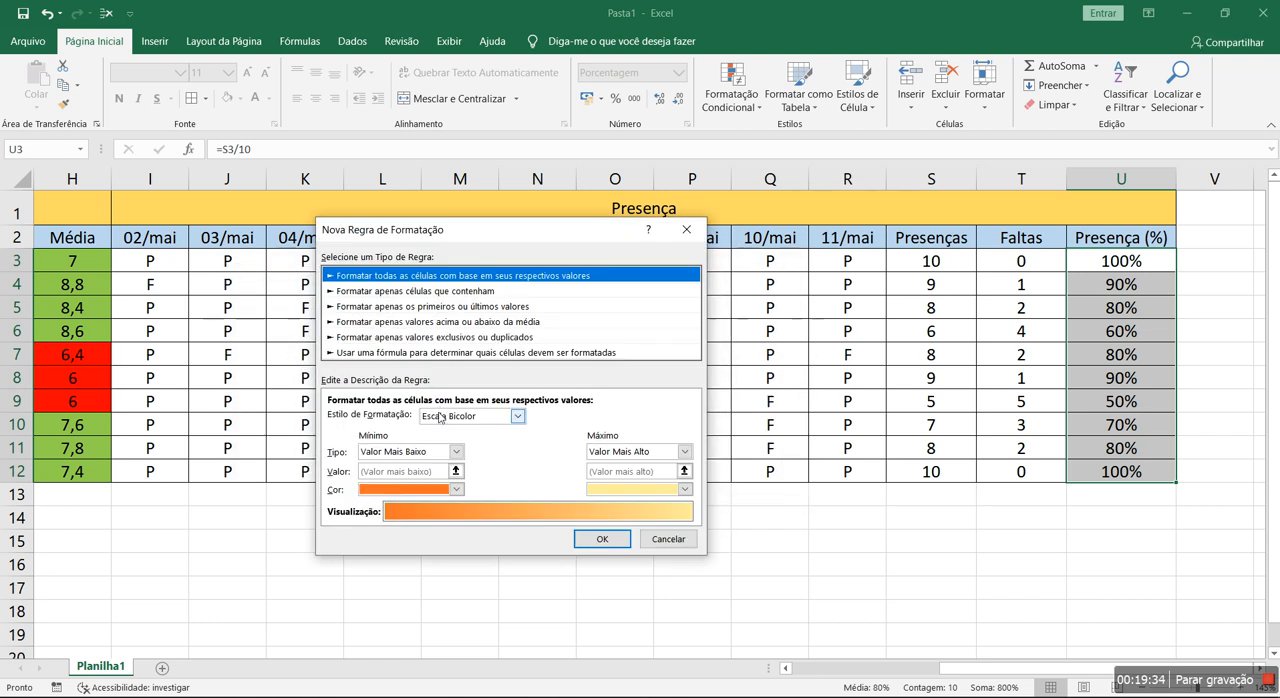
click(437, 293)
click(519, 419)
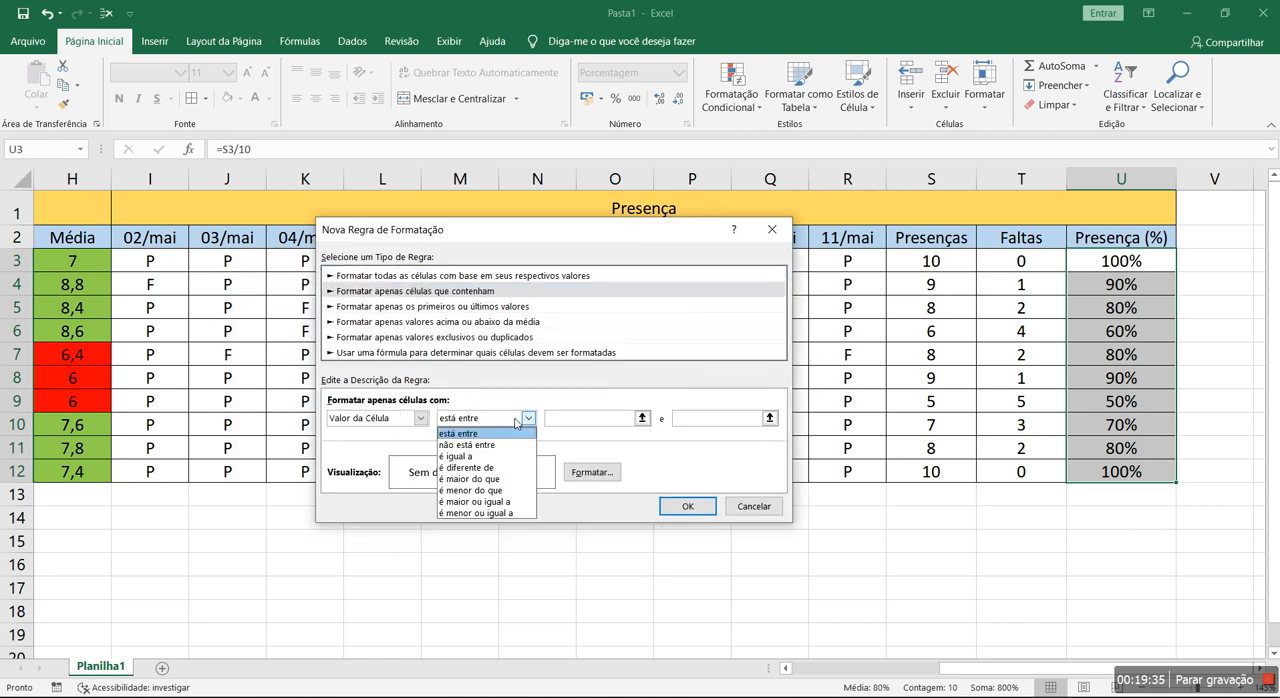
click(498, 479)
click(480, 420)
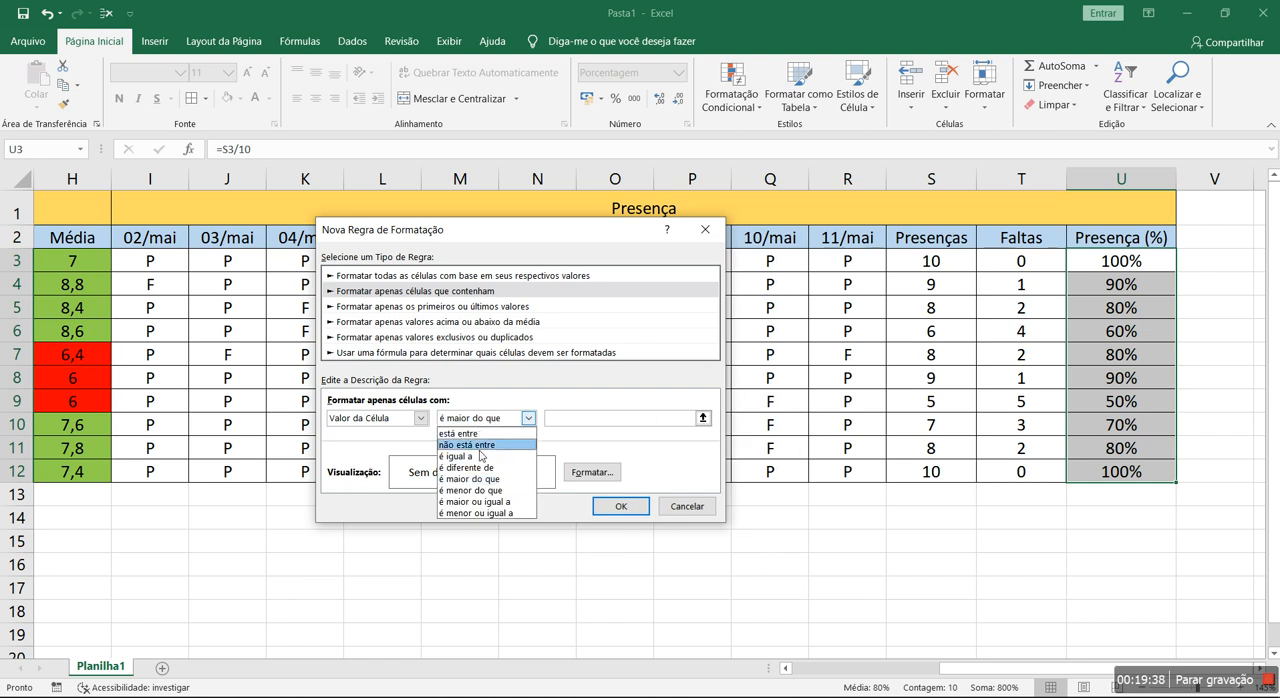
click(478, 490)
click(572, 424)
text(0)
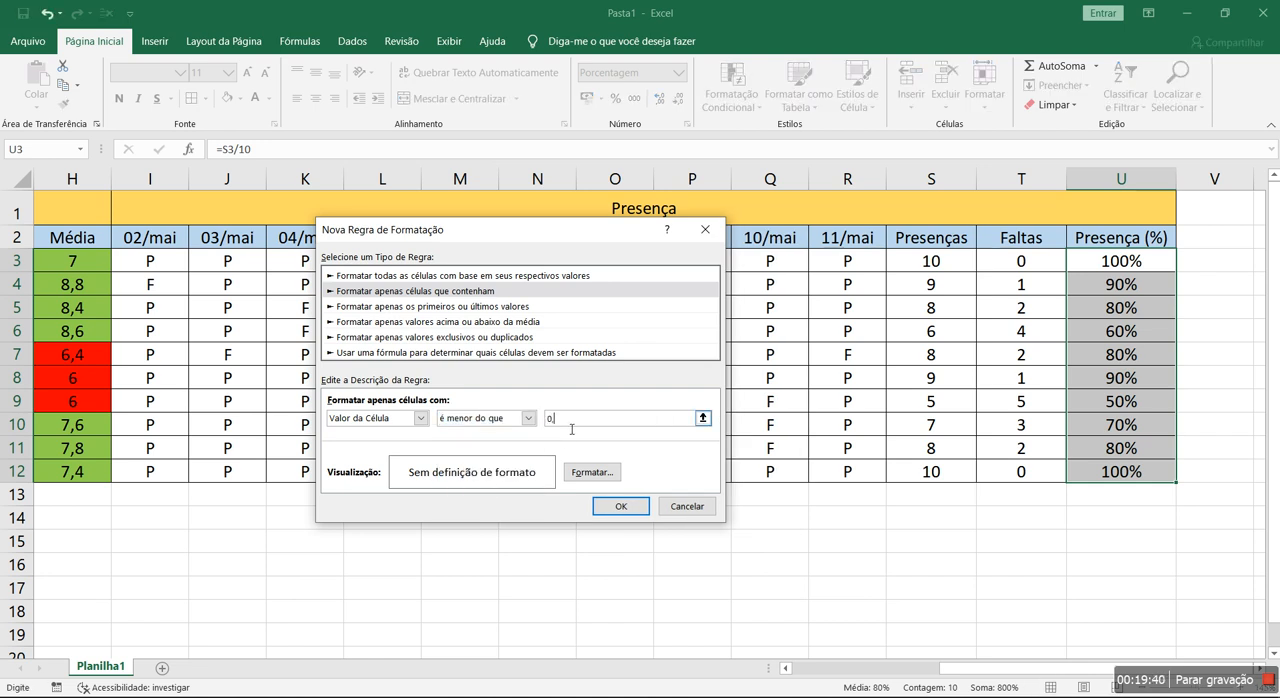
text(,8)
- Give the below-0,8 rule a red background fill and apply both rules to the percentage column
click(592, 472)
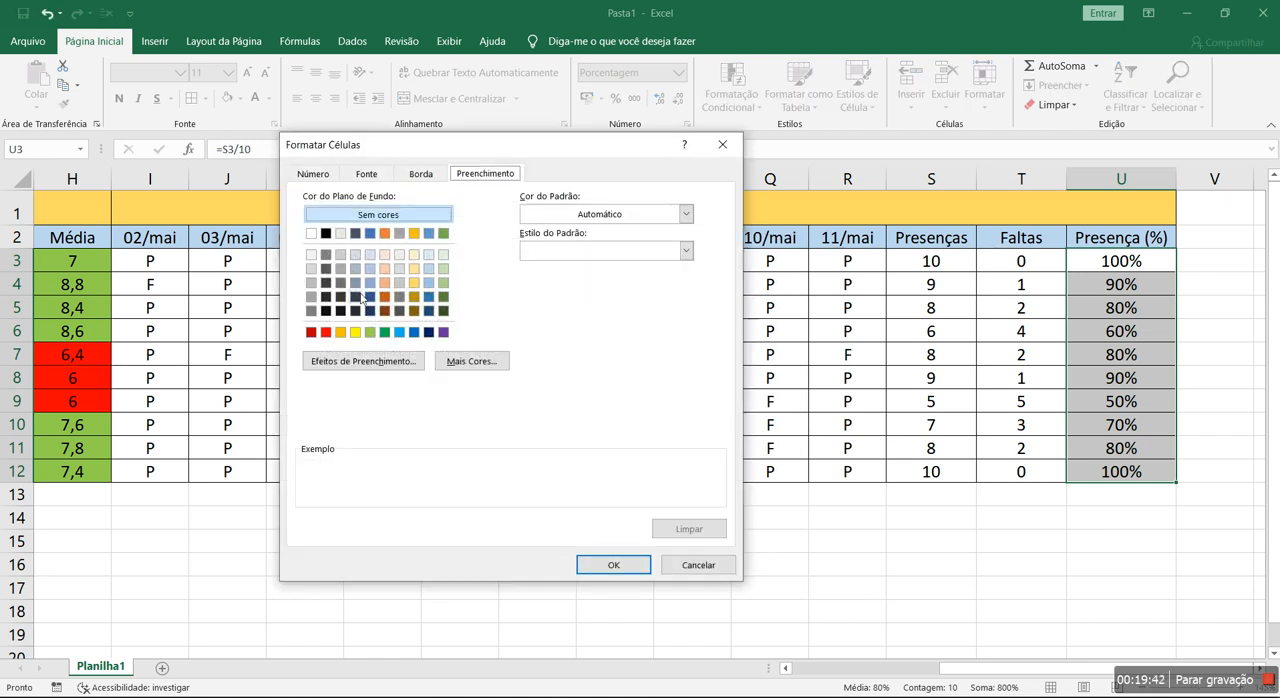
click(326, 332)
click(613, 565)
click(614, 503)
click(633, 493)
click(905, 621)
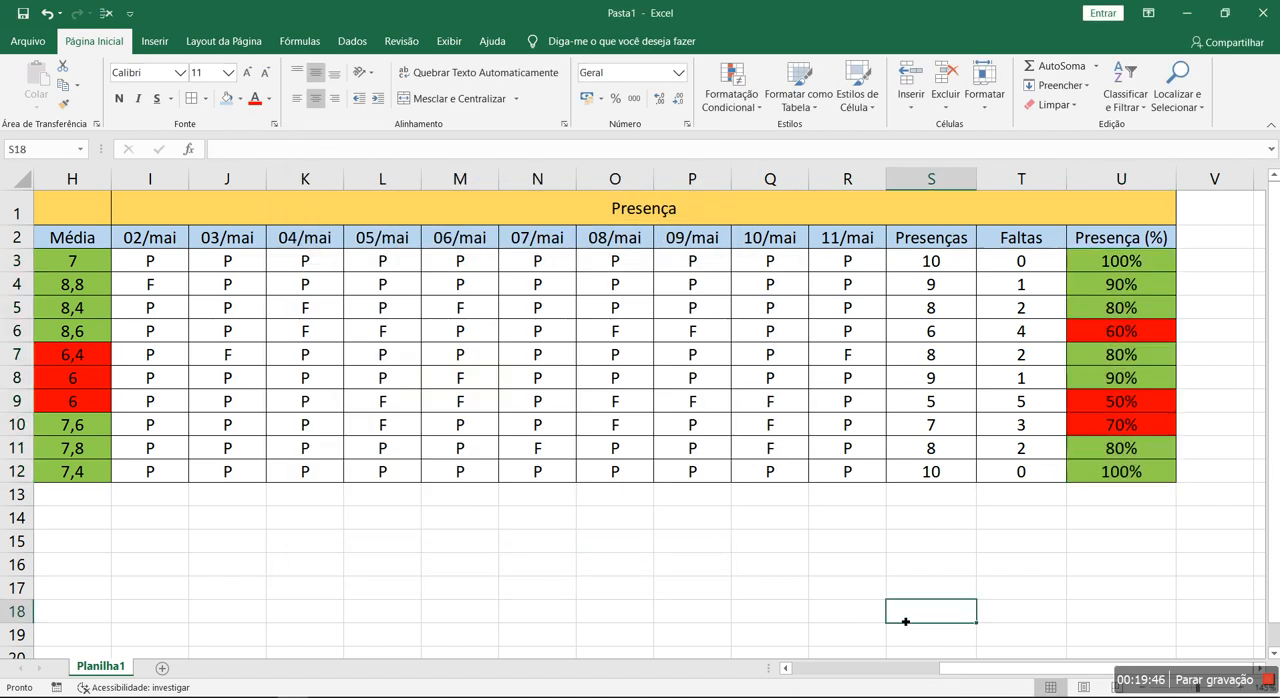
- Examine the color coding of the percentages in the Presença (%) column against the attendance marks
click(1116, 332)
click(1113, 403)
click(1110, 424)
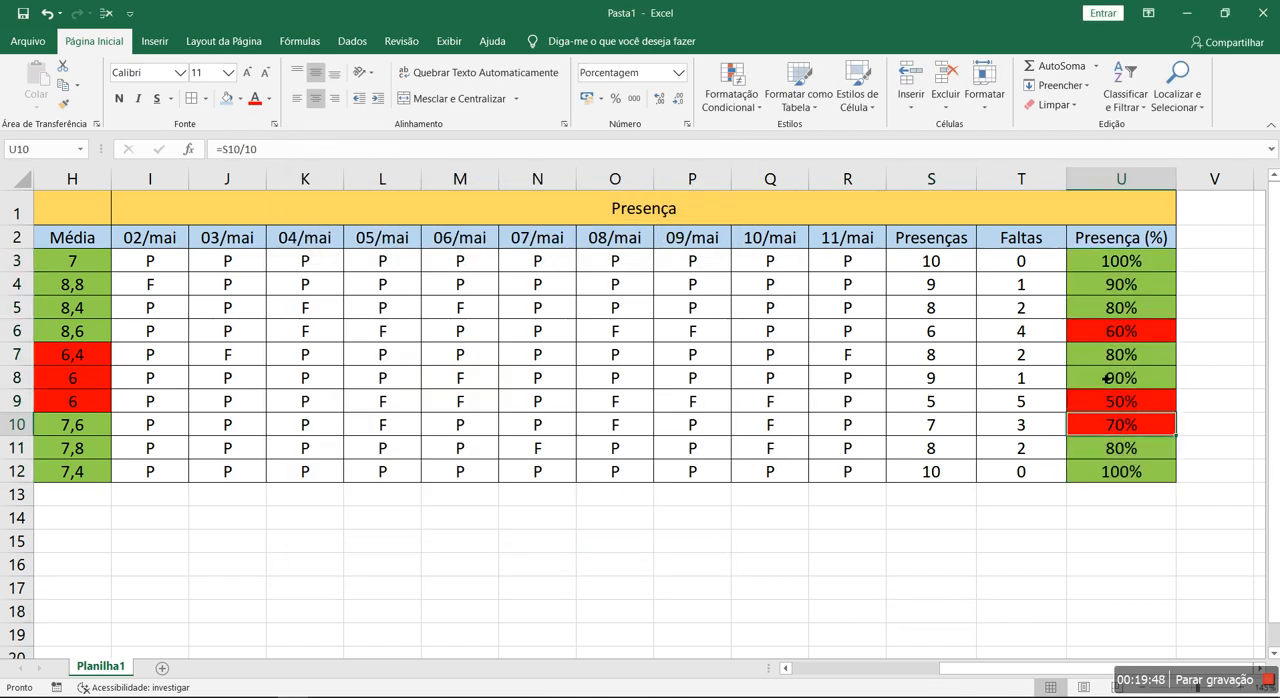
click(1110, 354)
click(1107, 331)
click(1103, 306)
click(1103, 266)
click(1102, 305)
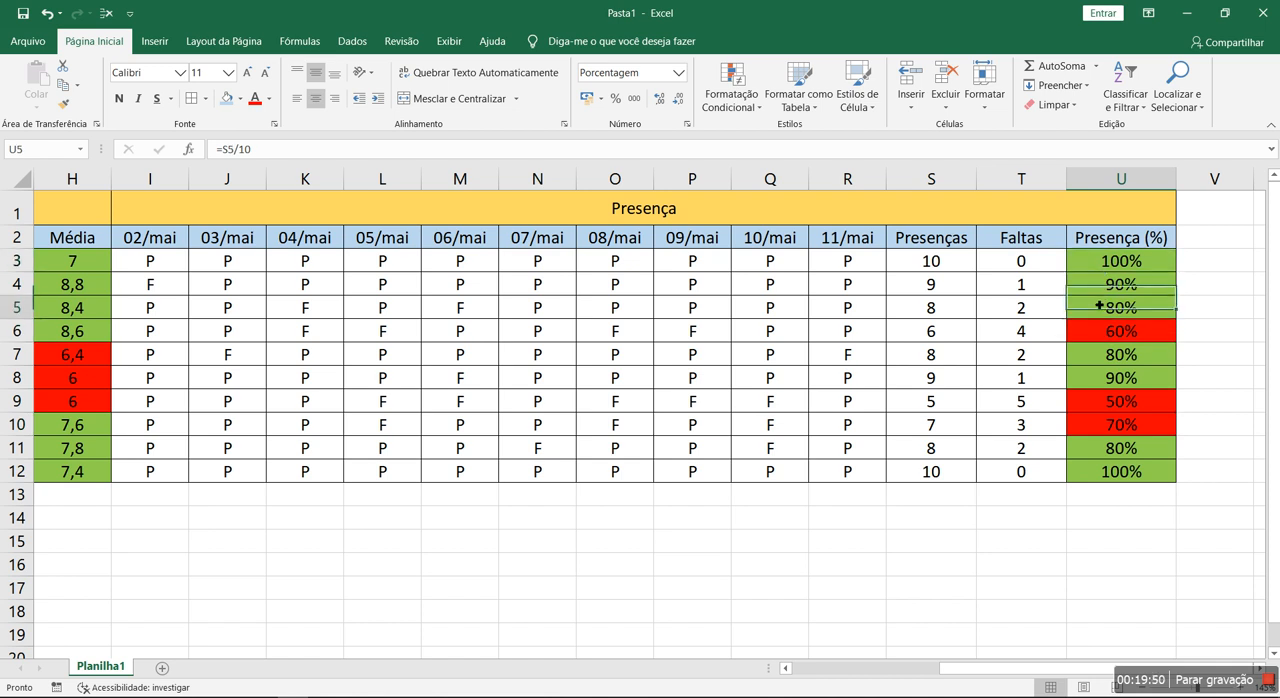
click(1106, 284)
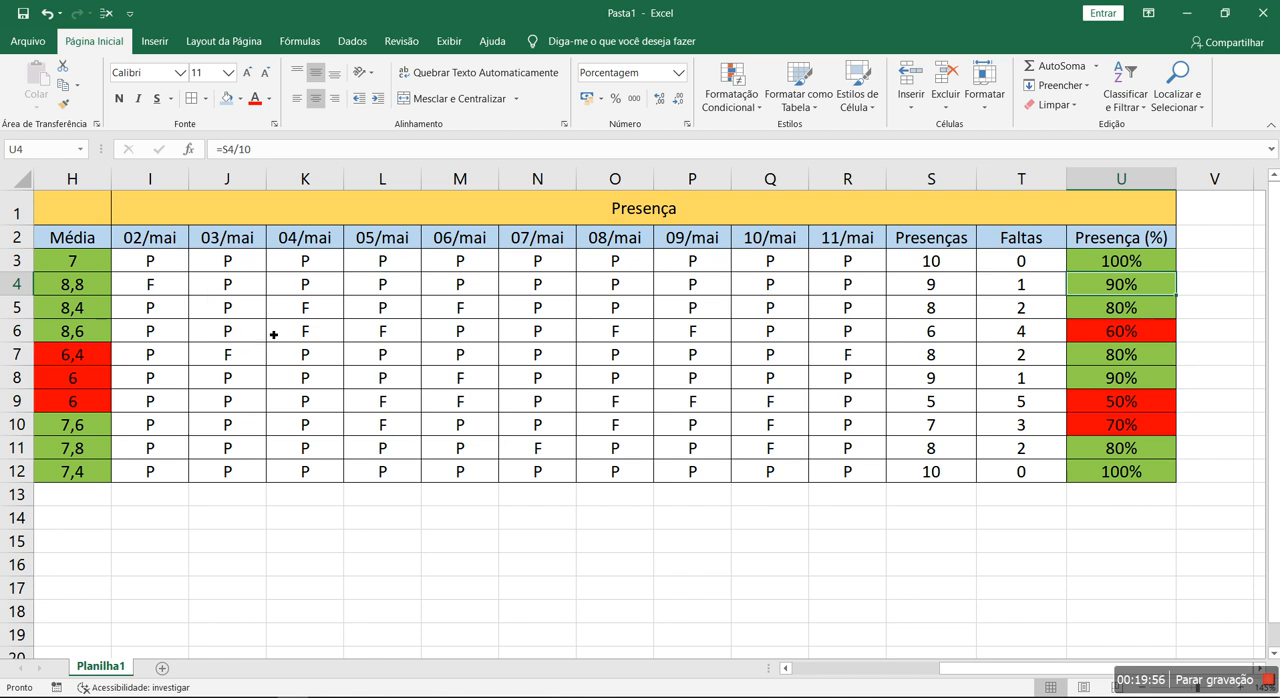
click(375, 405)
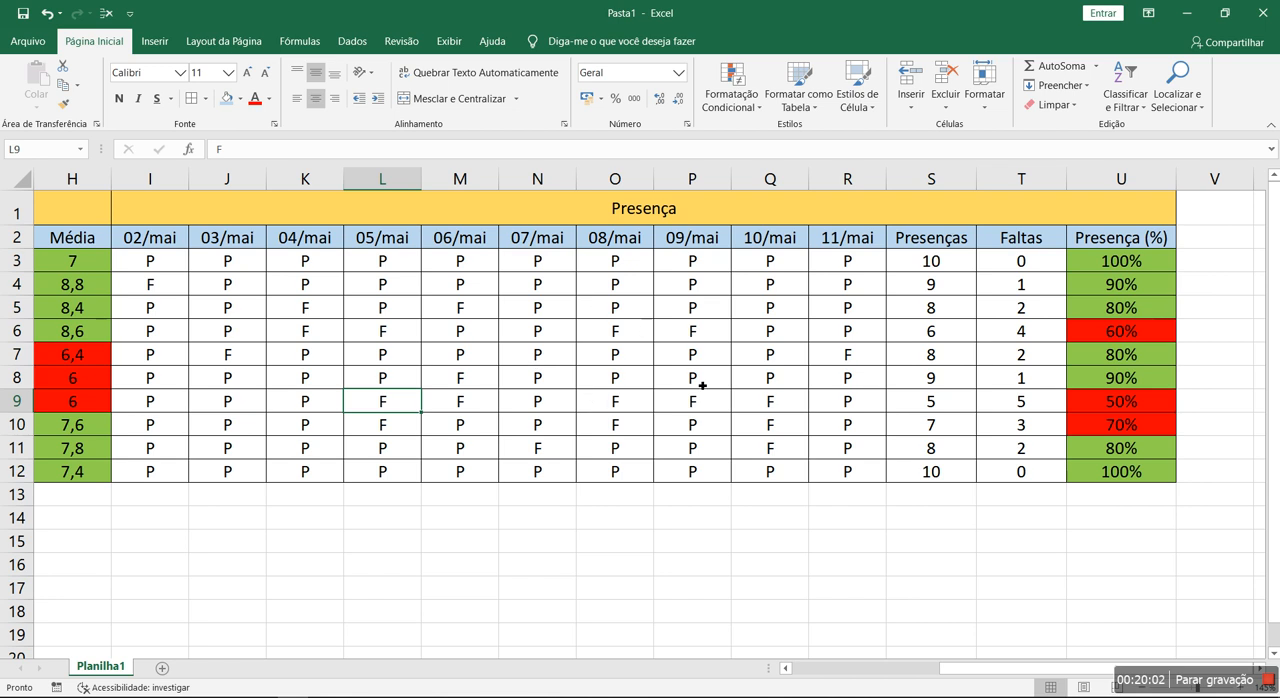
- Create a conditional formatting rule on the attendance marks in I3:R12 for cells equal to "F"
drag(160, 266, 832, 475)
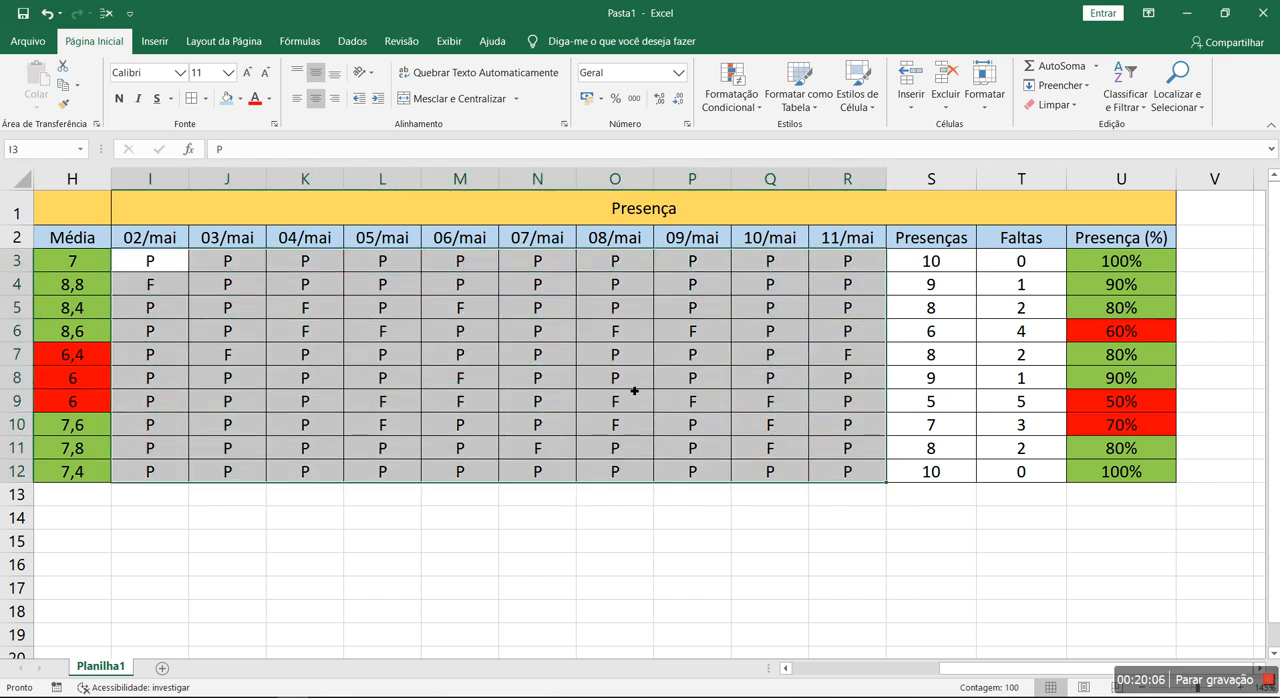
click(731, 94)
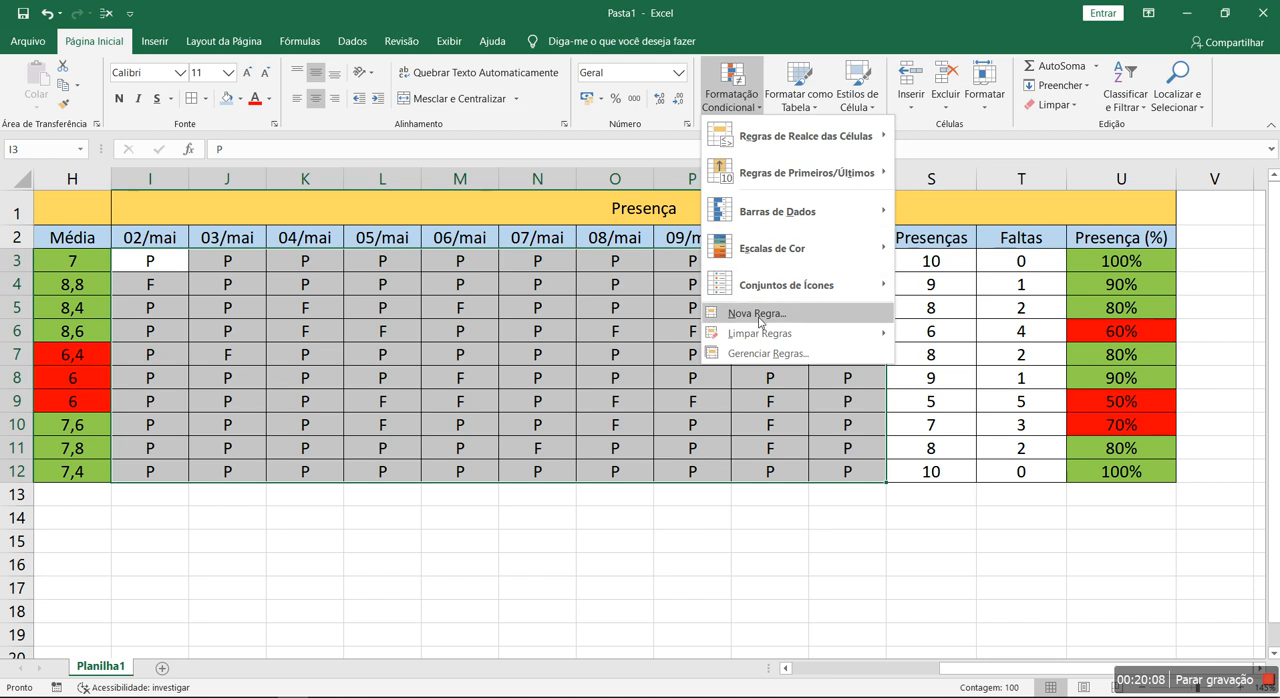
click(762, 355)
click(313, 330)
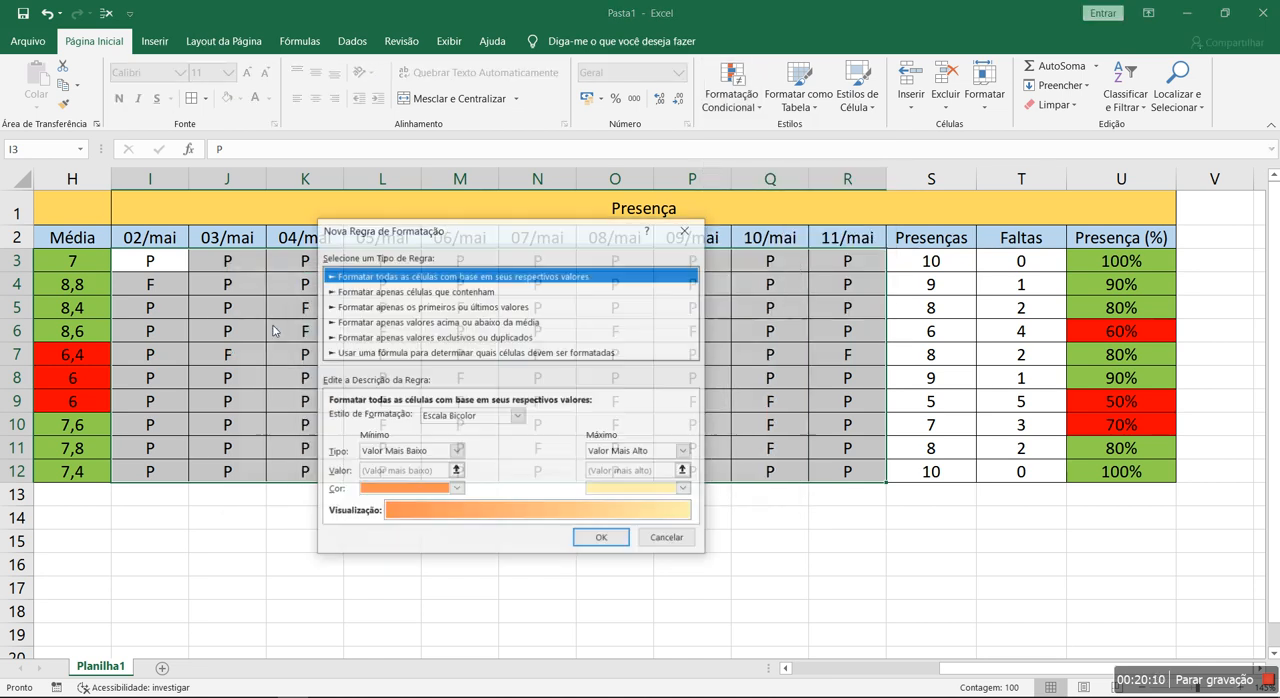
click(446, 292)
click(496, 424)
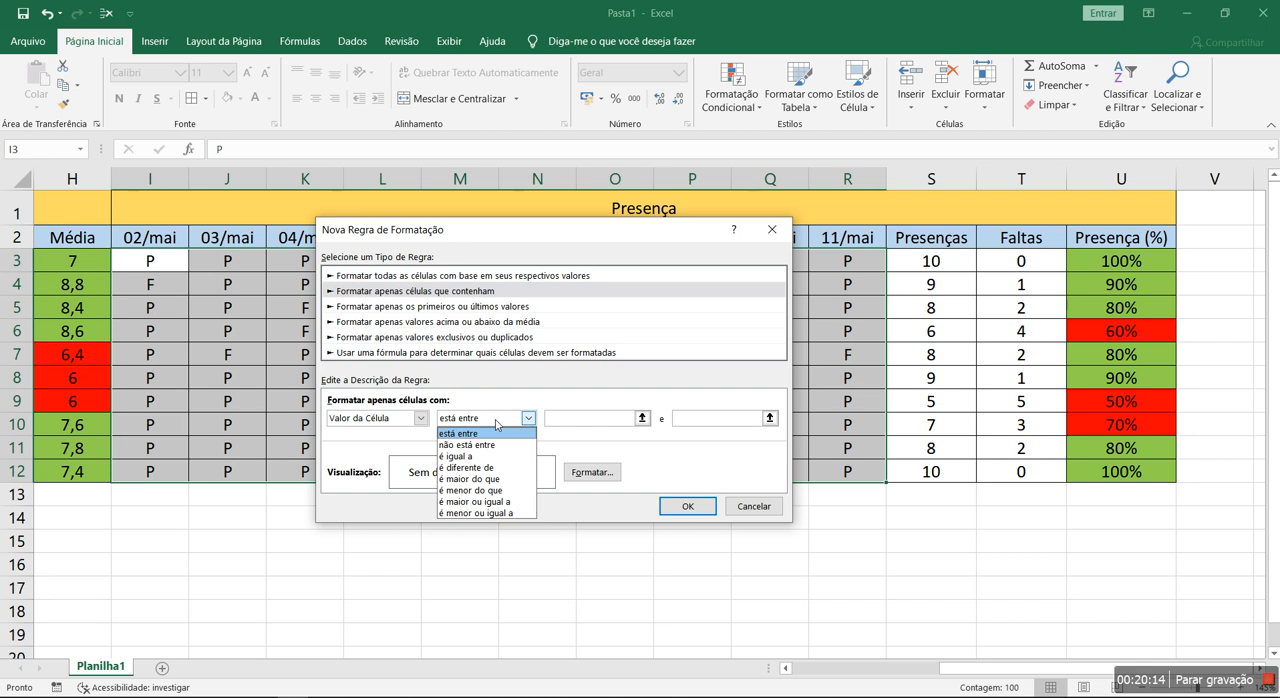
click(484, 456)
click(566, 424)
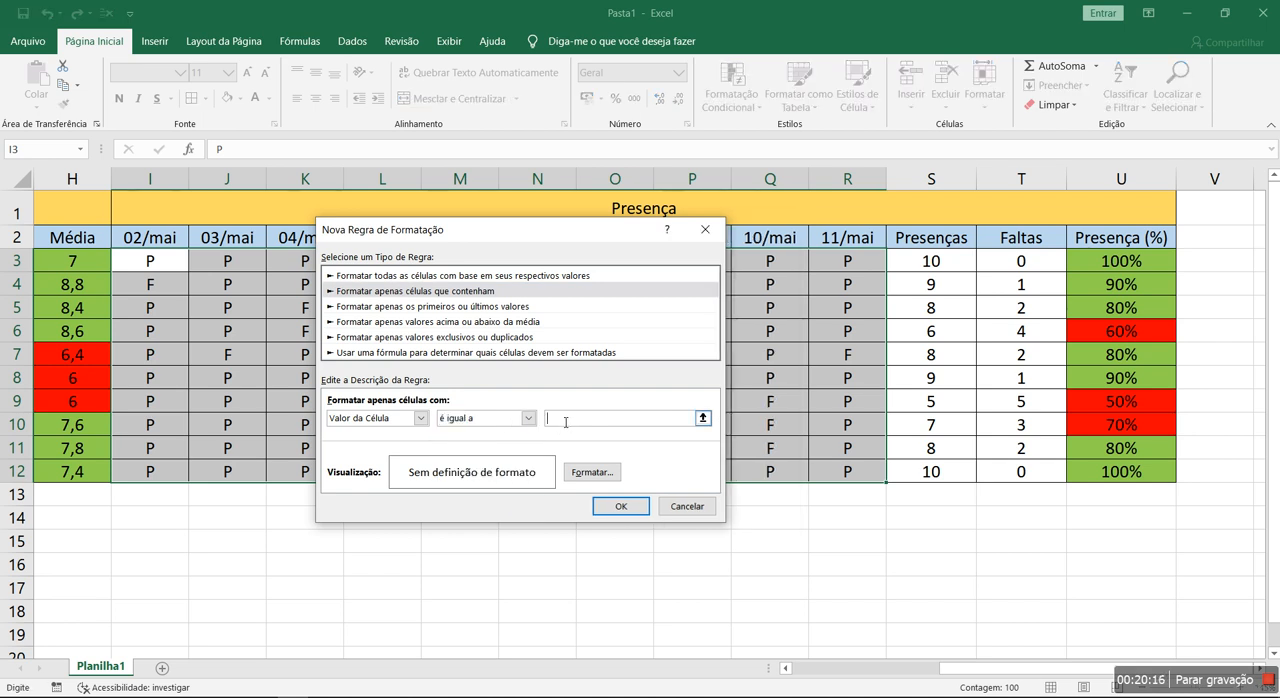
text("F")
- Format the absence rule with a red bold font, apply it and check the attendance marks
click(593, 472)
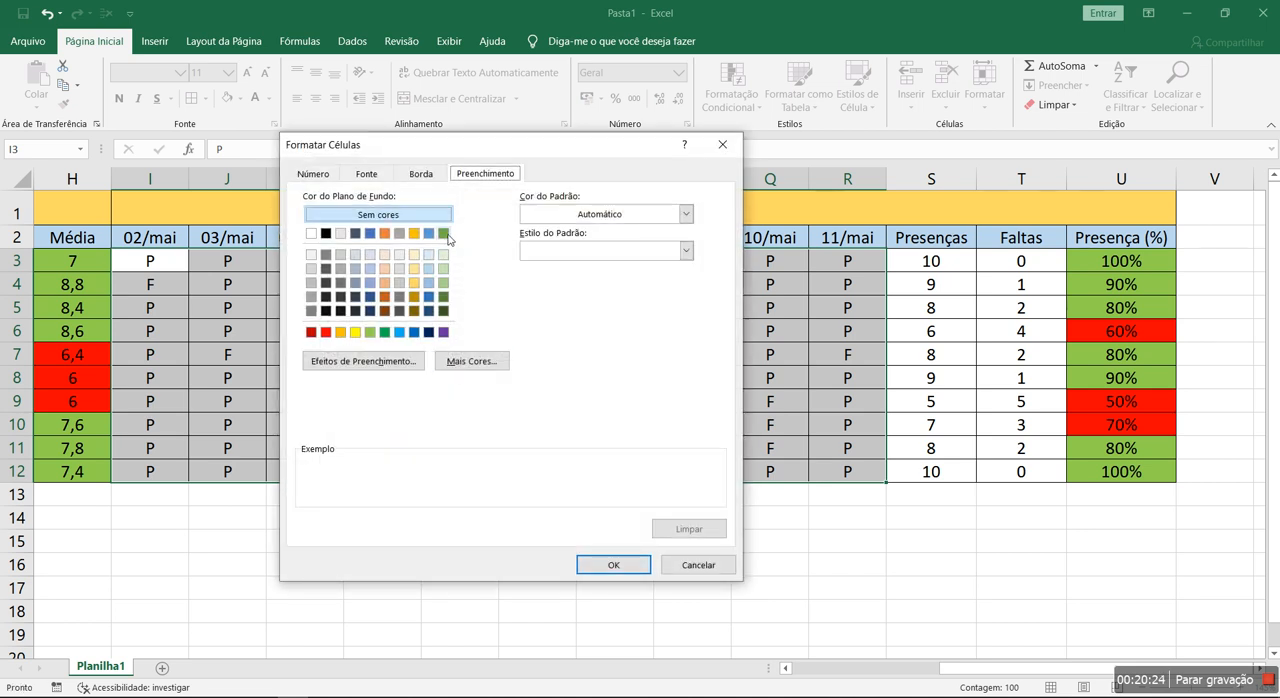
click(379, 175)
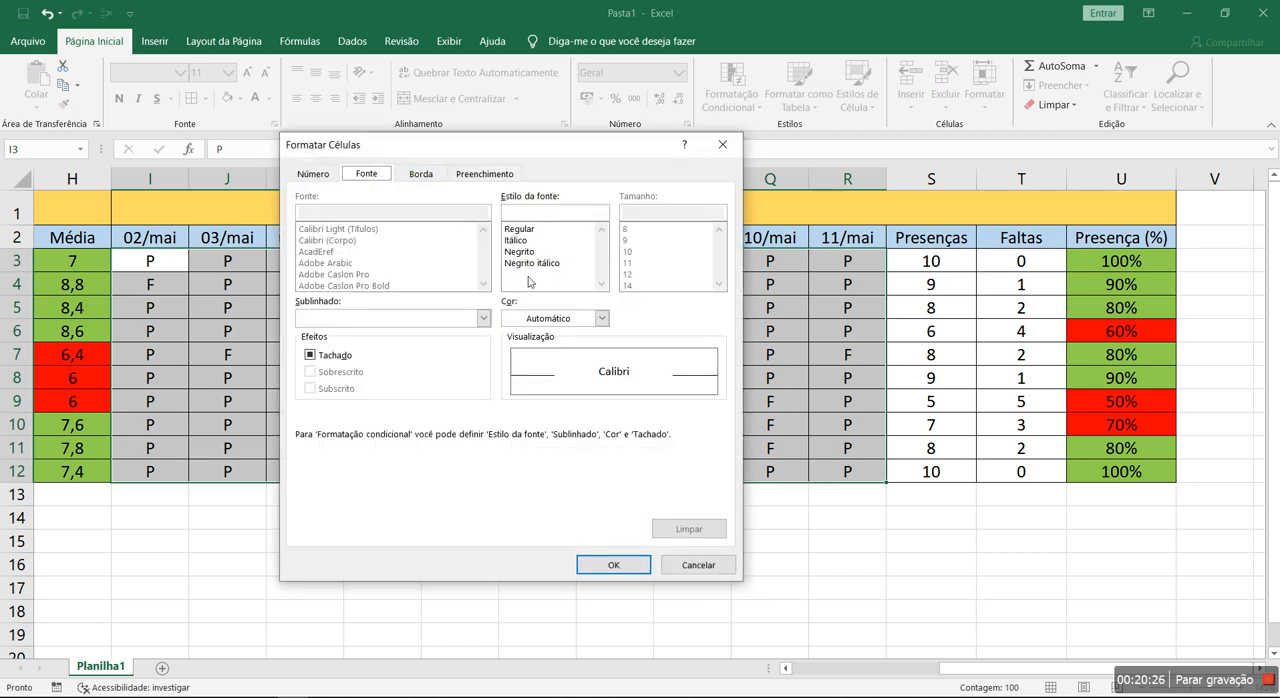
click(588, 322)
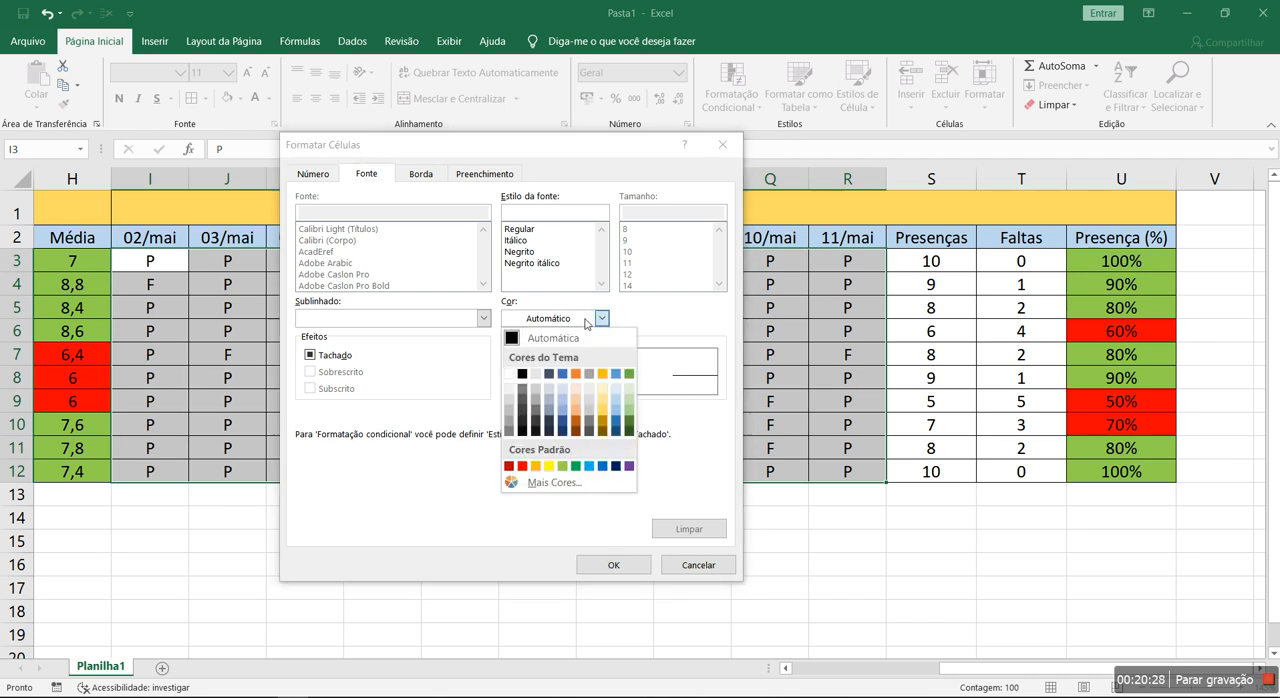
click(522, 466)
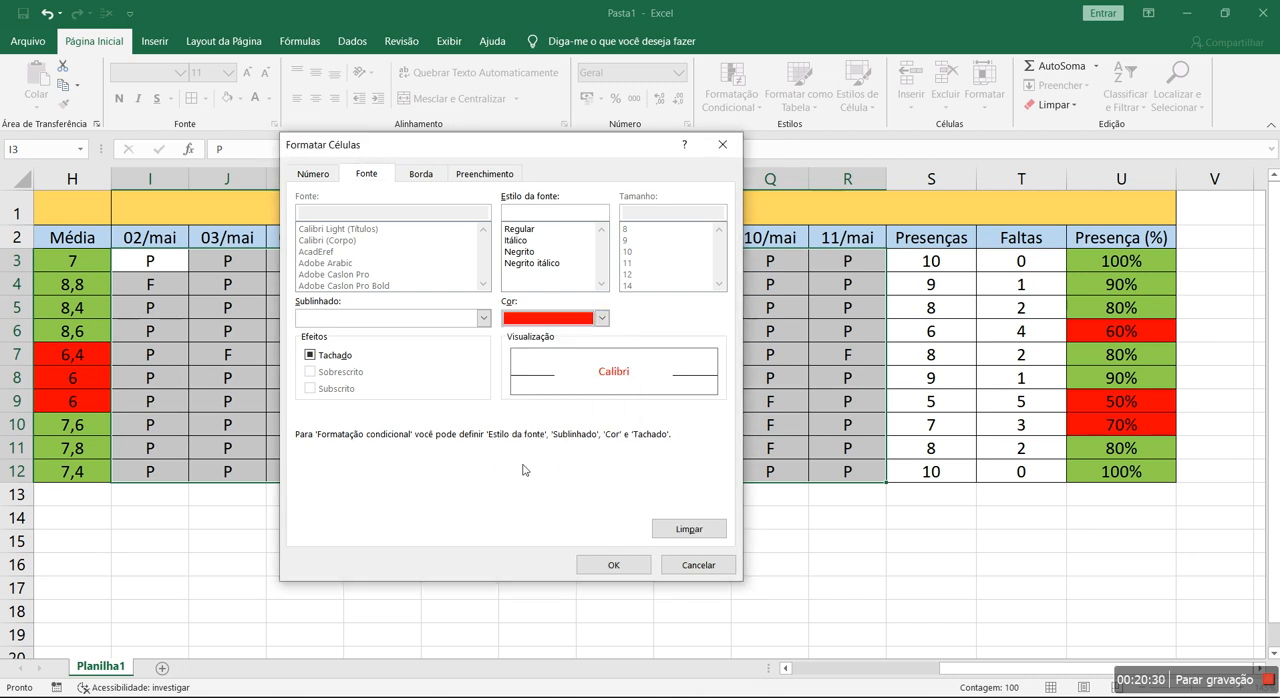
click(533, 254)
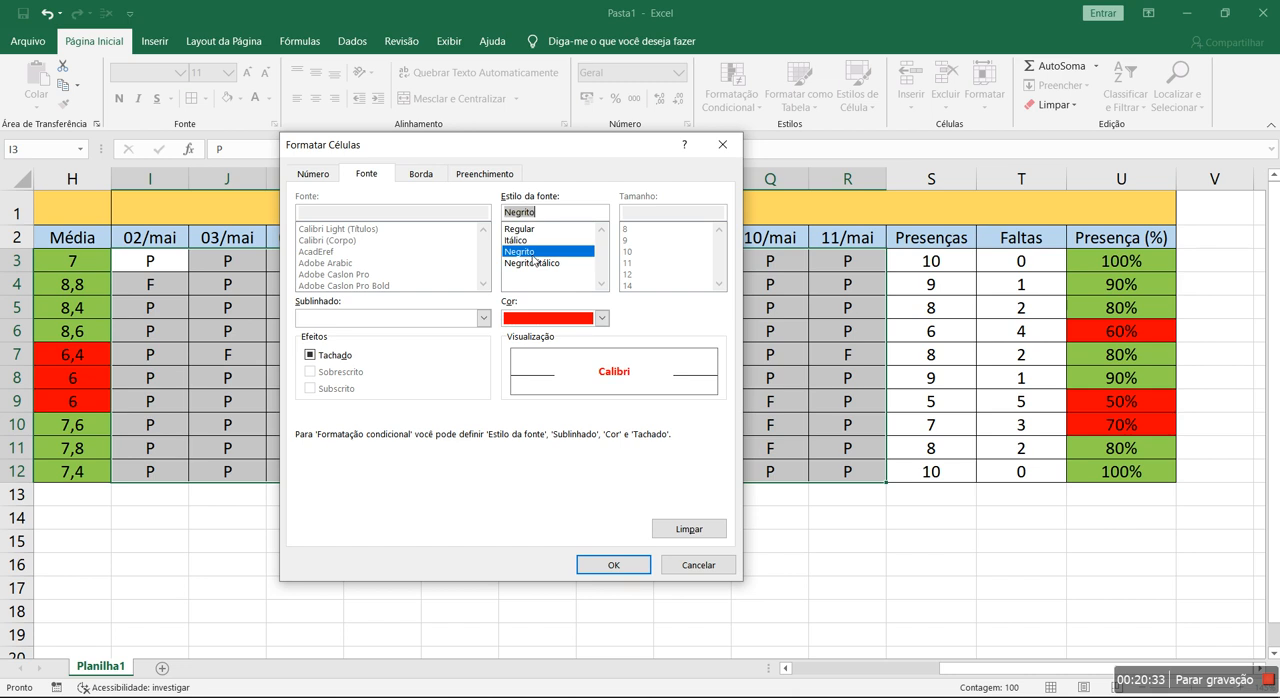
click(613, 564)
click(621, 507)
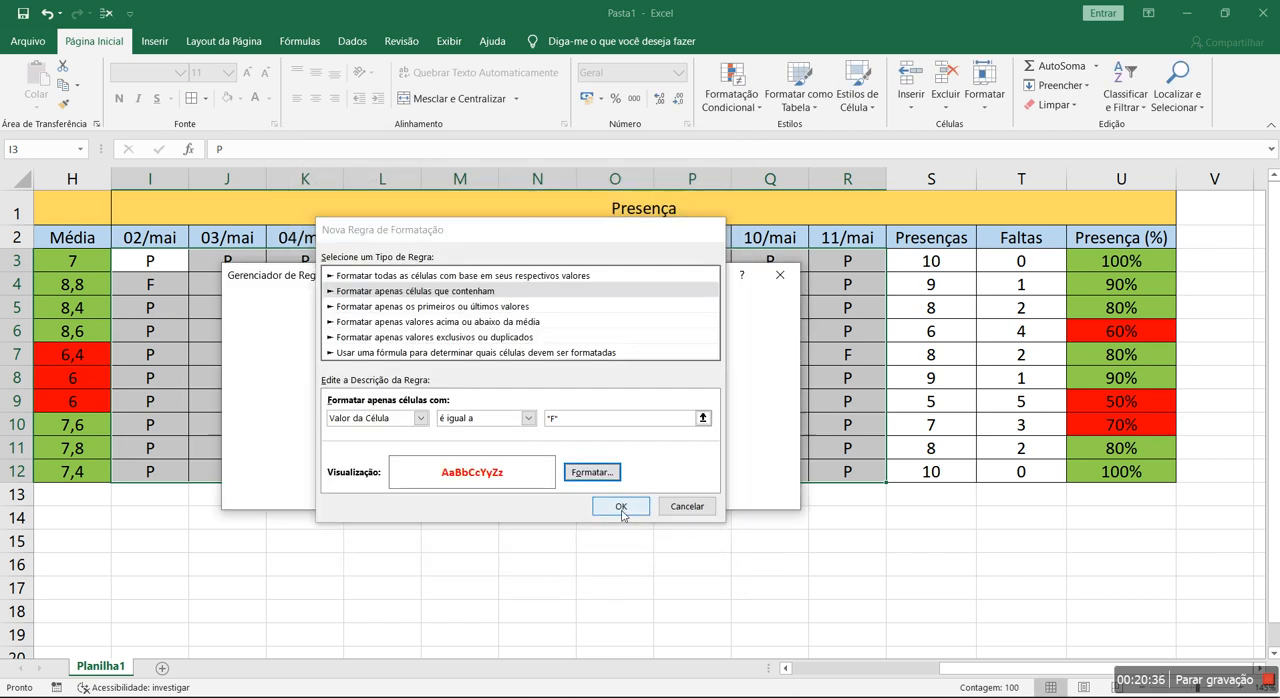
click(626, 495)
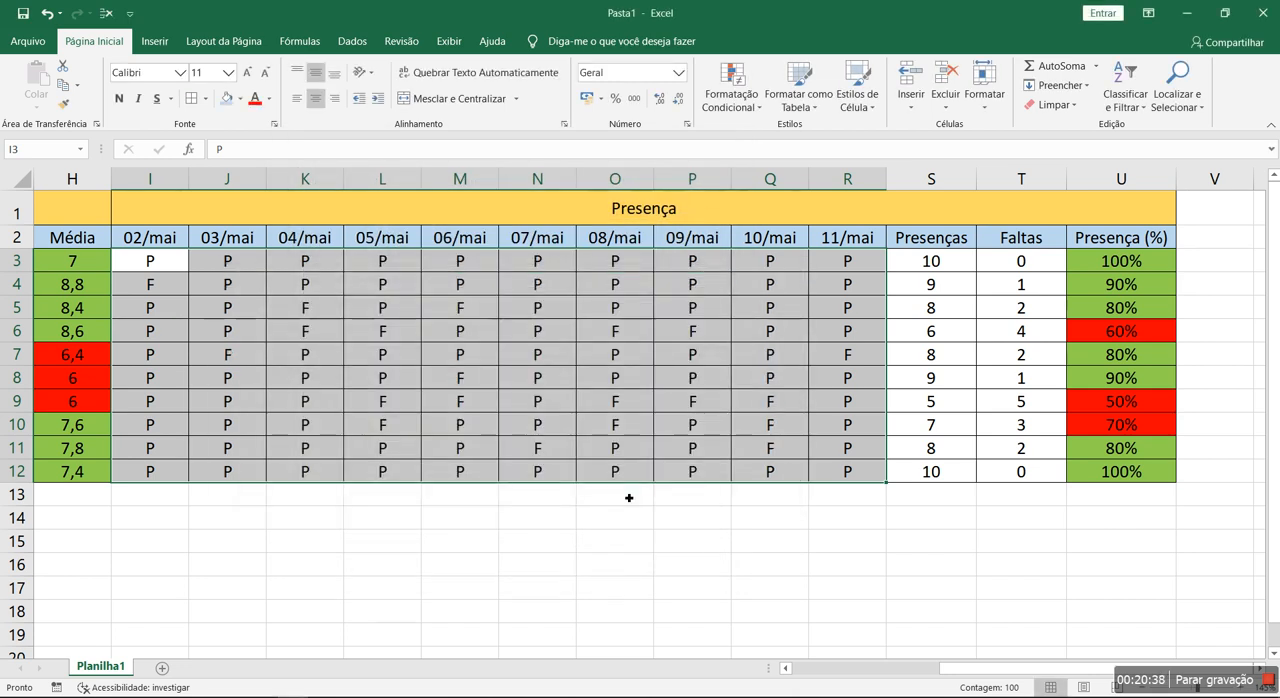
click(458, 521)
click(409, 330)
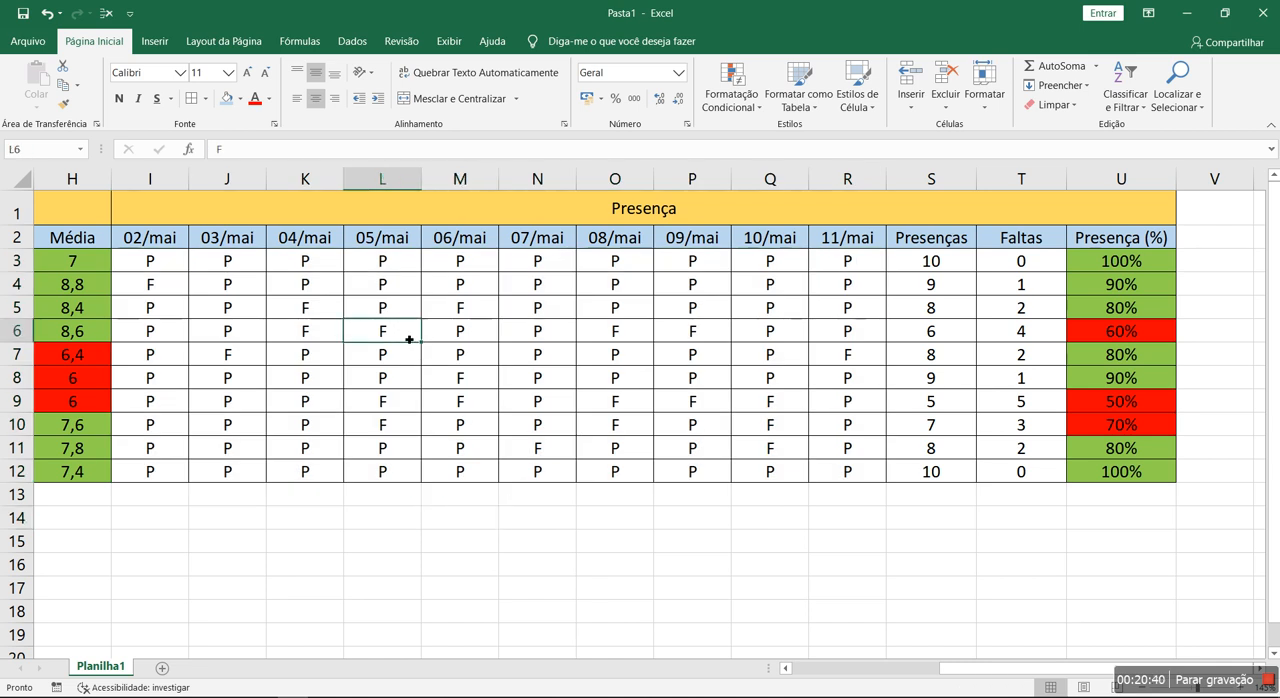
- Correct the comparison value of the I3:R12 absence rule to ="F" and apply the change
drag(175, 257, 848, 471)
click(726, 104)
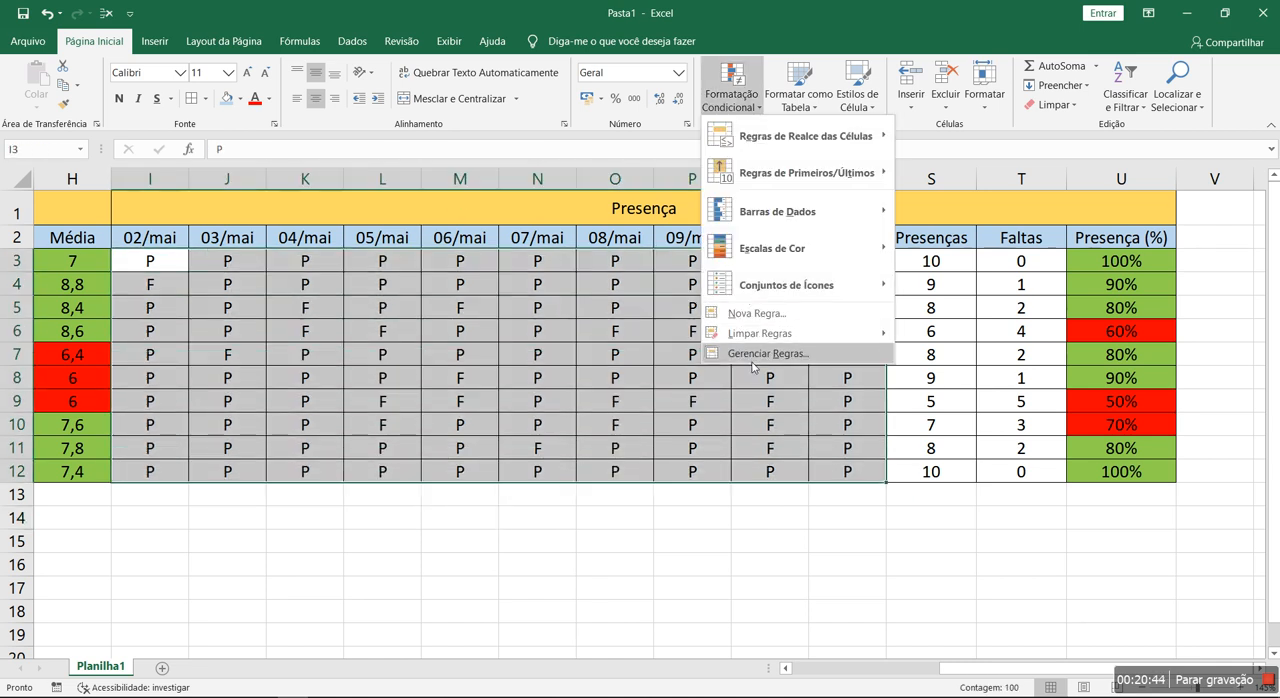
click(756, 350)
click(354, 368)
double_click(354, 368)
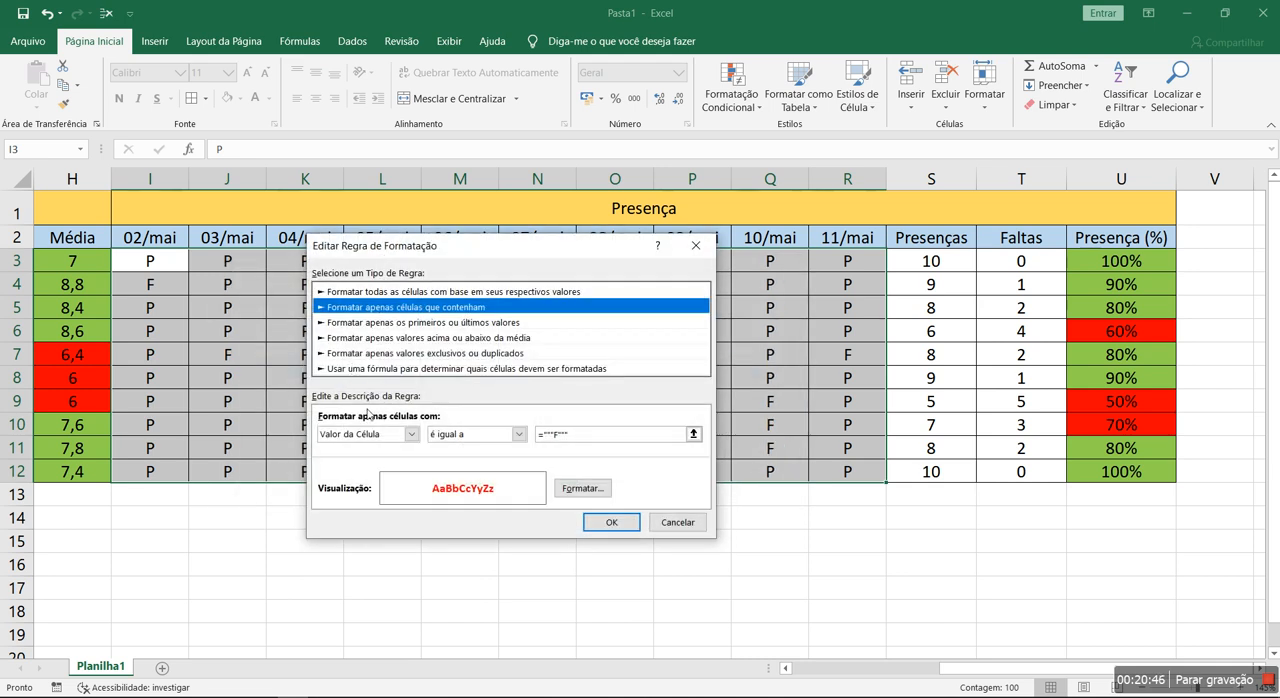
click(591, 440)
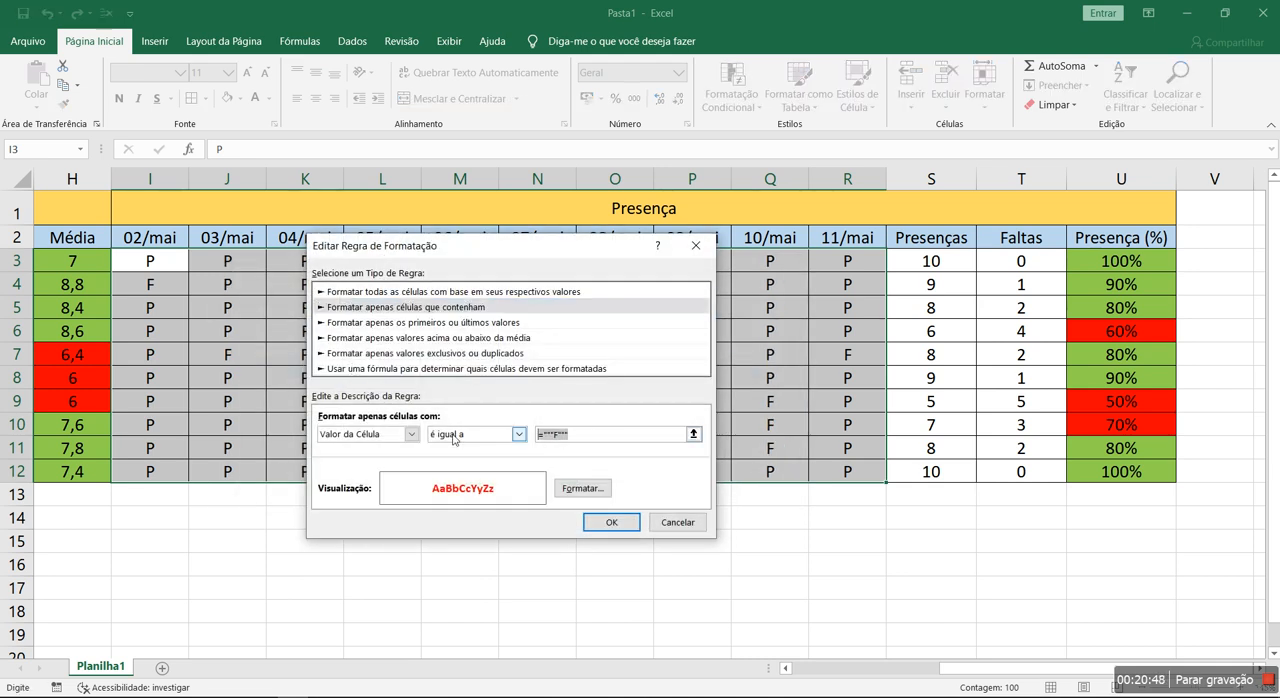
text(=")
key(Return)
click(776, 494)
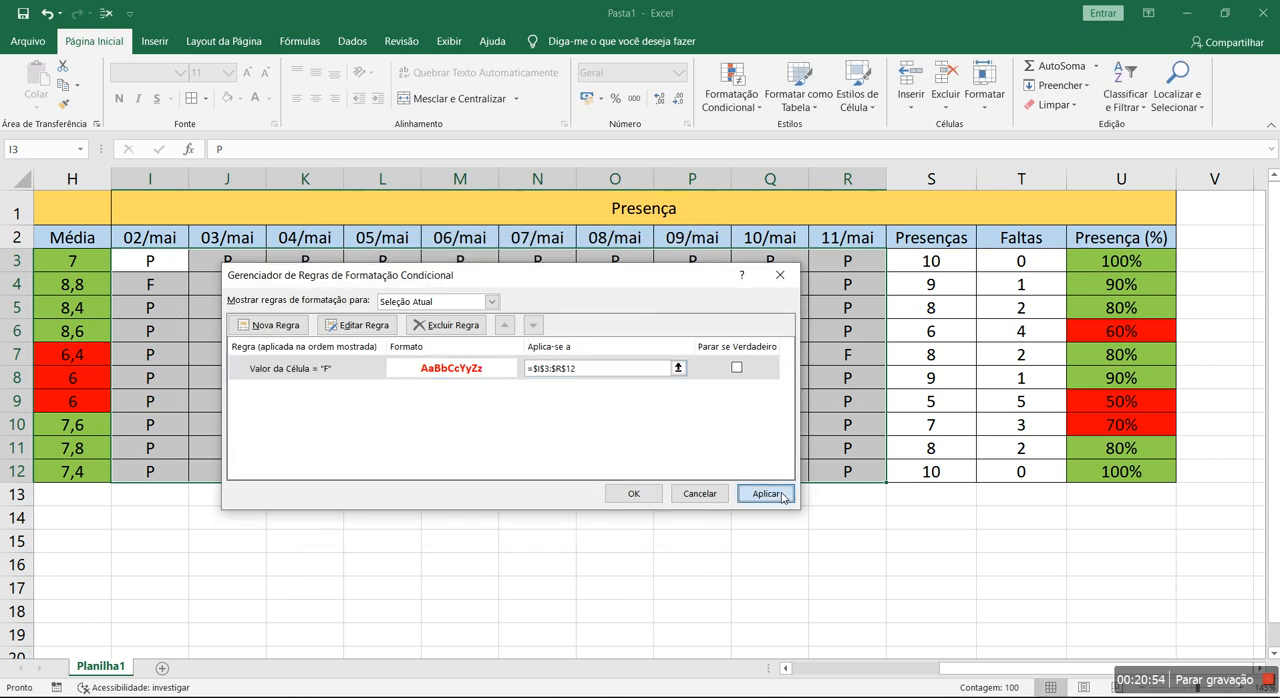
- Re-enter the comparison value of the absence rule as ="F", apply it and close the rules manager
double_click(424, 369)
click(546, 434)
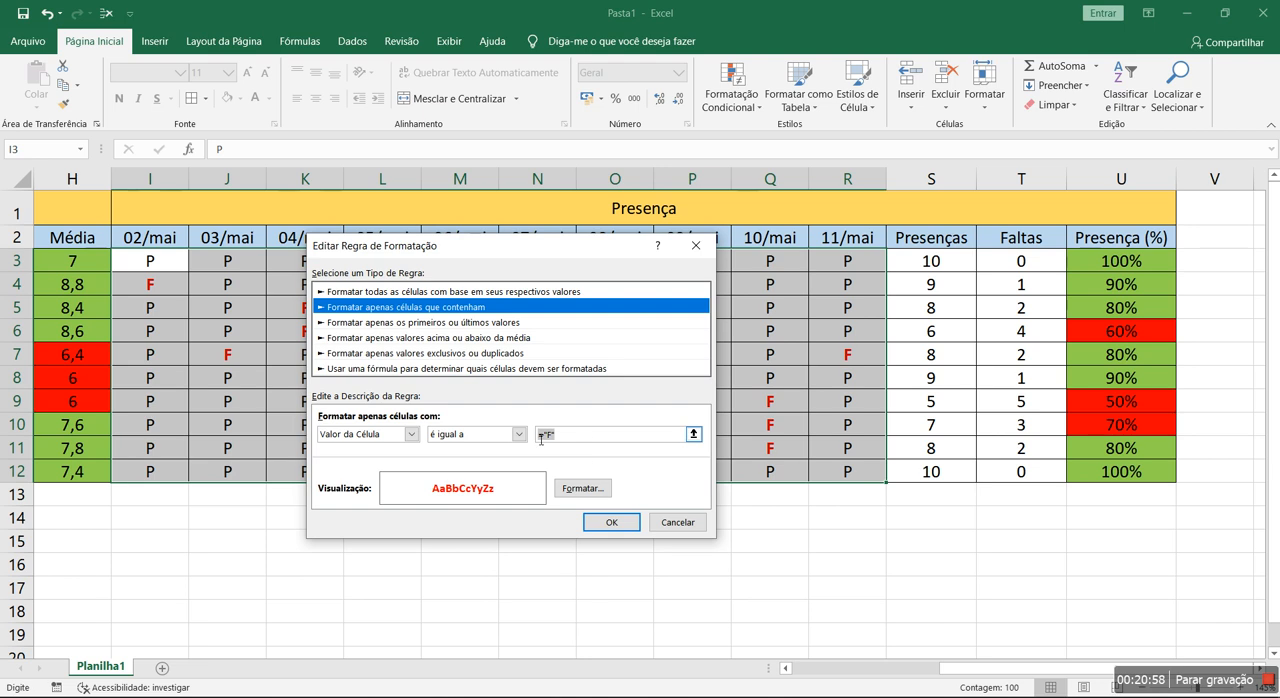
text(")
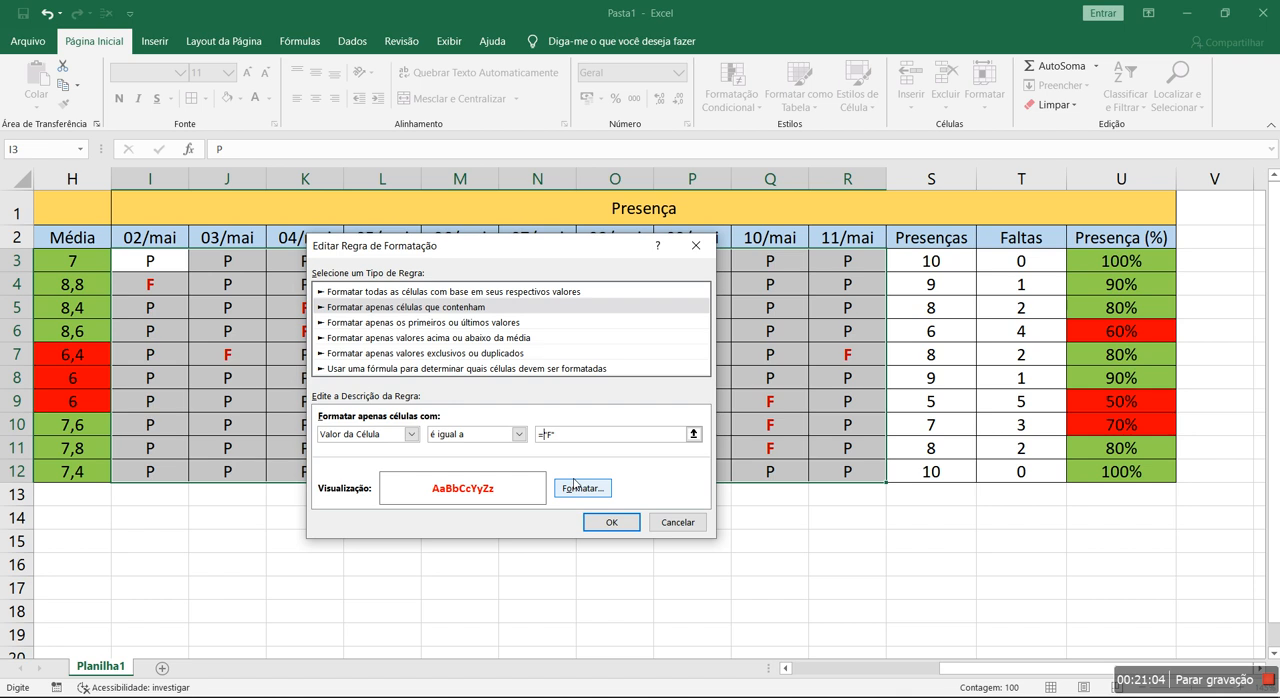
text(")
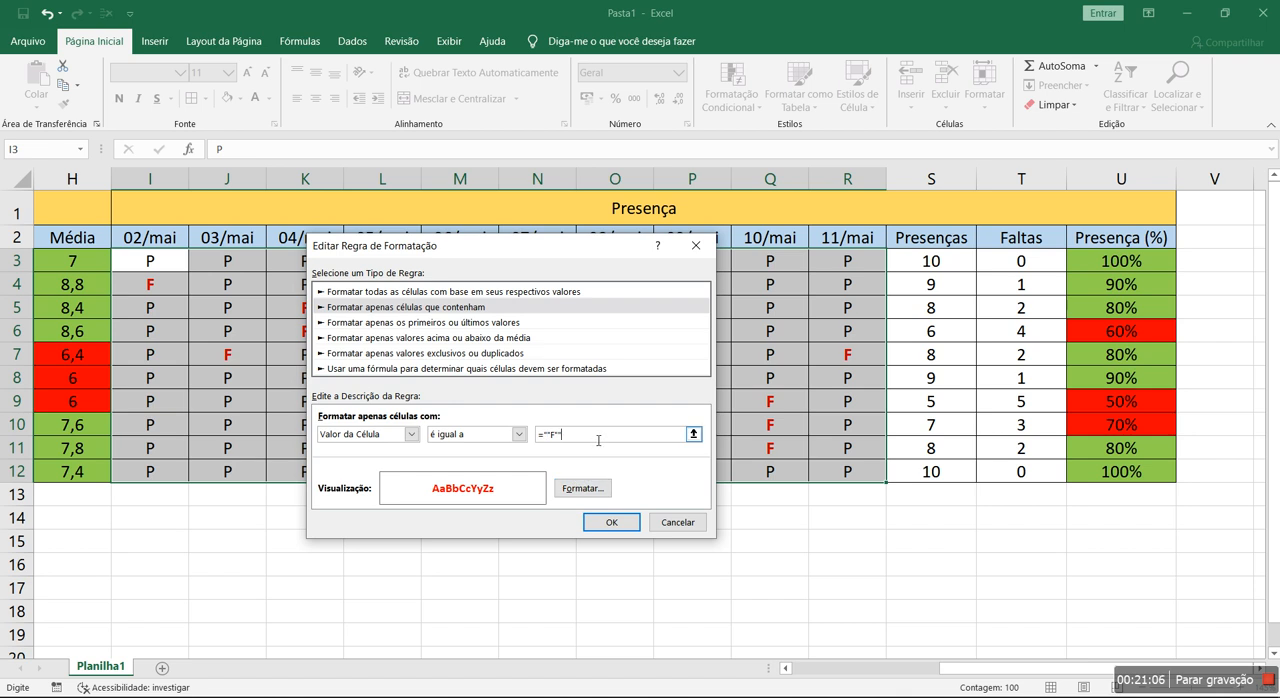
drag(595, 441, 434, 420)
text(=)
click(611, 522)
click(765, 493)
click(634, 493)
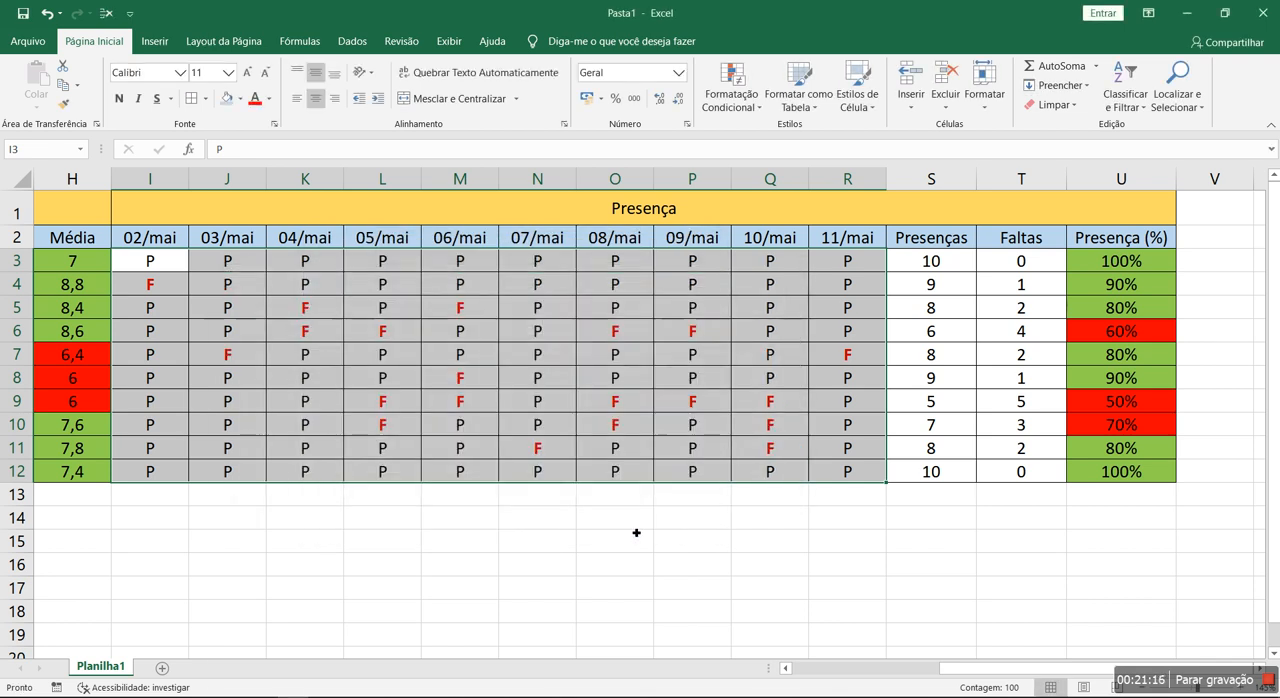
click(598, 589)
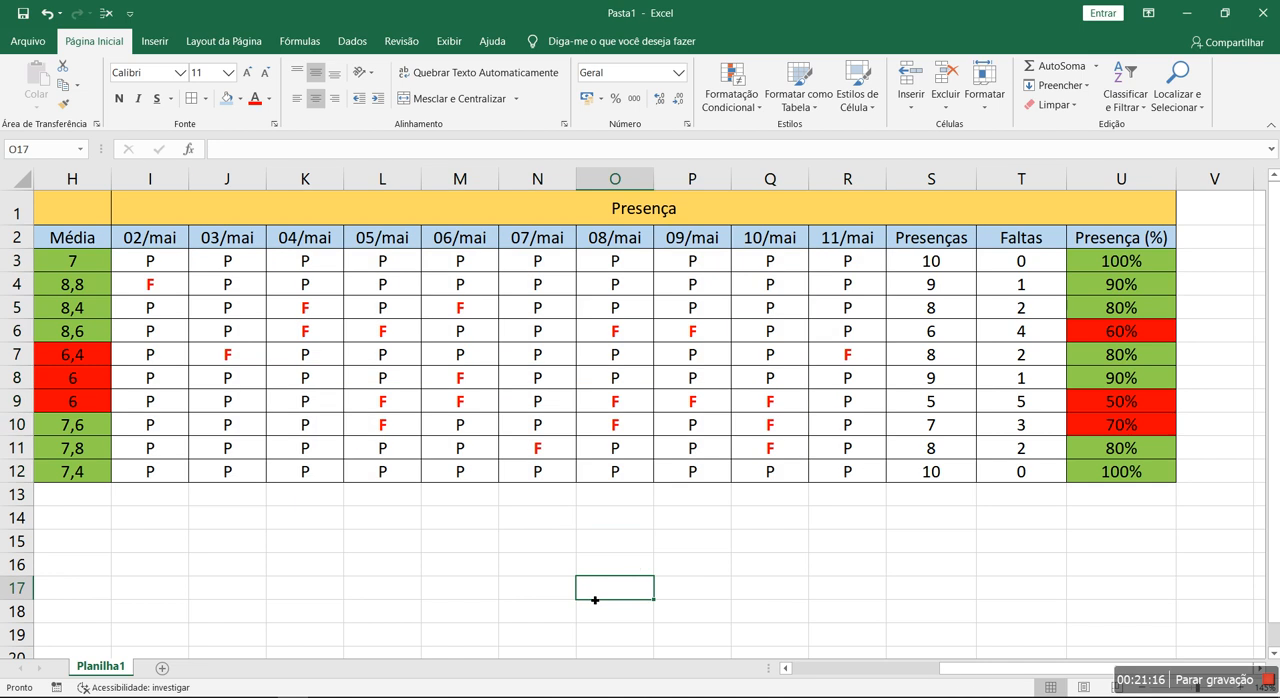
- Change the 03/mai attendance mark to P in row 7 and to F in row 8
click(232, 357)
text(P)
key(Return)
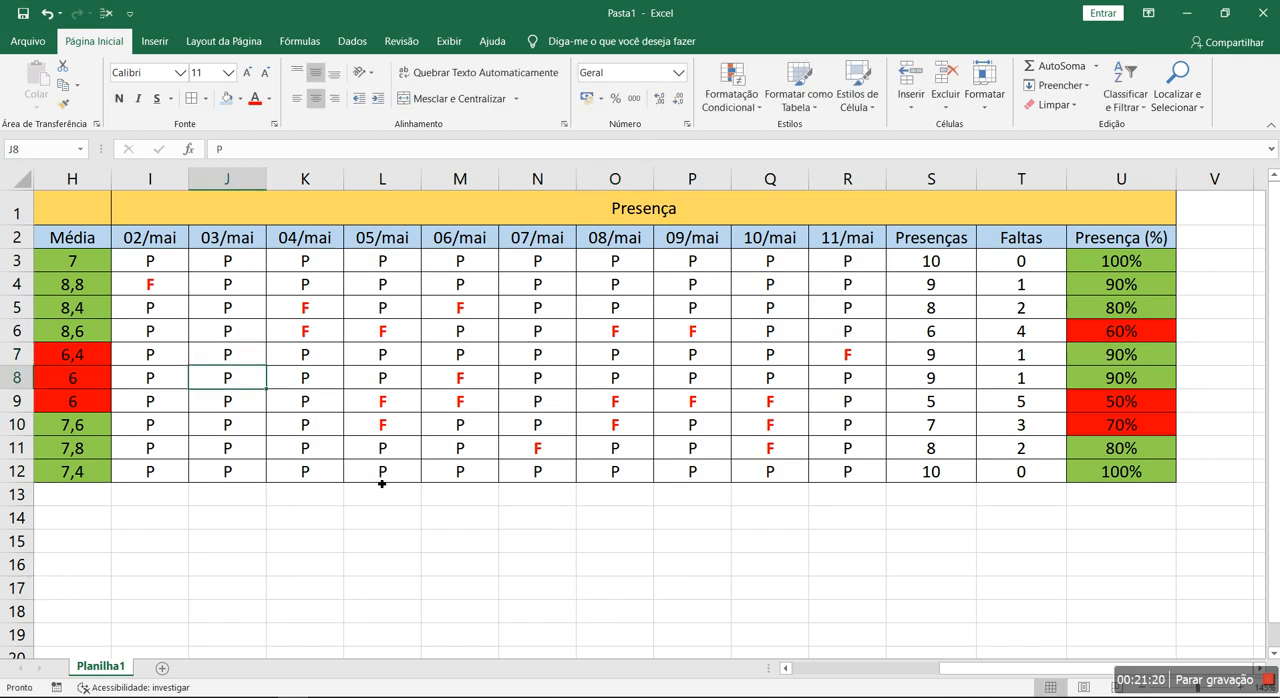
key(Delete)
text(C)
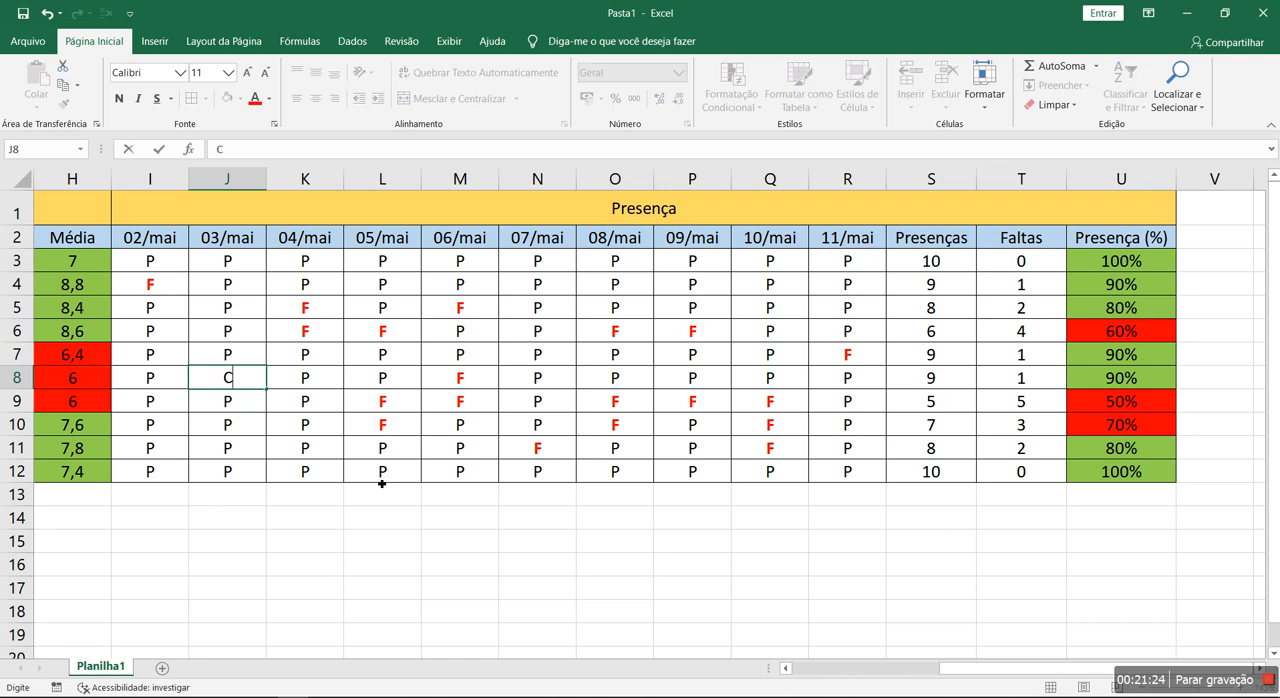
text(F)
key(Return)
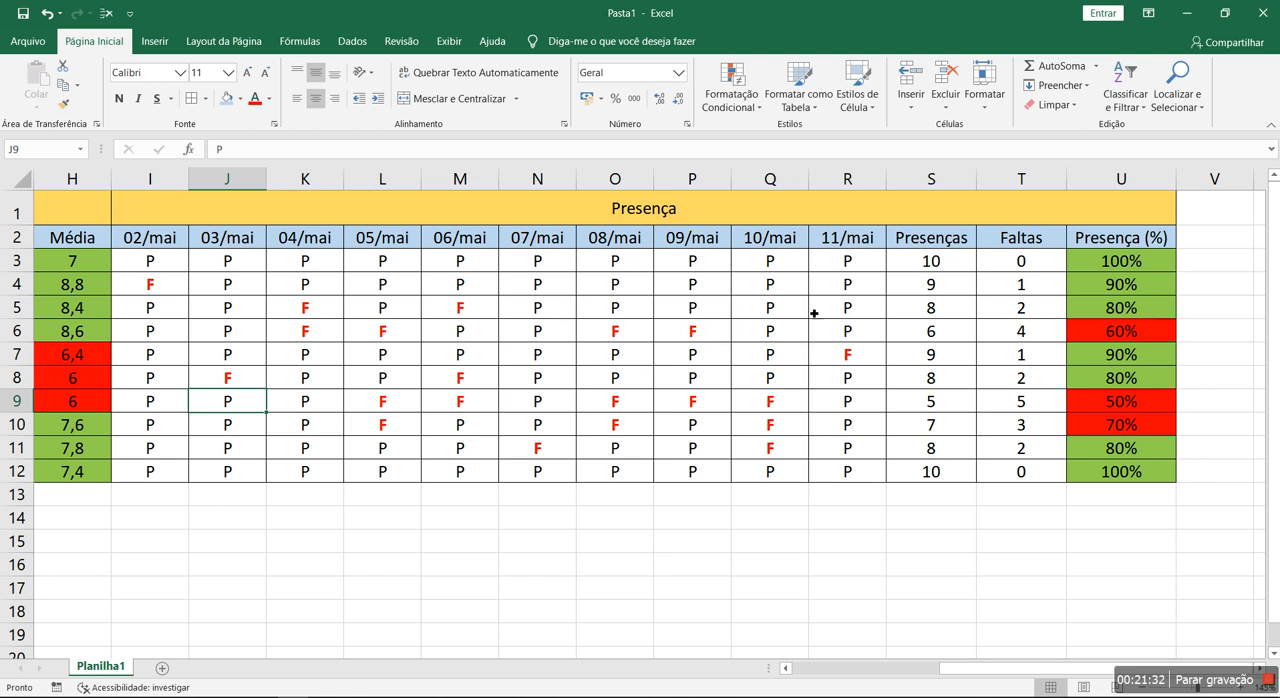
drag(766, 401, 790, 448)
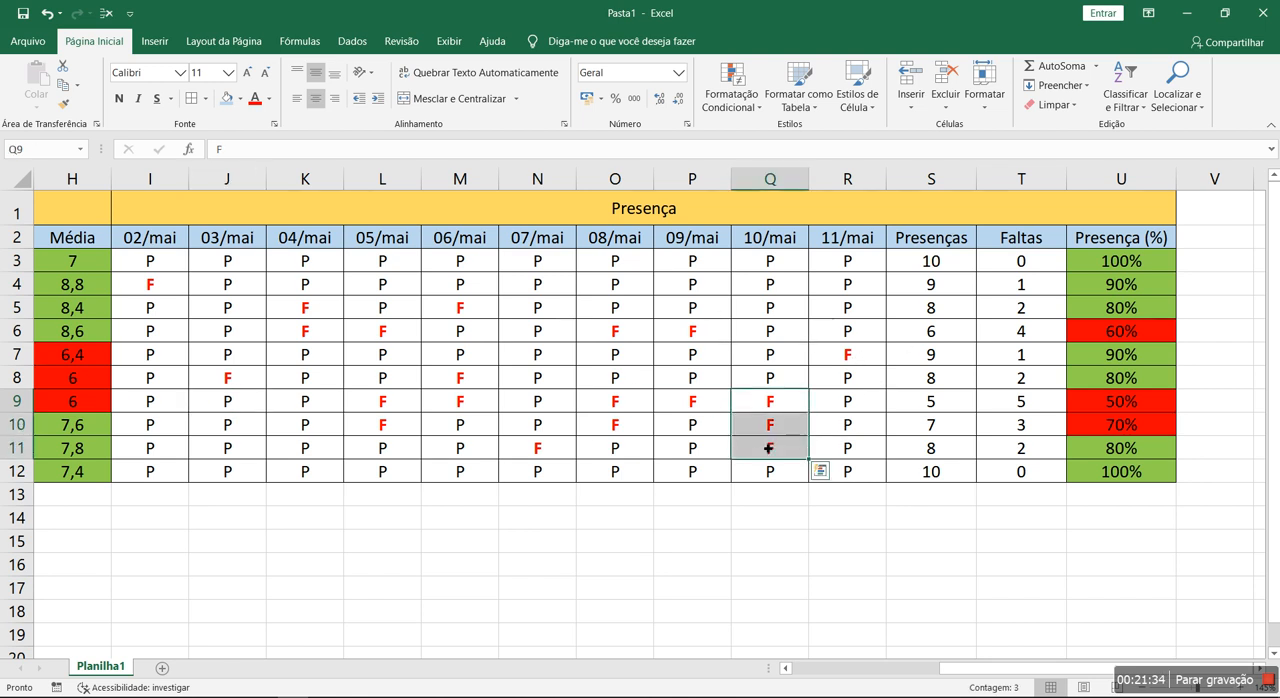
click(627, 333)
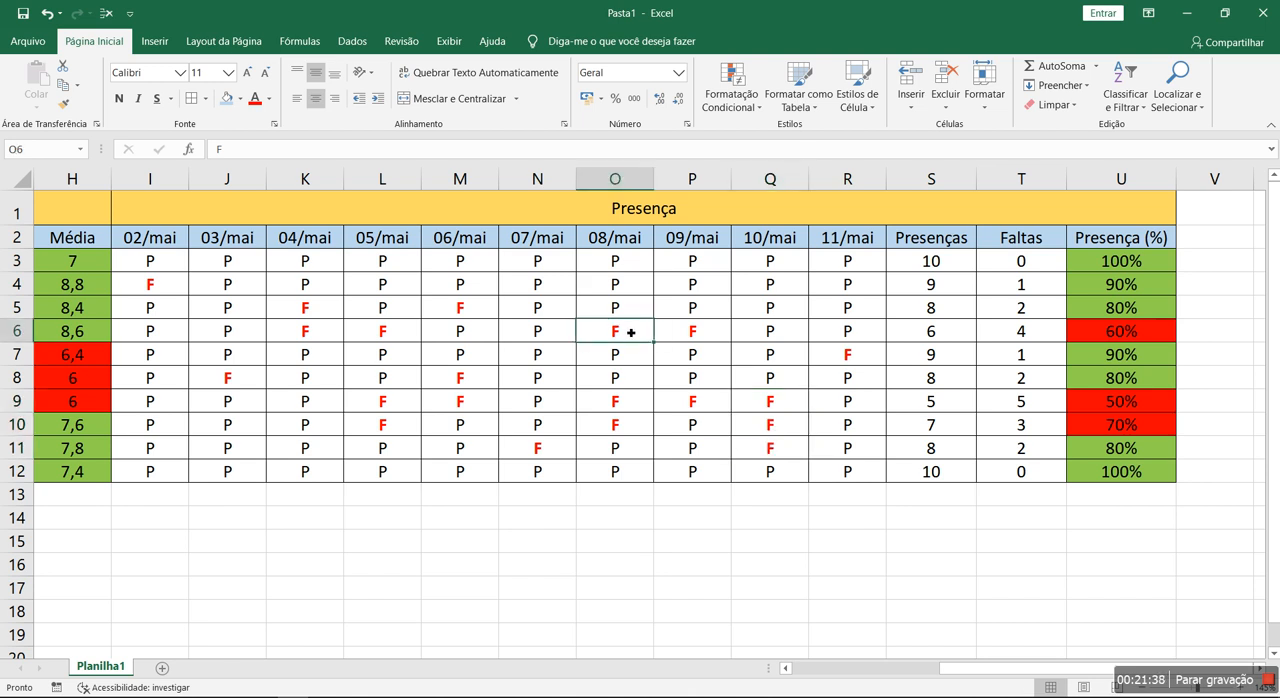
click(706, 453)
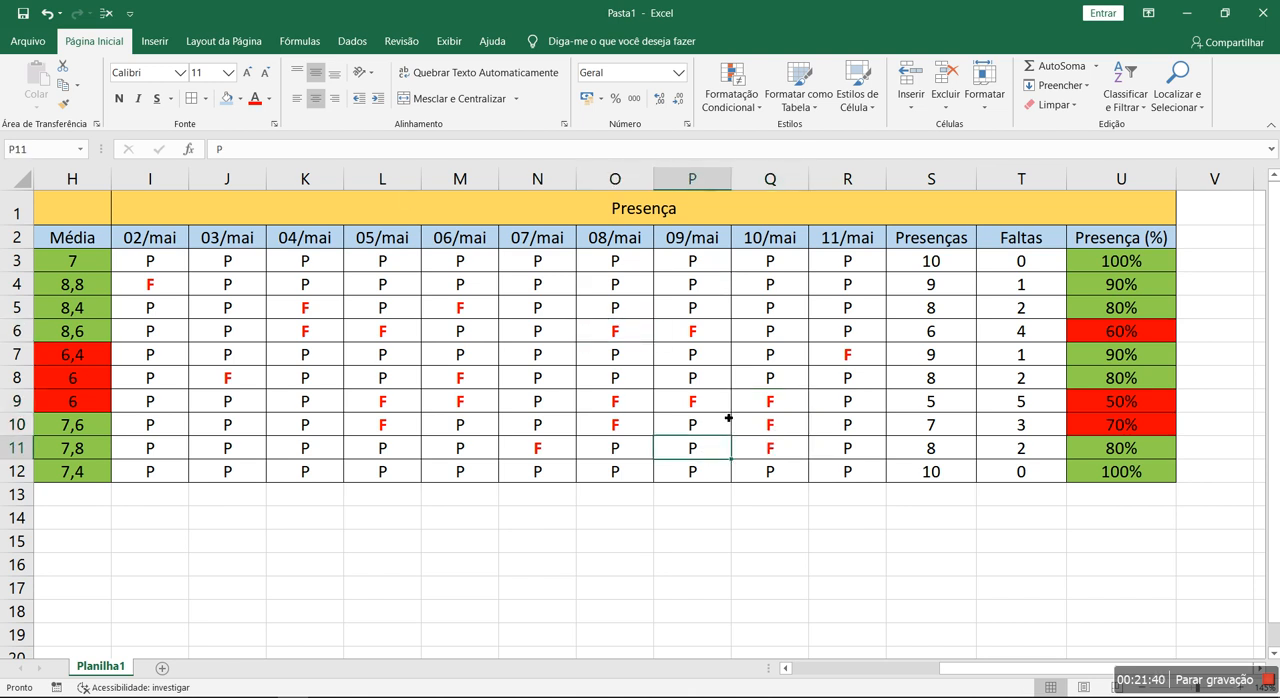
- Group the assessment columns Av1 to Av5 (C to G) into a collapsible outline
drag(965, 669, 930, 669)
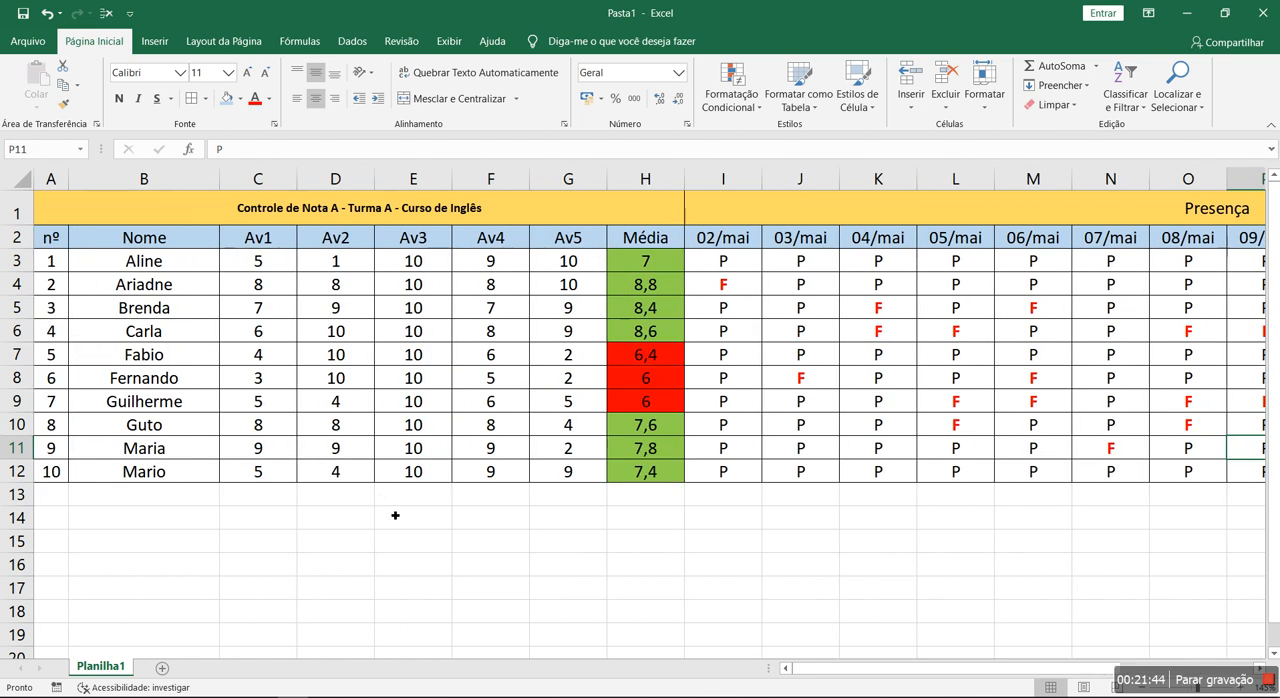
drag(252, 179, 598, 186)
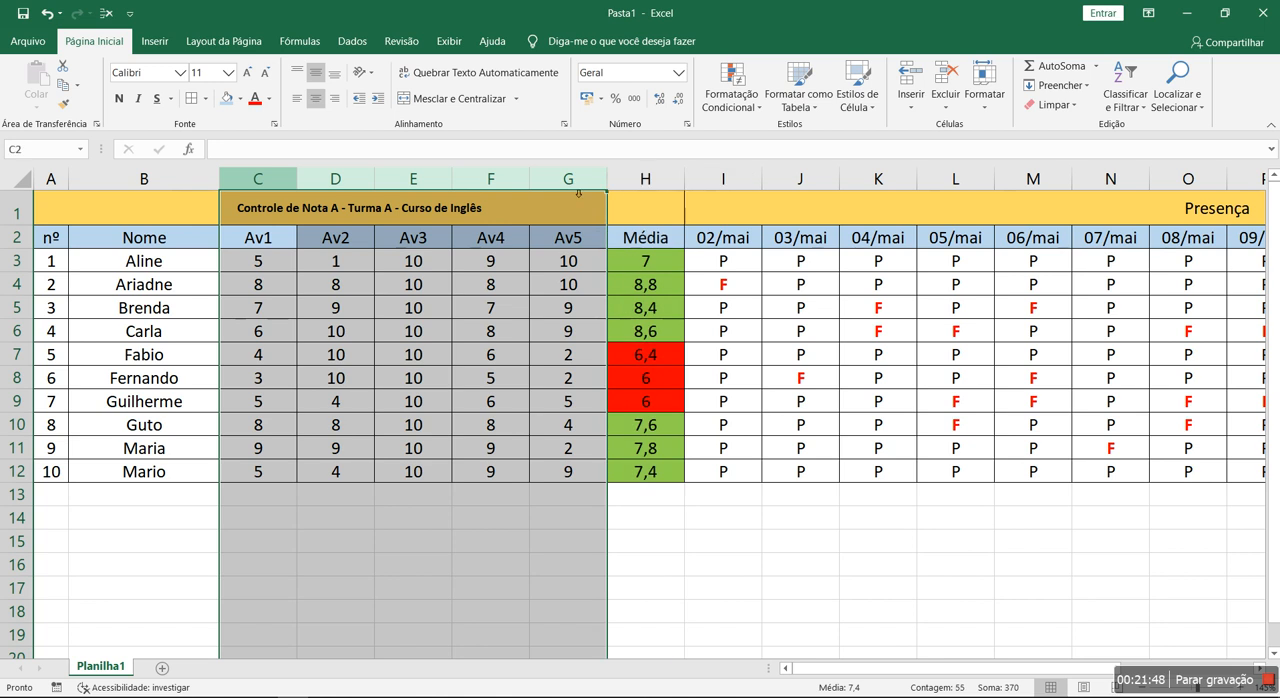
click(348, 44)
click(1082, 65)
click(527, 400)
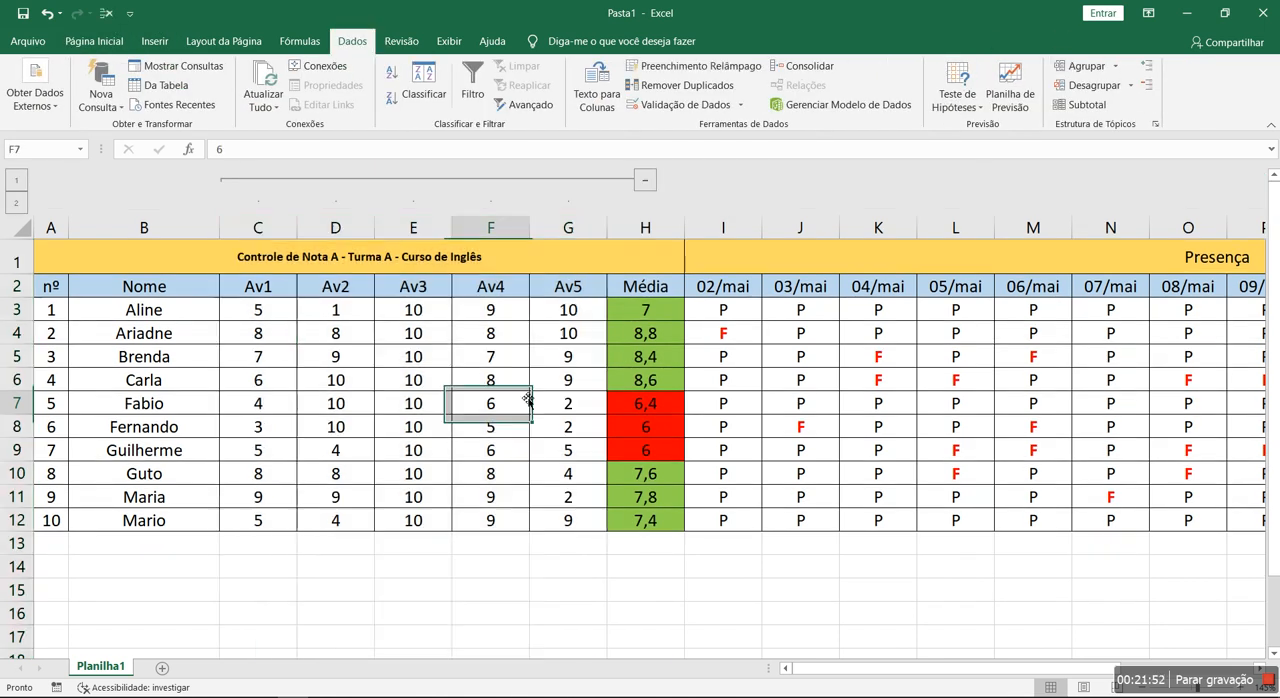
- Group columns I to T, from 02/mai through Faltas, into a second collapsible outline
drag(730, 228, 1212, 240)
click(1082, 65)
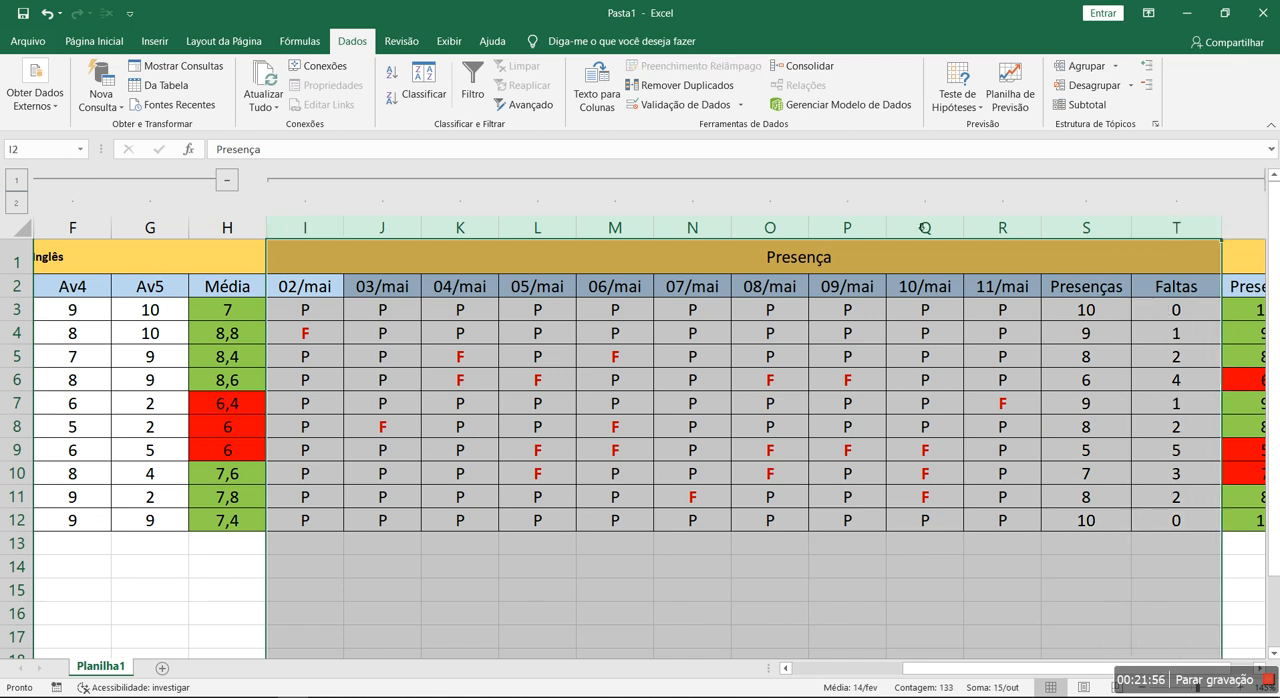
click(658, 388)
- Collapse both column groups so only number, name, average and attendance percentage are displayed
drag(916, 669, 712, 667)
click(643, 181)
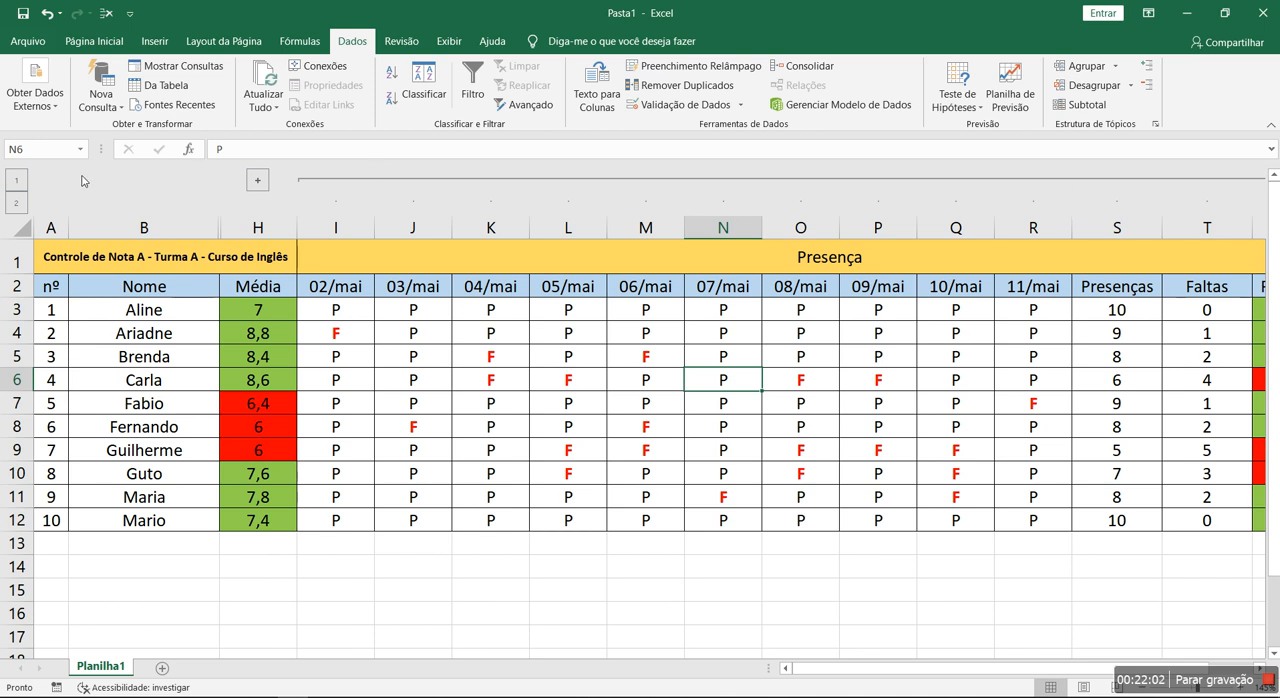
click(18, 180)
click(628, 432)
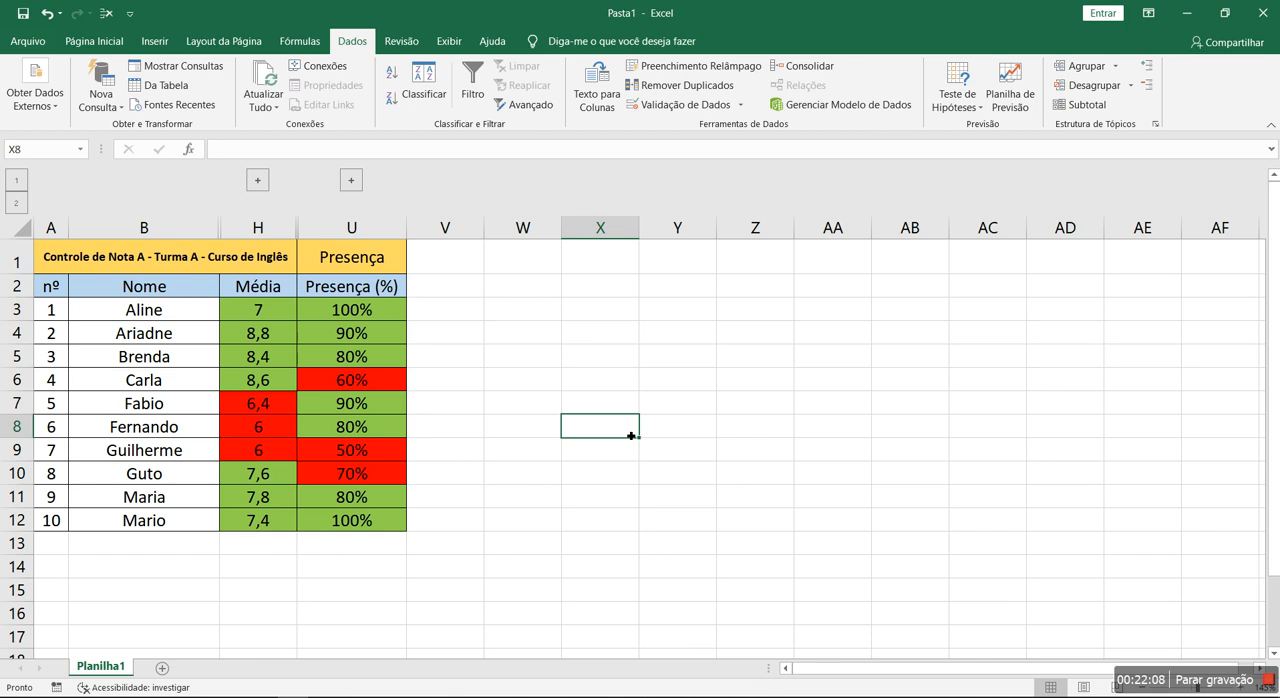
click(644, 489)
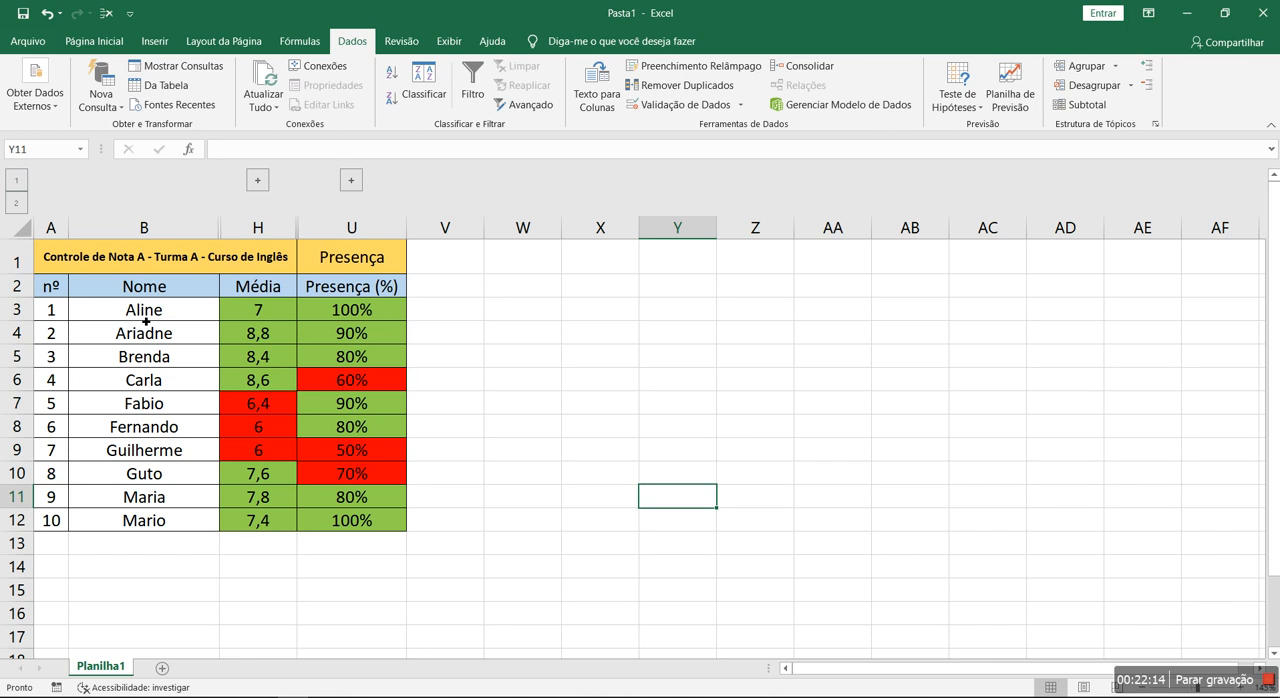
- Format the averages in H3:H12 to show one decimal place
click(264, 318)
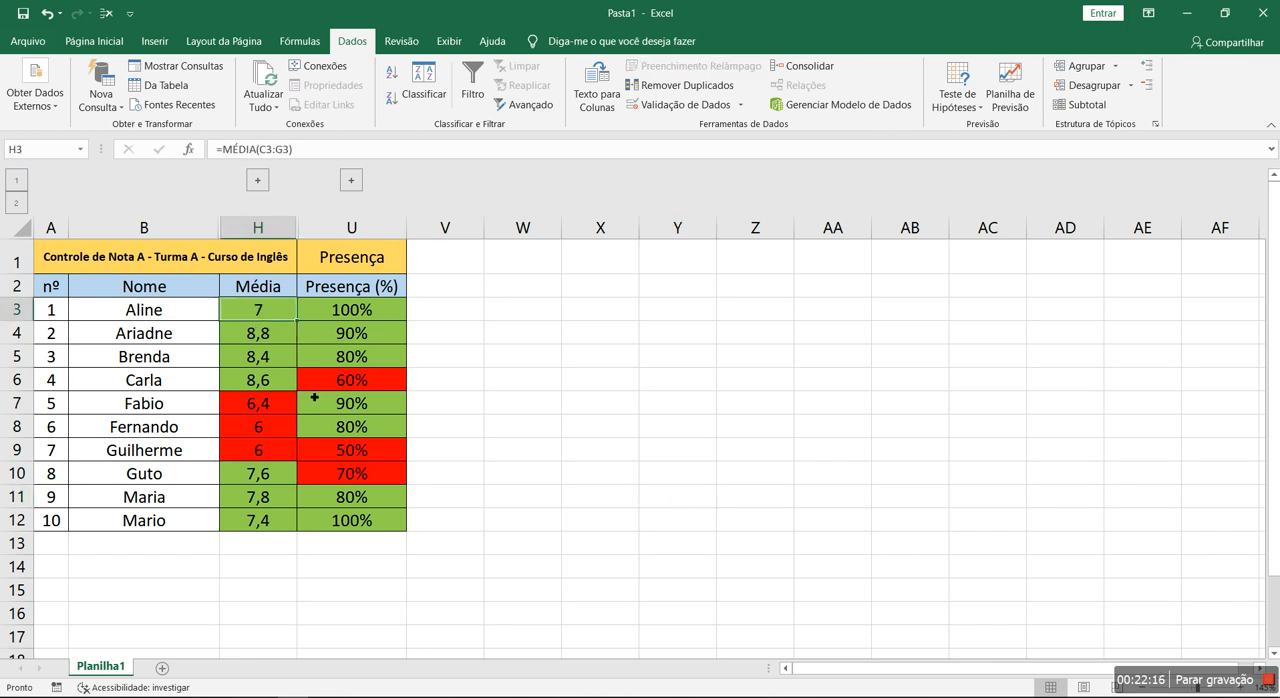
click(94, 41)
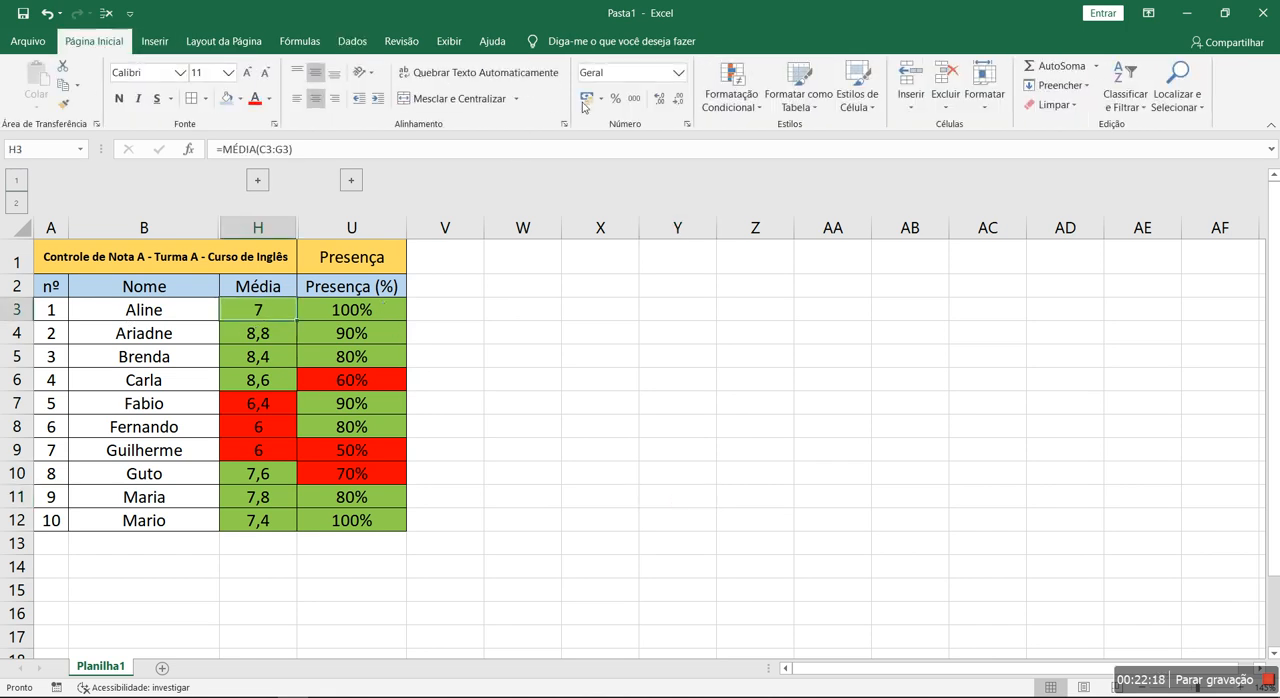
drag(268, 310, 276, 520)
click(659, 98)
click(659, 98)
click(679, 99)
click(680, 101)
click(523, 473)
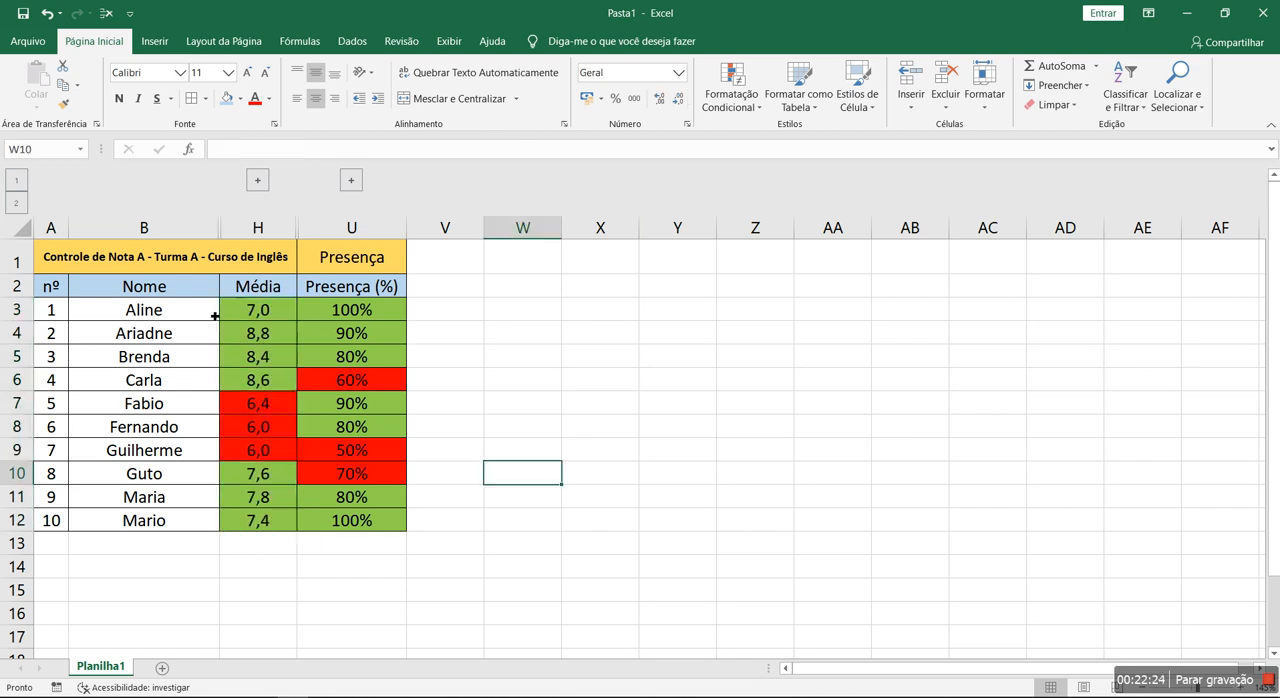
- Examine the average and attendance percentage of individual students, comparing the green and red cells in each row
click(345, 317)
drag(267, 314, 404, 316)
drag(177, 322, 354, 310)
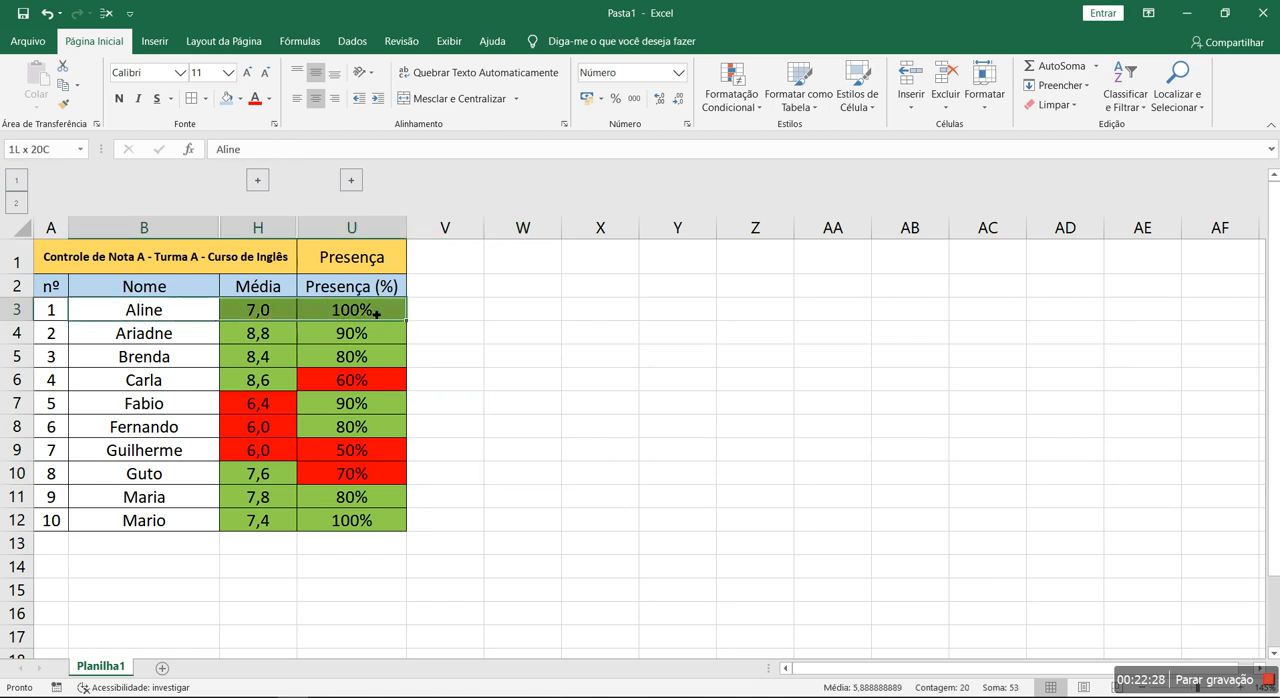
click(240, 314)
click(370, 314)
click(139, 382)
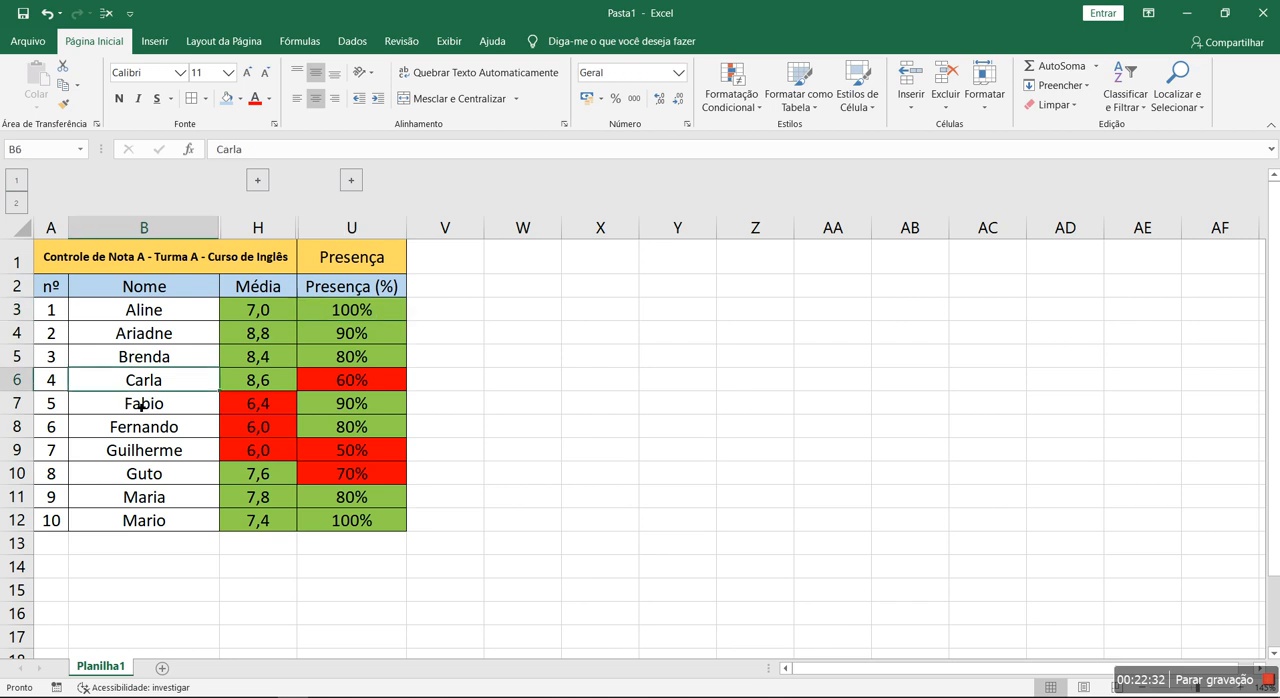
click(266, 383)
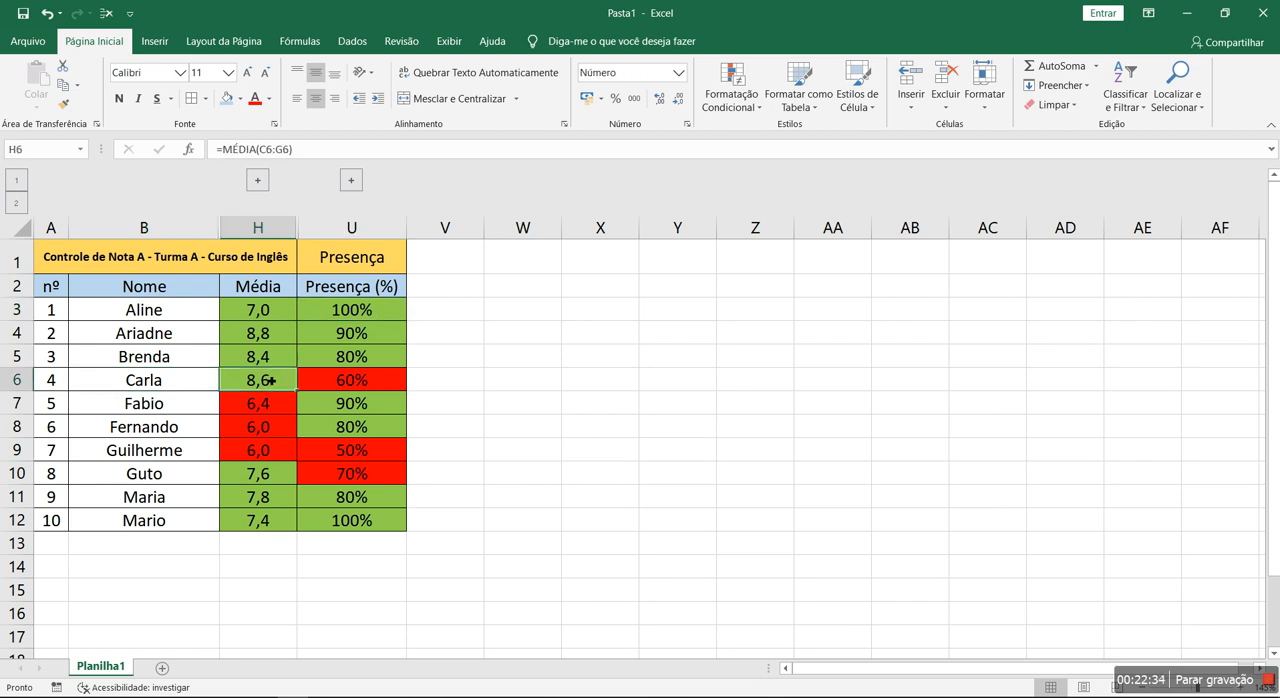
click(360, 383)
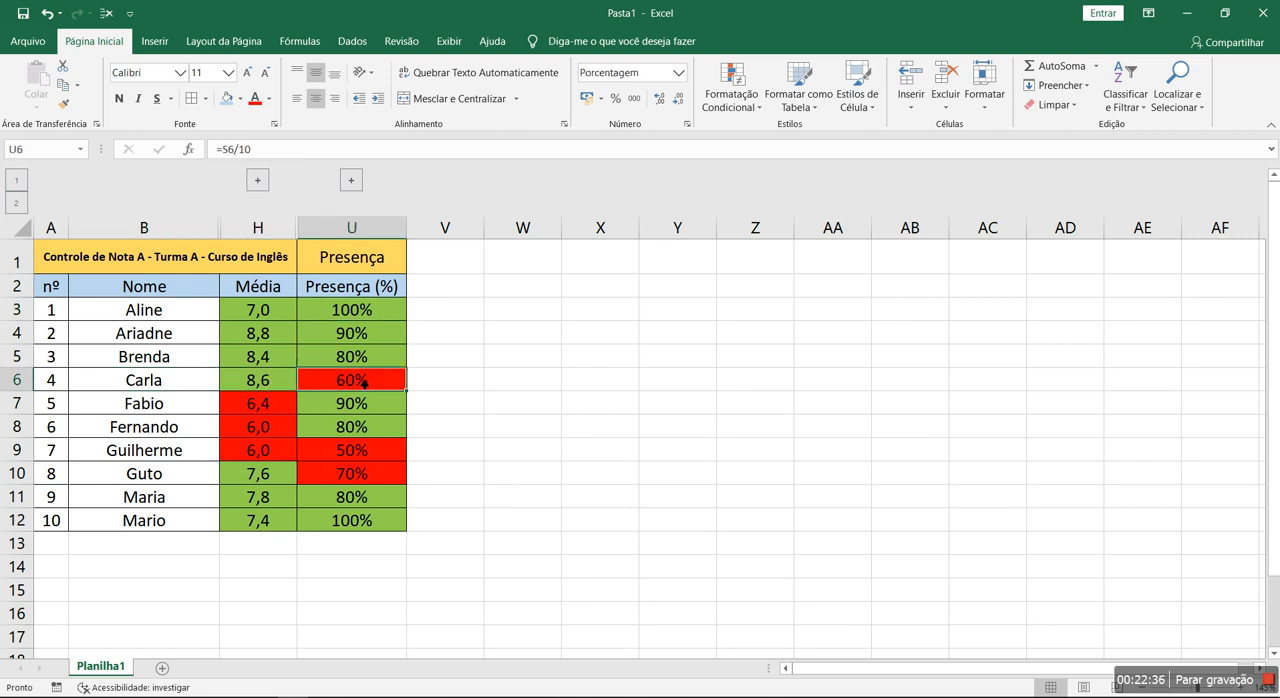
drag(185, 405, 393, 430)
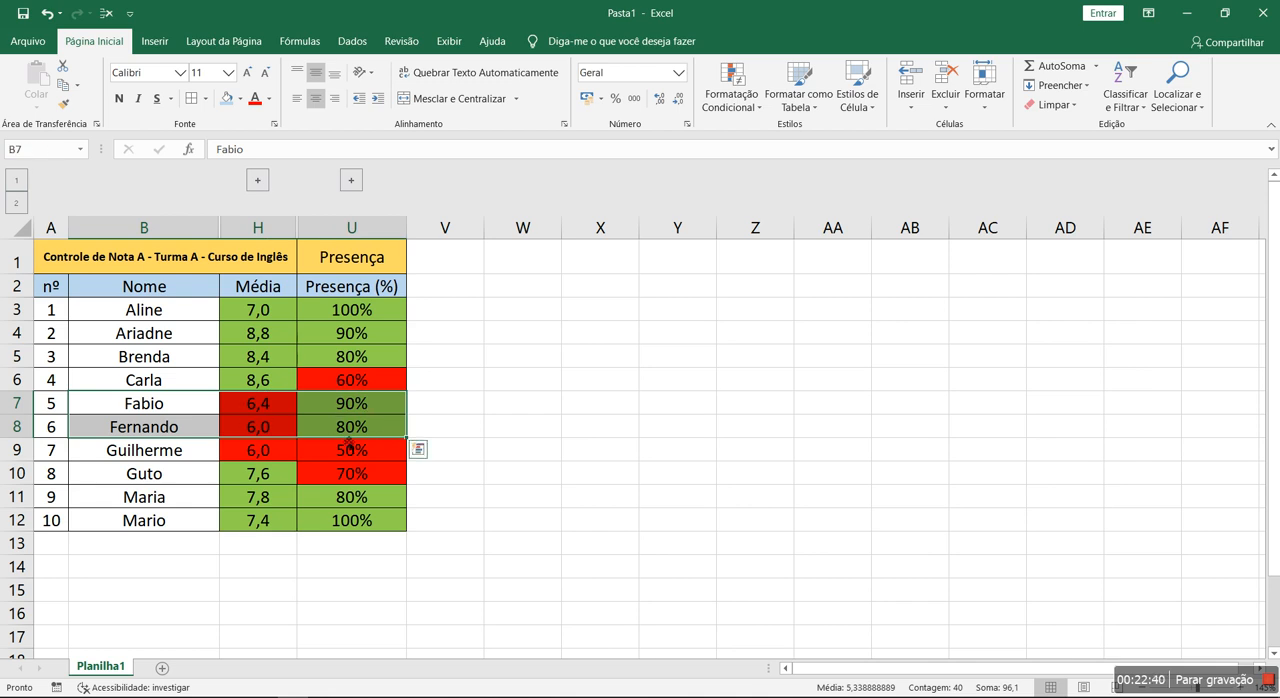
drag(147, 447, 376, 446)
drag(178, 476, 368, 473)
drag(191, 380, 370, 380)
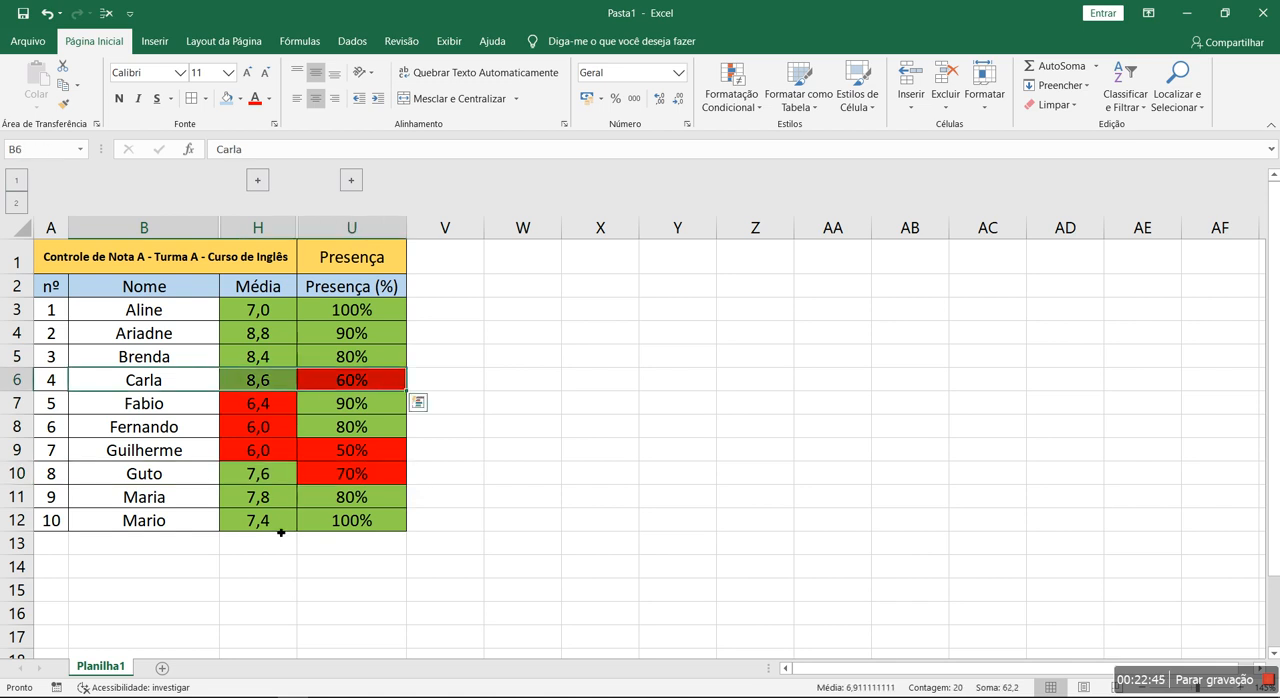
click(200, 327)
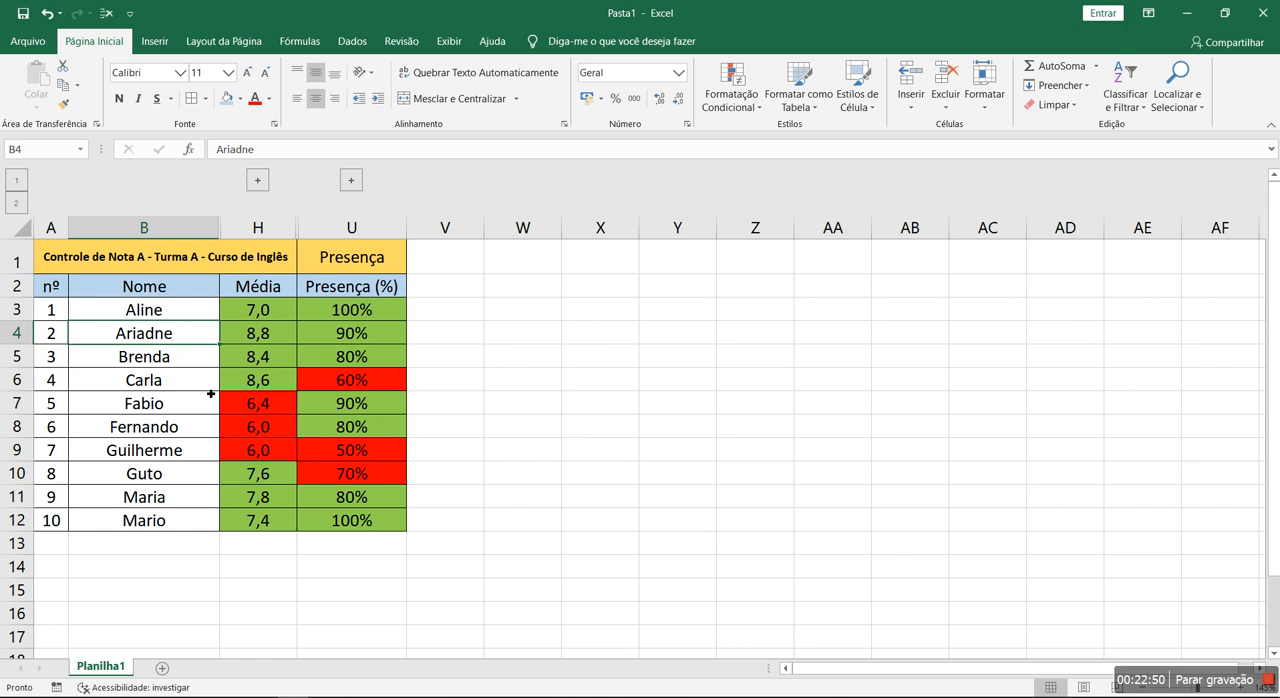
- Select the summary table, preview how the sheet prints and return to the worksheet
drag(159, 253, 397, 524)
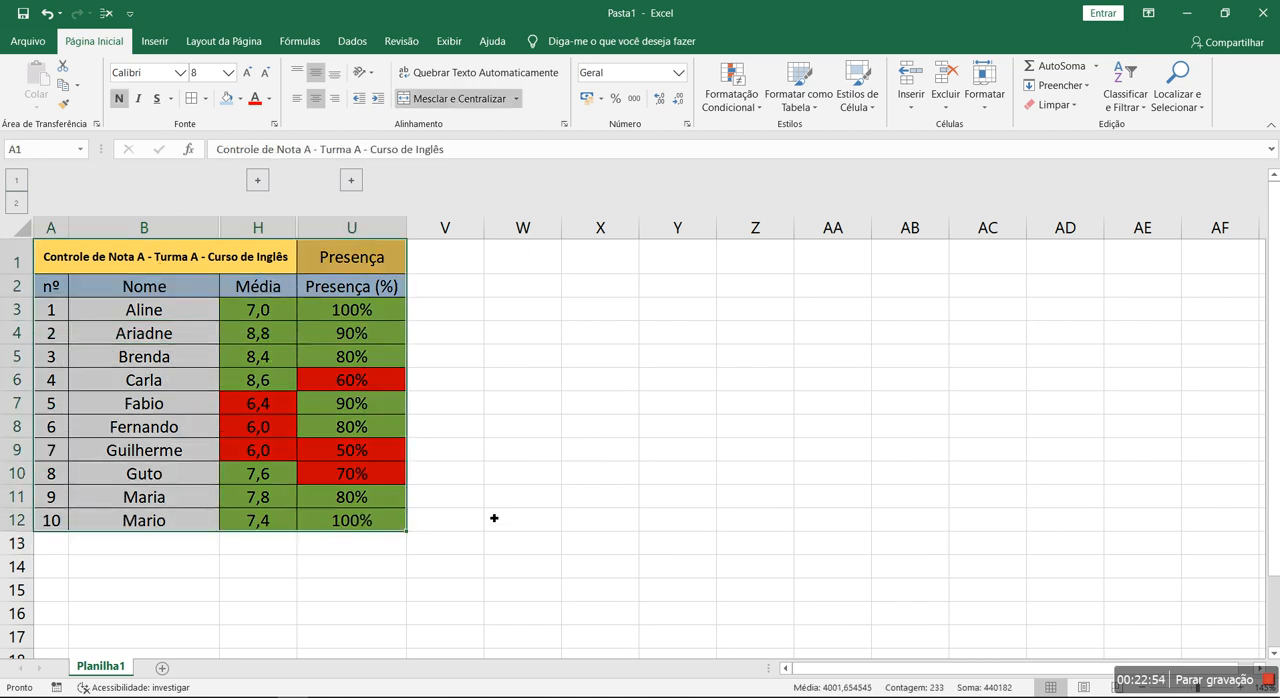
key(ctrl+p)
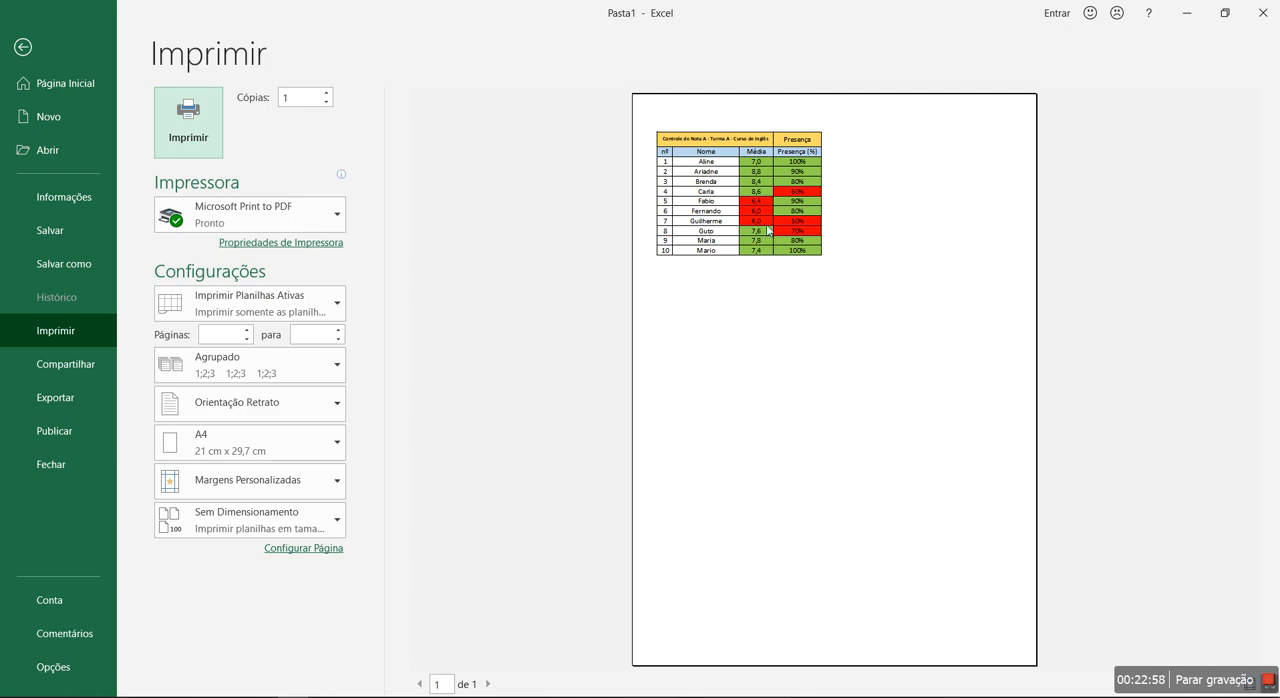
key(Escape)
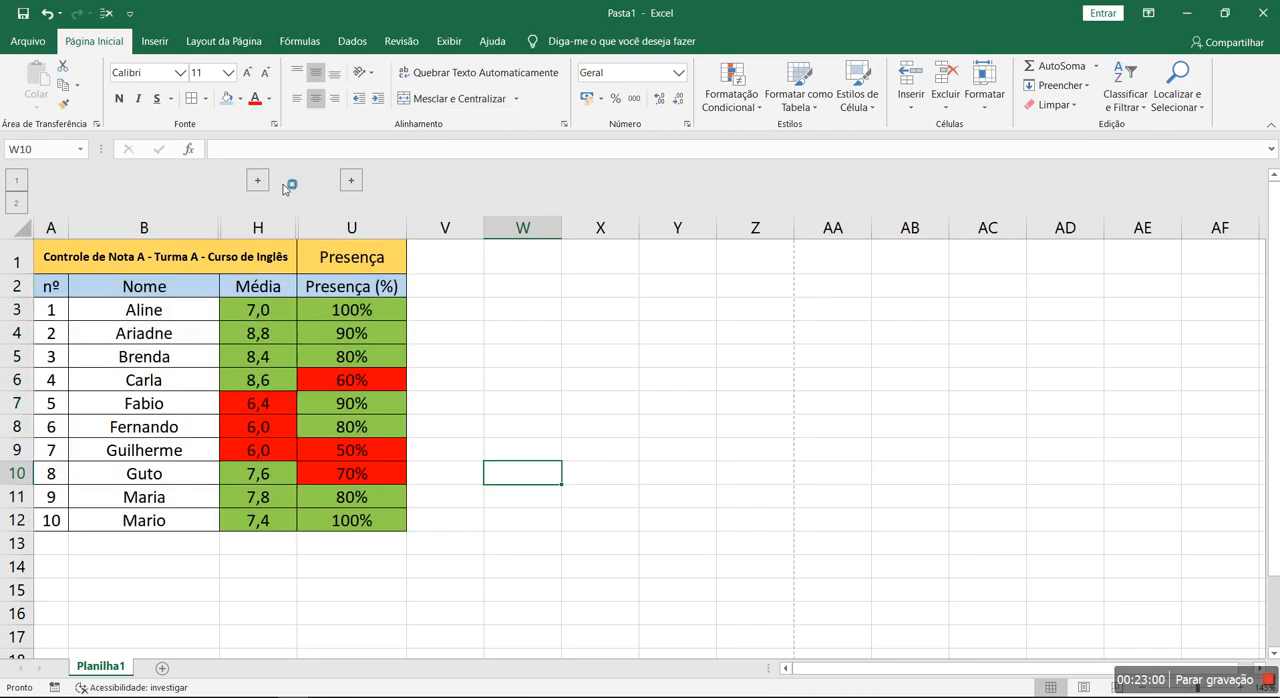
- Review the condensed summary table once more, checking the Média and Presença (%) cells of the first students
drag(140, 258, 395, 520)
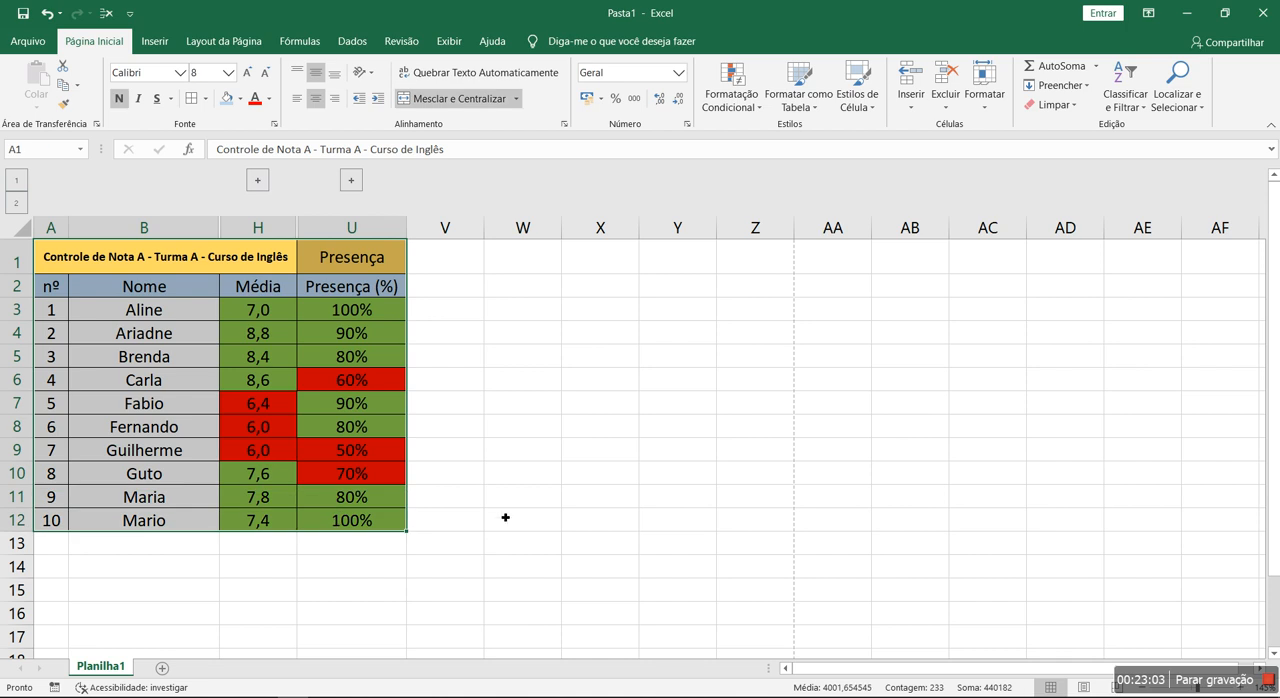
click(262, 313)
click(368, 314)
click(252, 335)
click(368, 355)
click(283, 362)
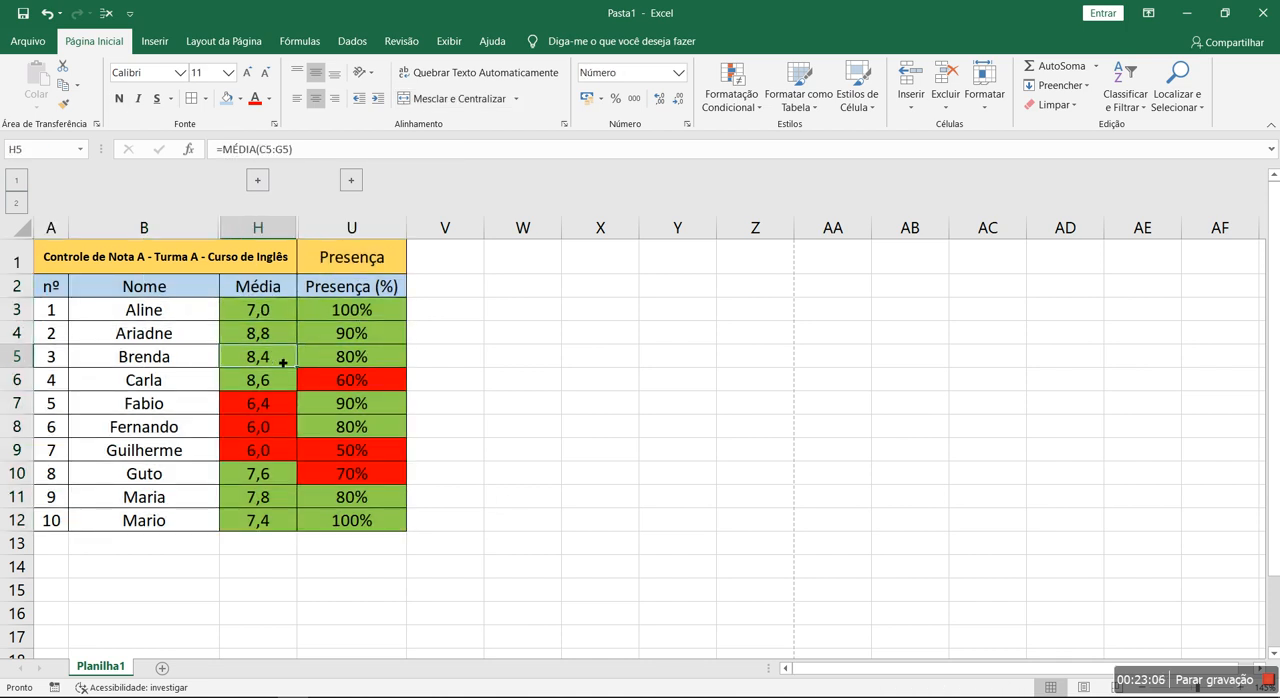
click(626, 391)
scroll(634, 423, down, 3)
scroll(566, 389, up, 3)
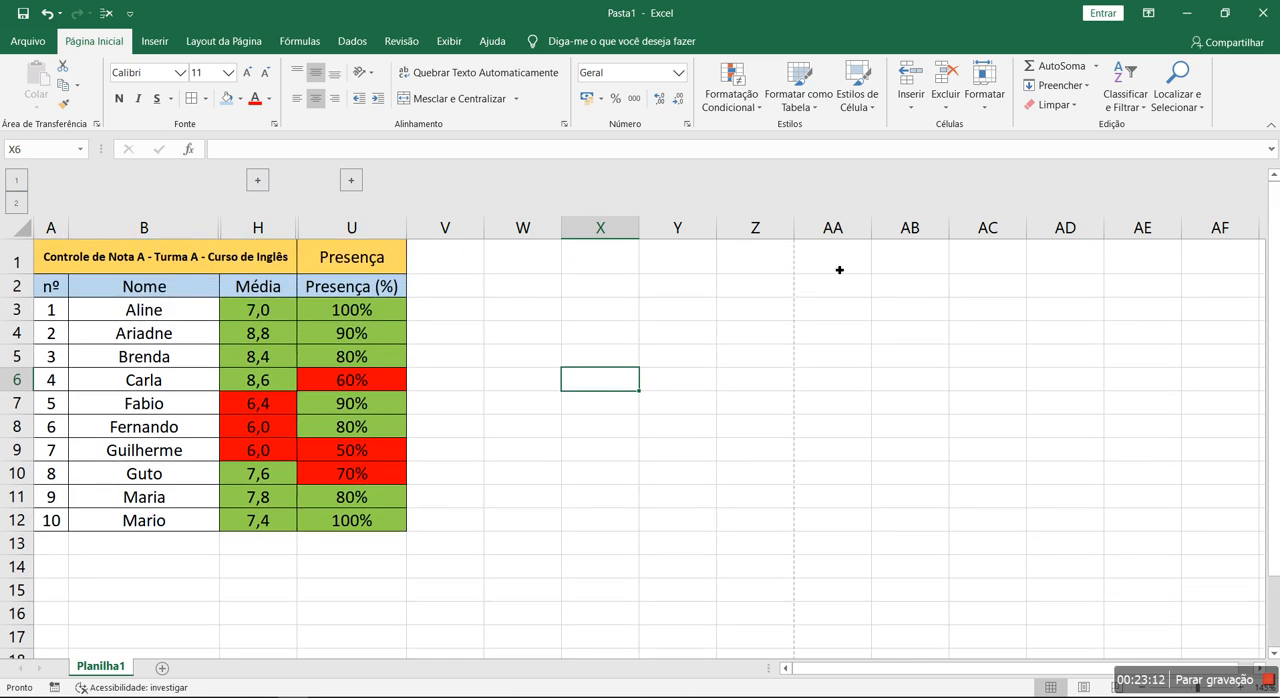
- Set the worksheet's page orientation to Paisagem (landscape)
scroll(797, 500, down, 12)
scroll(789, 503, up, 12)
click(226, 41)
click(186, 100)
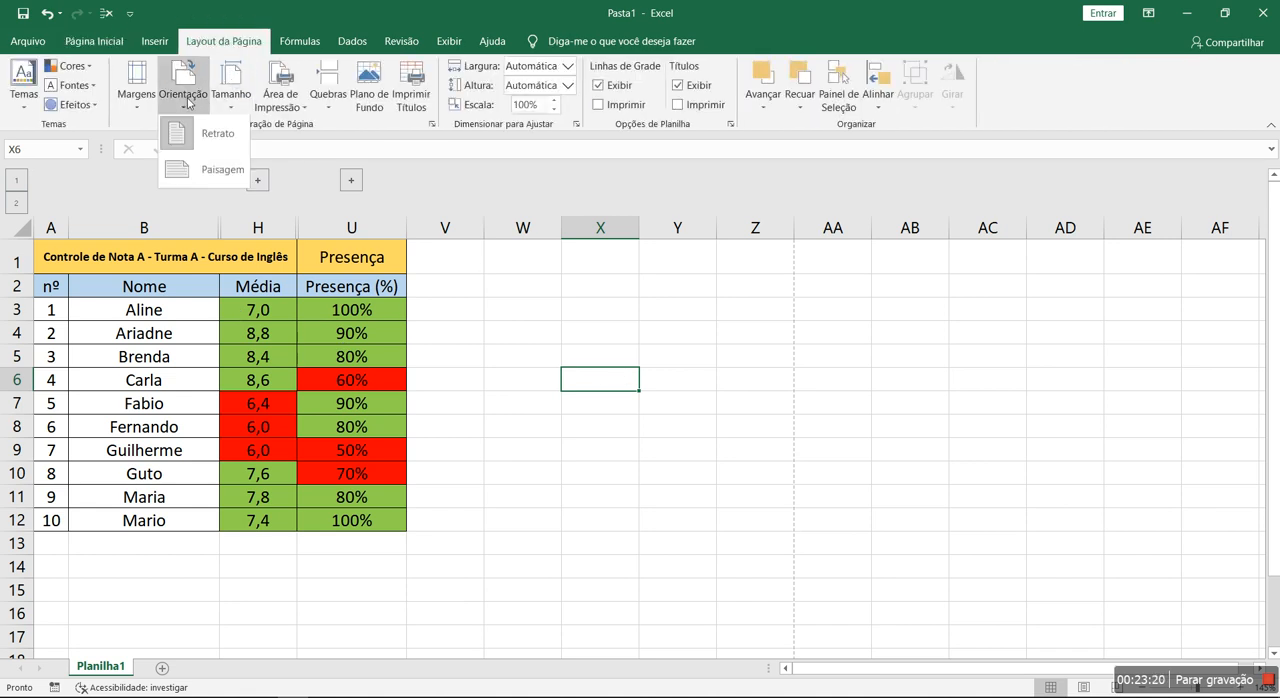
click(193, 181)
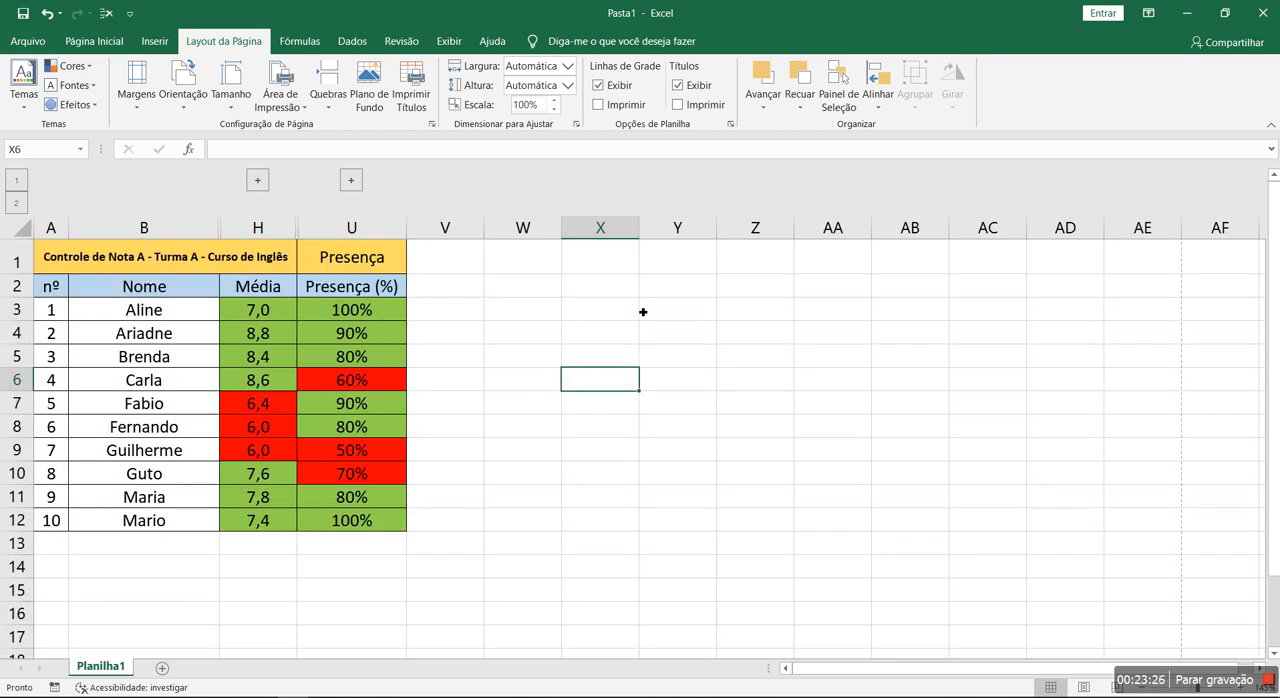
- Set the print scale of the condensed table to 165% of normal size in the page setup
key(ctrl+p)
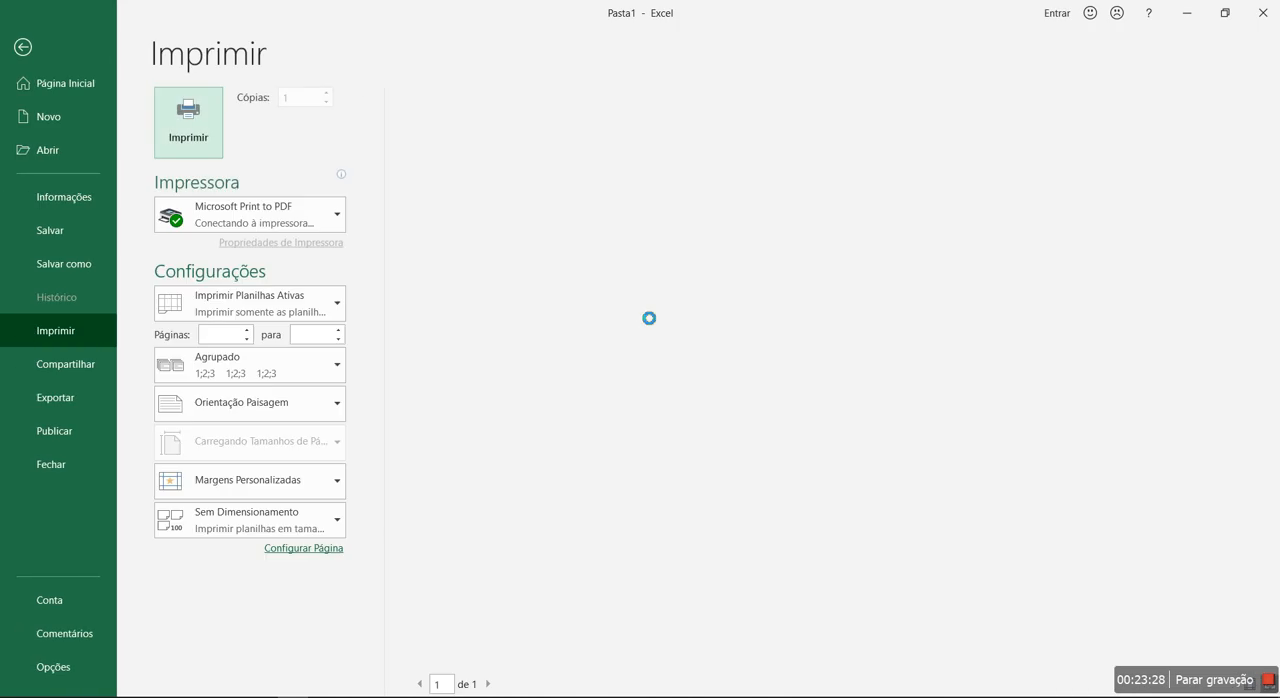
click(305, 549)
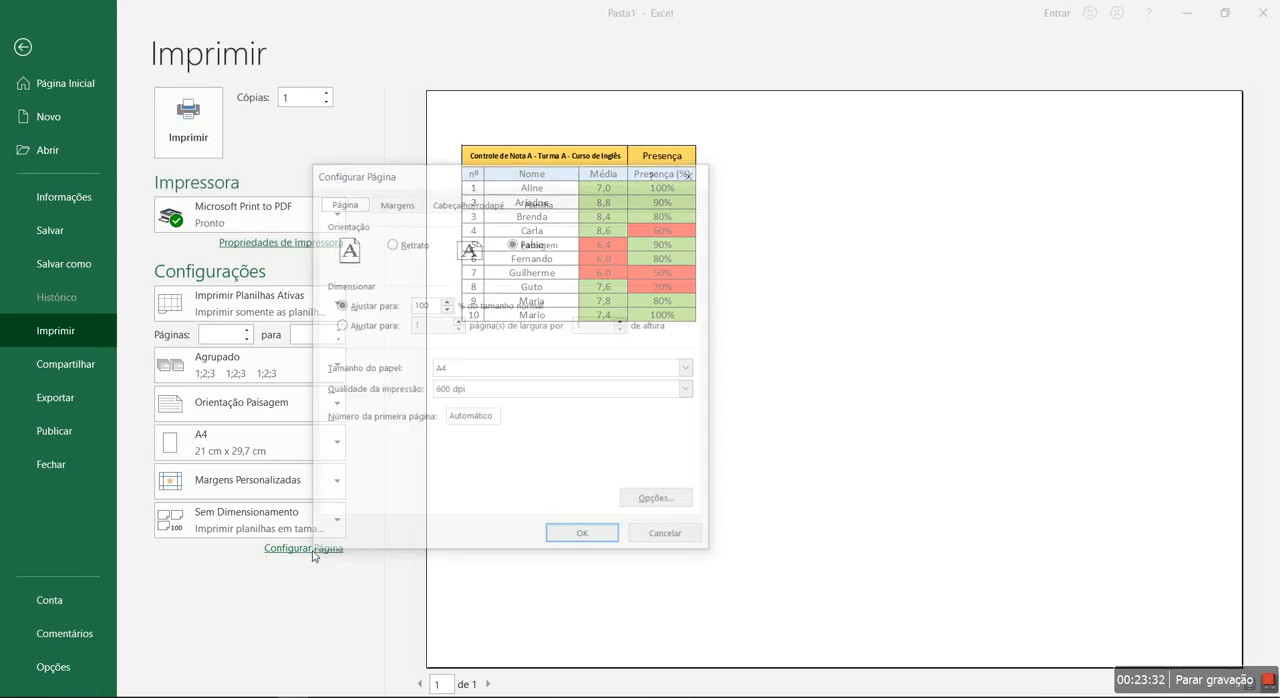
click(446, 301)
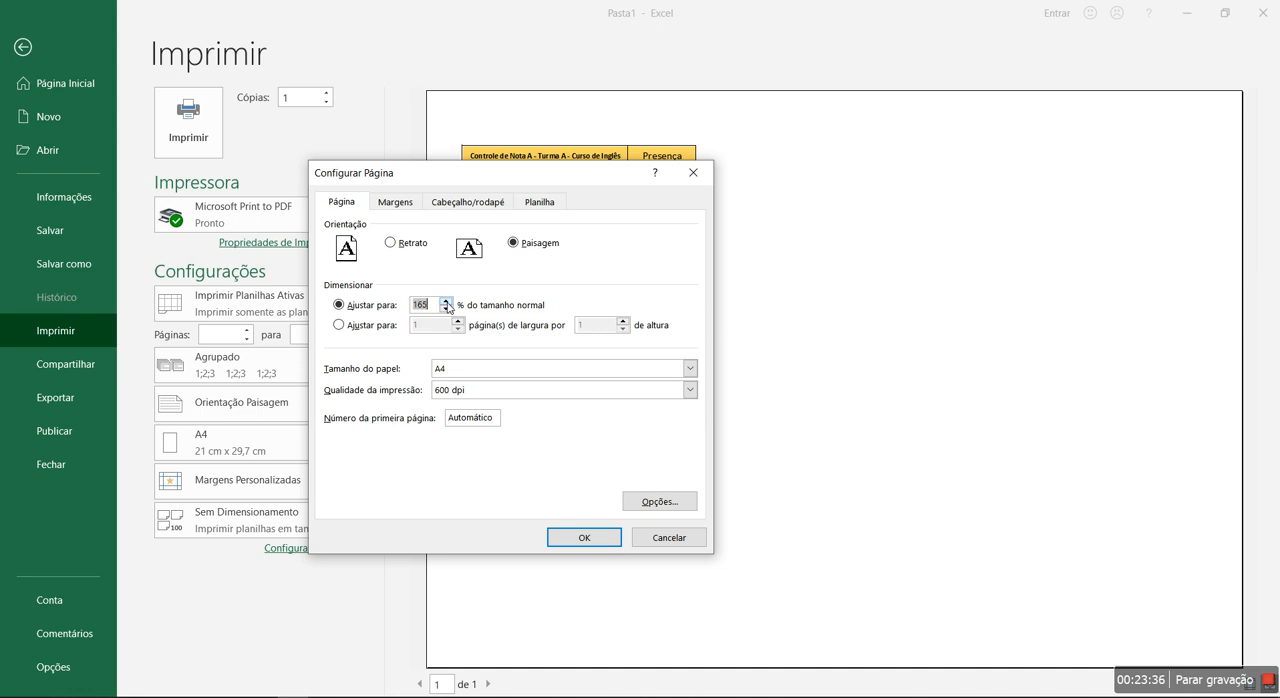
click(583, 537)
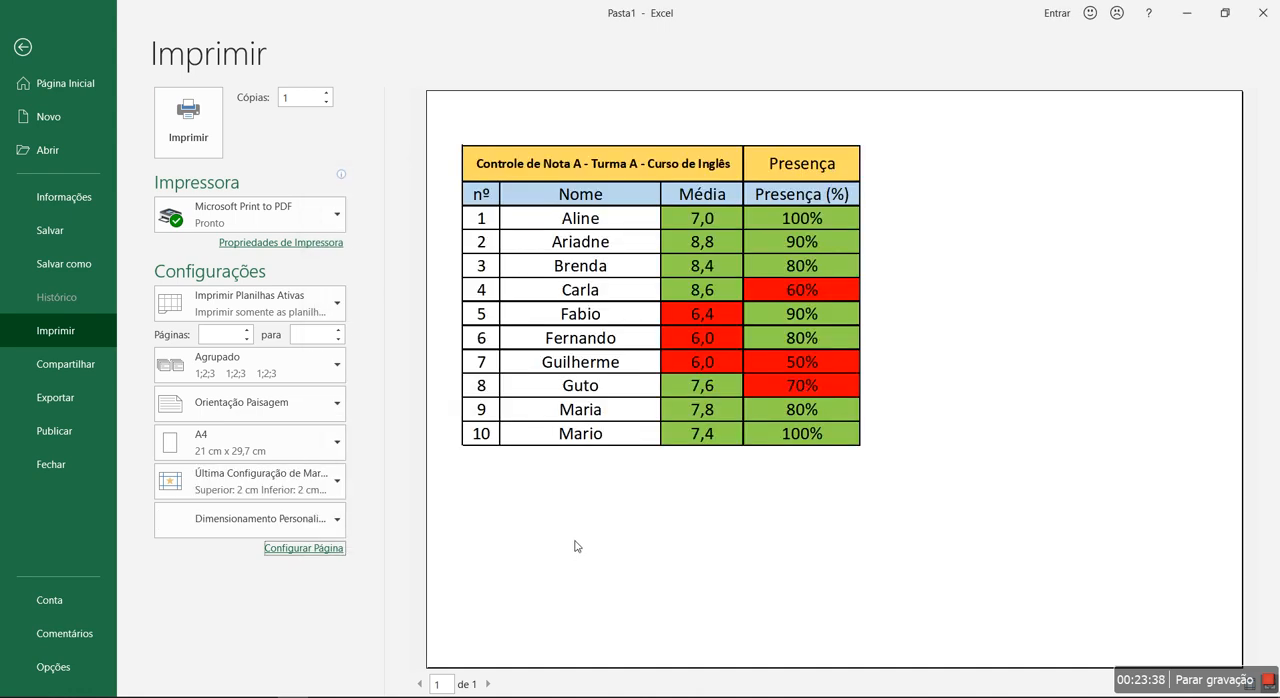
- Raise the print scale to 200% and centre the table horizontally on the page
click(321, 548)
click(446, 308)
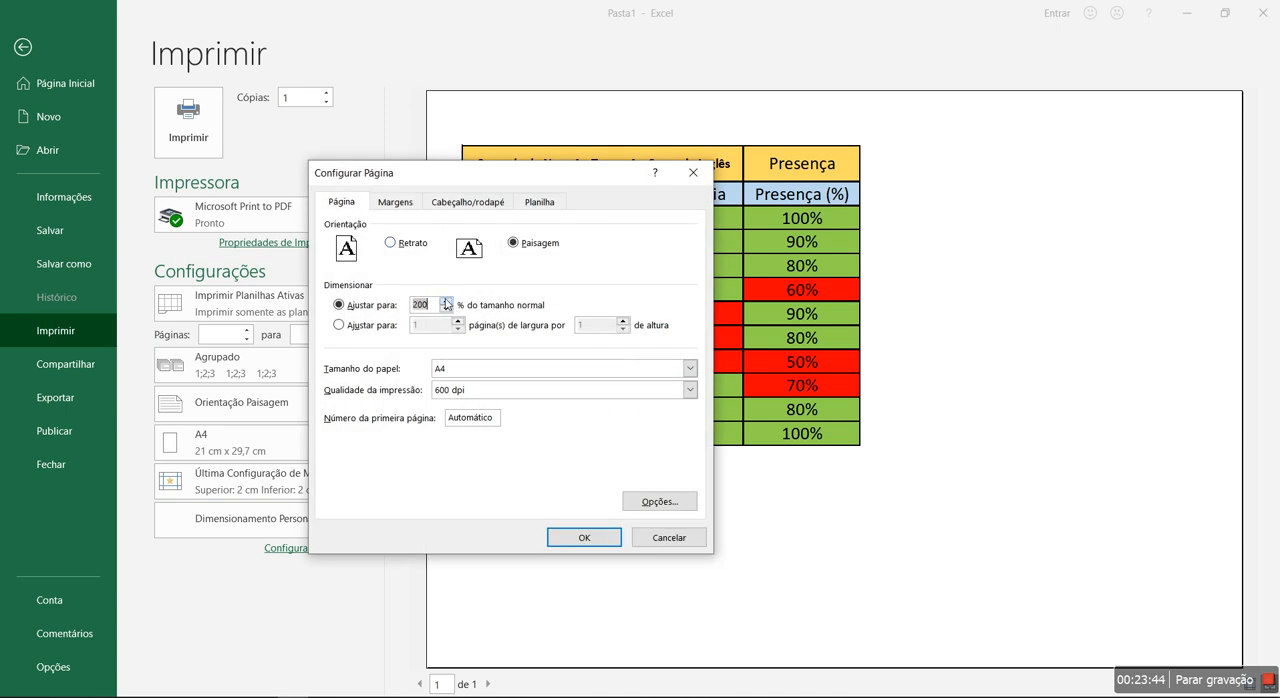
click(395, 201)
click(342, 447)
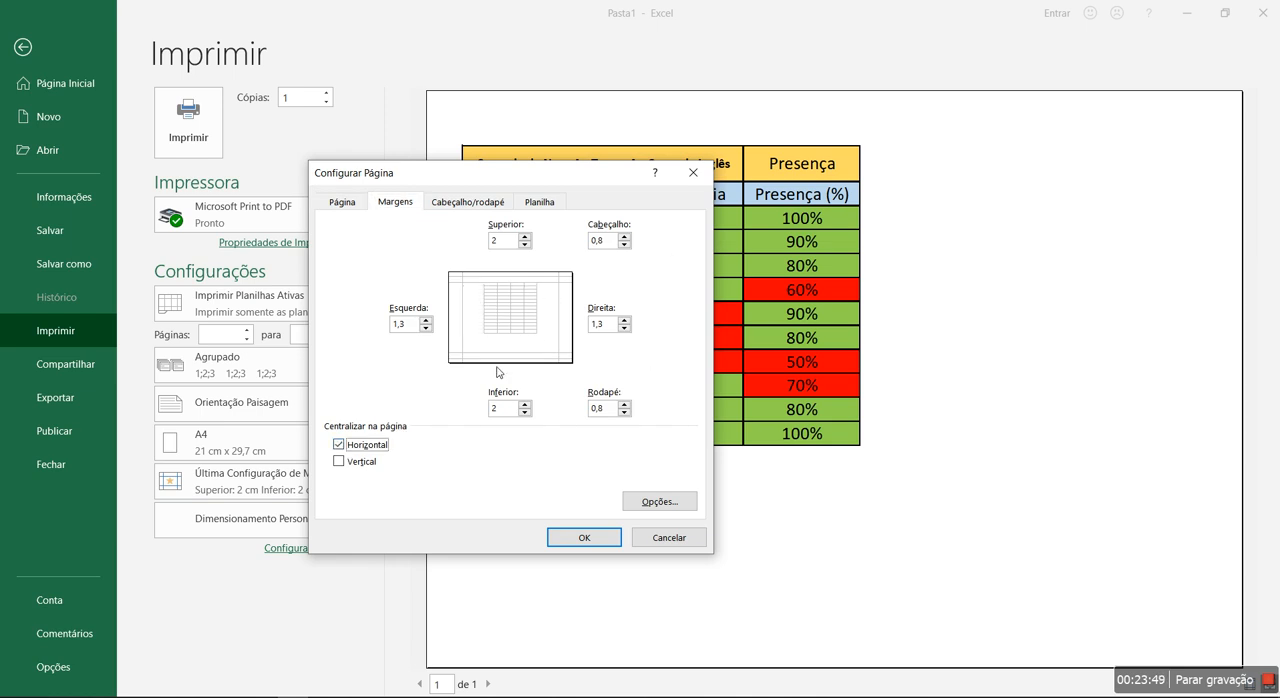
click(576, 539)
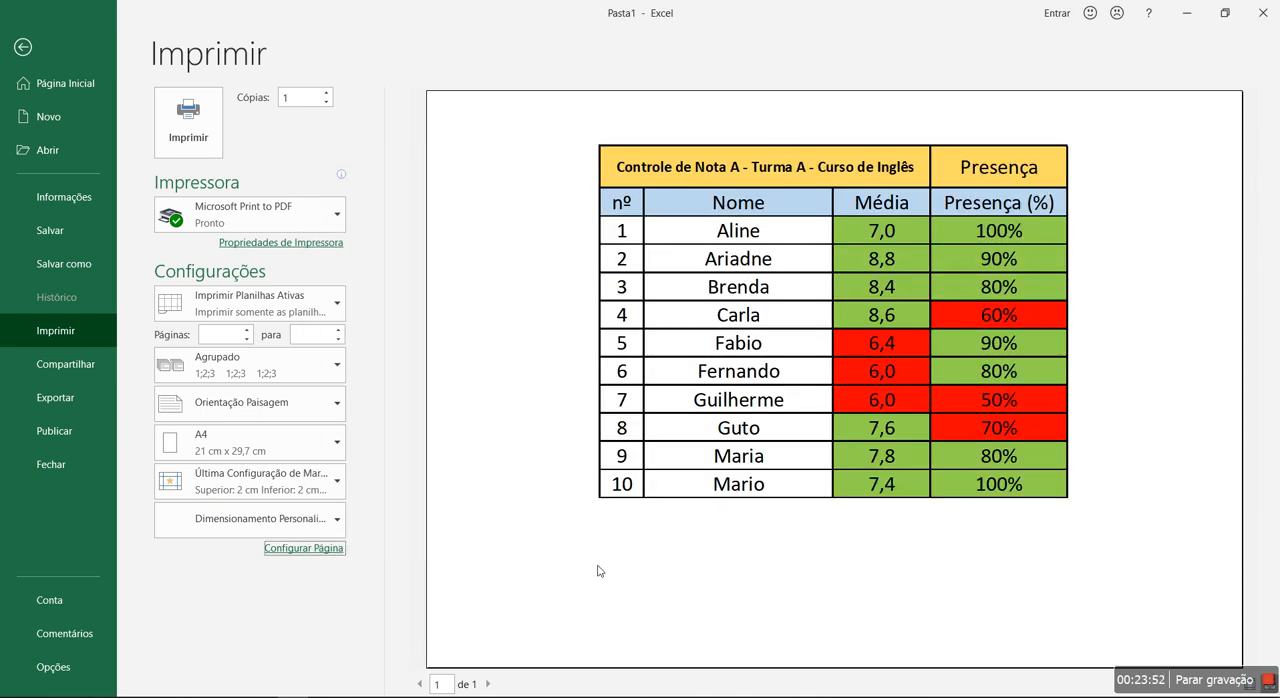
- Centre the printed table vertically on the page as well and return to the worksheet
click(318, 549)
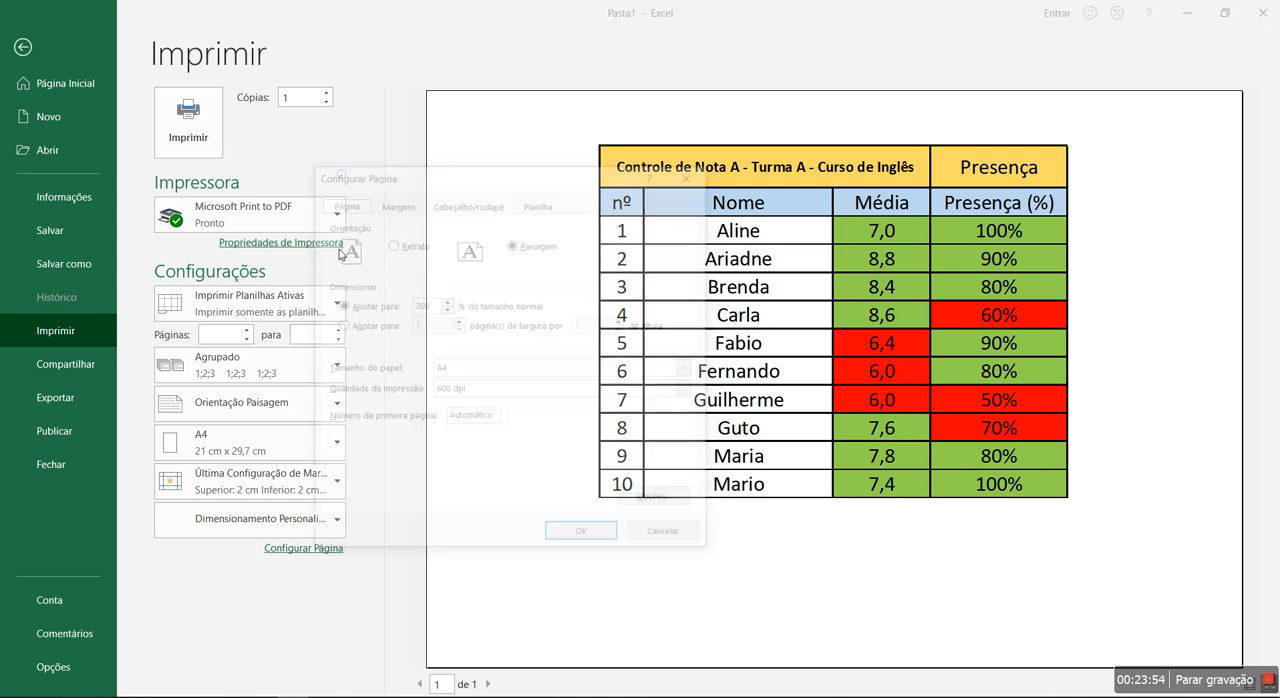
click(394, 203)
click(352, 463)
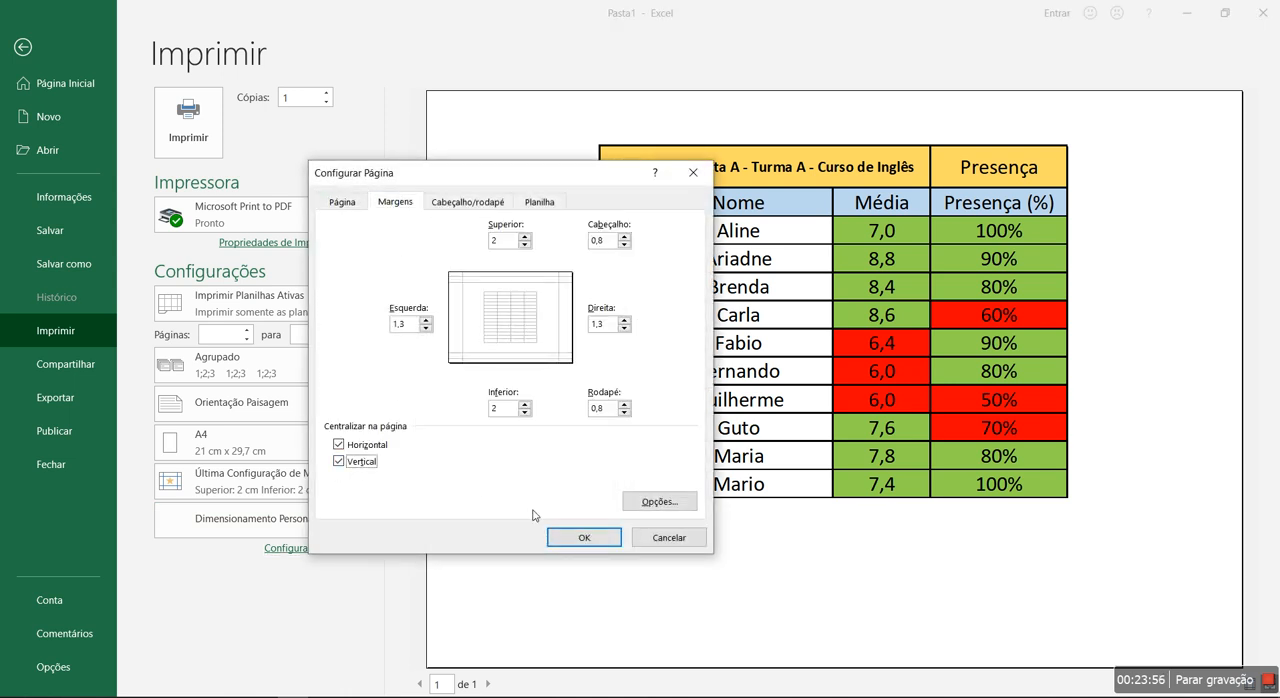
click(583, 537)
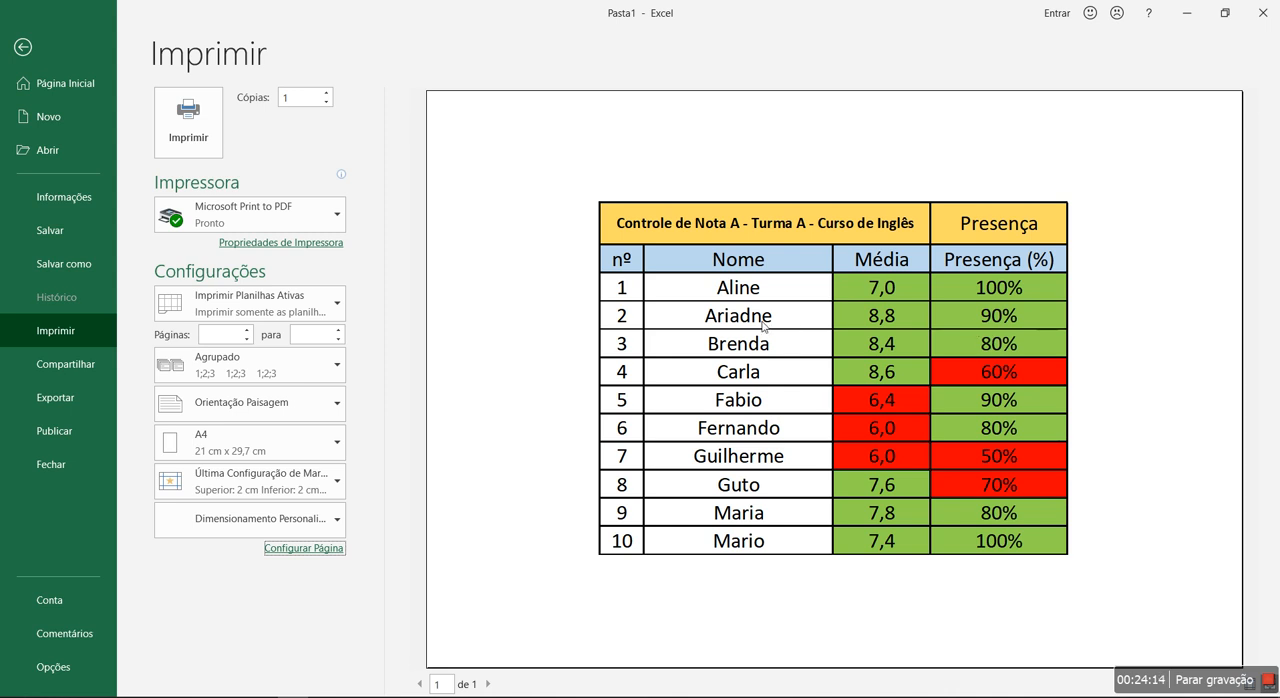
key(Escape)
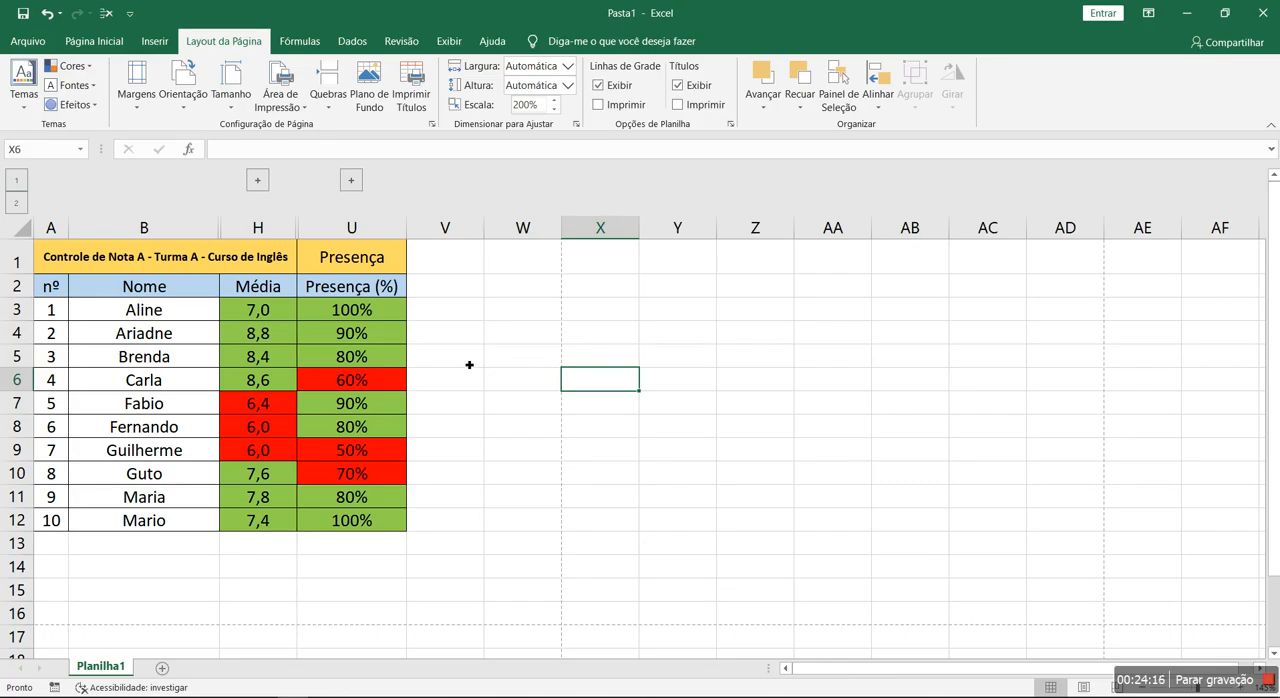
- Expand the collapsed assessment and attendance column groups so the full table shows
click(260, 181)
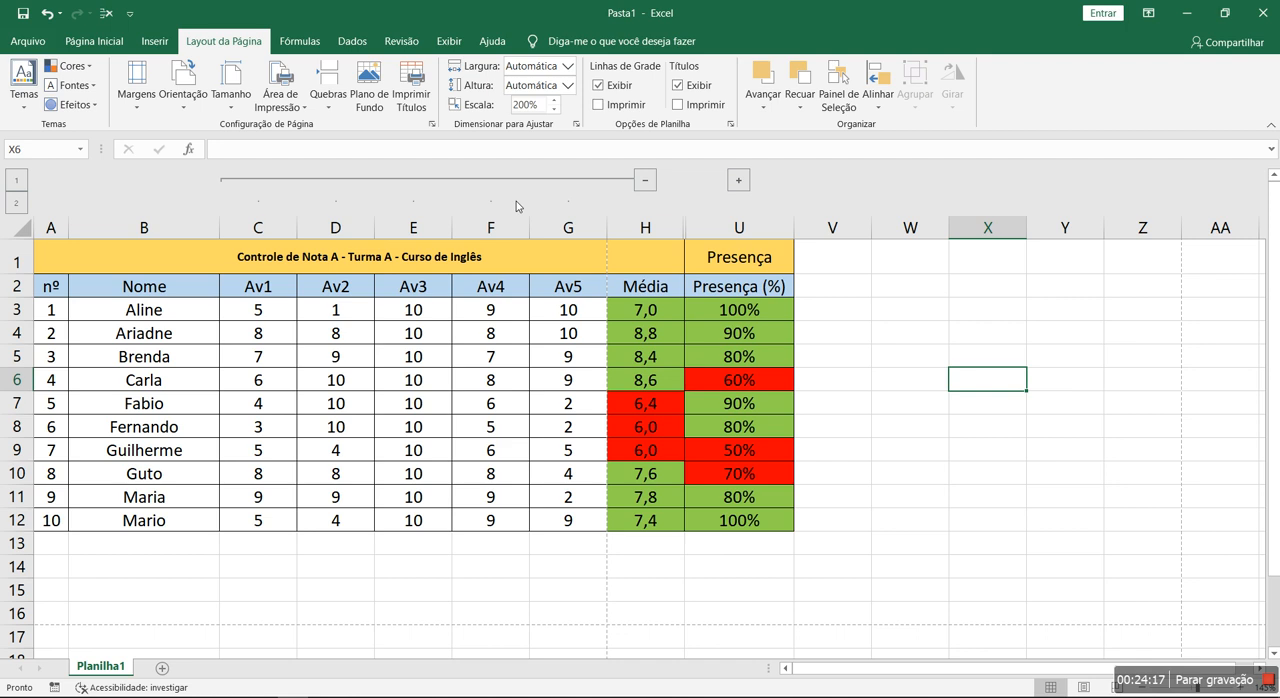
click(739, 181)
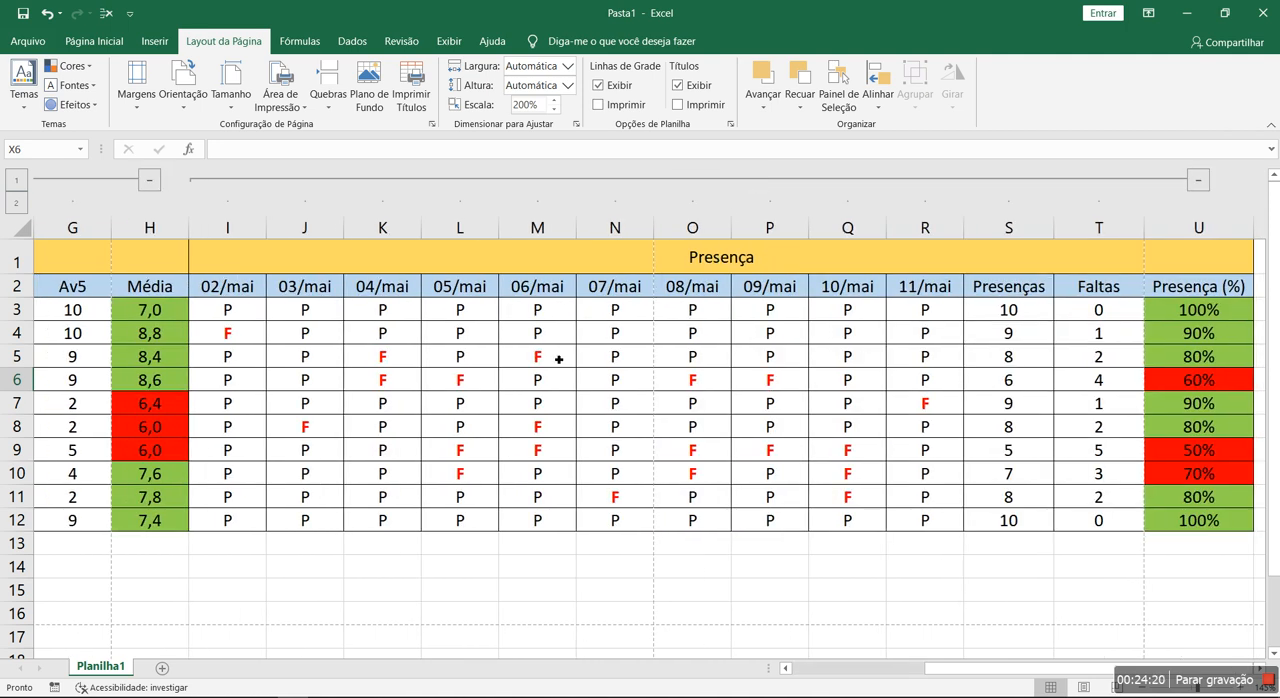
scroll(413, 374, down, 4)
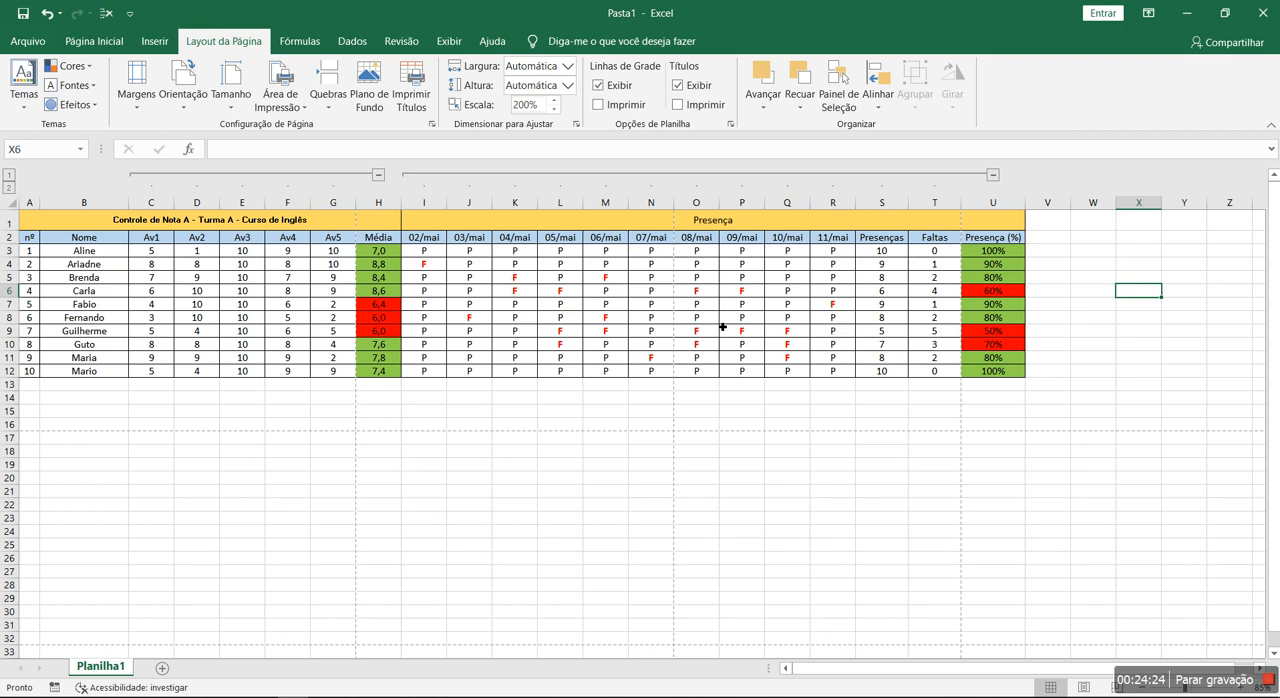
drag(505, 491, 90, 430)
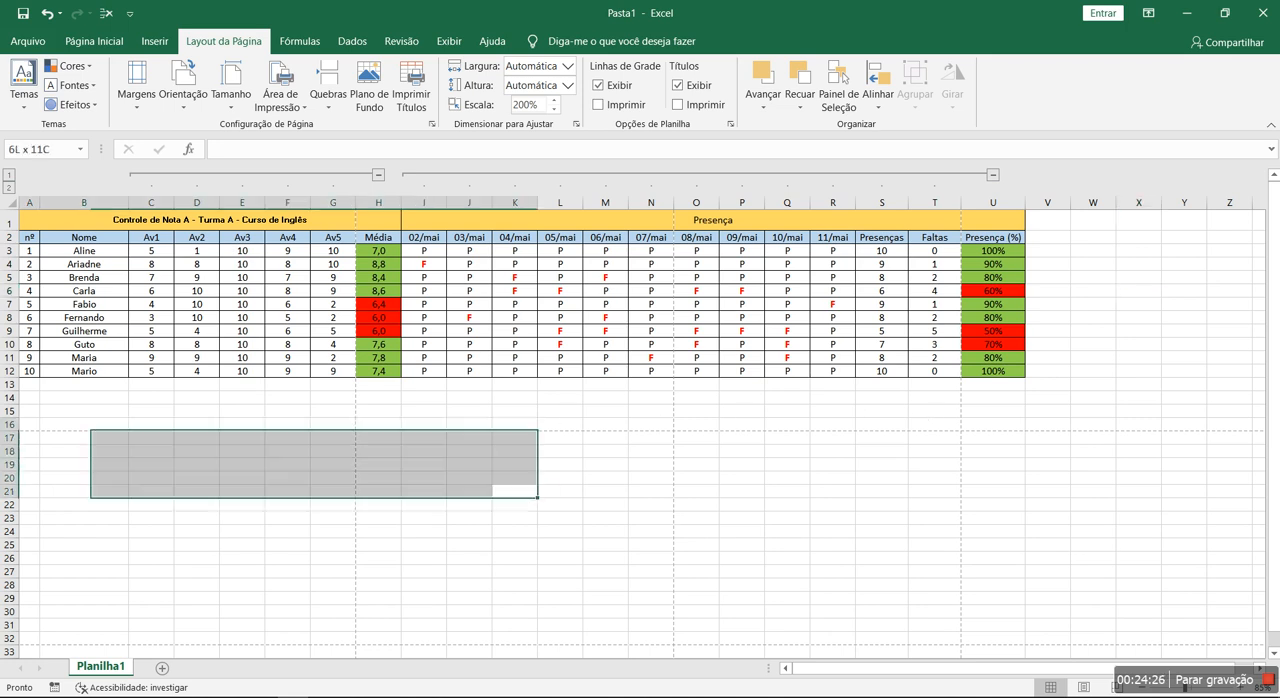
click(553, 452)
click(501, 413)
click(276, 349)
click(357, 435)
click(604, 440)
- Set the print scale of the expanded table to 100% of normal size in the page setup
key(ctrl+p)
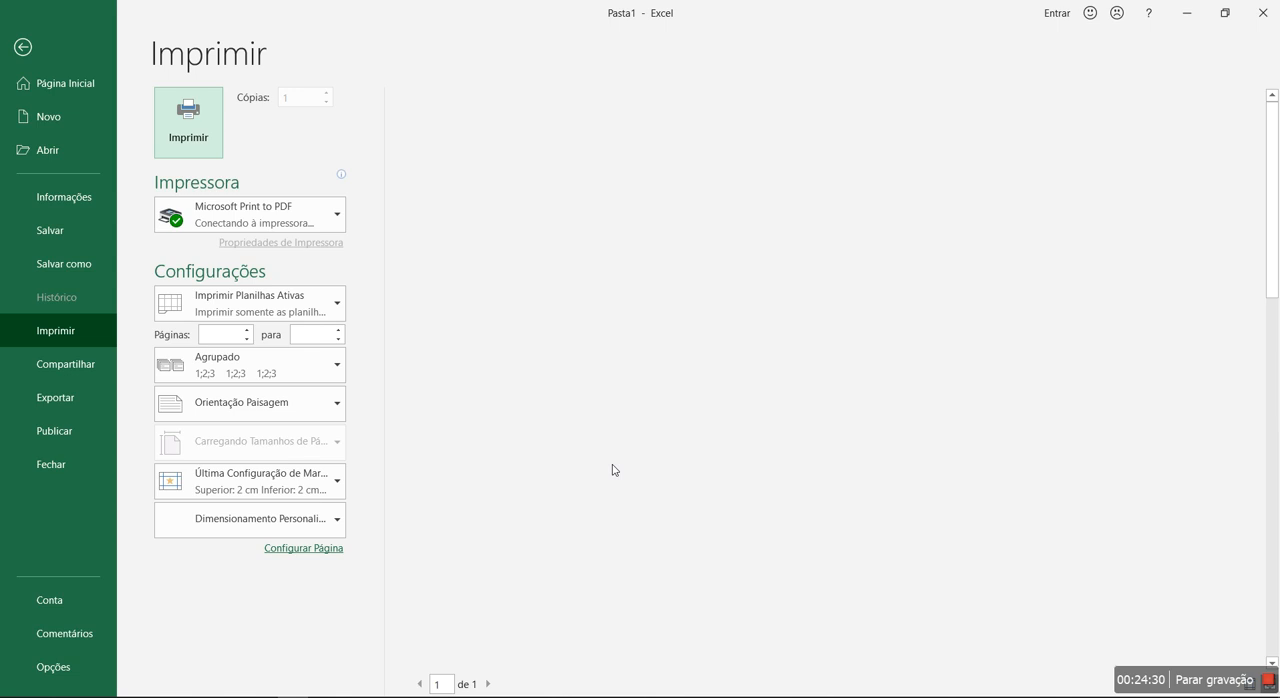
click(275, 548)
click(390, 308)
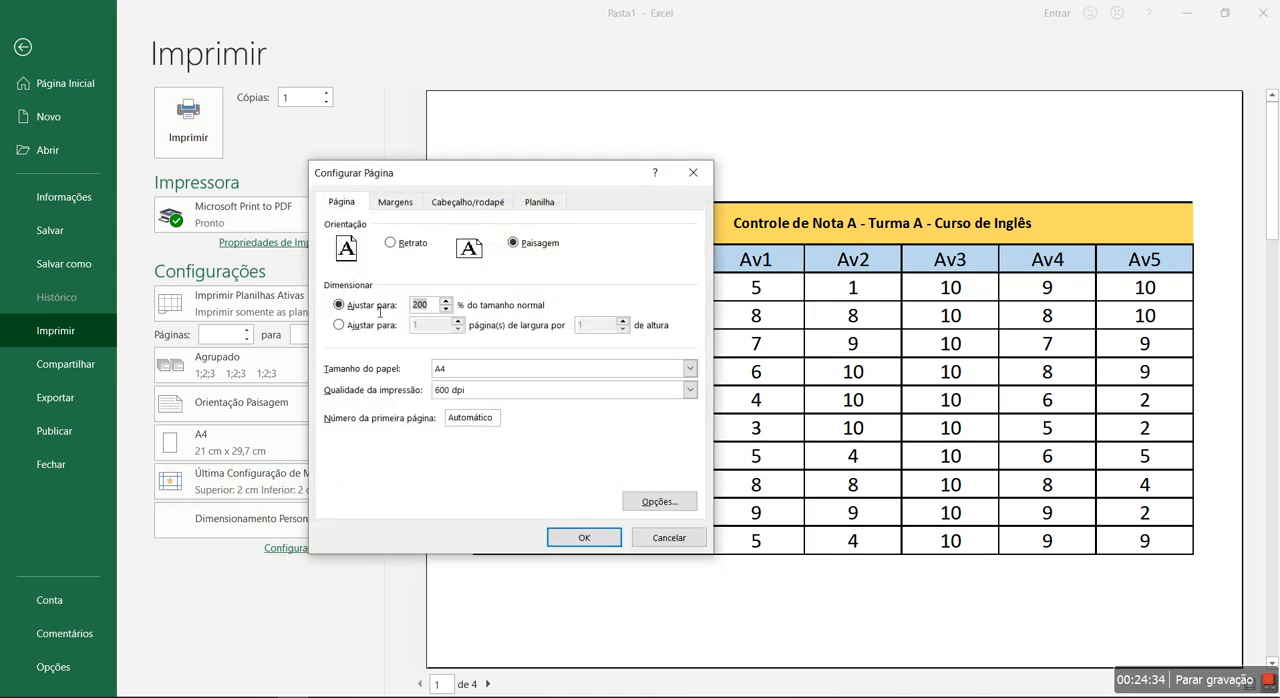
text(100)
click(572, 538)
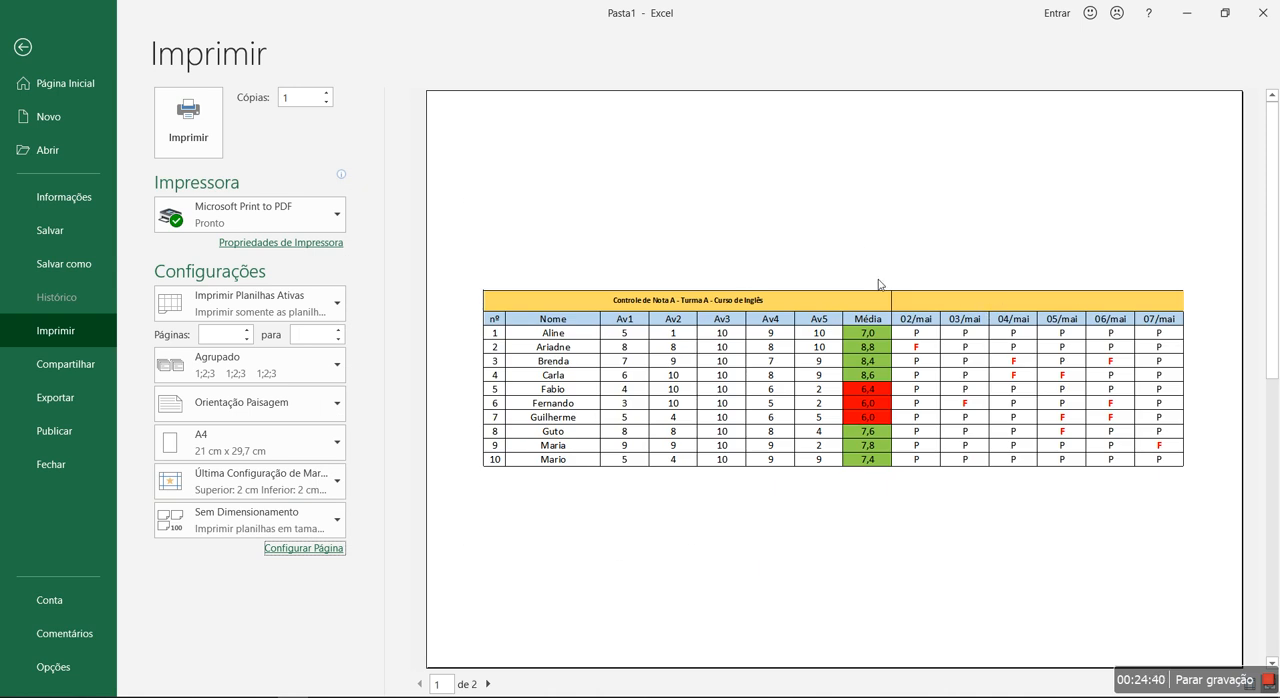
- Fit the printout to 1 page wide by 1 page tall and return to the worksheet
click(329, 548)
click(393, 332)
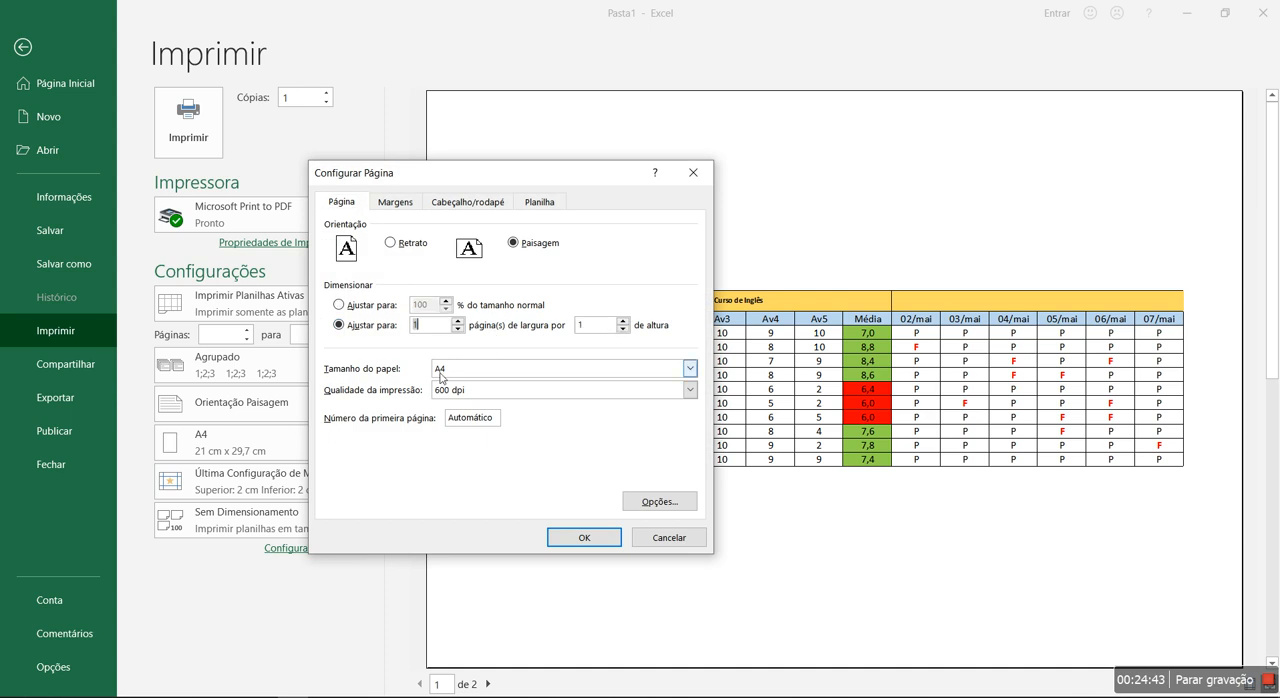
click(603, 538)
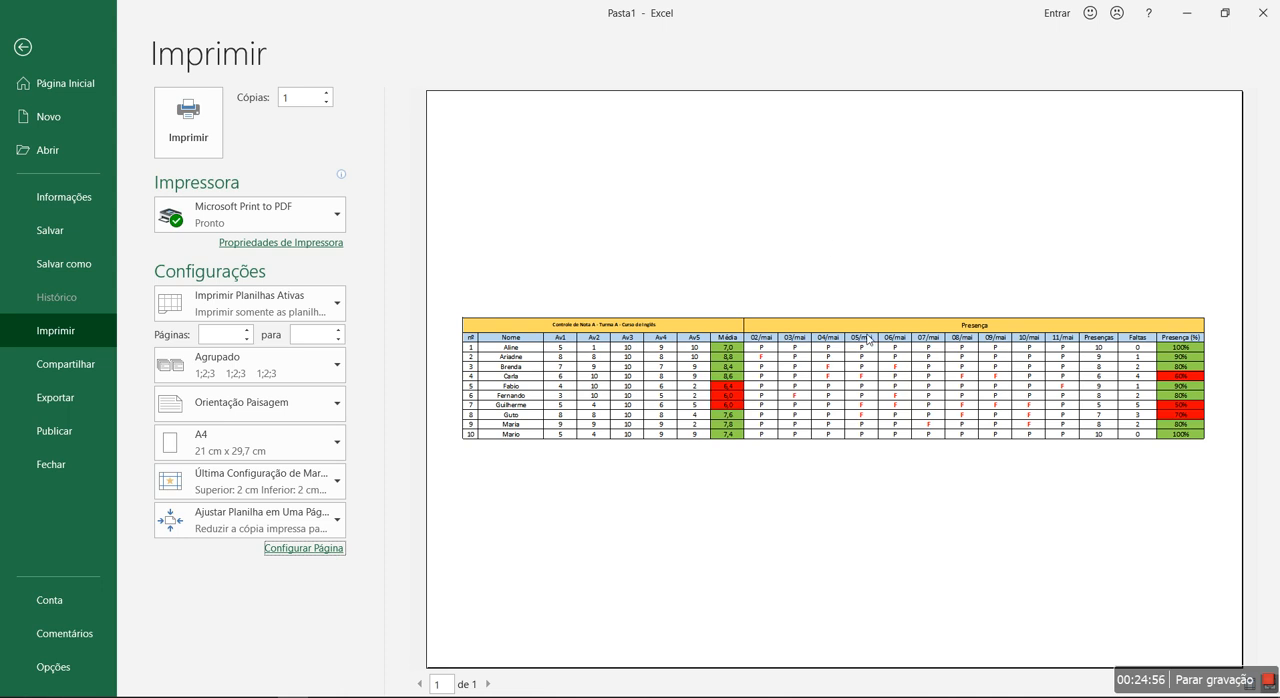
click(322, 550)
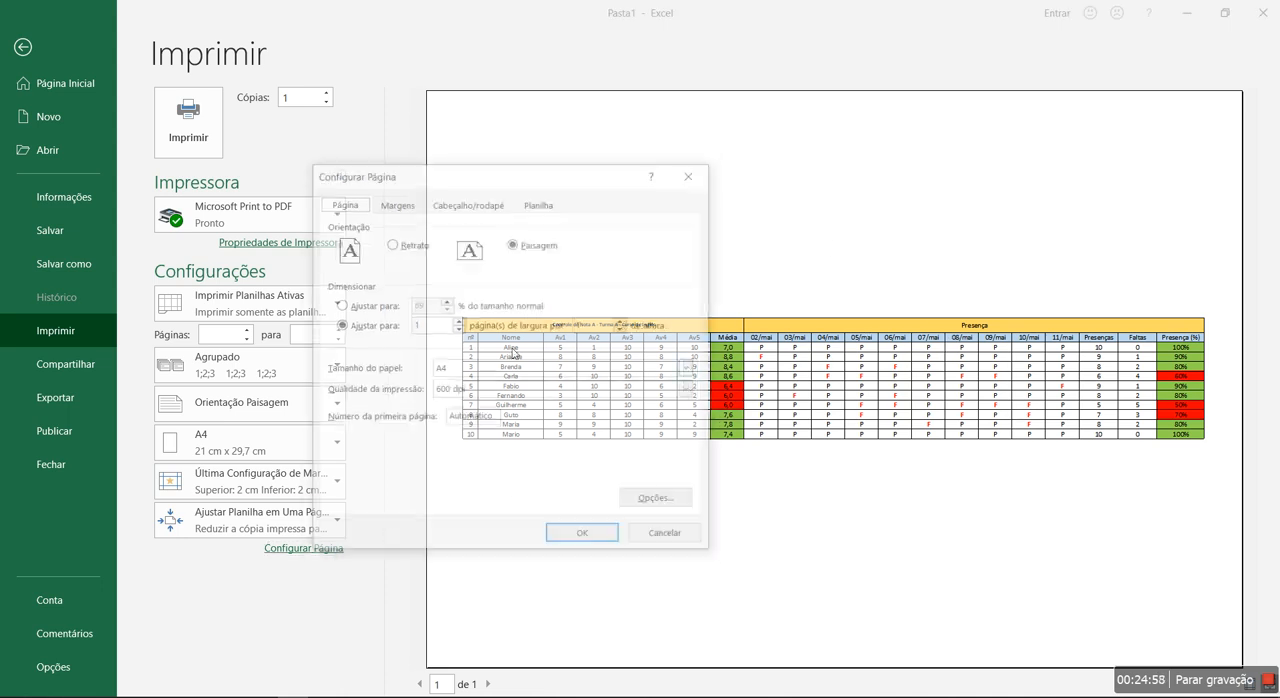
click(651, 538)
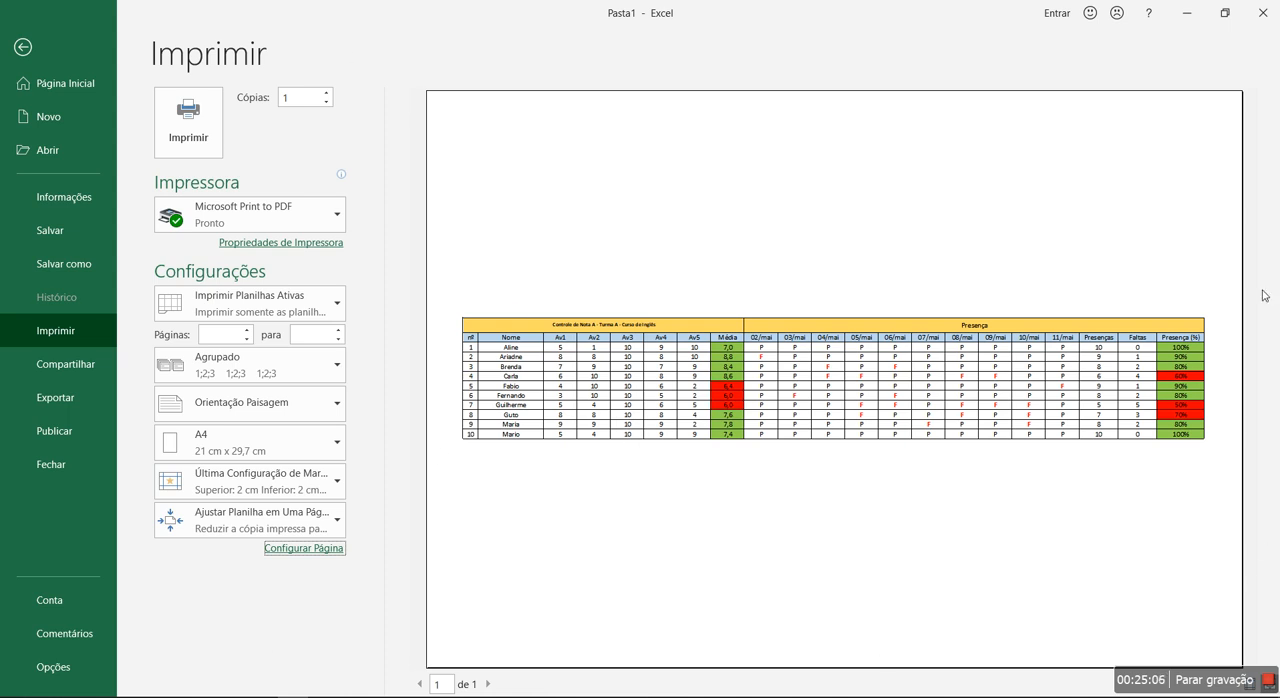
key(Escape)
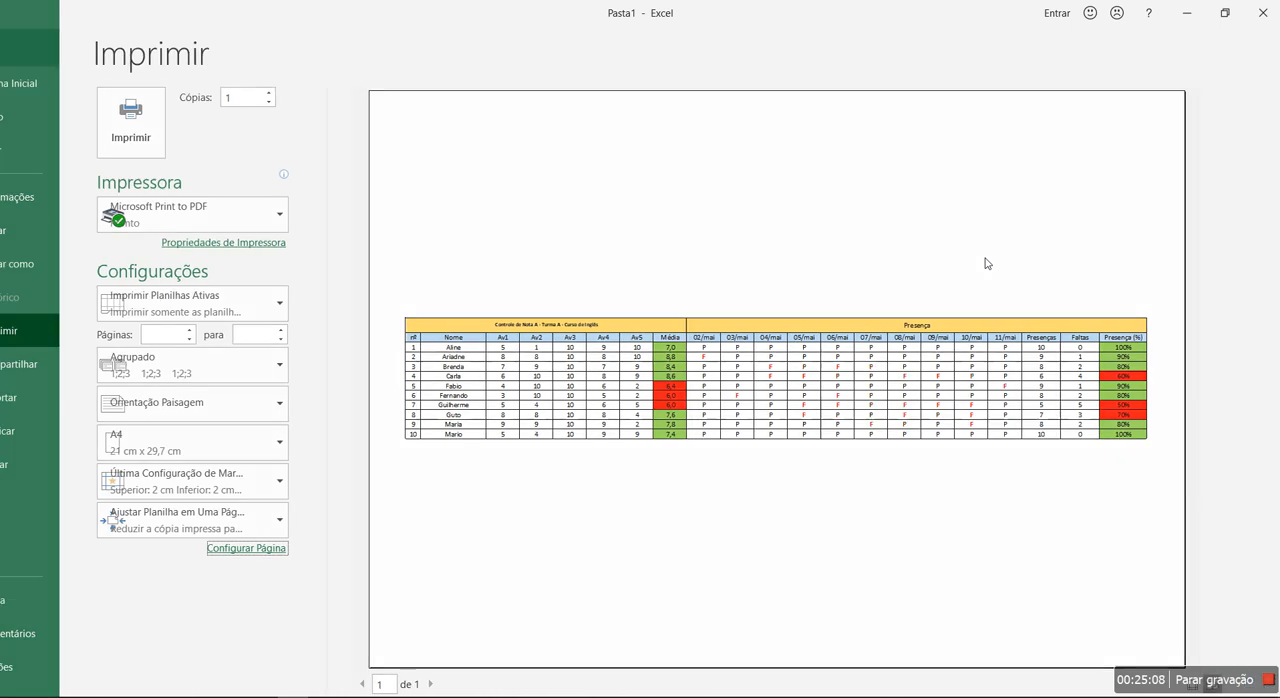
- Examine the expanded table, going over its title, the Presença heading, the assessment grades and the daily attendance marks
click(65, 216)
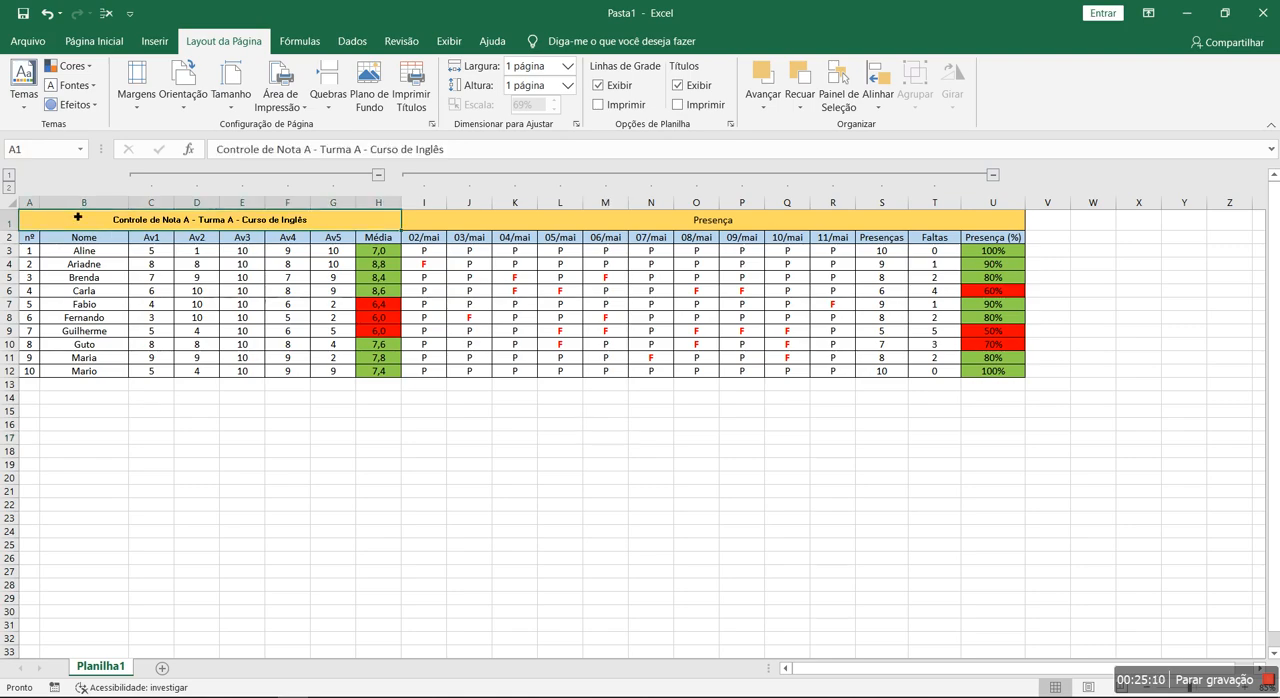
scroll(88, 216, up, 1)
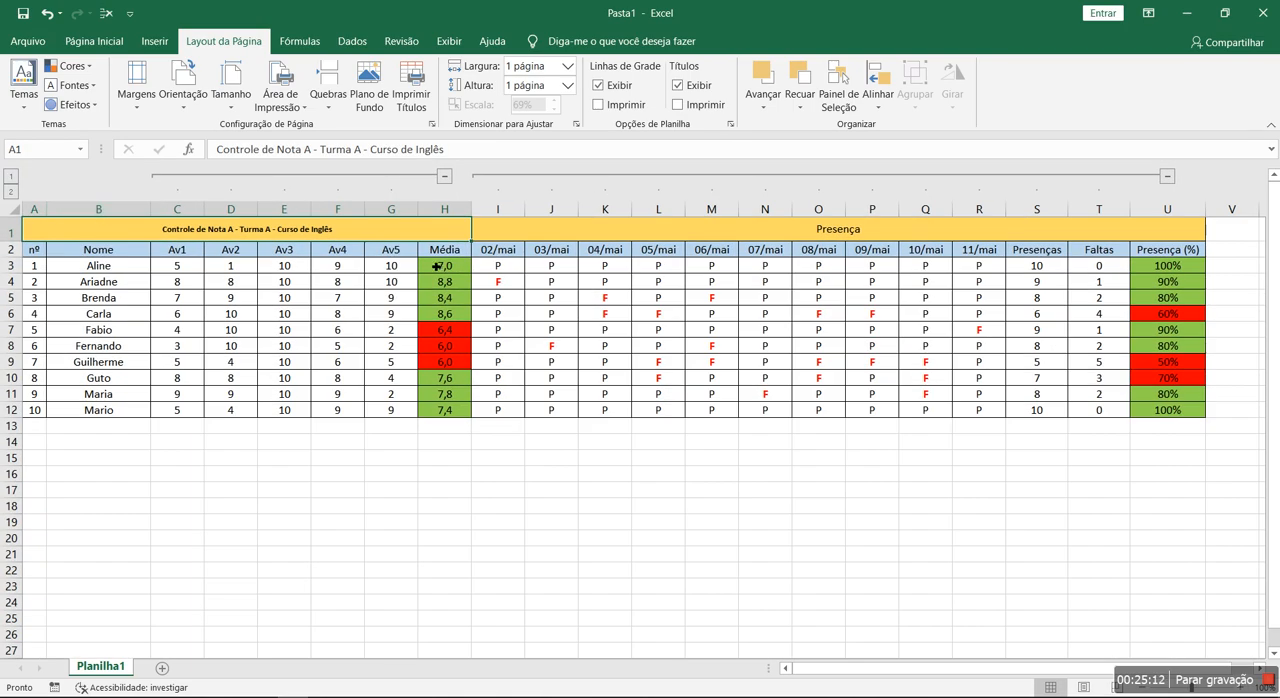
mouse_move(310, 227)
mouse_down()
mouse_move(571, 220)
mouse_move(651, 263)
mouse_move(620, 366)
mouse_move(596, 395)
mouse_up()
click(540, 346)
click(731, 234)
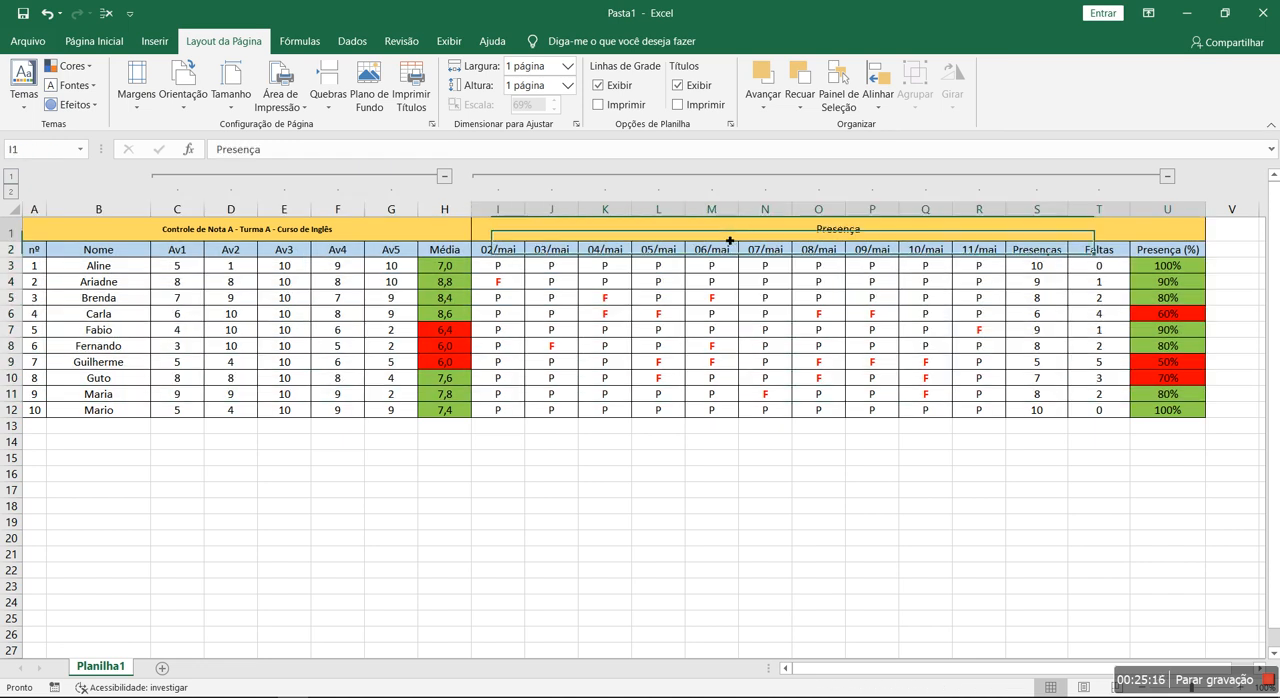
click(245, 235)
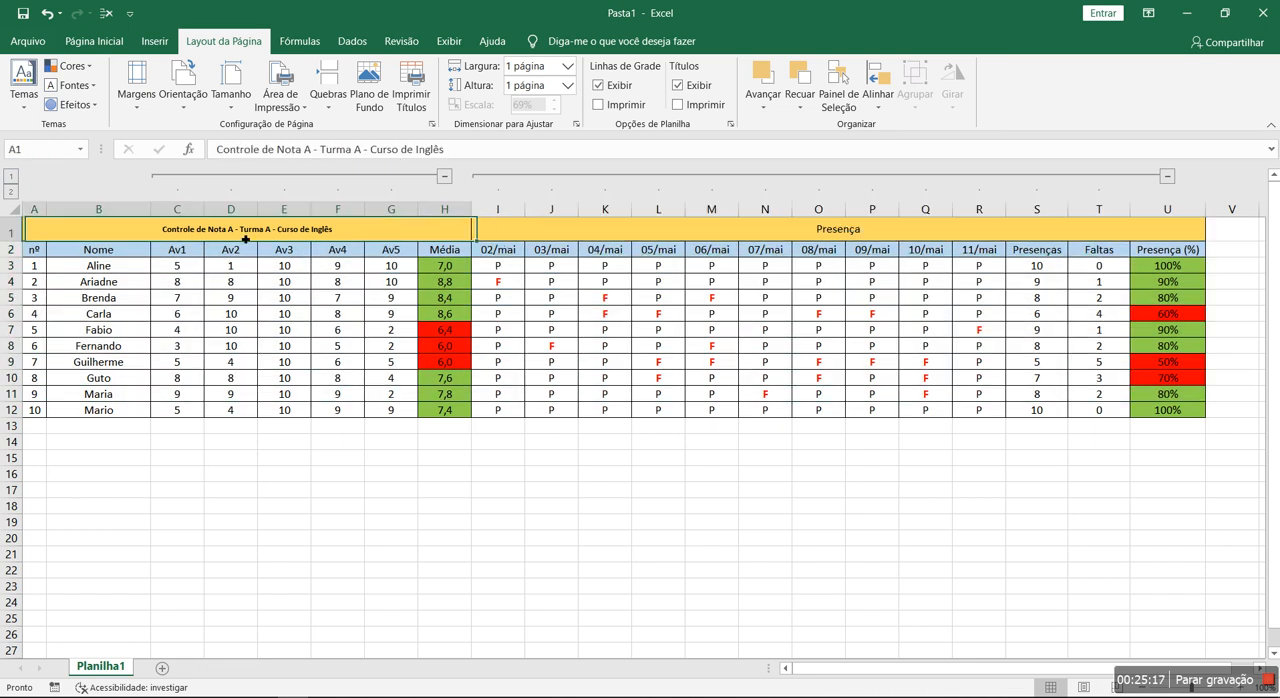
click(389, 299)
click(765, 314)
click(285, 315)
click(655, 330)
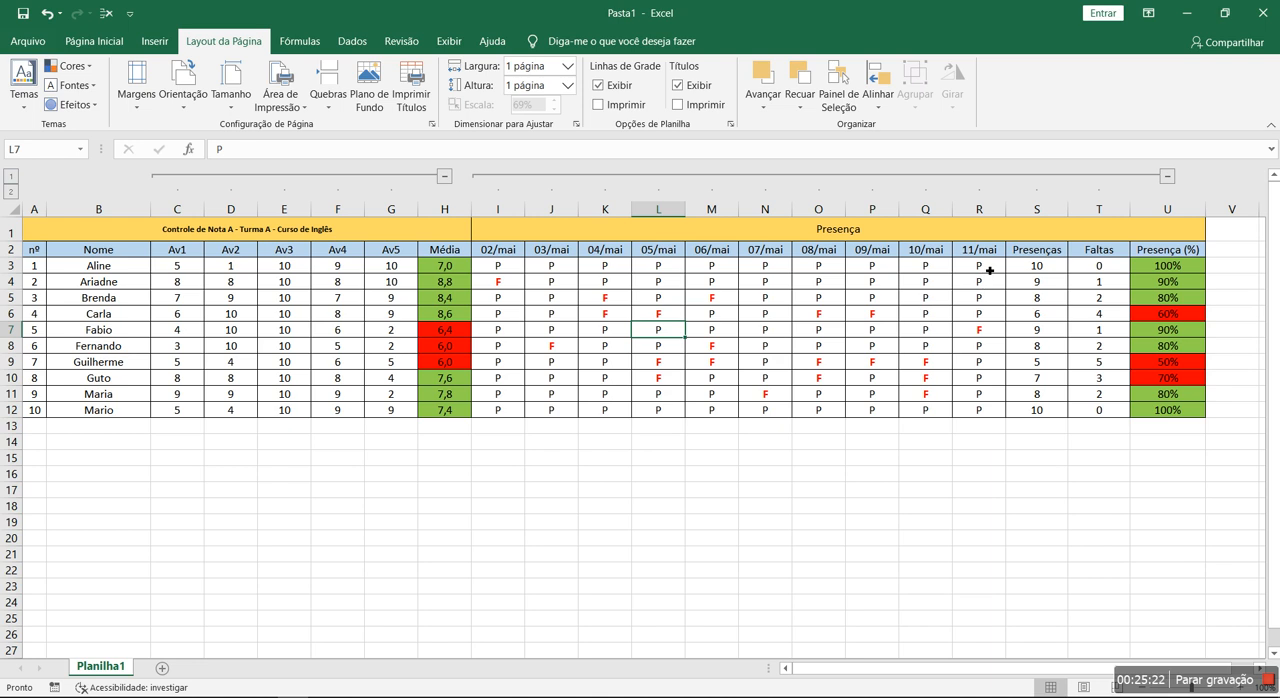
drag(989, 270, 548, 410)
click(626, 460)
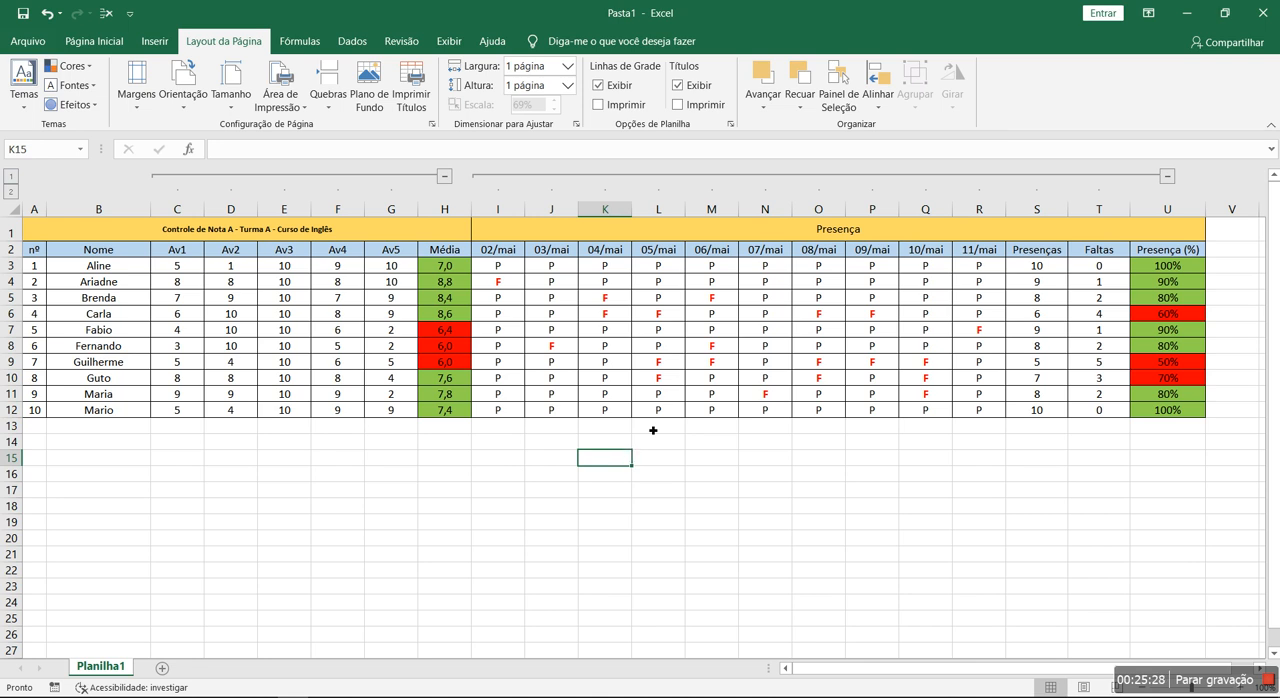
- Change the first attendance date in I2 to 10/12 and fill consecutive dates across the header through R2
click(497, 250)
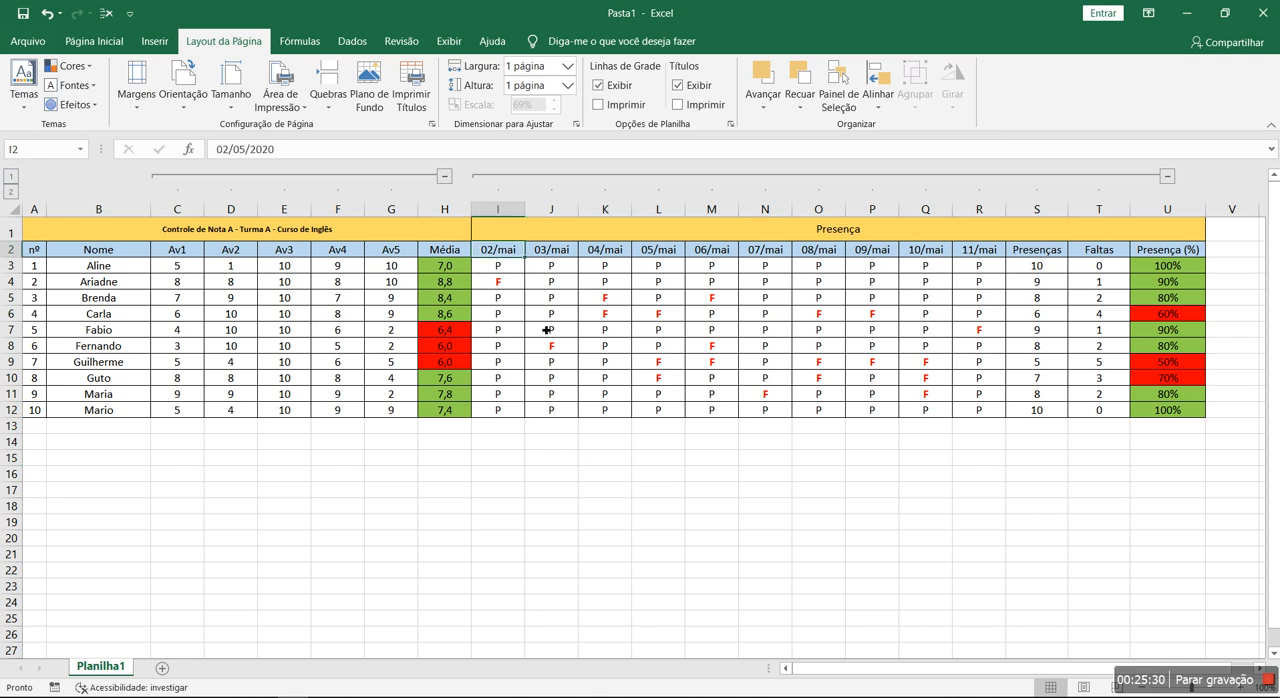
text(10/12)
key(Return)
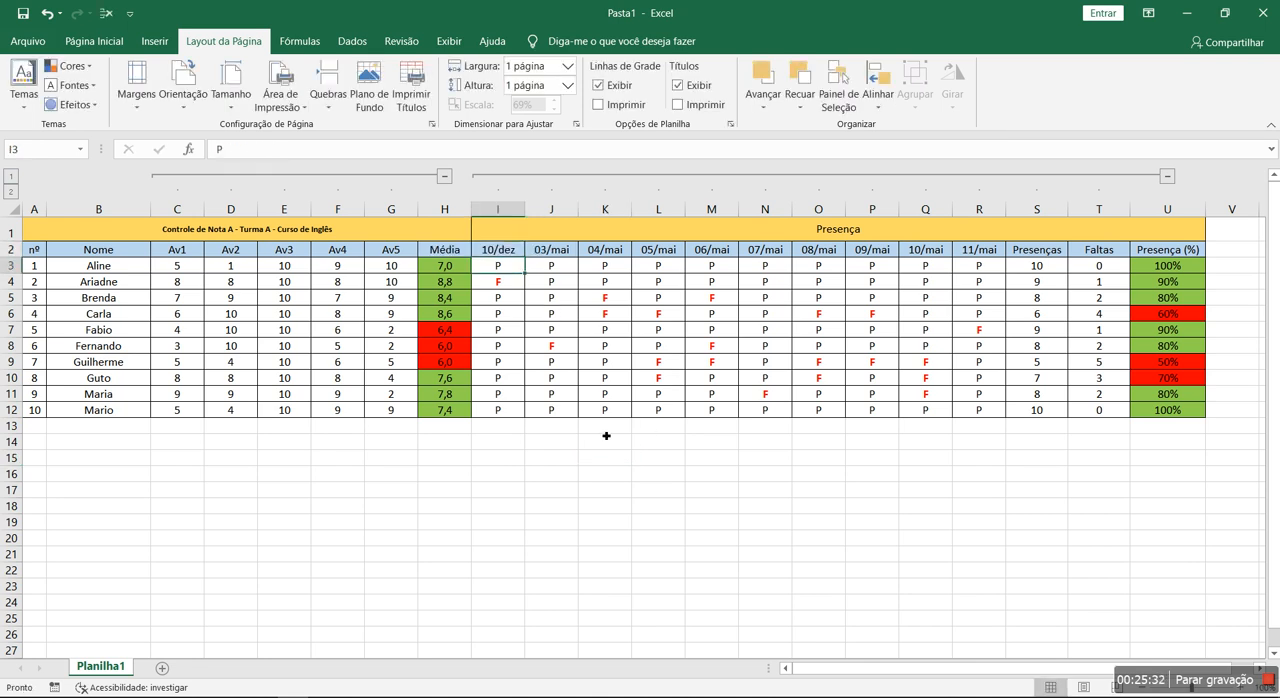
click(497, 250)
drag(524, 257, 1010, 263)
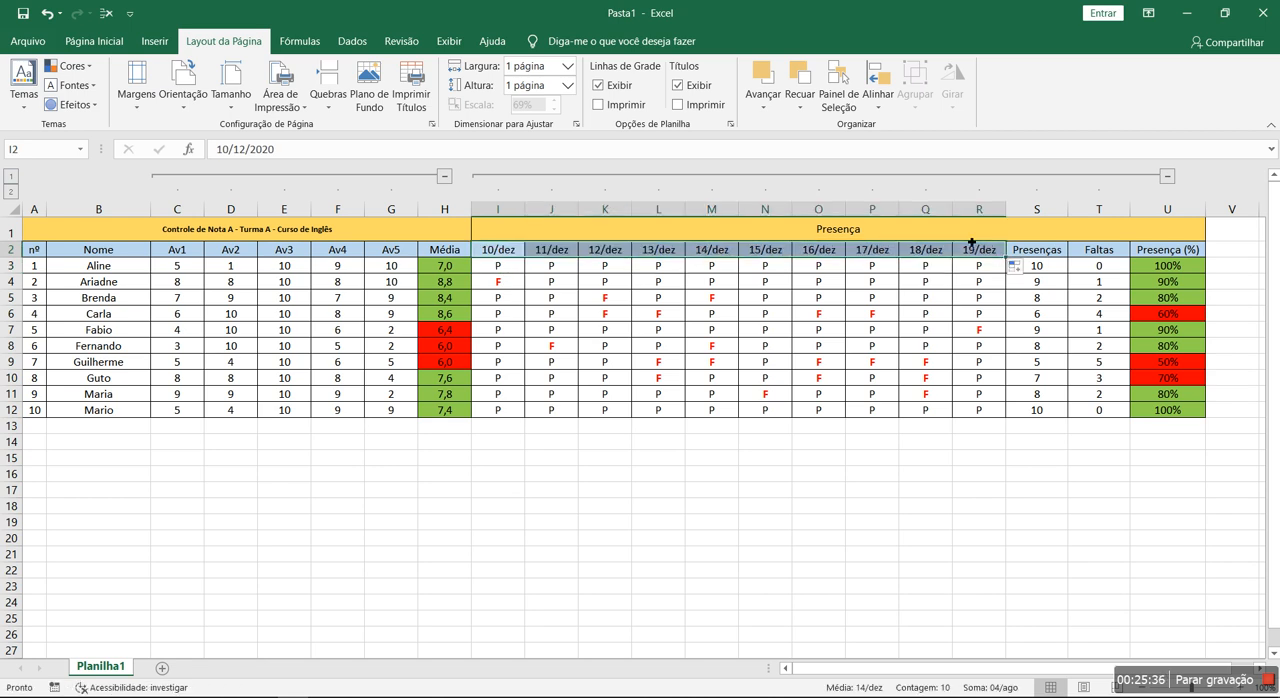
- Clear the attendance marks in I3:R12 and the names and assessment grades in B3:G12
click(677, 409)
drag(497, 265, 975, 417)
key(Delete)
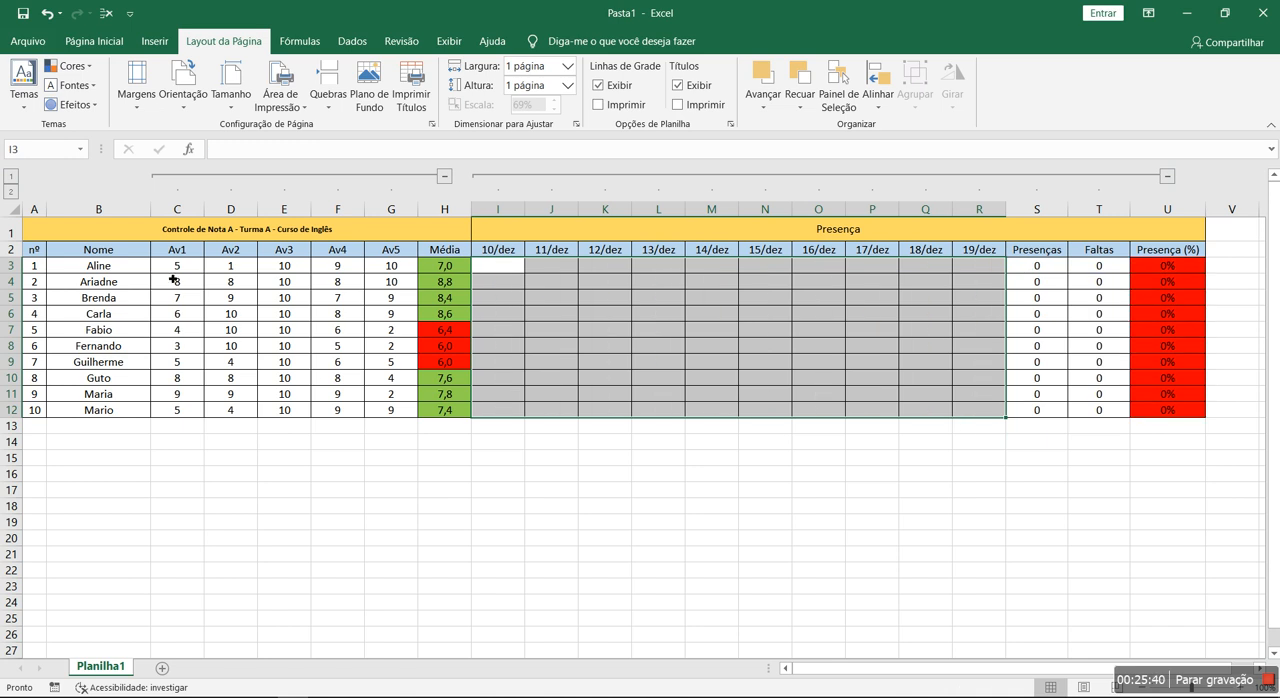
drag(146, 270, 392, 416)
key(Delete)
click(379, 512)
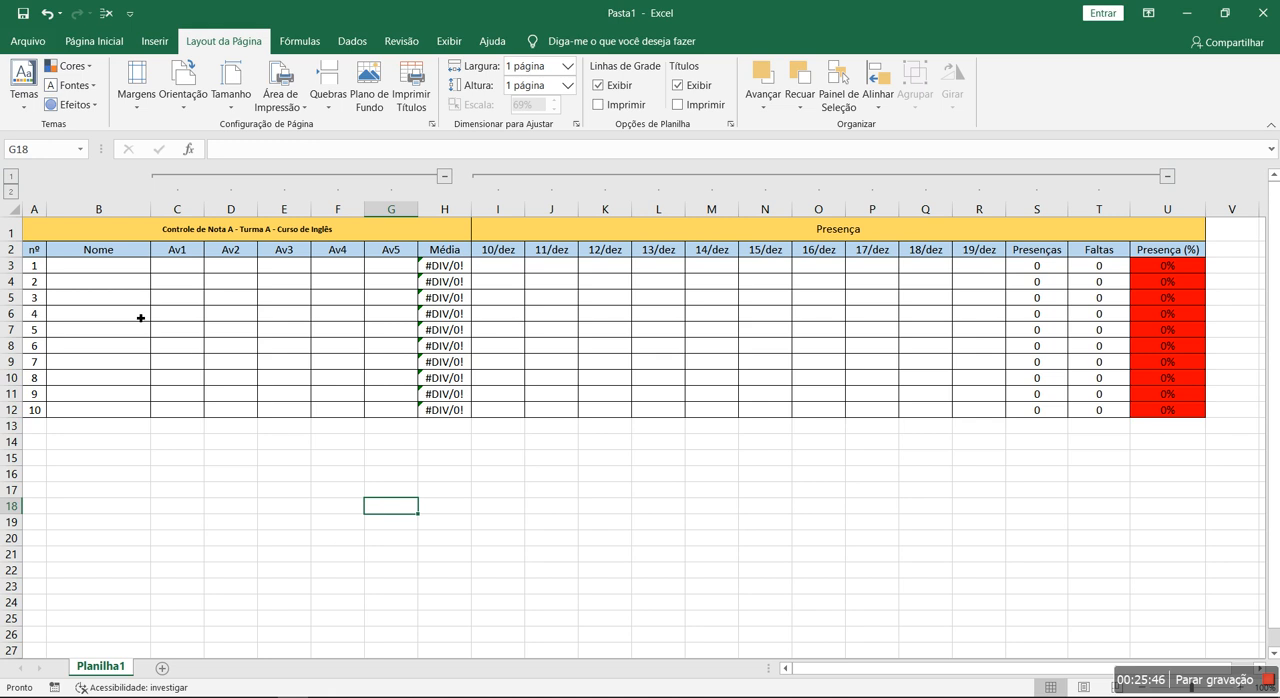
- Enter the placeholder names a, f, d, g, h, t, y, l, l and v down the Nome column in B3:B12
click(116, 268)
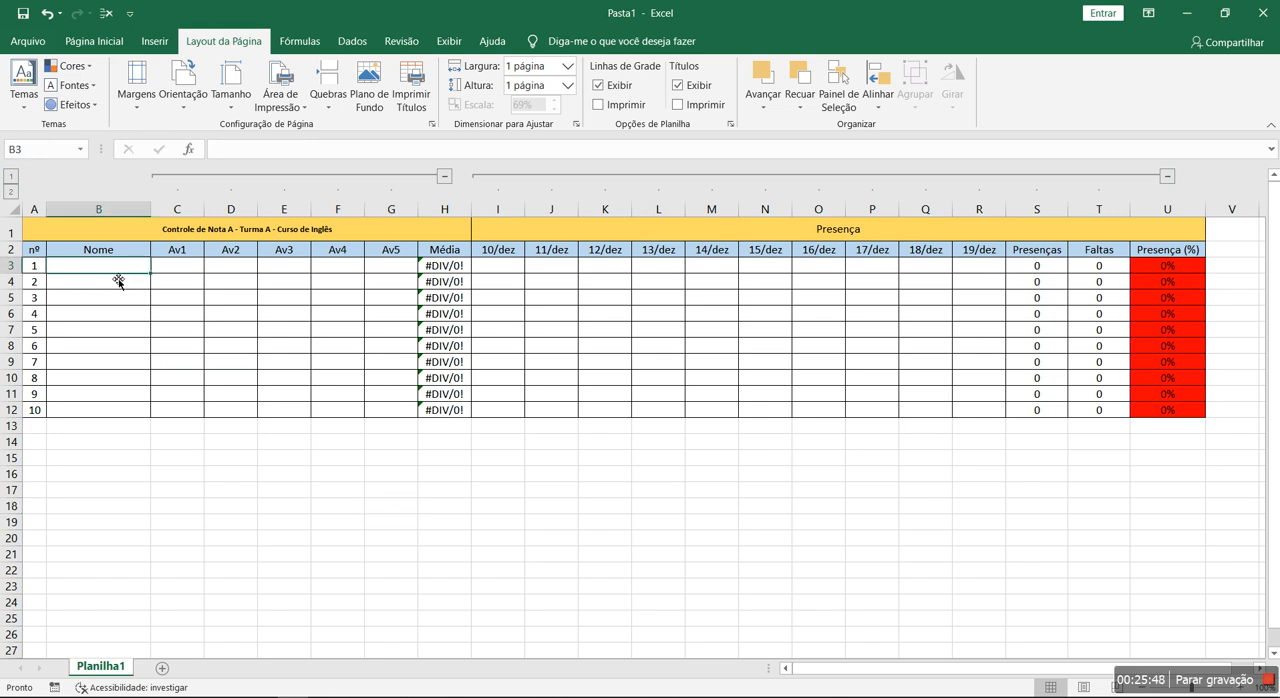
text(a f d g h t y)
key(Return)
text(l)
key(Return)
text(l)
key(Return)
text(v)
key(Return)
click(243, 297)
- Sort the Nome column B2:B12 in ascending order, continuing with the current selection only
click(121, 251)
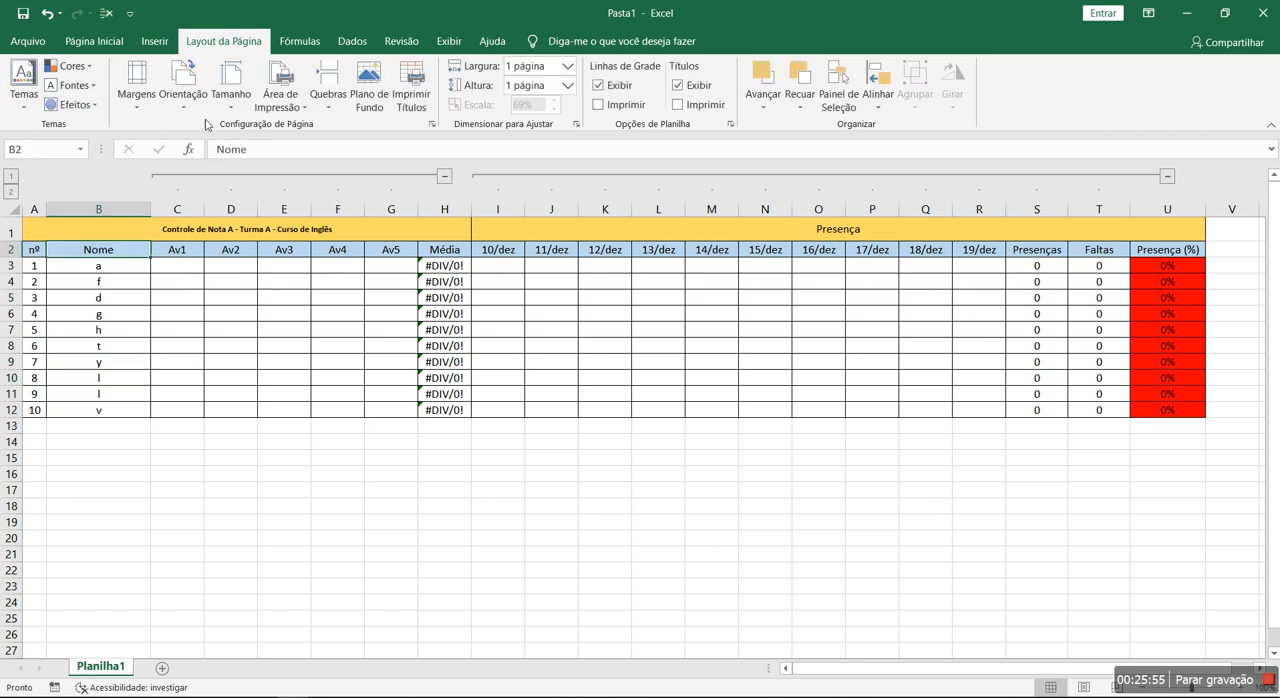
drag(119, 256, 122, 410)
click(352, 41)
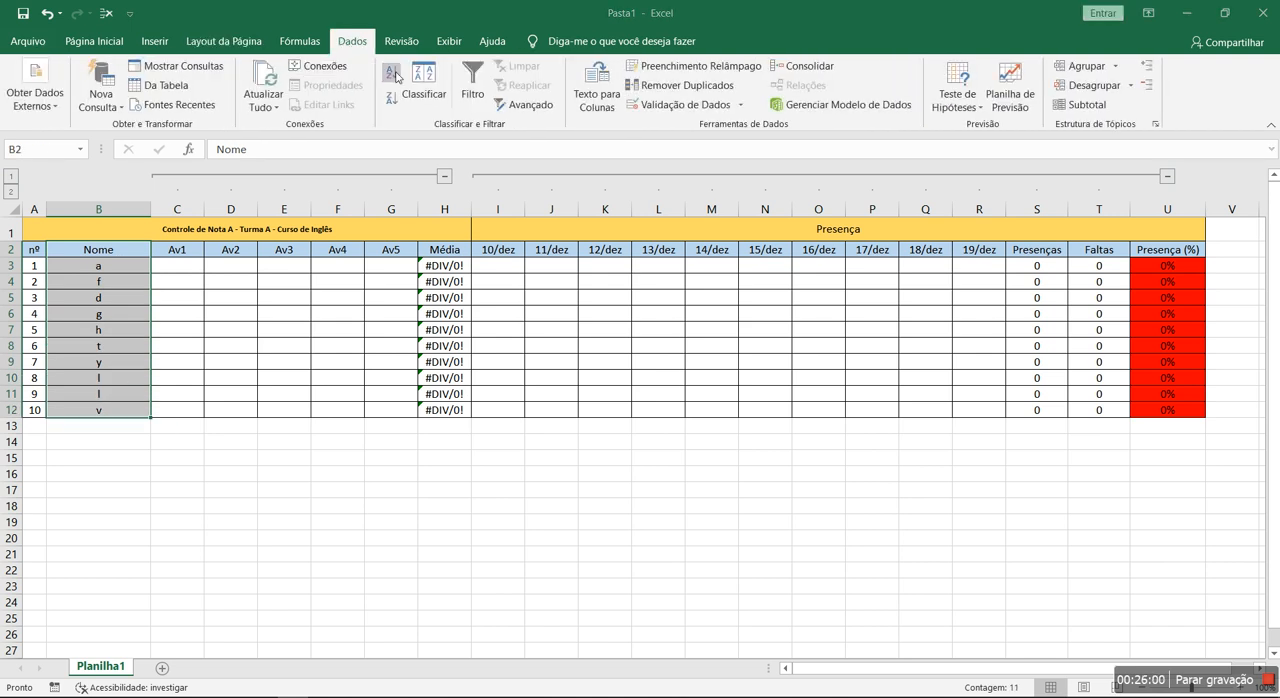
click(391, 73)
click(345, 386)
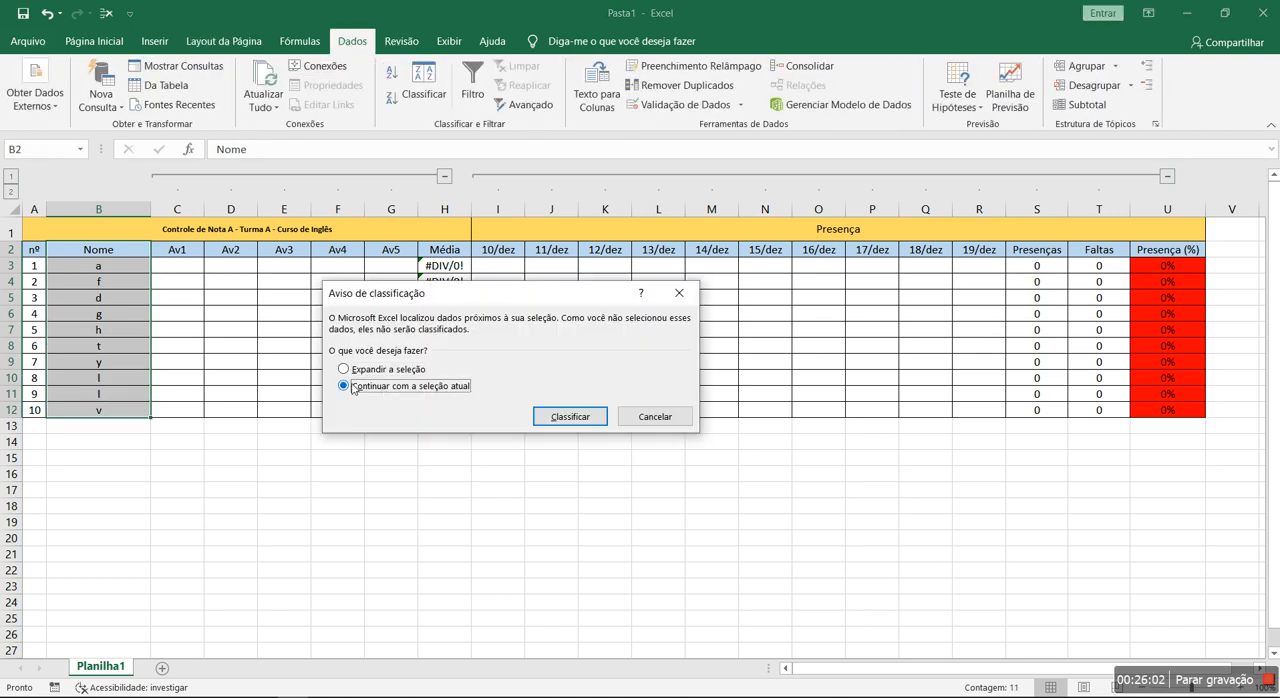
click(569, 416)
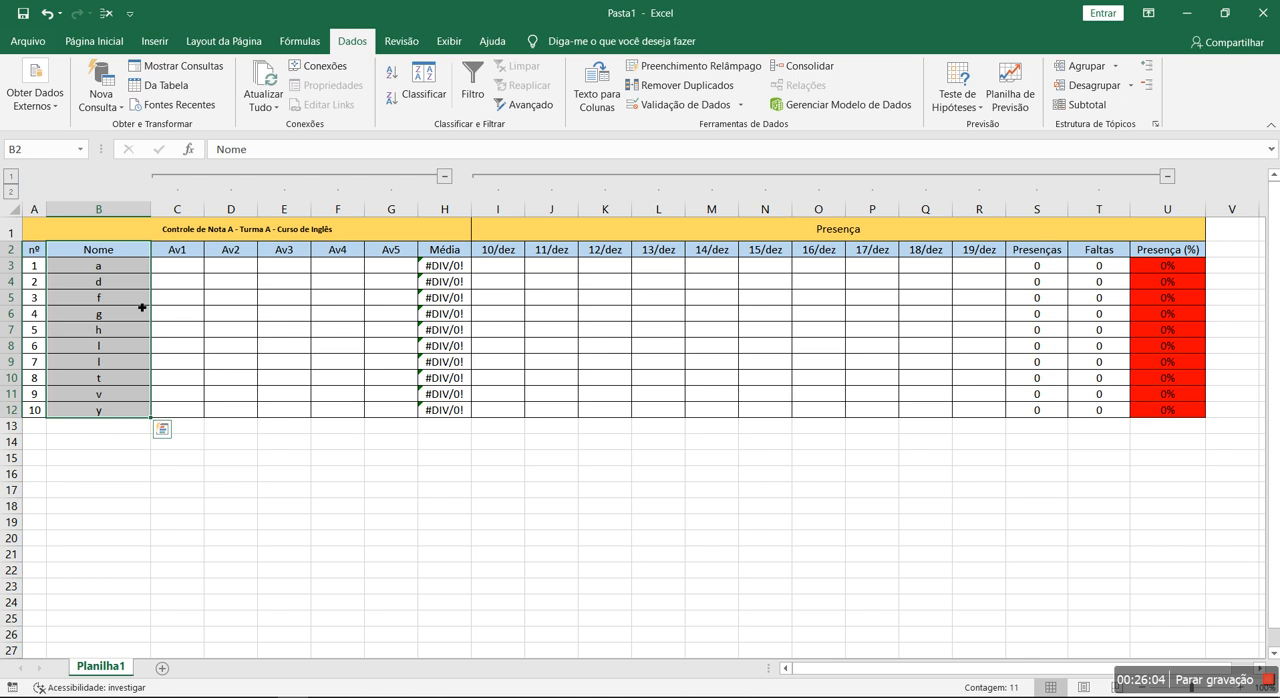
- Examine the order of the sorted names in the Nome column
click(114, 297)
click(113, 346)
key(Down)
key(Down)
key(Down)
key(Down)
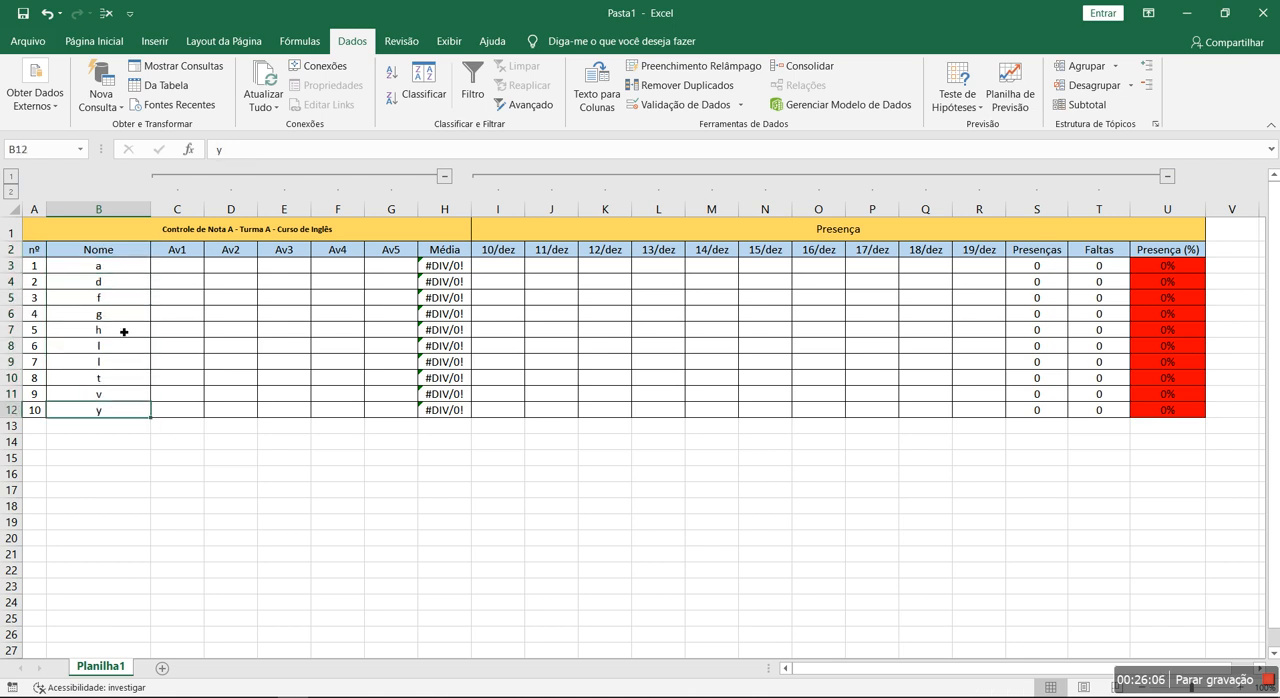
drag(125, 272, 125, 411)
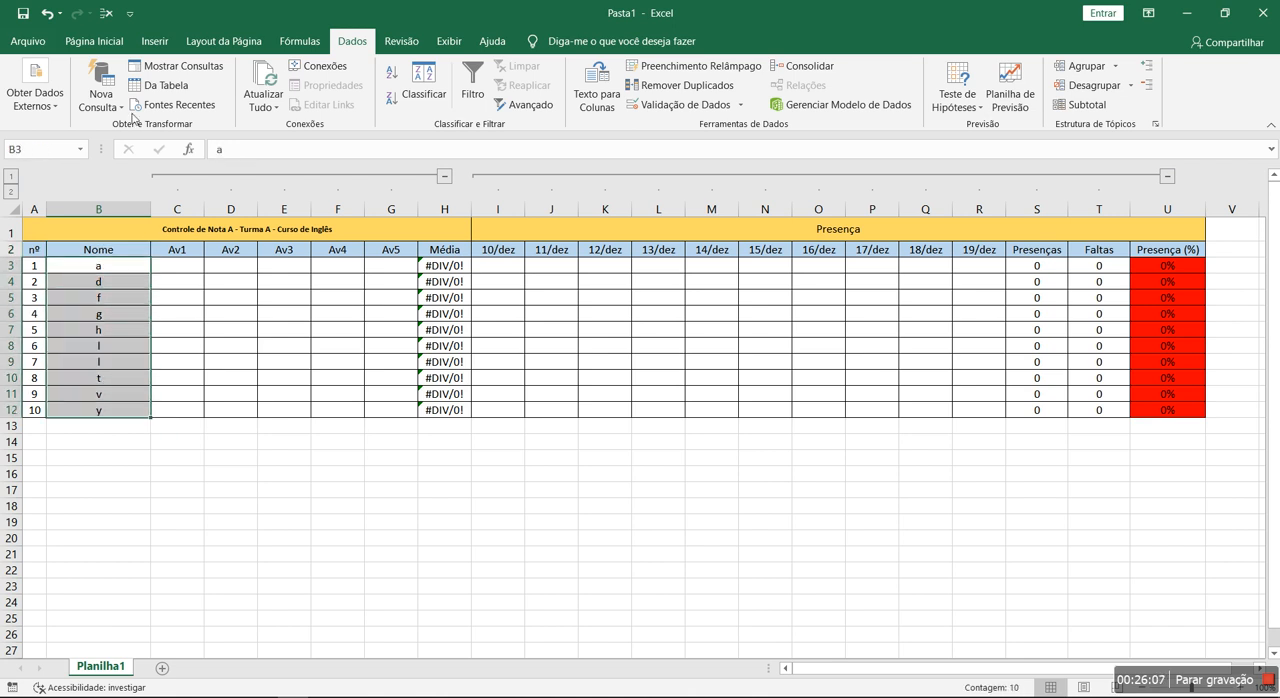
click(94, 41)
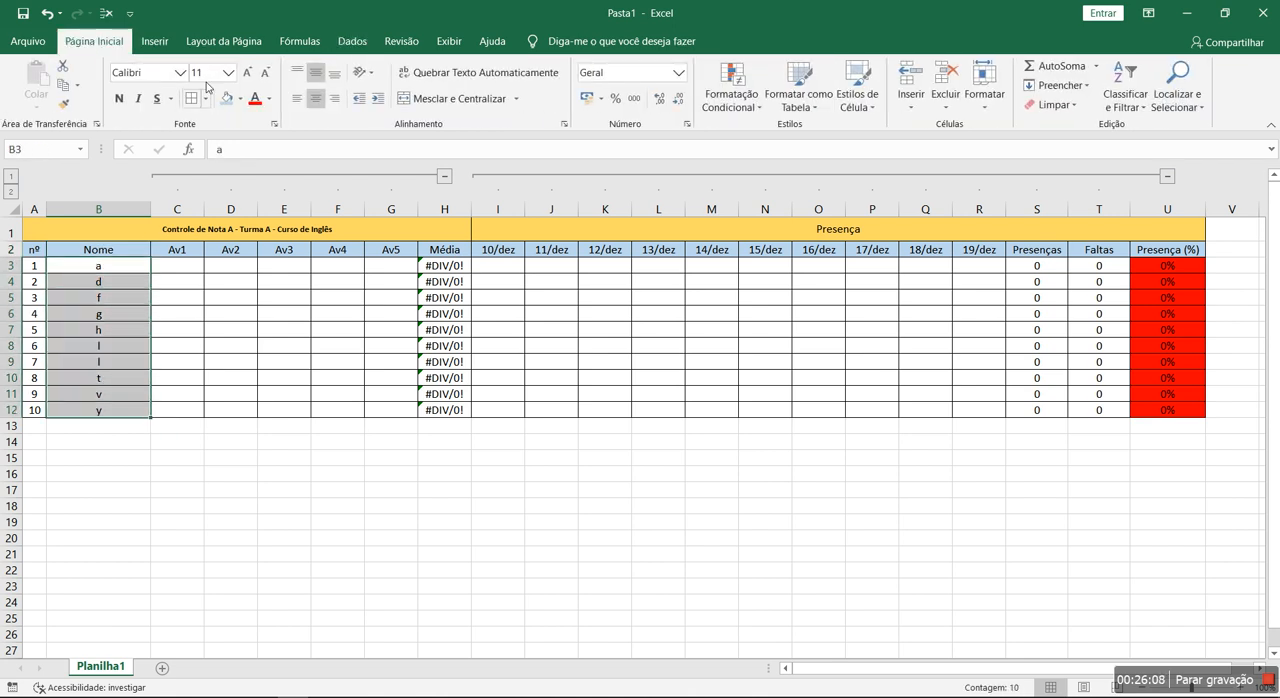
click(125, 380)
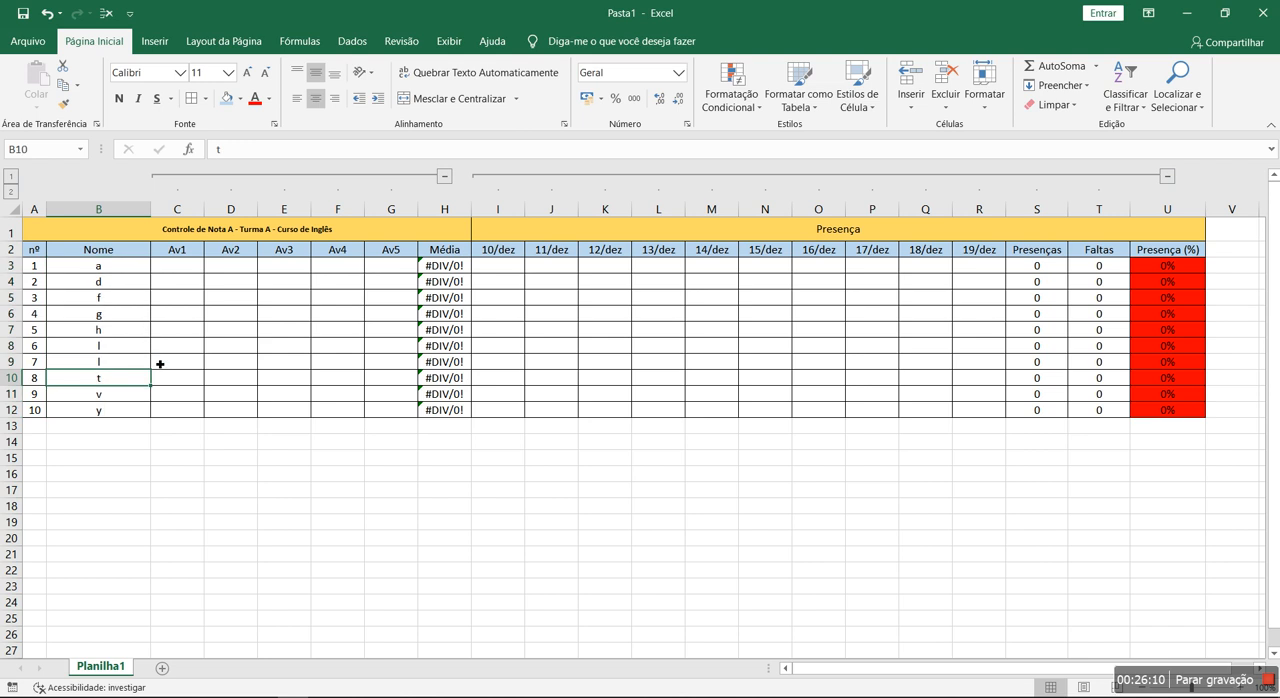
- Enter the Av1 grades 8, 8, 8, 7, 8, 8, 8, 9, 8 and 7 in C3:C12
click(184, 270)
text(8 8 8 7 8 8 8 9 8)
key(Return)
key(Return)
text(8)
key(Return)
key(Up)
key(Delete)
key(Up)
text(7)
key(Return)
click(500, 266)
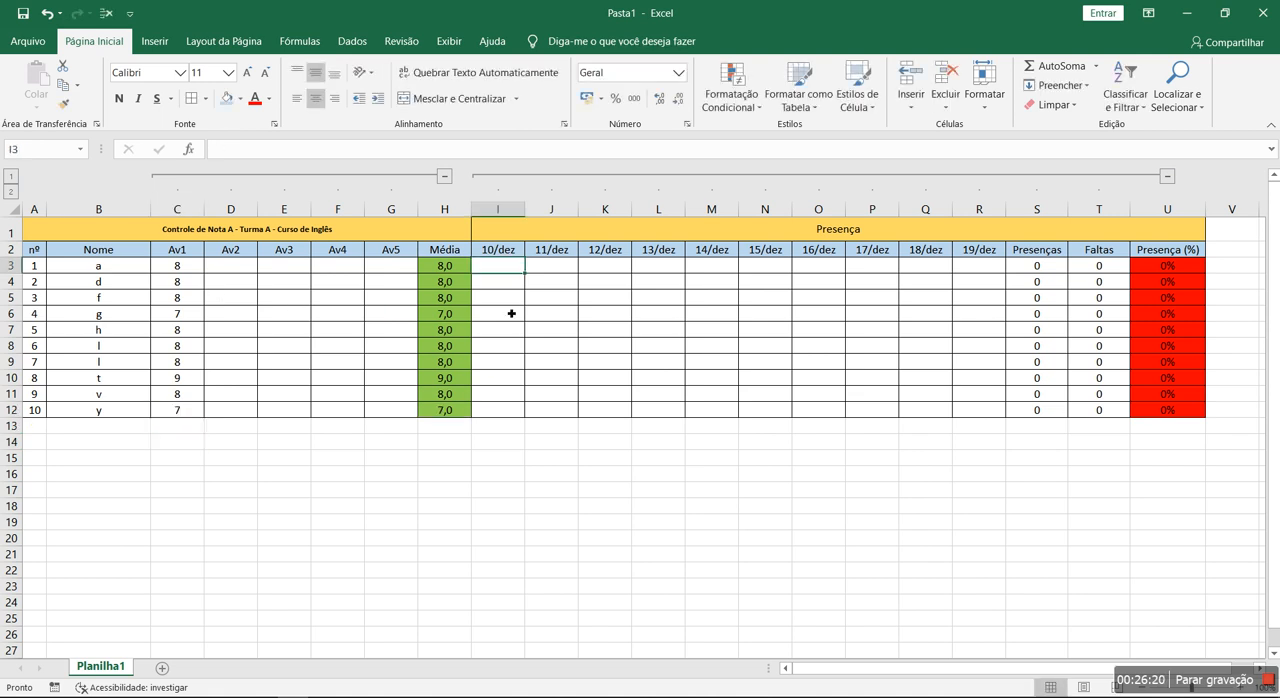
text(p)
key(Escape)
text(Presença)
key(Return)
text(Presença)
- Enter P in I3 and copy it down to I12 to mark every student present on 10/dez
key(Return)
text(Presença)
key(Return)
text(Presença)
key(Return)
key(Up)
key(Up)
key(Up)
key(Up)
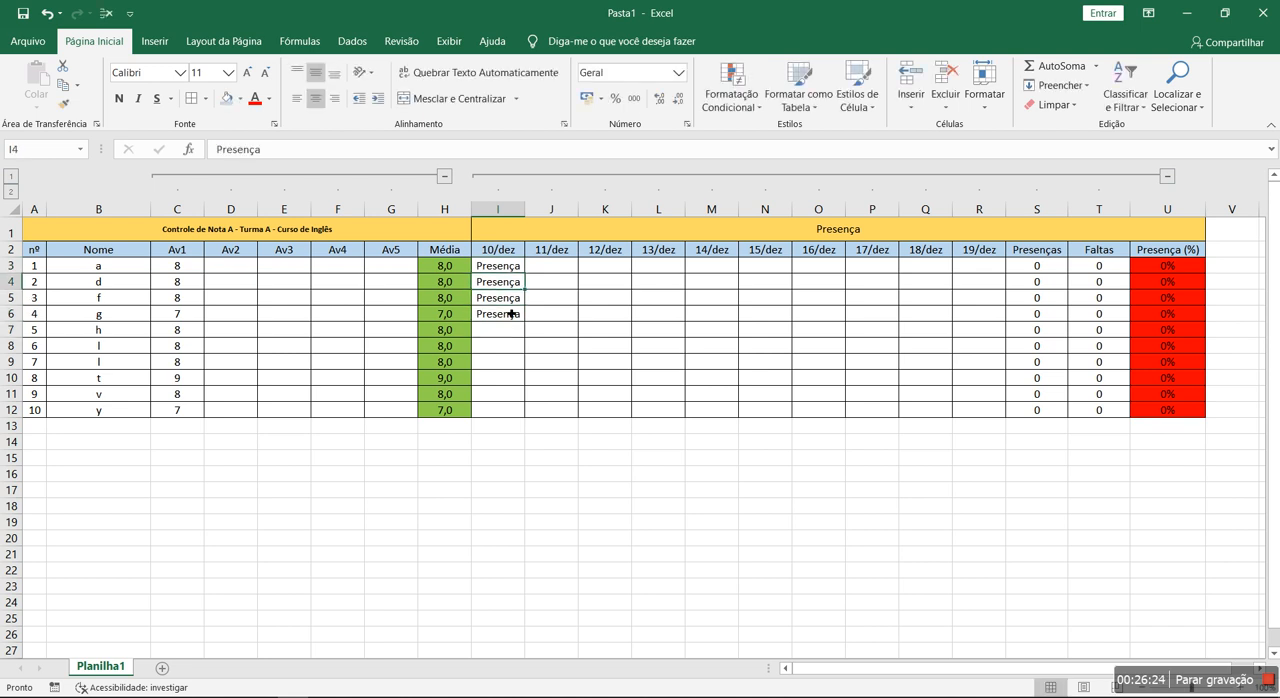
text(P)
key(Delete)
key(Return)
key(Up)
key(ctrl+c)
key(shift+Down)
key(shift+Down)
key(shift+Down)
key(shift+Down)
key(shift+Down)
key(shift+Down)
key(shift+Down)
key(shift+Down)
key(shift+Down)
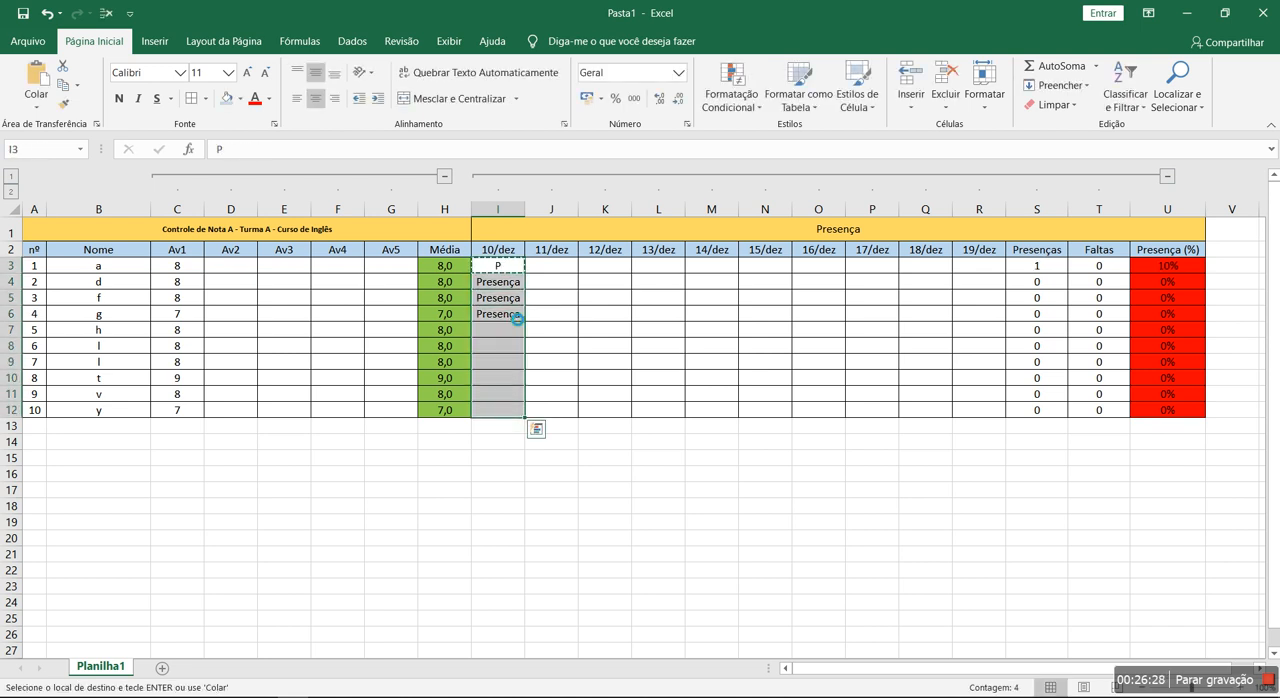
key(ctrl+v)
- Copy the 10/dez attendance marks in I3:I12 to the 11/dez and 12/dez columns
key(Right)
key(ctrl+v)
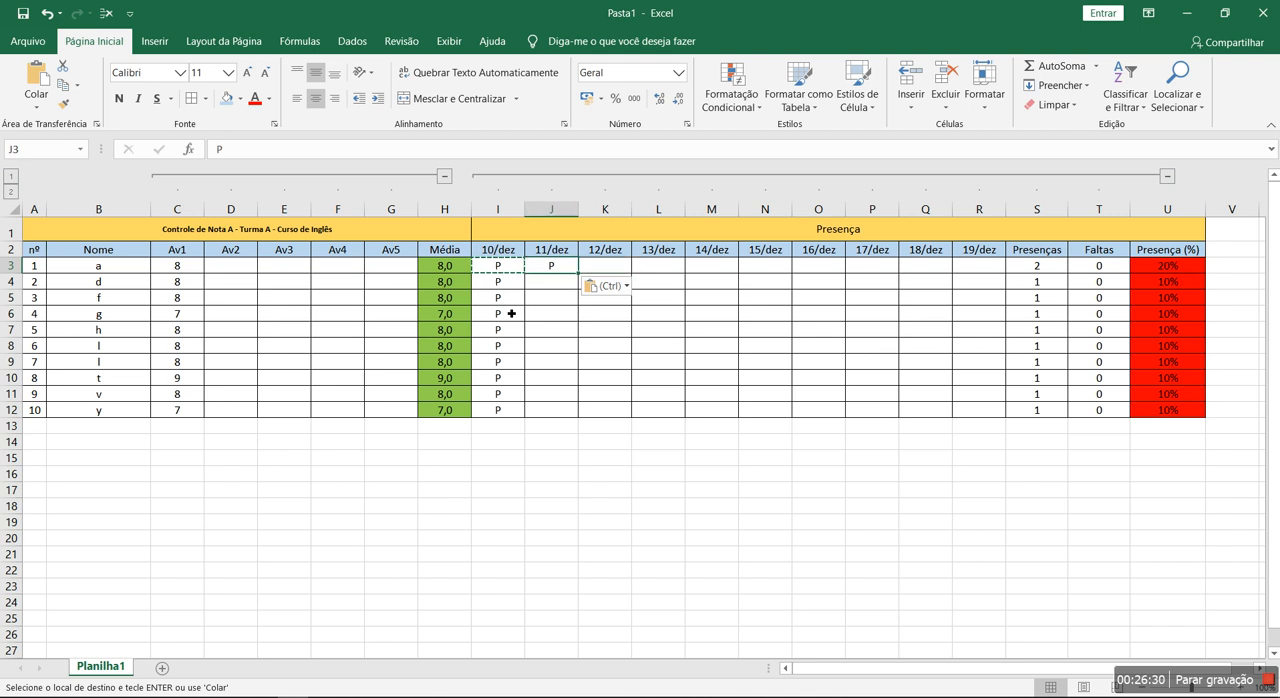
drag(516, 269, 494, 420)
key(ctrl+c)
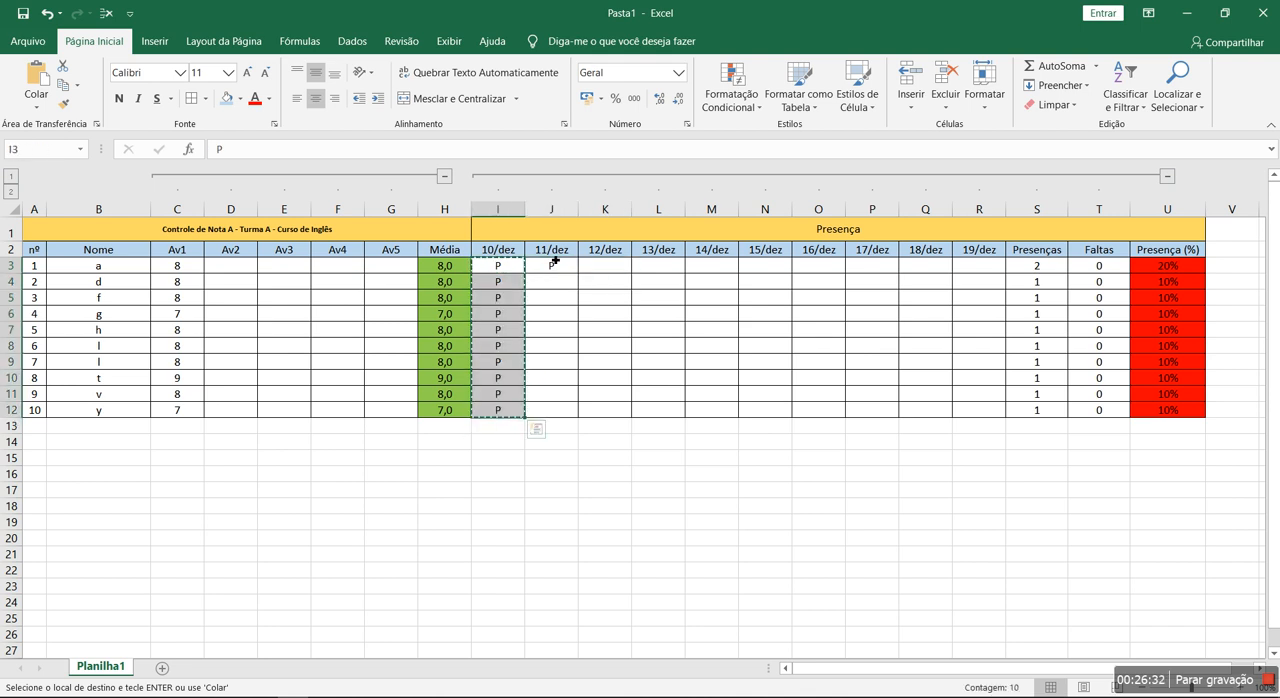
click(553, 265)
key(ctrl+v)
click(601, 272)
key(ctrl+v)
key(Escape)
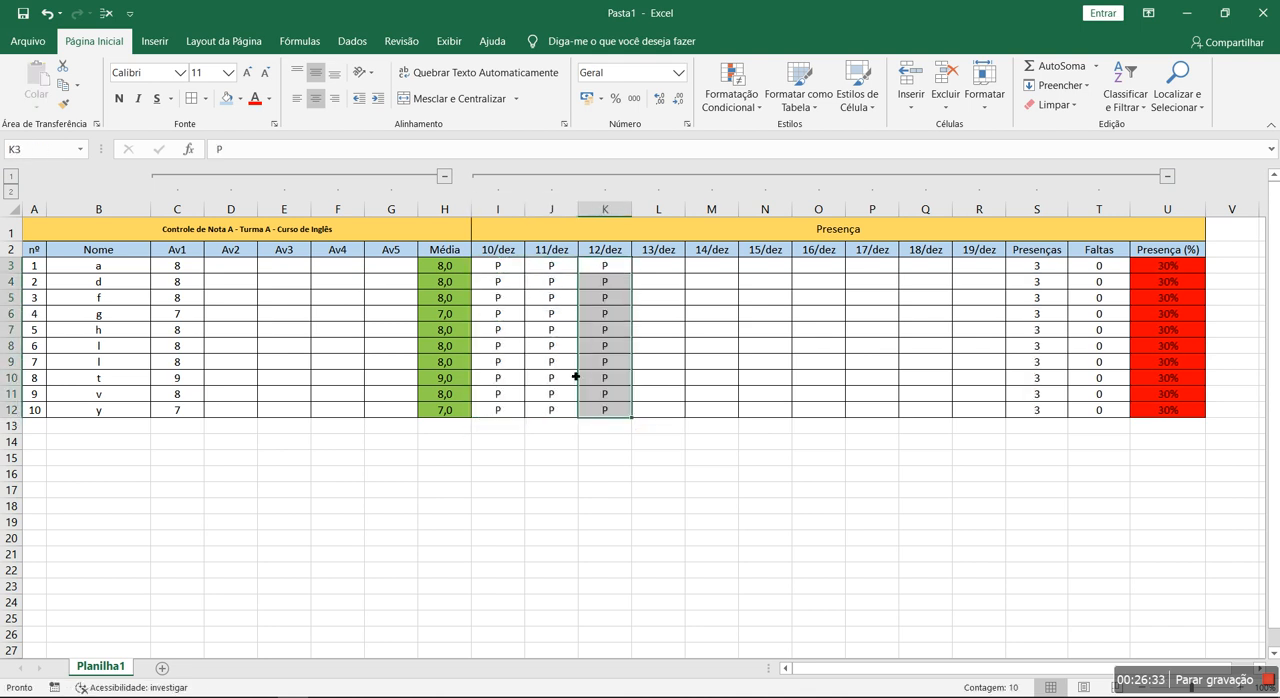
- Mark student g absent on 11/dez by entering F in J6
click(549, 317)
text(F)
key(Return)
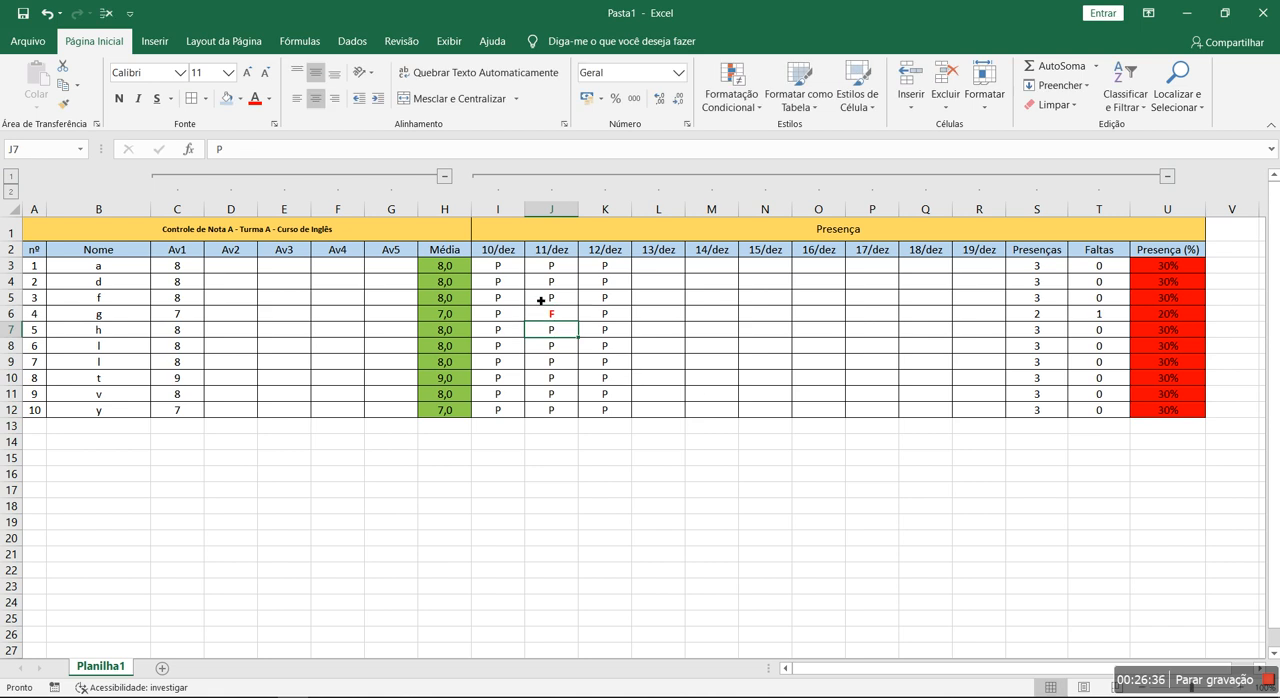
- Examine the Presença (%) column and compare U3 with the attendance marks in row 3
drag(1169, 267, 1182, 410)
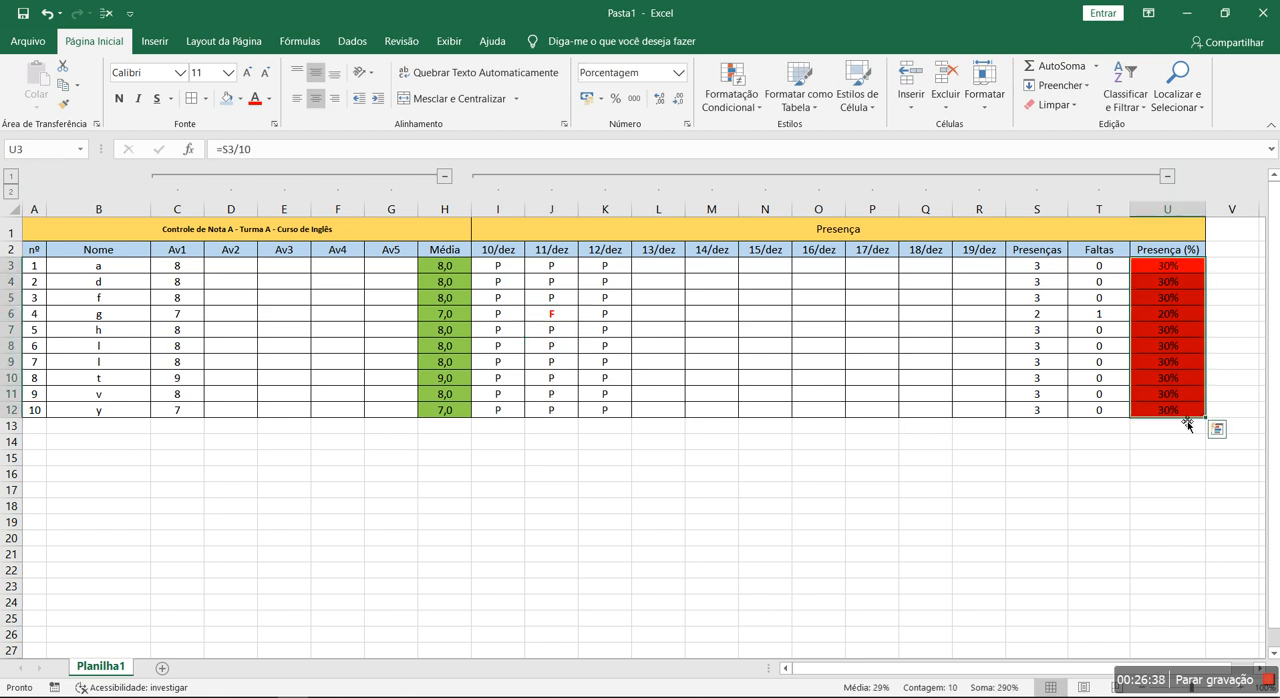
click(1153, 273)
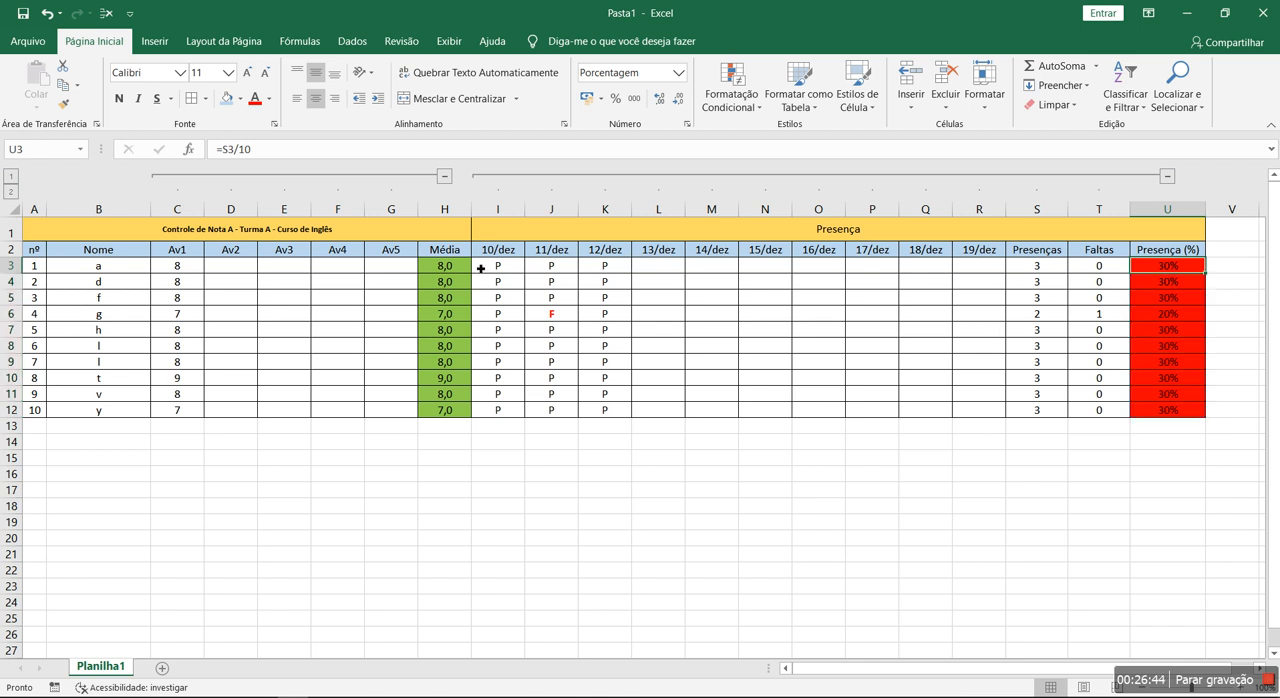
drag(481, 268, 654, 283)
click(1172, 269)
drag(493, 268, 604, 268)
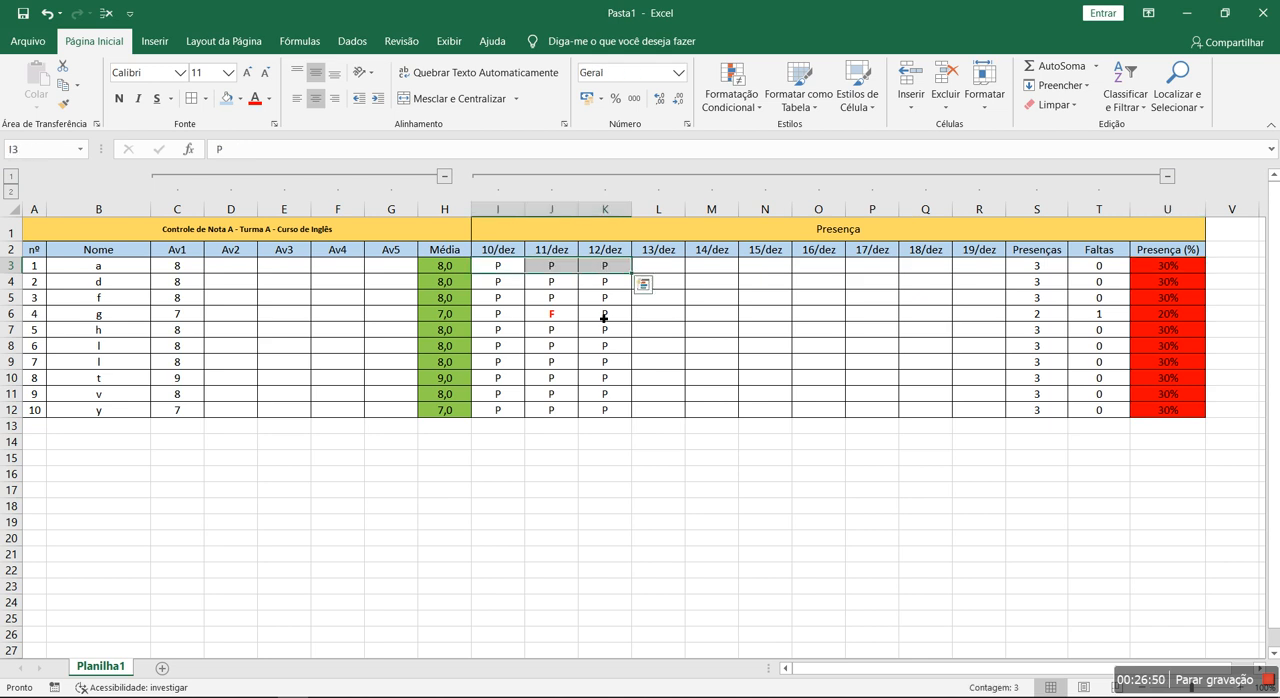
- Try replacing the fixed divisor 10 in U3's attendance percentage formula with CONTAR.VAZIO(I3:R3)
click(1152, 268)
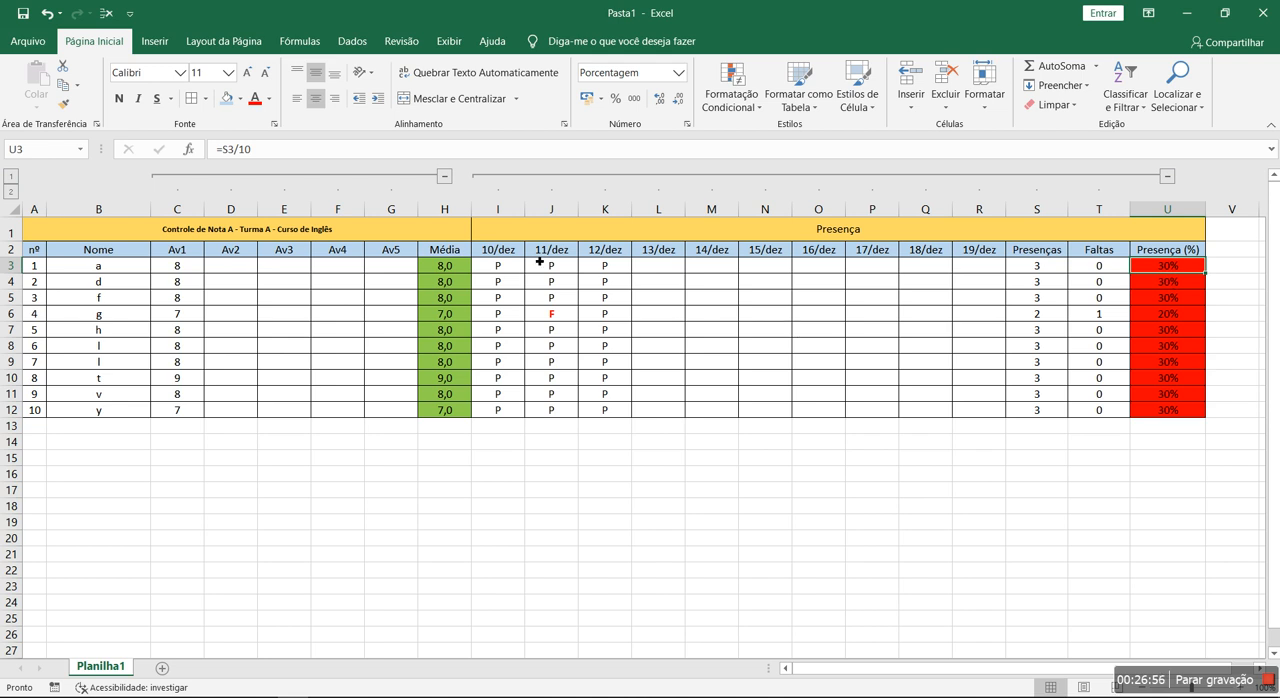
double_click(243, 156)
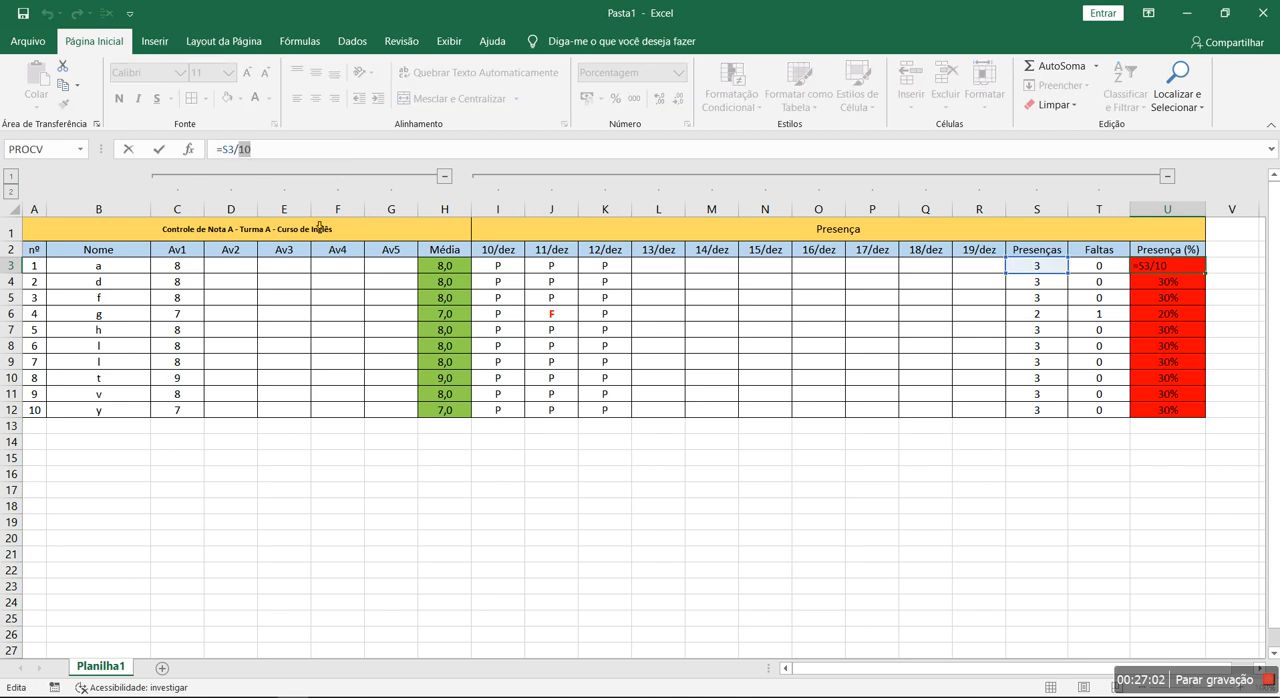
text(CONT)
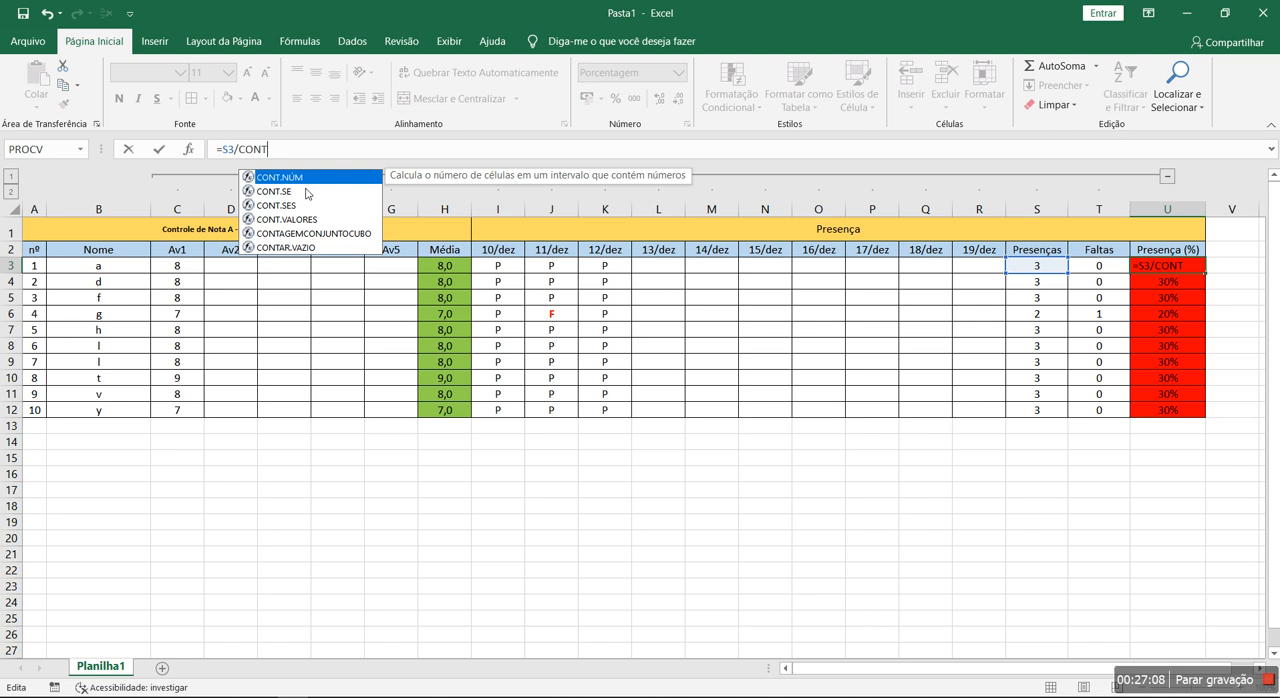
click(305, 249)
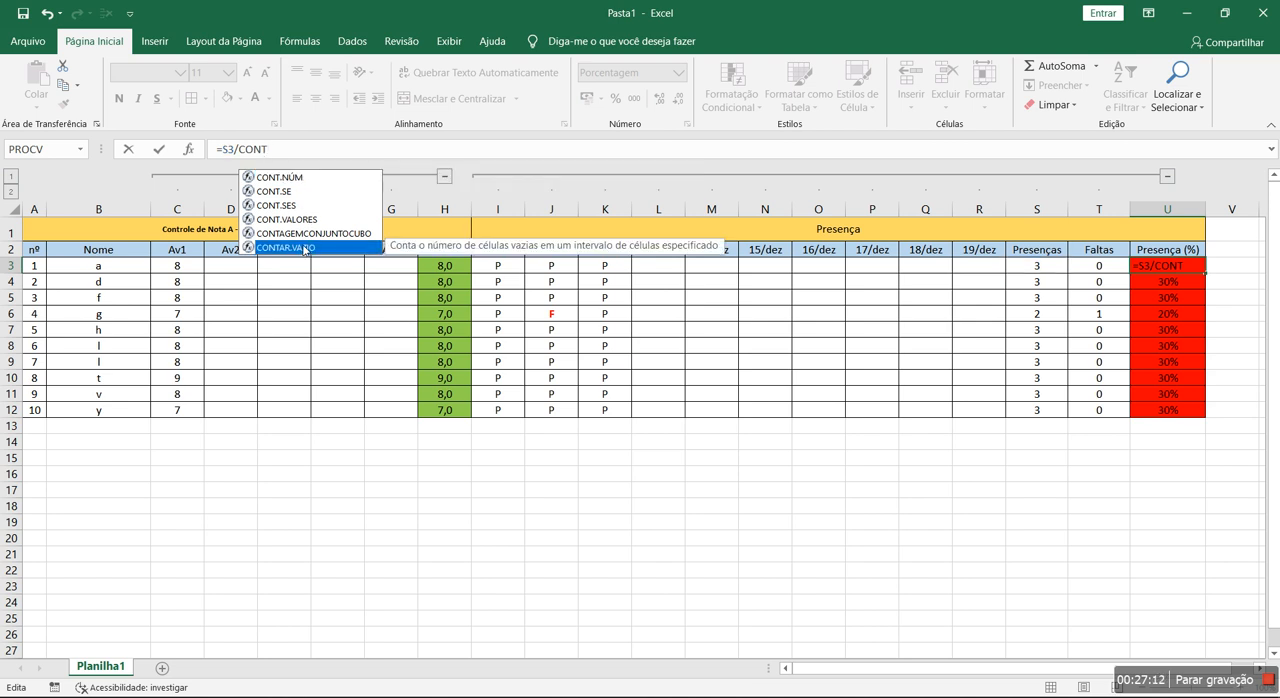
double_click(305, 249)
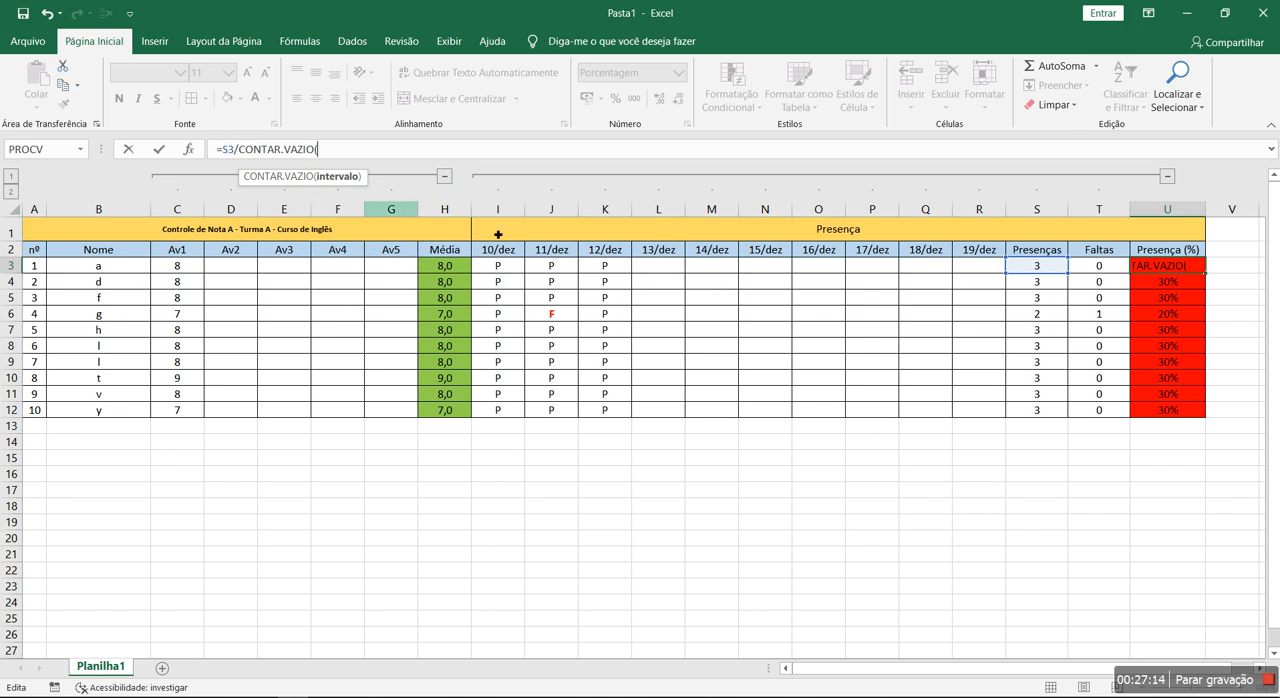
drag(499, 267, 972, 272)
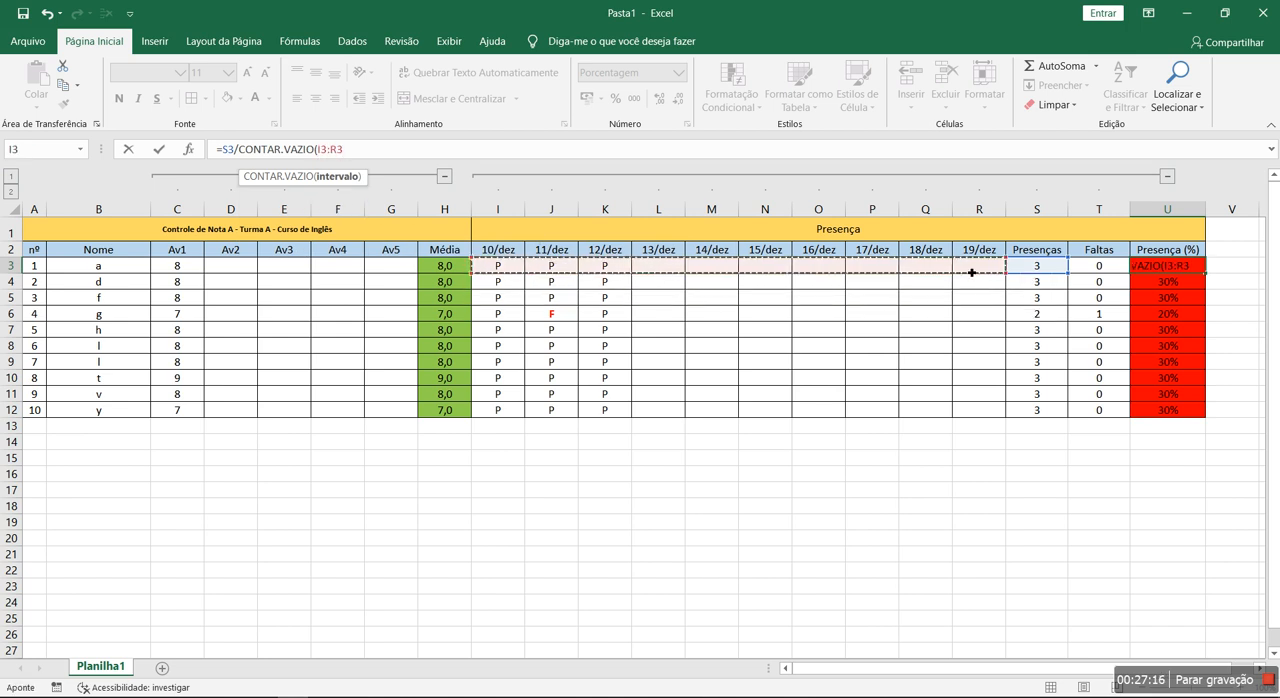
key(Return)
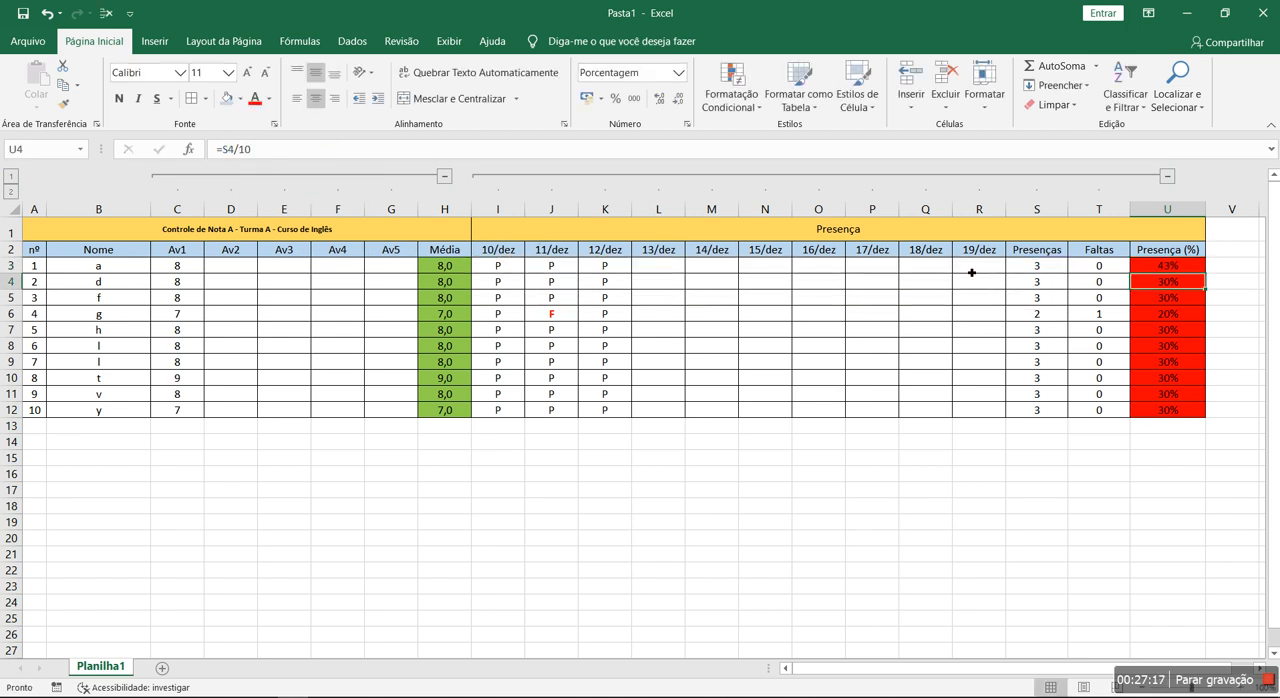
- Try adding 10- before CONTAR.VAZIO in the U3 formula and remove it again
click(1185, 266)
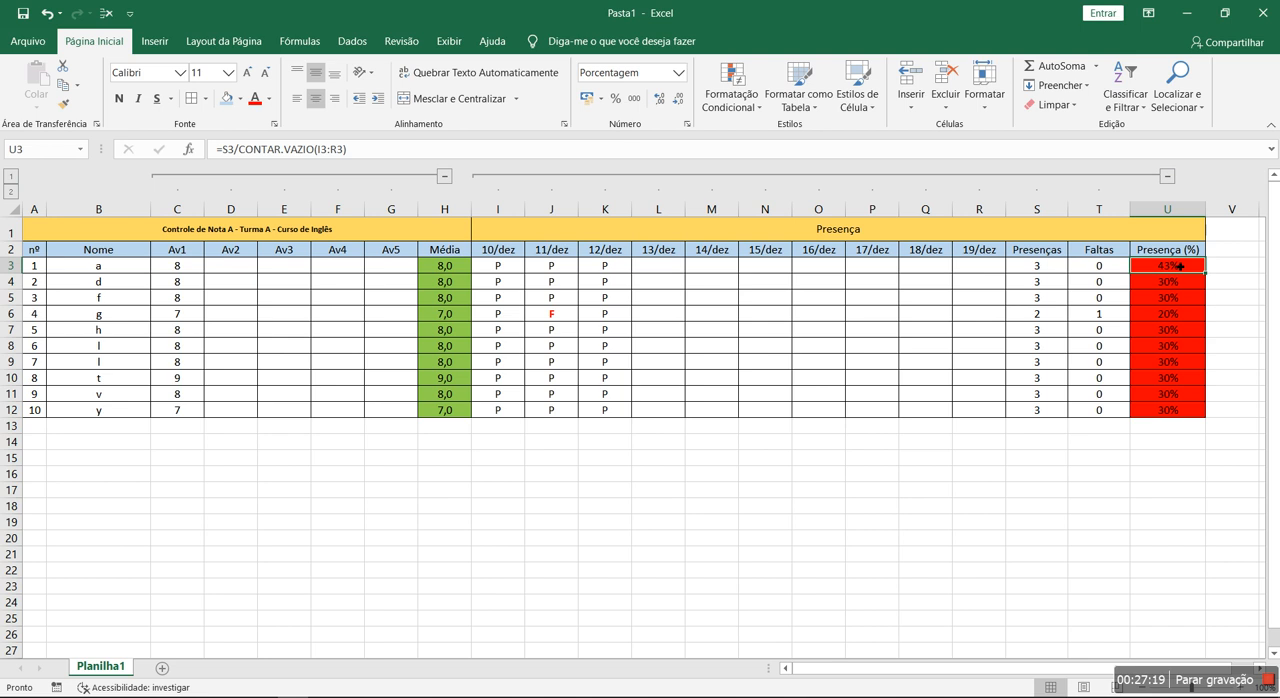
click(229, 149)
text(10-)
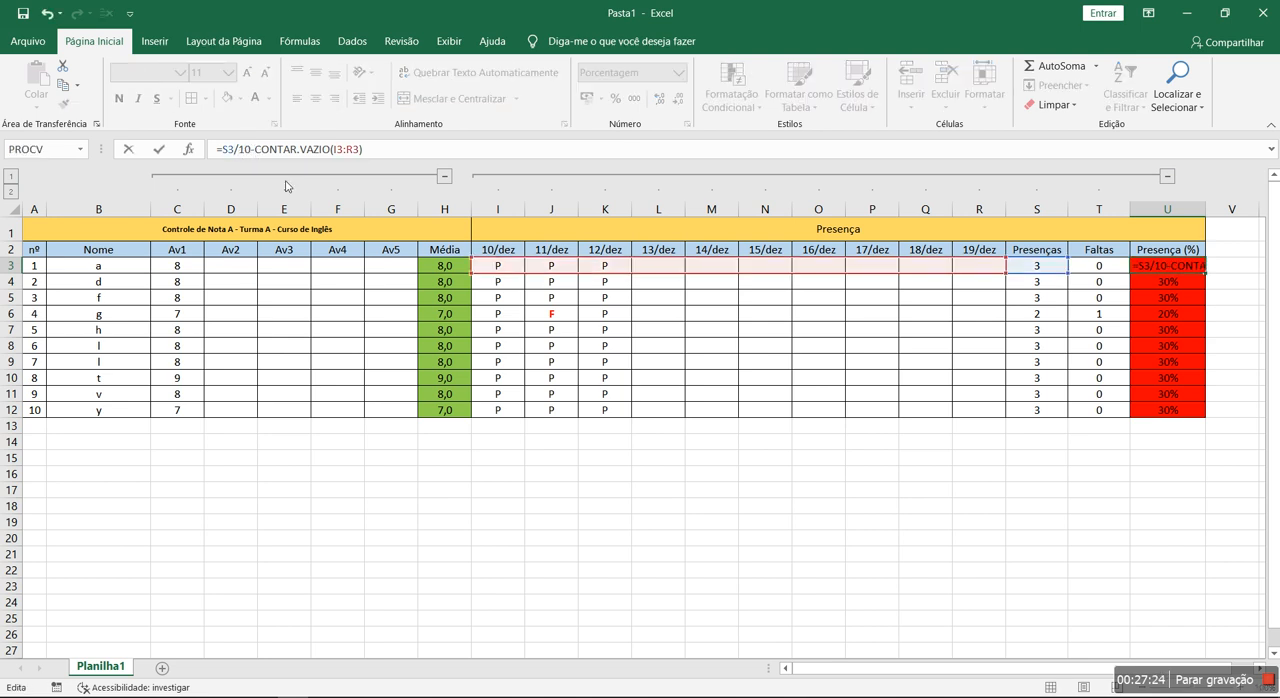
key(BackSpace)
key(BackSpace)
key(BackSpace)
key(ctrl+Return)
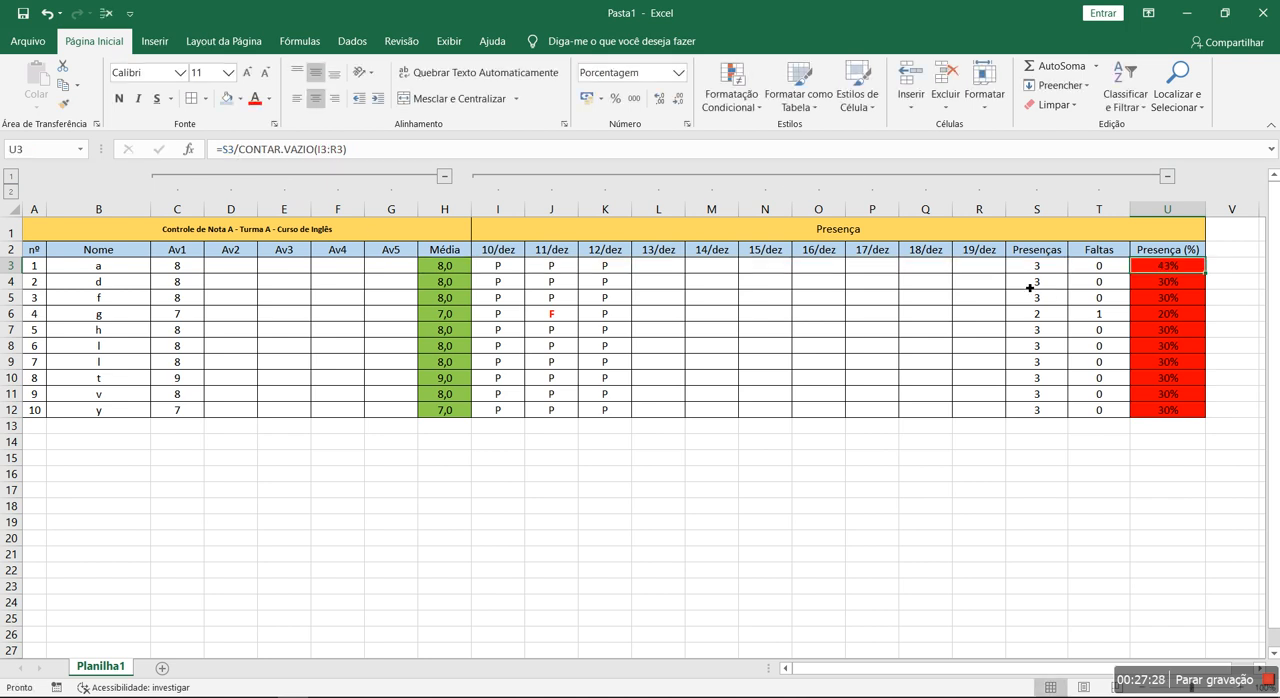
- Change the attendance percentage formula in U3 to =S3/(S3+T3), dividing presences by presences plus absences
drag(239, 149, 417, 155)
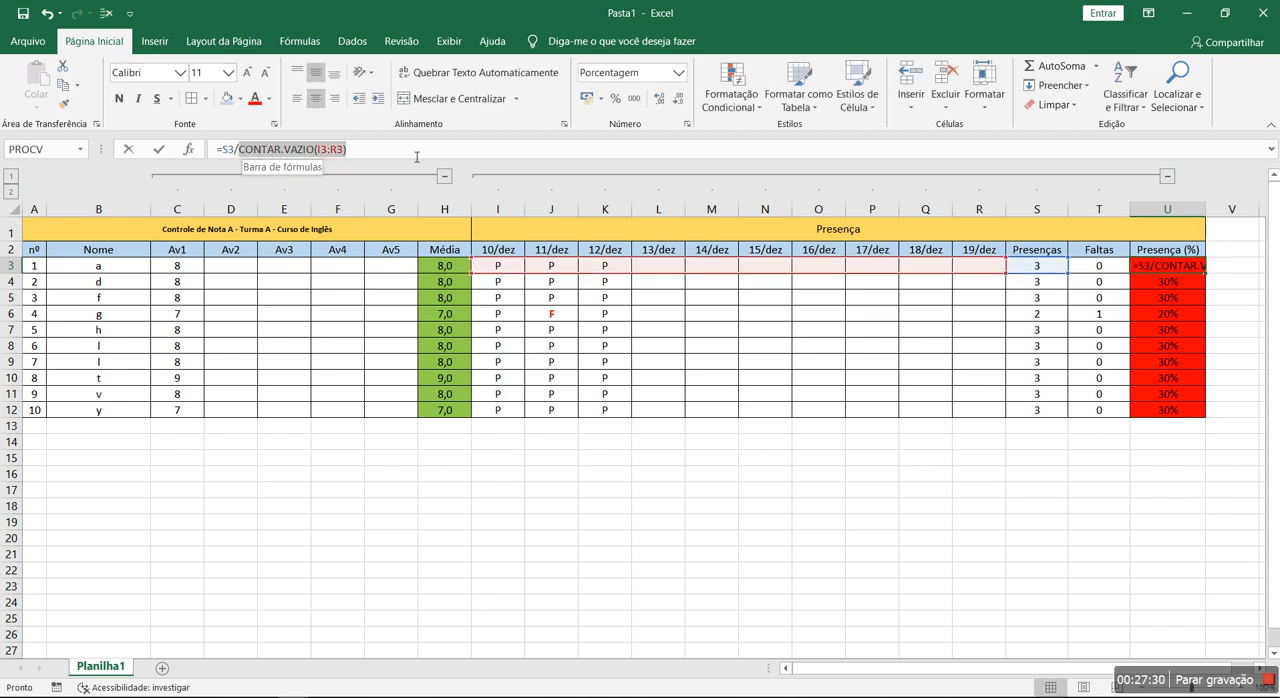
key(BackSpace)
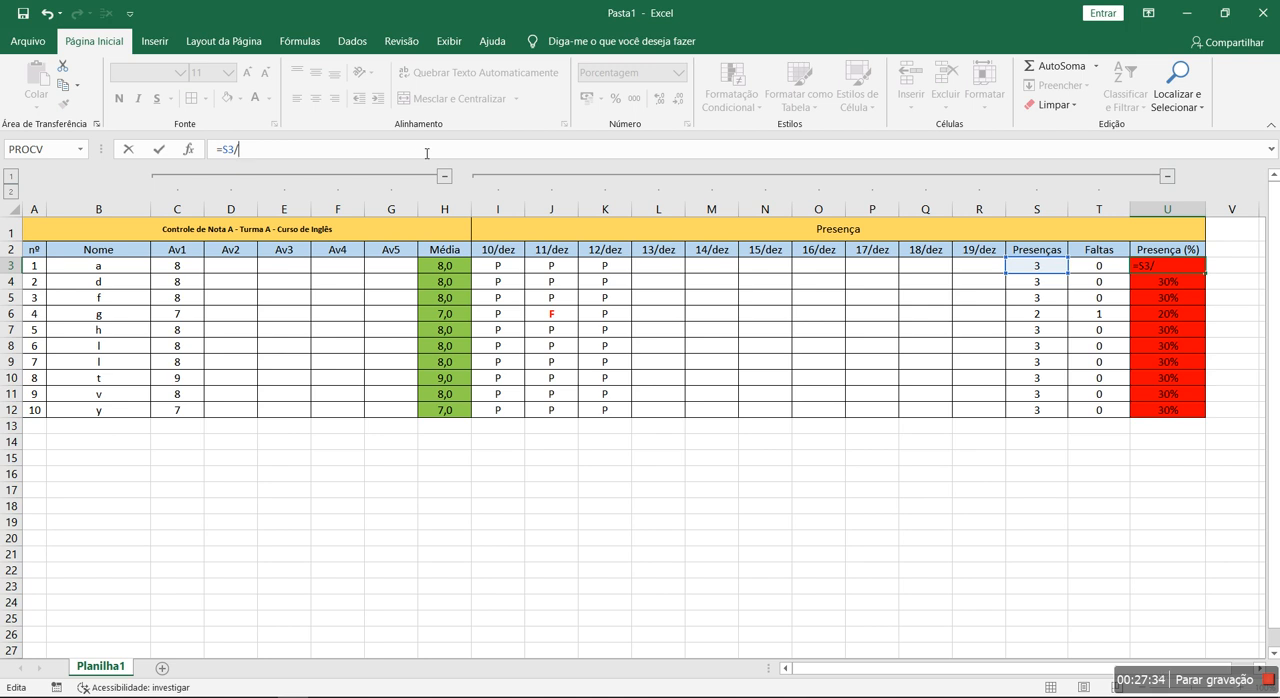
text(()
click(1032, 268)
text(+)
click(1088, 268)
text())
key(Return)
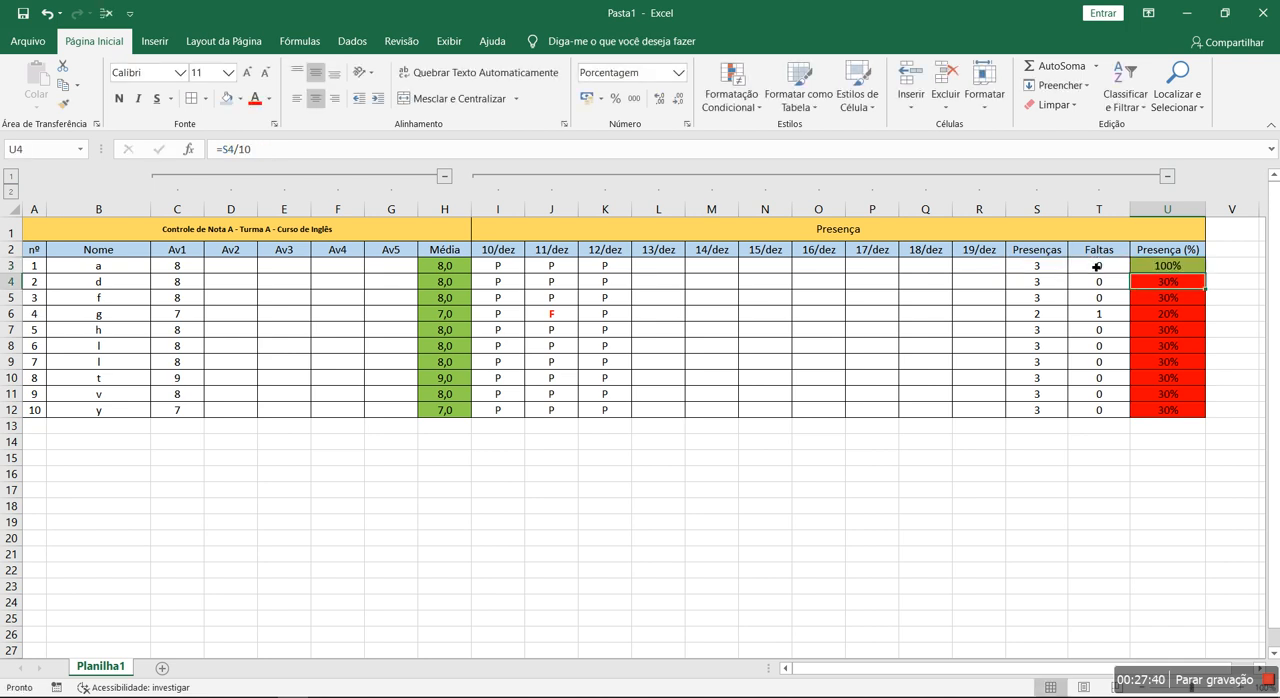
click(1198, 266)
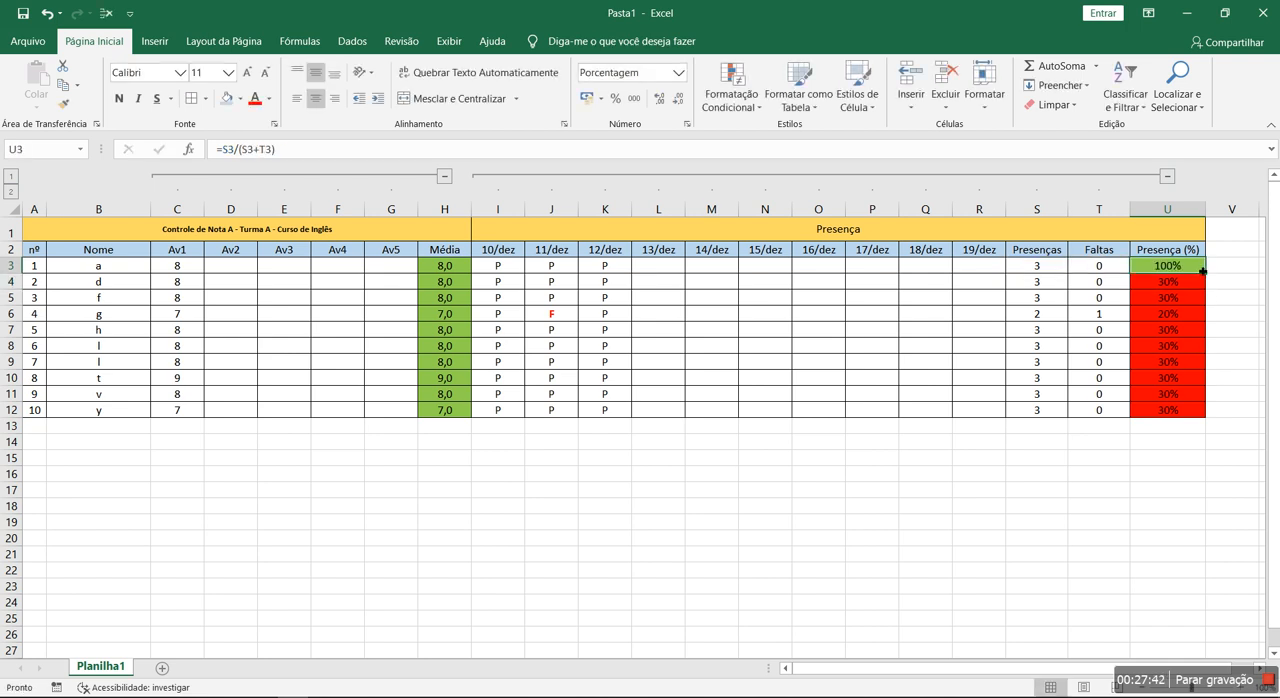
- Copy the percentage formula in U3 down to U12 and check it against the Presenças and Faltas columns
double_click(1206, 273)
click(1023, 511)
click(1032, 269)
click(1076, 272)
click(1046, 268)
click(1086, 268)
click(1046, 271)
click(1091, 269)
drag(458, 268, 569, 269)
click(709, 297)
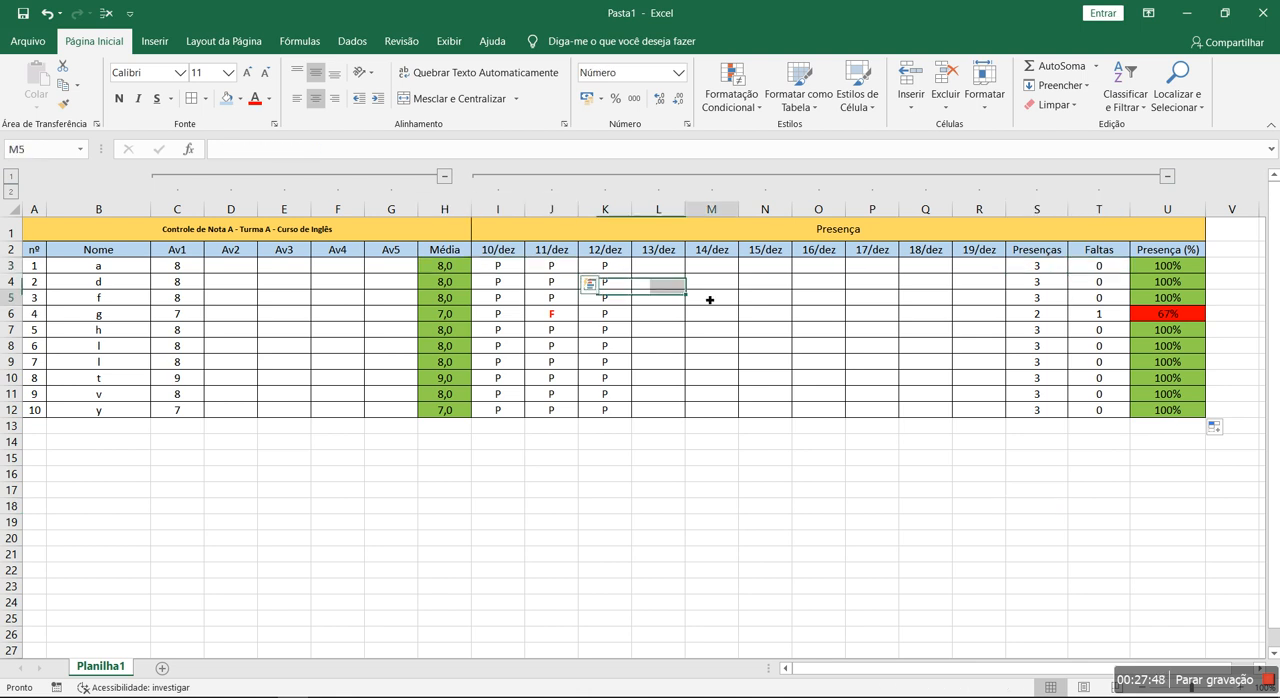
click(1162, 269)
click(1083, 271)
click(1099, 283)
click(1099, 346)
- Mark all ten students present with P for 13/dez in L3:L12 and inspect the formula in U3
click(641, 271)
text(P P P P P P P P P P)
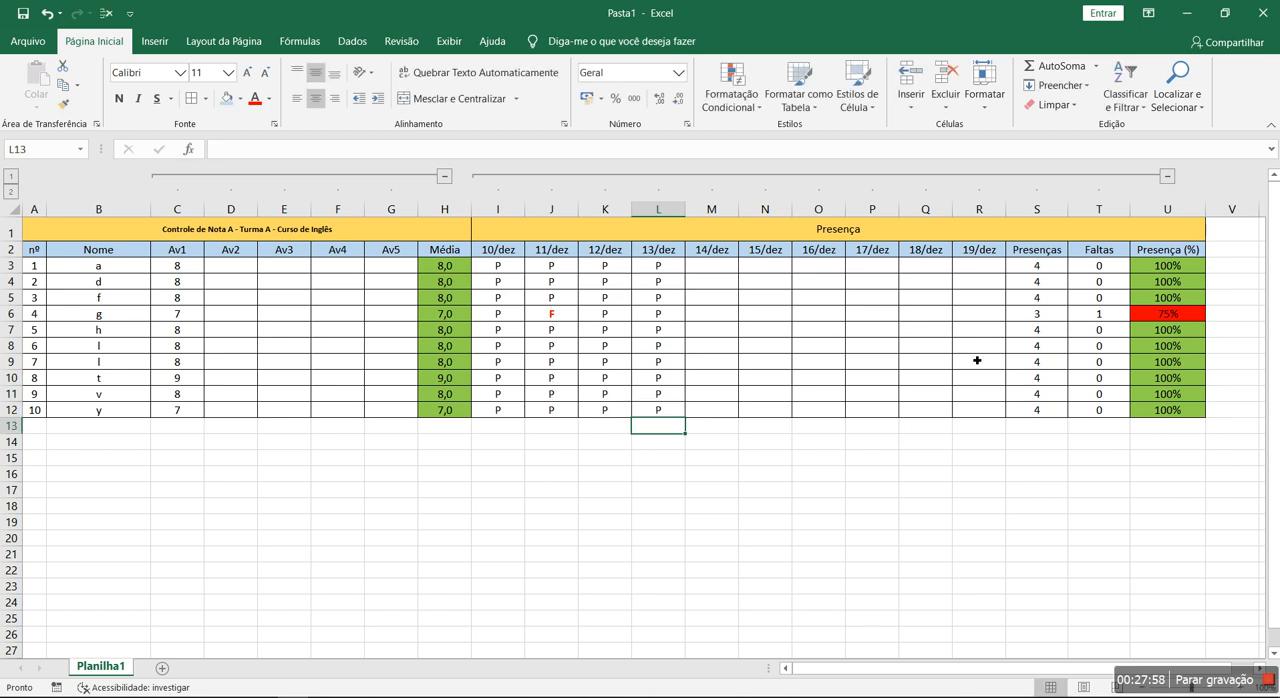
double_click(1147, 270)
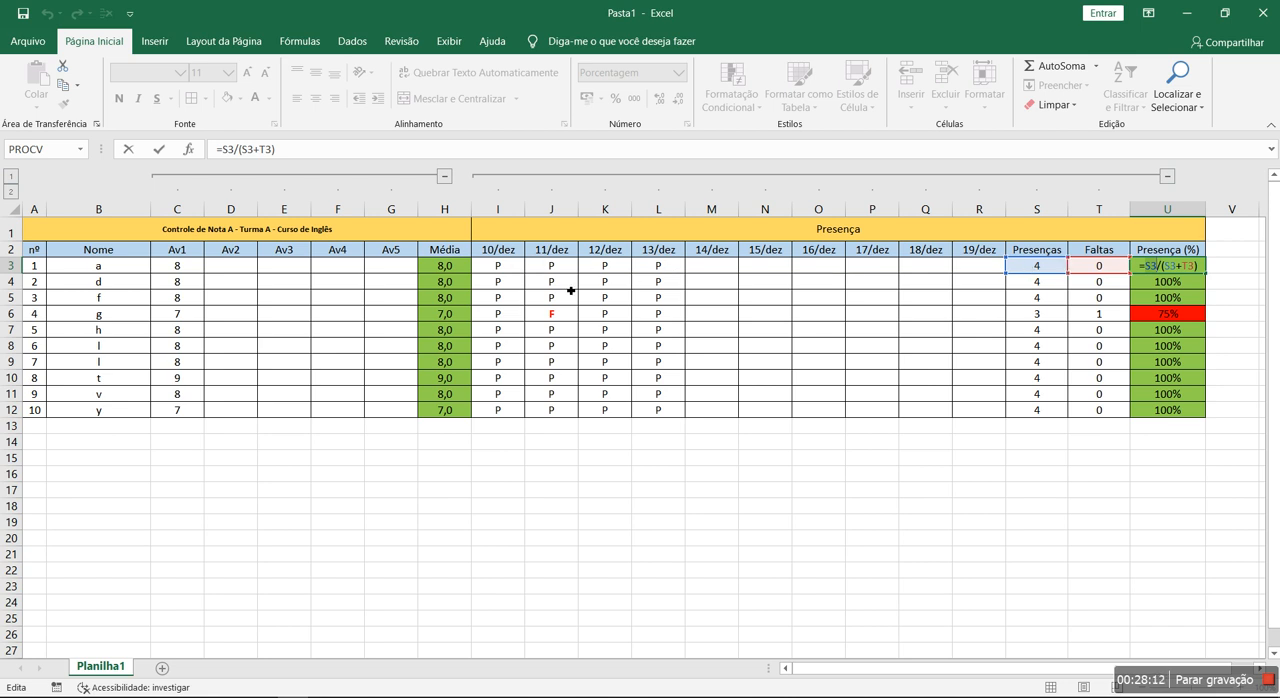
key(ctrl+Return)
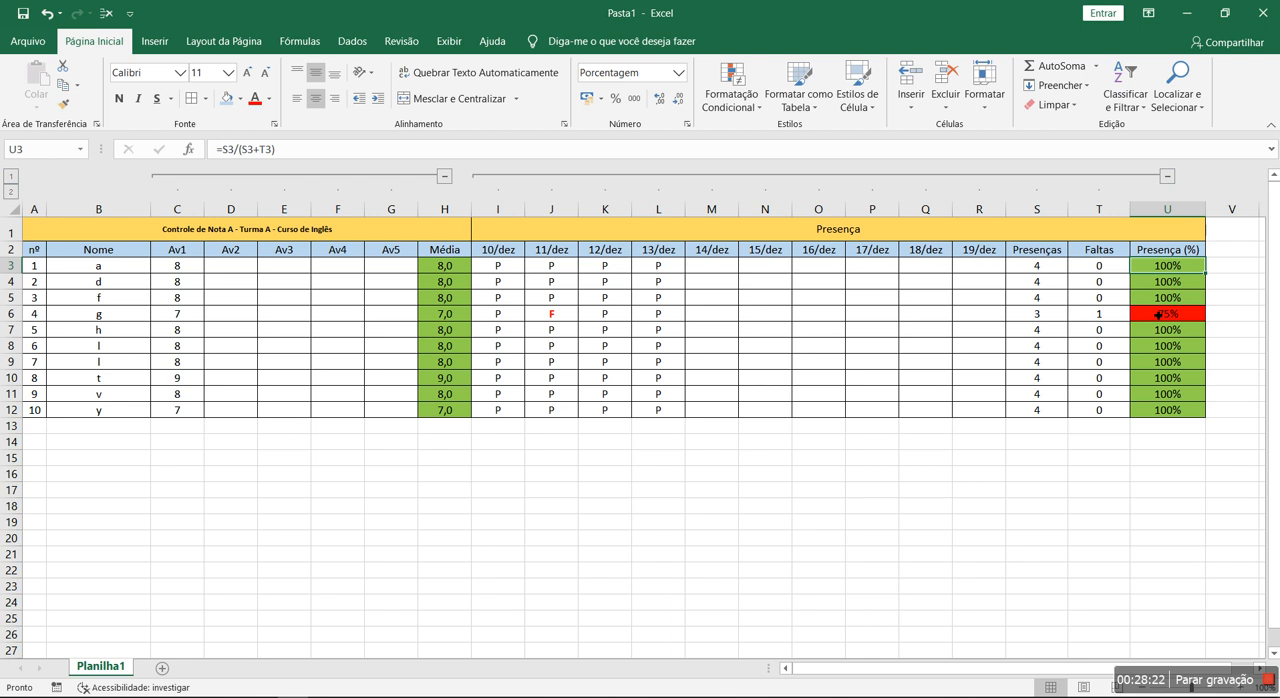
- Enter P, P, P, F, F, P for 14/dez to 19/dez in M3:R3 and inspect U3's percentage formula
click(714, 268)
text(P)
key(Tab)
text(P)
key(Tab)
text(P)
key(Tab)
text(F)
key(Tab)
text(F)
key(Tab)
text(P)
key(shift+Tab)
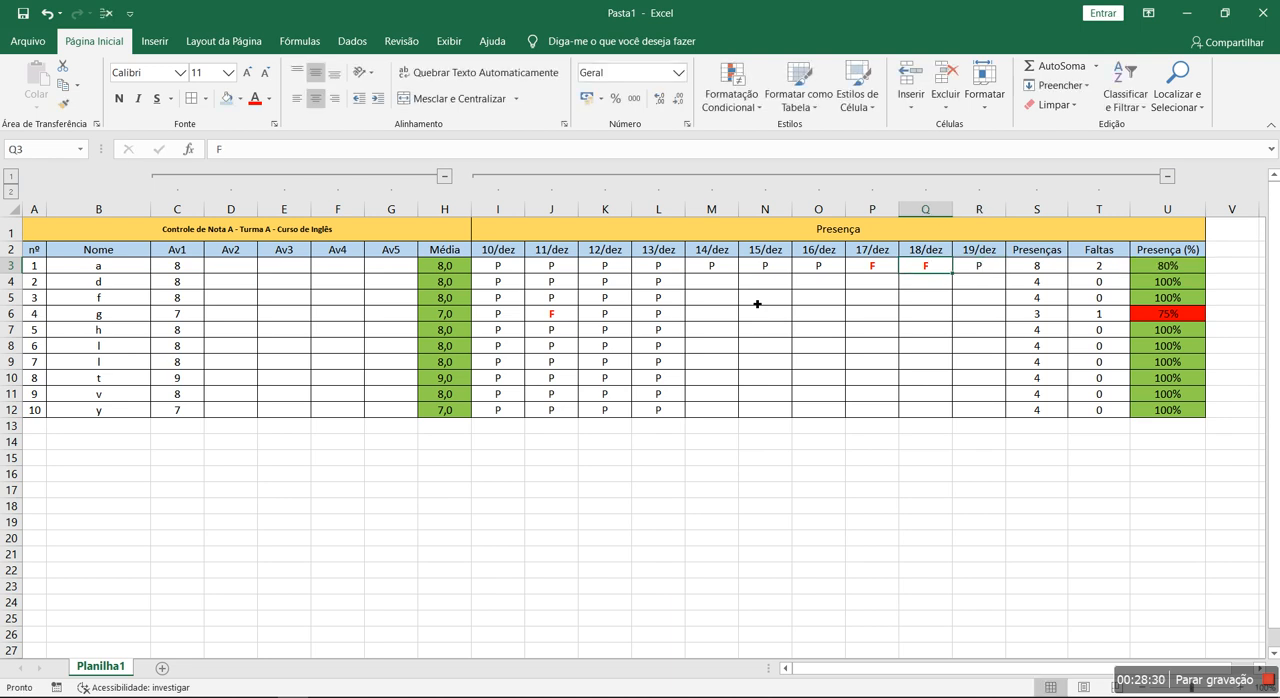
double_click(1160, 266)
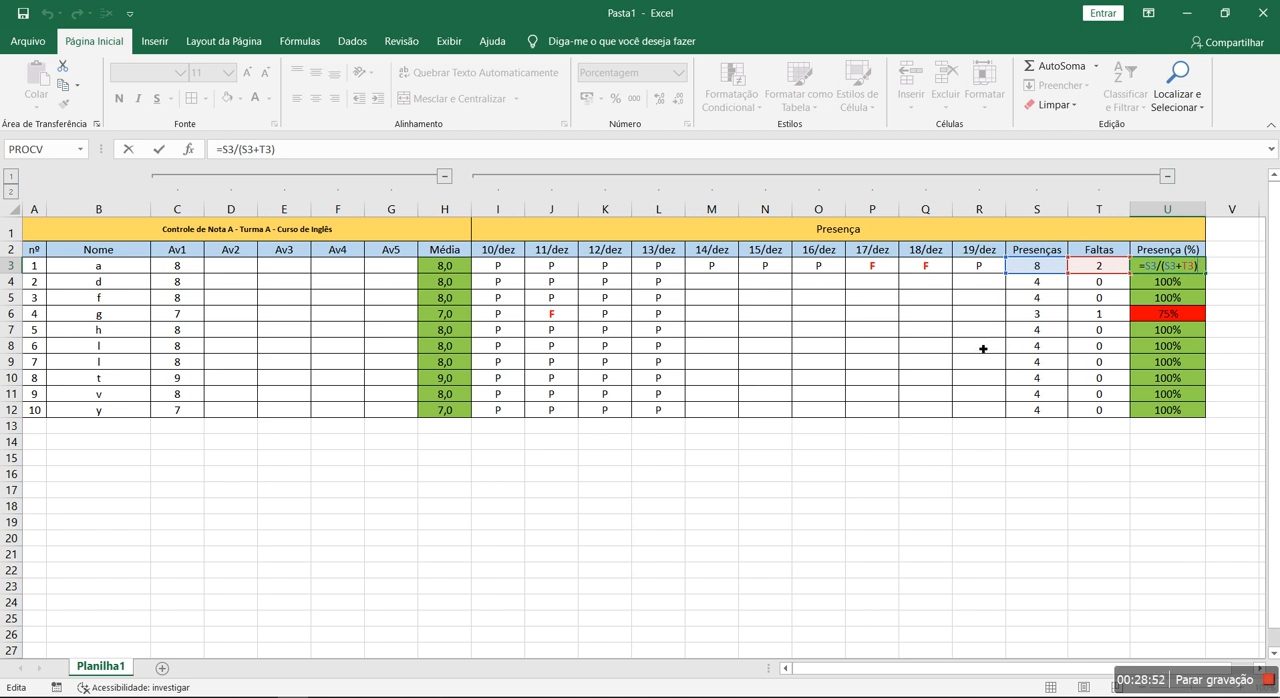
key(ctrl+Return)
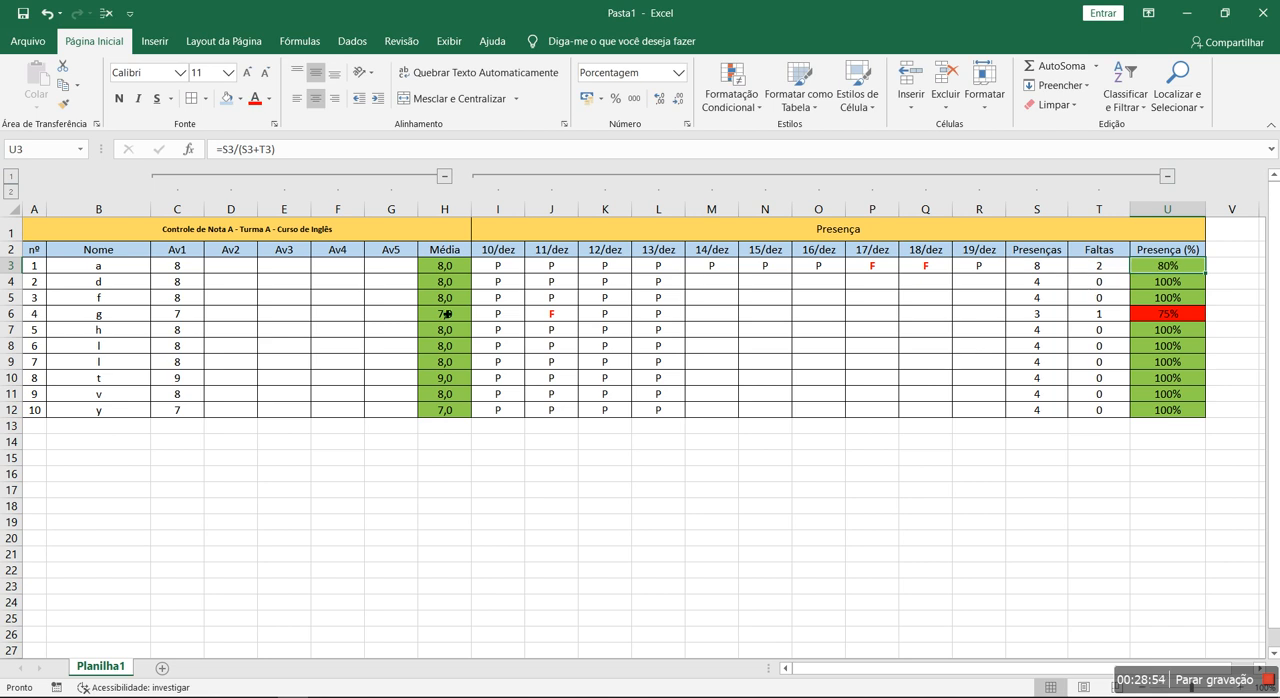
- Mark student 2 present with P from 14/dez to 19/dez in M4:R4
click(722, 294)
key(Up)
text(P)
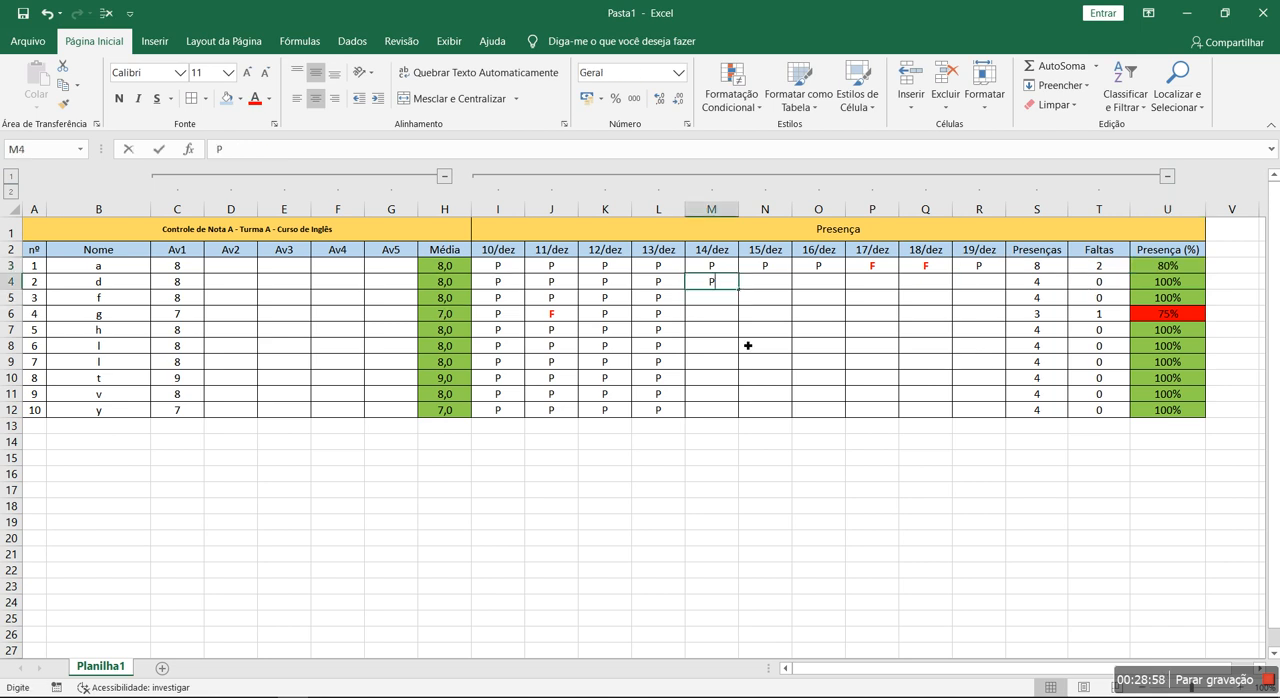
key(Tab)
text(P)
key(Tab)
text(P)
key(Tab)
text(P)
key(Tab)
text(P)
key(Tab)
text(P)
key(Tab)
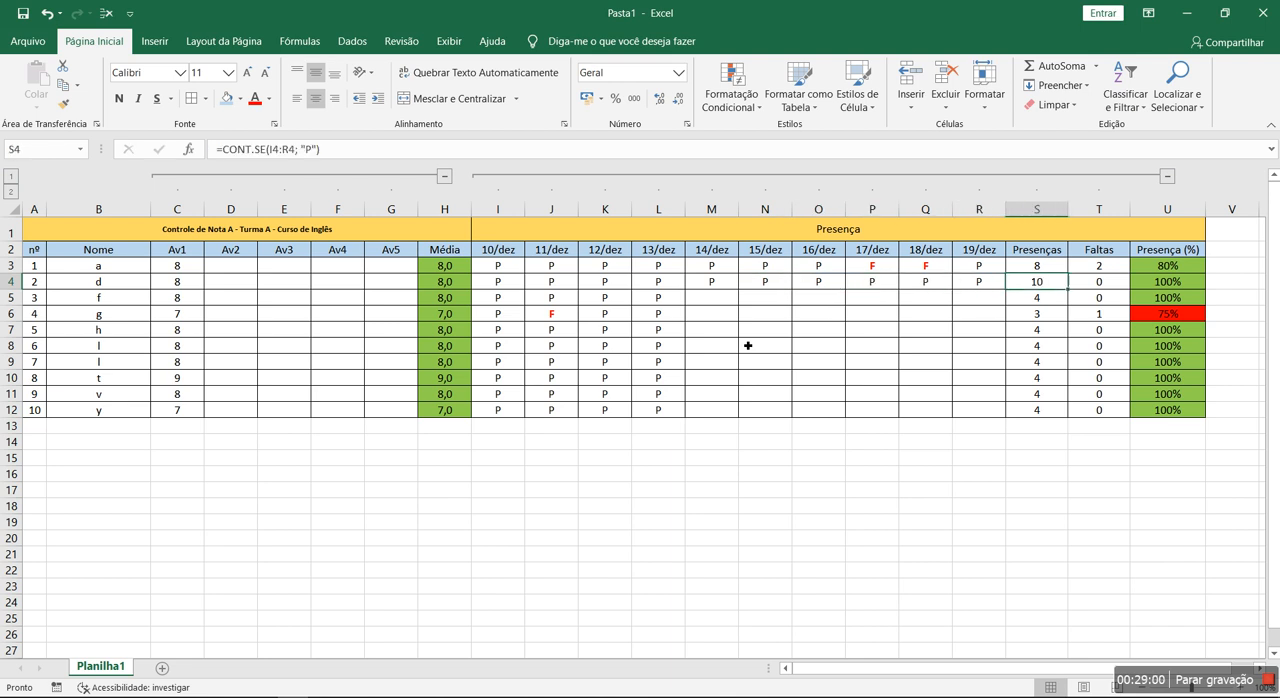
- Copy the 11/dez and 12/dez marks in J3:K12 into M3:N12, O3:P12 and Q3:R12
drag(556, 270, 615, 408)
key(ctrl+c)
click(710, 266)
key(ctrl+v)
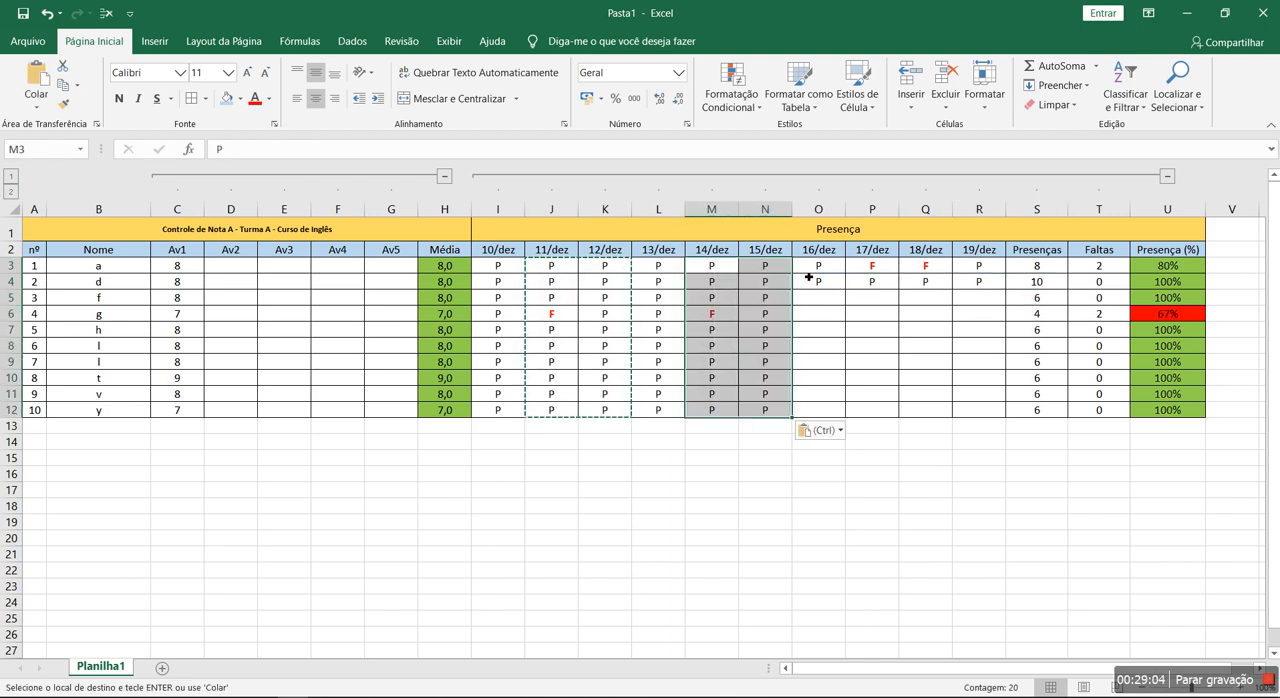
click(818, 266)
key(ctrl+v)
click(911, 272)
key(ctrl+v)
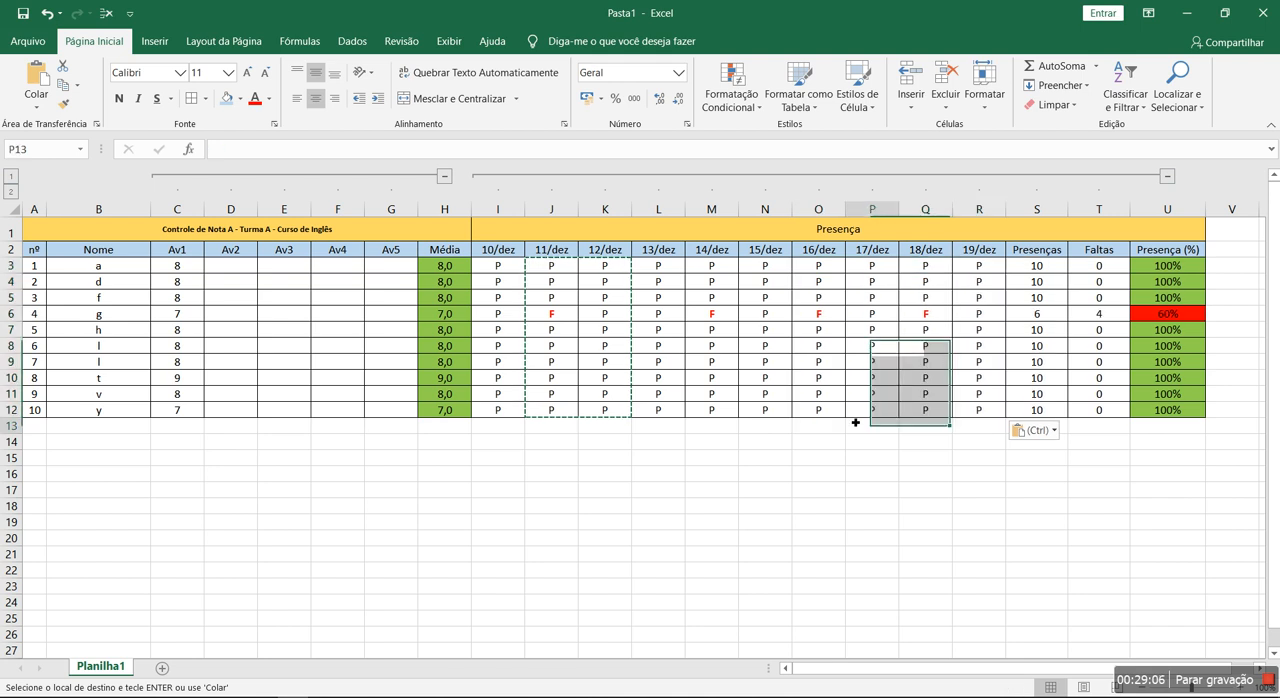
- Enter test absences (F) in N8, P8, M9, P9, L10, P10, J11, K11 and M11:O11
click(857, 412)
key(Escape)
click(766, 350)
text(F)
key(Left)
key(Down)
text(F)
key(Left)
key(Down)
text(F)
key(Left)
key(Down)
text(F)
key(Left)
key(Right)
key(Right)
key(Right)
text(F)
key(Right)
key(F)
key(Right)
key(F)
key(Right)
key(Up)
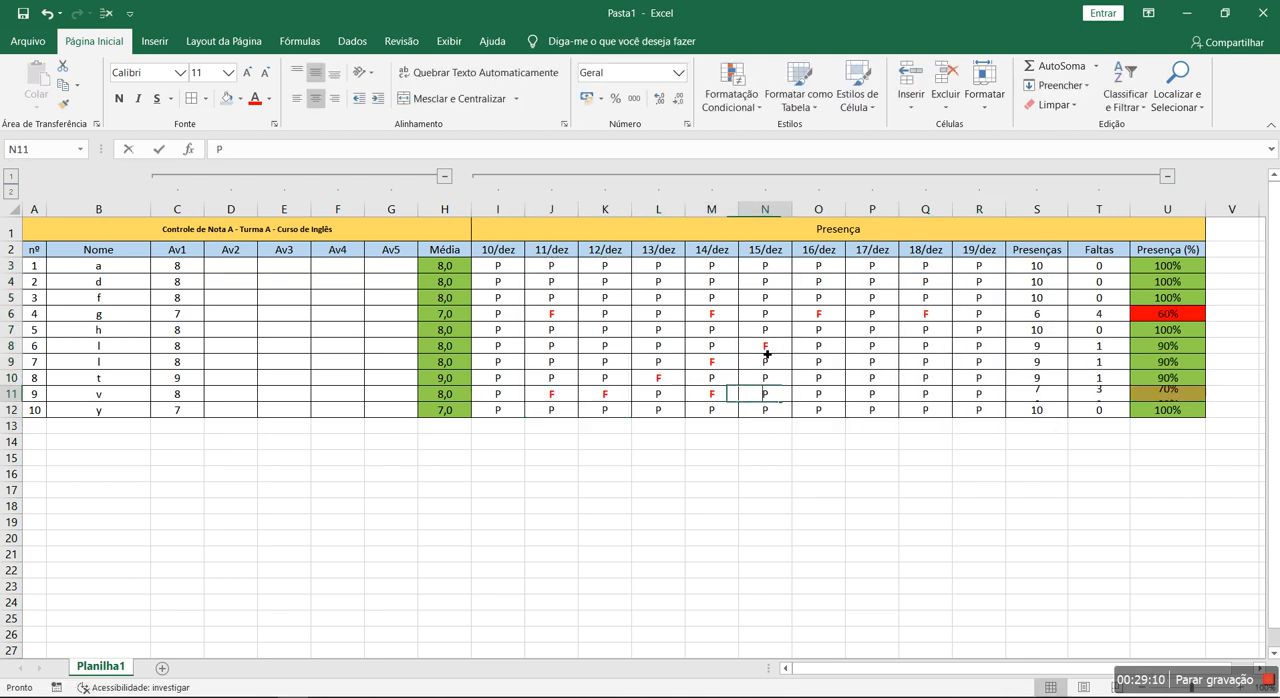
text(F)
key(Up)
text(F)
key(Up)
text(F)
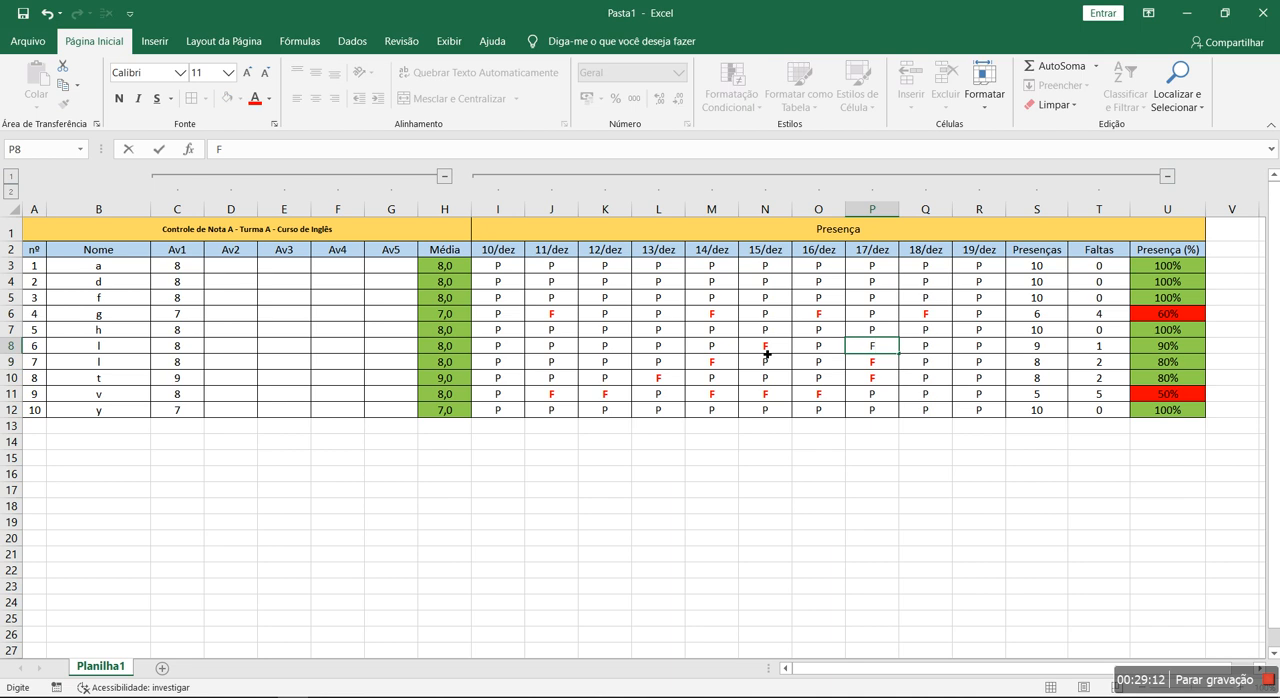
key(Right)
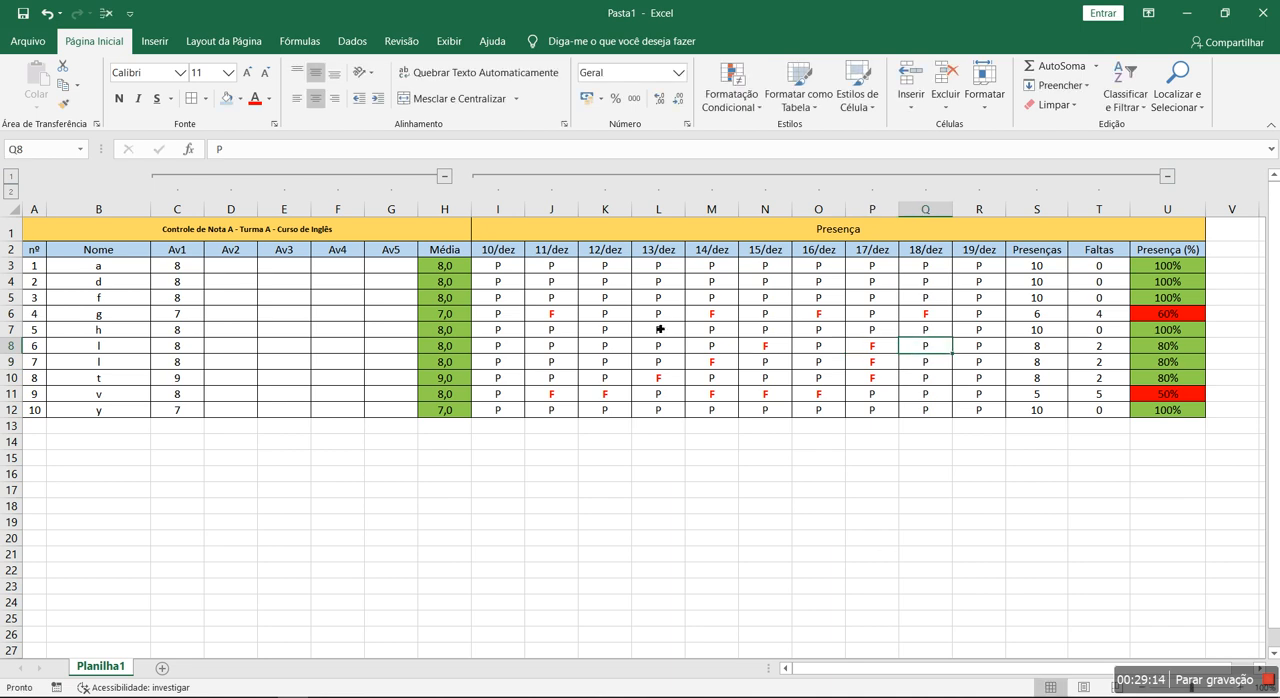
drag(354, 283, 371, 306)
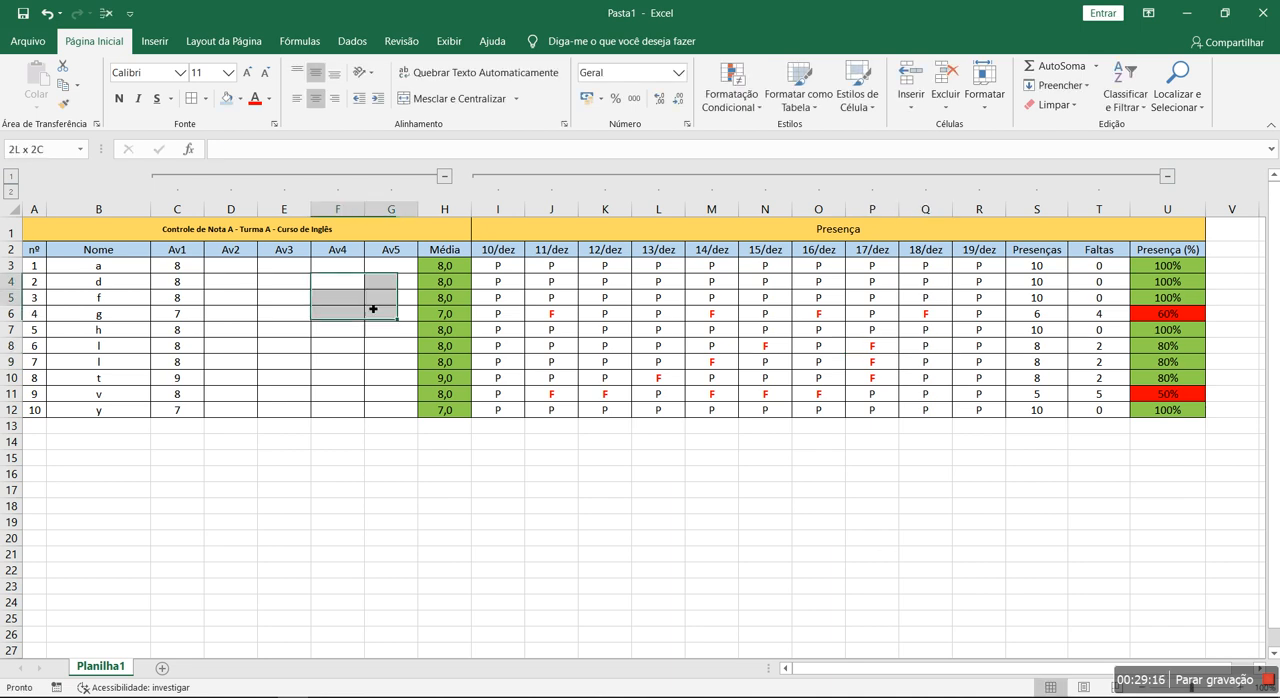
mouse_move(108, 230)
mouse_down()
mouse_move(945, 444)
mouse_move(943, 410)
mouse_up()
click(758, 462)
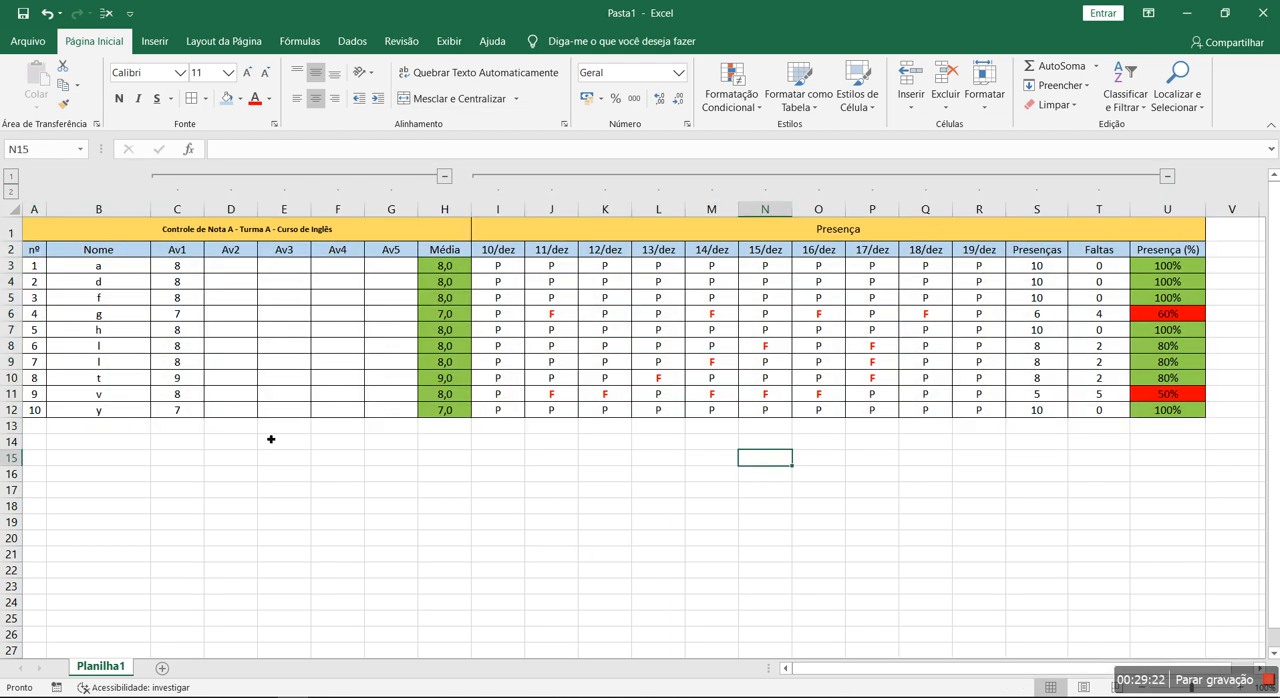
- Clear the student names and grades in B3:E14 and all attendance marks in I3:R12
drag(113, 273, 300, 445)
key(Delete)
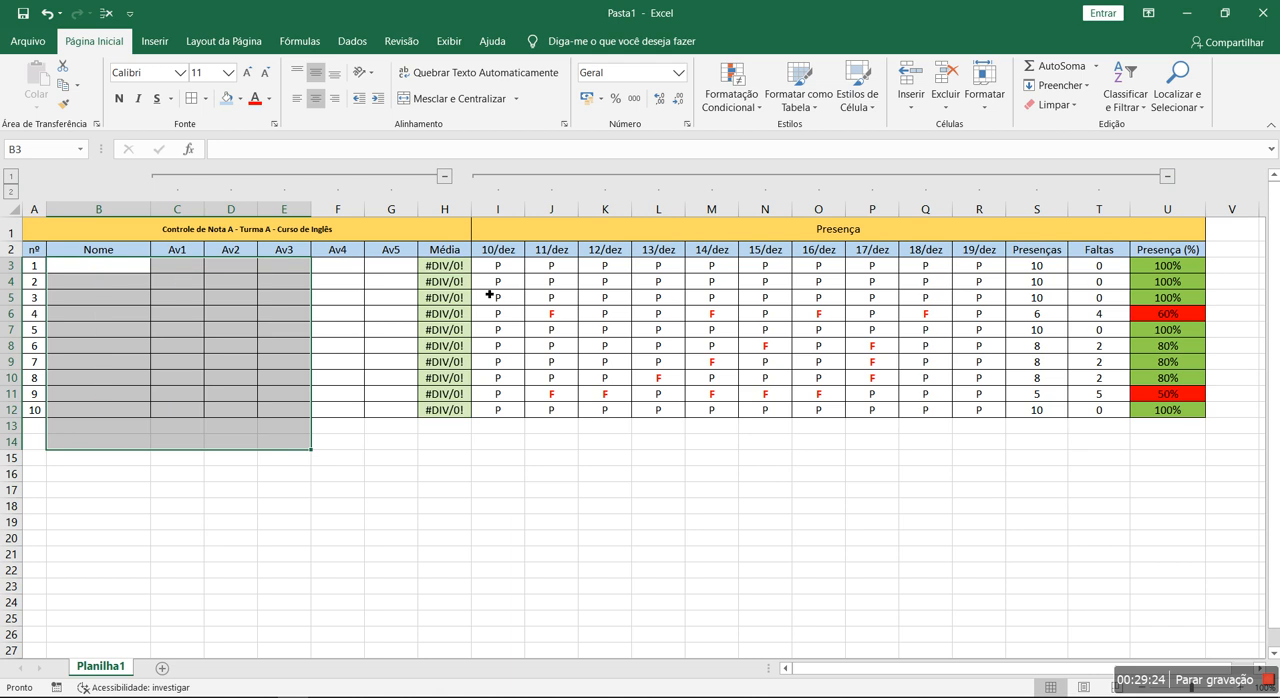
drag(509, 265, 980, 410)
key(Delete)
click(917, 510)
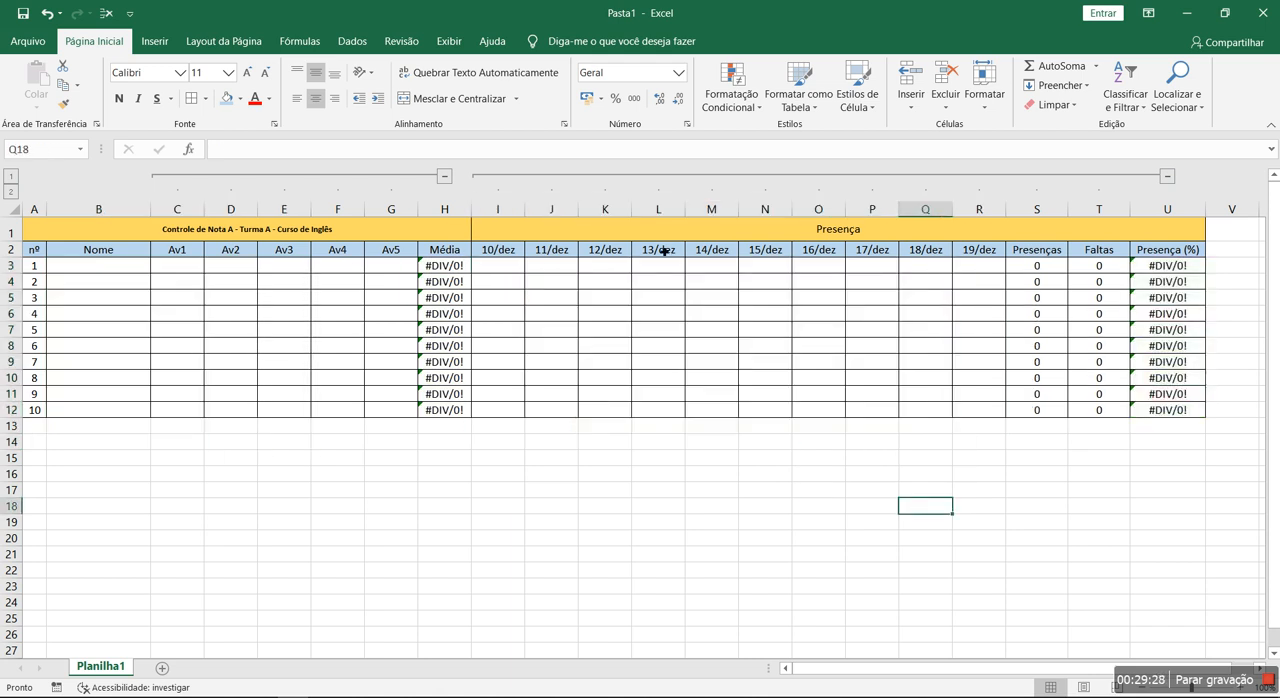
- Look over the emptied table and the formula cells in the Média, Presenças, Faltas and Presença (%) columns
drag(87, 272, 138, 427)
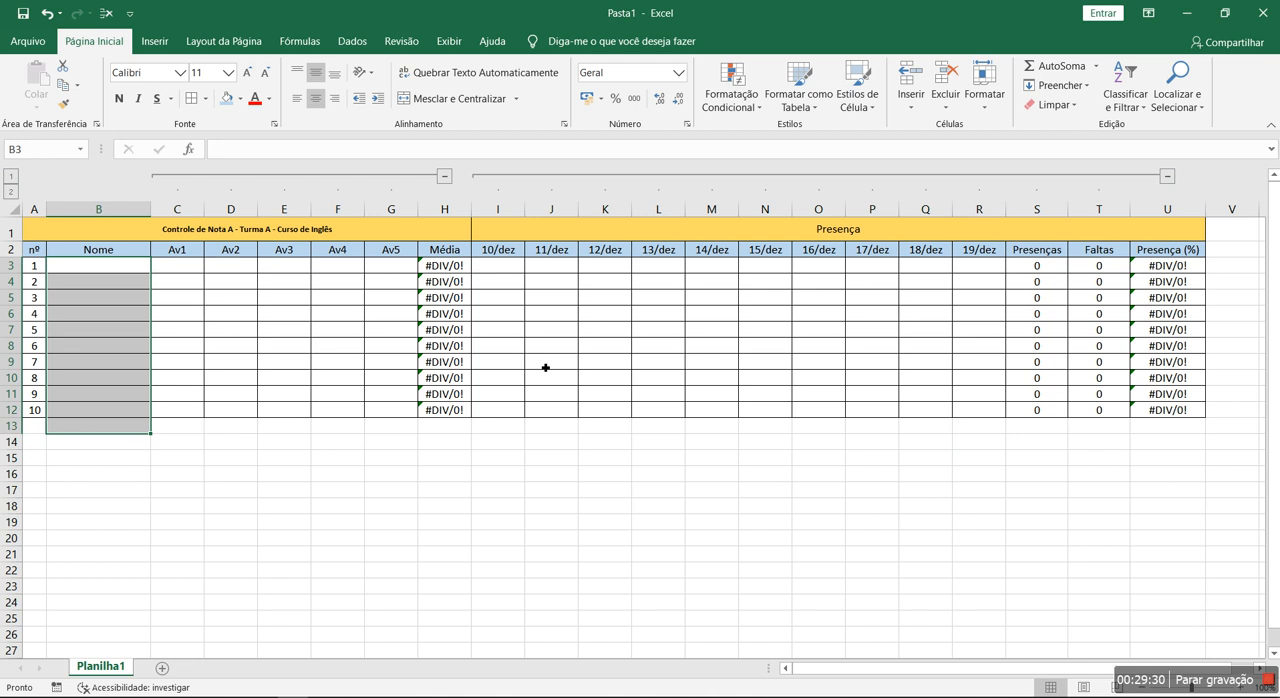
click(603, 346)
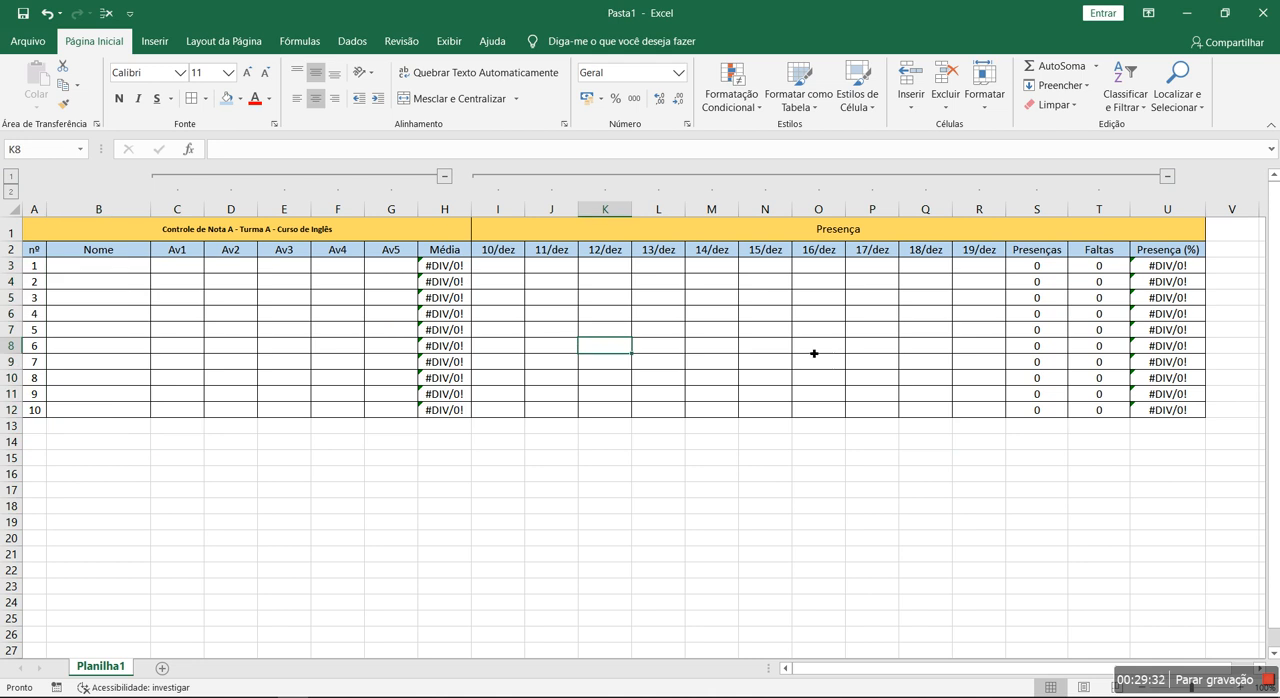
click(352, 41)
click(94, 41)
click(1146, 303)
click(1099, 335)
click(1064, 351)
click(949, 458)
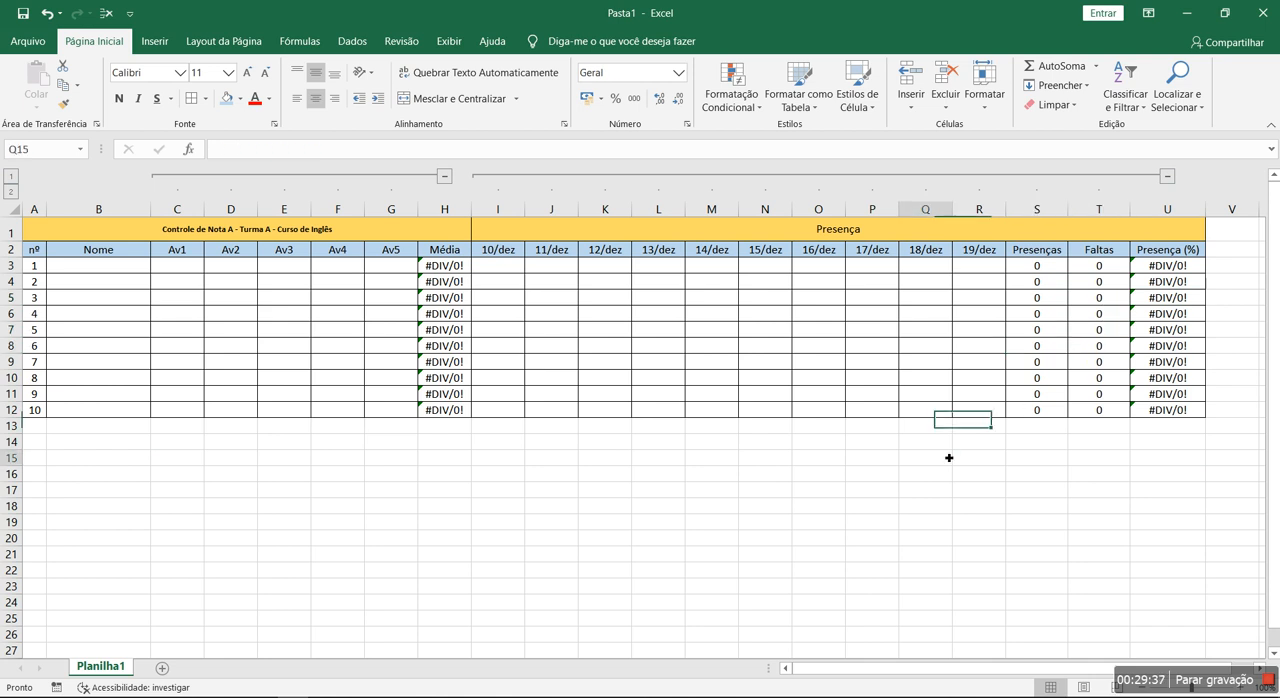
click(1050, 297)
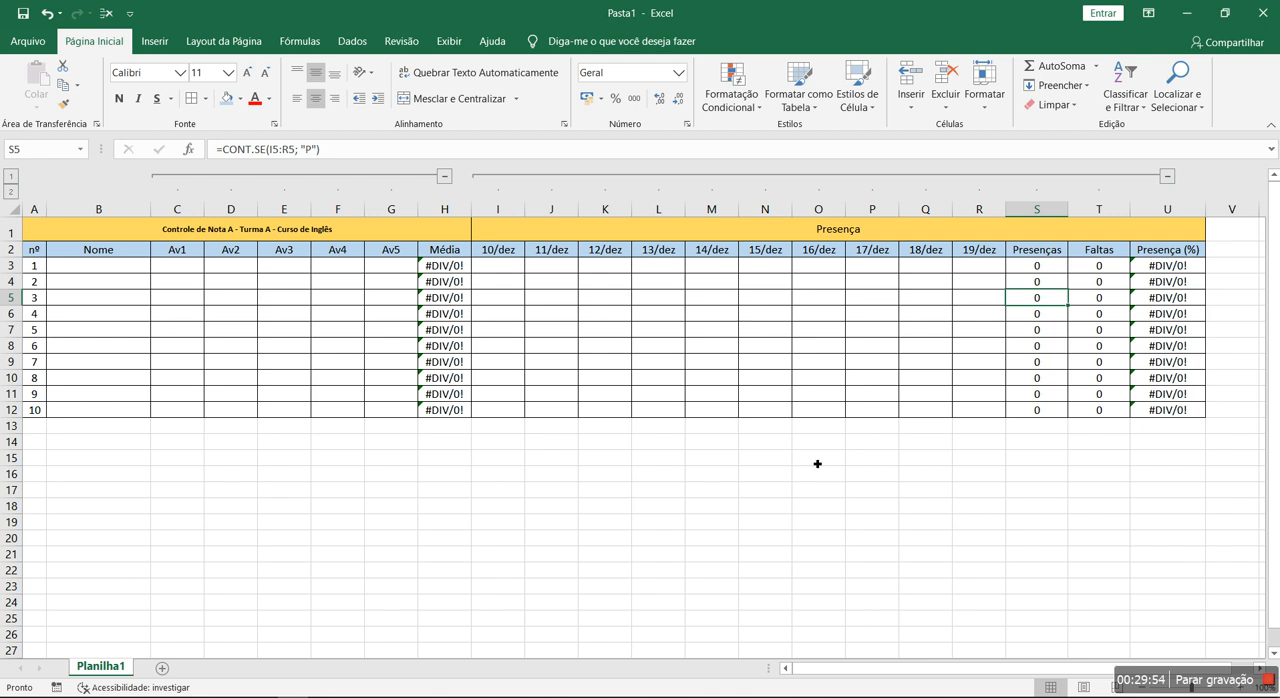
click(458, 347)
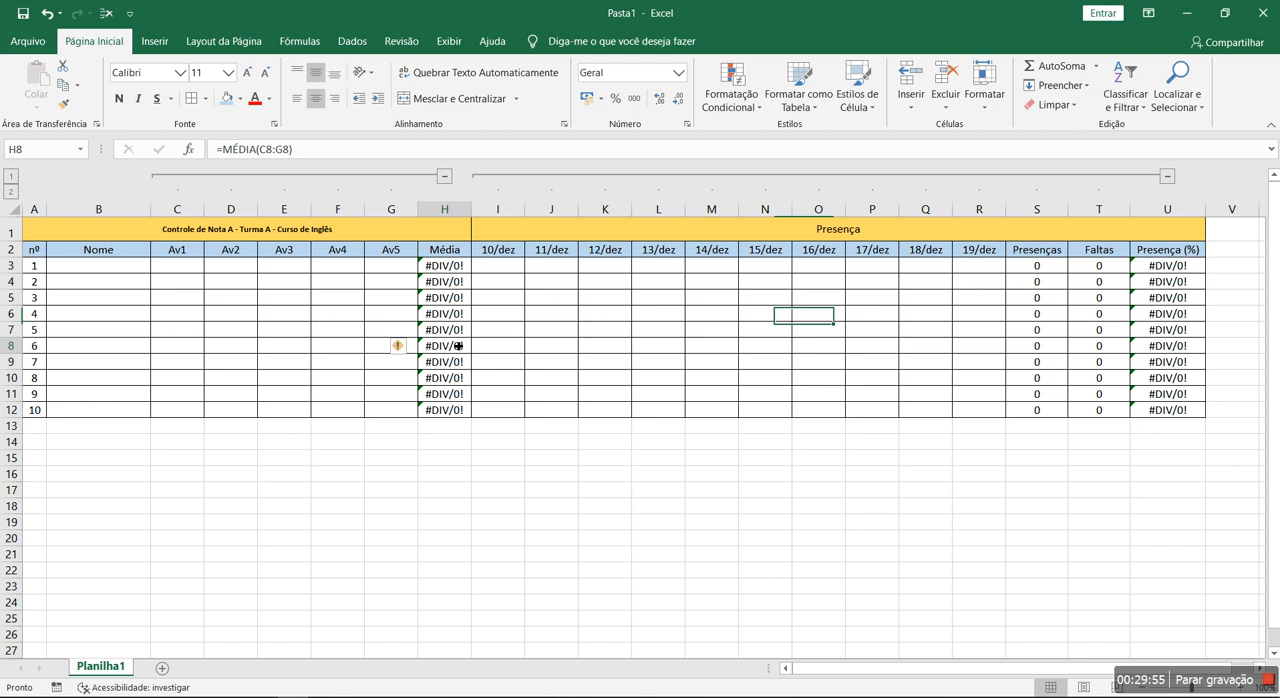
click(1166, 313)
click(681, 491)
drag(143, 229, 923, 426)
click(842, 525)
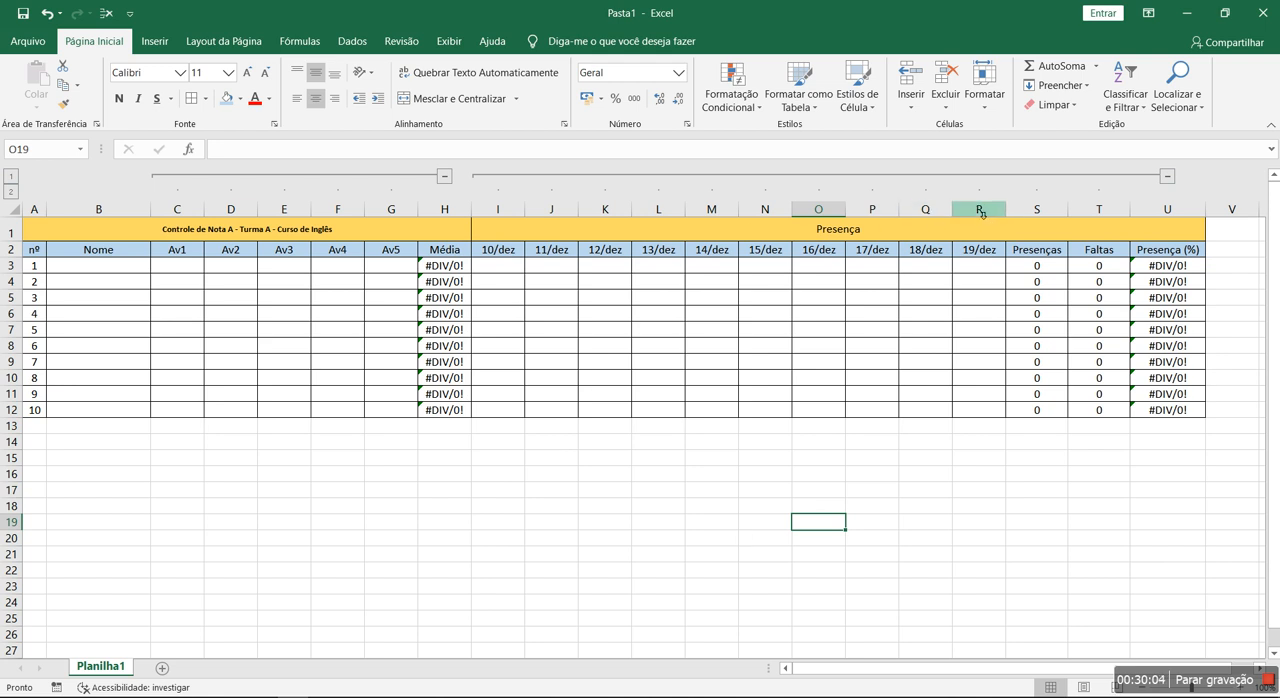
- Delete the date columns from 15/dez to 19/dez (N:R)
drag(981, 209, 785, 209)
right_click(785, 206)
click(825, 341)
click(487, 457)
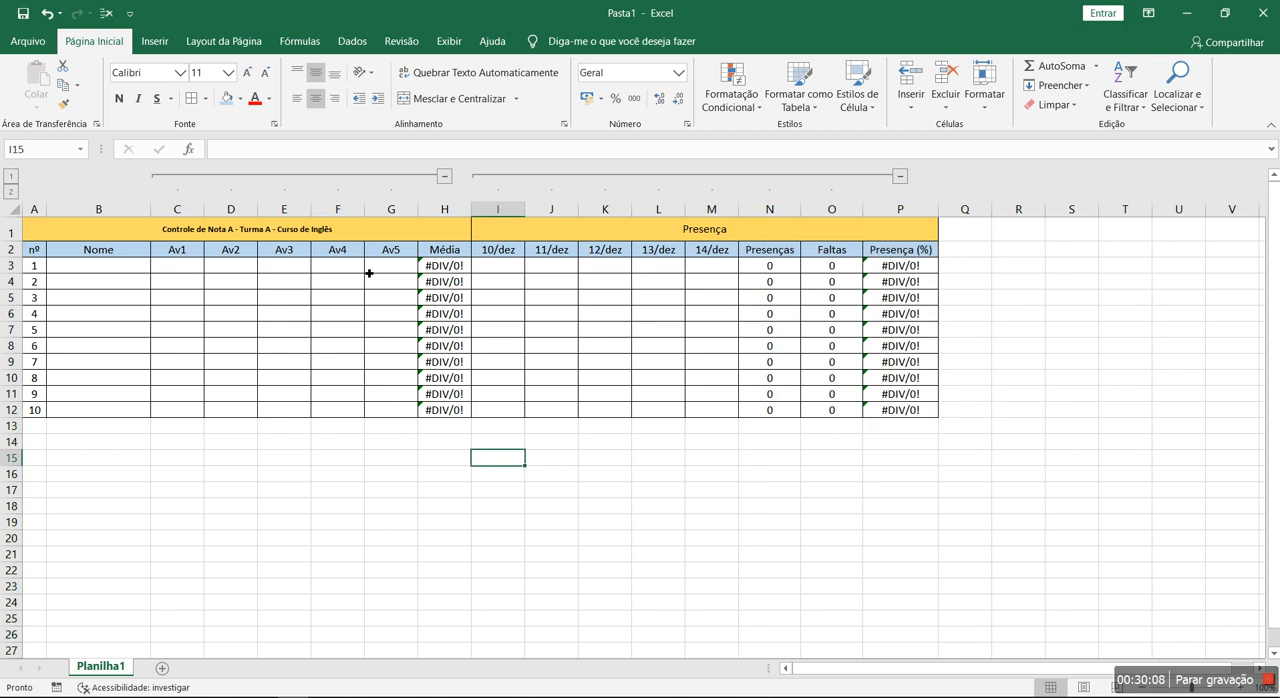
- Delete the Av4 and Av5 grade columns (F:G)
mouse_move(395, 211)
mouse_down()
mouse_move(309, 209)
mouse_move(388, 208)
mouse_up()
right_click(315, 206)
click(290, 252)
right_click(388, 207)
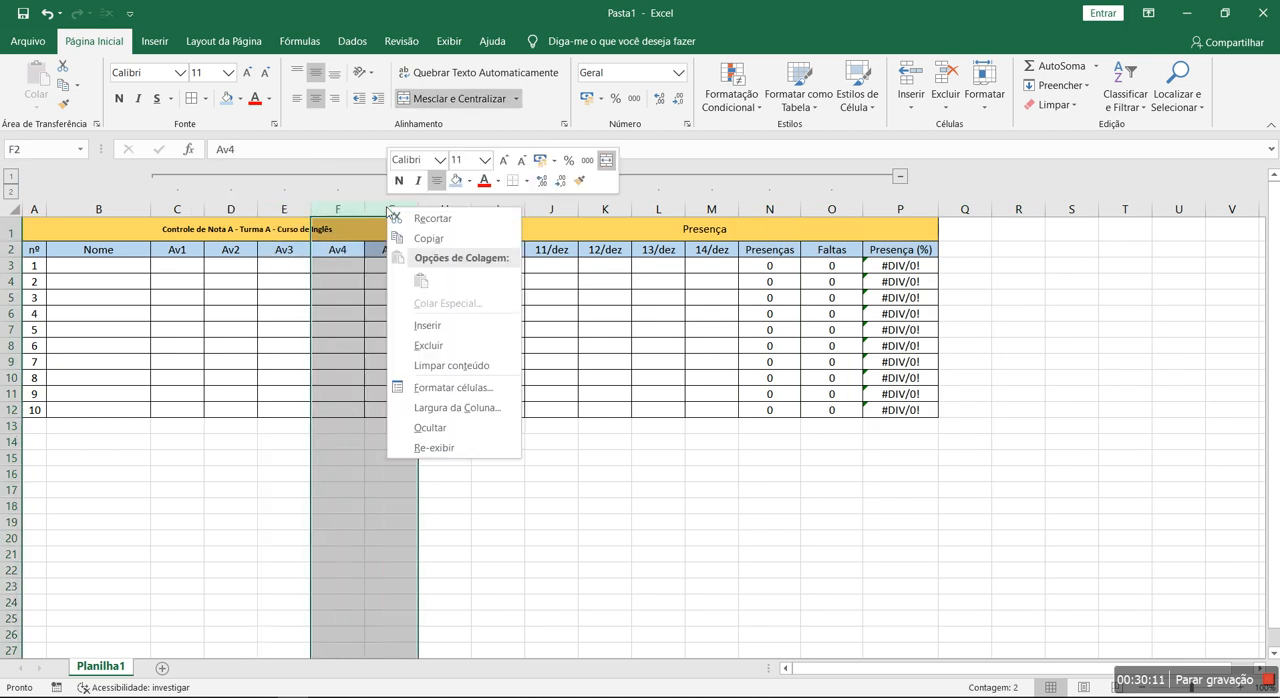
click(425, 349)
click(441, 521)
- Inspect the formulas in F3, L3 and N3 to check the ranges they use in the reduced table
scroll(211, 230, up, 3)
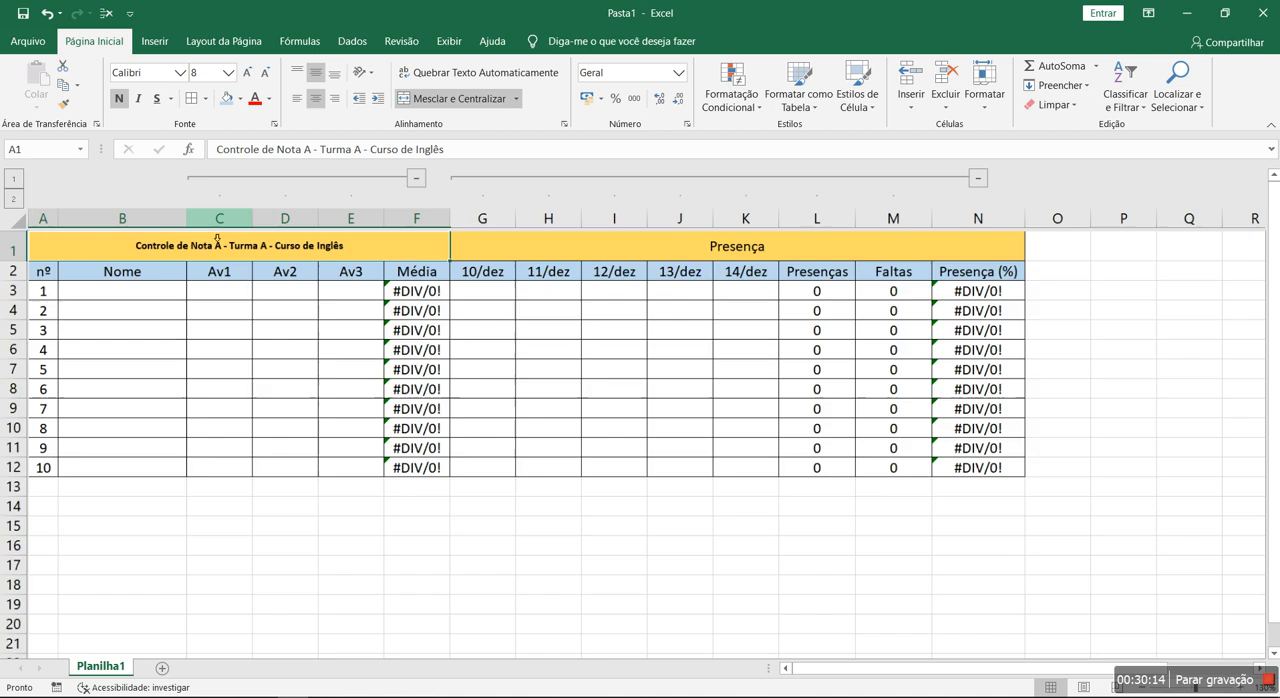
click(973, 318)
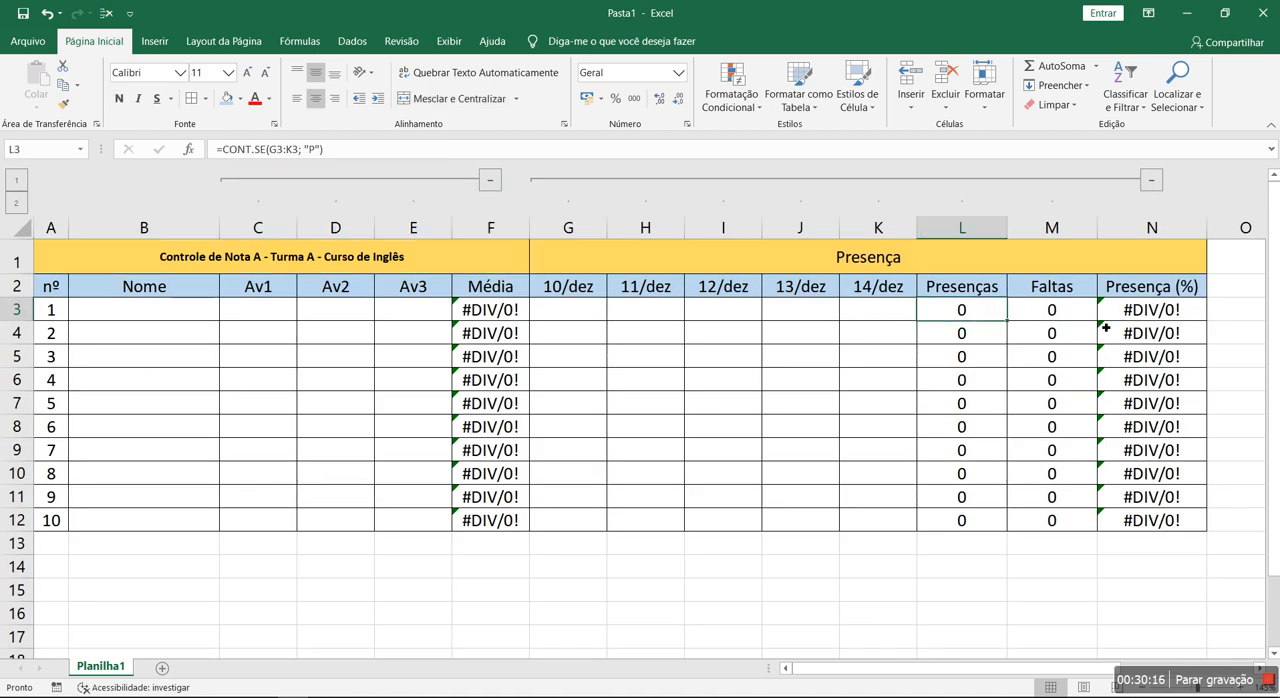
click(1143, 314)
click(998, 427)
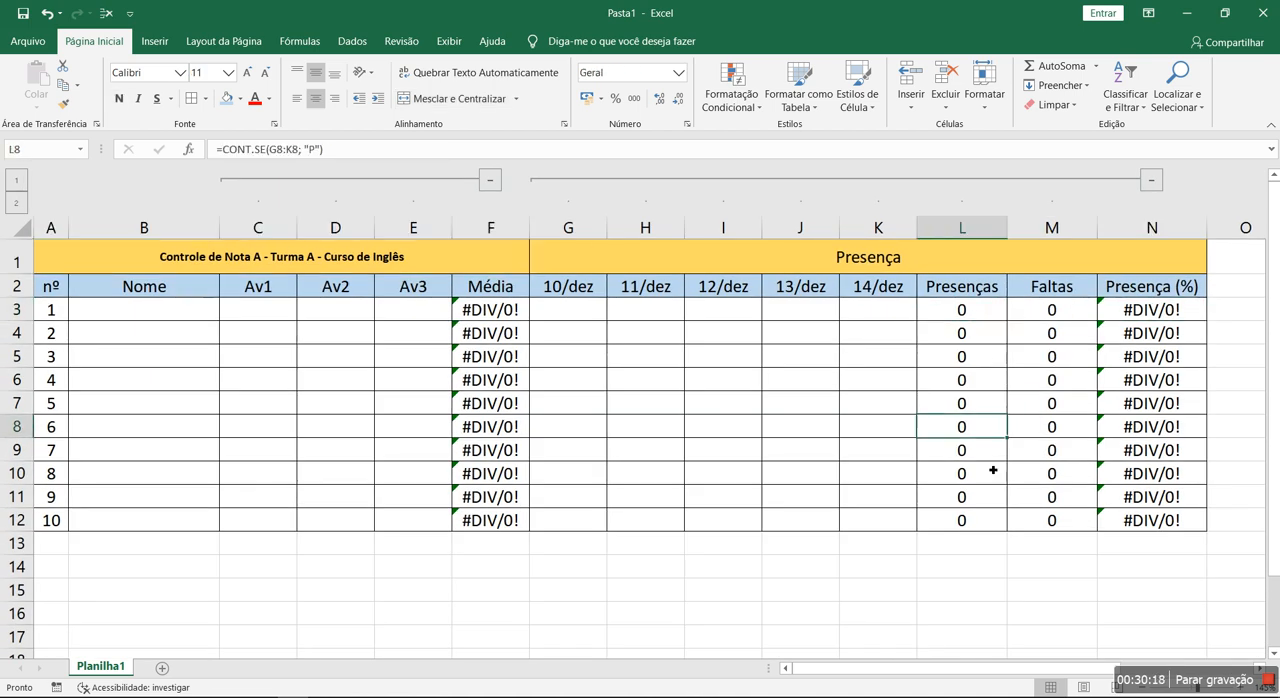
click(485, 330)
click(491, 492)
click(278, 449)
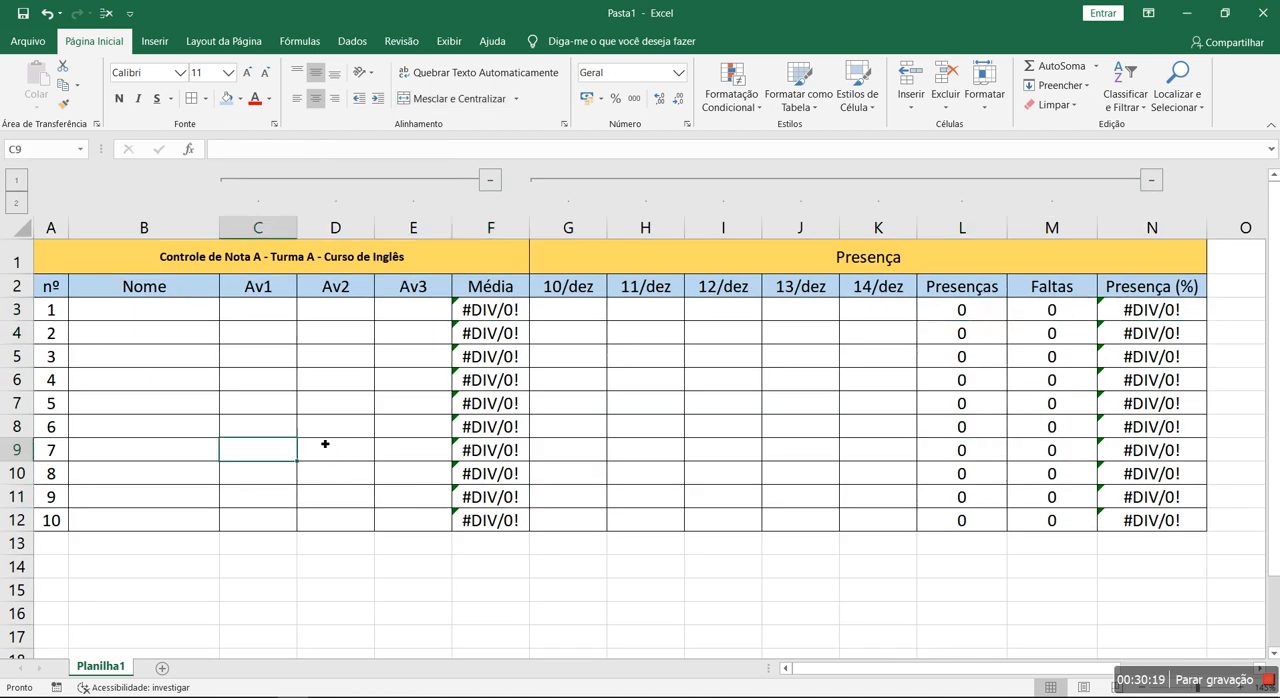
click(884, 231)
click(414, 309)
click(490, 309)
key(F2)
key(Escape)
double_click(993, 315)
key(Escape)
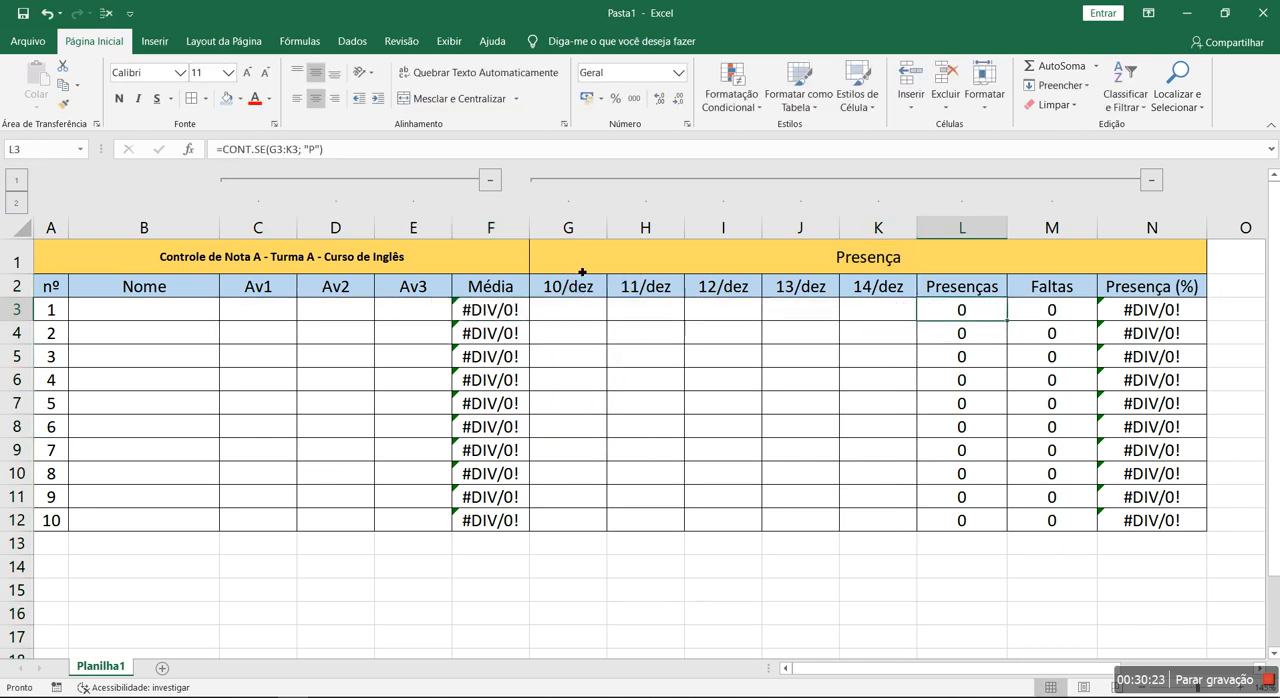
double_click(1190, 316)
key(Escape)
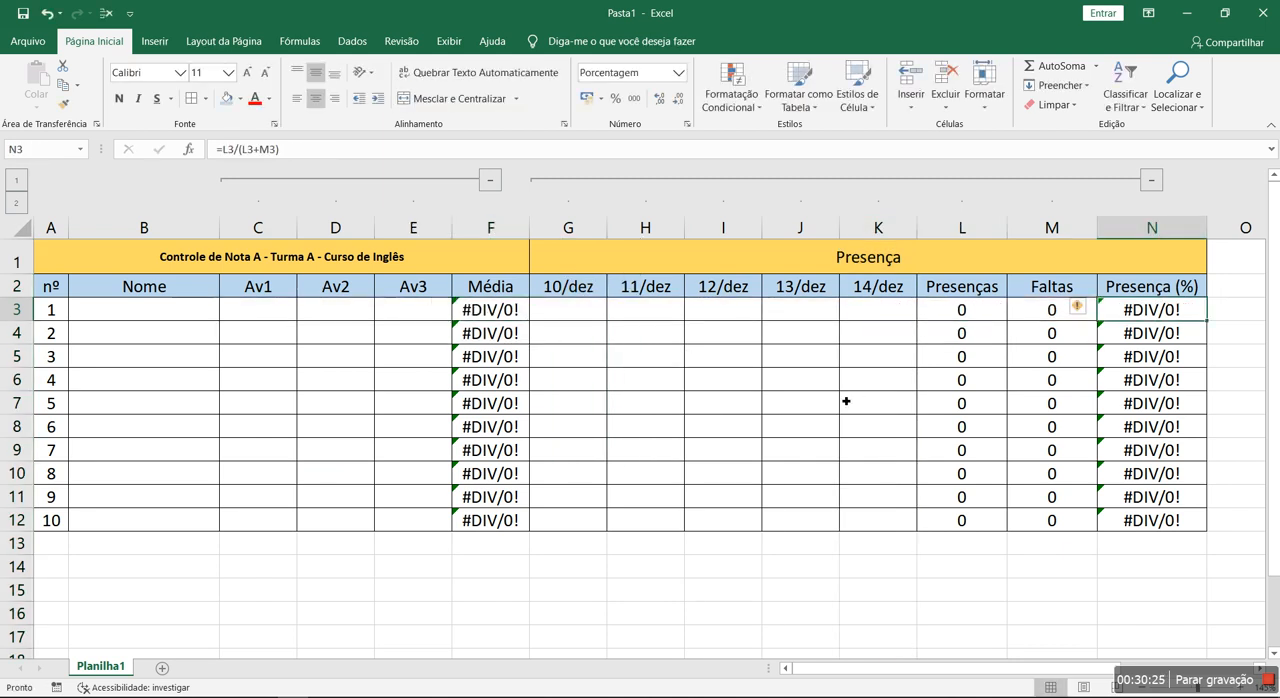
click(610, 398)
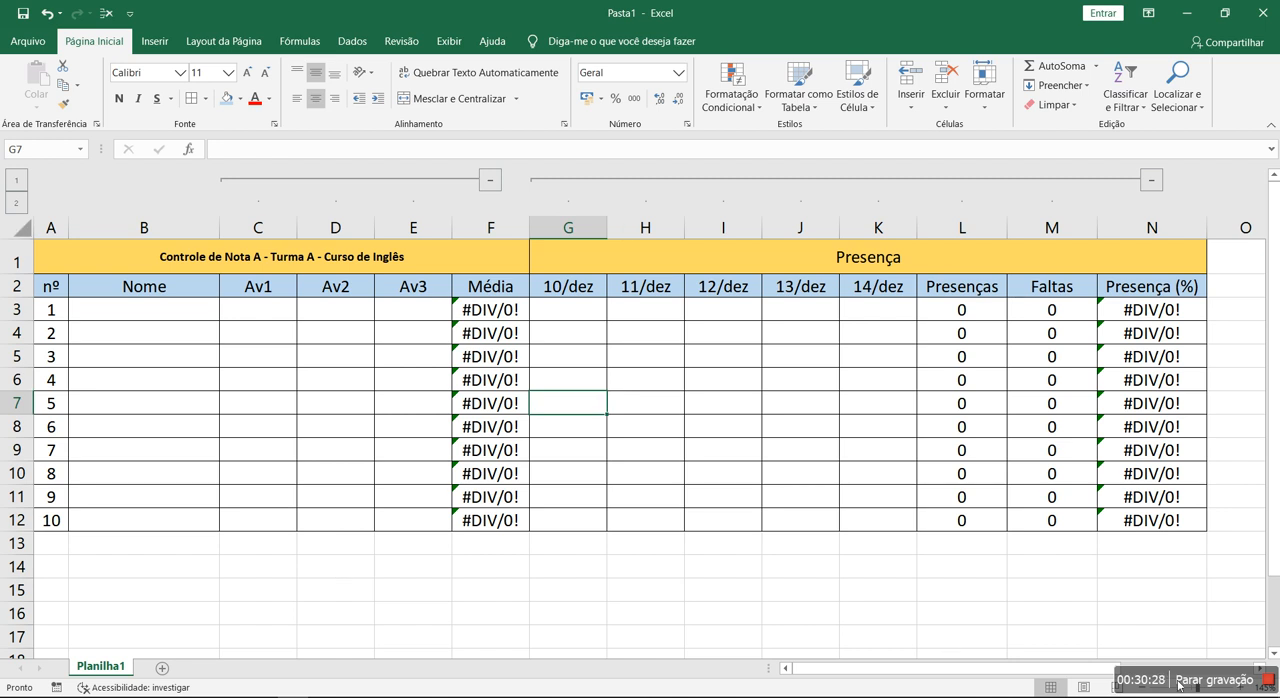